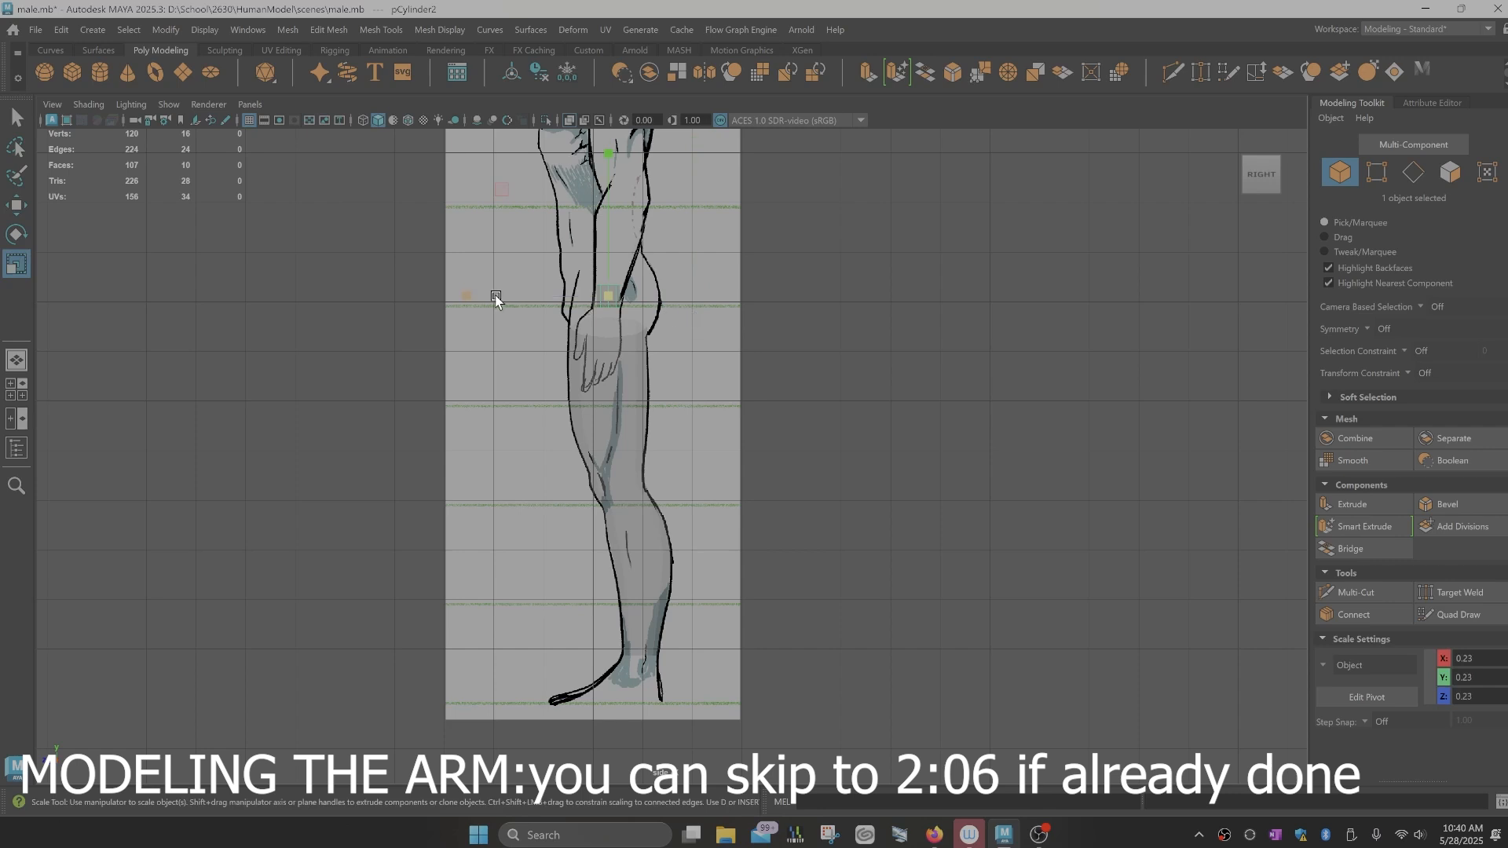
Step: Tilt the wrist cylinder about 8 degrees in the side view and scale it to about 0.23 × 0.20 × 0.27 to match the sketch
{"action": "key", "text": "e"}
{"action": "left_click_drag", "start_coordinate": [707, 281], "coordinate": [747, 289]}
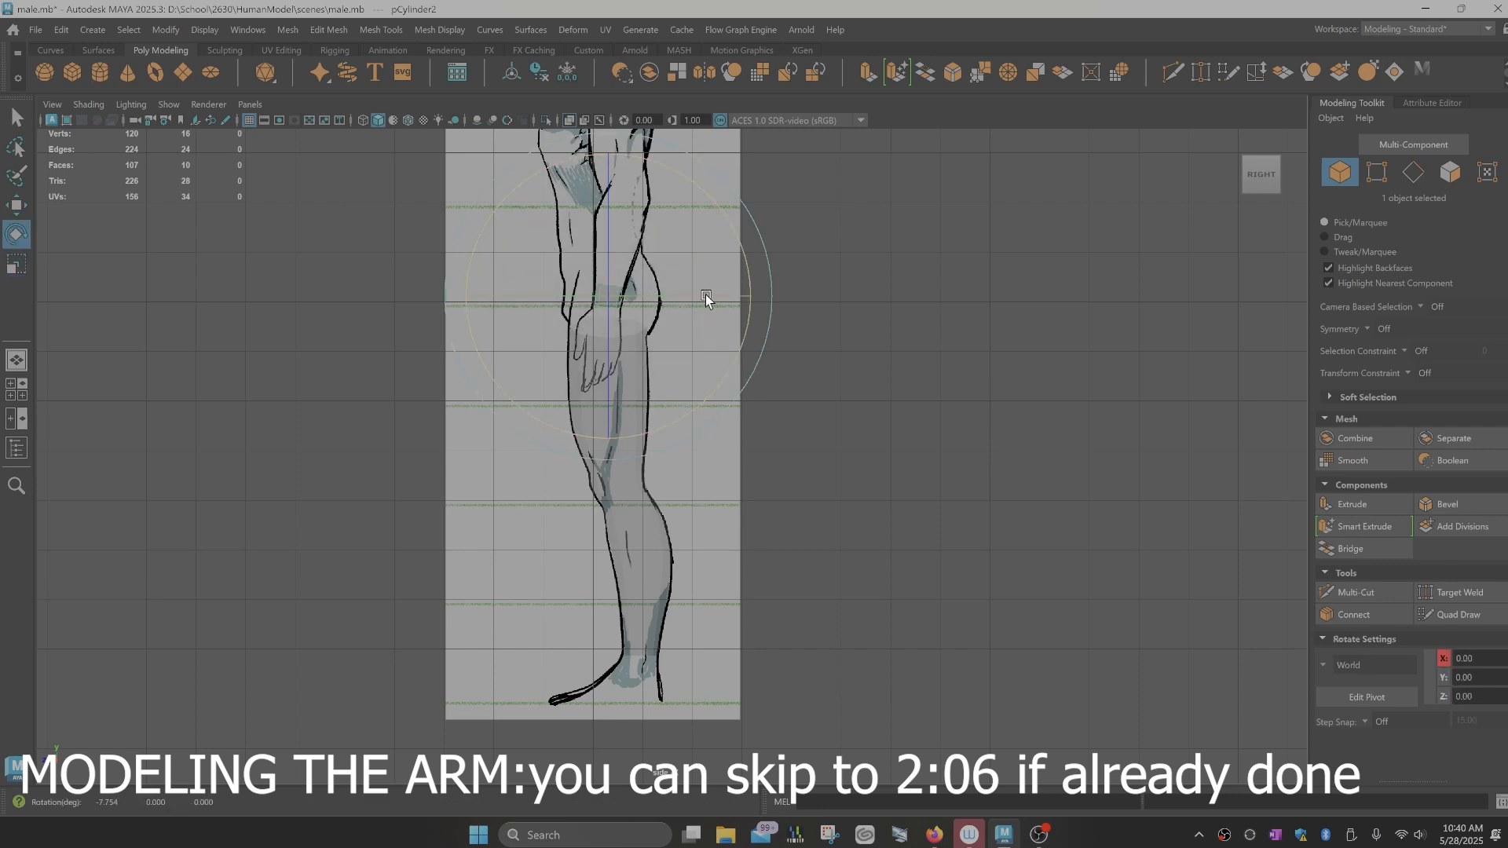
{"action": "key", "text": "r"}
{"action": "left_click_drag", "start_coordinate": [629, 161], "coordinate": [621, 176]}
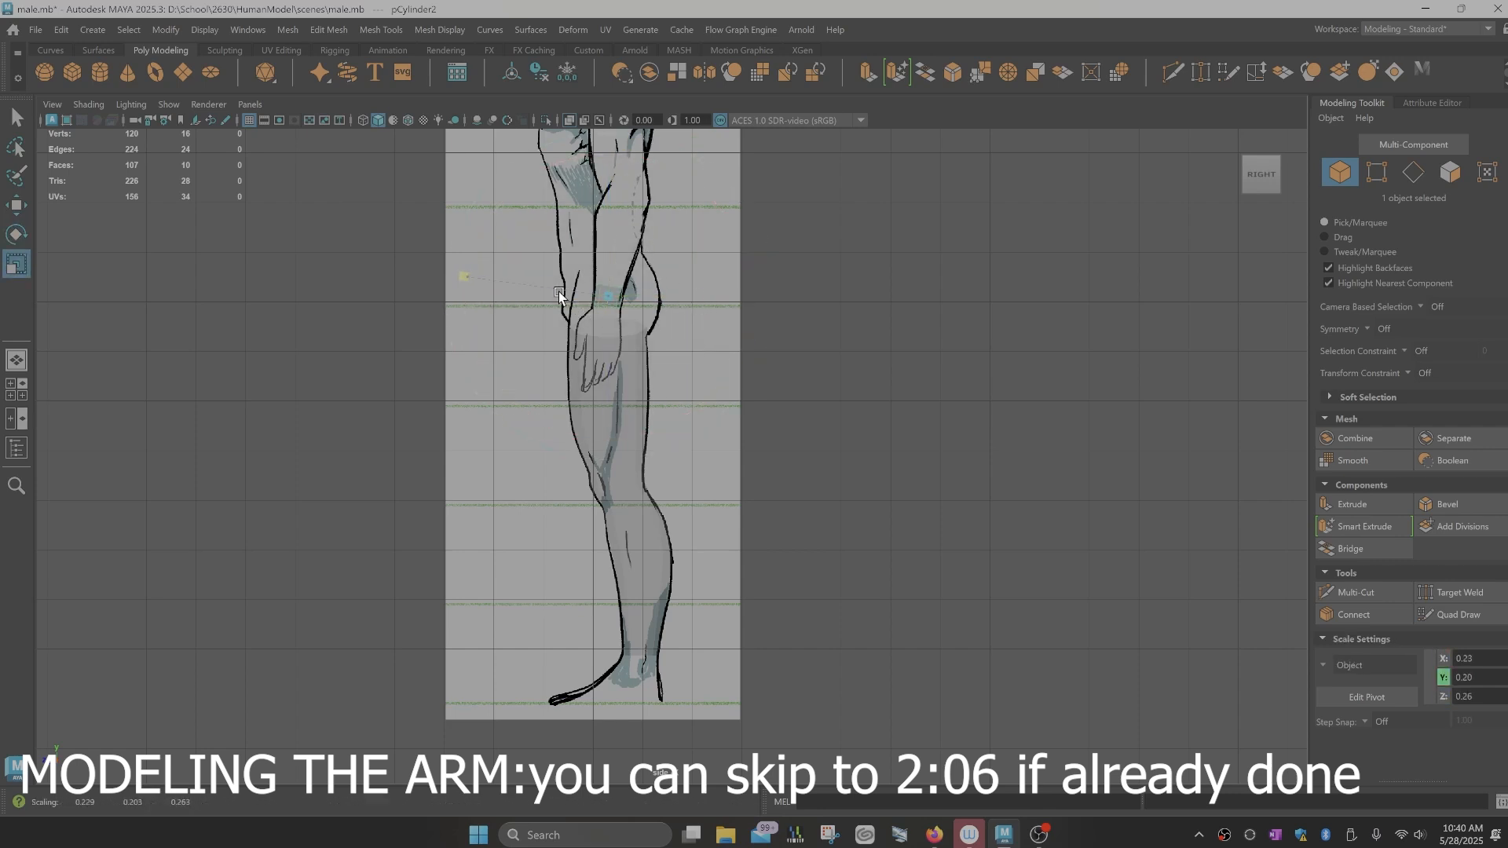
{"action": "key", "text": "space"}
{"action": "key", "text": "space"}
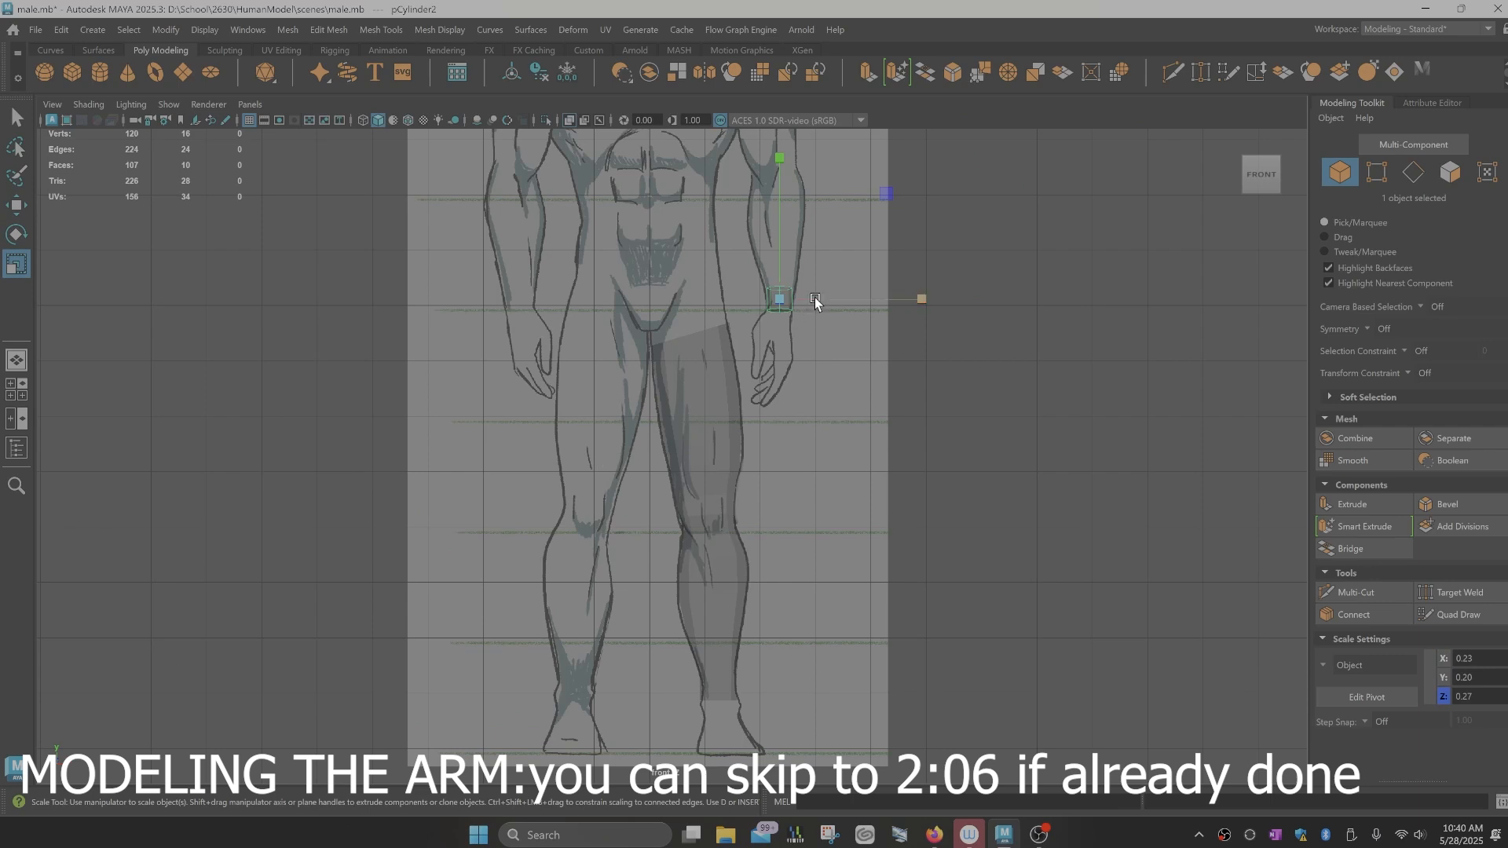
{"action": "key", "text": "e"}
{"action": "key", "text": "space"}
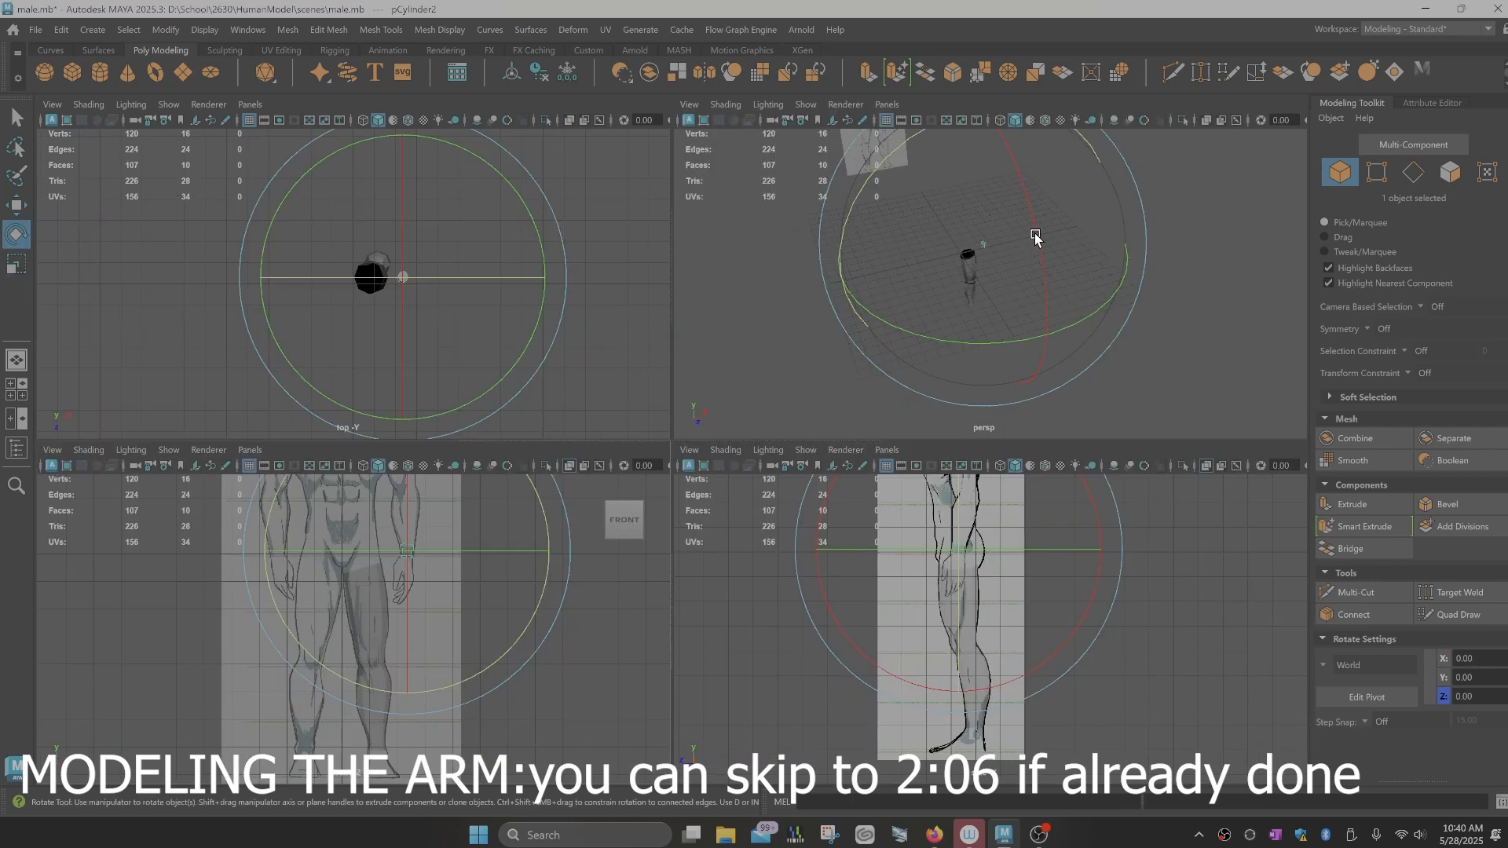
Step: Extrude the cylinder's top face about 0.34 up the forearm and scale its width to the front-view outline
{"action": "key", "text": "f"}
{"action": "key", "text": "q"}
{"action": "right_click_drag", "start_coordinate": [989, 228], "coordinate": [991, 270]}
{"action": "left_click", "coordinate": [989, 241]}
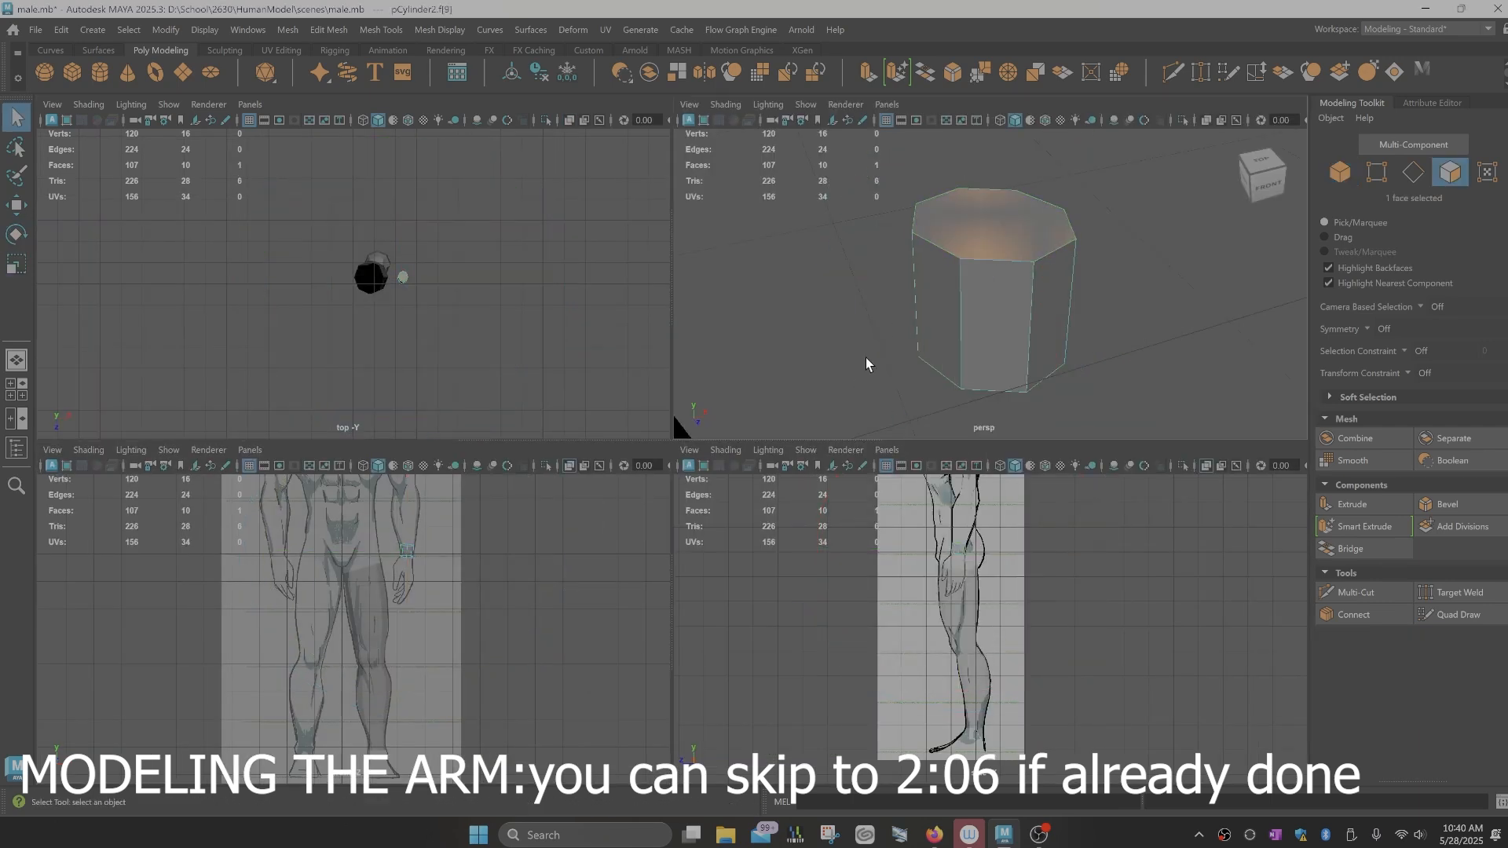
{"action": "key", "text": "space"}
{"action": "key", "text": "ctrl+e"}
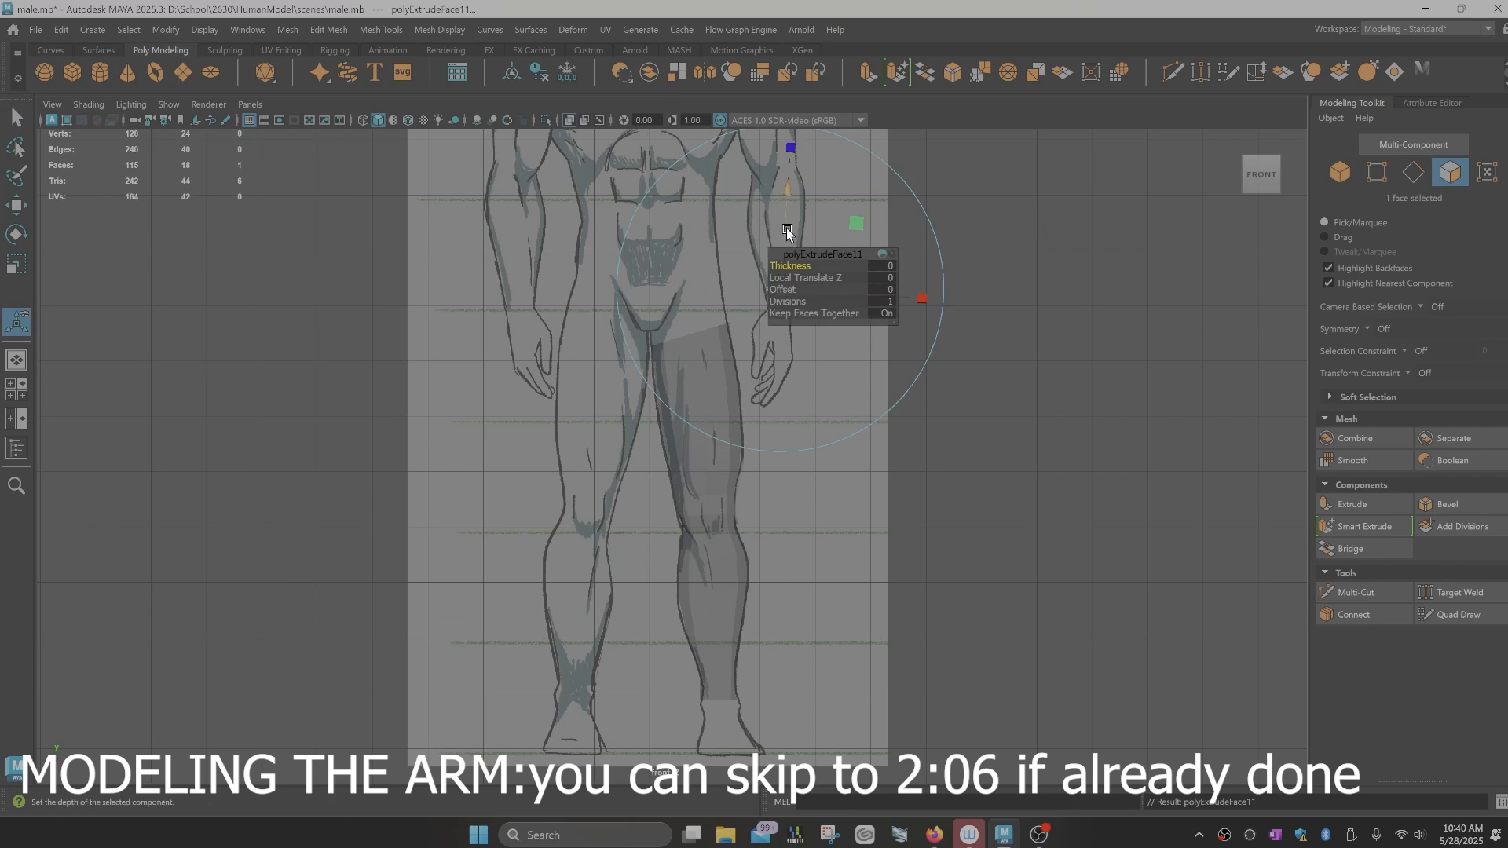
{"action": "left_click_drag", "start_coordinate": [833, 252], "coordinate": [1062, 211]}
{"action": "left_click_drag", "start_coordinate": [779, 265], "coordinate": [781, 247]}
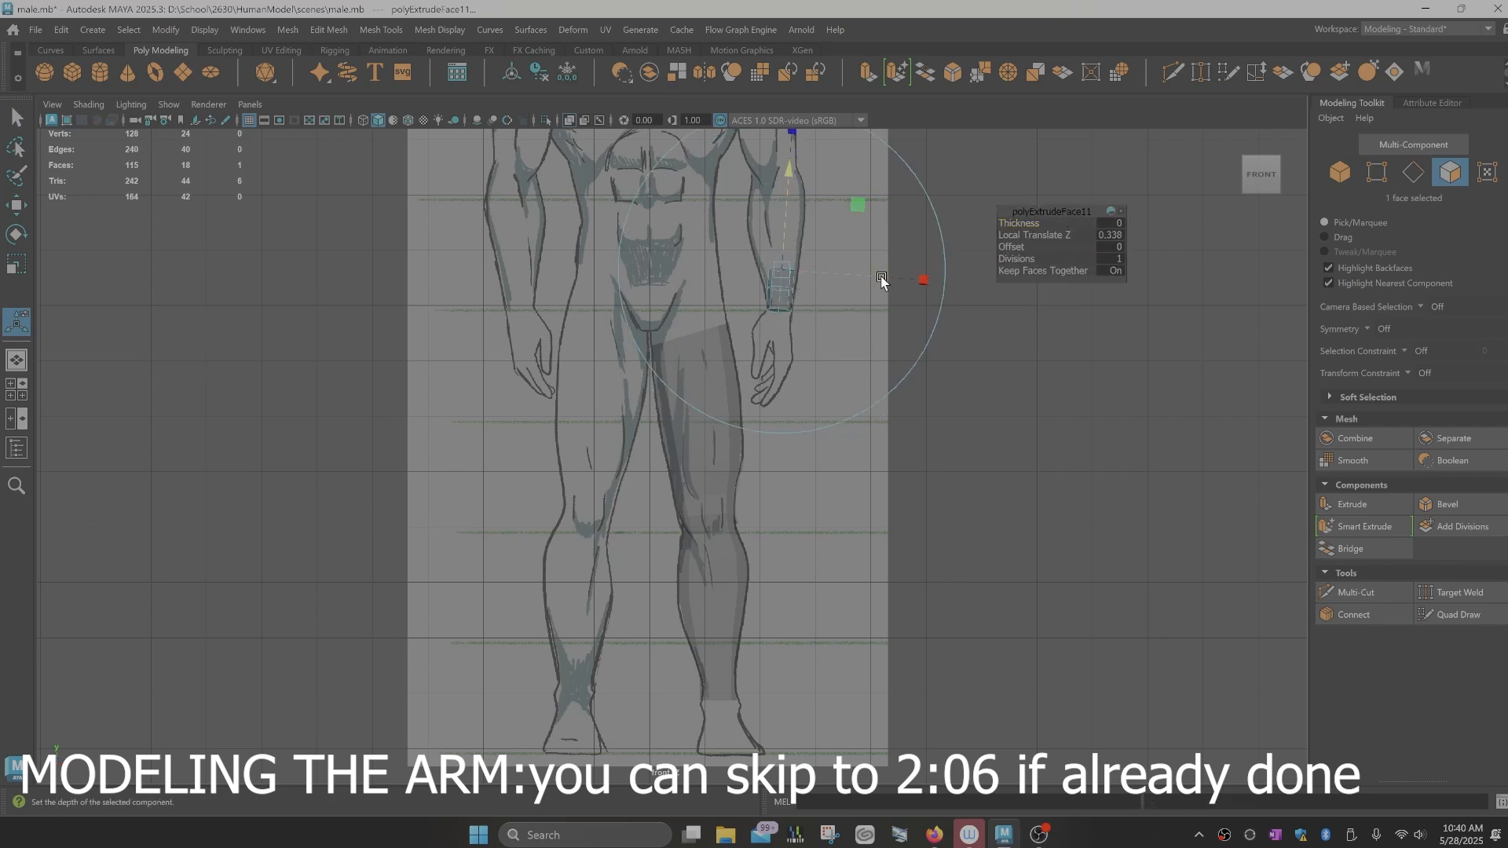
{"action": "left_click", "coordinate": [925, 277]}
{"action": "left_click_drag", "start_coordinate": [945, 274], "coordinate": [880, 271]}
Step: Scale the depth of the first forearm segment's top face to match the arm outline in the side view
{"action": "key", "text": "space"}
{"action": "key", "text": "space"}
{"action": "middle_click_drag", "start_coordinate": [655, 341], "coordinate": [719, 428], "text": "alt"}
{"action": "scroll", "coordinate": [735, 421], "scroll_direction": "up", "scroll_amount": 2}
{"action": "left_click_drag", "start_coordinate": [817, 330], "coordinate": [859, 328]}
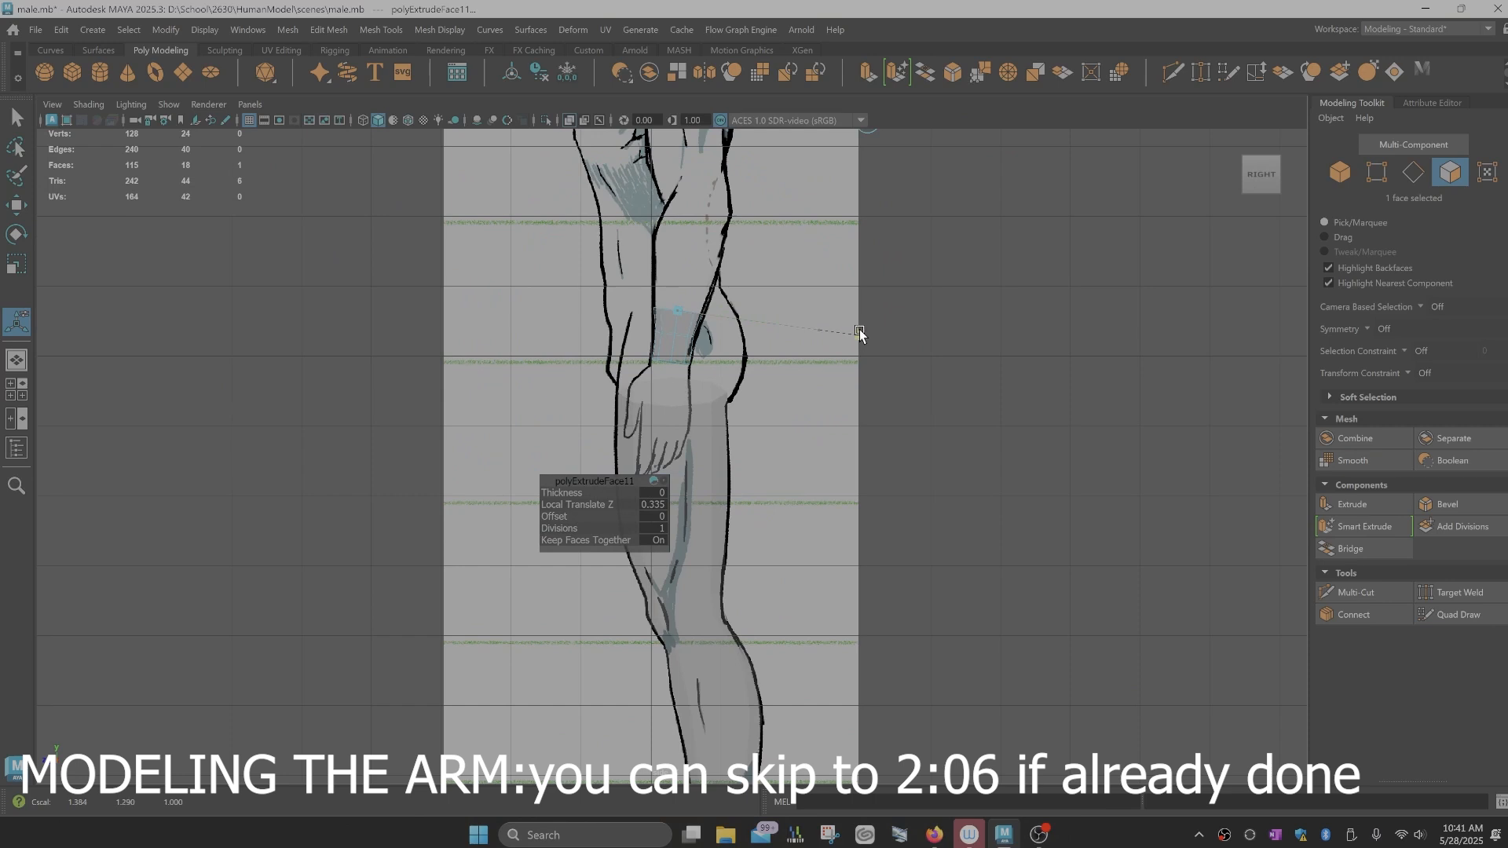
Step: Extrude a second forearm segment about 0.6 upward and fit its end face to the arm outline in the front and side views
{"action": "key", "text": "ctrl+e"}
{"action": "left_click_drag", "start_coordinate": [681, 281], "coordinate": [695, 238]}
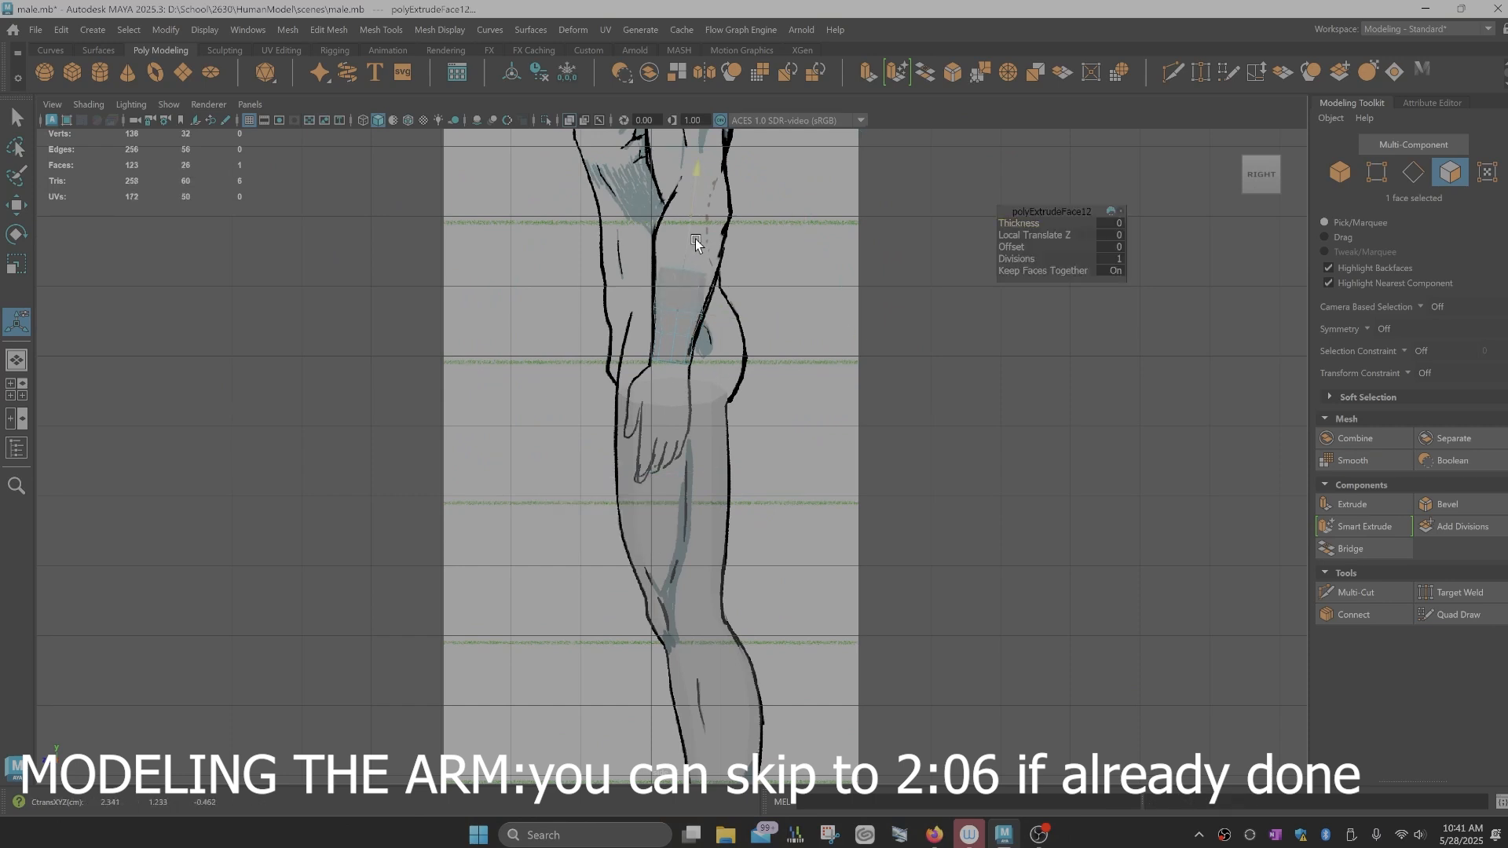
{"action": "key", "text": "space"}
{"action": "key", "text": "space"}
{"action": "left_click_drag", "start_coordinate": [921, 240], "coordinate": [881, 240]}
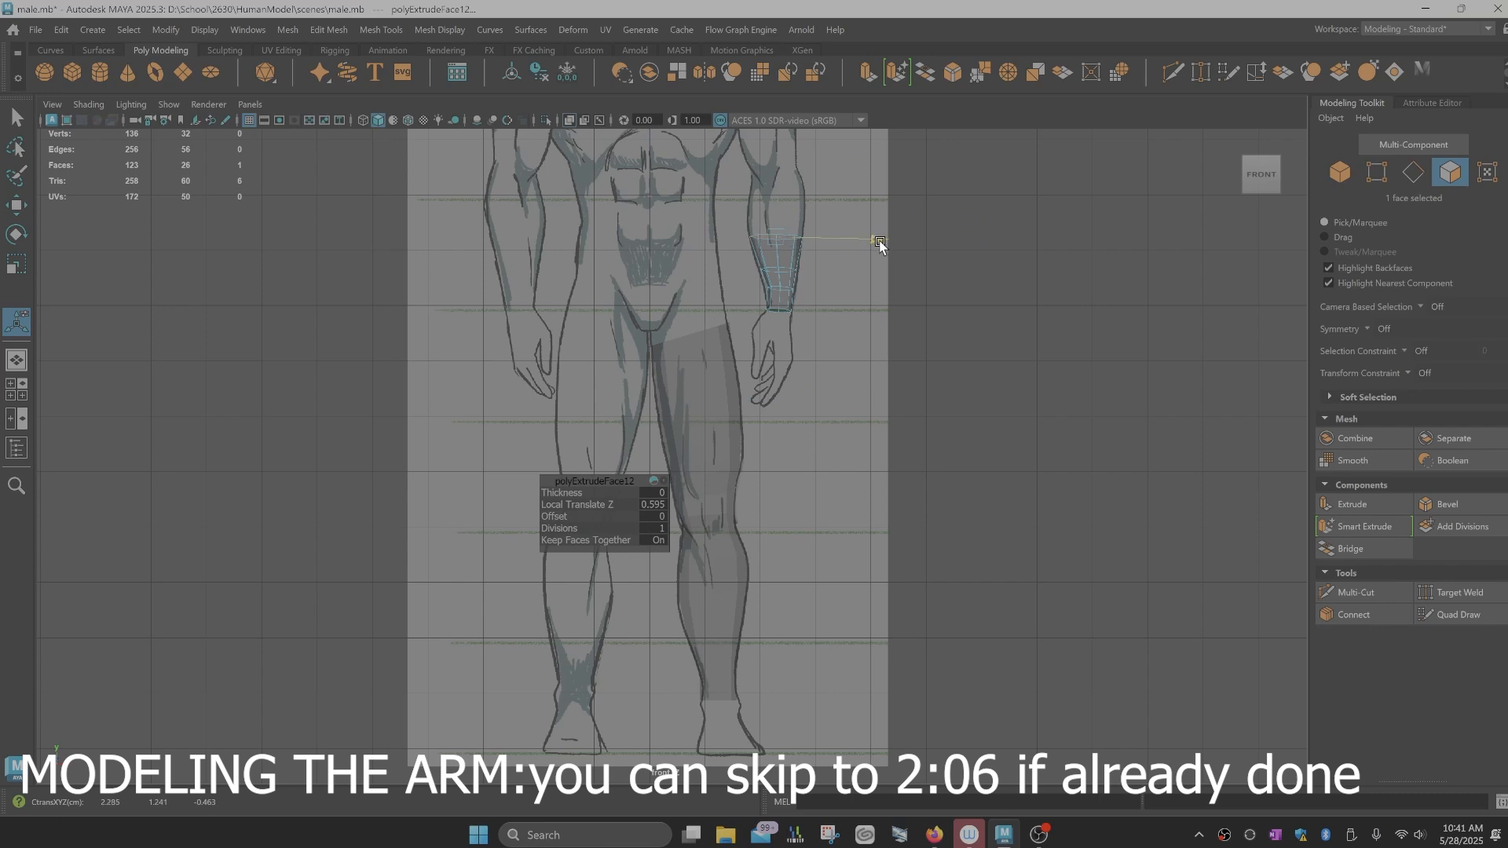
{"action": "key", "text": "space"}
{"action": "key", "text": "space"}
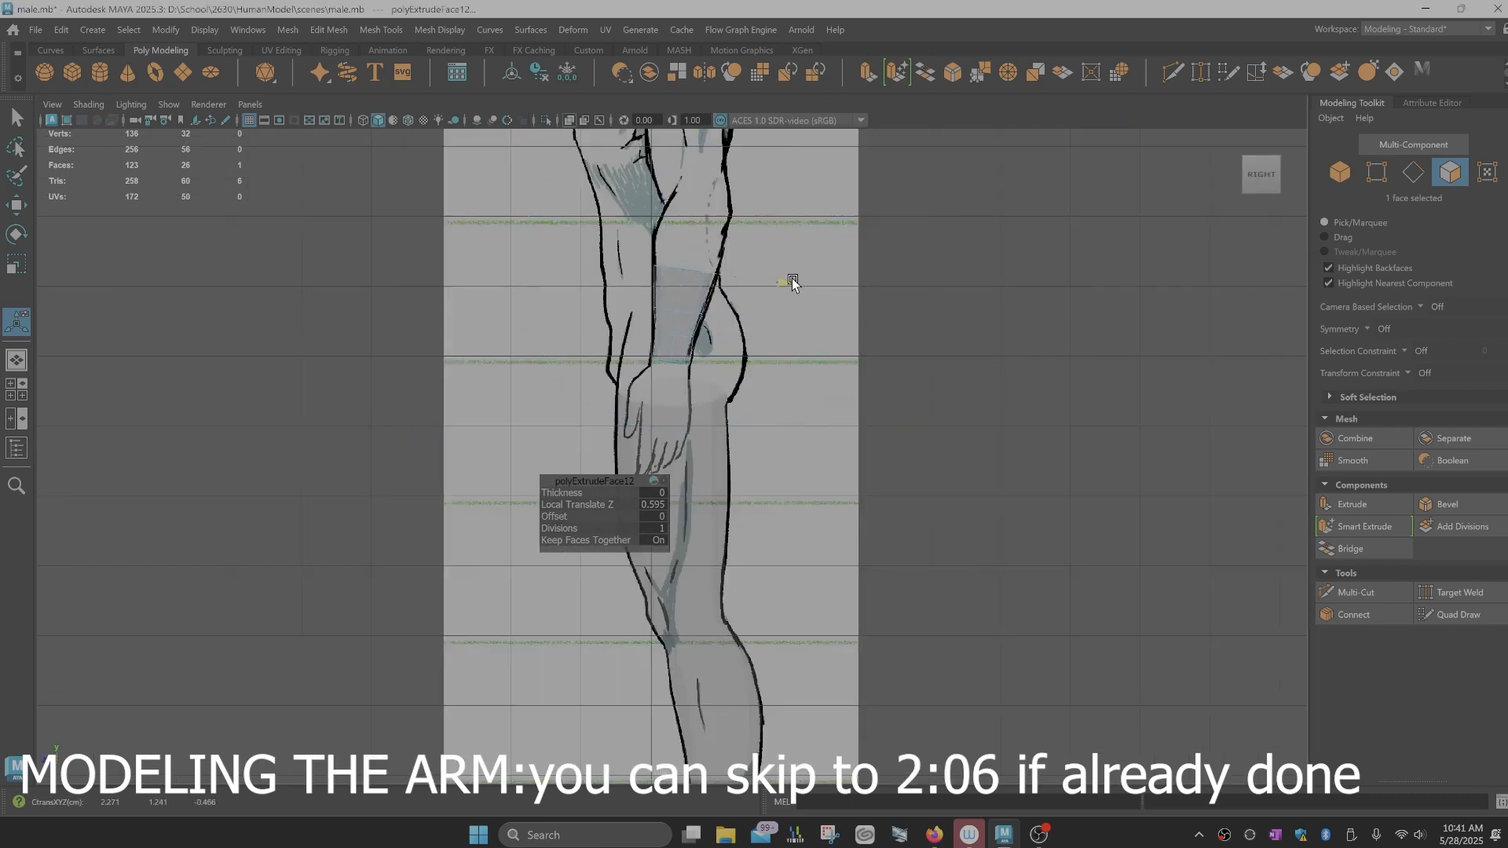
Step: Extrude a third forearm segment about 0.42 upward and fit its end face to the arm outline
{"action": "key", "text": "ctrl+e"}
{"action": "left_click_drag", "start_coordinate": [692, 210], "coordinate": [843, 264]}
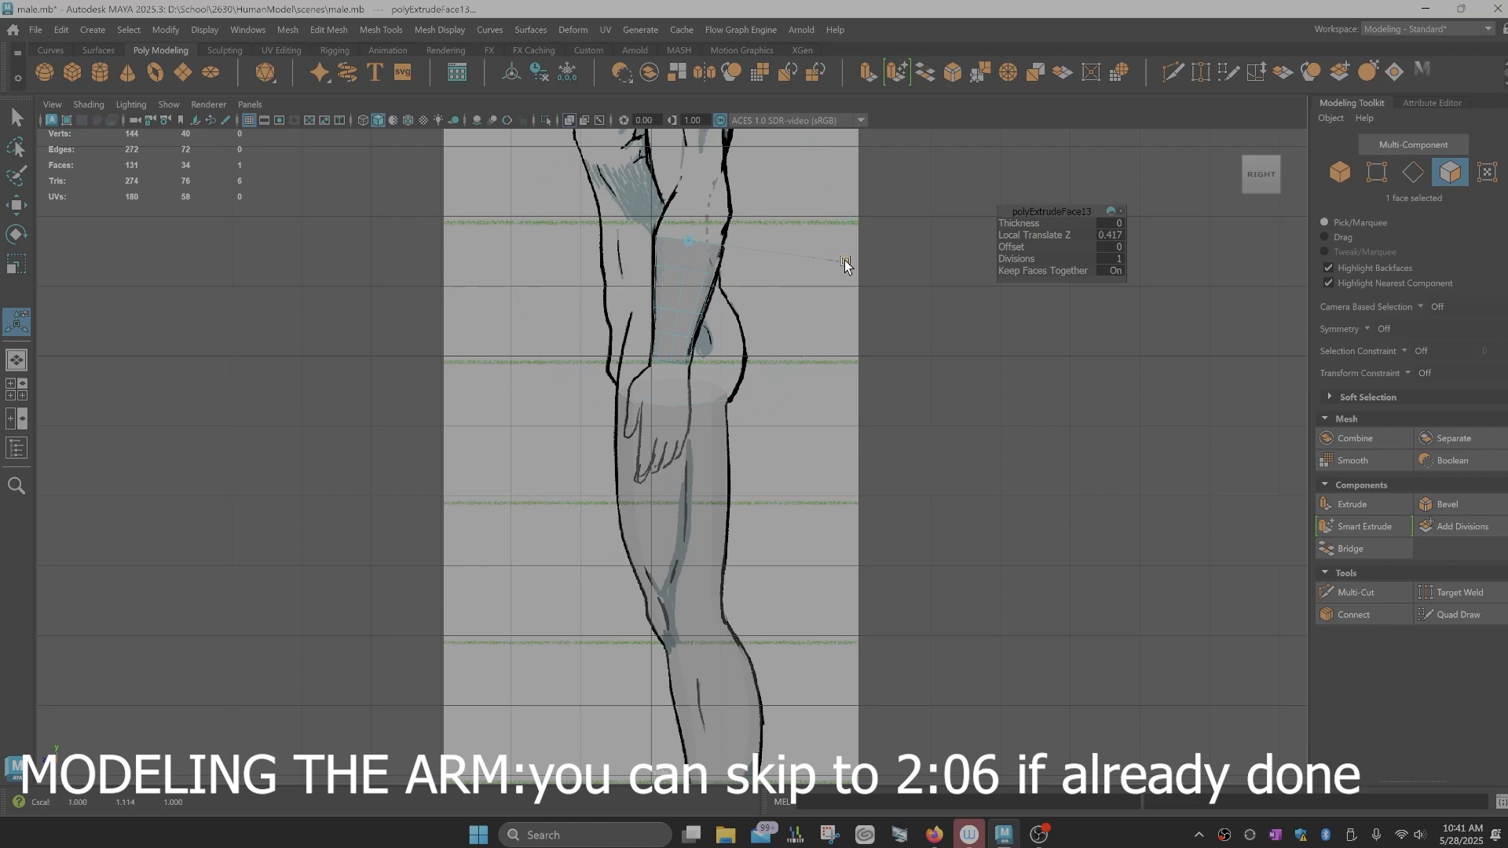
{"action": "key", "text": "space"}
{"action": "key", "text": "space"}
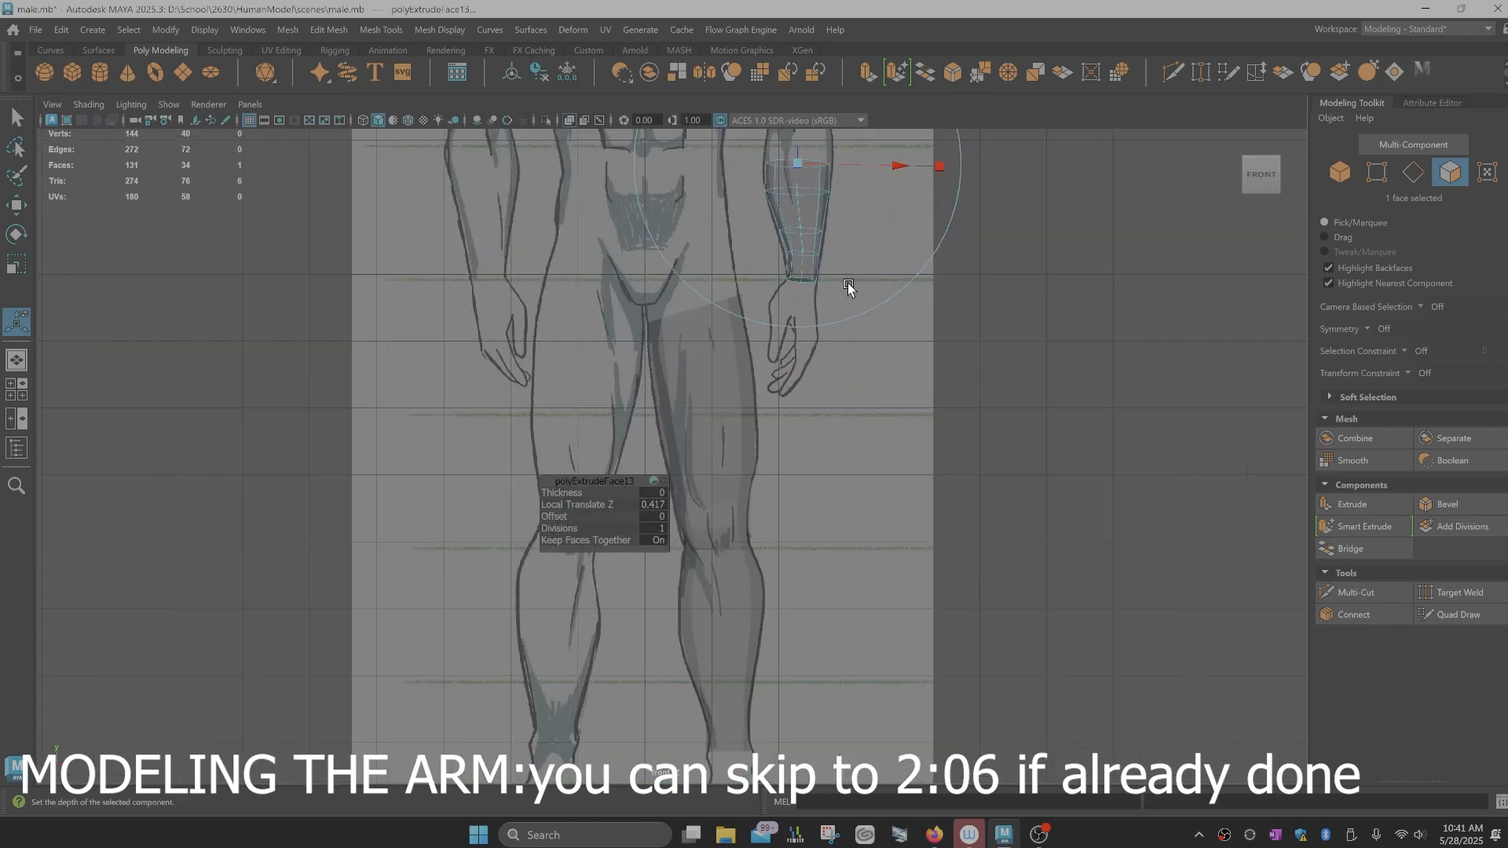
{"action": "middle_click_drag", "start_coordinate": [847, 283], "coordinate": [815, 498], "text": "alt"}
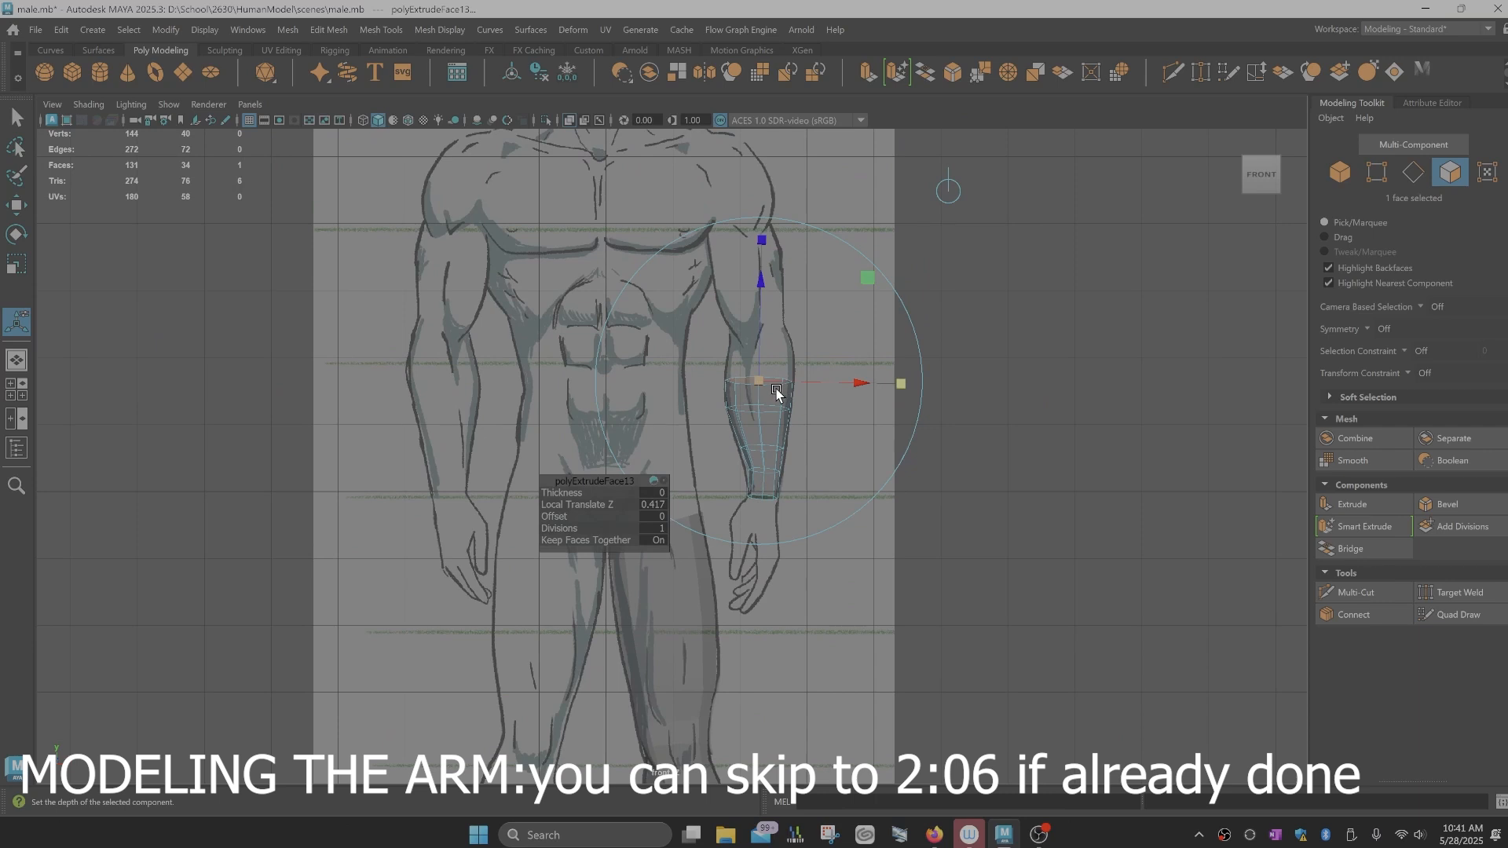
Step: Extrude the forearm about 0.4 further toward the elbow and fit the end face to the side-view outline
{"action": "key", "text": "ctrl+e"}
{"action": "left_click_drag", "start_coordinate": [760, 345], "coordinate": [763, 319]}
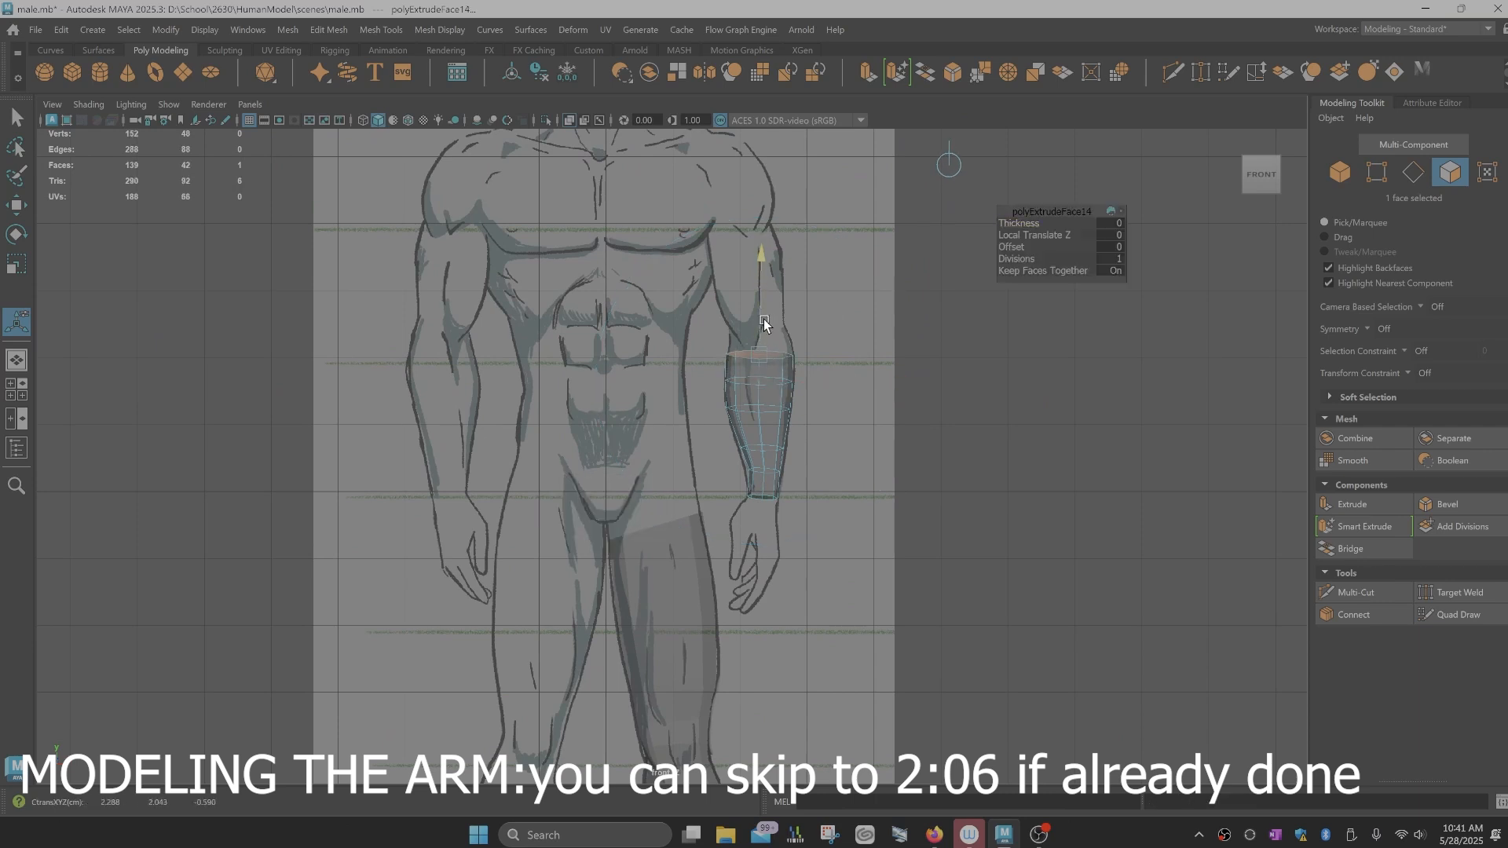
{"action": "key", "text": "space"}
{"action": "key", "text": "space"}
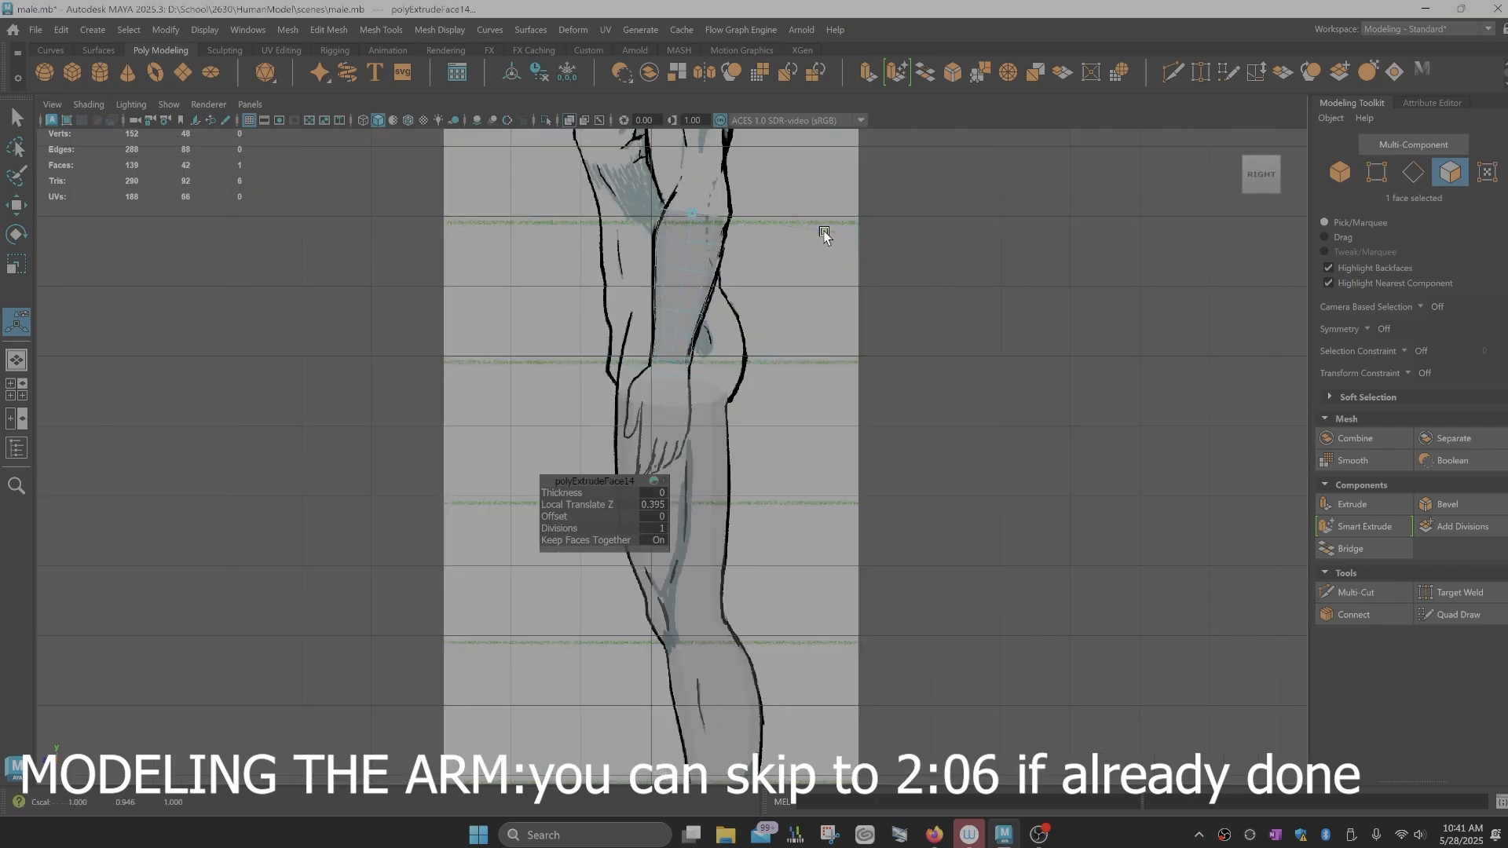
Step: Extrude the face again, raise it to the elbow, and scale it to the arm's width in the front view
{"action": "key", "text": "ctrl+e"}
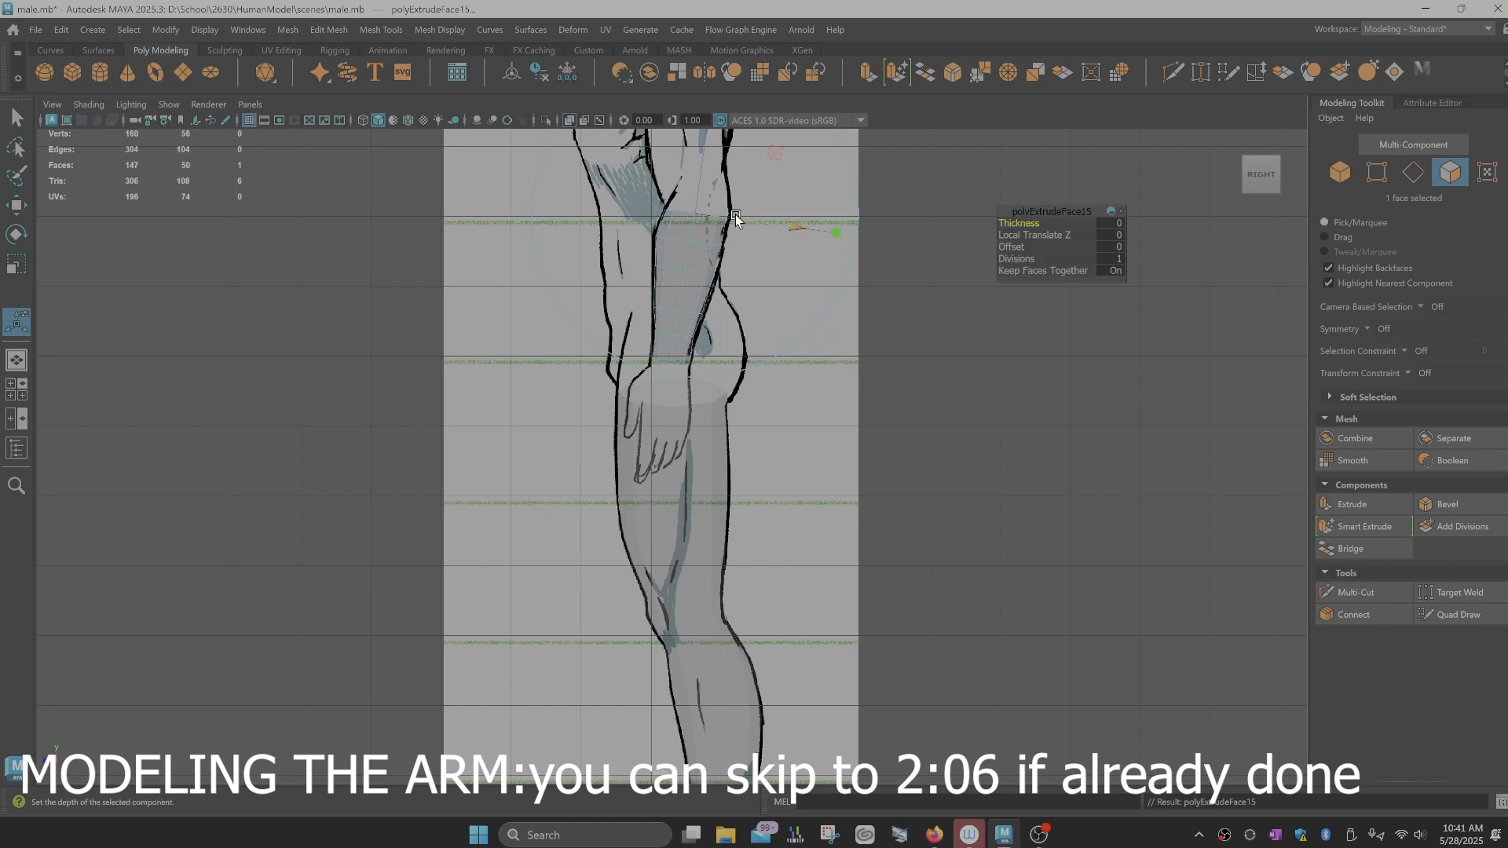
{"action": "key", "text": "w"}
{"action": "left_click_drag", "start_coordinate": [695, 182], "coordinate": [696, 160]}
{"action": "key", "text": "e"}
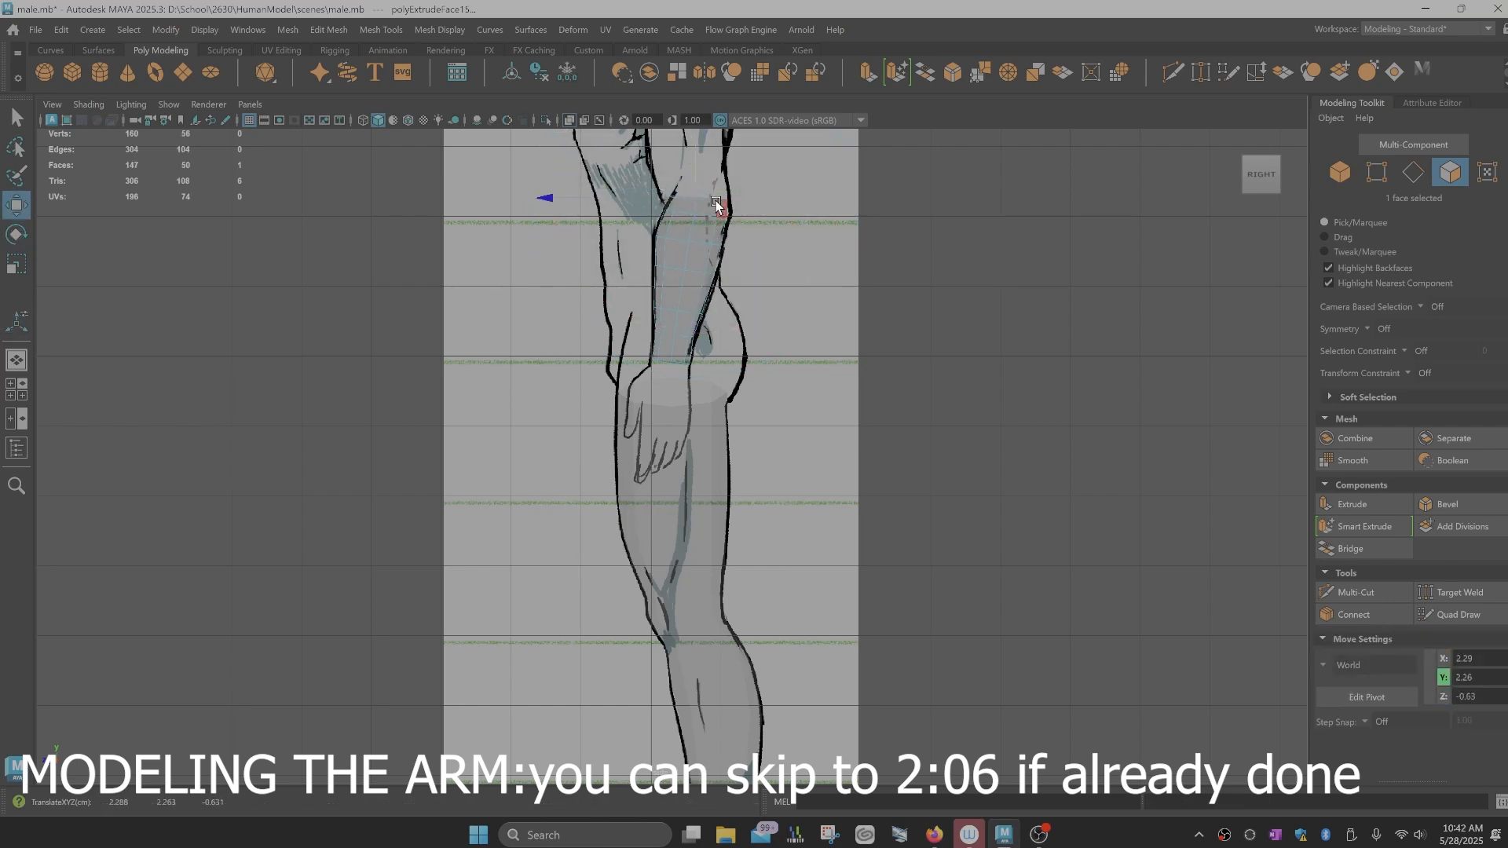
{"action": "key", "text": "r"}
{"action": "key", "text": "space"}
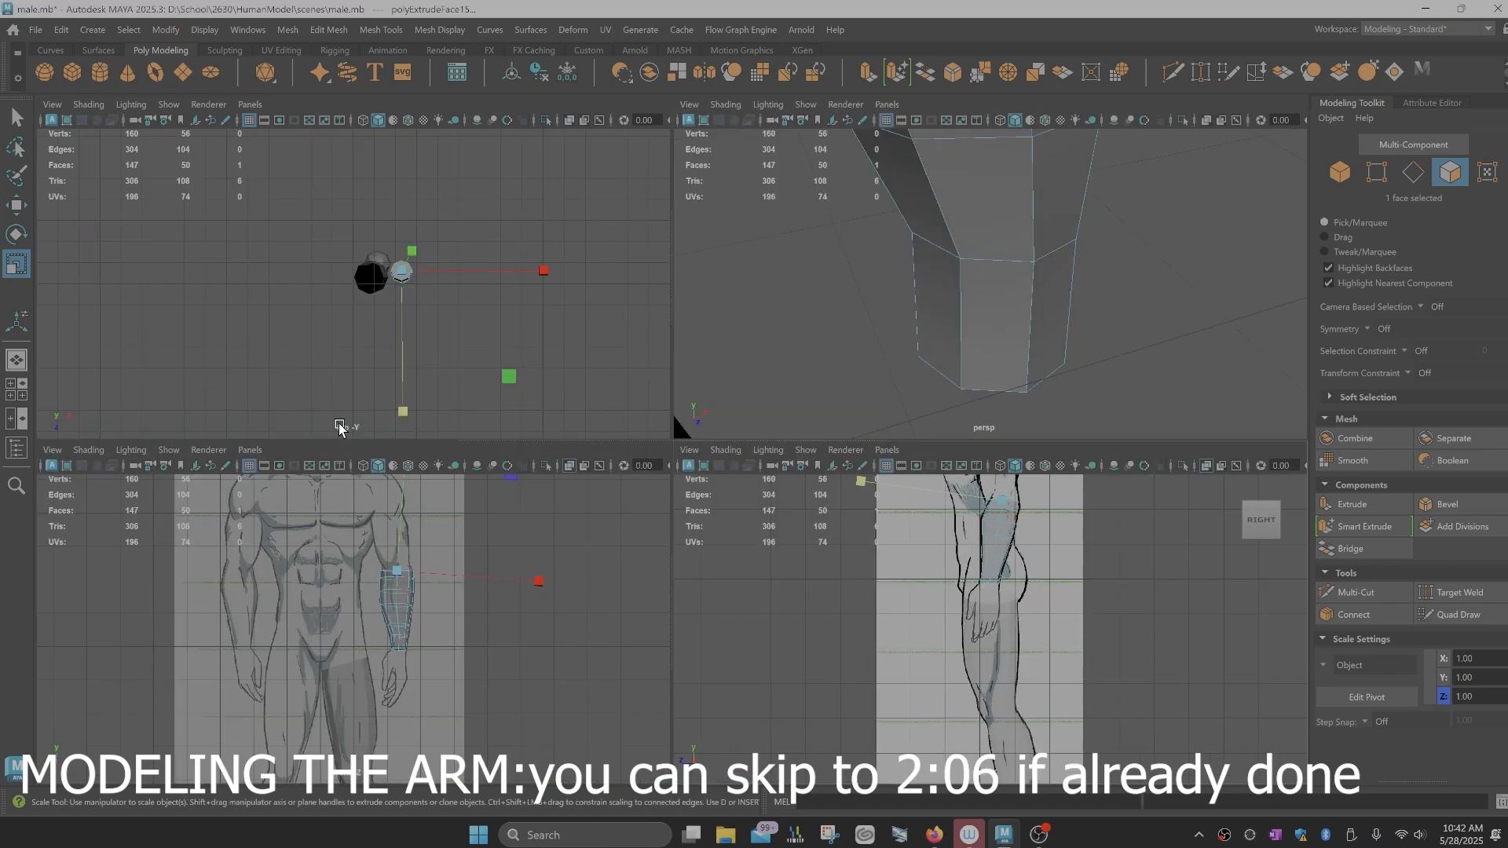
{"action": "key", "text": "space"}
{"action": "scroll", "coordinate": [606, 487], "scroll_direction": "down", "scroll_amount": 2}
{"action": "left_click_drag", "start_coordinate": [902, 338], "coordinate": [892, 348]}
Step: Extrude the elbow face about 0.36 upward, then narrow and tilt it to follow the arm in the front view
{"action": "key", "text": "ctrl+e"}
{"action": "left_click_drag", "start_coordinate": [767, 288], "coordinate": [769, 252]}
{"action": "left_click_drag", "start_coordinate": [870, 295], "coordinate": [860, 293]}
{"action": "left_click_drag", "start_coordinate": [759, 252], "coordinate": [758, 263]}
{"action": "left_click", "coordinate": [915, 268]}
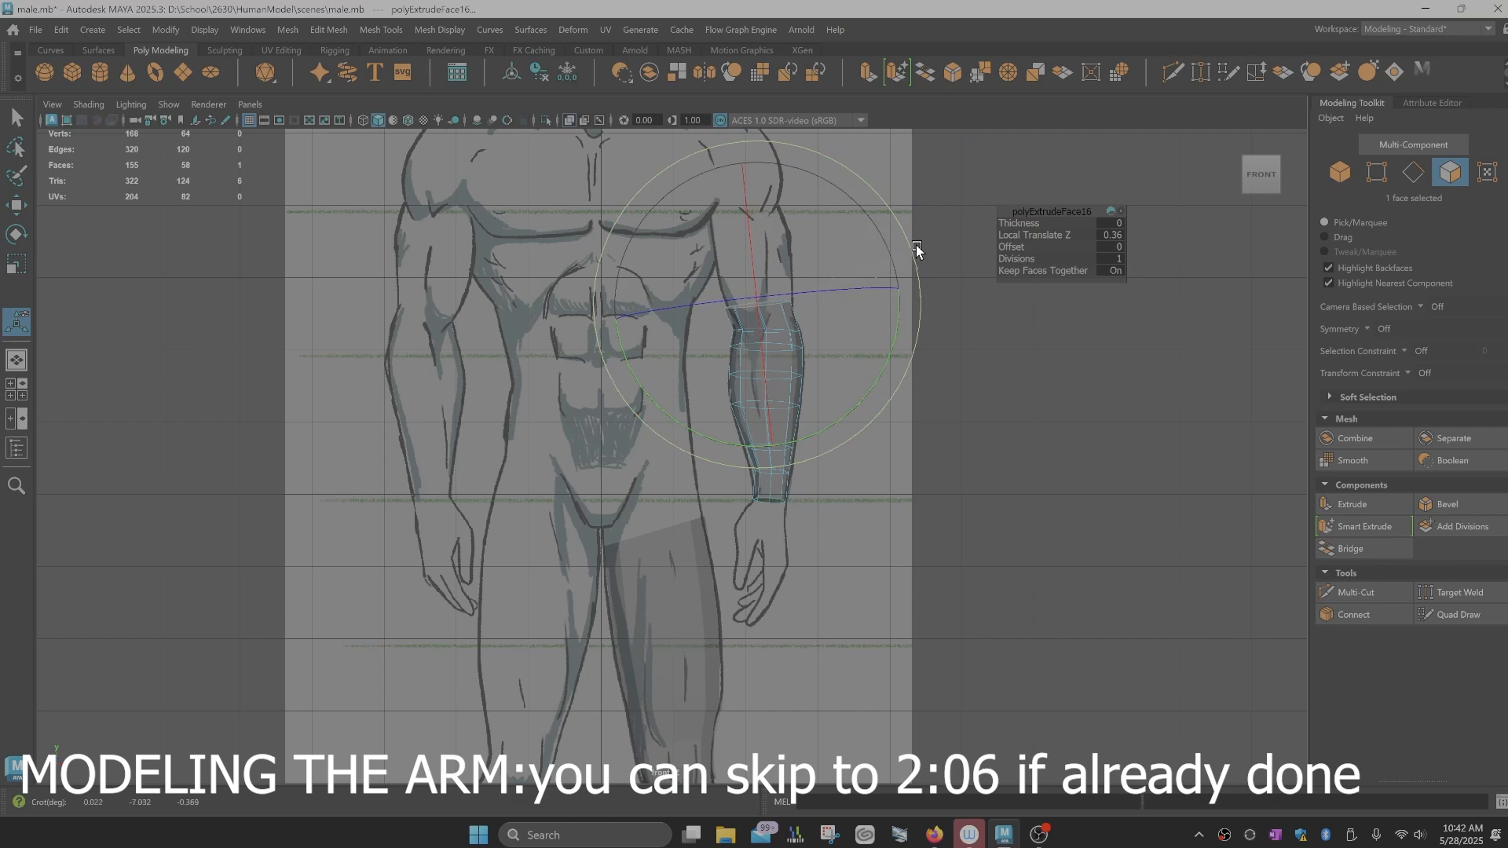
Step: Fit the face above the elbow to the arm outline in the side view by adjusting its position and depth
{"action": "key", "text": "w"}
{"action": "key", "text": "space"}
{"action": "key", "text": "space"}
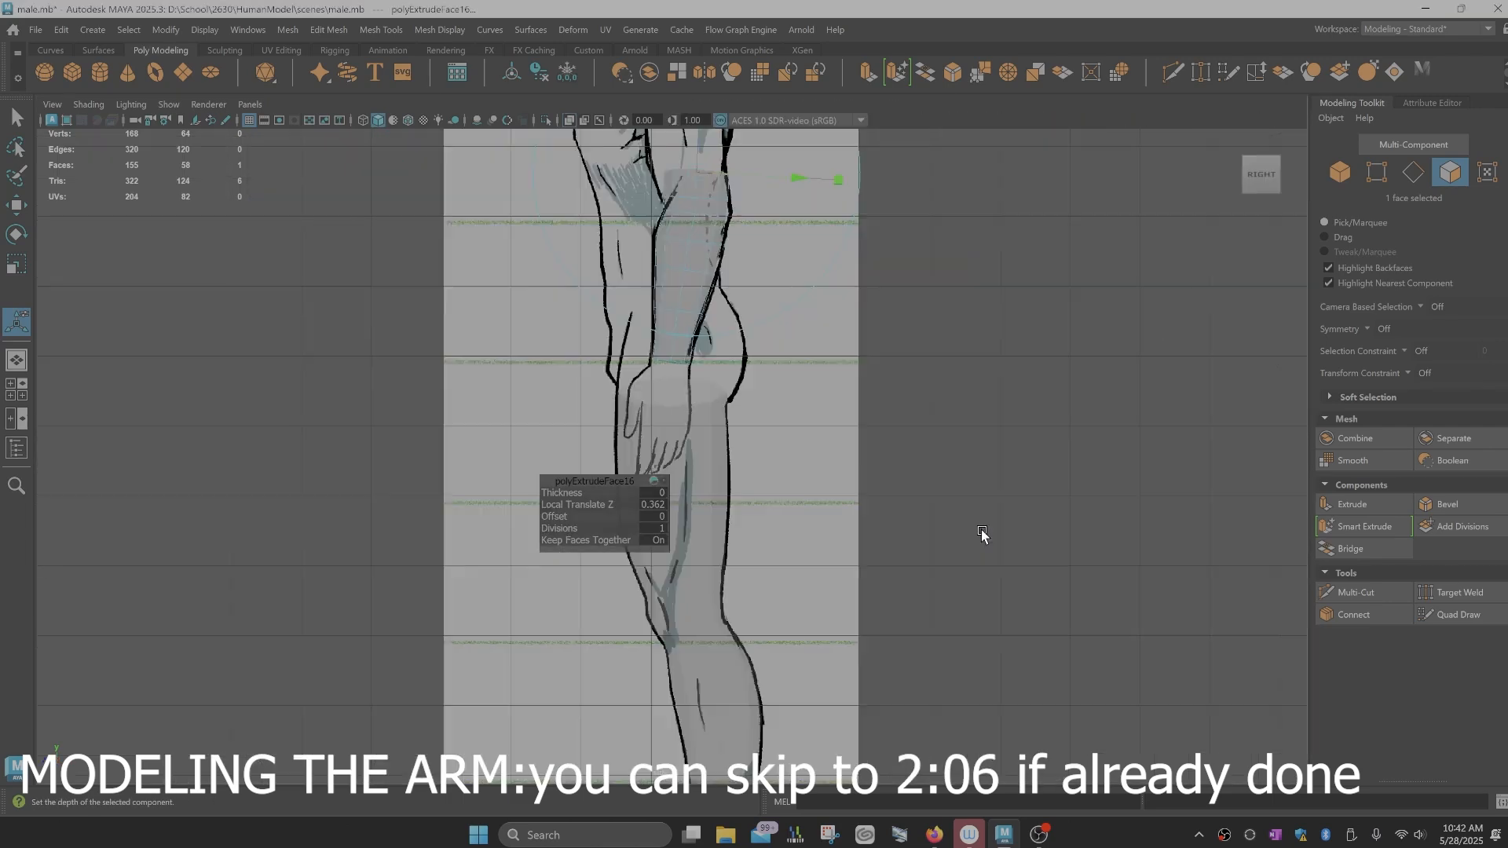
{"action": "middle_click_drag", "start_coordinate": [731, 311], "coordinate": [747, 478], "text": "alt"}
{"action": "scroll", "coordinate": [749, 481], "scroll_direction": "up", "scroll_amount": 2}
{"action": "mouse_move", "coordinate": [827, 334]}
{"action": "left_mouse_down"}
{"action": "mouse_move", "coordinate": [814, 334]}
{"action": "mouse_move", "coordinate": [866, 347]}
{"action": "mouse_move", "coordinate": [871, 319]}
{"action": "mouse_move", "coordinate": [814, 322]}
{"action": "left_mouse_up"}
{"action": "left_click", "coordinate": [865, 360]}
{"action": "left_click", "coordinate": [857, 322]}
Step: Extrude the first upper-arm segment about 0.55 upward and widen its end face to the front-view outline
{"action": "key", "text": "ctrl+e"}
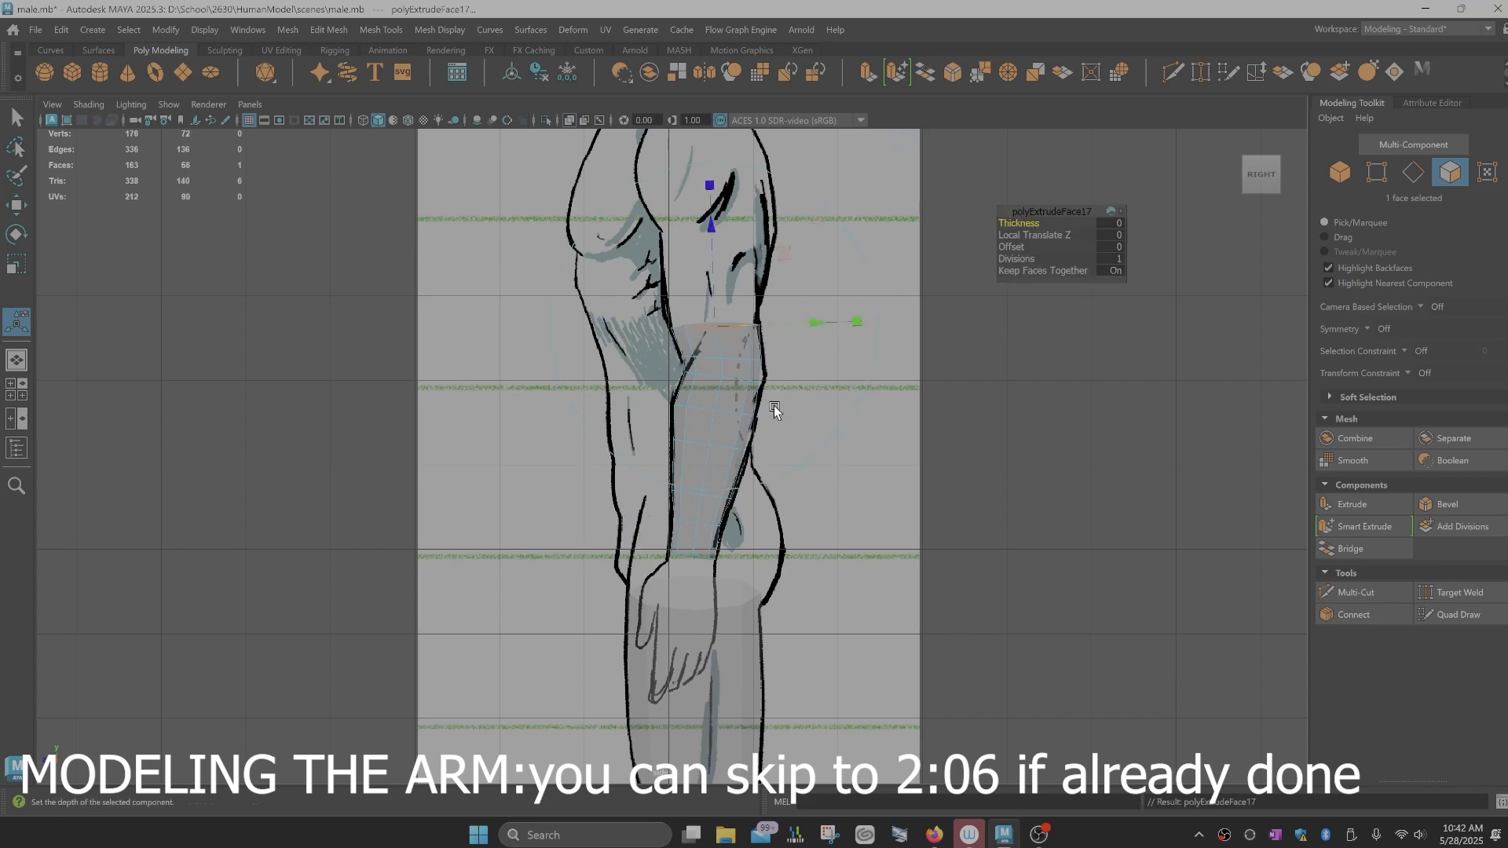
{"action": "left_click_drag", "start_coordinate": [715, 262], "coordinate": [714, 219]}
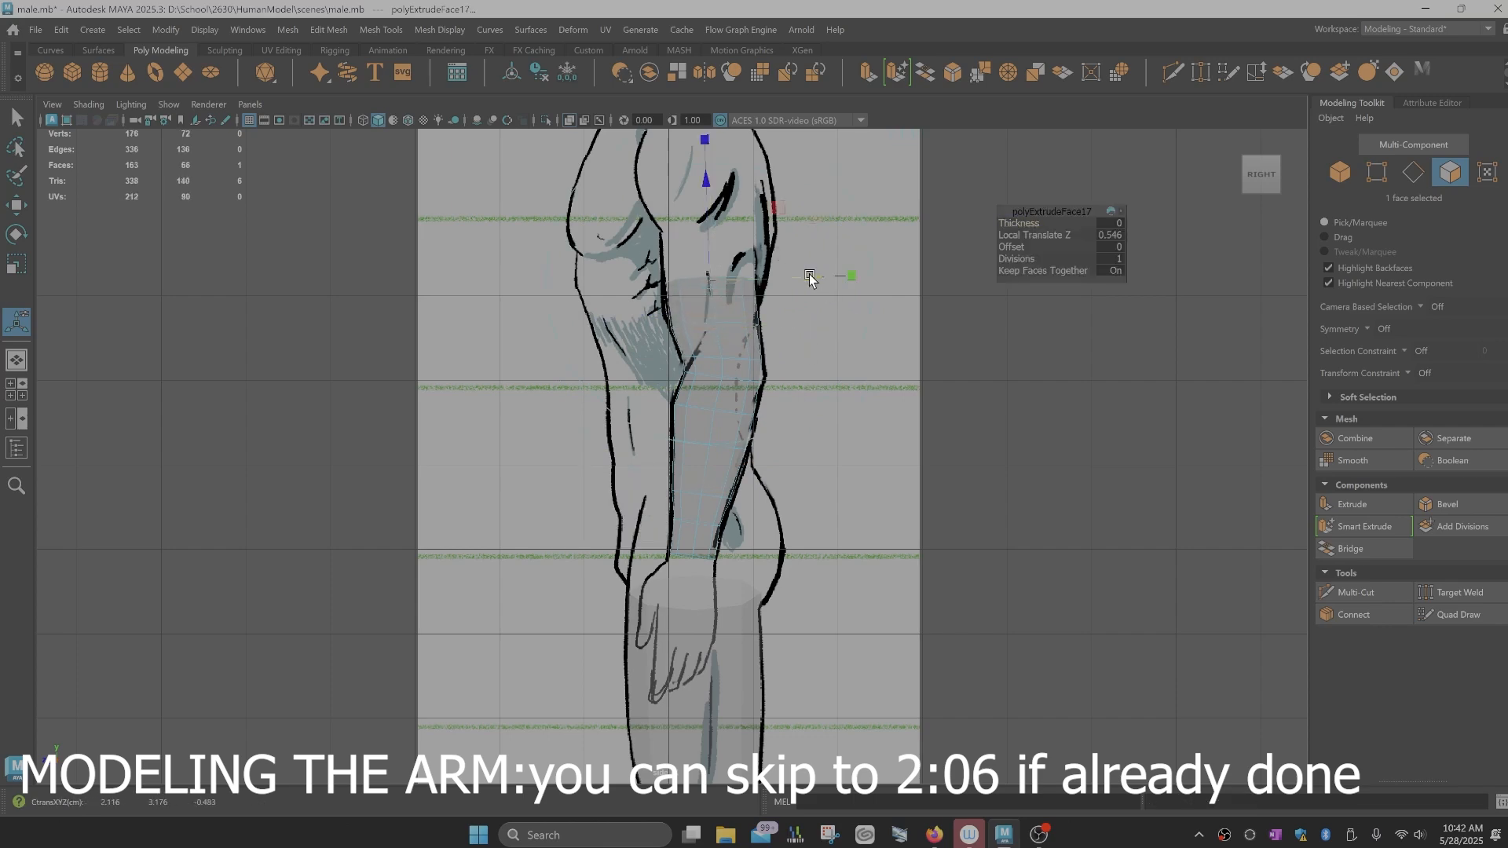
{"action": "key", "text": "space"}
{"action": "key", "text": "space"}
{"action": "left_click_drag", "start_coordinate": [907, 345], "coordinate": [914, 337]}
Step: Extrude two more upper-arm segments up to armpit height, the last about 0.3, fitting their width to the front-view sketch
{"action": "key", "text": "ctrl+e"}
{"action": "left_click_drag", "start_coordinate": [759, 322], "coordinate": [756, 294]}
{"action": "left_click_drag", "start_coordinate": [901, 315], "coordinate": [905, 311]}
{"action": "key", "text": "ctrl+e"}
{"action": "left_click_drag", "start_coordinate": [756, 284], "coordinate": [752, 262]}
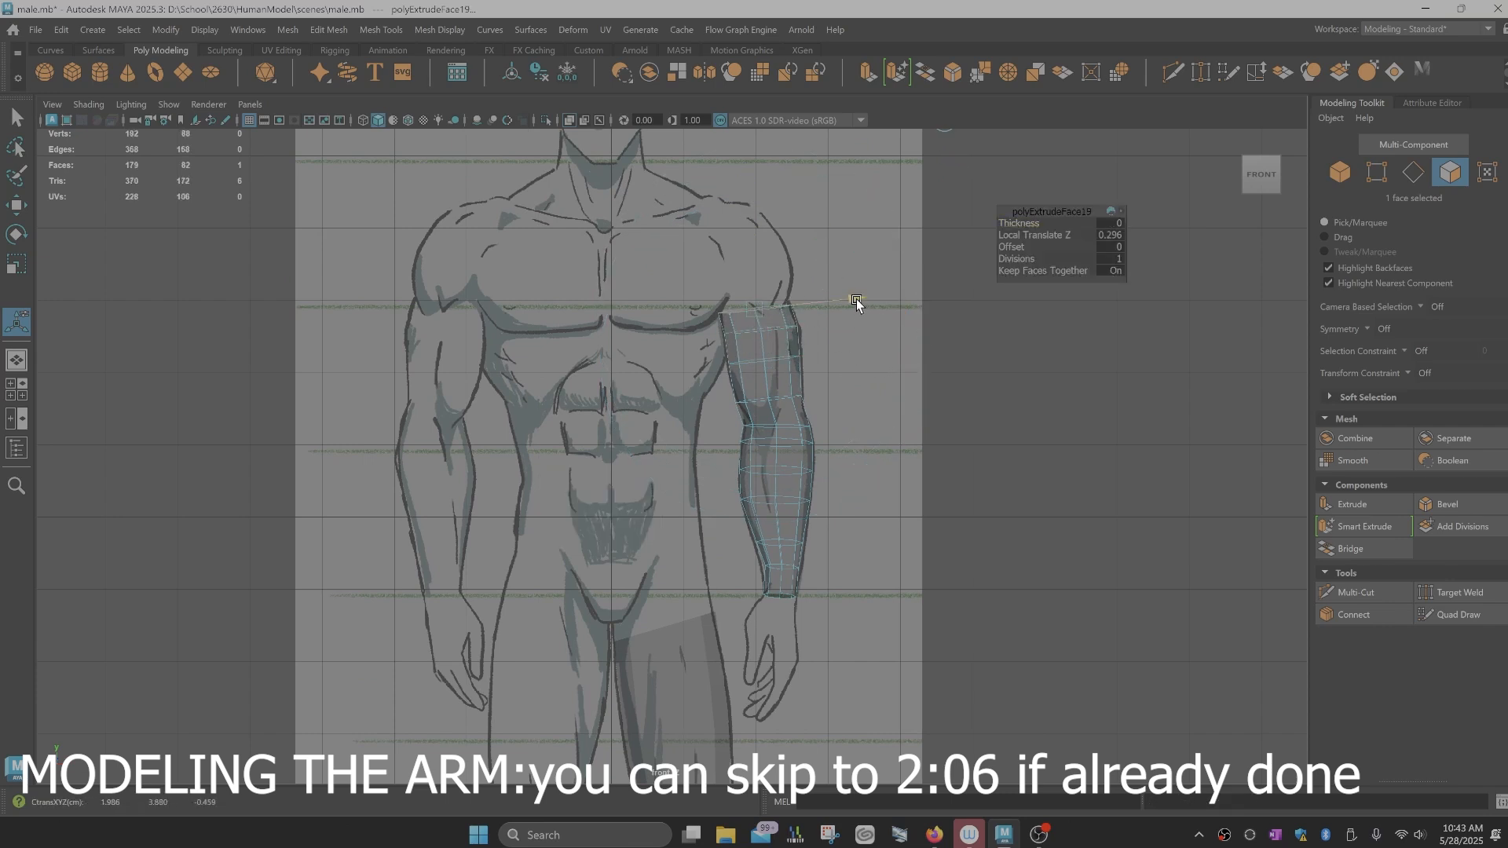
Step: Select the six vertices along the back of the upper arm and move them out to Z -1.04 in the side view
{"action": "key", "text": "space"}
{"action": "key", "text": "space"}
{"action": "middle_click_drag", "start_coordinate": [839, 339], "coordinate": [891, 469], "text": "alt"}
{"action": "right_click_drag", "start_coordinate": [794, 377], "coordinate": [715, 378]}
{"action": "left_click_drag", "start_coordinate": [838, 422], "coordinate": [774, 356]}
{"action": "key", "text": "w"}
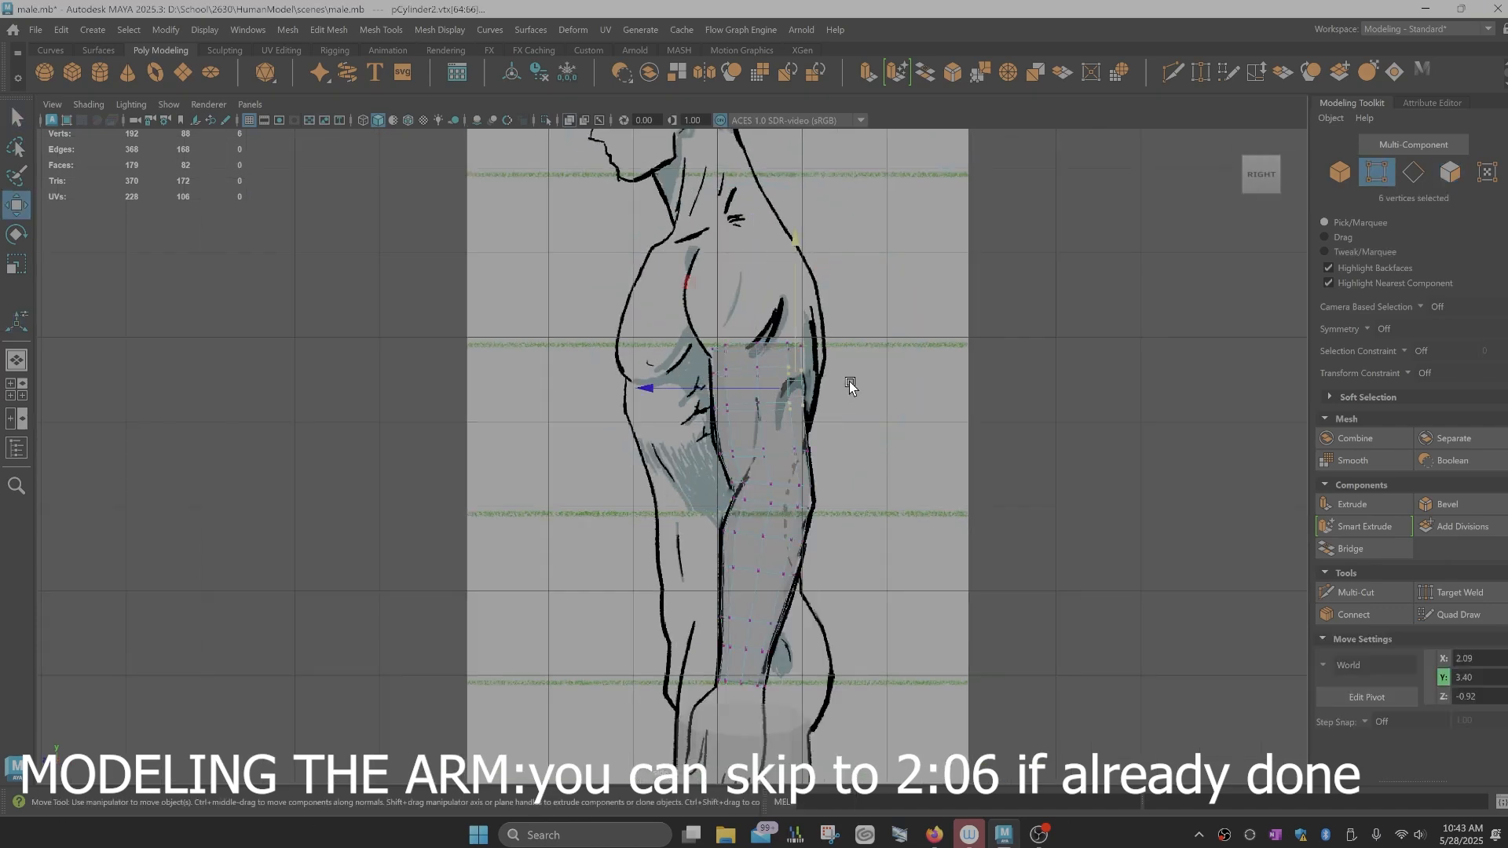
{"action": "left_click_drag", "start_coordinate": [704, 389], "coordinate": [704, 389]}
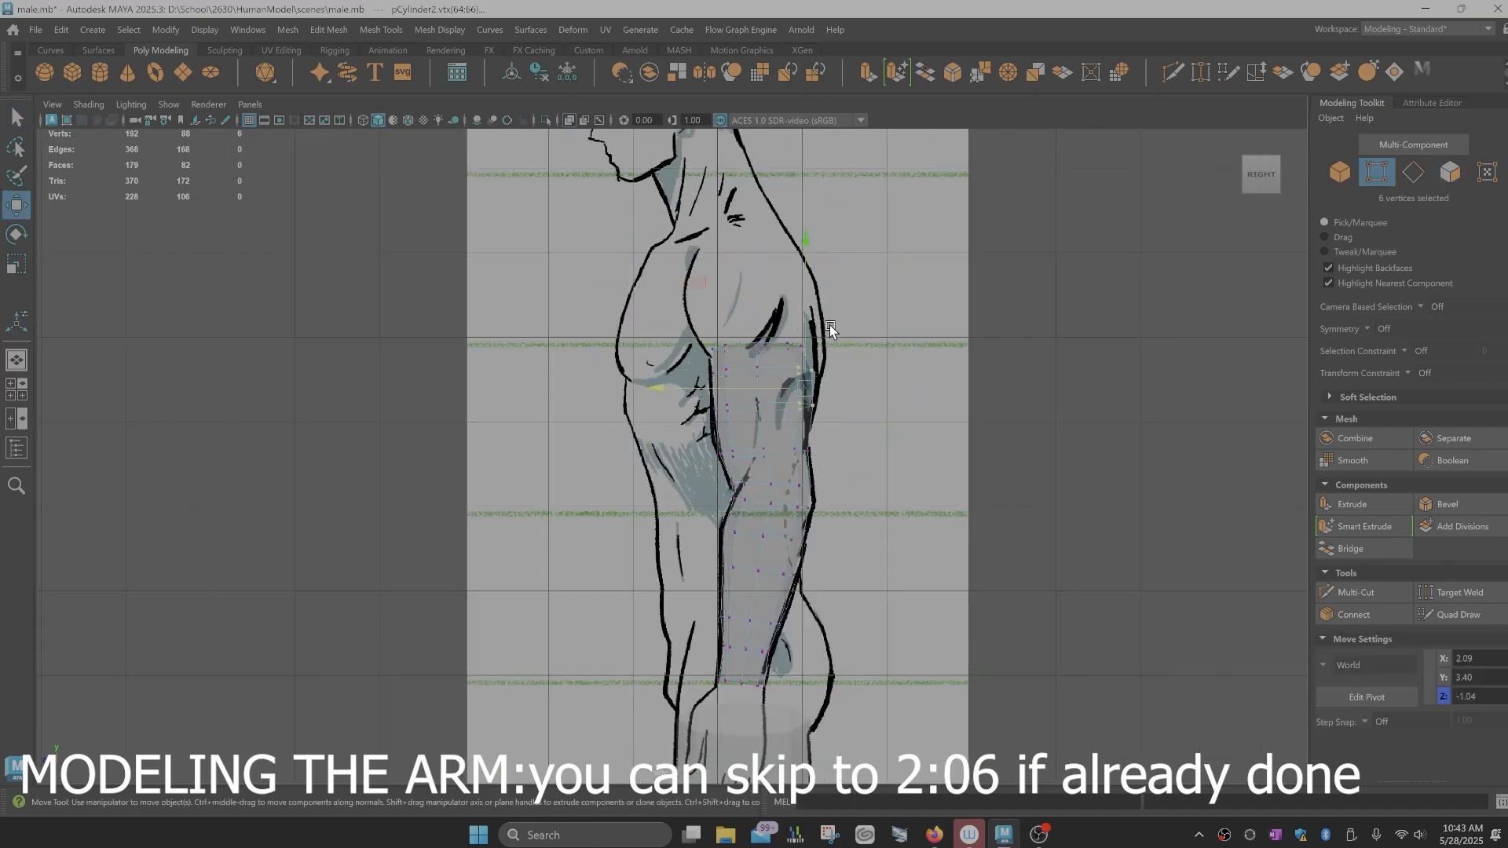
Step: Refine the back vertices of the upper arm and forearm against the side-view outline
{"action": "left_click_drag", "start_coordinate": [830, 328], "coordinate": [733, 346]}
{"action": "left_click_drag", "start_coordinate": [844, 363], "coordinate": [805, 394]}
{"action": "left_click_drag", "start_coordinate": [691, 389], "coordinate": [687, 389]}
{"action": "left_click_drag", "start_coordinate": [828, 496], "coordinate": [760, 508]}
{"action": "left_click_drag", "start_coordinate": [783, 660], "coordinate": [710, 649]}
Step: Shift the vertices at the inner elbow and inner wrist to match the arm outline in the front view
{"action": "key", "text": "space"}
{"action": "key", "text": "space"}
{"action": "mouse_move", "coordinate": [733, 413]}
{"action": "left_mouse_down"}
{"action": "mouse_move", "coordinate": [761, 431]}
{"action": "mouse_move", "coordinate": [752, 419]}
{"action": "left_mouse_up"}
{"action": "left_click_drag", "start_coordinate": [757, 558], "coordinate": [773, 574]}
{"action": "left_click_drag", "start_coordinate": [784, 567], "coordinate": [780, 570]}
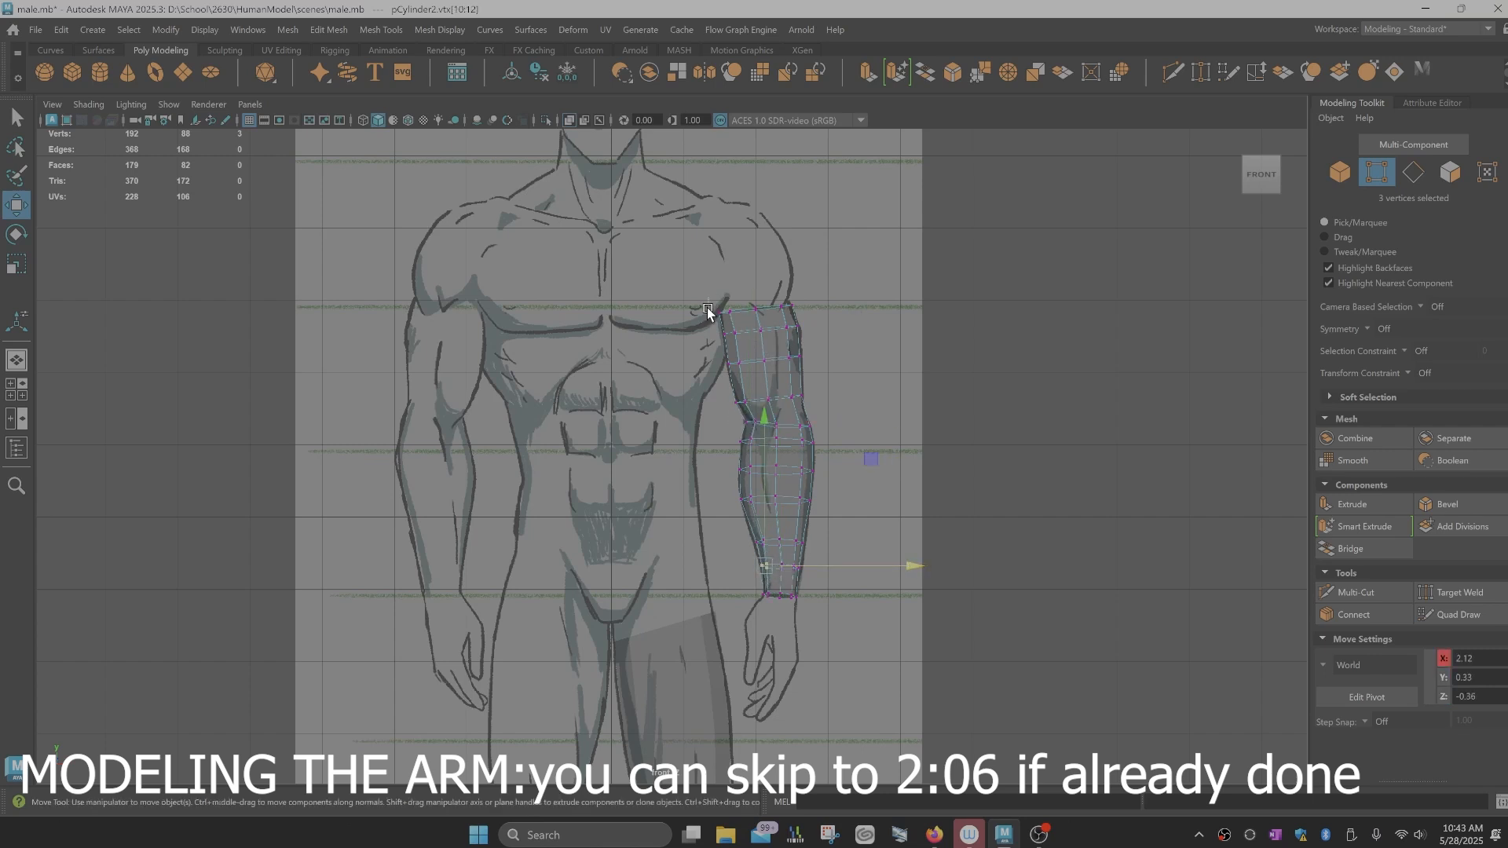
Step: Raise the three inner vertices at the arm's top edge toward the armpit and save the scene
{"action": "left_click_drag", "start_coordinate": [711, 305], "coordinate": [737, 322]}
{"action": "left_click_drag", "start_coordinate": [724, 293], "coordinate": [724, 295]}
{"action": "key", "text": "space"}
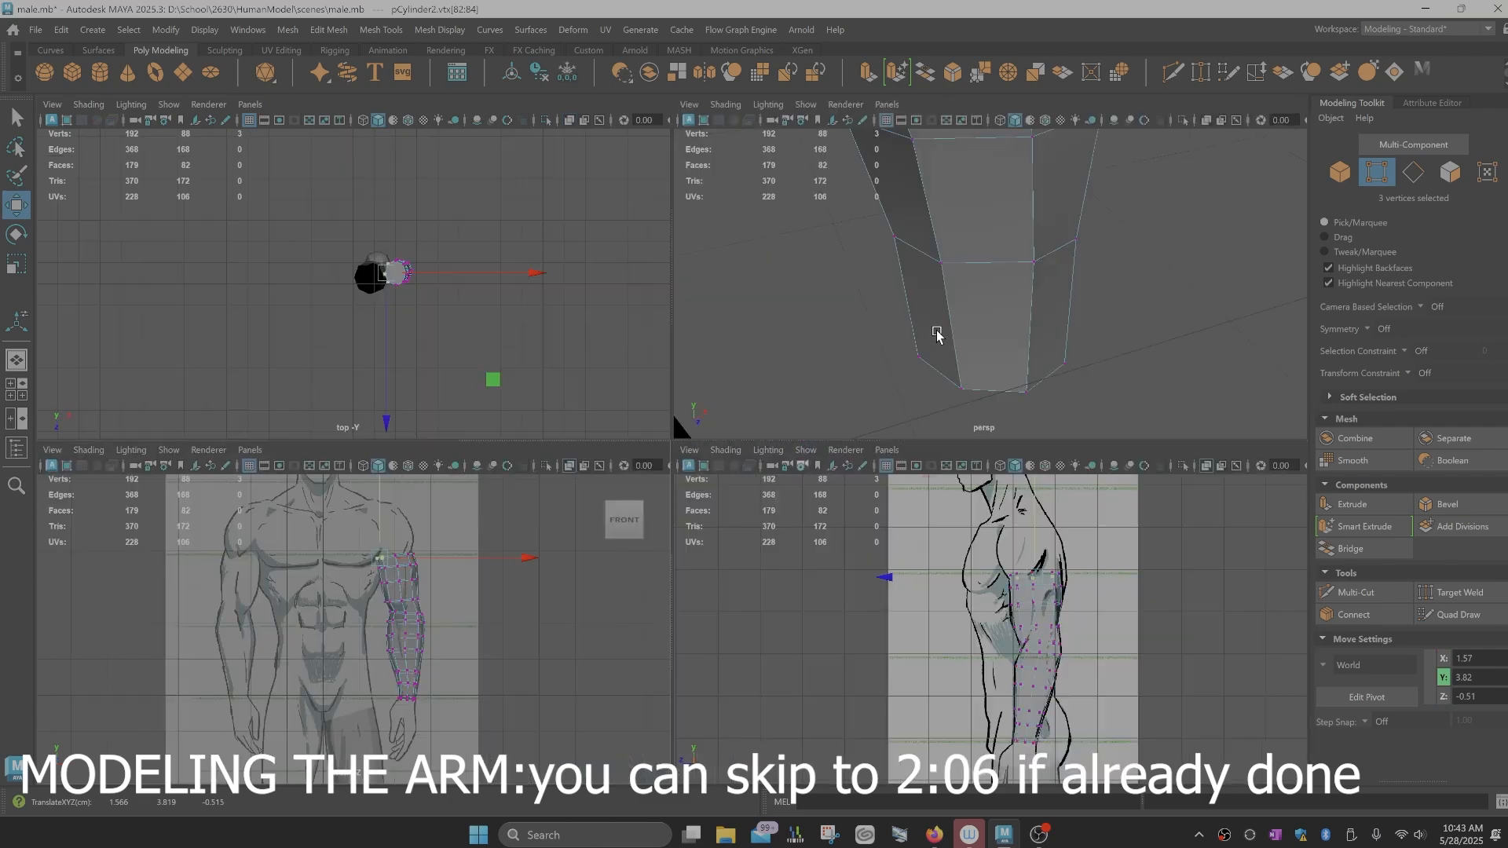
{"action": "key", "text": "ctrl+s"}
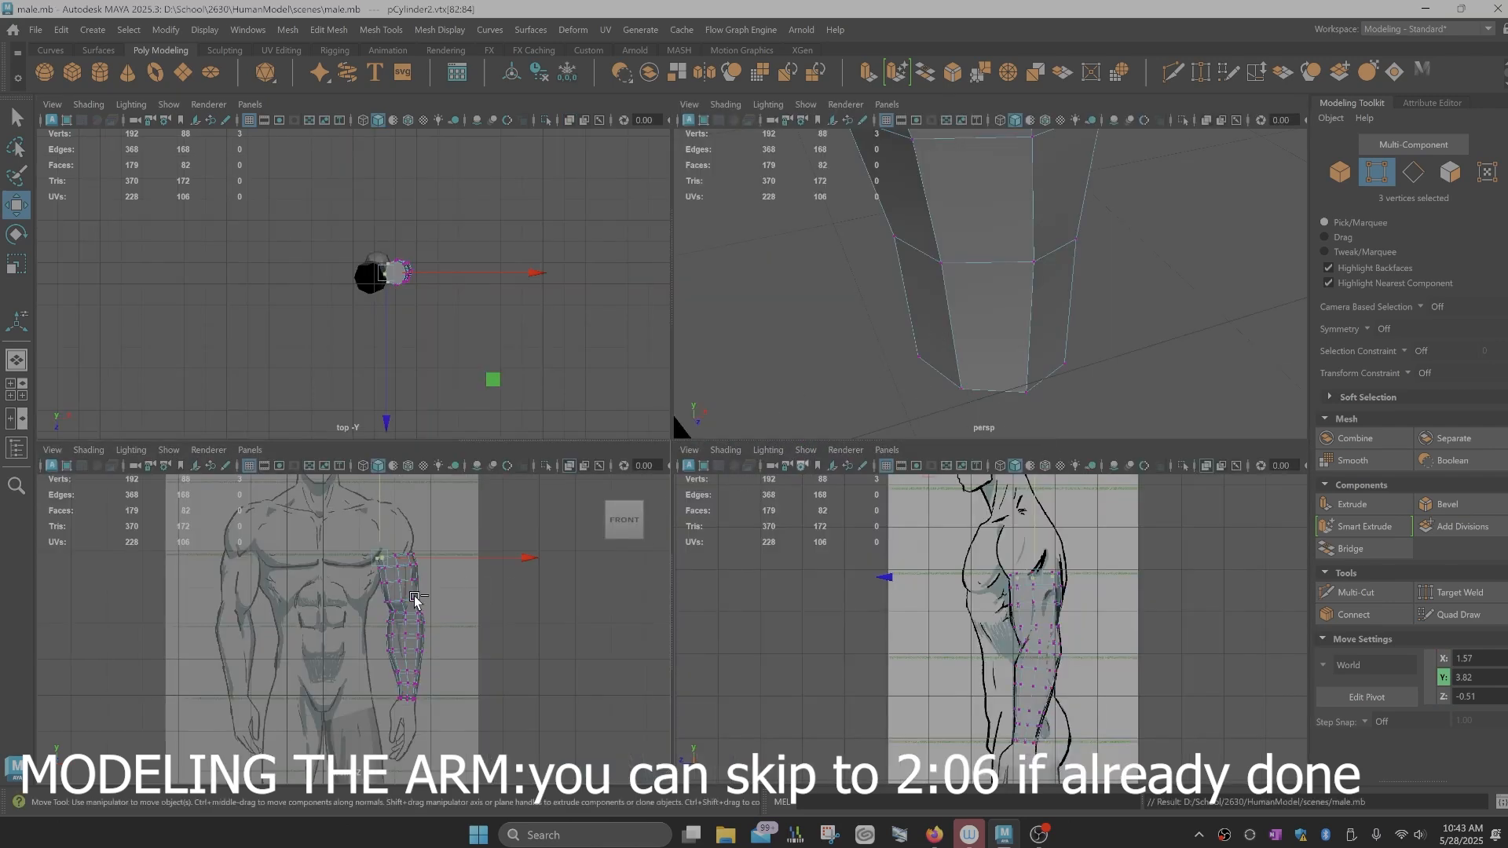
Step: Fine-tune the inner wrist vertices and the armpit vertices in the front view, and save the scene again
{"action": "key", "text": "space"}
{"action": "scroll", "coordinate": [748, 413], "scroll_direction": "down", "scroll_amount": 8}
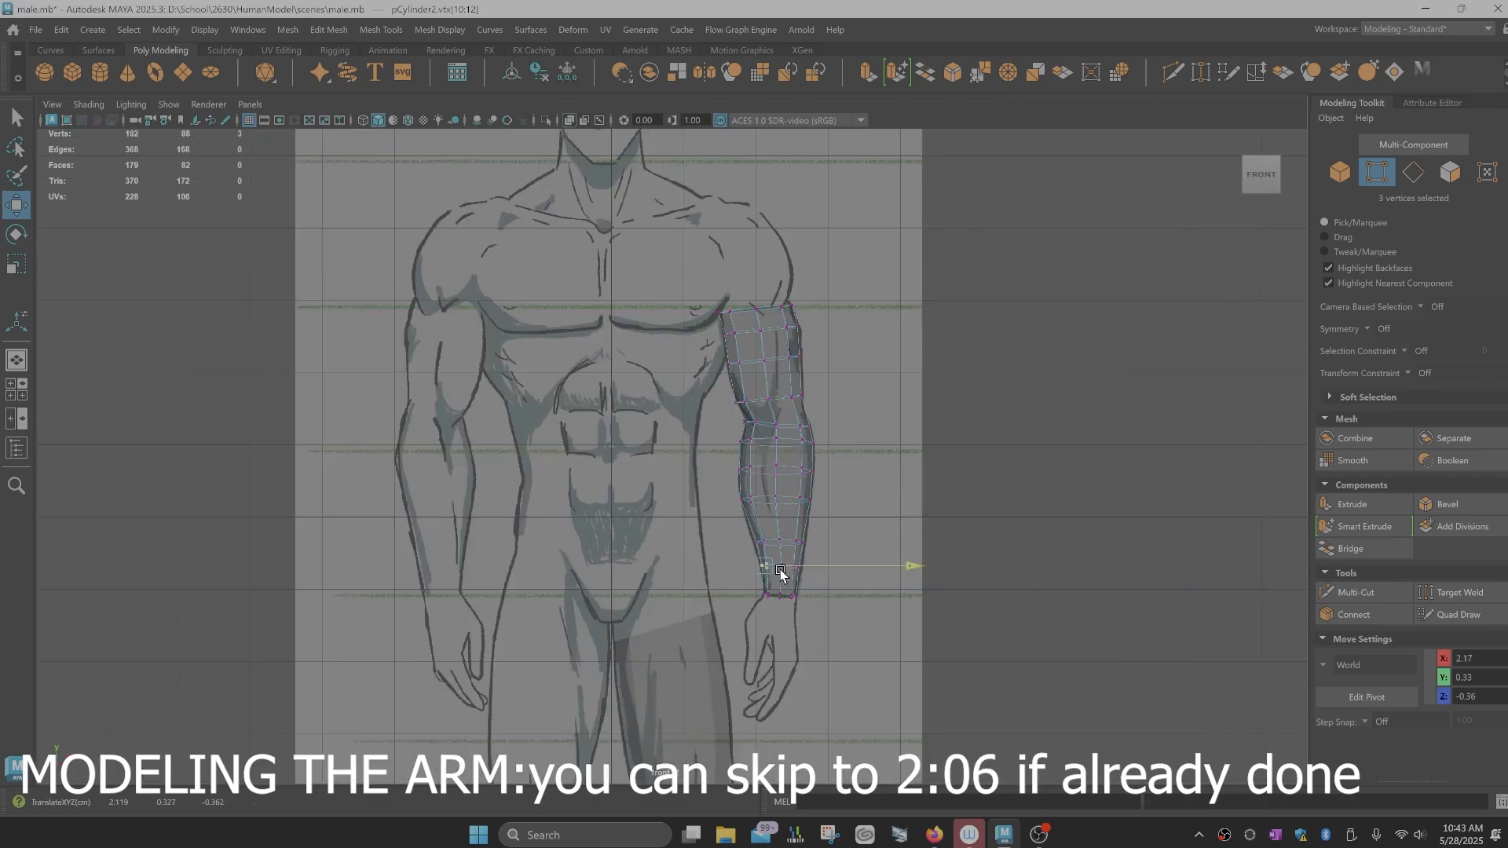
{"action": "left_click_drag", "start_coordinate": [780, 569], "coordinate": [780, 569]}
{"action": "left_click_drag", "start_coordinate": [708, 301], "coordinate": [737, 334]}
{"action": "key", "text": "space"}
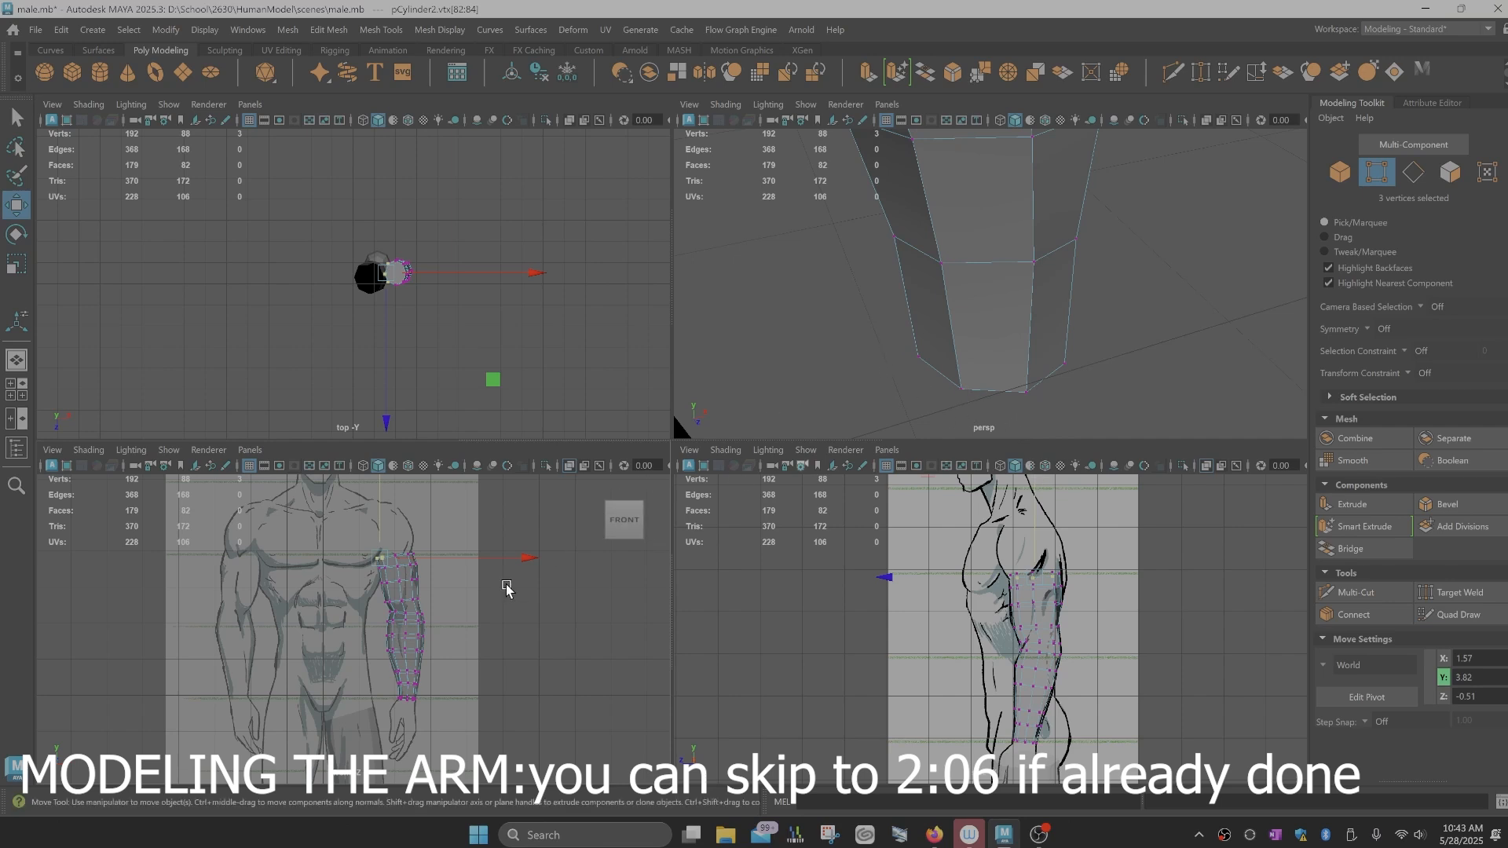
{"action": "key", "text": "ctrl+s"}
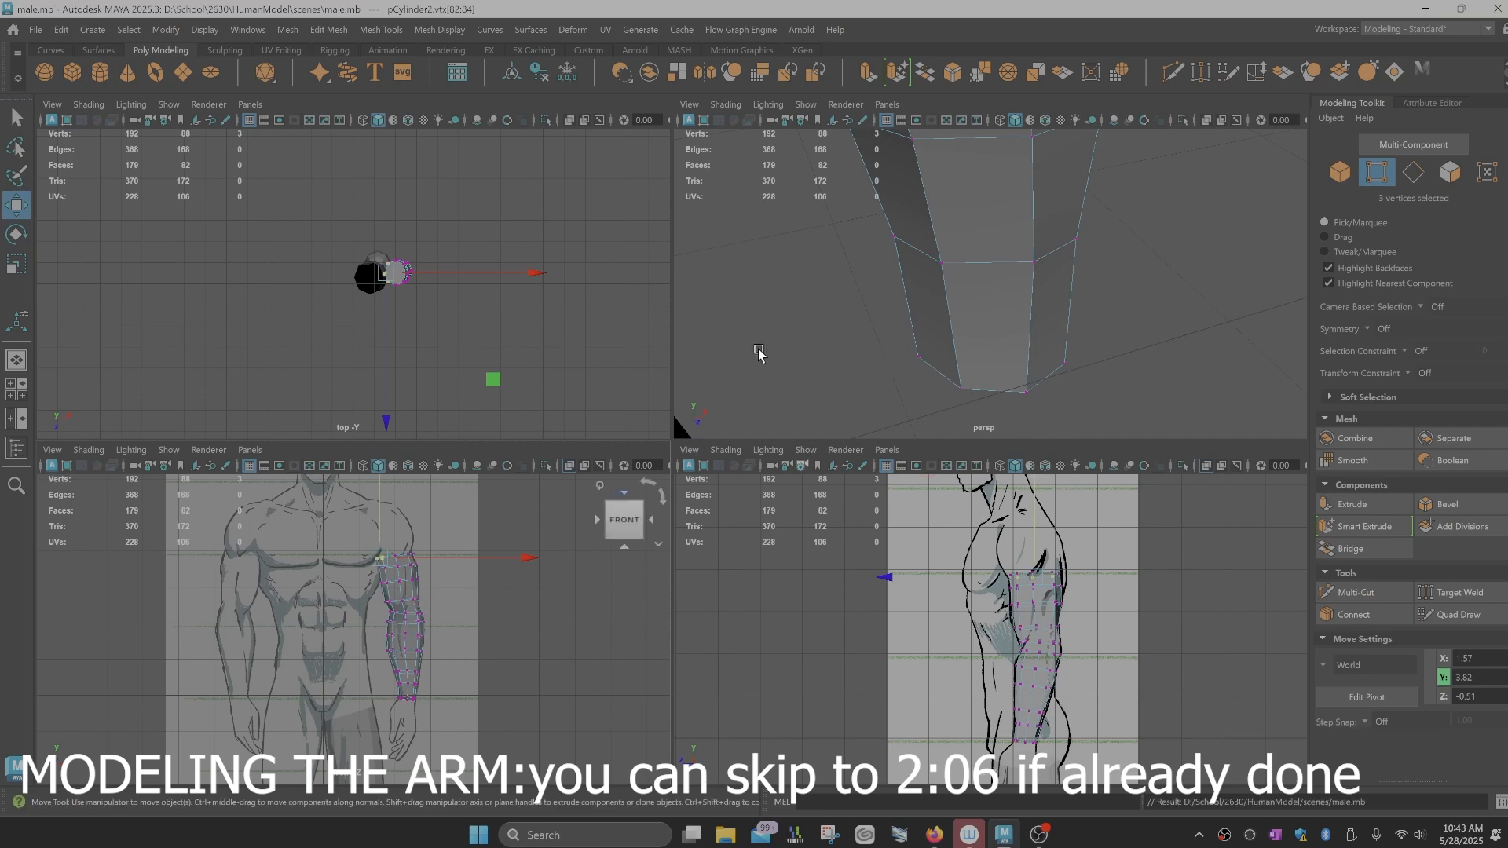
Step: Delete the cap face at the shoulder end of the arm mesh
{"action": "key", "text": "space"}
{"action": "scroll", "coordinate": [750, 420], "scroll_direction": "down", "scroll_amount": 5}
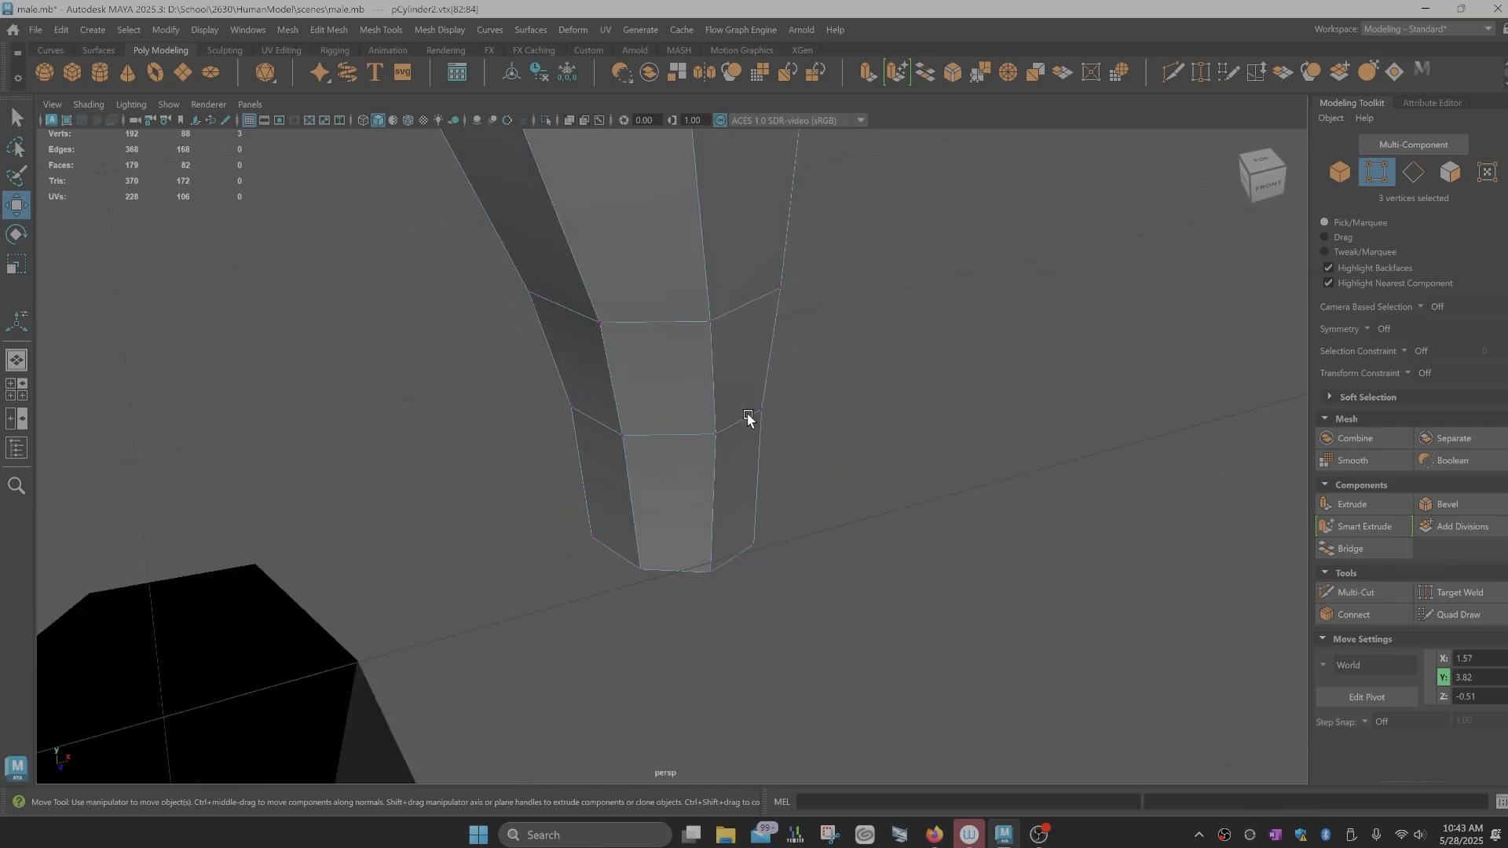
{"action": "scroll", "coordinate": [744, 417], "scroll_direction": "down", "scroll_amount": 5}
{"action": "left_click_drag", "start_coordinate": [734, 485], "coordinate": [653, 537], "text": "alt"}
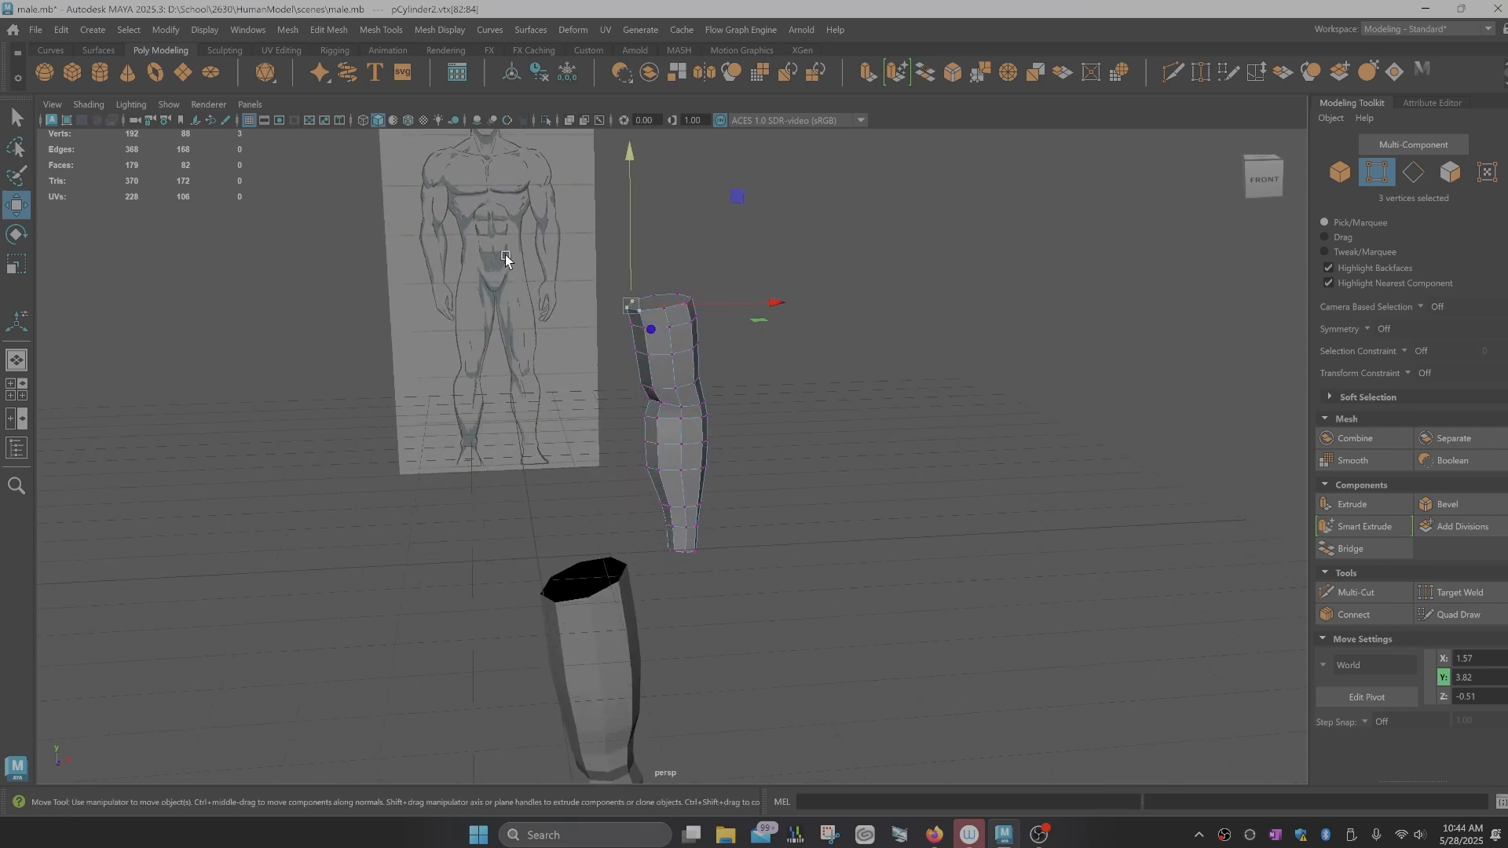
{"action": "left_click_drag", "start_coordinate": [705, 482], "coordinate": [700, 512], "text": "alt"}
{"action": "key", "text": "q"}
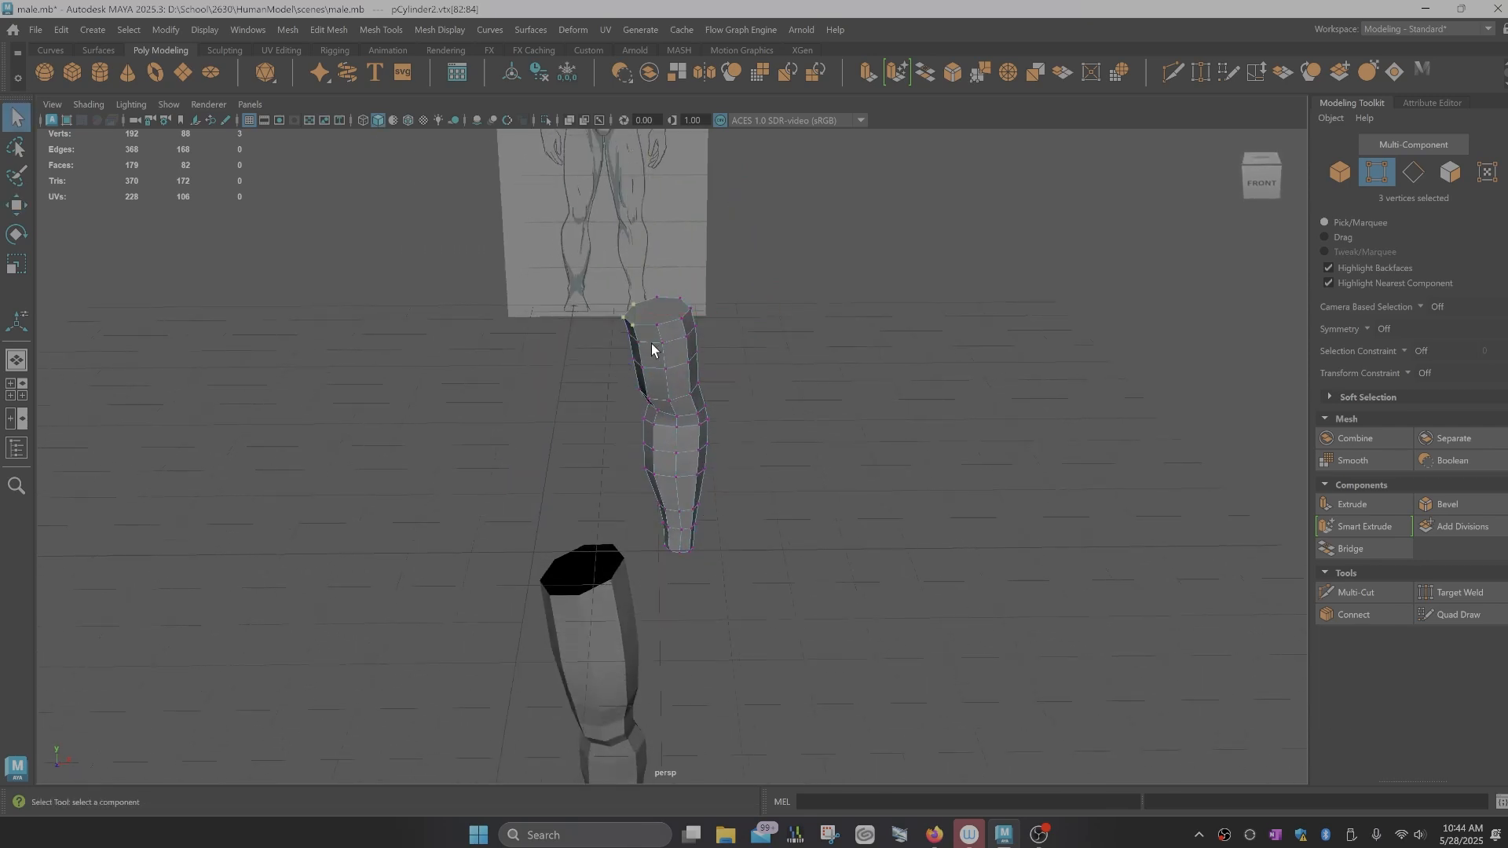
{"action": "right_click_drag", "start_coordinate": [653, 318], "coordinate": [657, 357]}
{"action": "left_click", "coordinate": [659, 302]}
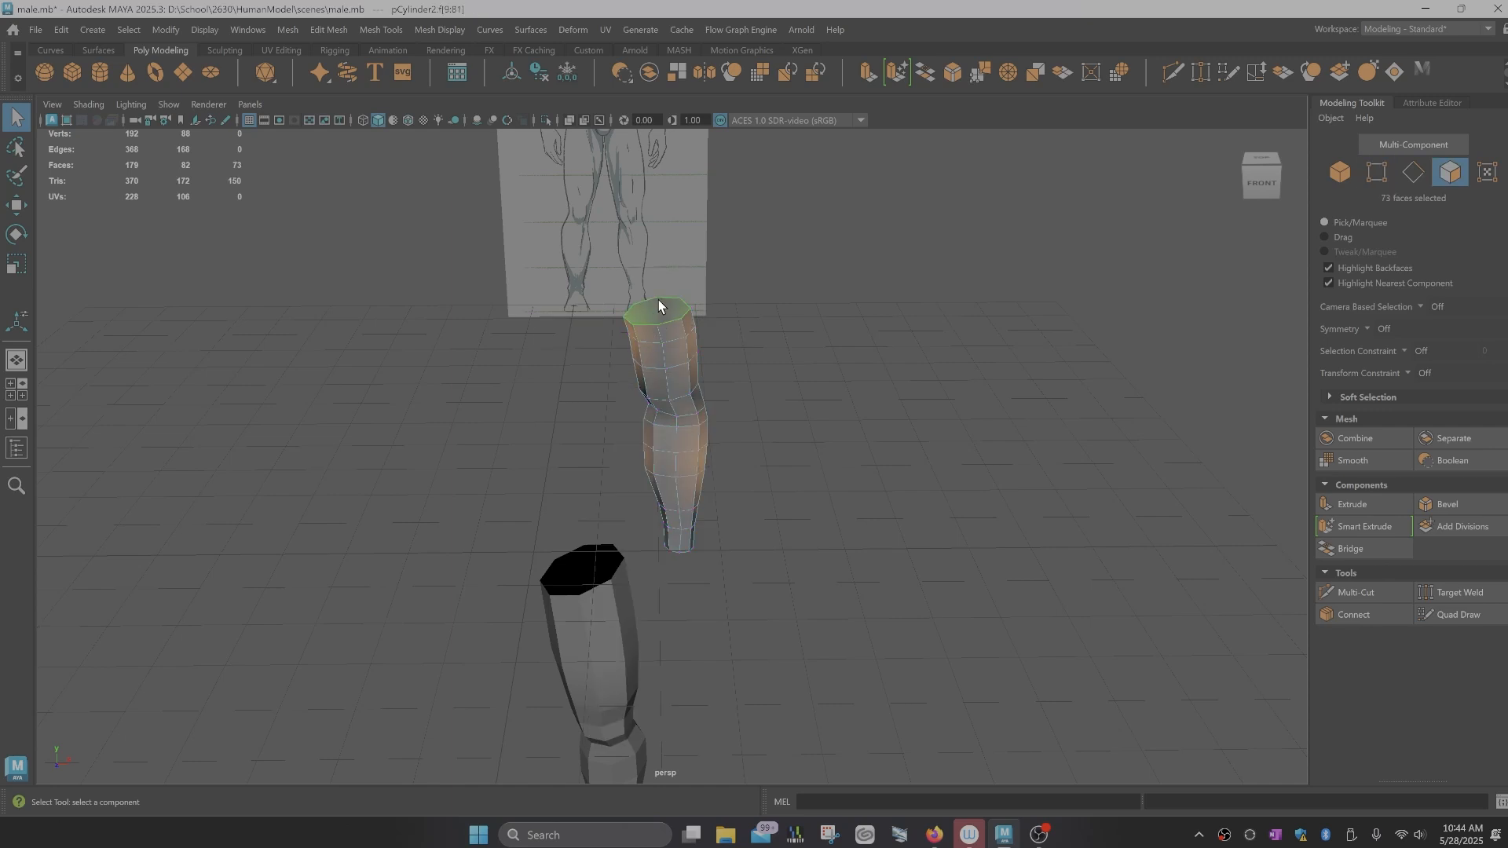
{"action": "key", "text": "Delete"}
Step: Try to raise the arm's pivot to the shoulder end and rotate the whole arm outward to horizontal
{"action": "left_click_drag", "start_coordinate": [658, 306], "coordinate": [643, 507], "text": "alt"}
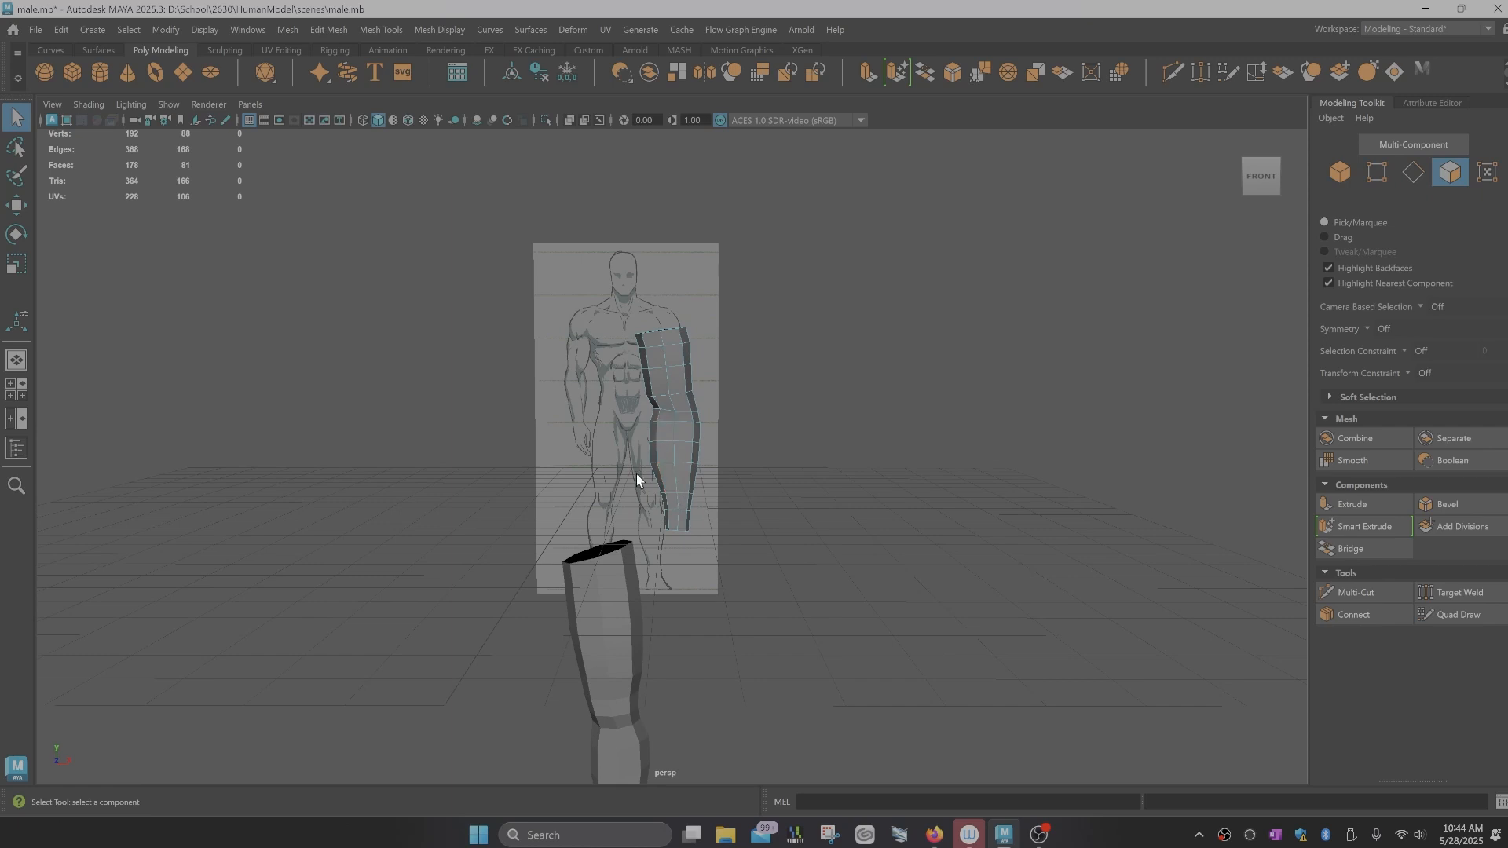
{"action": "left_click_drag", "start_coordinate": [618, 552], "coordinate": [704, 550], "text": "alt"}
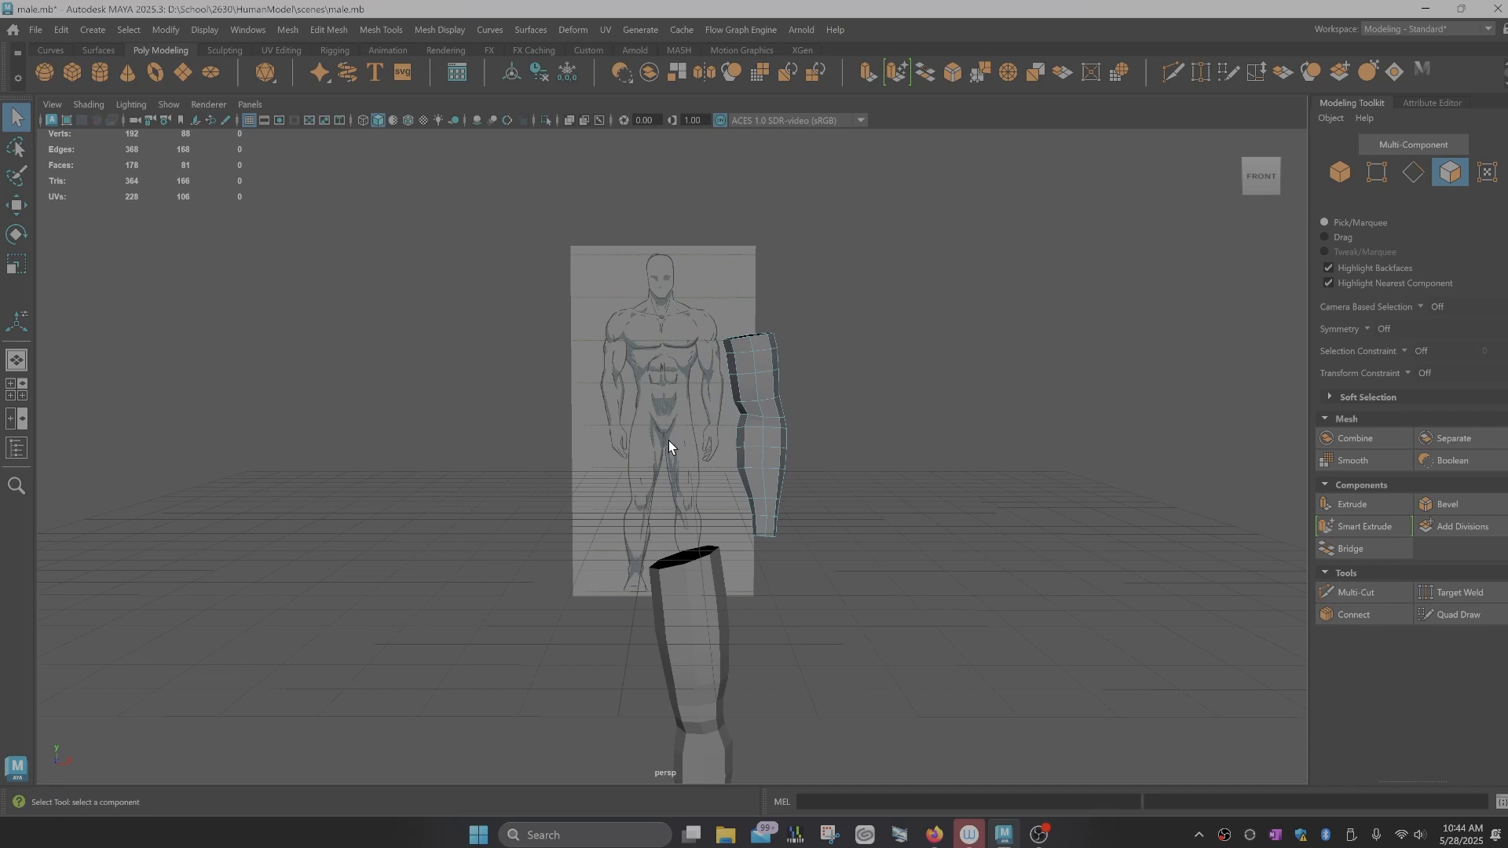
{"action": "left_click_drag", "start_coordinate": [719, 436], "coordinate": [817, 411], "text": "alt"}
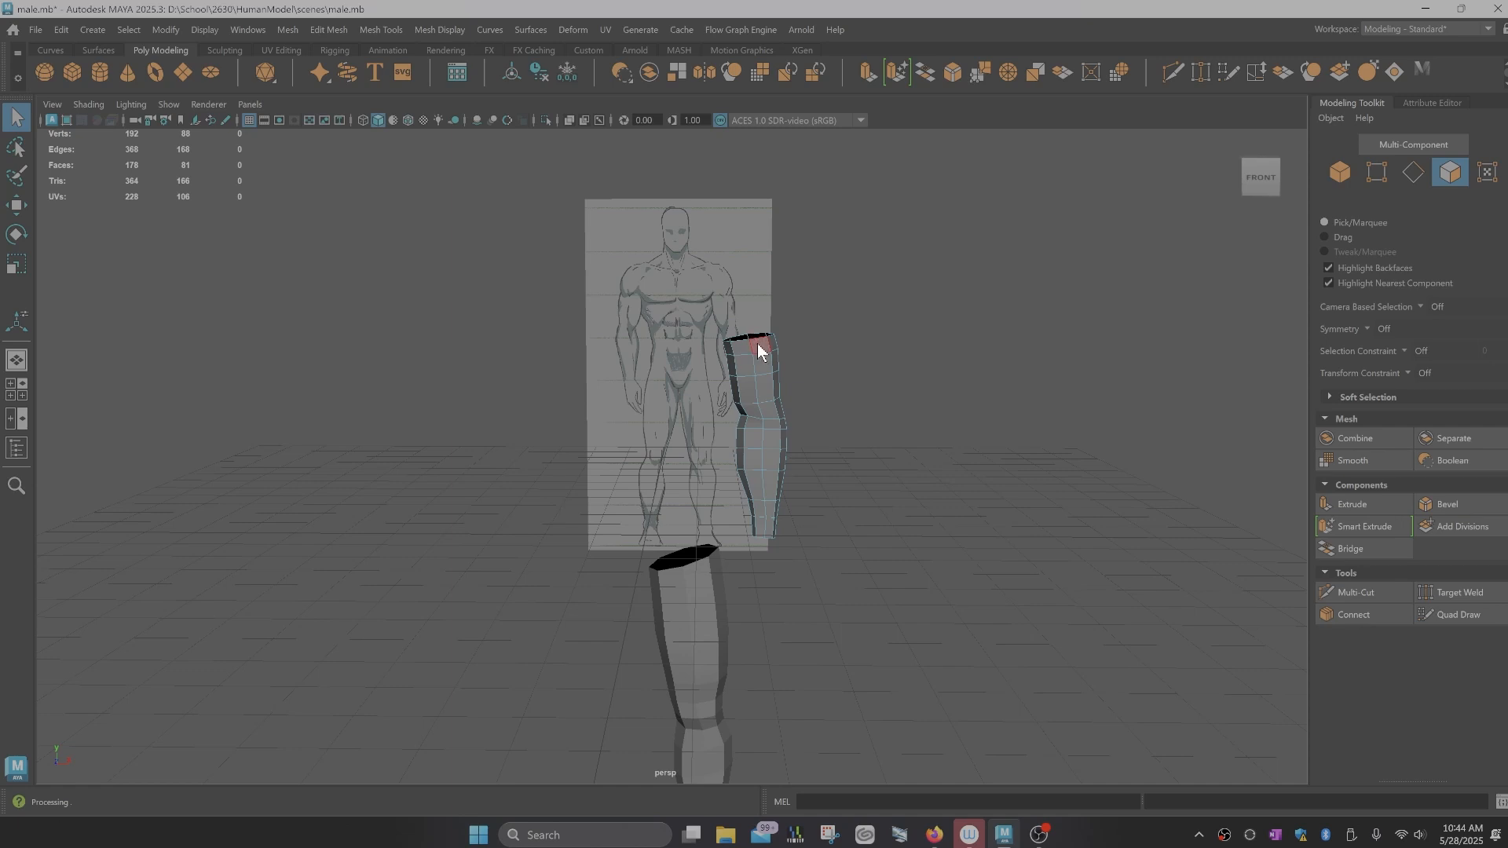
{"action": "right_click_drag", "start_coordinate": [757, 343], "coordinate": [789, 322]}
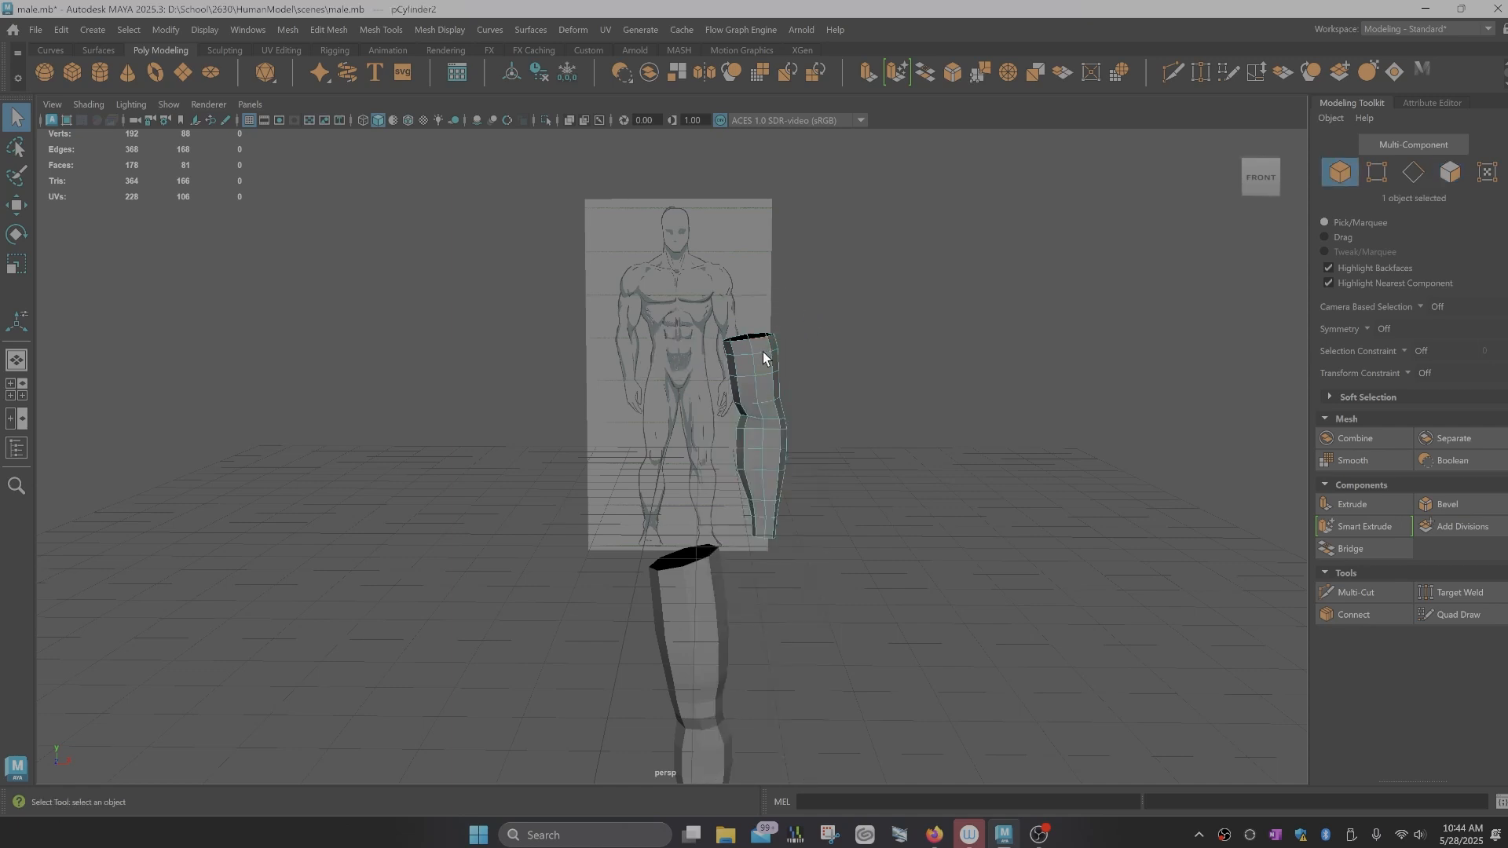
{"action": "key", "text": "e"}
{"action": "key", "text": "d"}
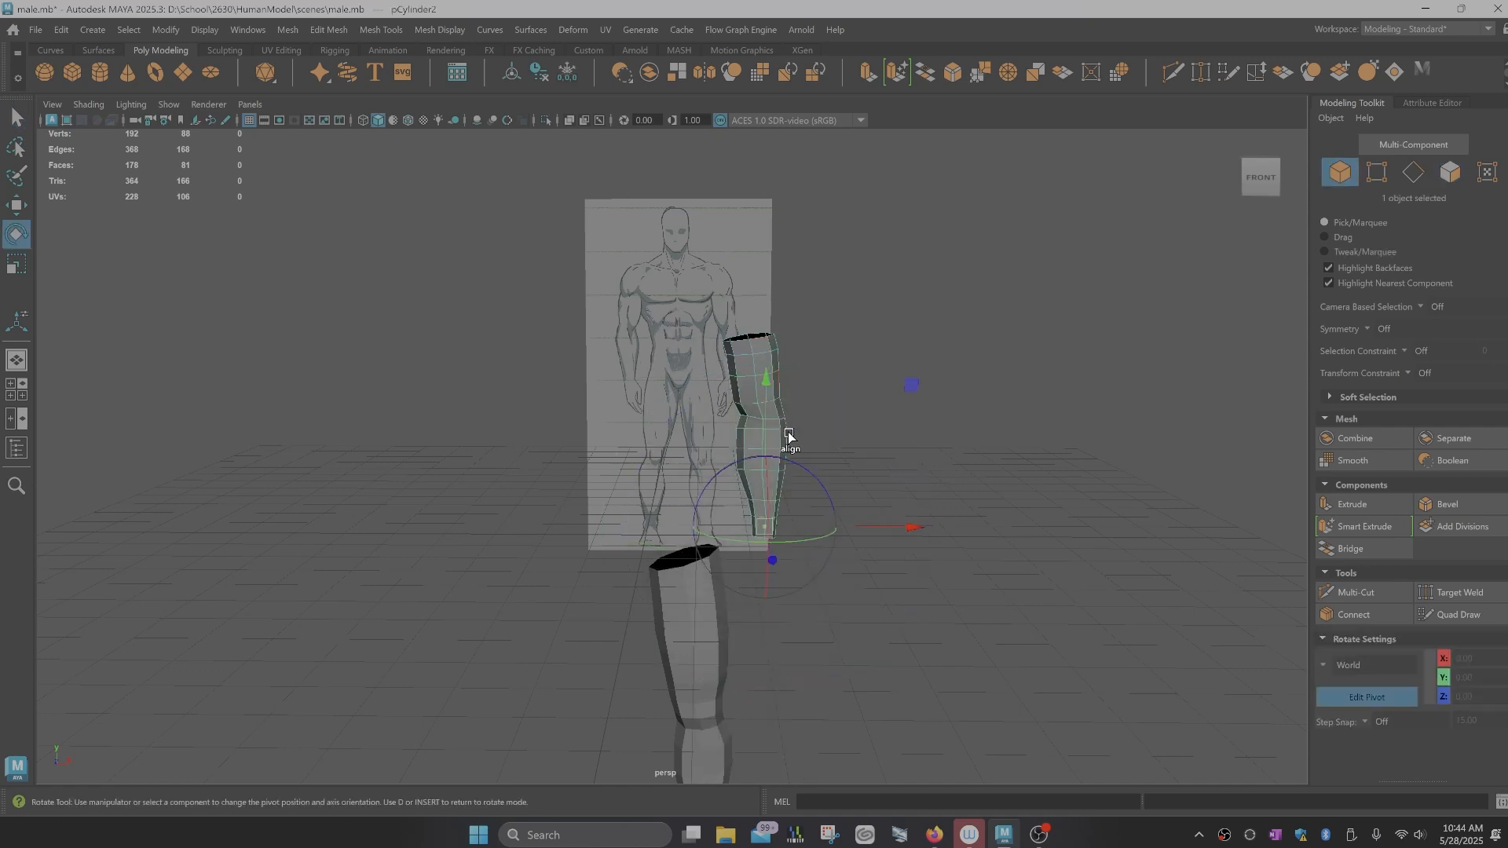
{"action": "left_click_drag", "start_coordinate": [769, 386], "coordinate": [763, 191]}
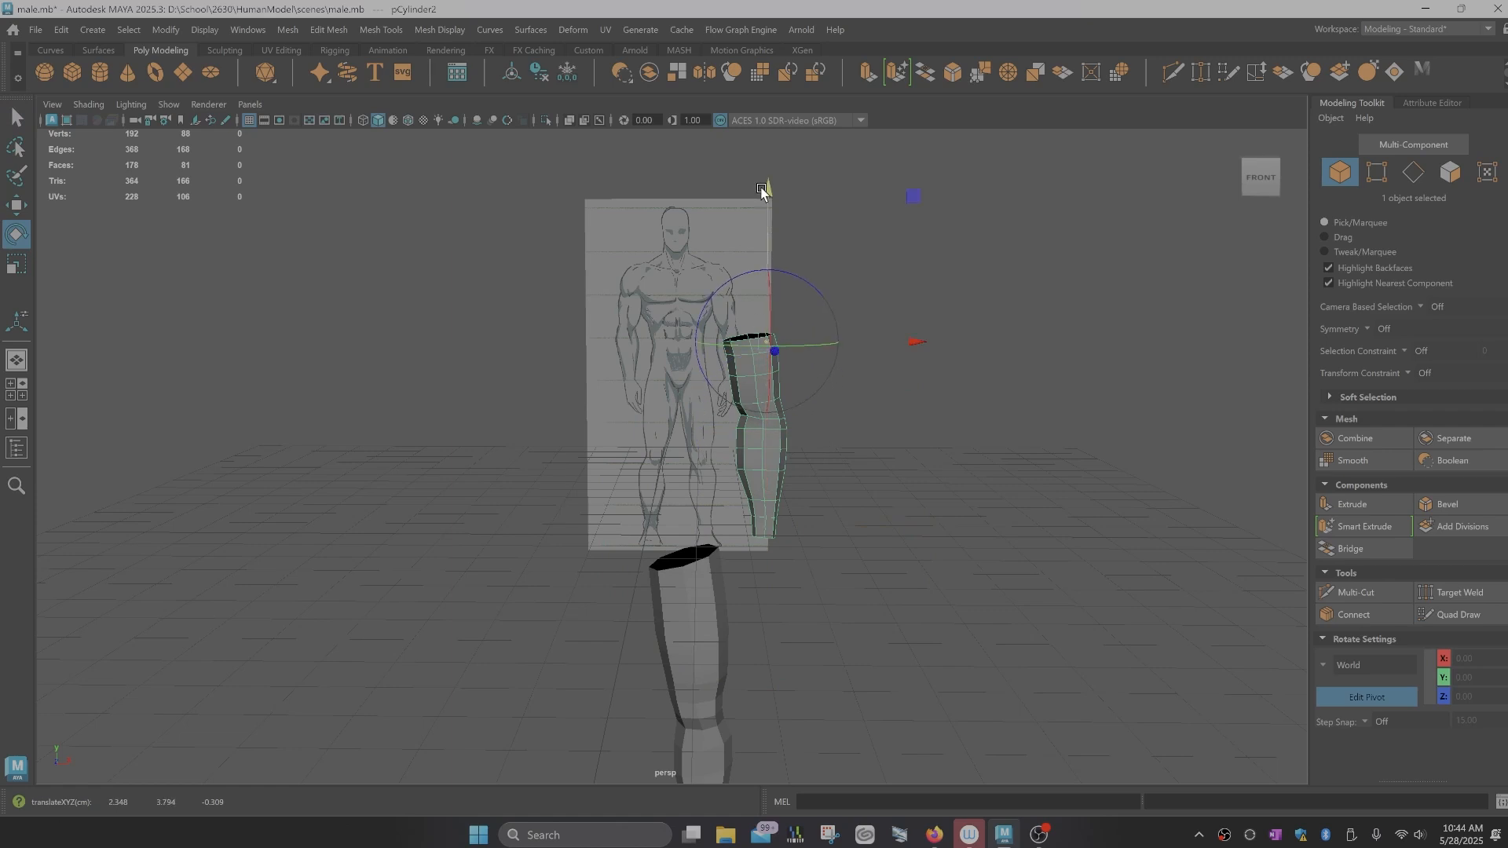
{"action": "left_click_drag", "start_coordinate": [920, 342], "coordinate": [901, 342]}
{"action": "key", "text": "d"}
{"action": "left_click_drag", "start_coordinate": [874, 256], "coordinate": [642, 154]}
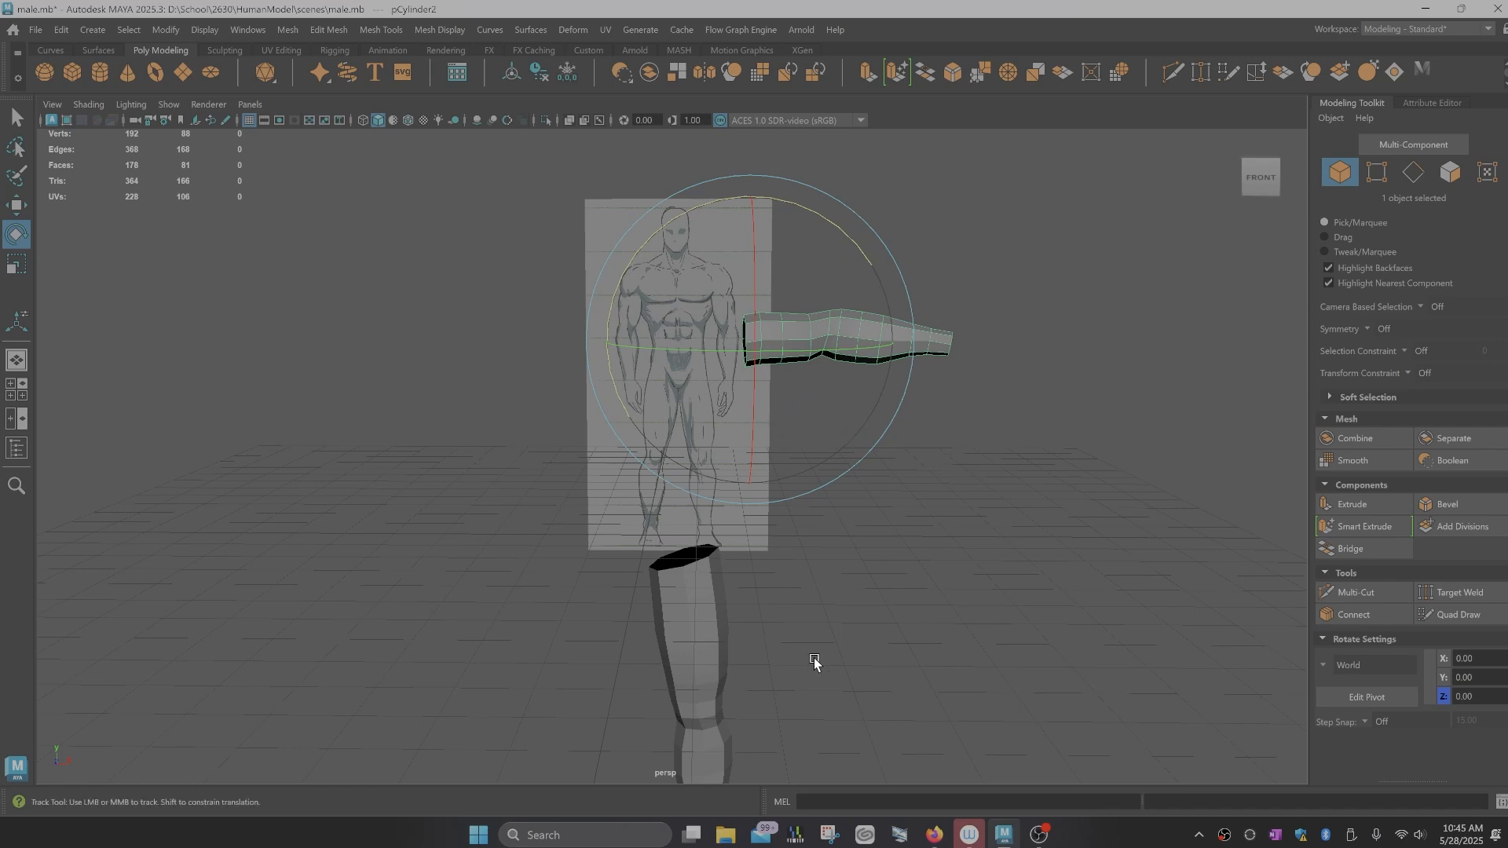
{"action": "middle_click_drag", "start_coordinate": [814, 658], "coordinate": [841, 605], "text": "alt"}
{"action": "key", "text": "ctrl+z"}
{"action": "key", "text": "ctrl+z"}
{"action": "key", "text": "ctrl+z"}
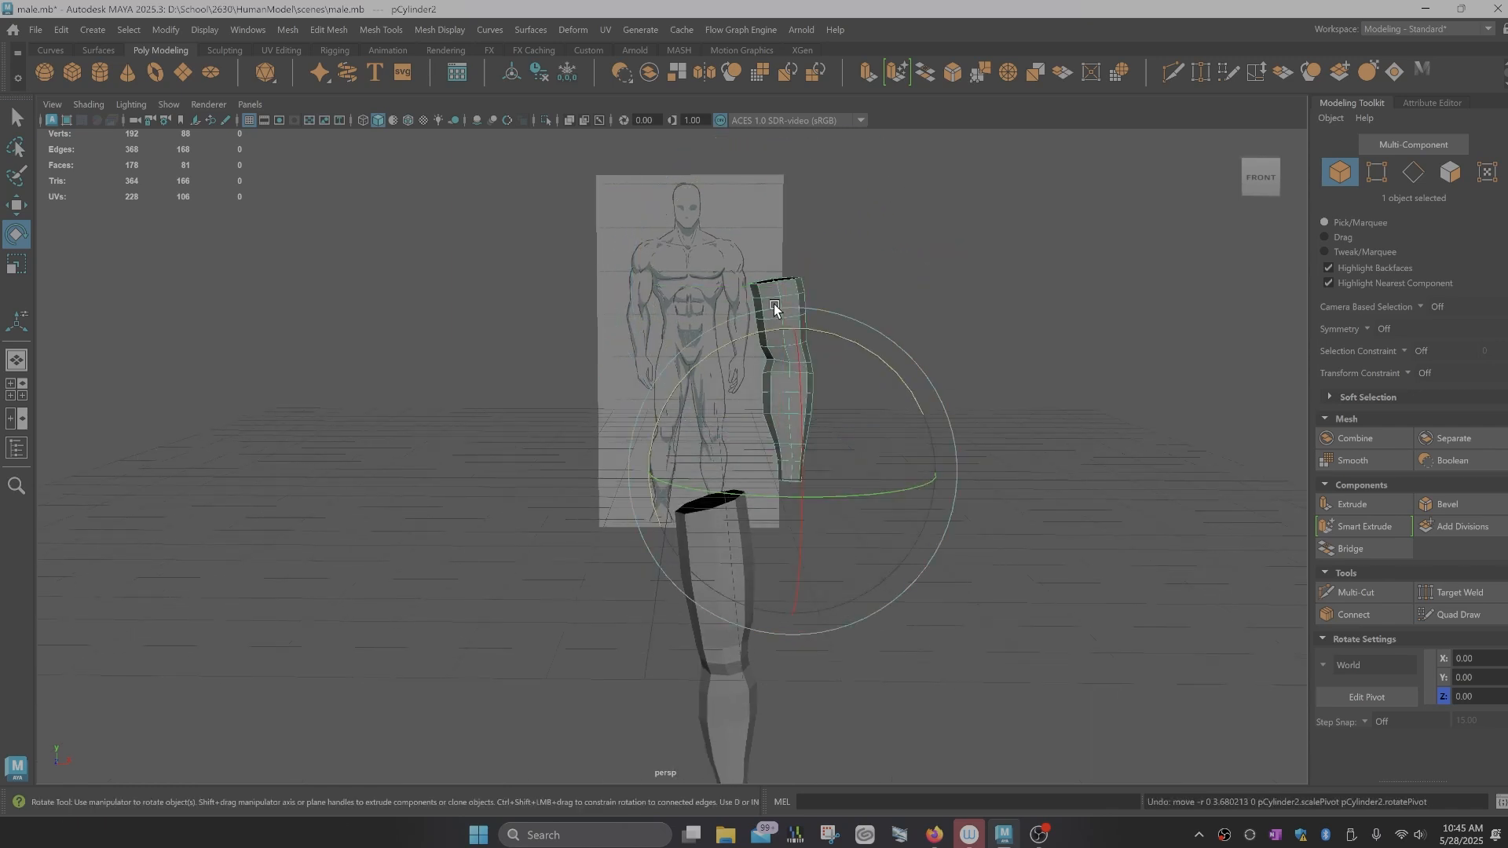
{"action": "key", "text": "q"}
Step: Create a polygon cube for the torso and show the front view full size
{"action": "left_click_drag", "start_coordinate": [770, 384], "coordinate": [762, 410], "text": "alt"}
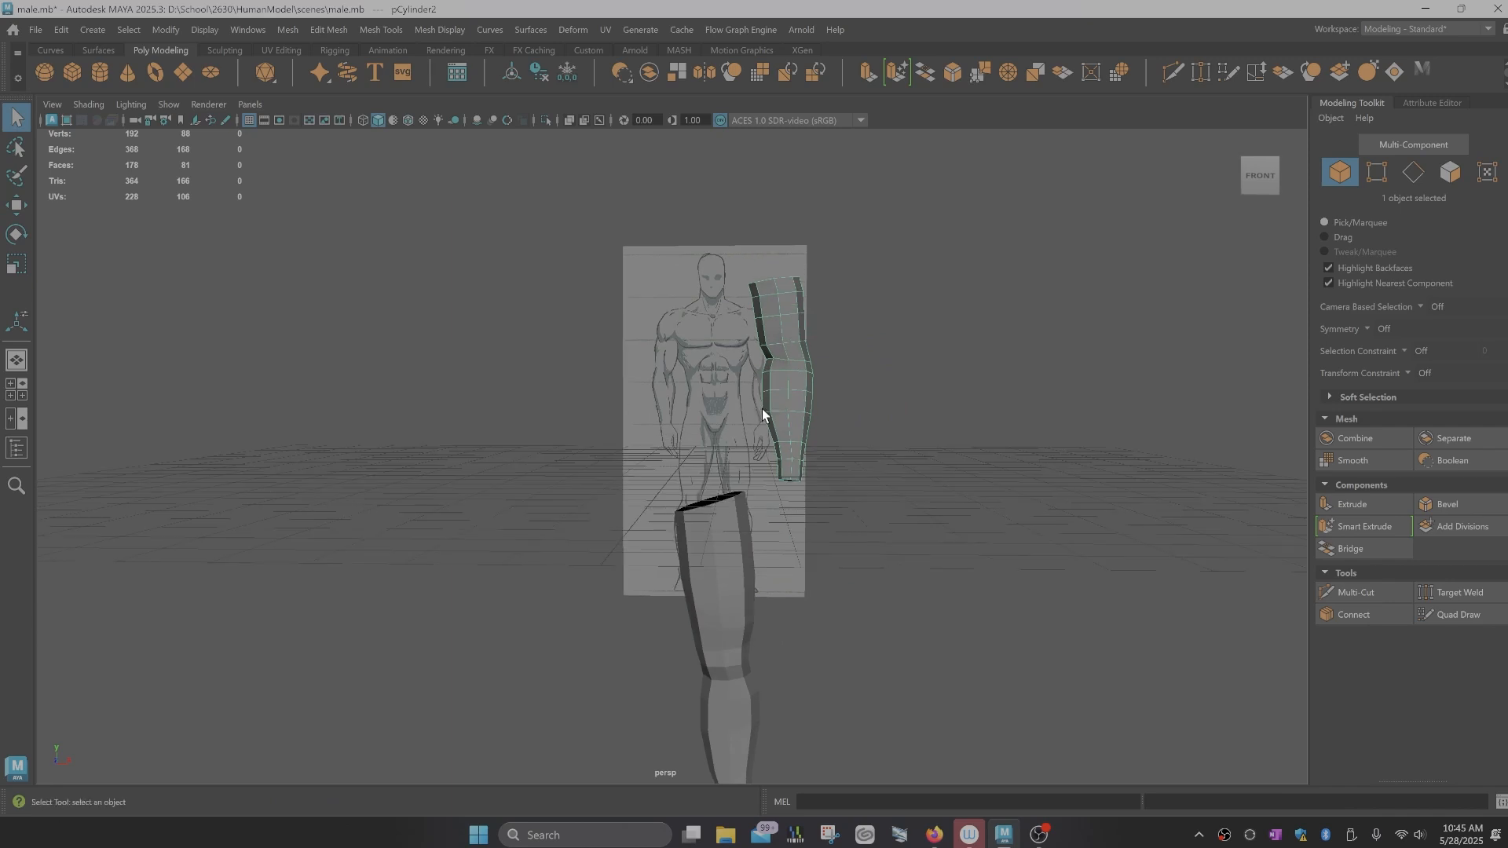
{"action": "middle_click_drag", "start_coordinate": [758, 414], "coordinate": [789, 409], "text": "alt"}
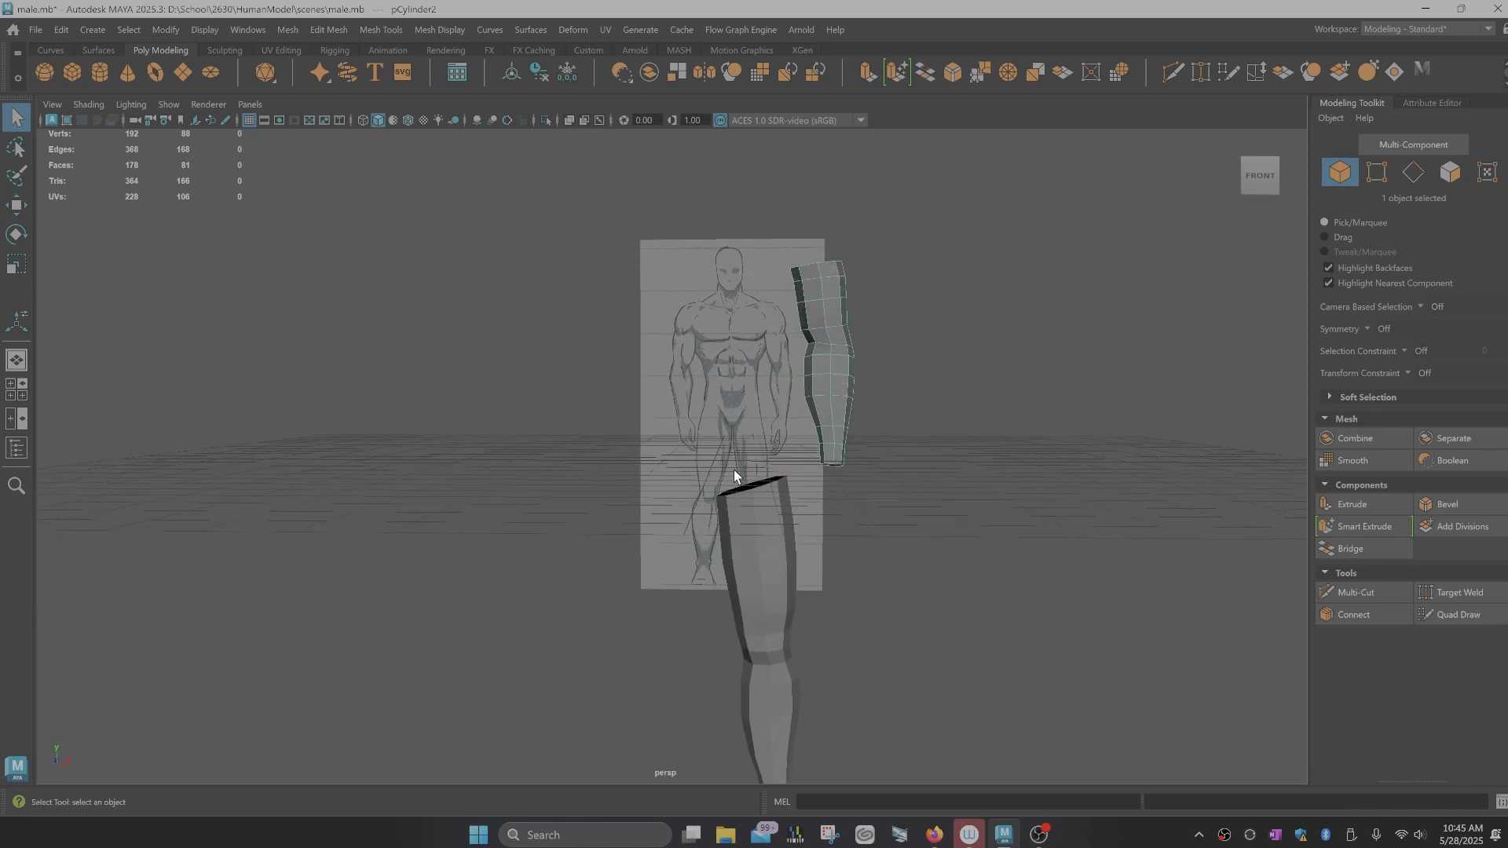
{"action": "left_click", "coordinate": [72, 72]}
{"action": "key", "text": "space"}
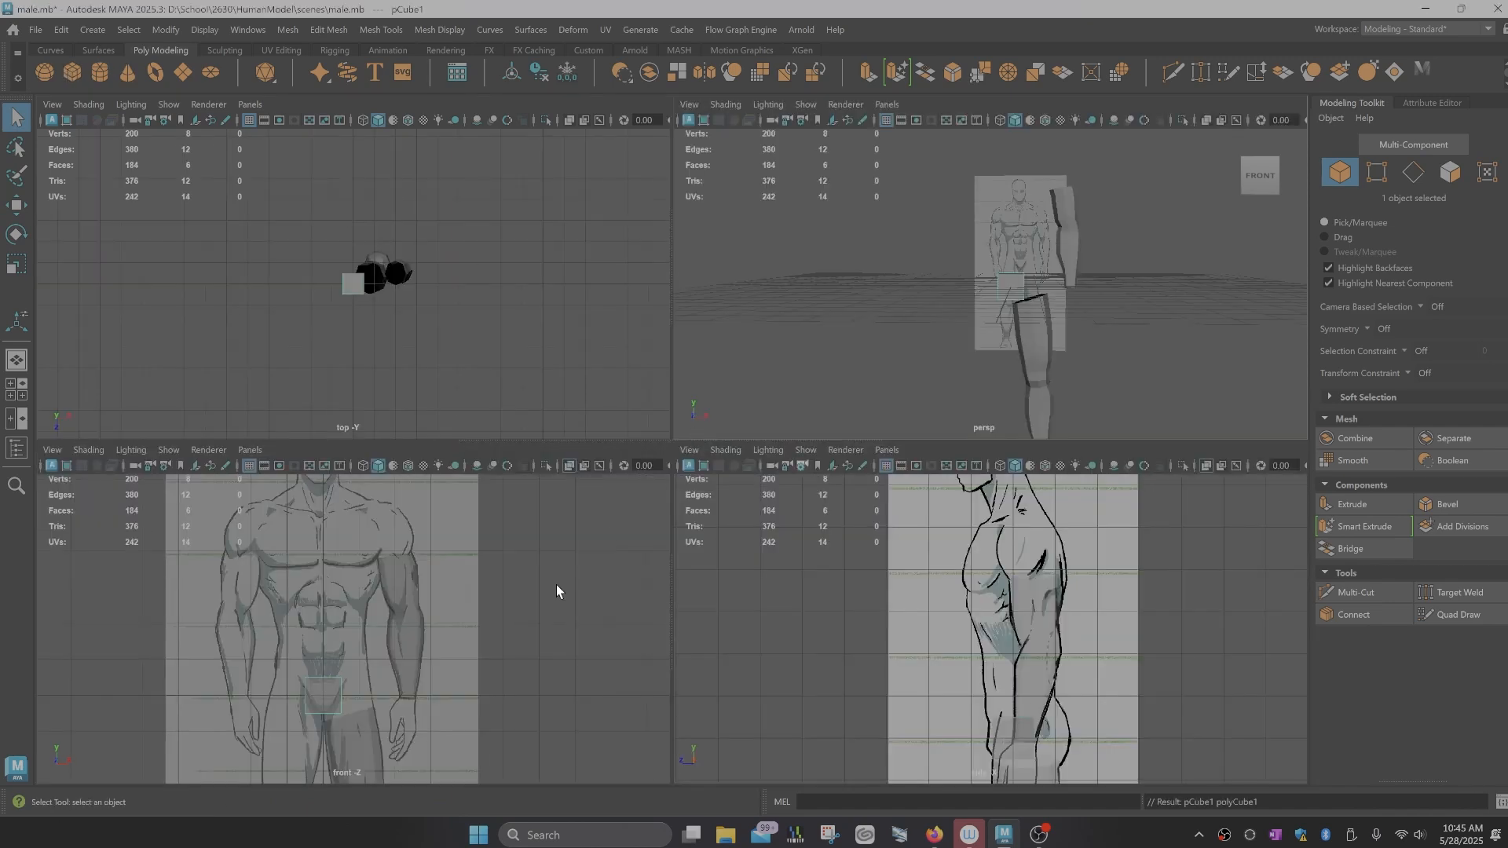
{"action": "middle_click_drag", "start_coordinate": [361, 677], "coordinate": [495, 626], "text": "alt"}
{"action": "key", "text": "space"}
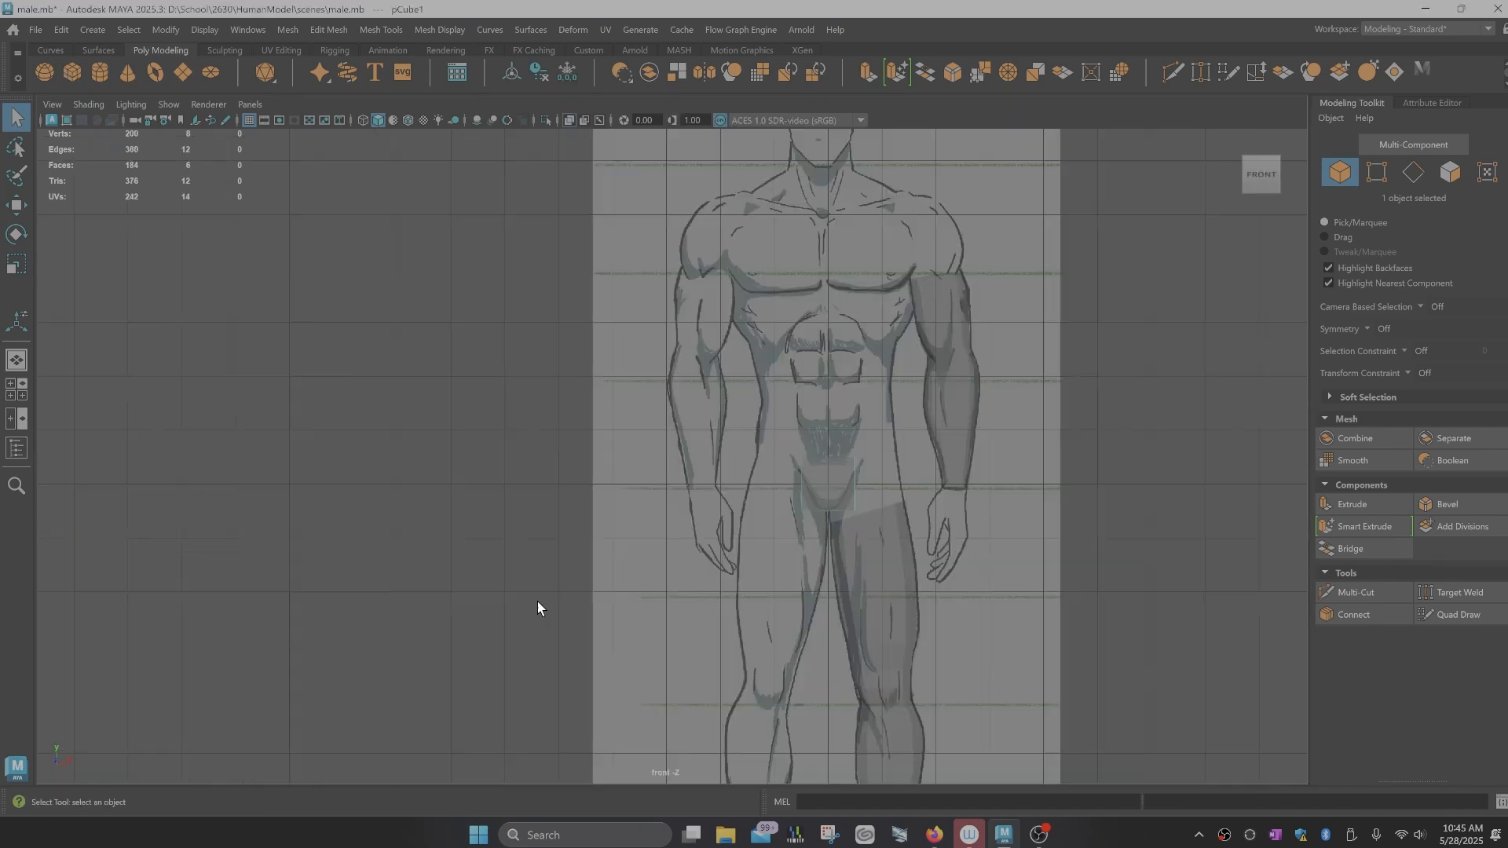
{"action": "scroll", "coordinate": [808, 469], "scroll_direction": "down", "scroll_amount": 2}
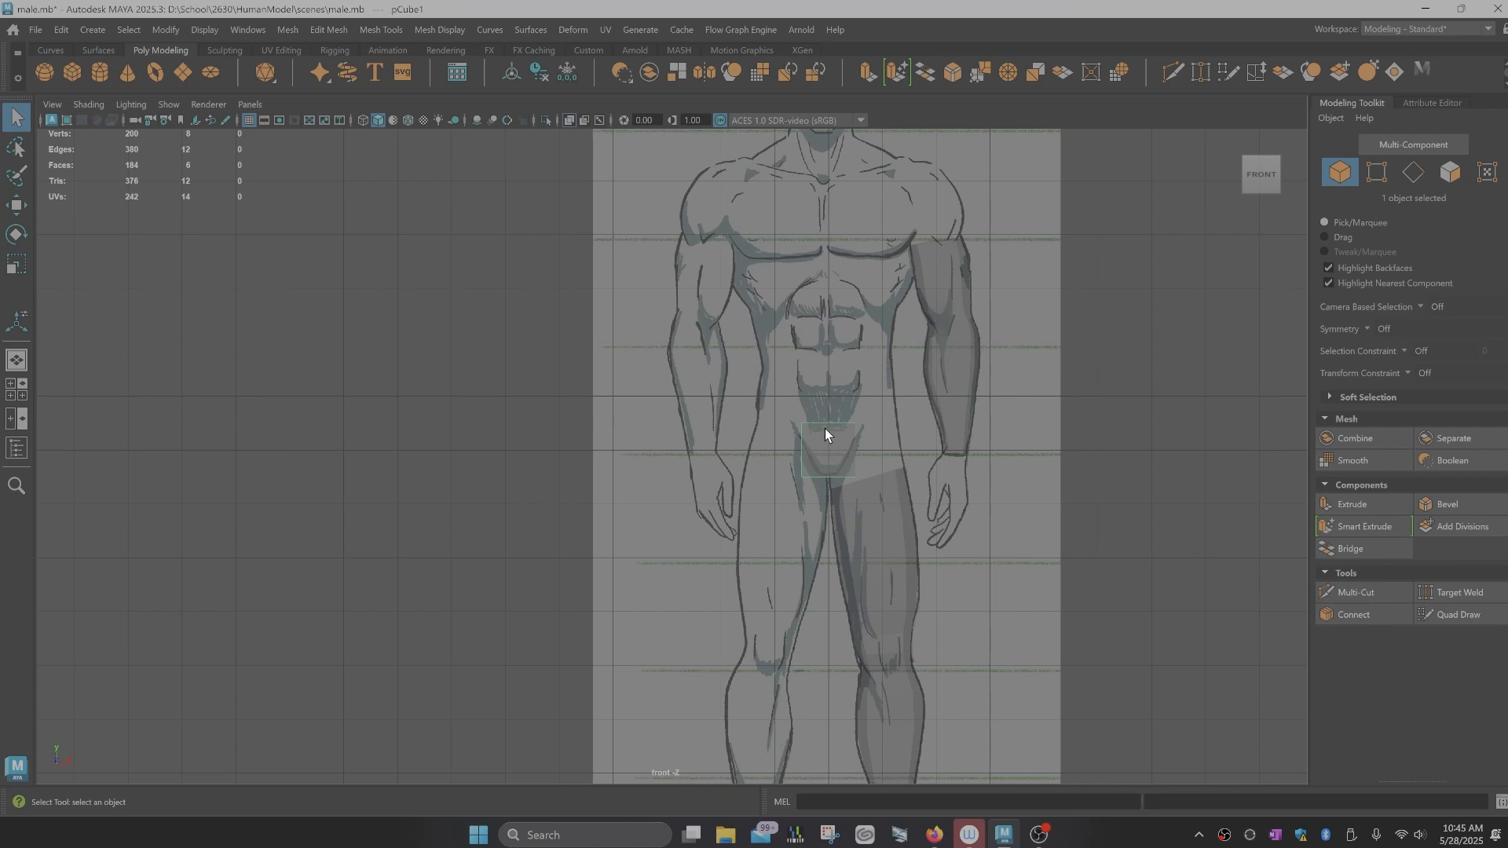
Step: Raise the cube's four top vertices to the figure's shoulder line, at about Y 5.35
{"action": "right_click", "coordinate": [825, 427]}
{"action": "left_click", "coordinate": [746, 376]}
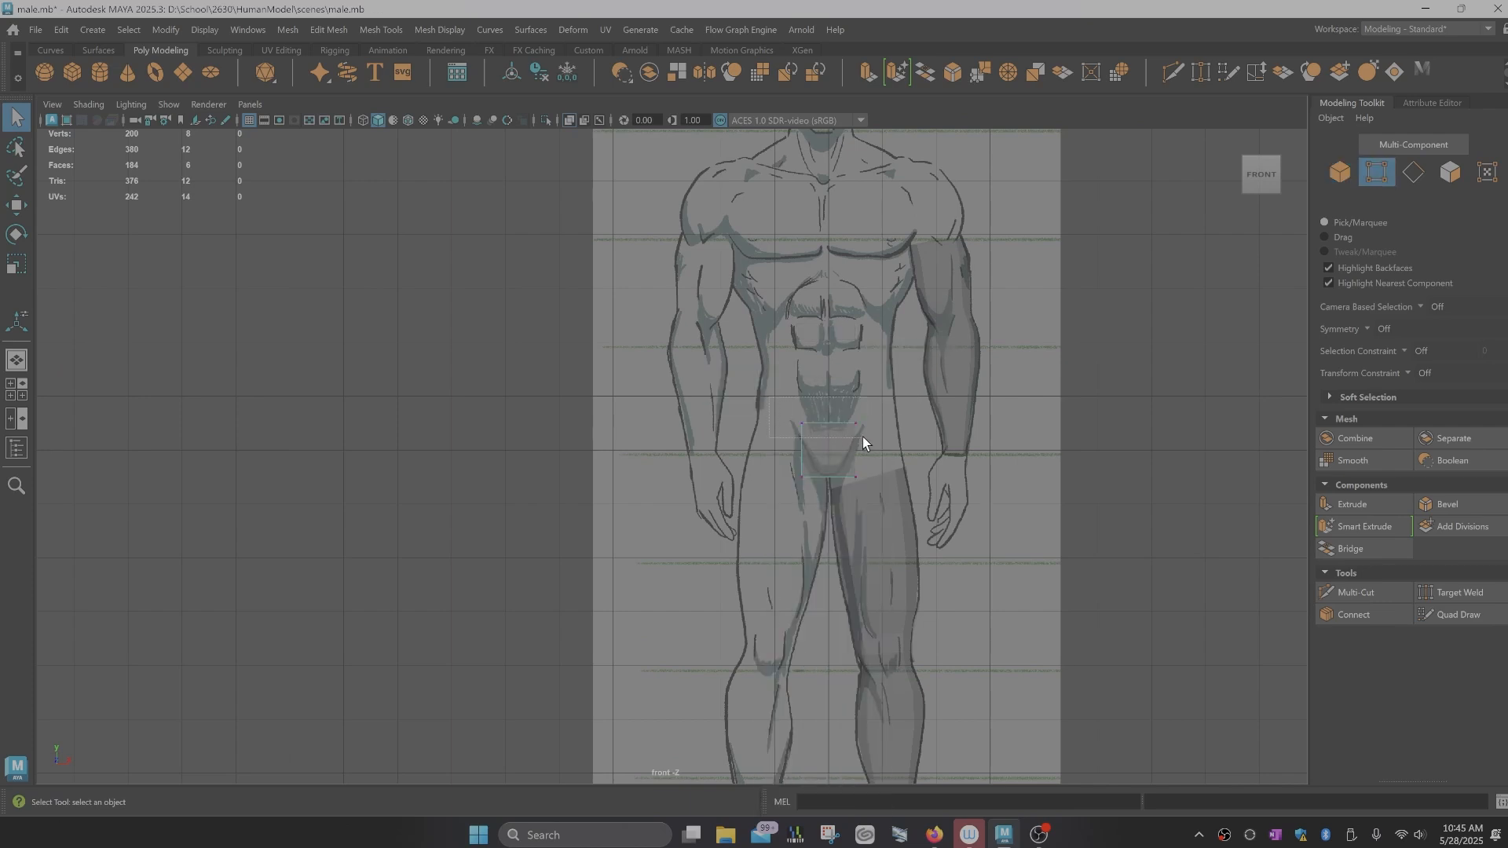
{"action": "left_click_drag", "start_coordinate": [863, 442], "coordinate": [866, 440]}
{"action": "middle_click_drag", "start_coordinate": [866, 440], "coordinate": [858, 466], "text": "alt"}
{"action": "key", "text": "w"}
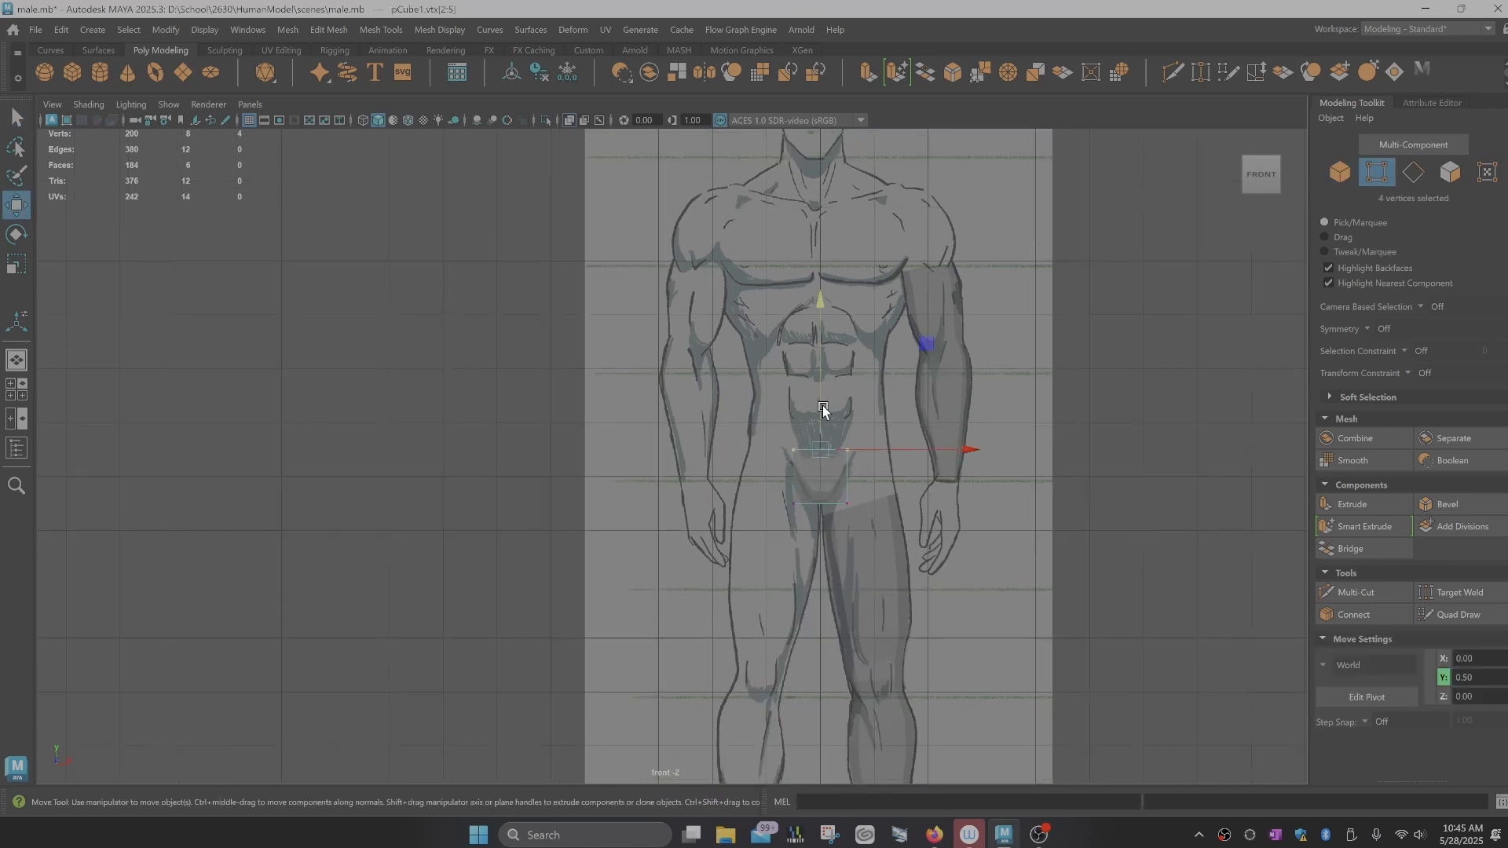
{"action": "left_click_drag", "start_coordinate": [823, 405], "coordinate": [817, 152]}
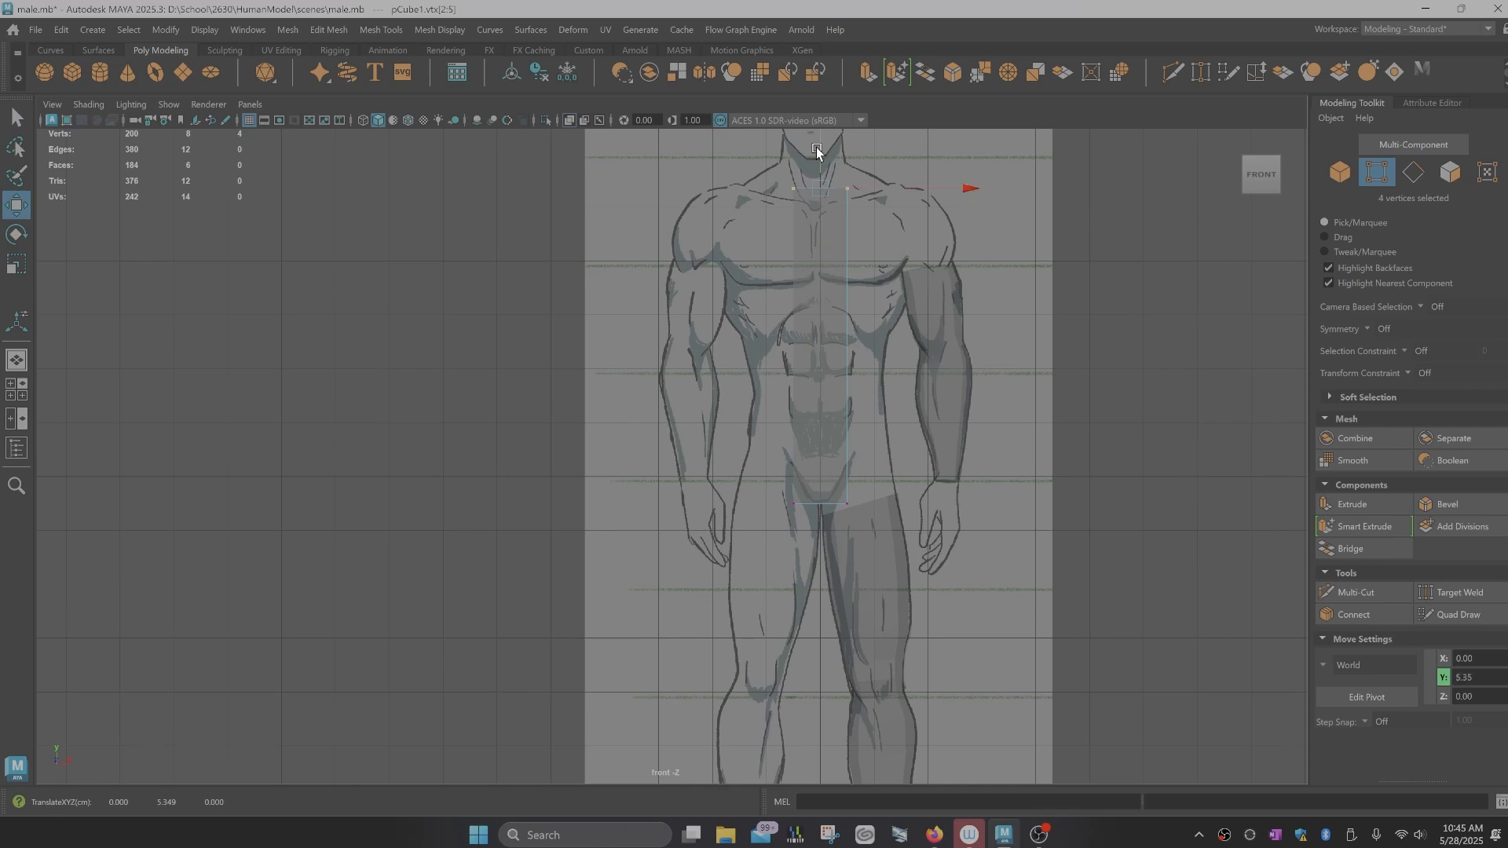
Step: Scale the four top vertices along X until they span the shoulders in the front sketch
{"action": "key", "text": "r"}
{"action": "left_click_drag", "start_coordinate": [969, 188], "coordinate": [1344, 215]}
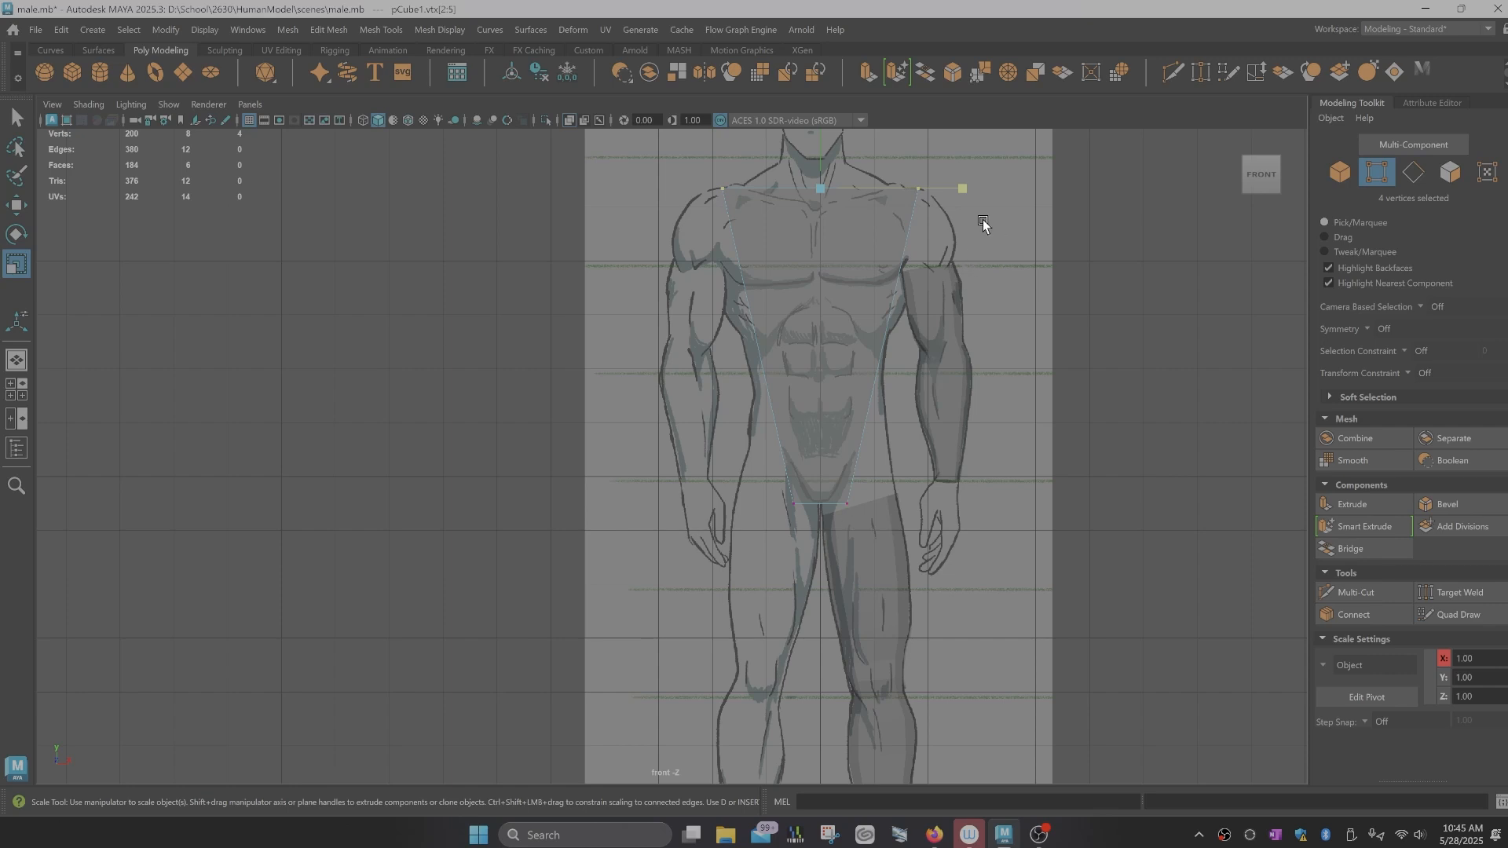
{"action": "left_click_drag", "start_coordinate": [963, 187], "coordinate": [962, 187]}
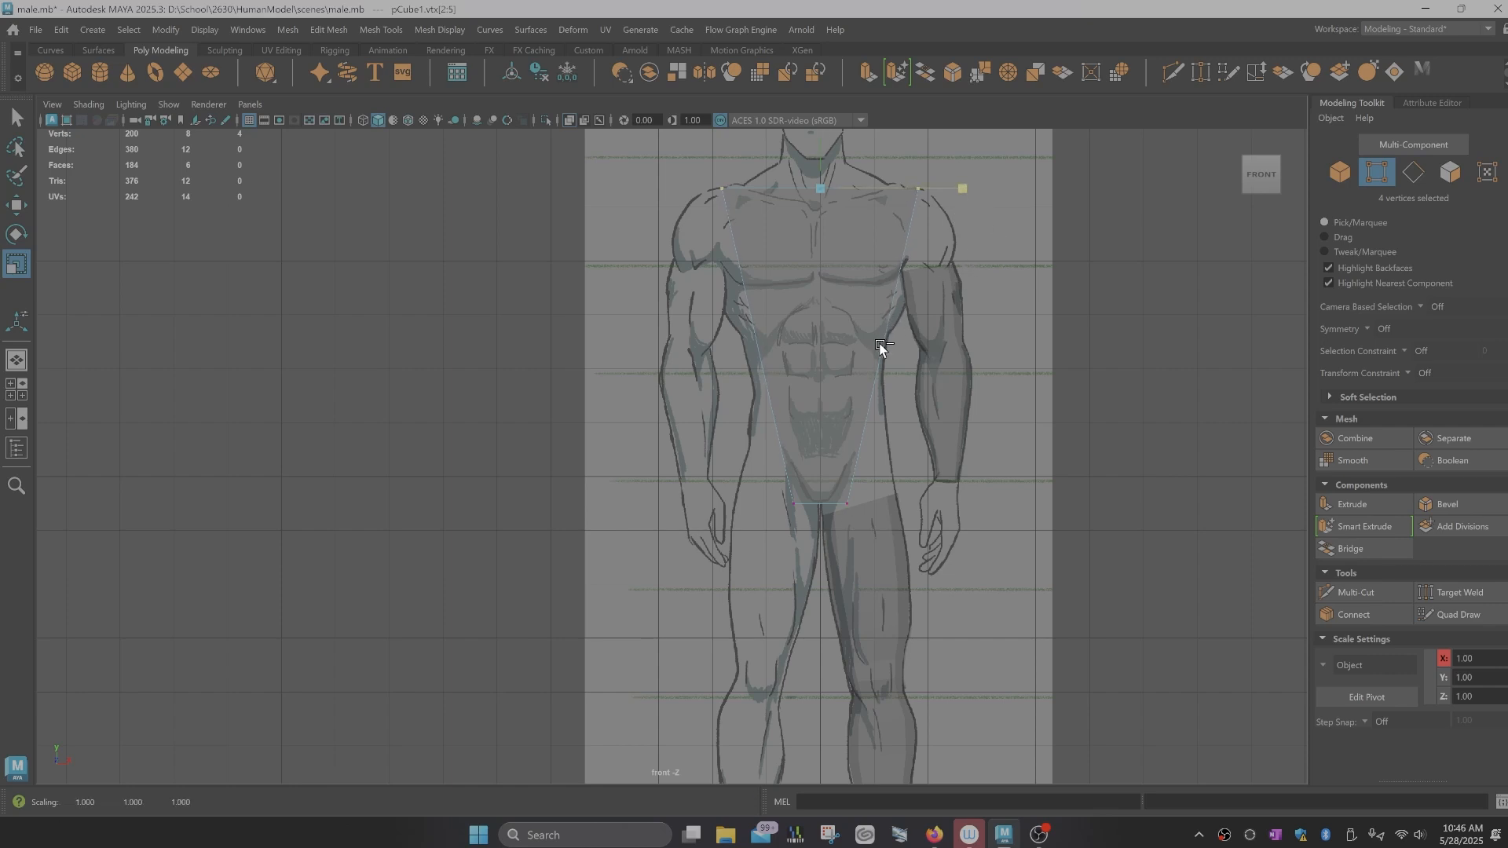
Step: Insert a horizontal edge loop at the waist and a vertical edge loop down the torso's centre
{"action": "key", "text": "ctrl+shift+x"}
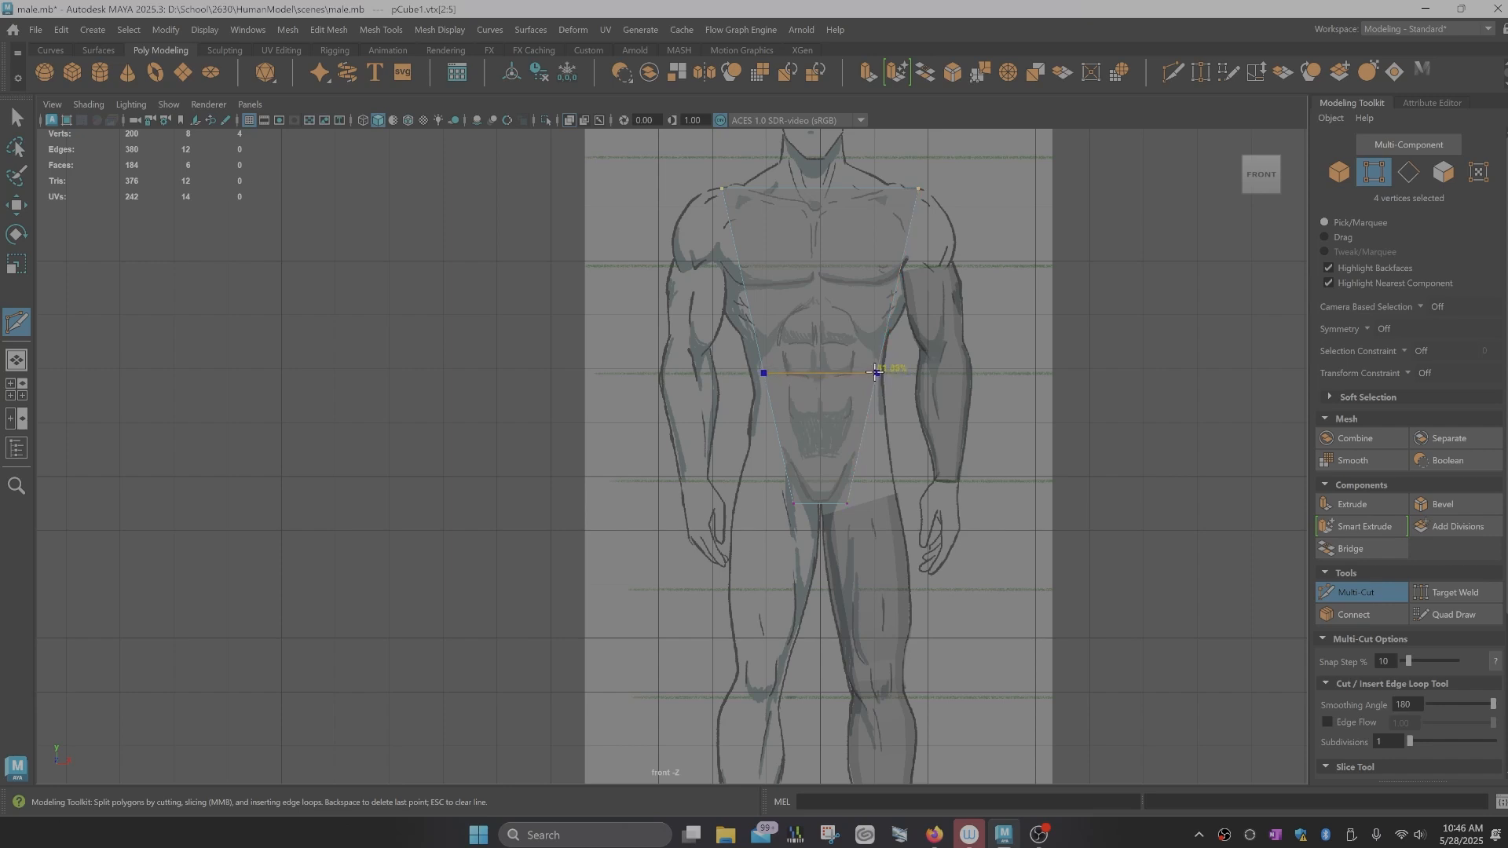
{"action": "left_click", "coordinate": [876, 374], "text": "ctrl"}
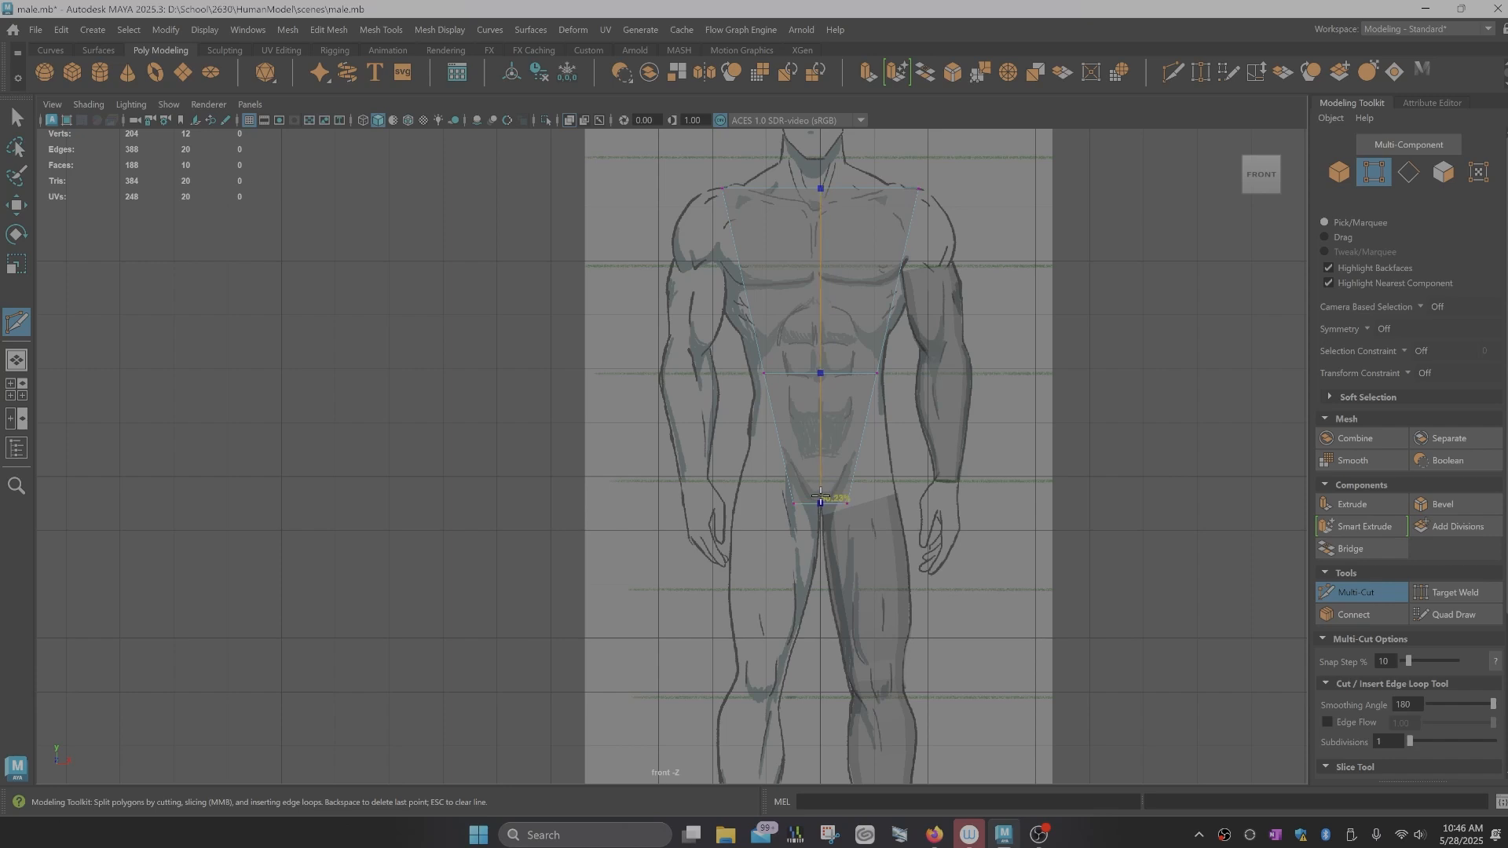
{"action": "left_click", "coordinate": [820, 495], "text": "ctrl"}
{"action": "key", "text": "q"}
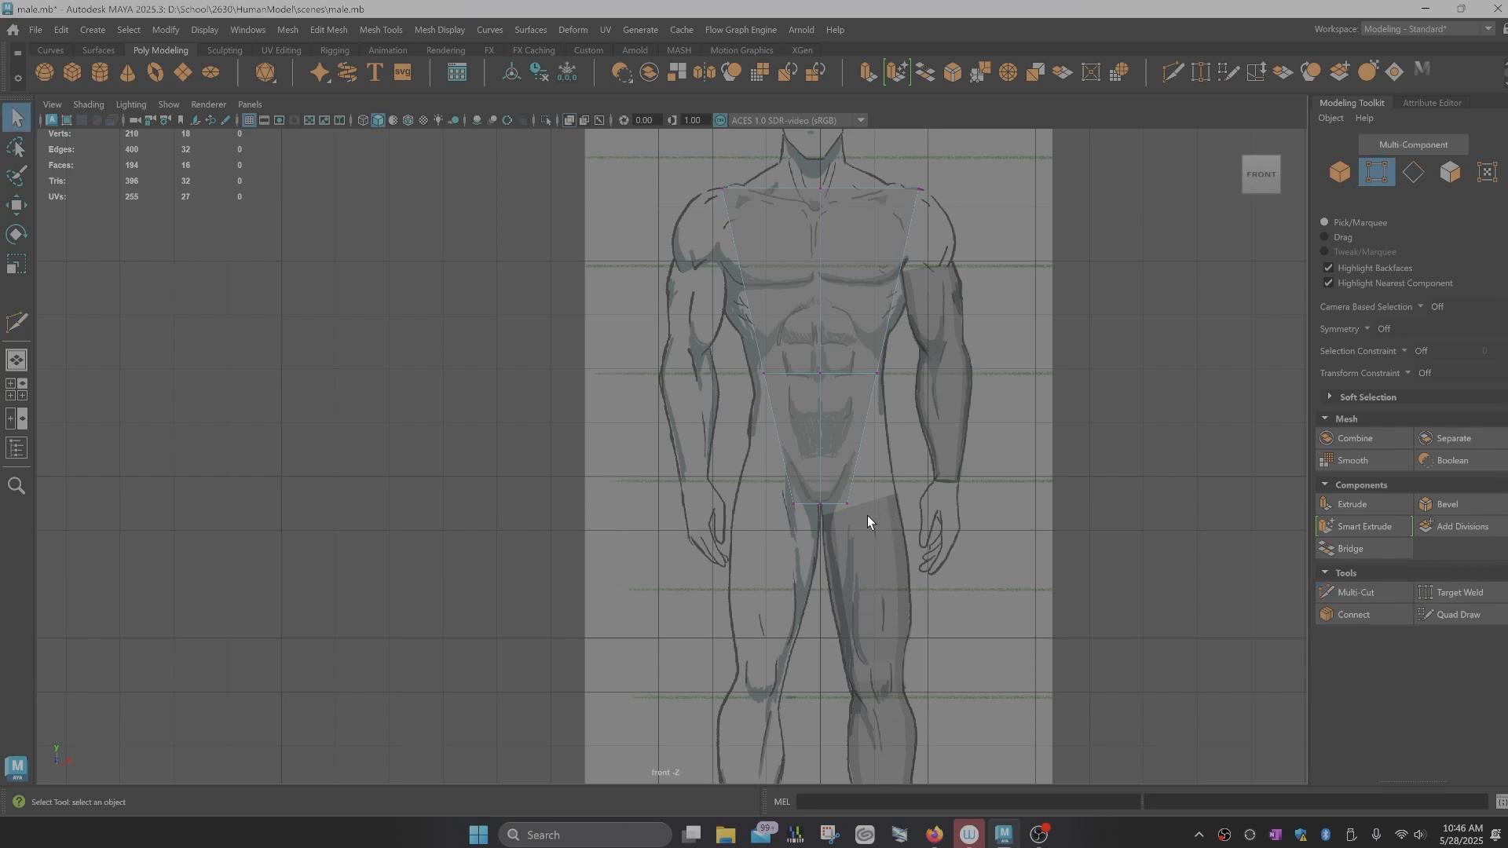
Step: Display the Status Line, set symmetry to Object X, and select the torso's bottom corner vertices on both sides
{"action": "left_click_drag", "start_coordinate": [840, 483], "coordinate": [840, 483]}
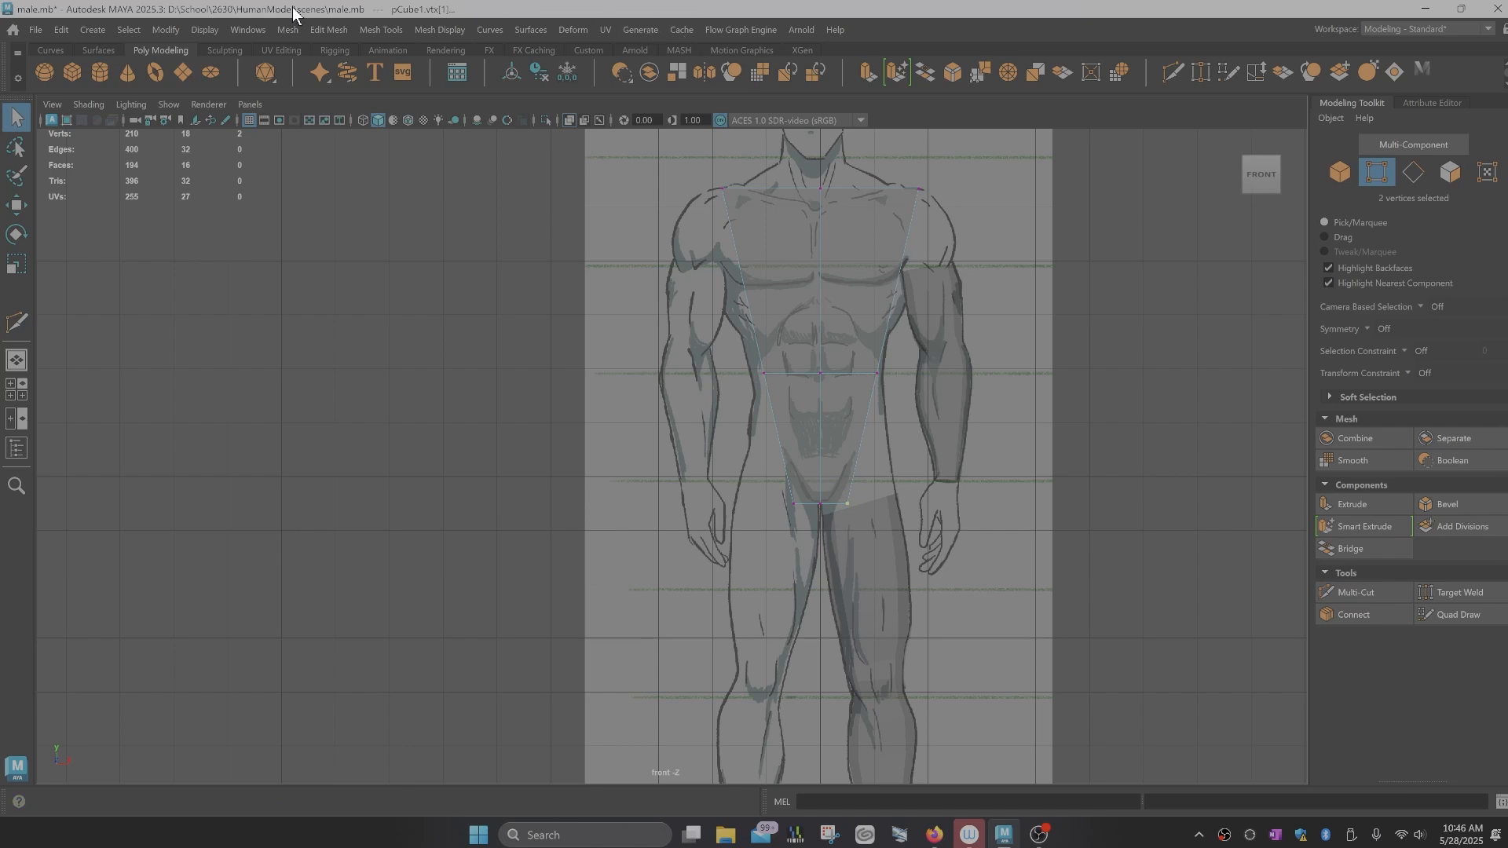
{"action": "left_click", "coordinate": [242, 31]}
{"action": "mouse_move", "coordinate": [290, 112]}
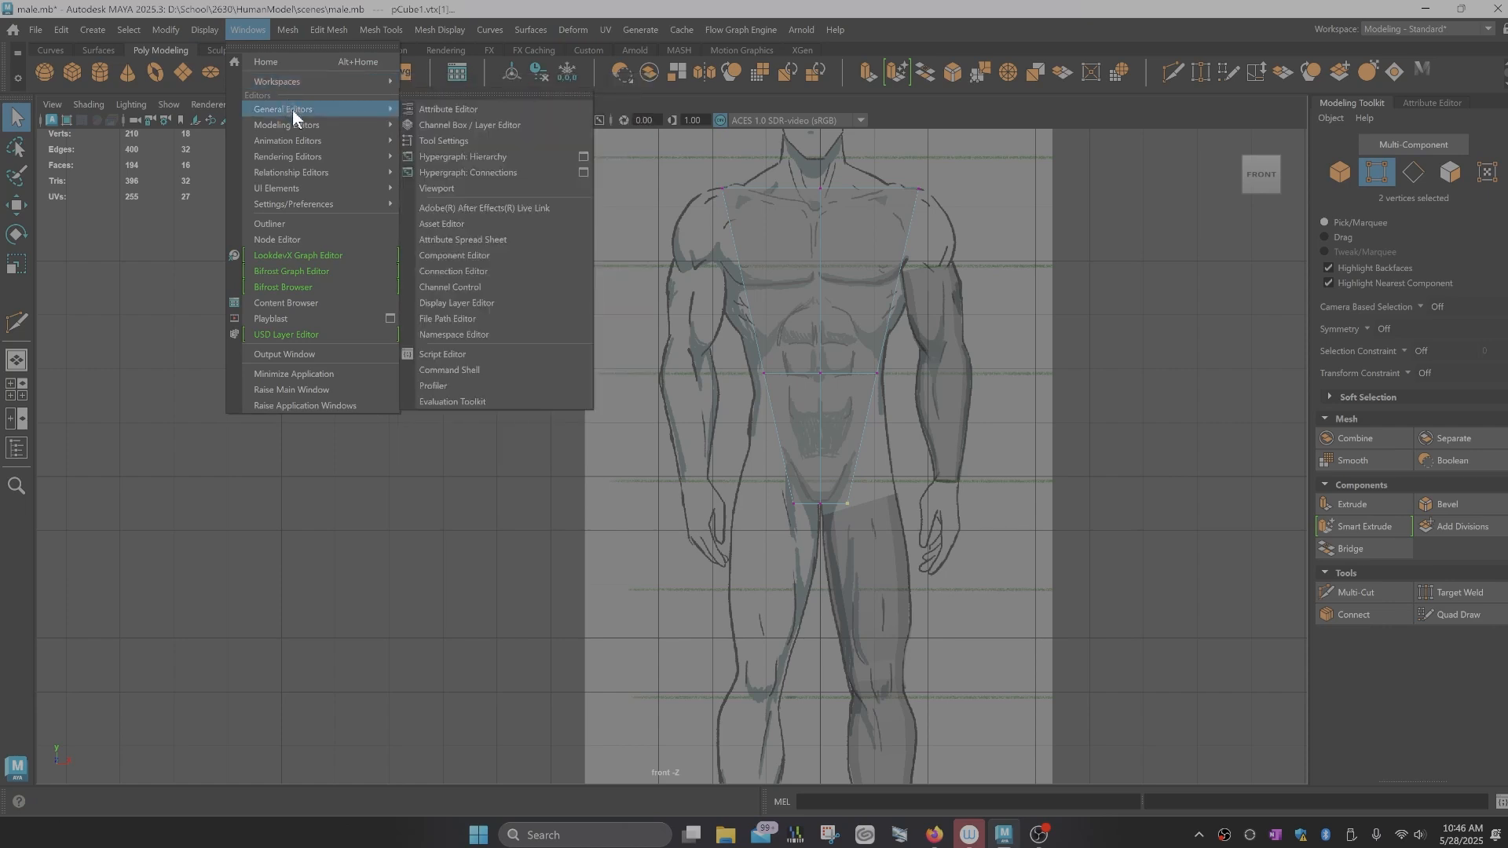
{"action": "mouse_move", "coordinate": [306, 186]}
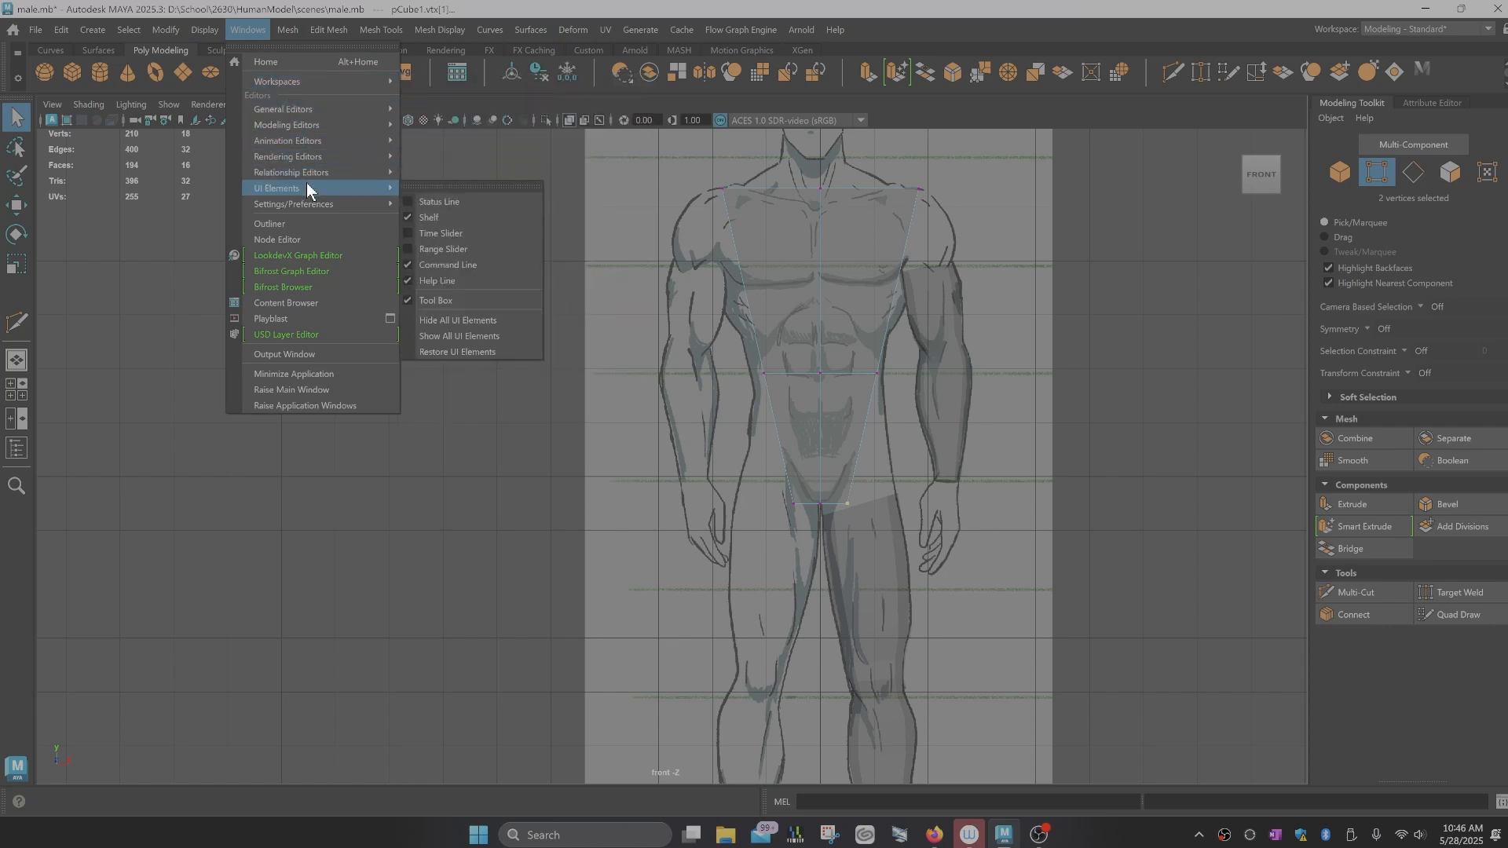
{"action": "left_click", "coordinate": [457, 203]}
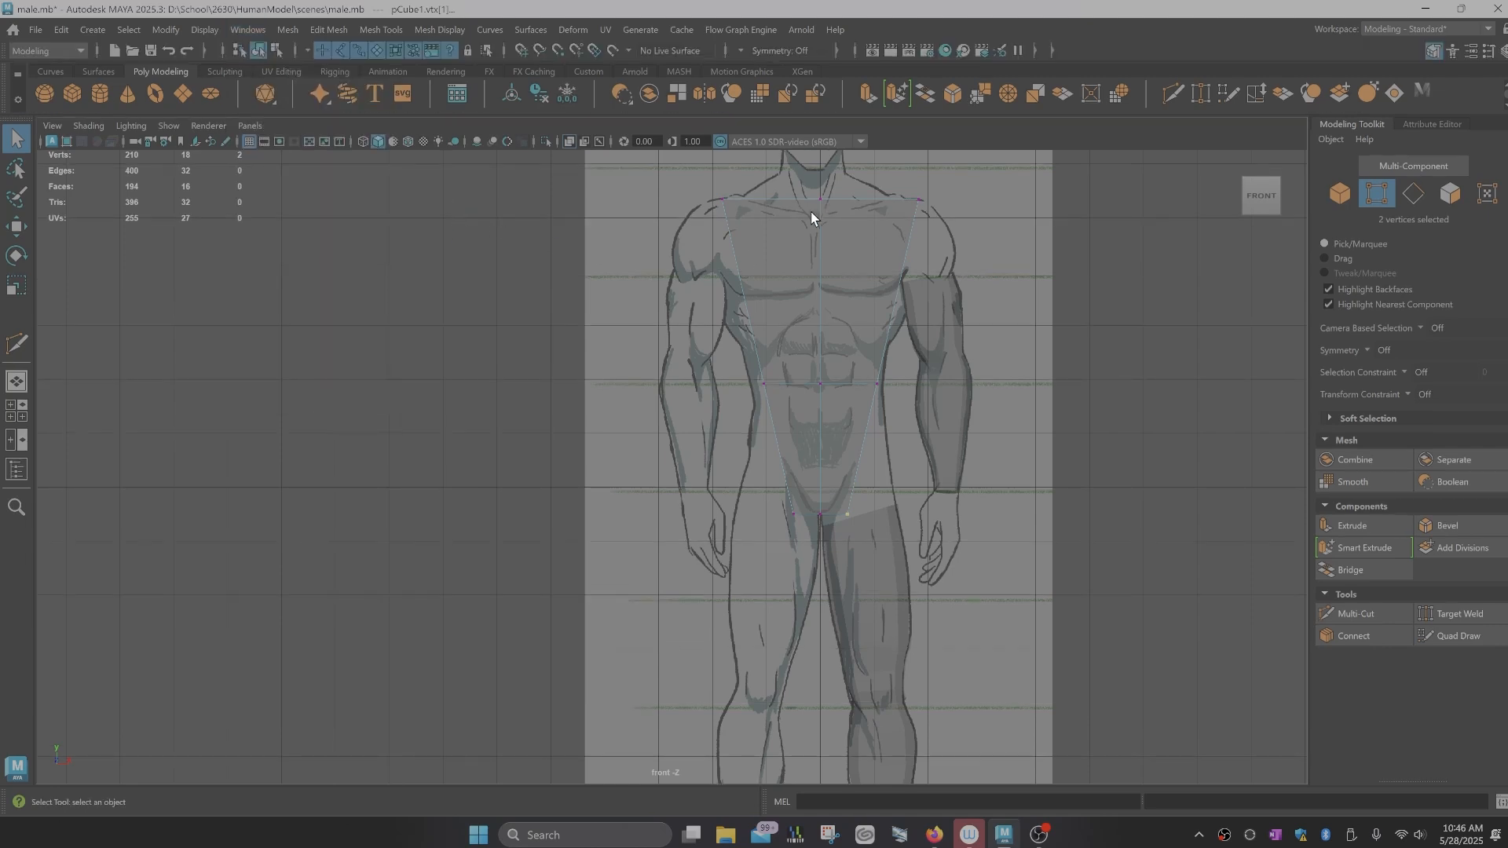
{"action": "left_click", "coordinate": [745, 50]}
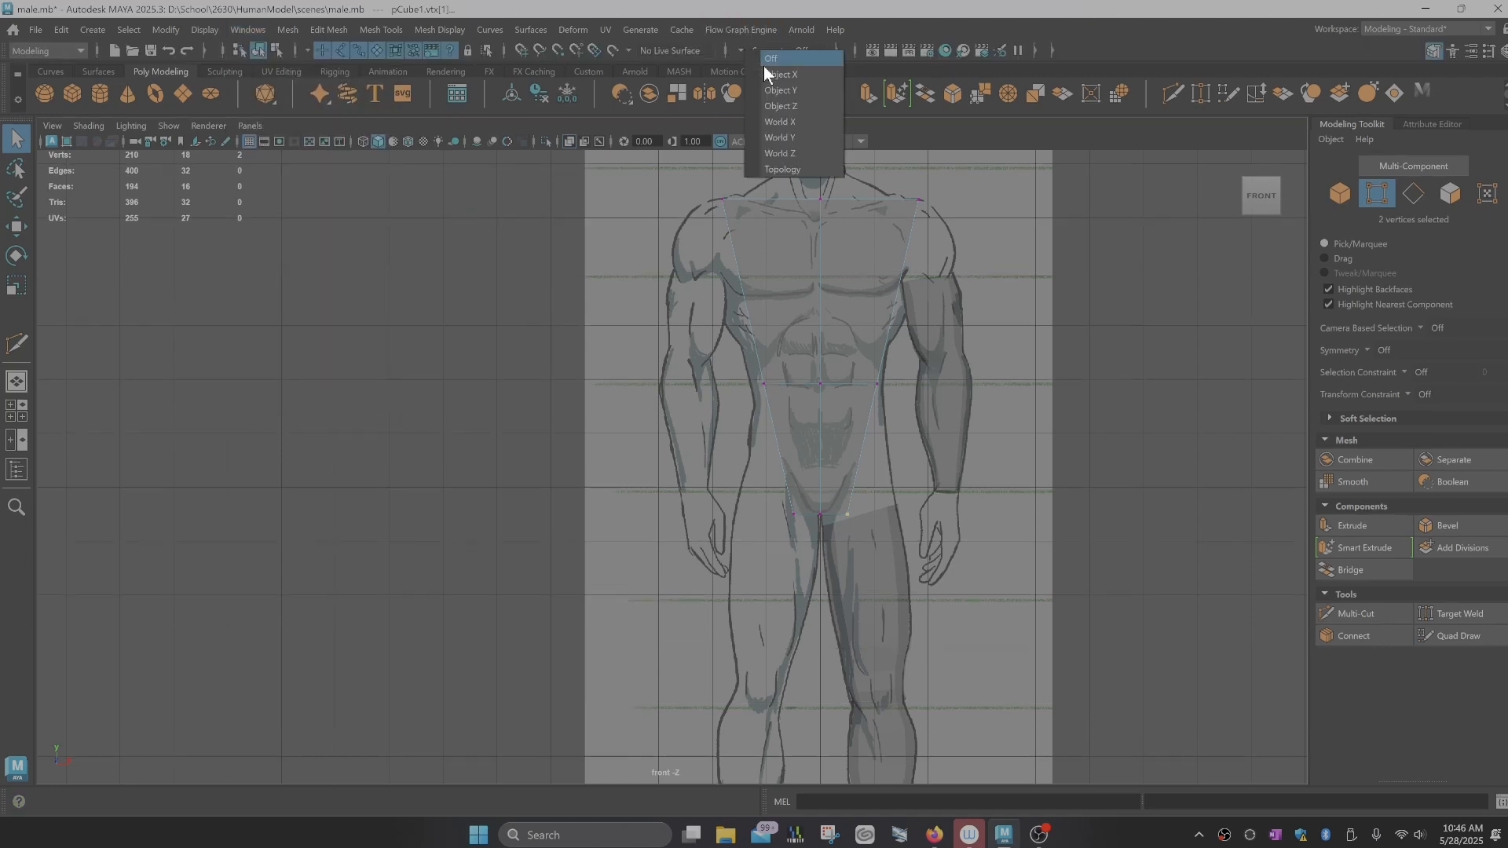
{"action": "left_click", "coordinate": [766, 75]}
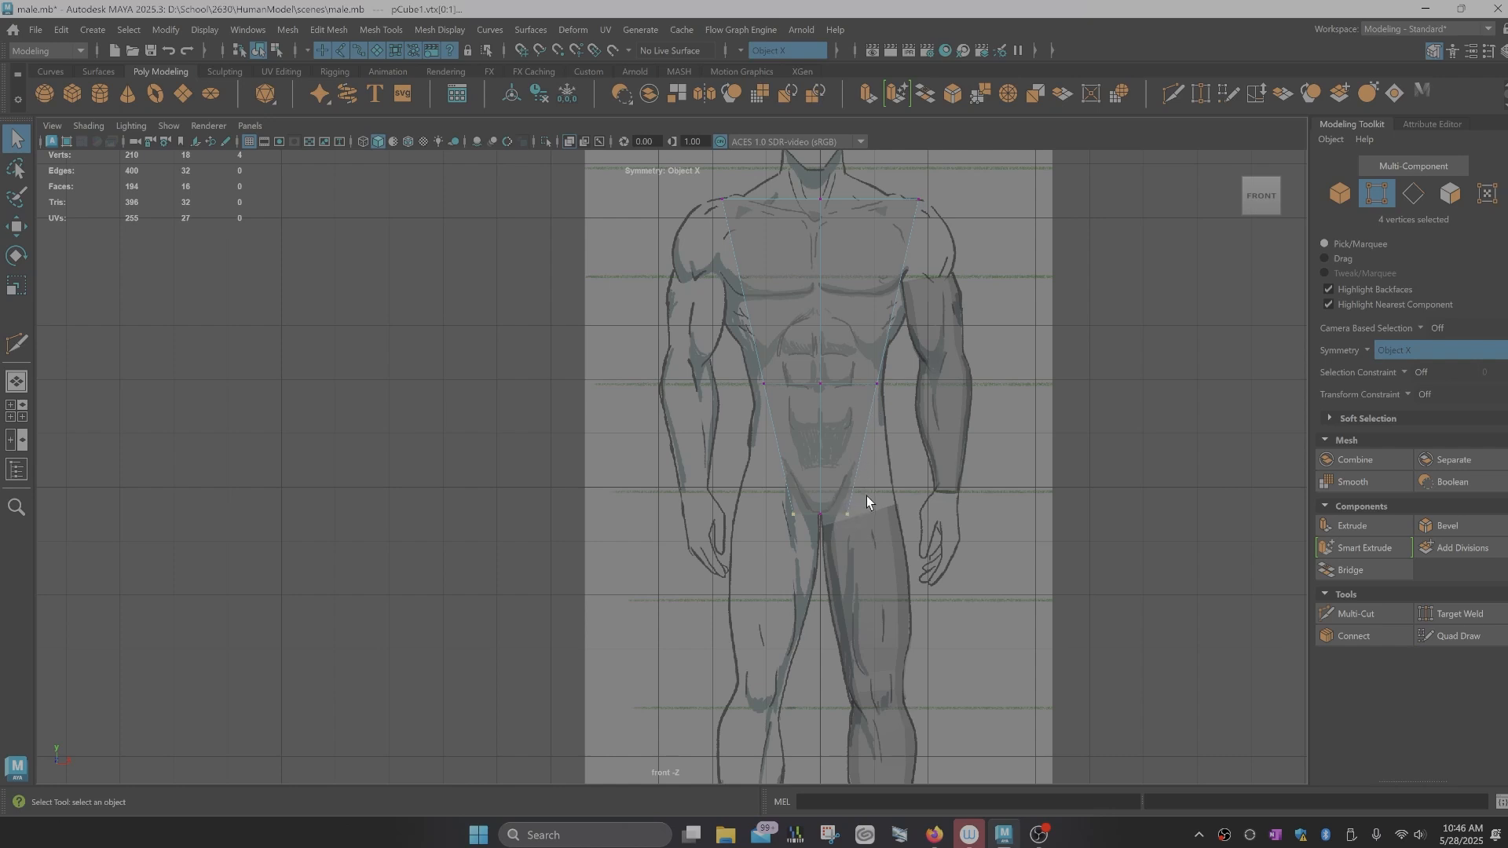
{"action": "key", "text": "w"}
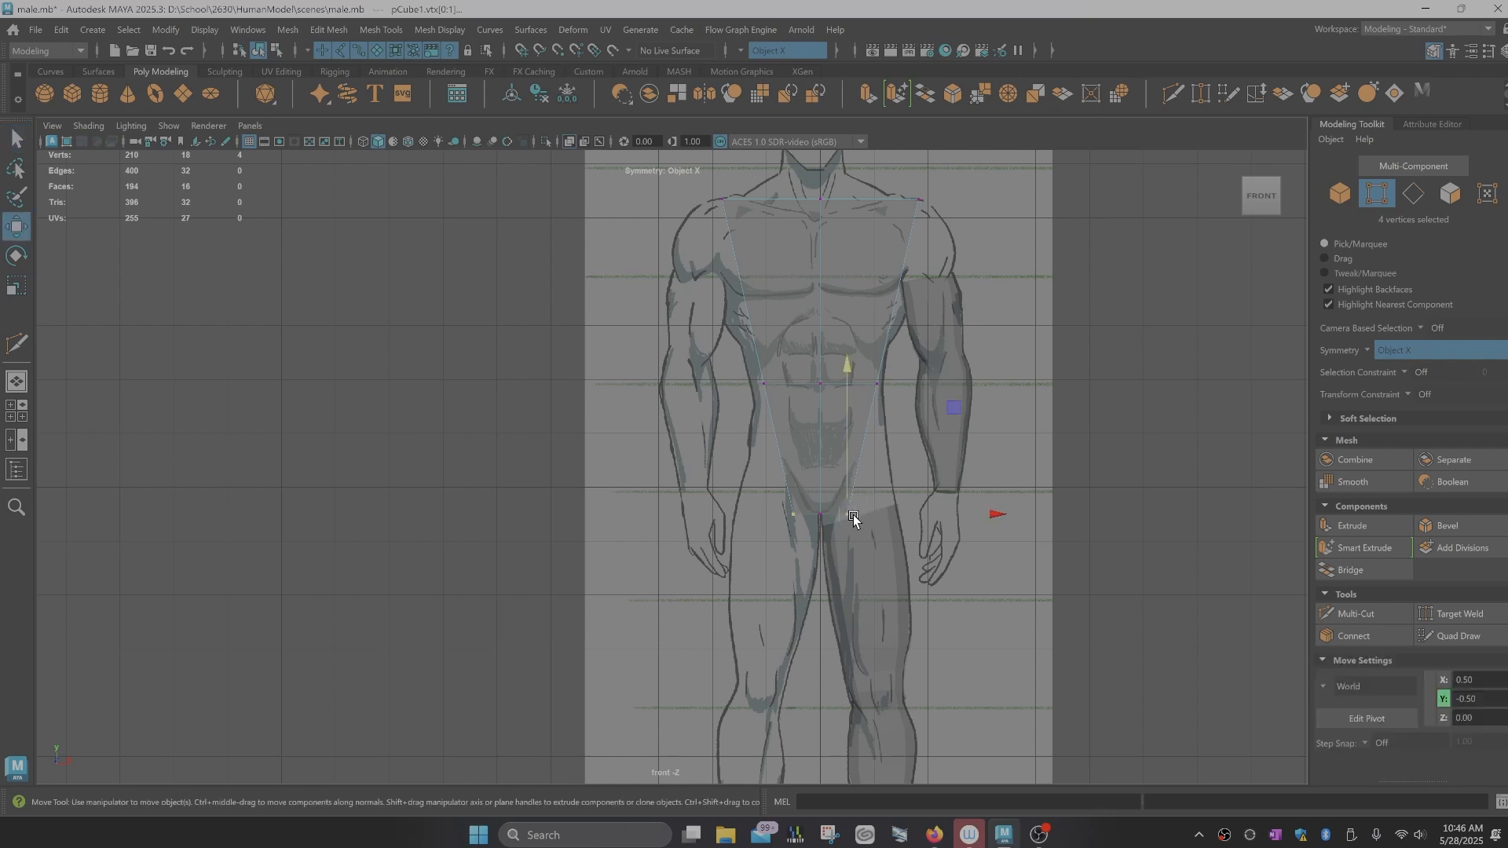
Step: Insert a mirrored pair of vertical edge loops between the torso's centre line and its outer sides
{"action": "key", "text": "ctrl+shift+x"}
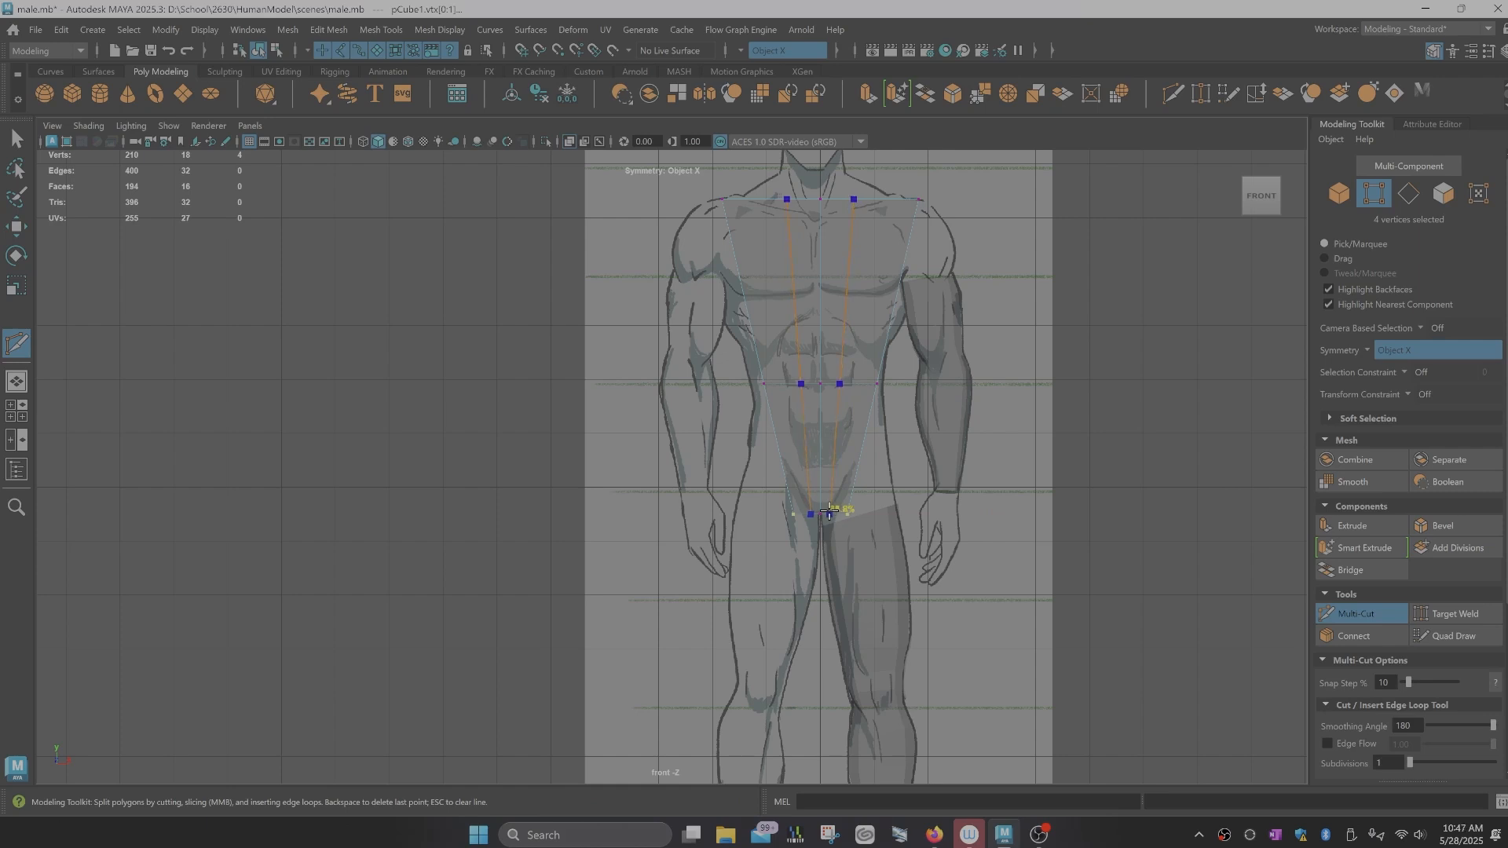
{"action": "left_click", "coordinate": [830, 510], "text": "ctrl"}
{"action": "key", "text": "q"}
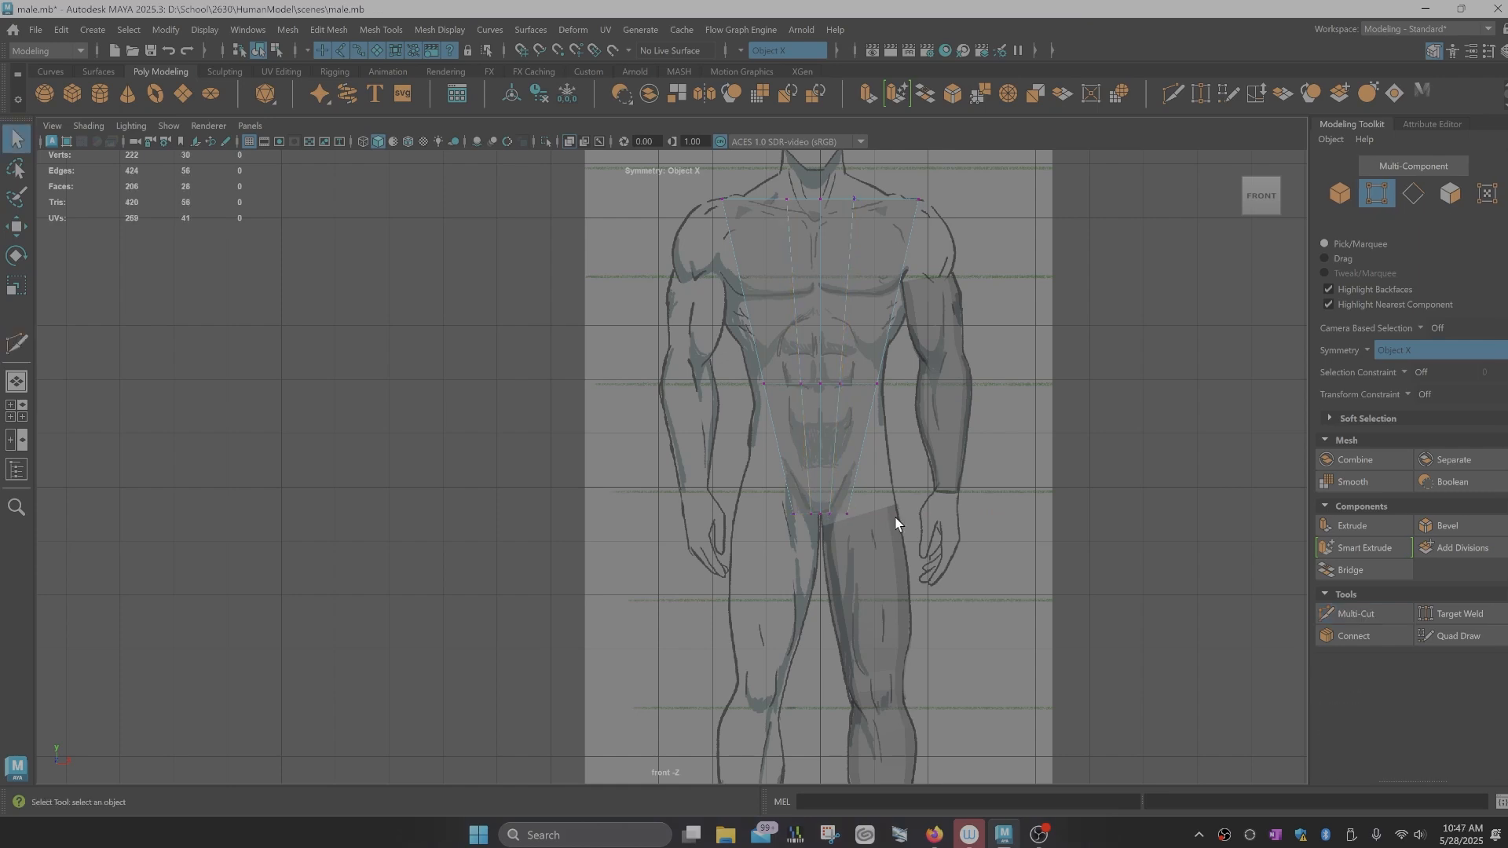
Step: Move the torso's bottom outer vertices onto the hip outline at about X 1.26, Y 0.75, and the outer waist vertices to about X 1.17
{"action": "left_click_drag", "start_coordinate": [845, 506], "coordinate": [818, 515]}
{"action": "key", "text": "w"}
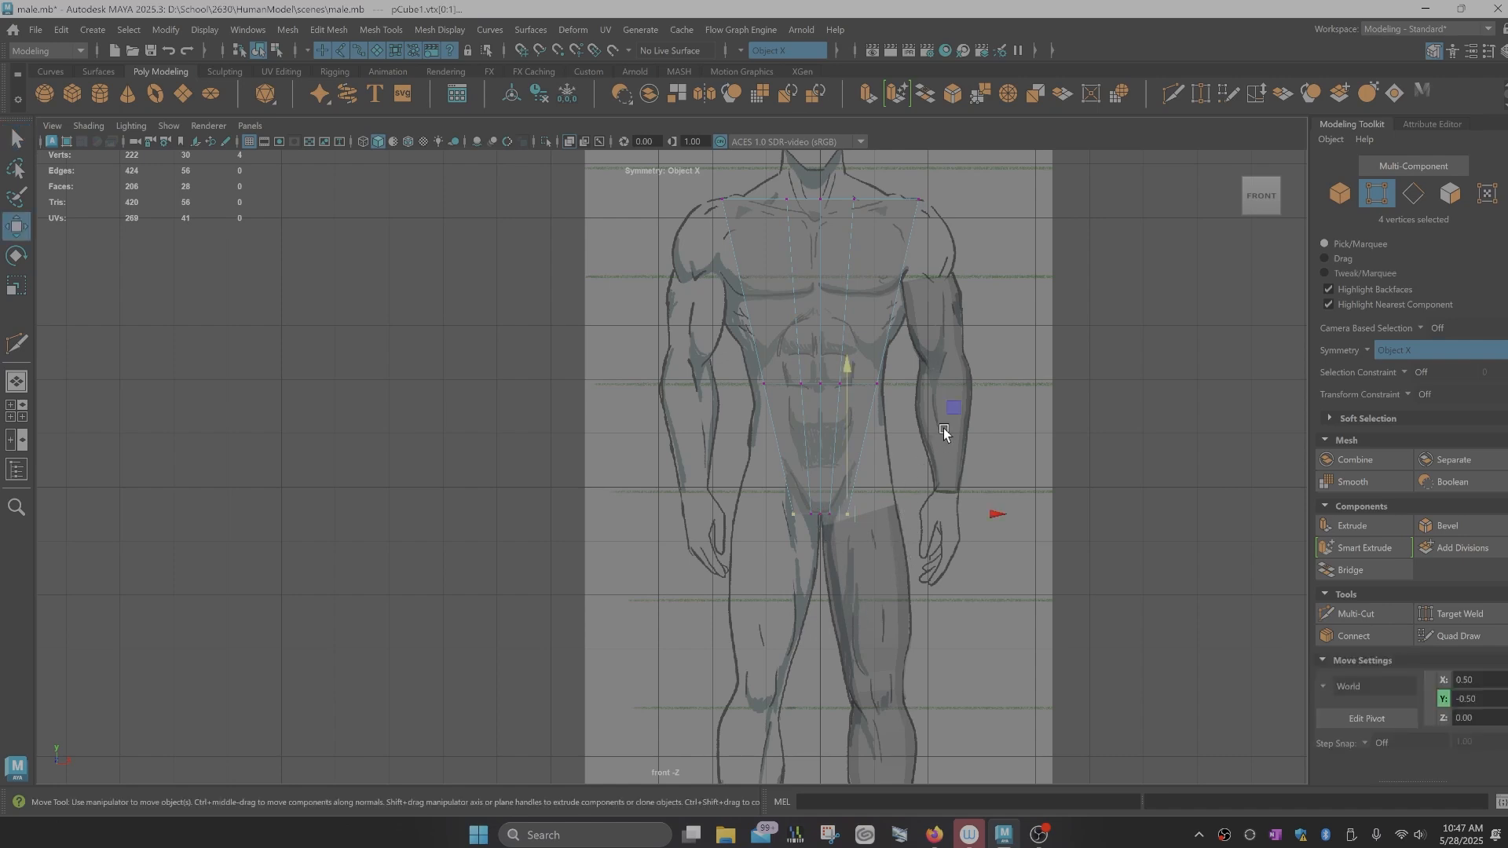
{"action": "left_click_drag", "start_coordinate": [951, 412], "coordinate": [997, 343]}
{"action": "left_click", "coordinate": [811, 516], "text": "shift"}
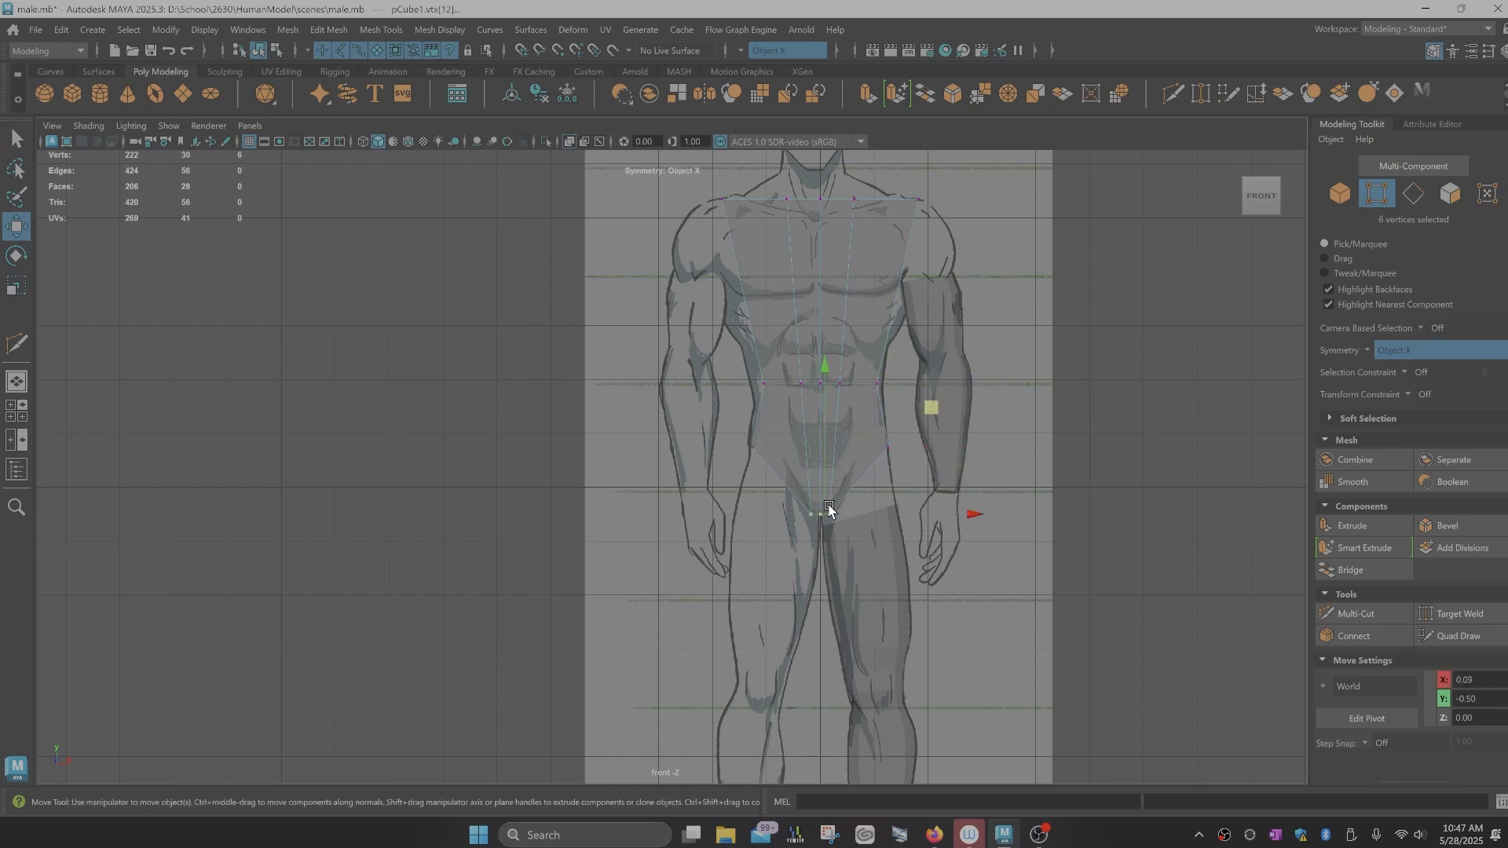
{"action": "key", "text": "ctrl+z"}
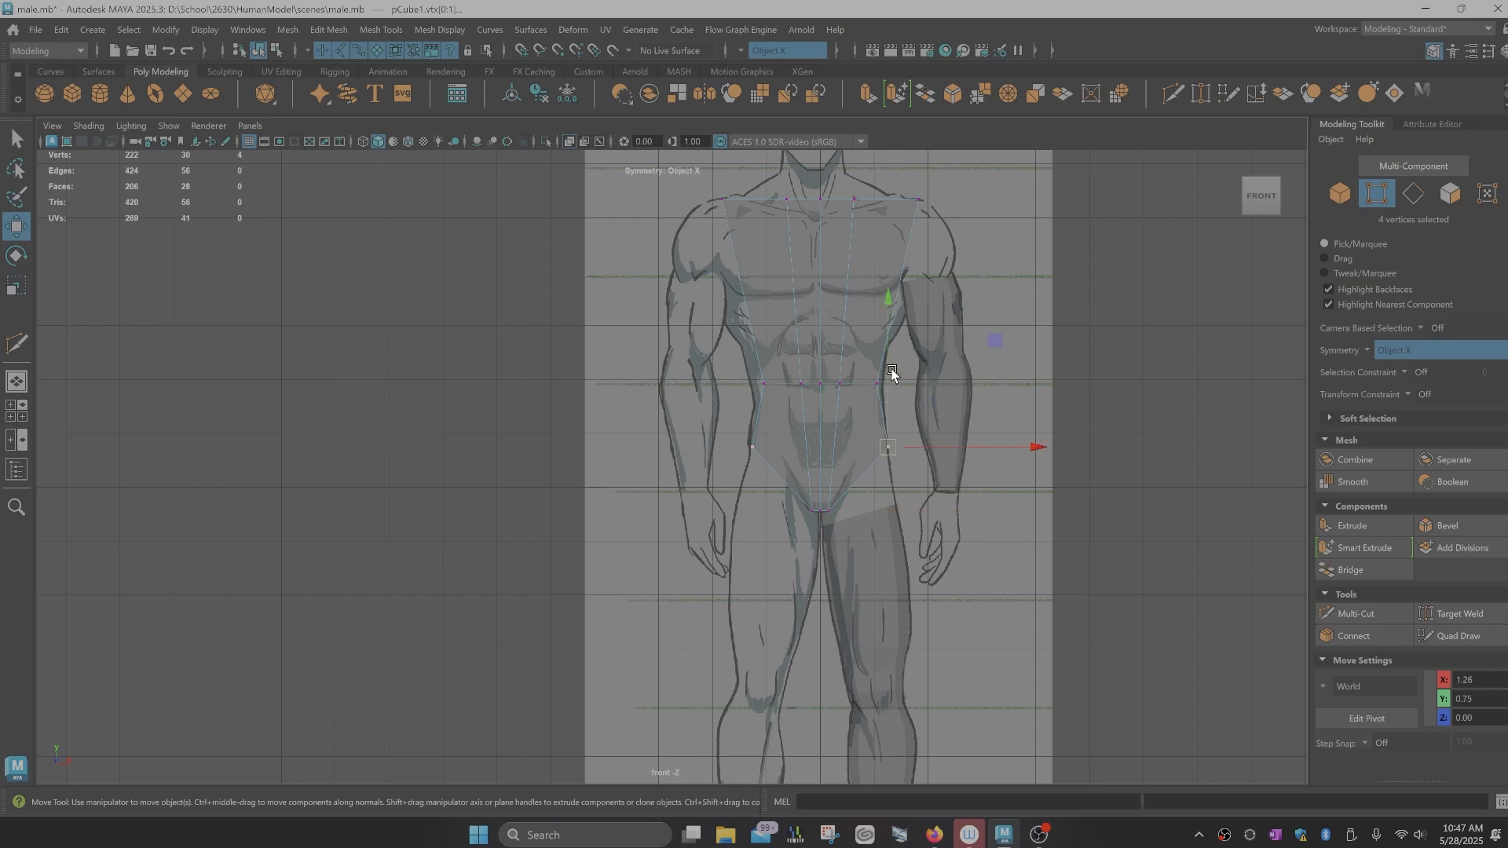
{"action": "left_click", "coordinate": [872, 380]}
{"action": "left_click_drag", "start_coordinate": [964, 383], "coordinate": [972, 384]}
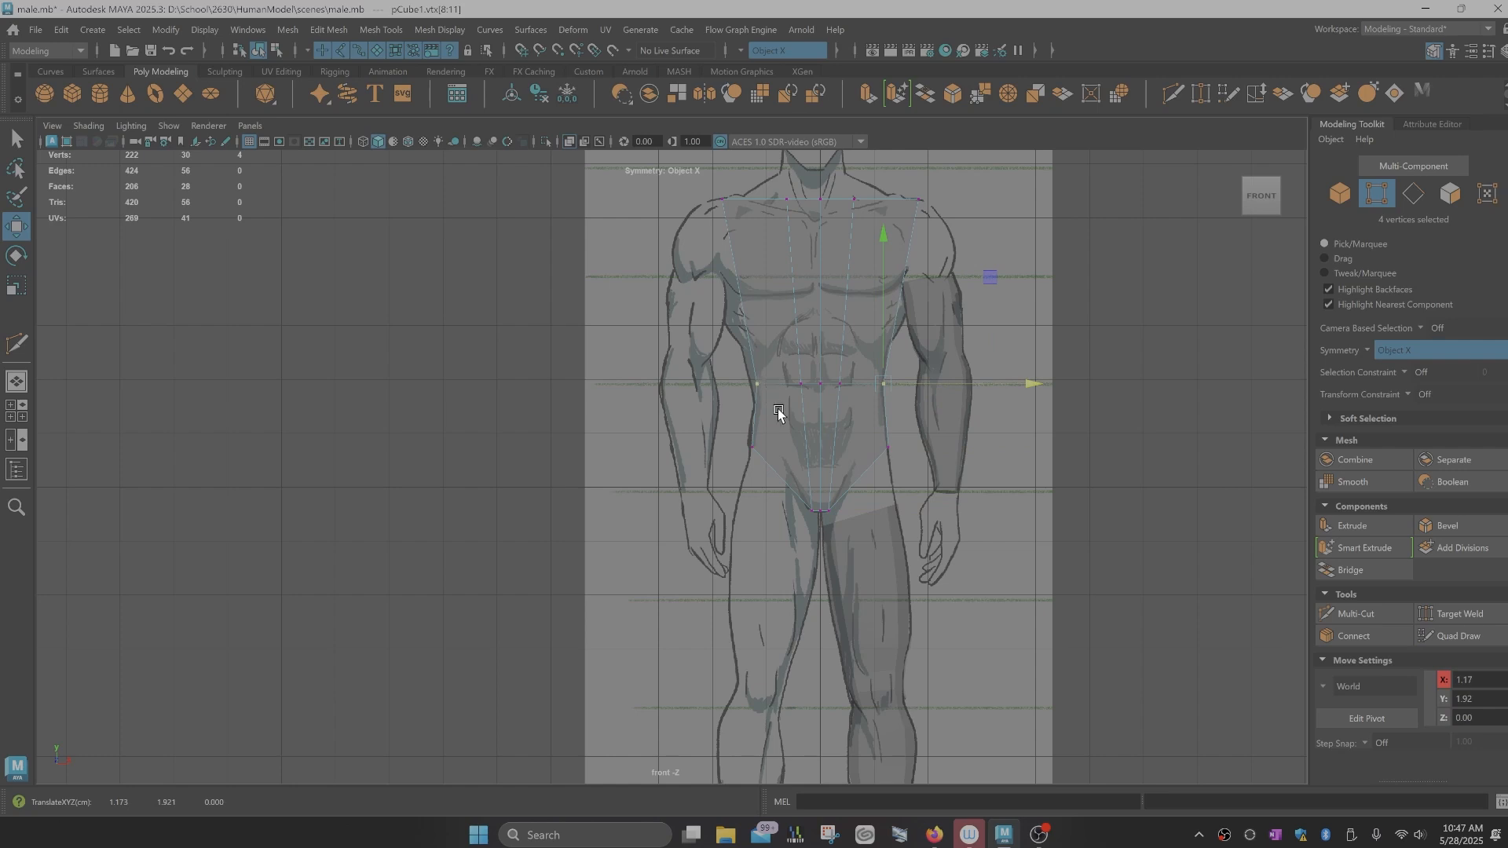
Step: Raise the torso's middle top vertices to the base of the neck in the front sketch and select the outer shoulder vertices
{"action": "middle_click_drag", "start_coordinate": [843, 417], "coordinate": [827, 580], "text": "alt"}
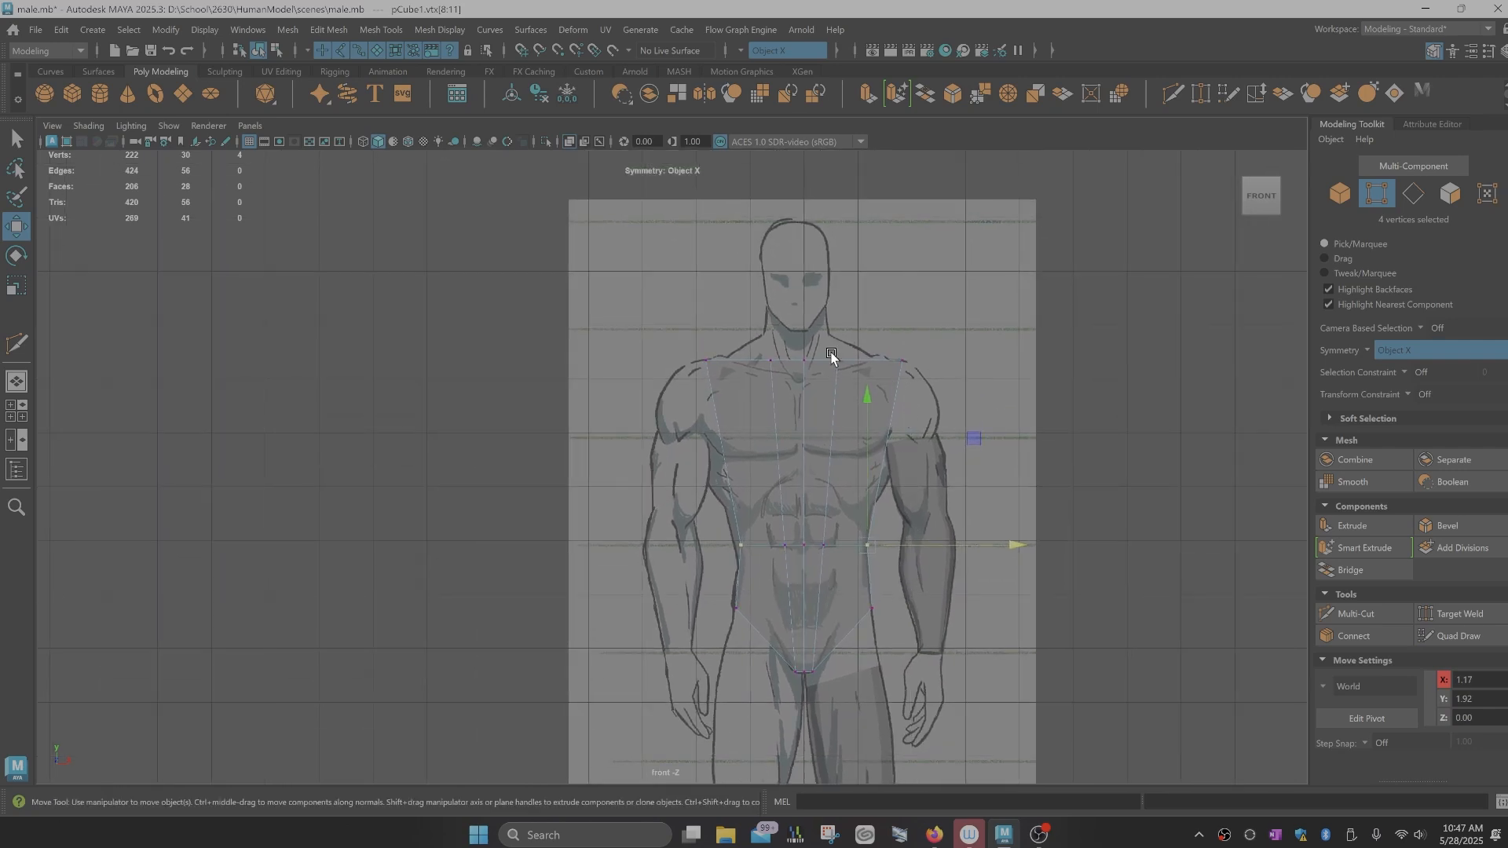
{"action": "left_click_drag", "start_coordinate": [847, 334], "coordinate": [817, 317]}
{"action": "left_click_drag", "start_coordinate": [915, 349], "coordinate": [888, 375]}
Step: In the side view, move the back hip vertices to about Z -1.10 and the bottom back vertices to about Z -1.06
{"action": "key", "text": "space"}
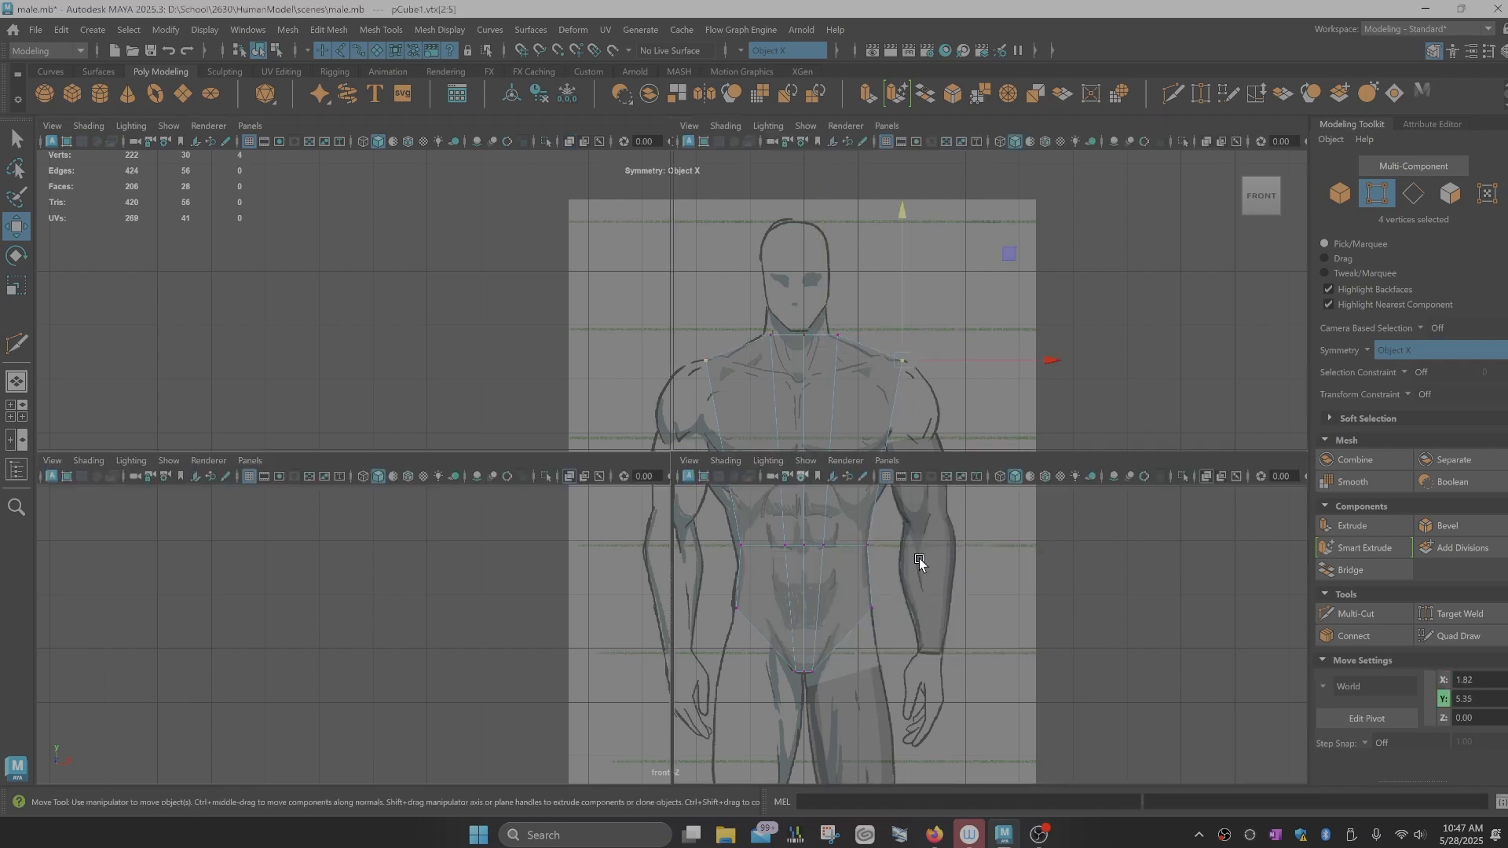
{"action": "key", "text": "space"}
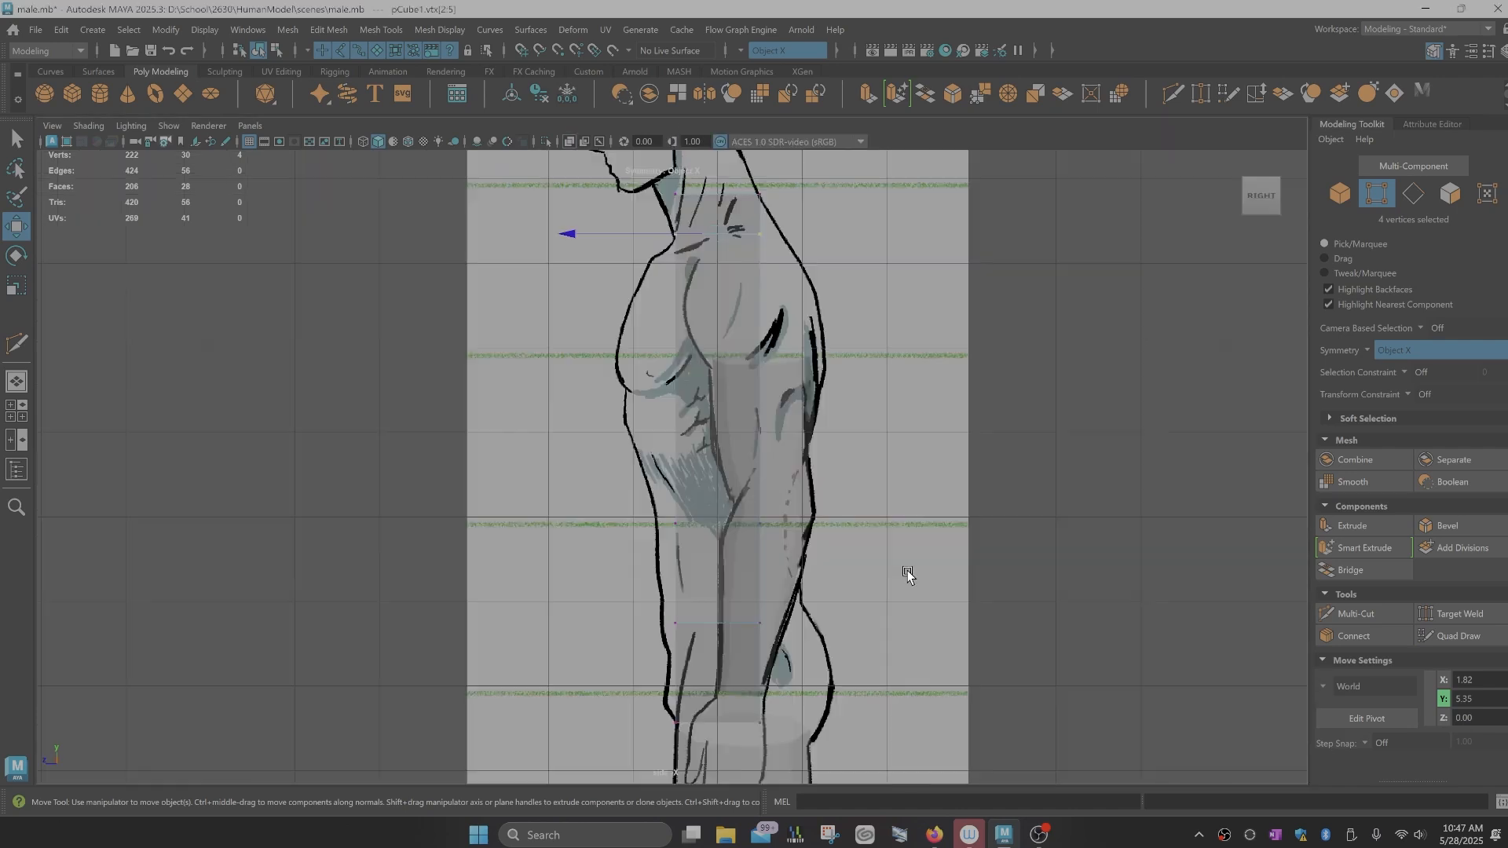
{"action": "middle_click_drag", "start_coordinate": [874, 552], "coordinate": [897, 525], "text": "alt"}
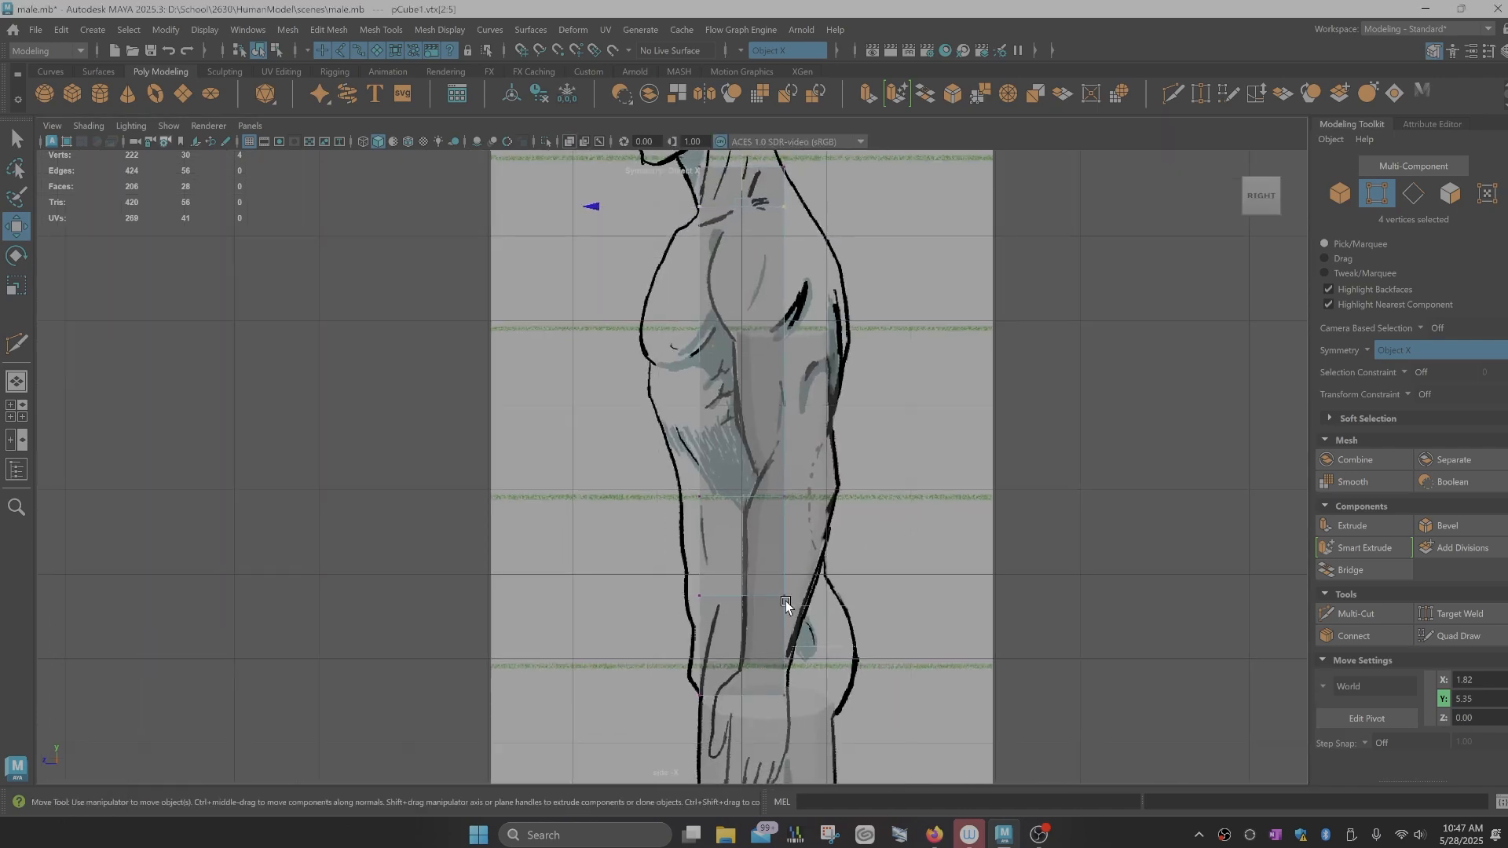
{"action": "mouse_move", "coordinate": [784, 605]}
{"action": "left_mouse_down"}
{"action": "mouse_move", "coordinate": [768, 579]}
{"action": "mouse_move", "coordinate": [788, 586]}
{"action": "left_mouse_up"}
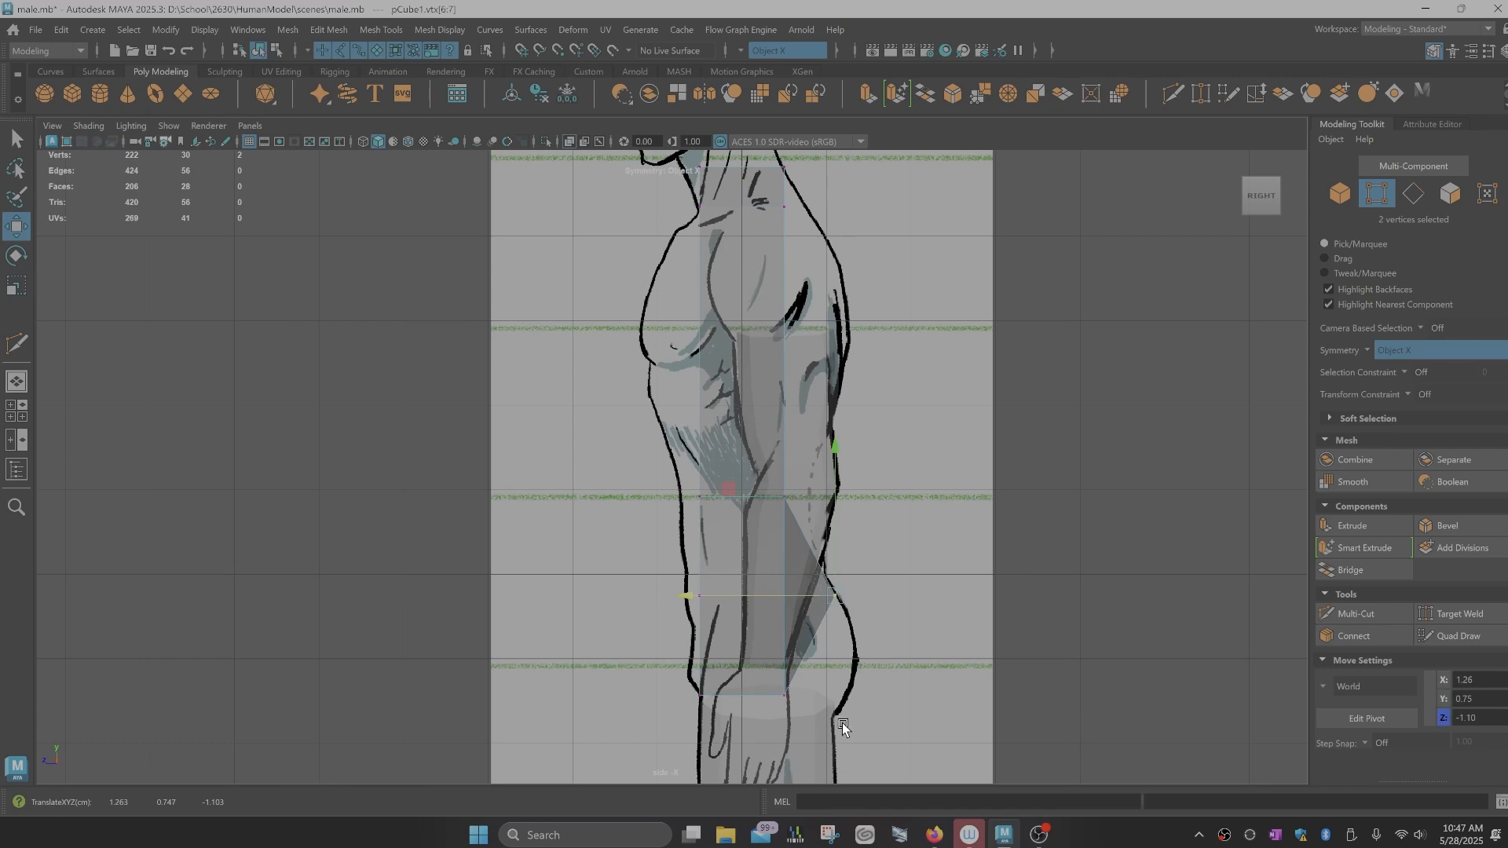
{"action": "left_click_drag", "start_coordinate": [842, 722], "coordinate": [751, 670]}
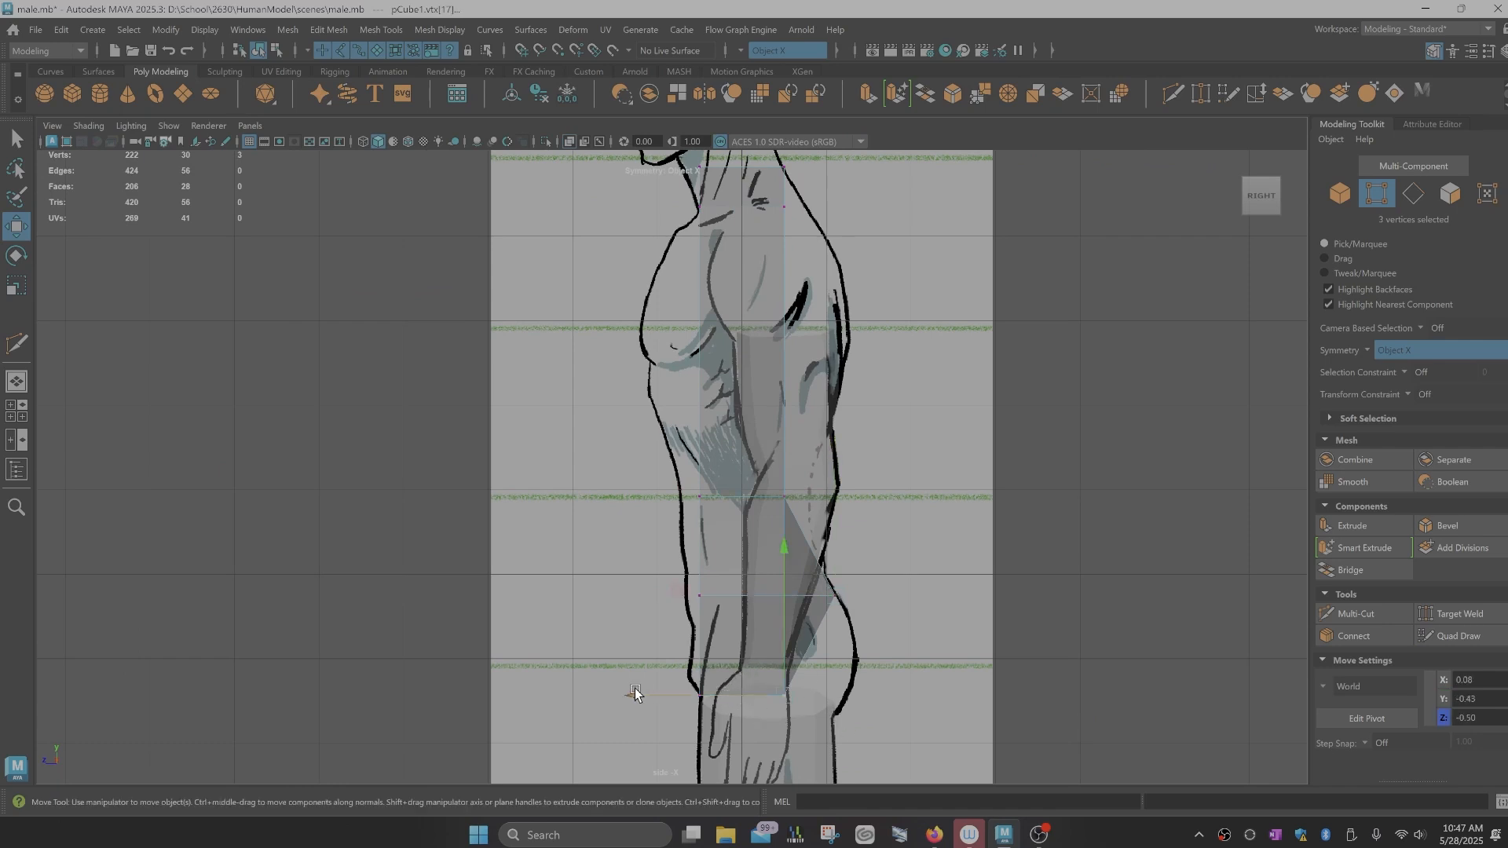
{"action": "left_click_drag", "start_coordinate": [635, 691], "coordinate": [679, 690]}
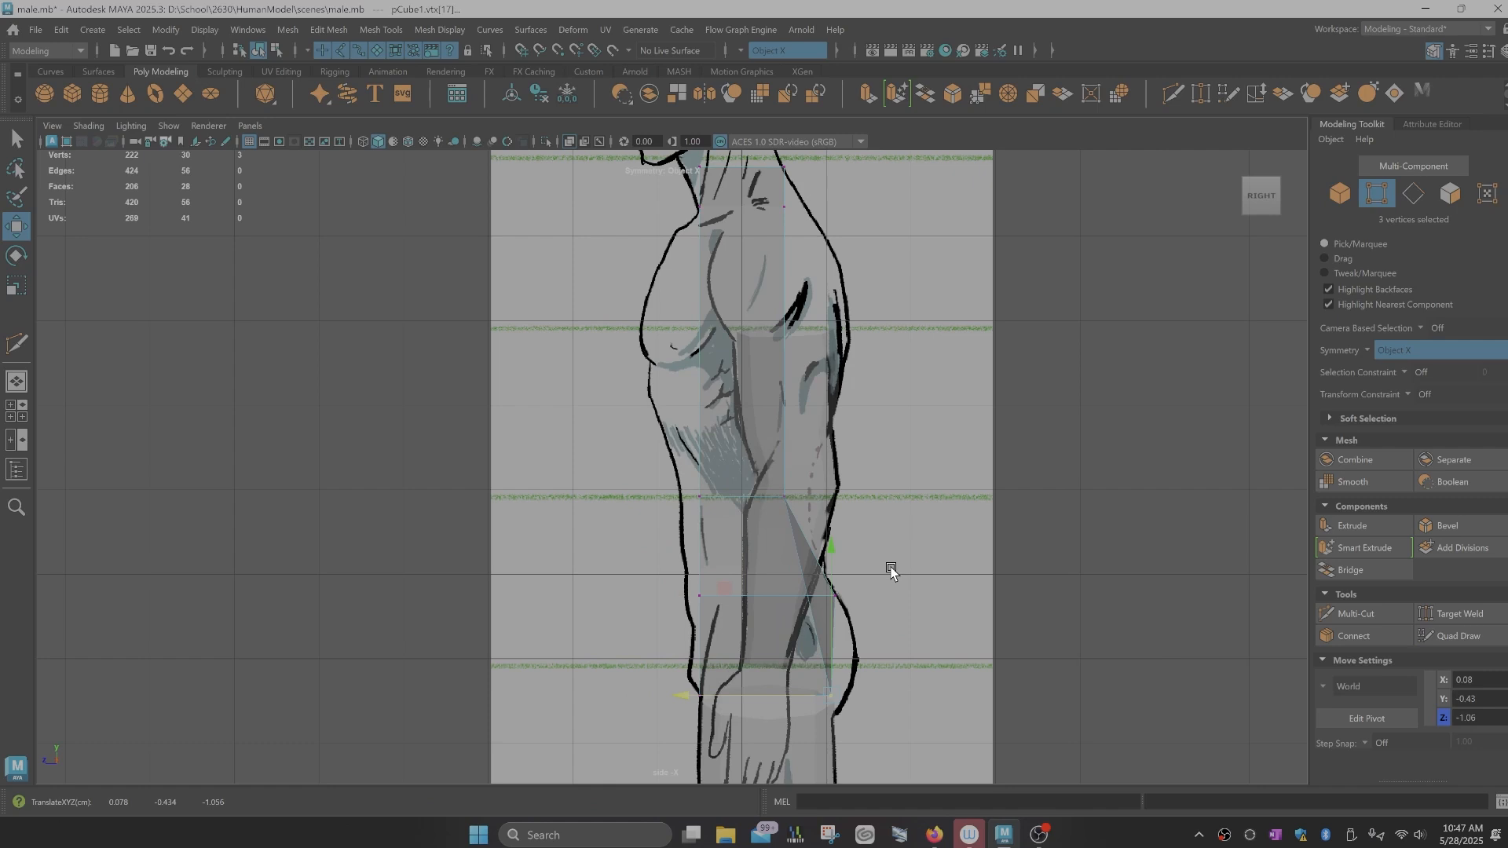
Step: Move the front hip vertices forward to the sketch's outline at about Z 0.66
{"action": "left_click_drag", "start_coordinate": [891, 568], "coordinate": [790, 613]}
{"action": "left_click_drag", "start_coordinate": [686, 594], "coordinate": [726, 619]}
{"action": "left_click_drag", "start_coordinate": [553, 595], "coordinate": [540, 595]}
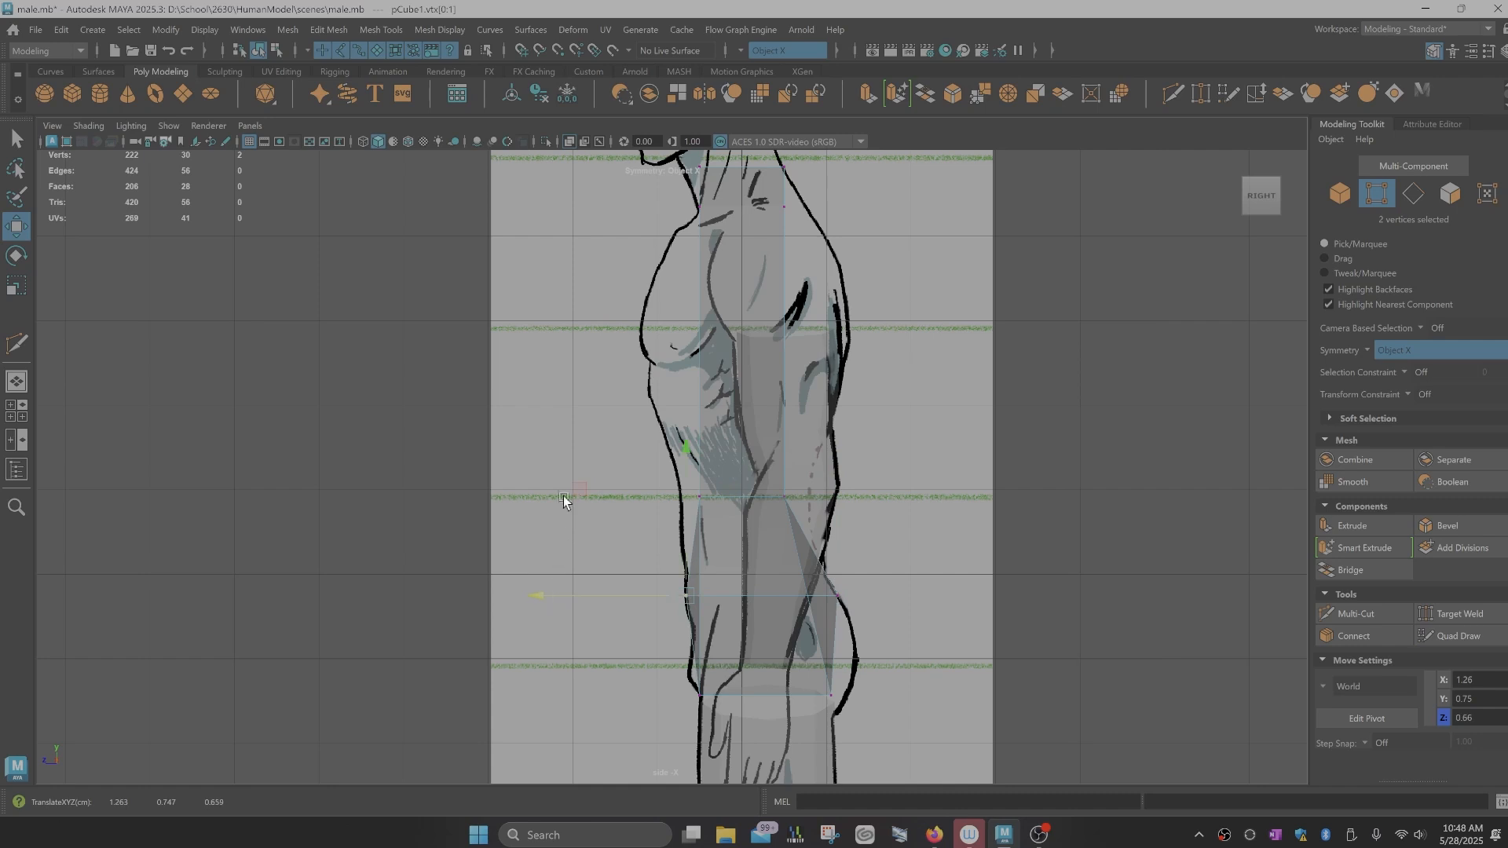
Step: Fit the waist to the side outline by moving its front vertices to about Z 0.74 and its back vertices to about Z -0.97
{"action": "left_click_drag", "start_coordinate": [572, 479], "coordinate": [728, 531]}
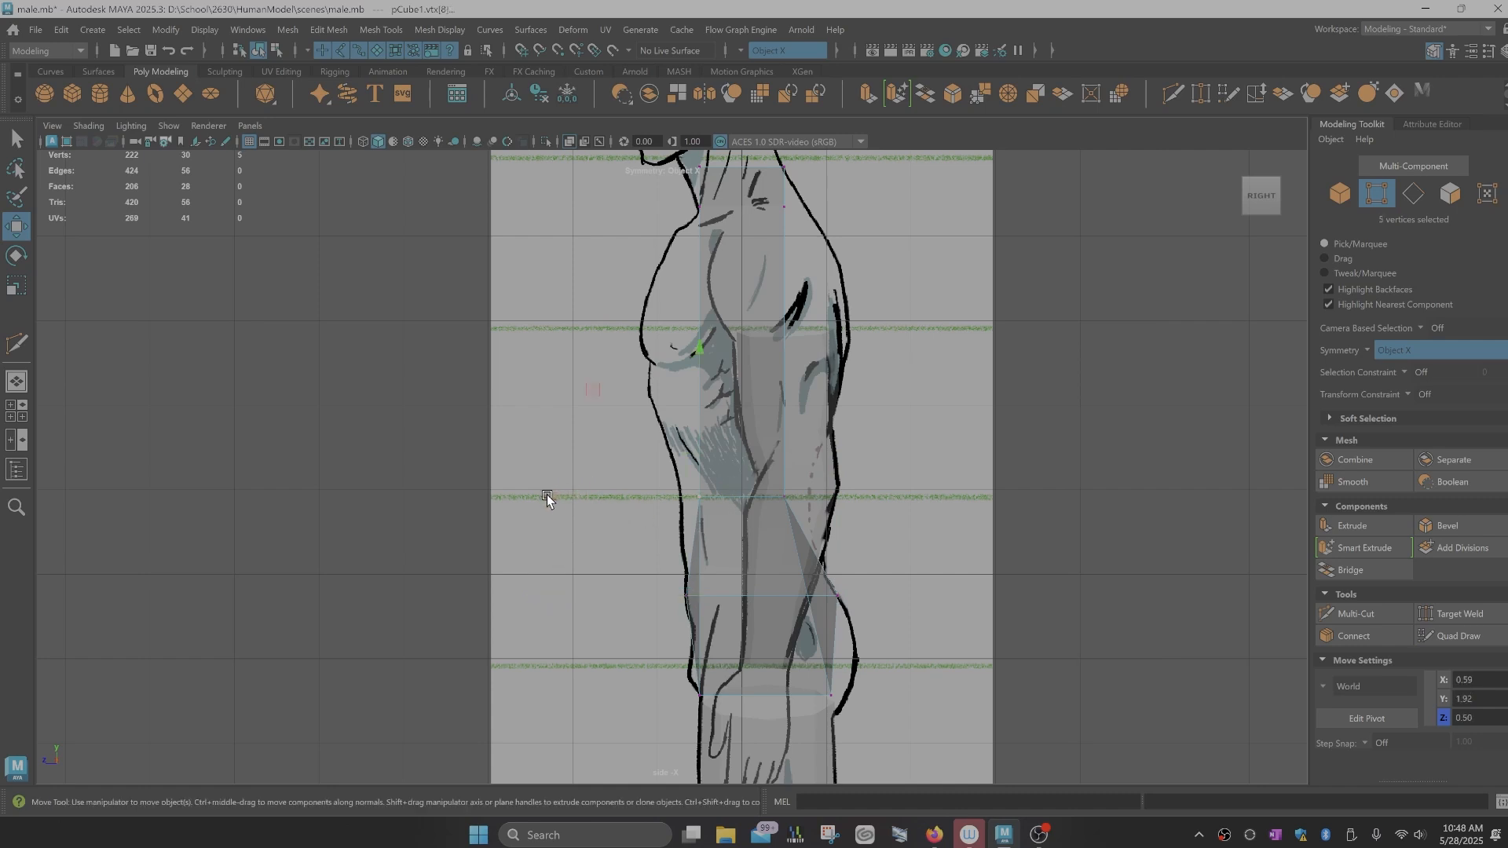
{"action": "left_click_drag", "start_coordinate": [547, 496], "coordinate": [526, 496]}
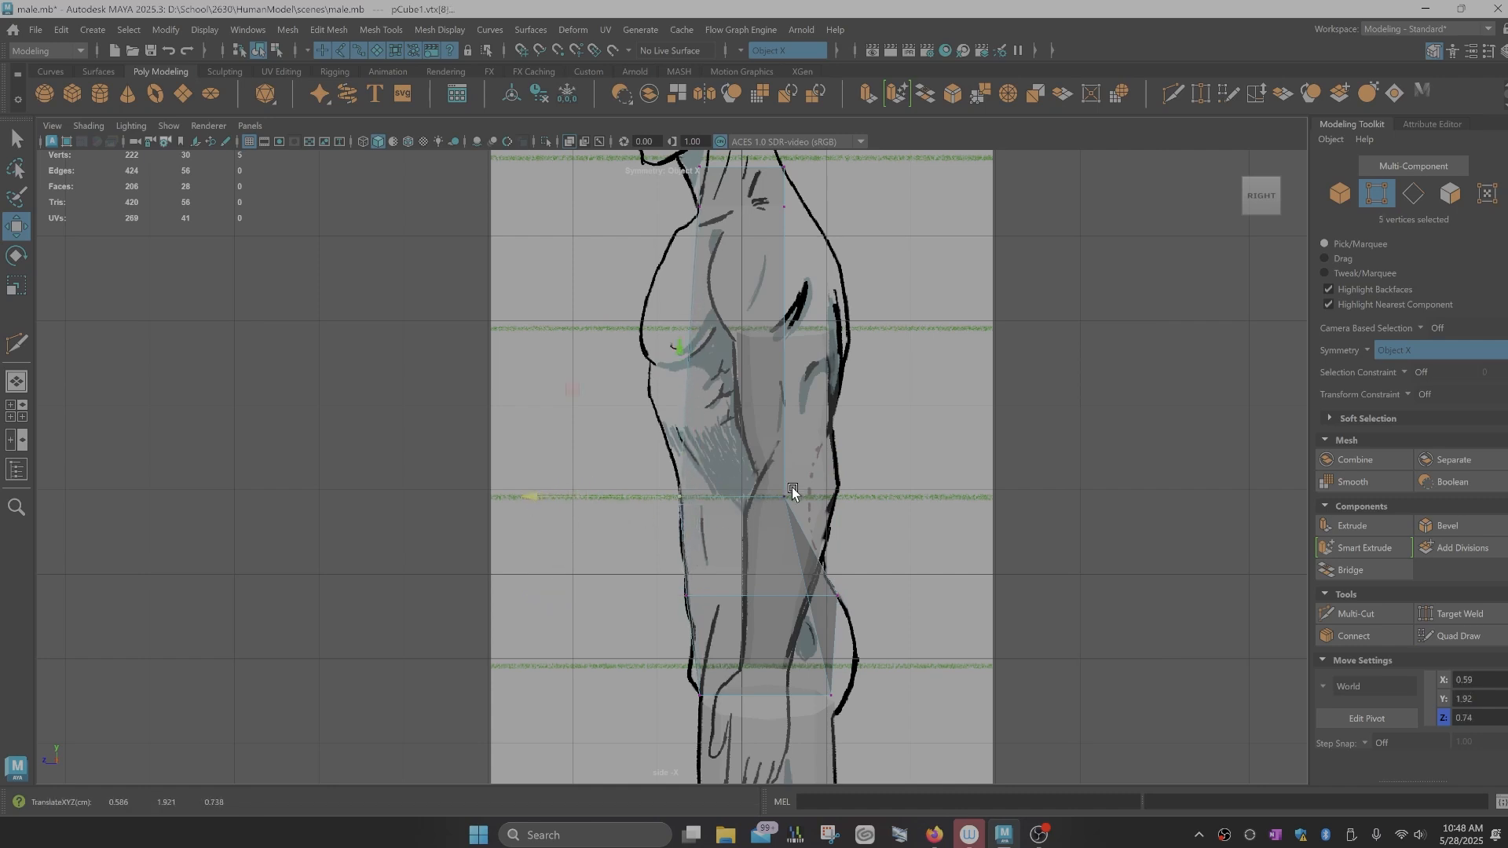
{"action": "left_click_drag", "start_coordinate": [792, 487], "coordinate": [772, 501]}
{"action": "left_click_drag", "start_coordinate": [636, 498], "coordinate": [676, 501]}
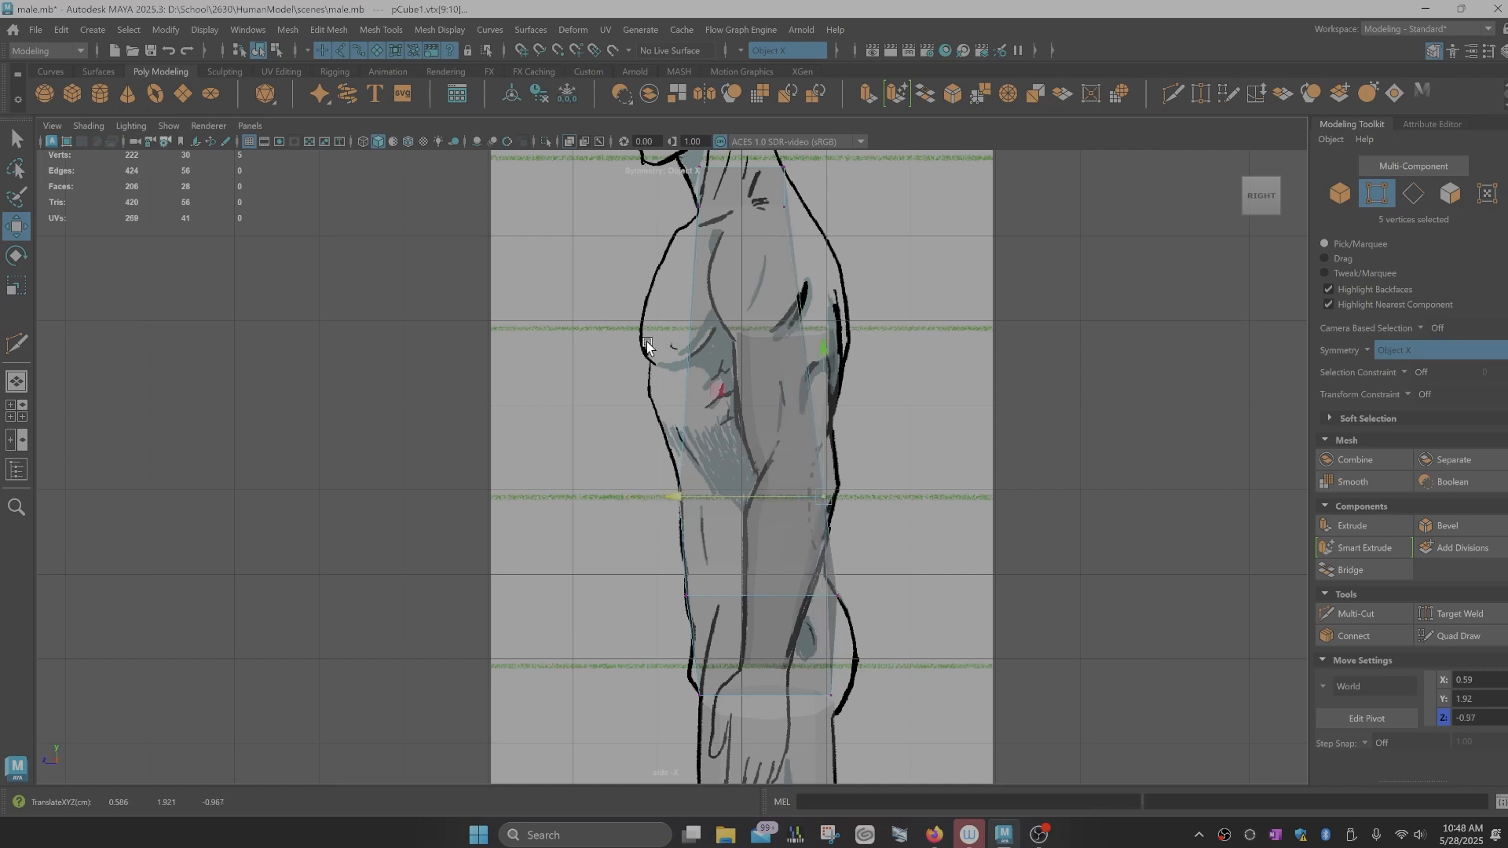
Step: Move the torso's front top vertices down and forward onto the upper chest outline, at about Y 4.88 and Z 0.74
{"action": "middle_click_drag", "start_coordinate": [705, 324], "coordinate": [684, 566], "text": "alt"}
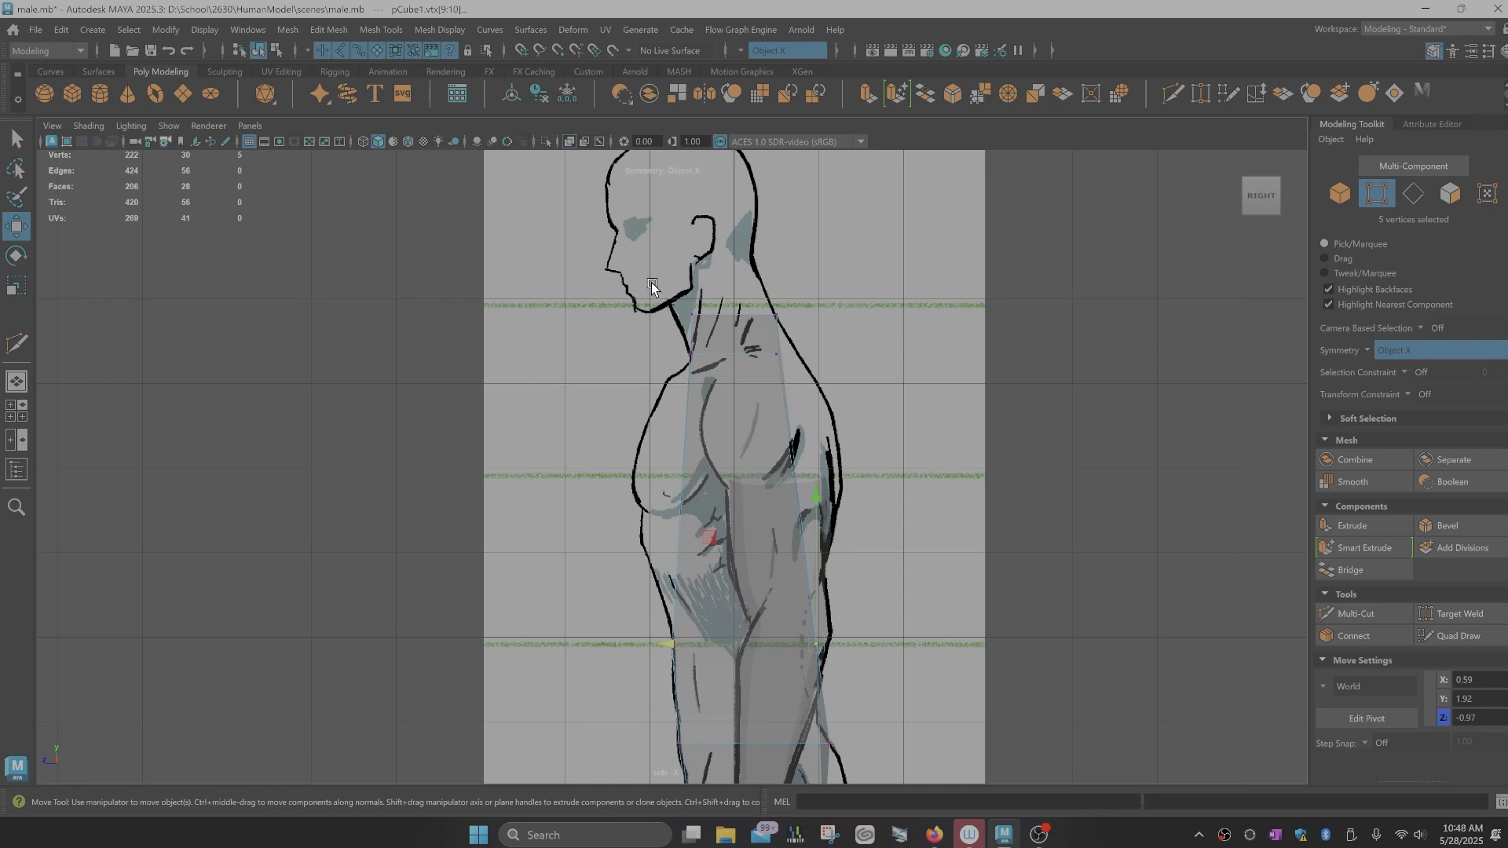
{"action": "left_click_drag", "start_coordinate": [651, 284], "coordinate": [704, 362]}
{"action": "left_click_drag", "start_coordinate": [692, 191], "coordinate": [691, 233]}
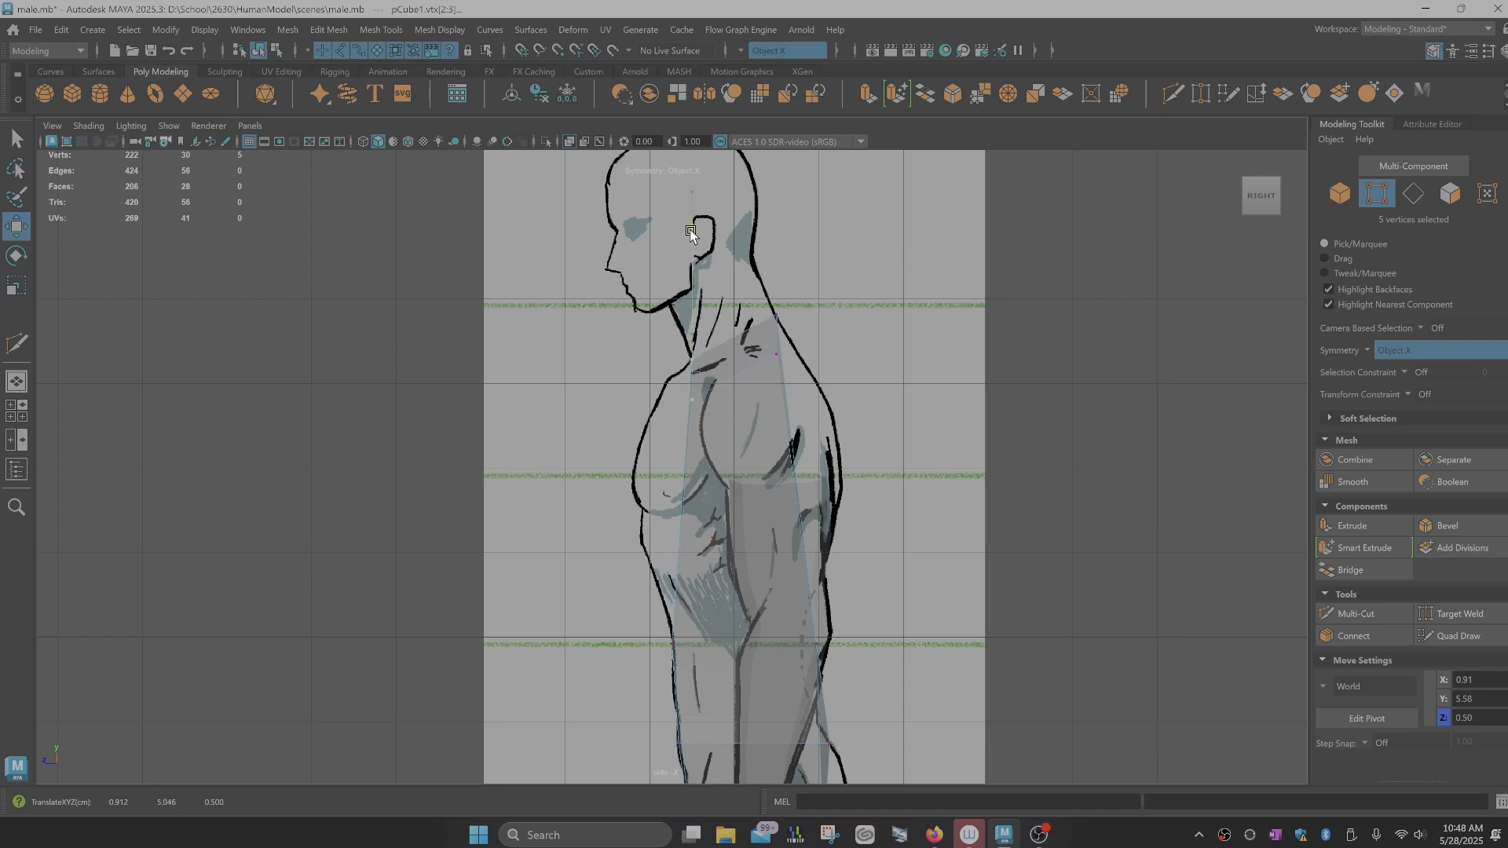
{"action": "left_click_drag", "start_coordinate": [599, 381], "coordinate": [582, 401]}
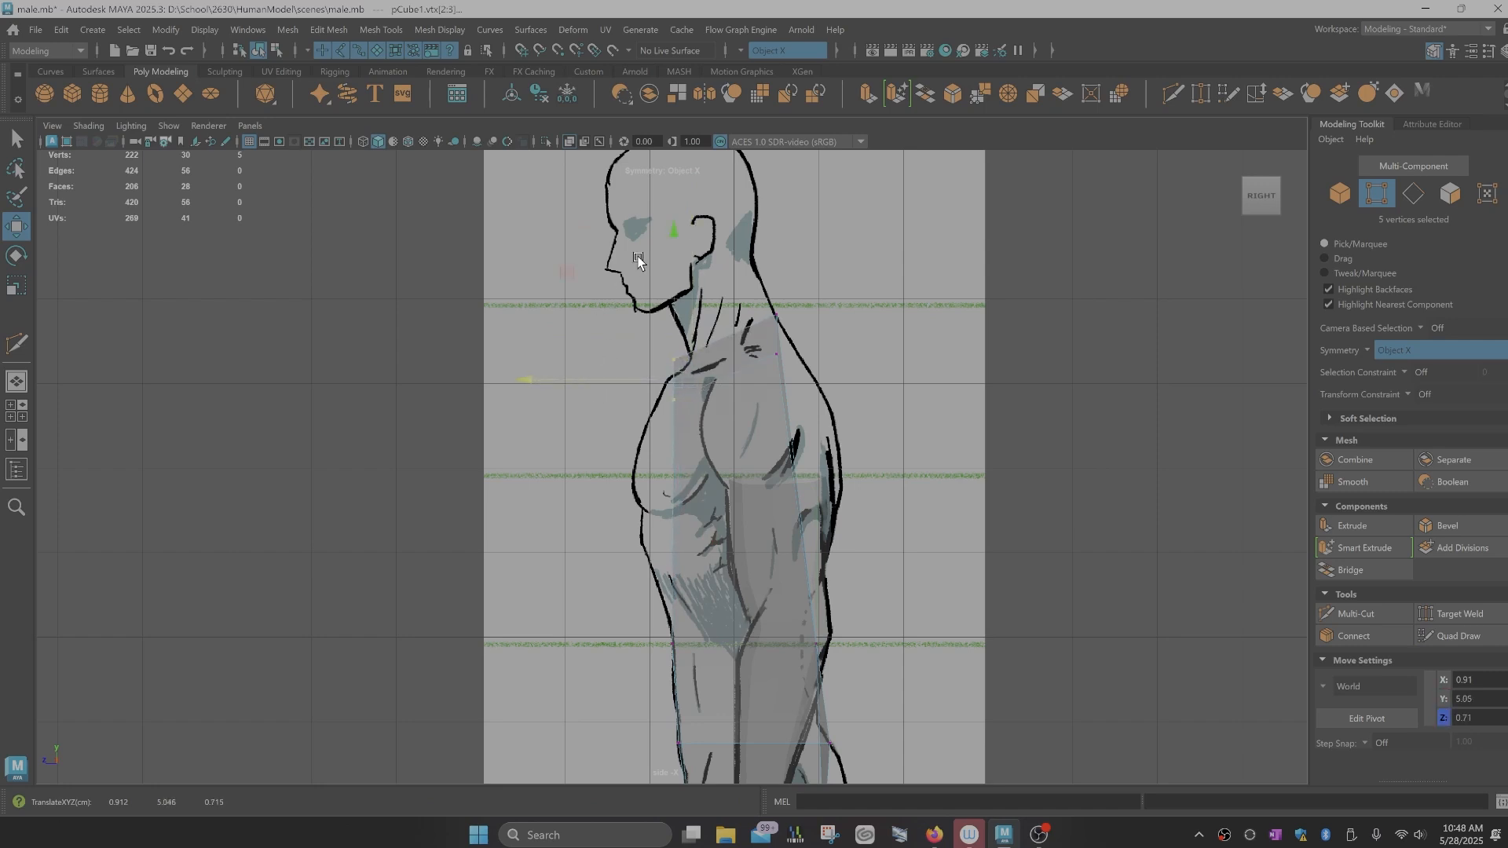
{"action": "left_click_drag", "start_coordinate": [575, 277], "coordinate": [568, 295]}
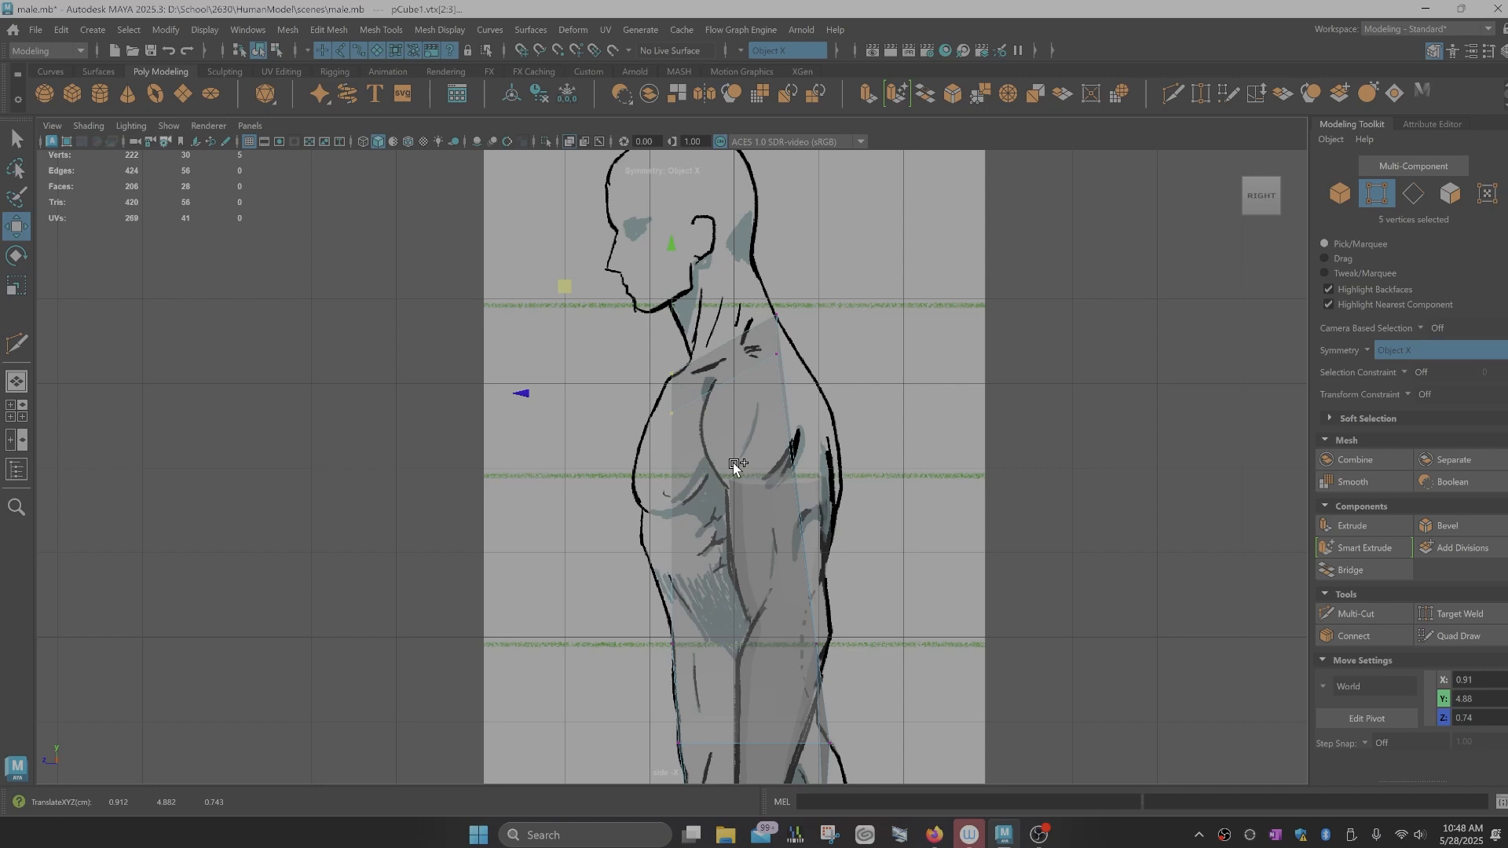
Step: Insert a horizontal edge loop around the torso at chest height with the Multi-Cut tool
{"action": "key", "text": "ctrl+shift+x"}
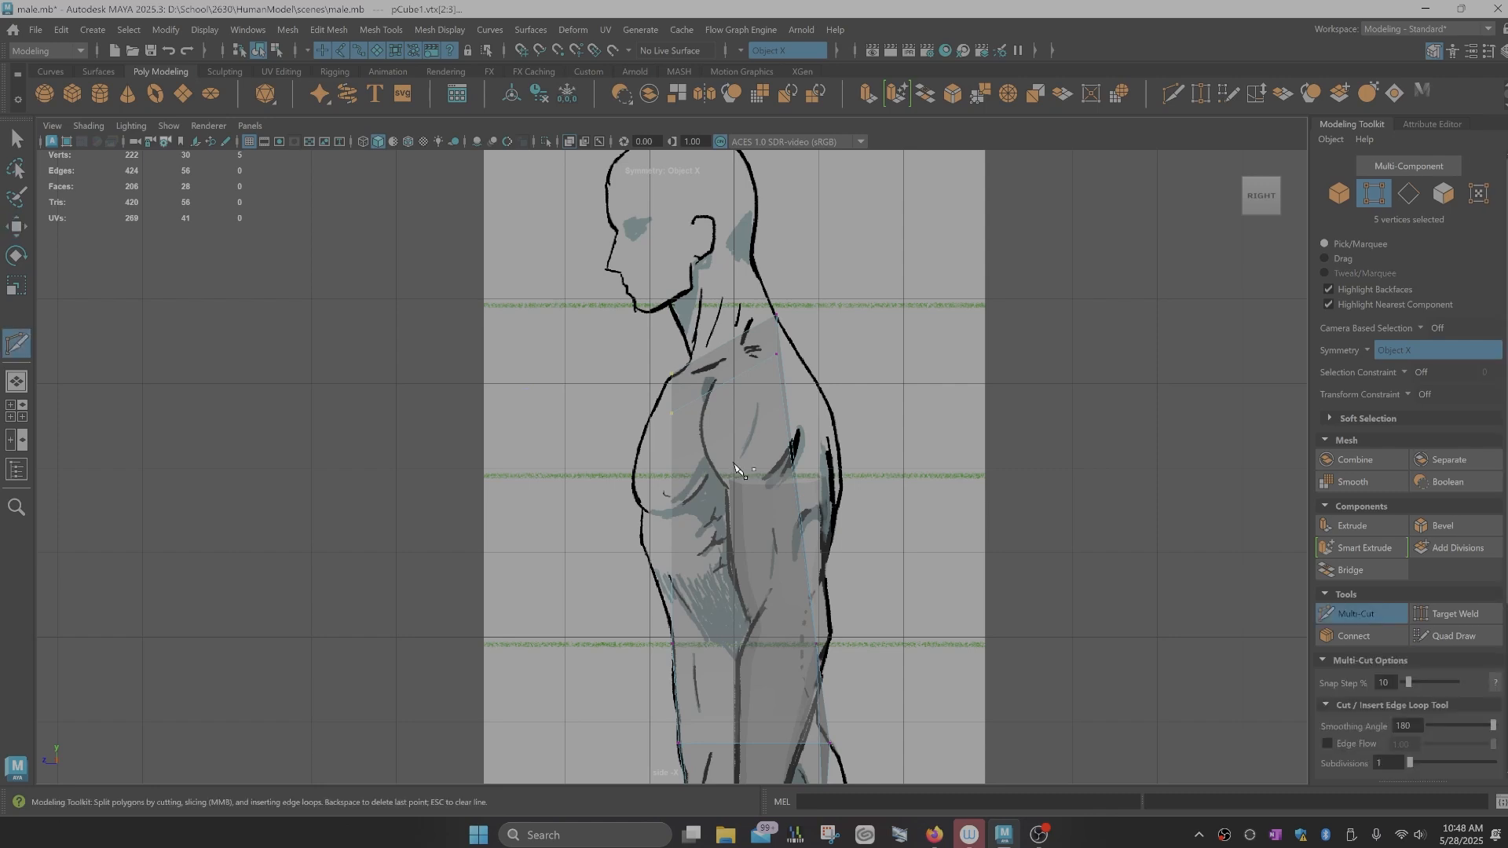
{"action": "left_click", "coordinate": [676, 480]}
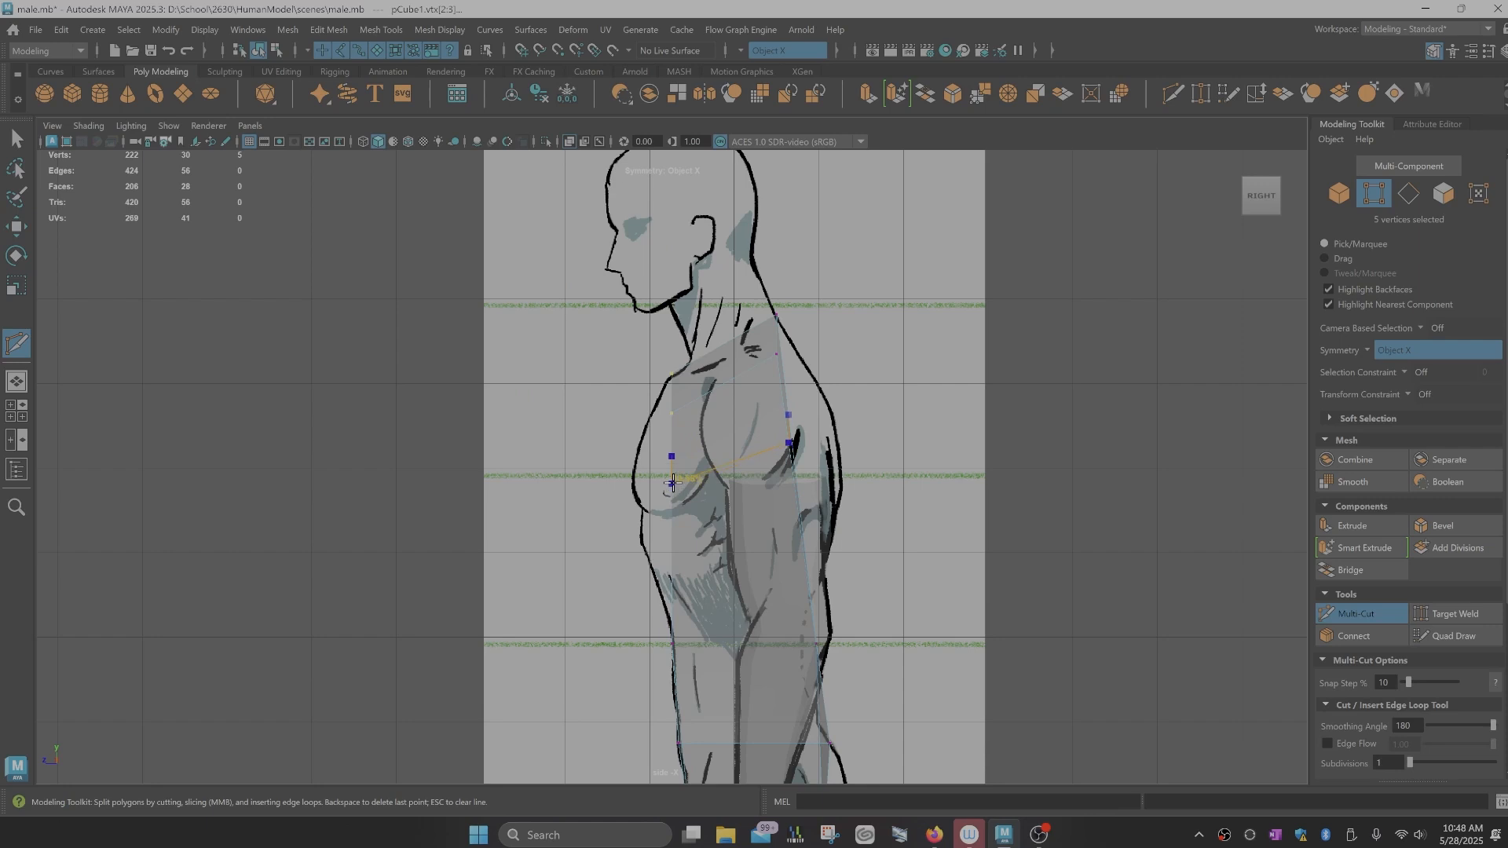
{"action": "left_click", "coordinate": [673, 483], "text": "ctrl"}
{"action": "key", "text": "q"}
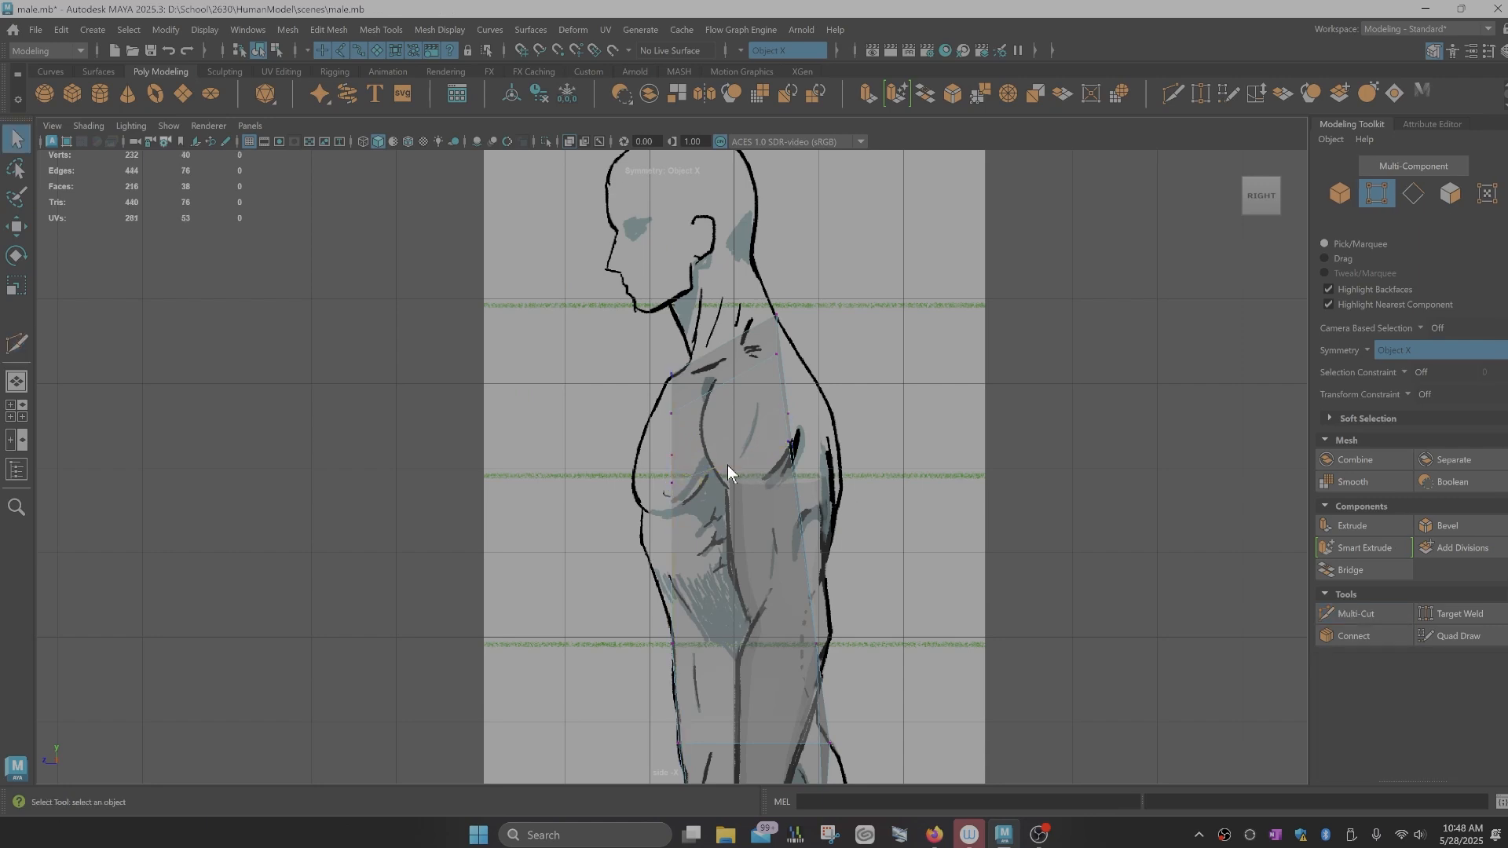
Step: Scale the chest edge loop along Z to the side outline and move its back vertices to about Z -1.17
{"action": "right_click_drag", "start_coordinate": [731, 471], "coordinate": [728, 333]}
{"action": "double_click", "coordinate": [752, 459]}
{"action": "key", "text": "r"}
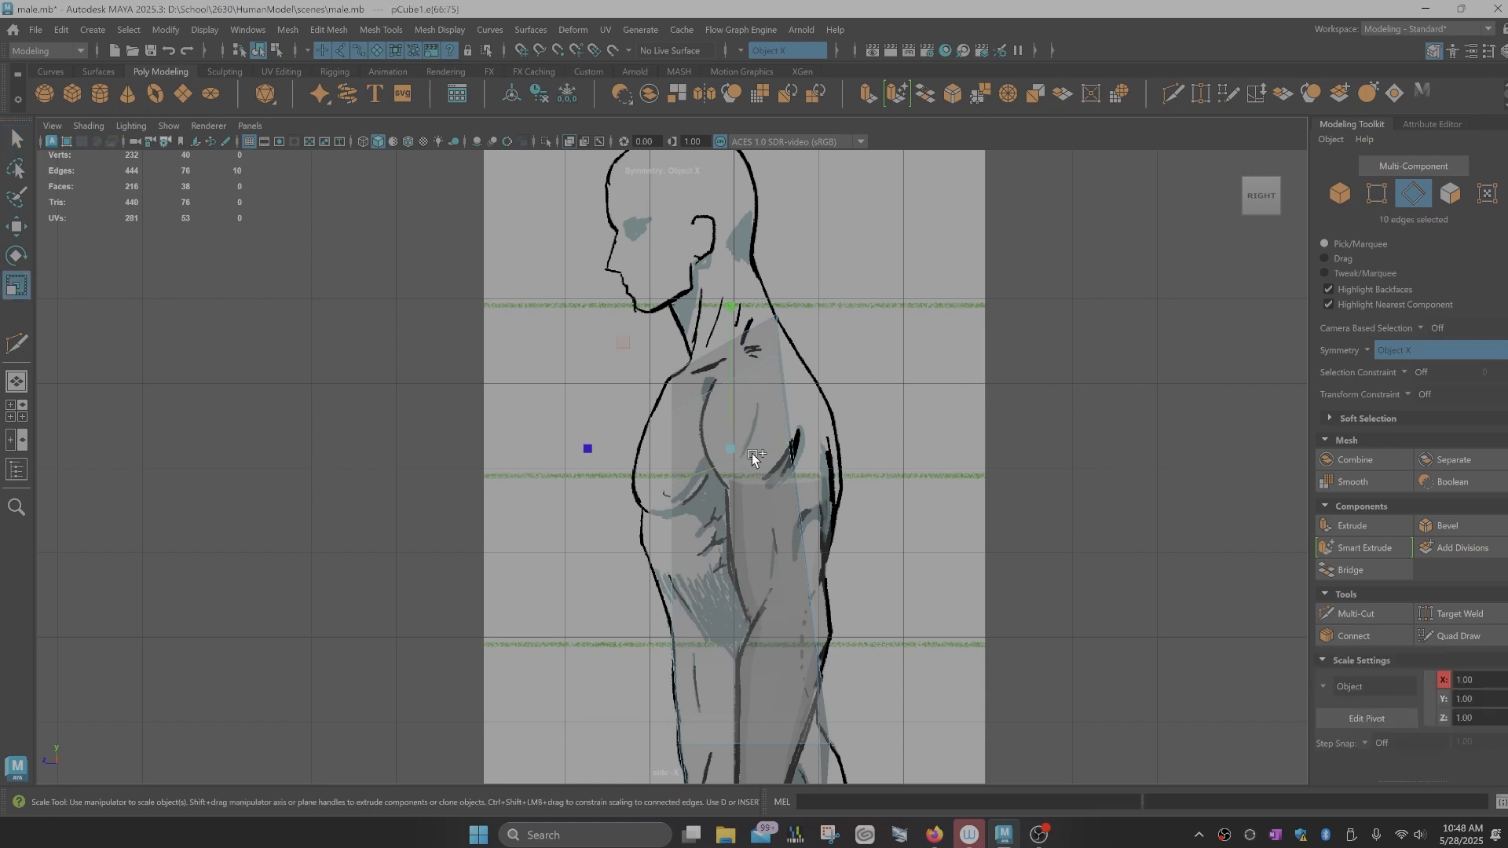
{"action": "left_click_drag", "start_coordinate": [582, 447], "coordinate": [505, 456]}
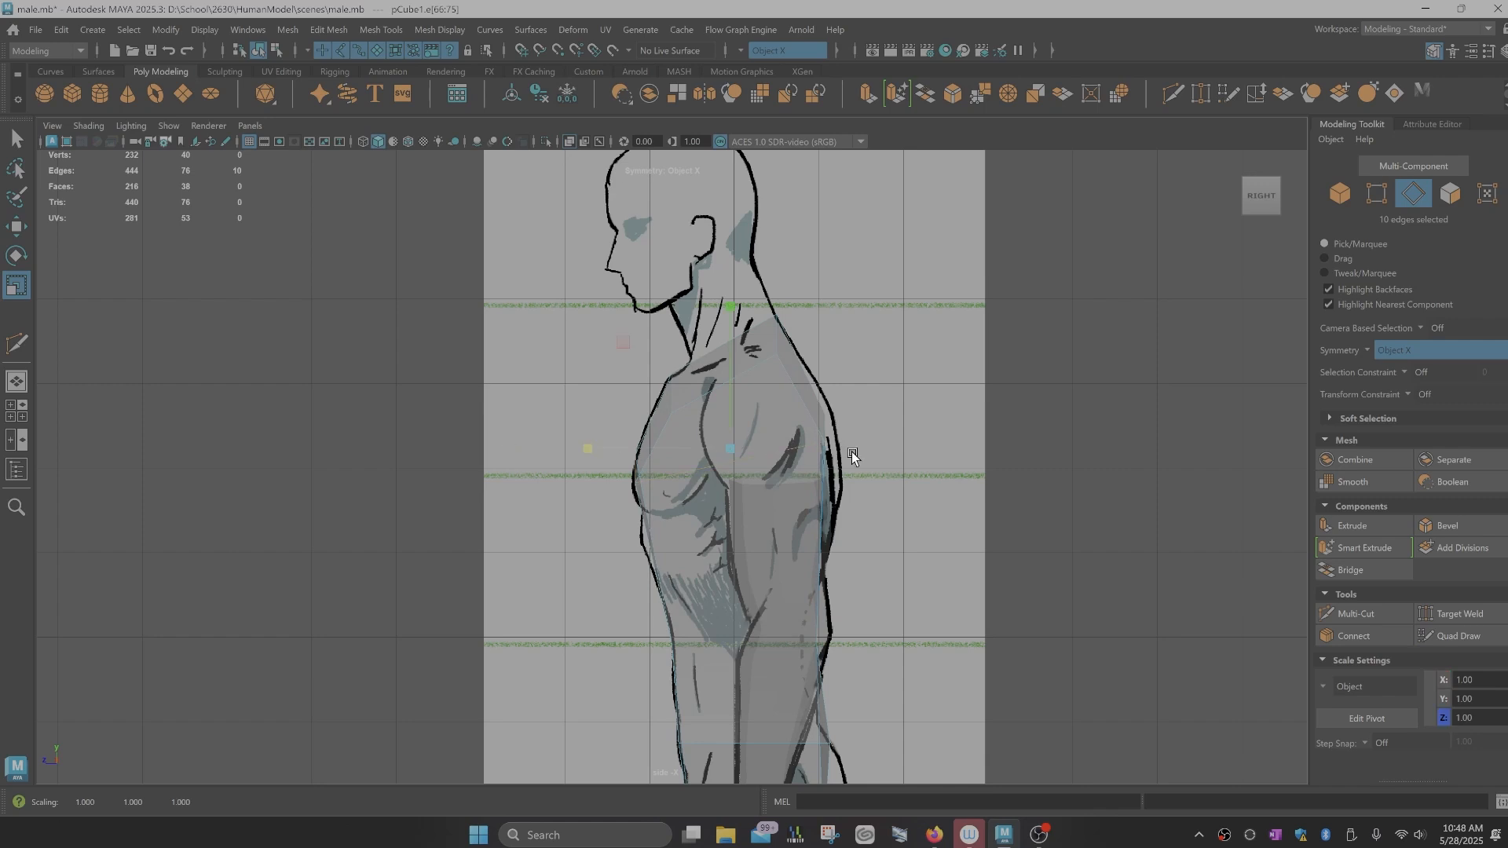
{"action": "right_click_drag", "start_coordinate": [817, 422], "coordinate": [765, 384]}
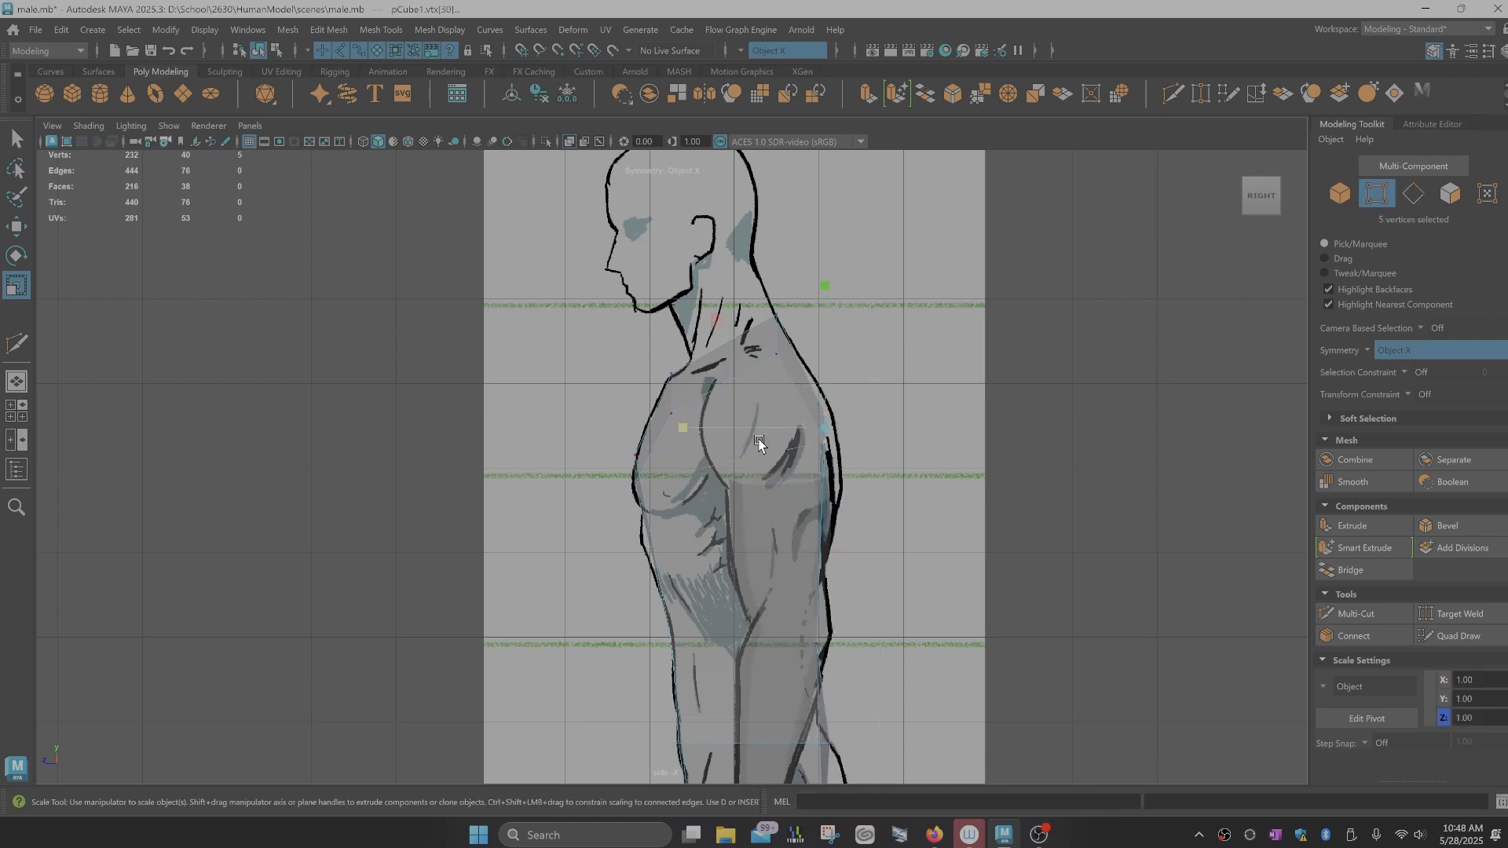
{"action": "key", "text": "w"}
{"action": "middle_click_drag", "start_coordinate": [677, 424], "coordinate": [684, 428]}
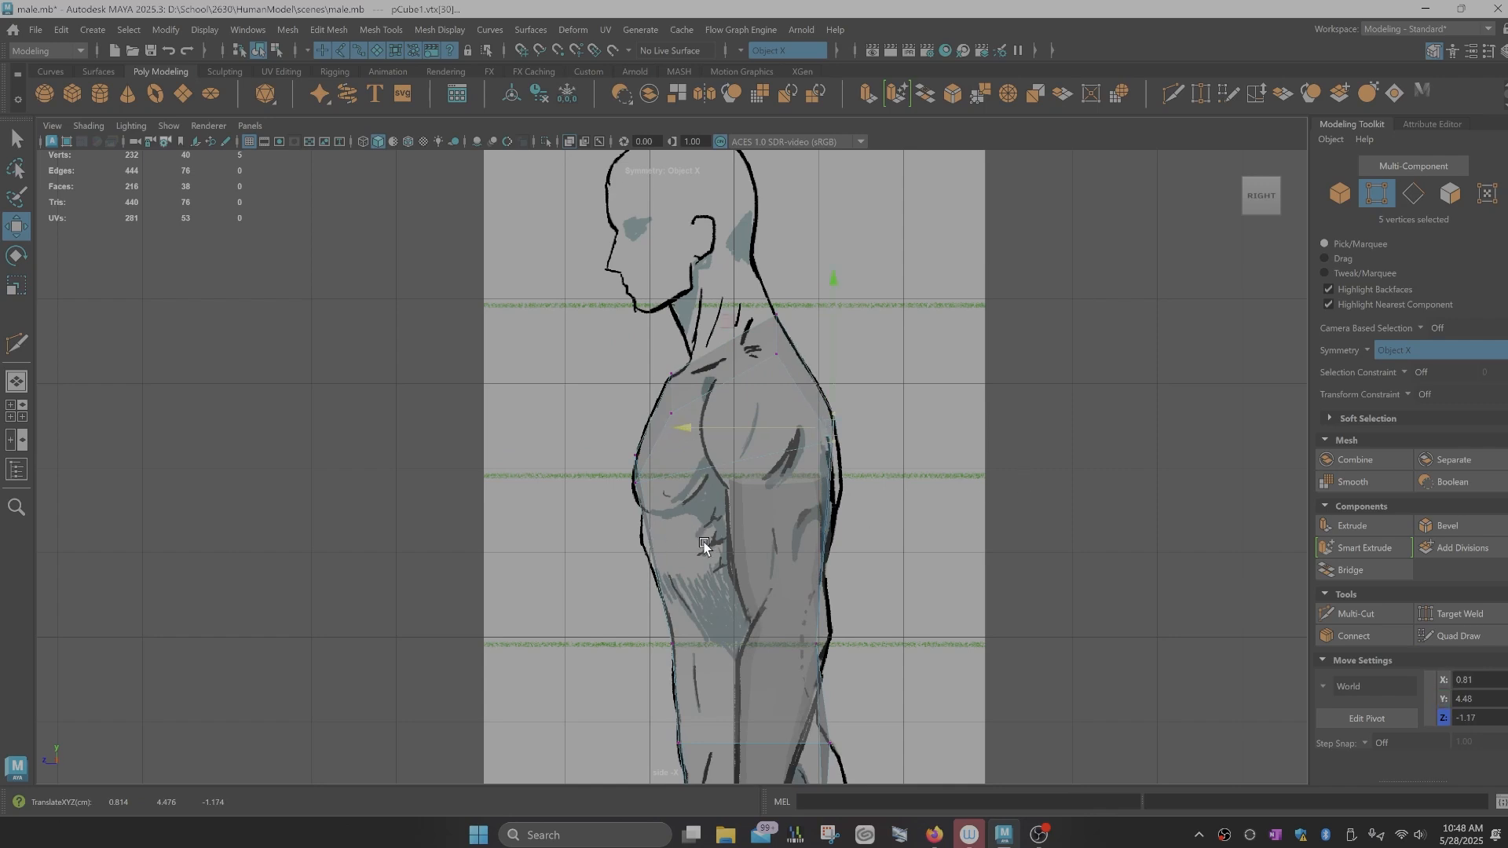
Step: Insert another edge loop between the chest loop and the waist, and scale it along Z to match the side outline
{"action": "key", "text": "ctrl+shift+x"}
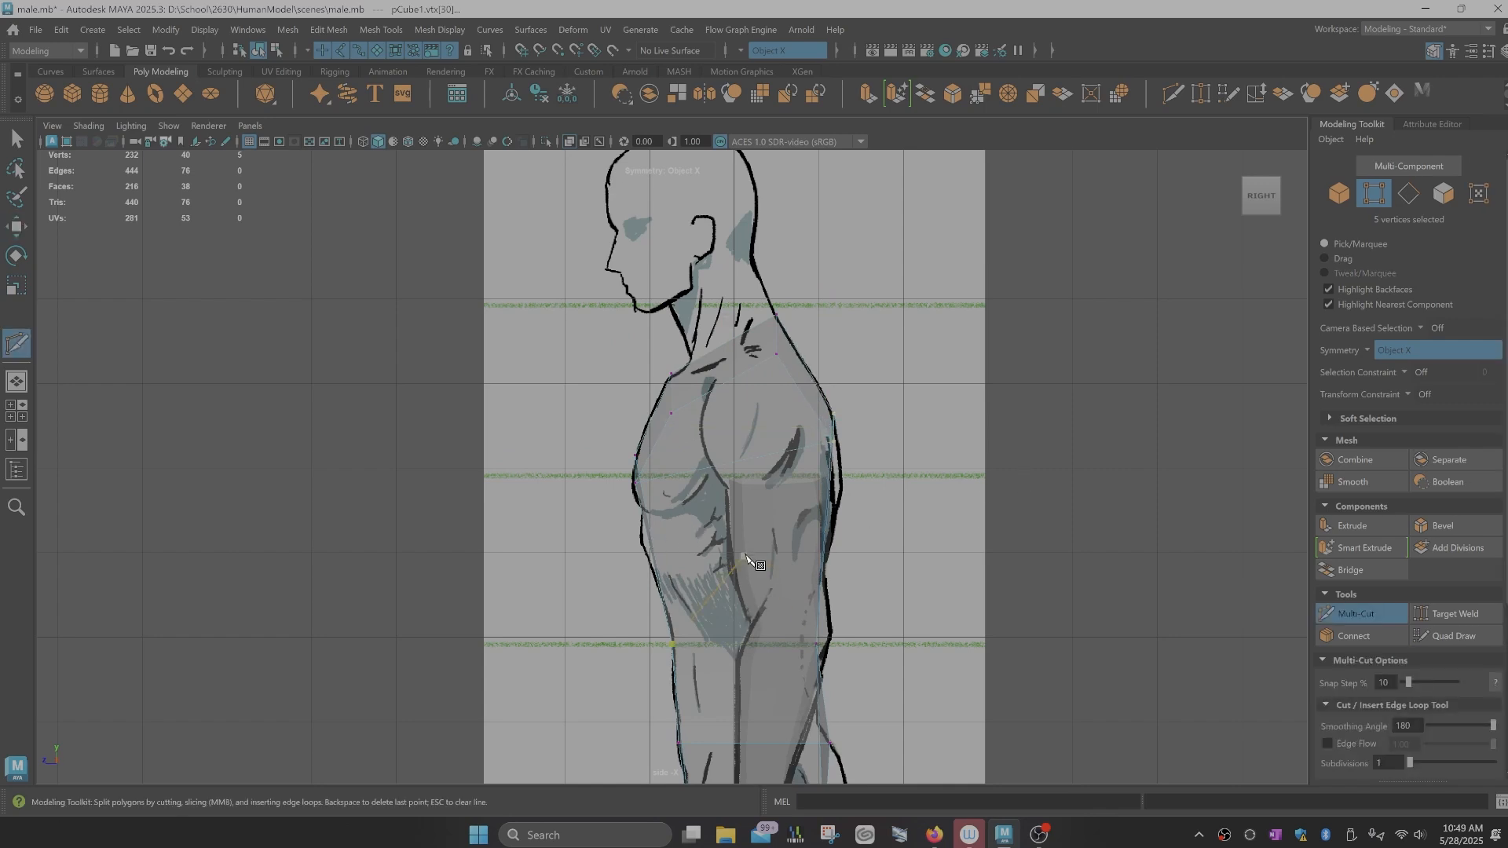
{"action": "left_click", "coordinate": [815, 535], "text": "ctrl"}
{"action": "key", "text": "q"}
{"action": "left_click_drag", "start_coordinate": [634, 525], "coordinate": [587, 542]}
{"action": "key", "text": "r"}
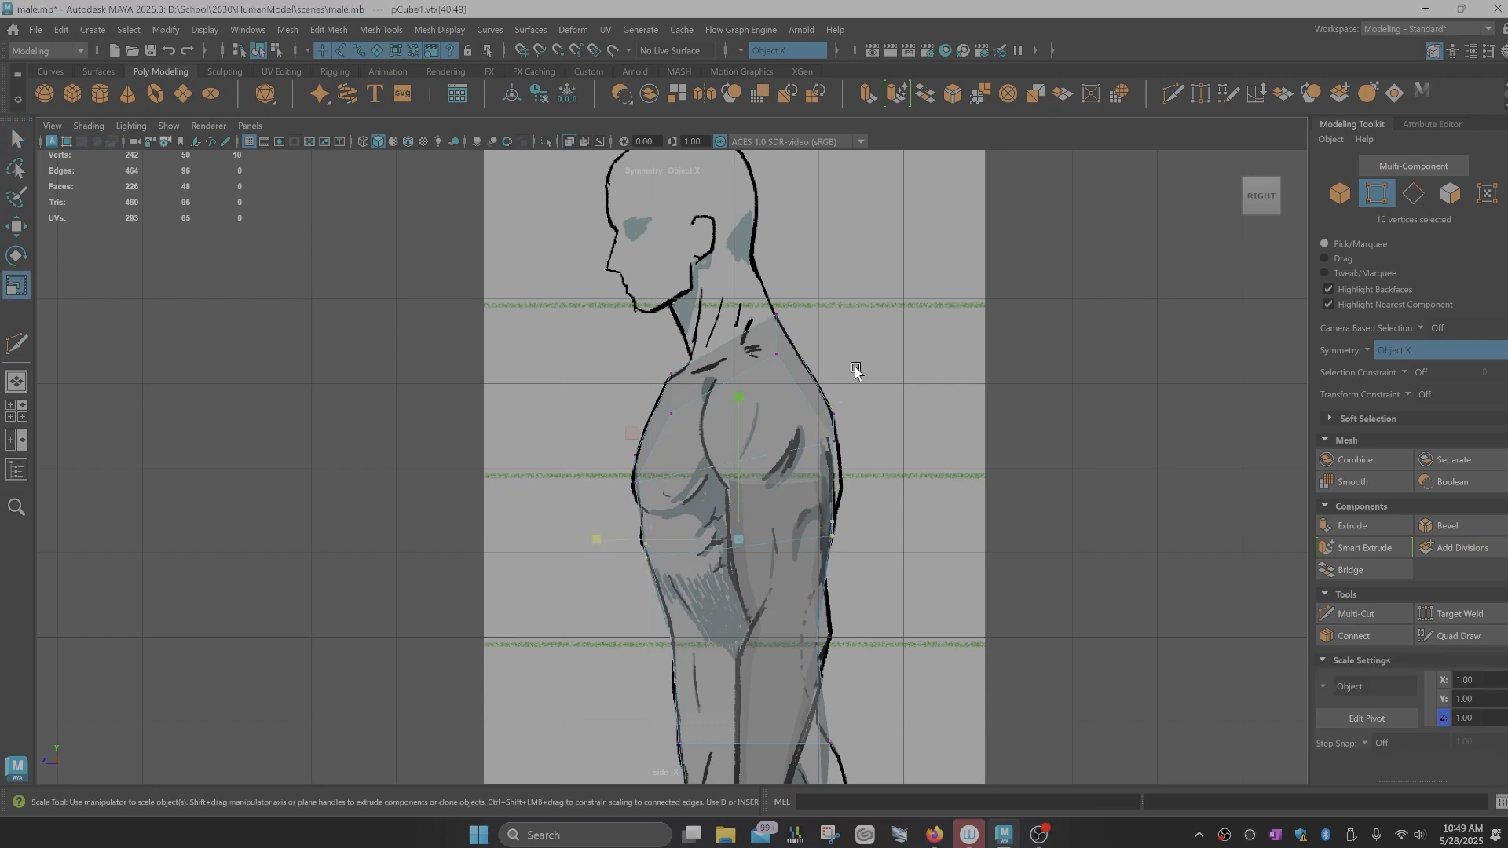
Step: In the perspective view, select the torso's front vertices from chest to hips and narrow them symmetrically by moving inward to about X 0.84
{"action": "key", "text": "space"}
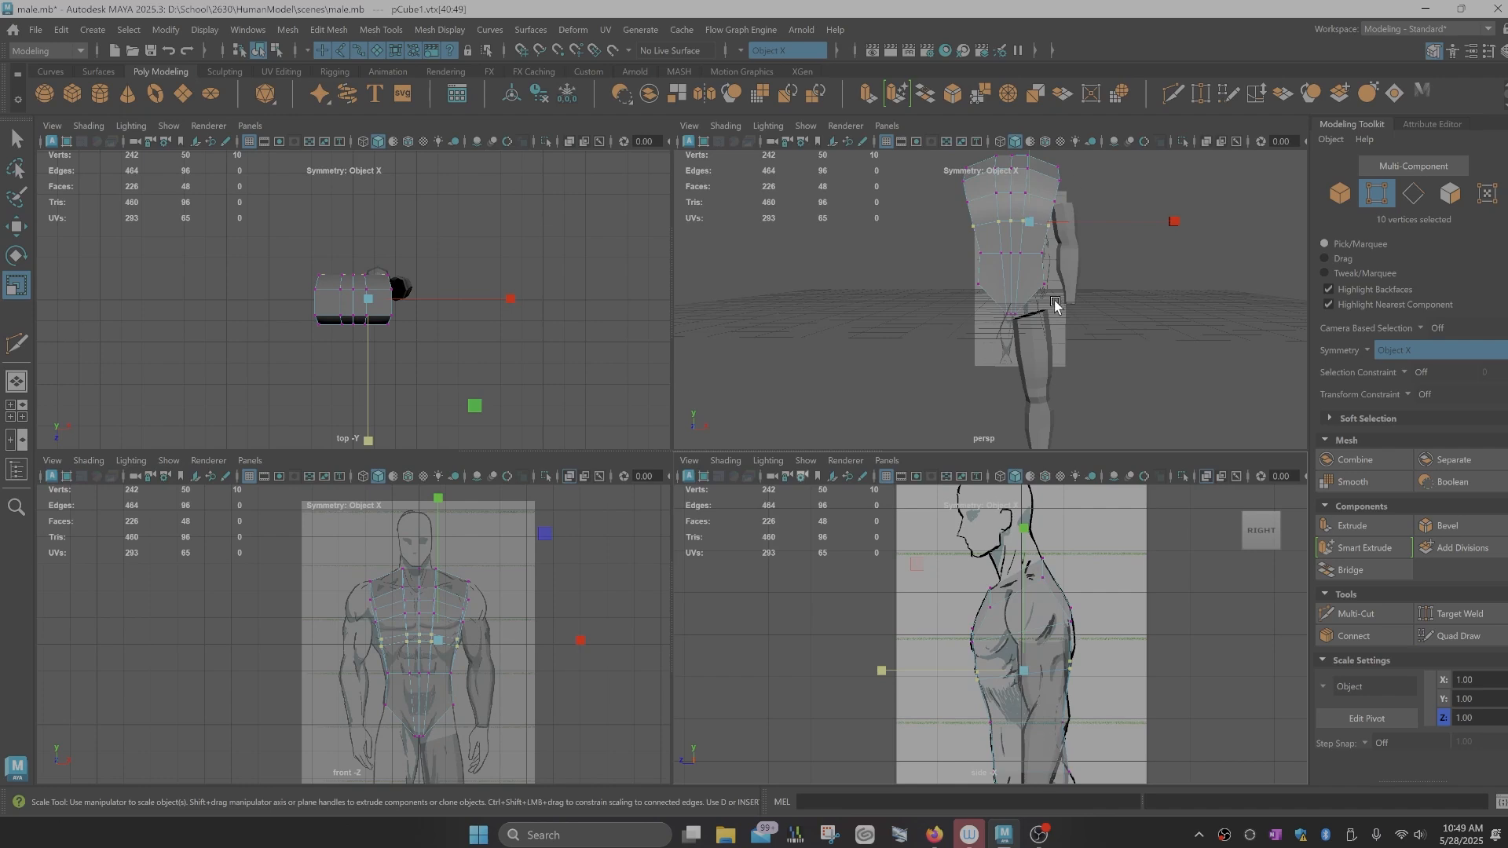
{"action": "left_click_drag", "start_coordinate": [1068, 294], "coordinate": [1050, 364], "text": "alt"}
{"action": "key", "text": "space"}
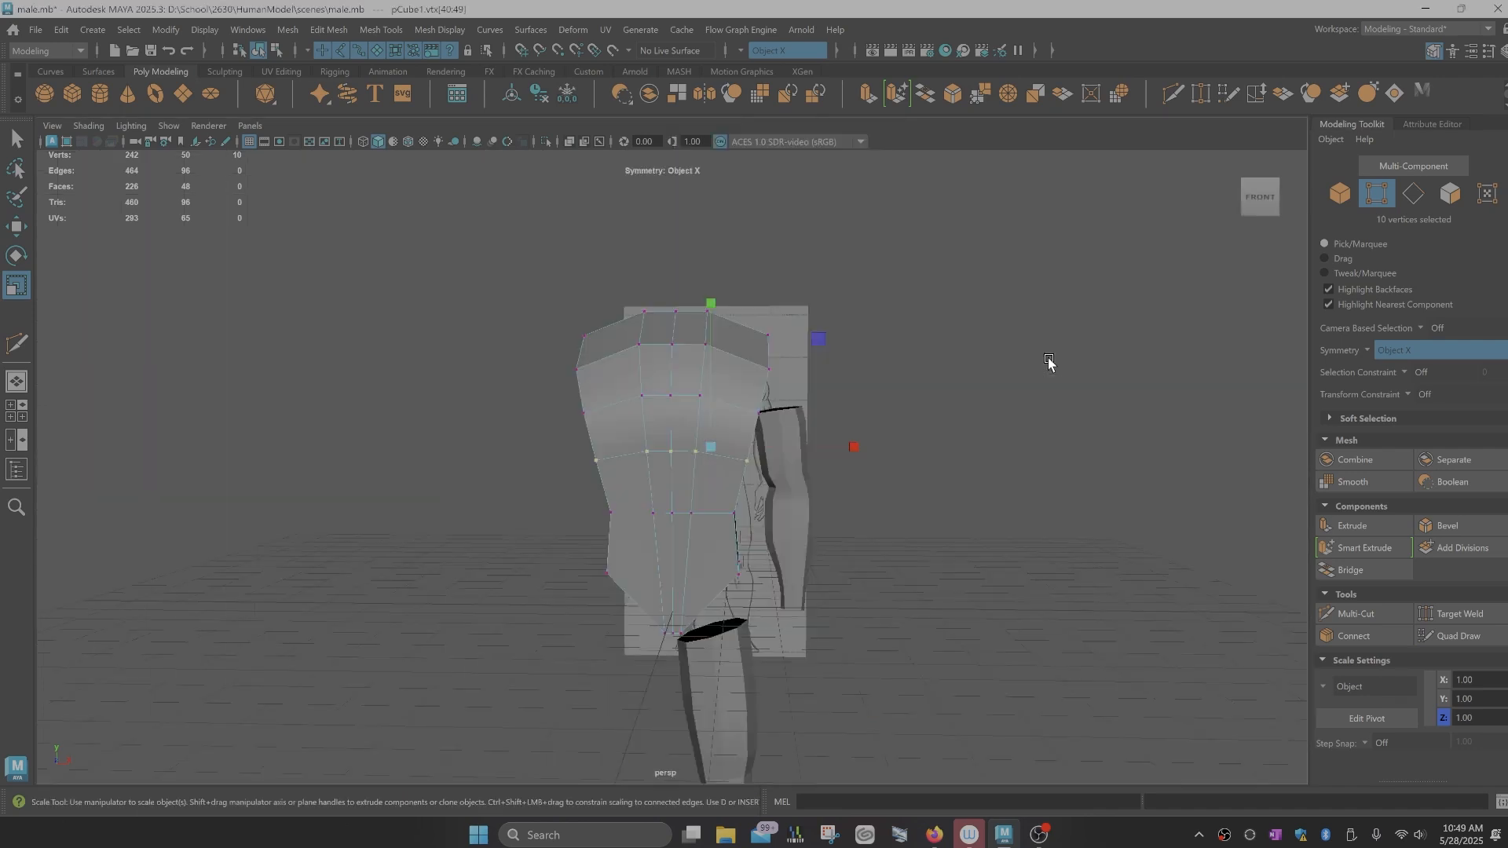
{"action": "mouse_move", "coordinate": [847, 464]}
{"action": "left_mouse_down", "text": "alt"}
{"action": "mouse_move", "coordinate": [899, 472]}
{"action": "mouse_move", "coordinate": [875, 438]}
{"action": "mouse_move", "coordinate": [856, 472]}
{"action": "mouse_move", "coordinate": [864, 491]}
{"action": "mouse_move", "coordinate": [1037, 477]}
{"action": "mouse_move", "coordinate": [888, 461]}
{"action": "mouse_move", "coordinate": [865, 475]}
{"action": "left_mouse_up", "text": "alt"}
{"action": "left_click_drag", "start_coordinate": [610, 410], "coordinate": [639, 428], "text": "alt"}
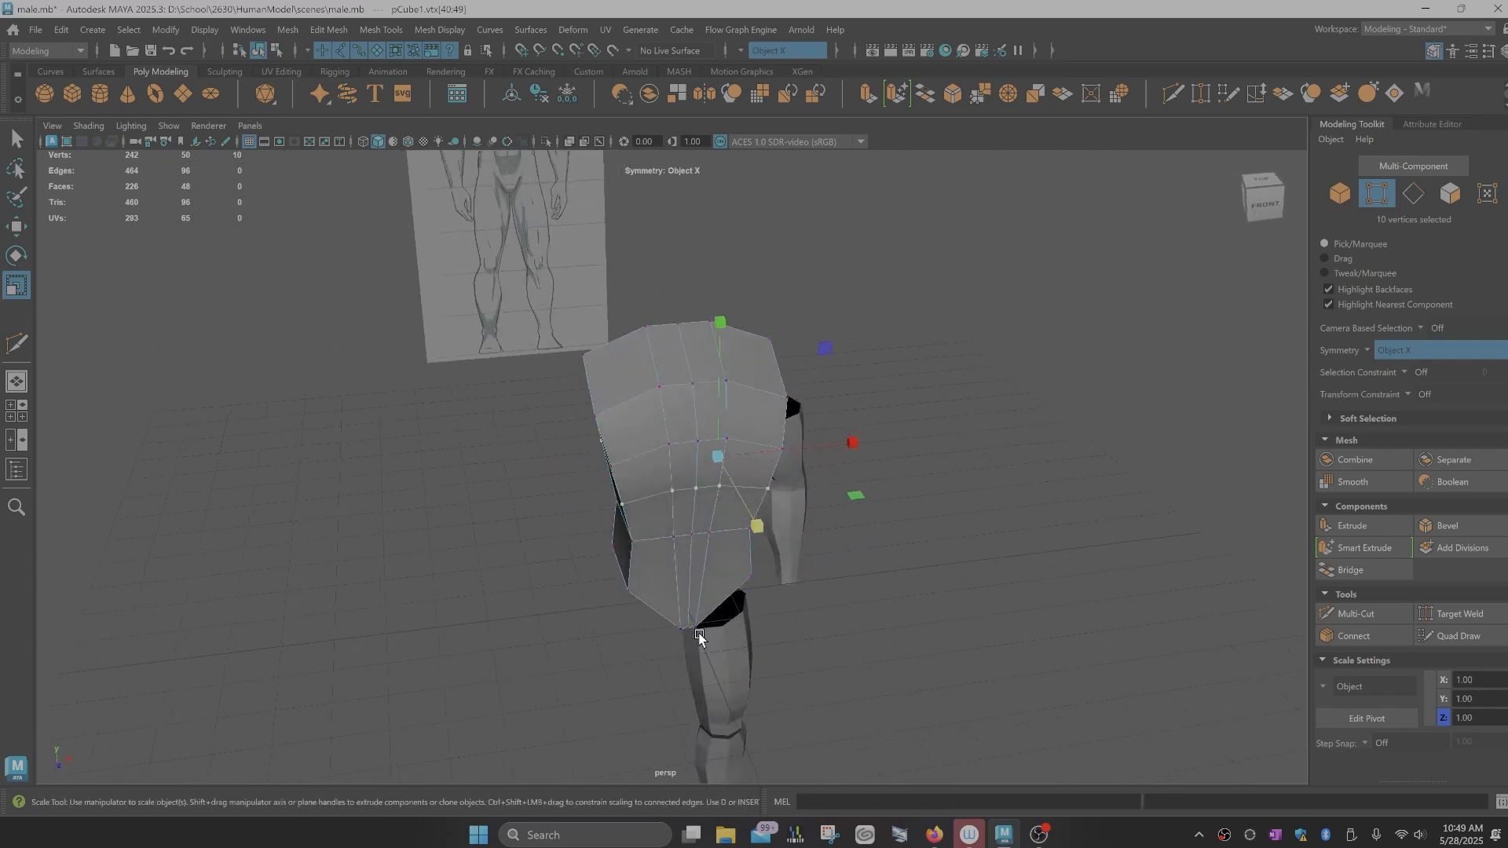
{"action": "left_click_drag", "start_coordinate": [696, 634], "coordinate": [778, 616], "text": "alt"}
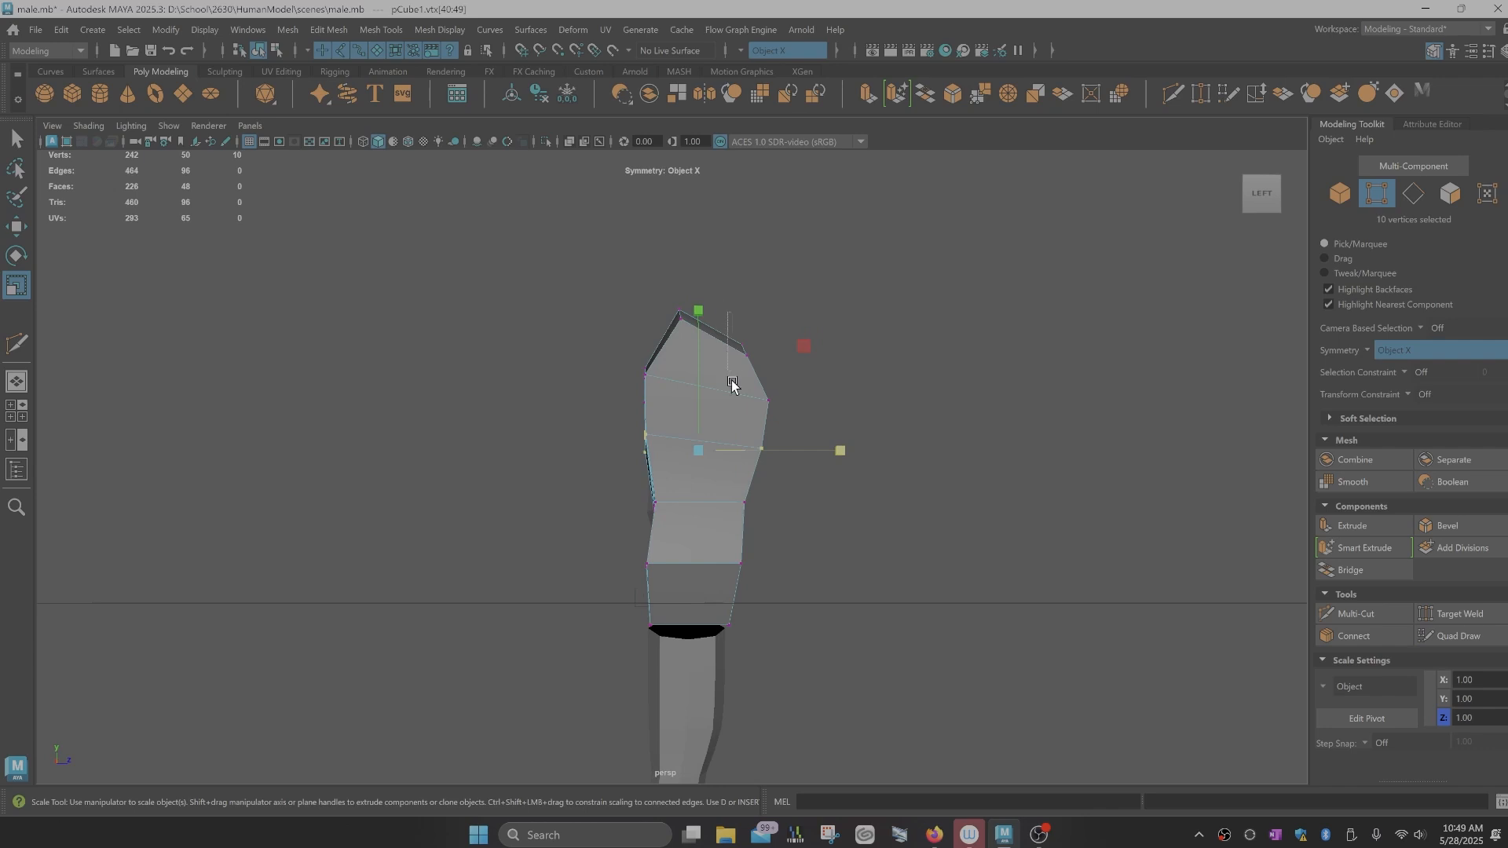
{"action": "left_click_drag", "start_coordinate": [783, 547], "coordinate": [805, 585]}
{"action": "left_click_drag", "start_coordinate": [926, 646], "coordinate": [824, 663], "text": "alt"}
{"action": "left_click_drag", "start_coordinate": [854, 513], "coordinate": [838, 511]}
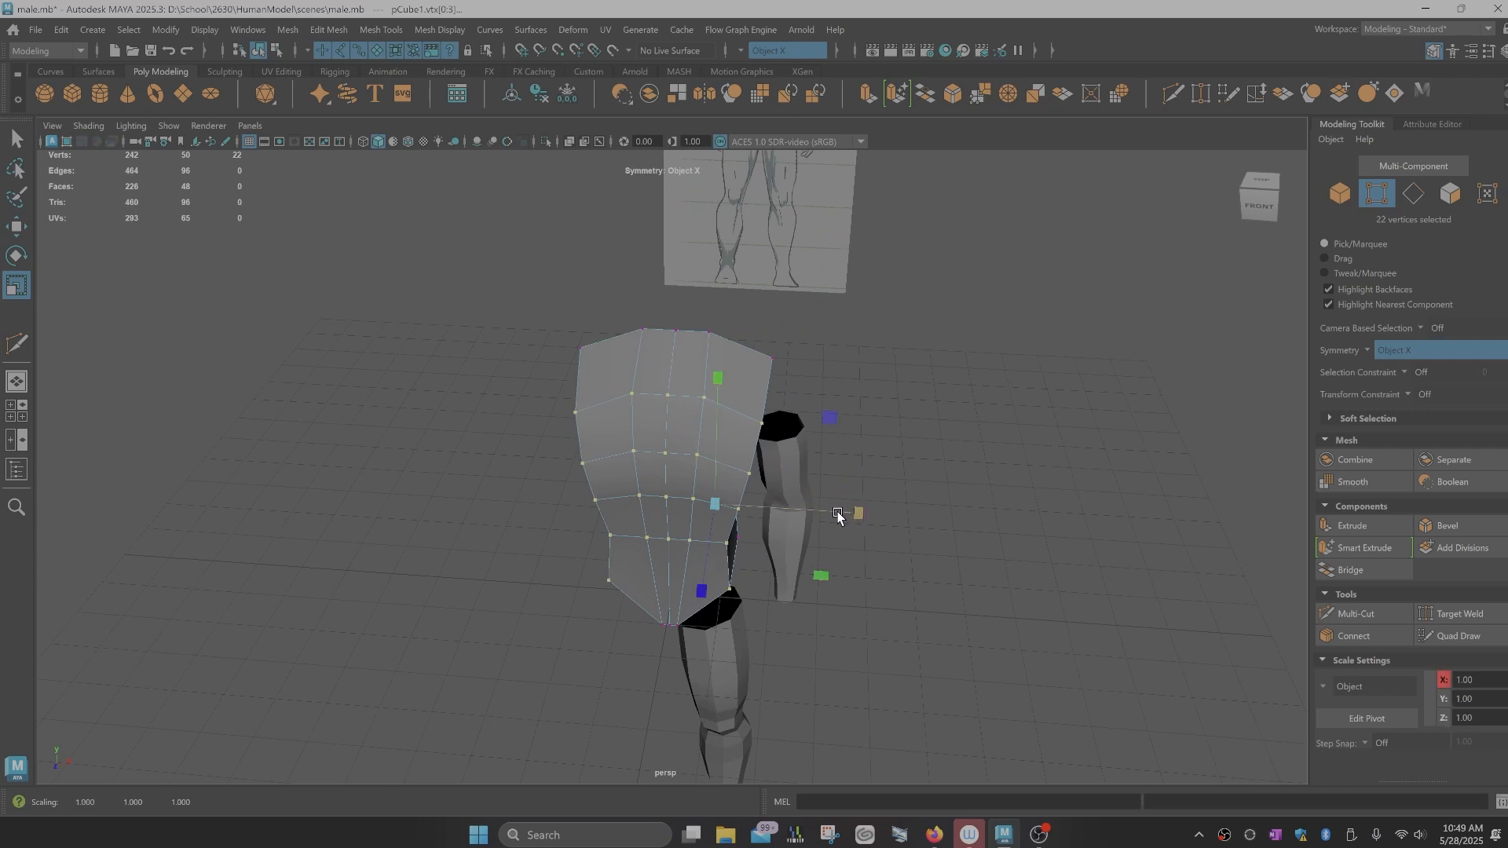
{"action": "key", "text": "w"}
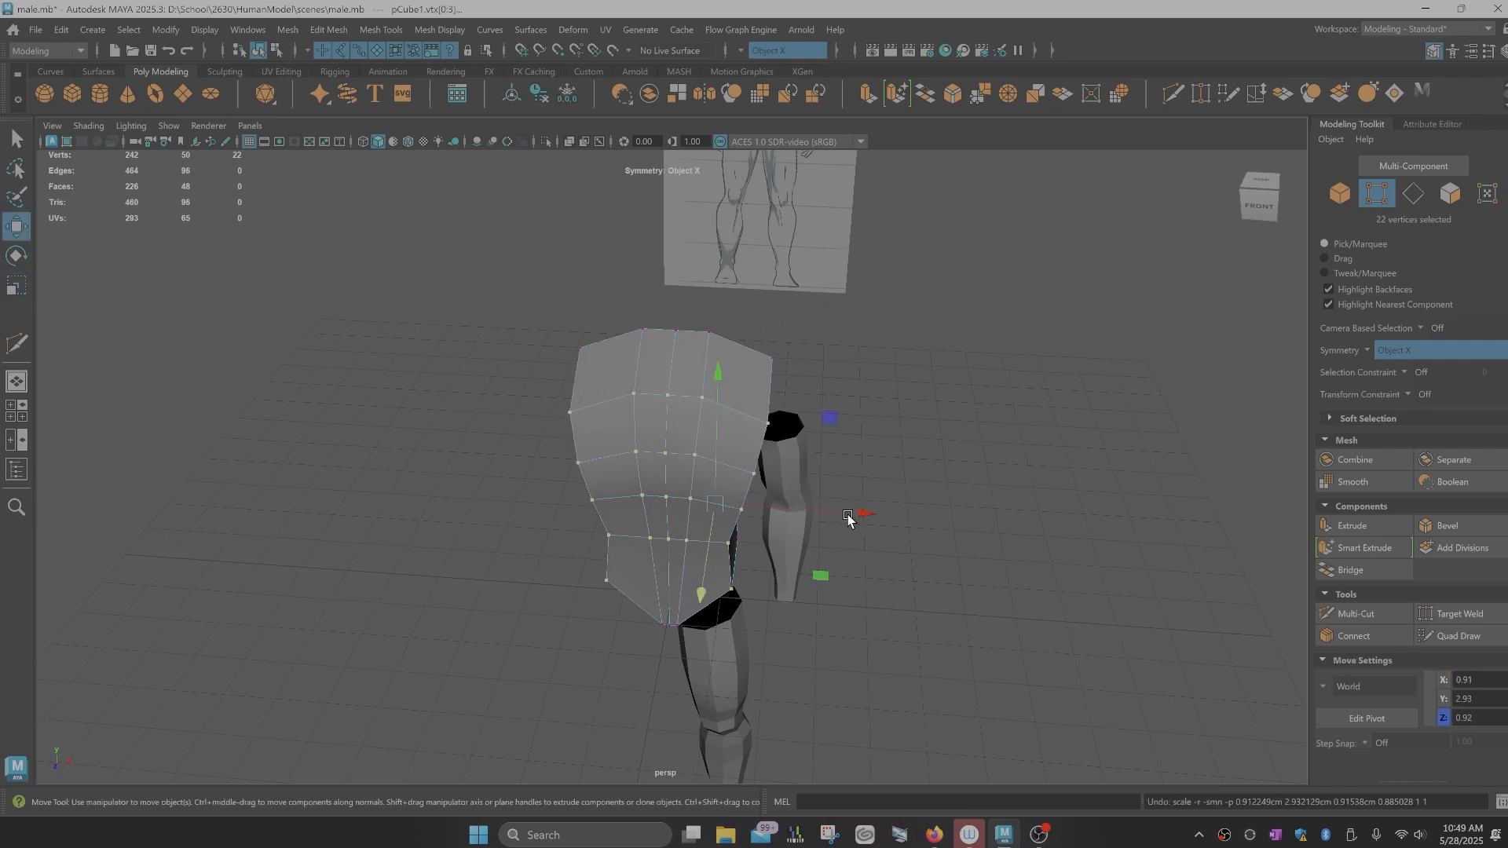
{"action": "left_click_drag", "start_coordinate": [866, 515], "coordinate": [871, 564]}
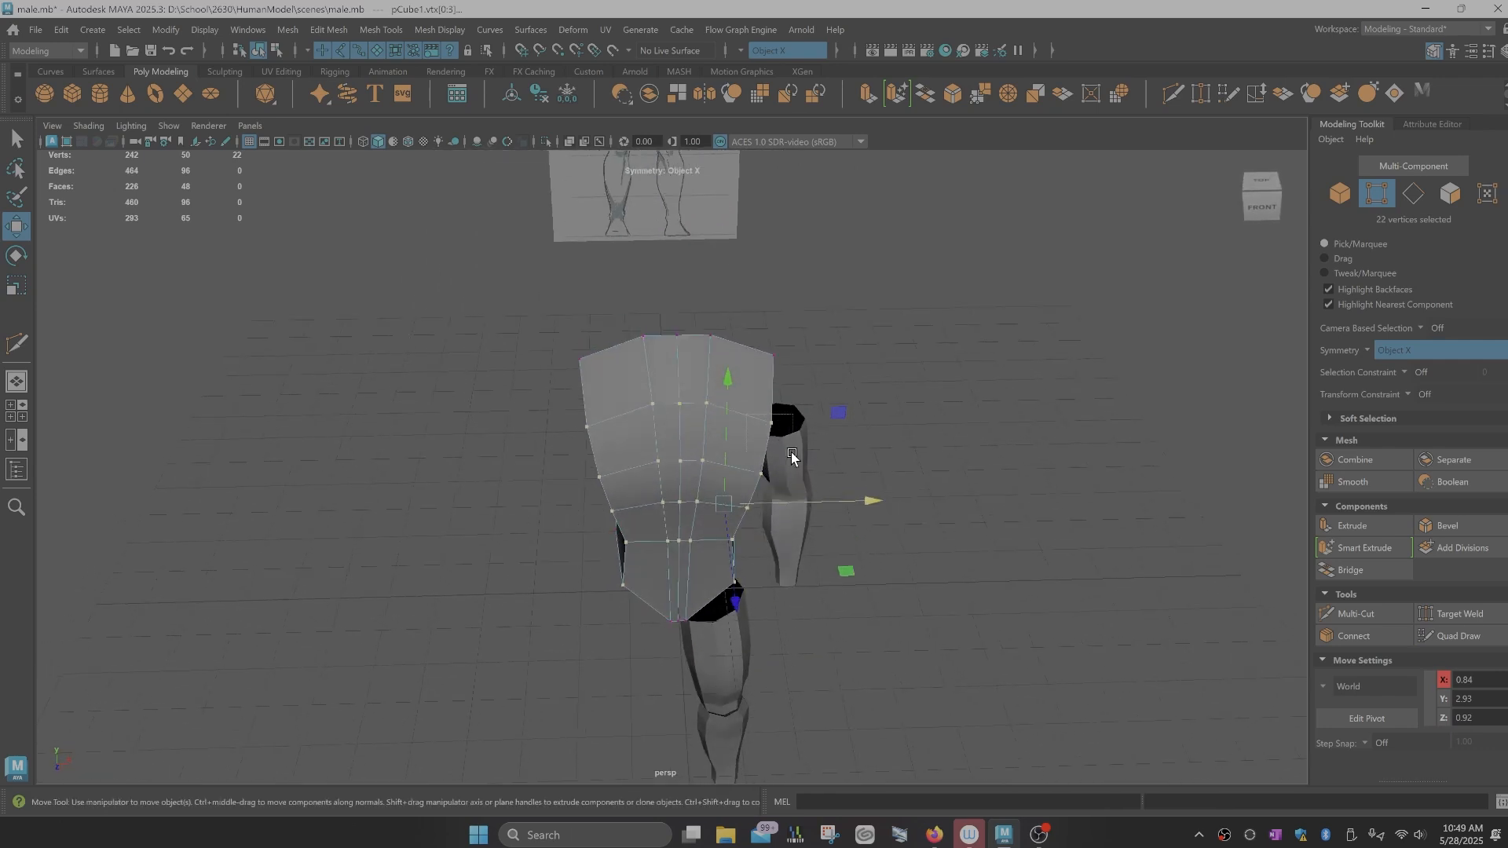
Step: Select the torso's front side vertices from the chest to just above the waist and move them symmetrically inward to about X 1.27
{"action": "left_click", "coordinate": [739, 540]}
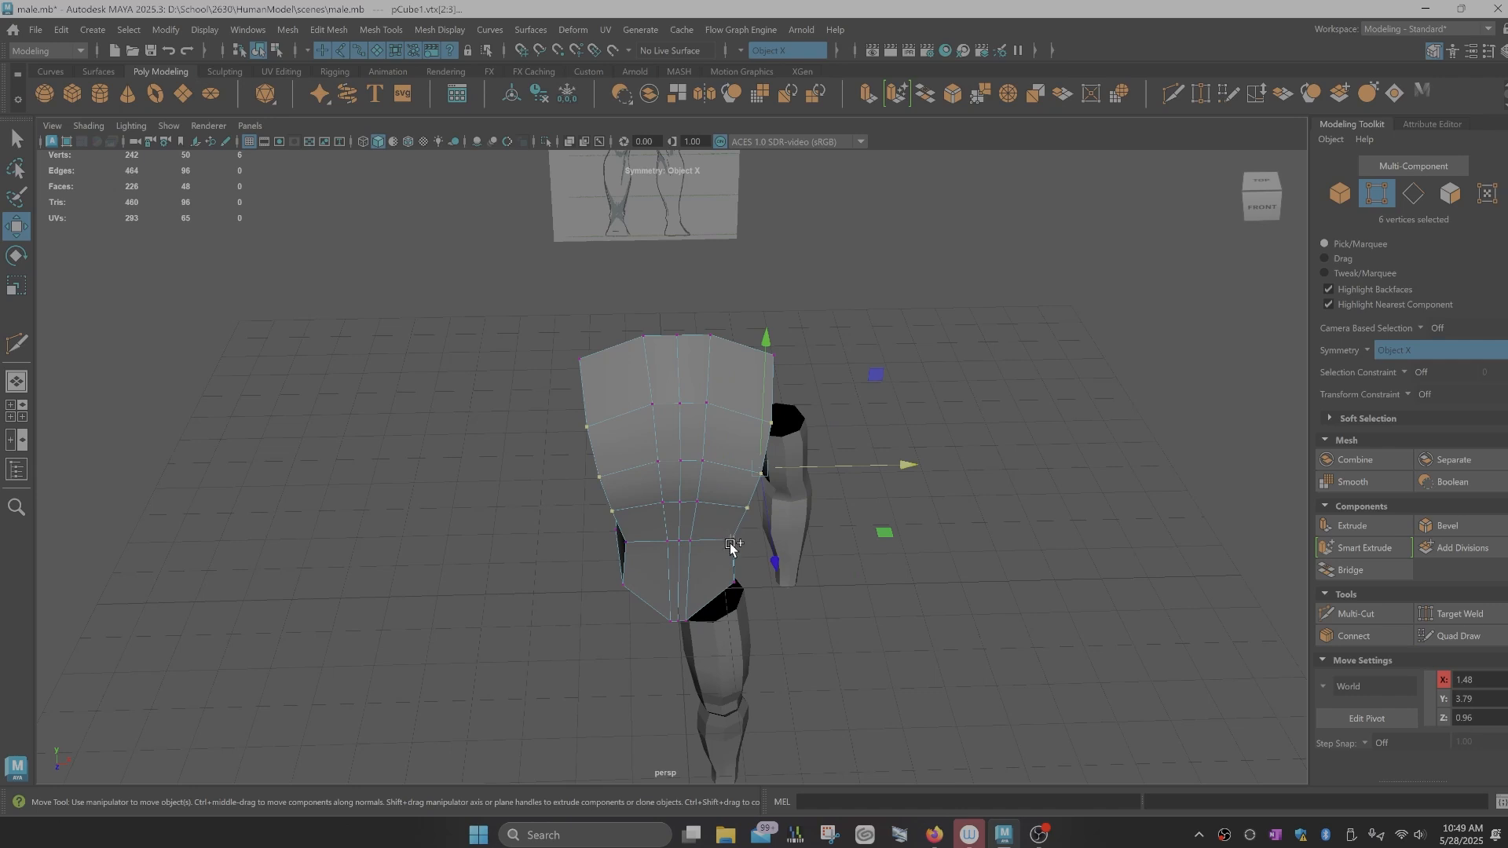
{"action": "left_click", "coordinate": [733, 543], "text": "shift"}
{"action": "left_click_drag", "start_coordinate": [911, 495], "coordinate": [799, 477]}
{"action": "left_click", "coordinate": [729, 543]}
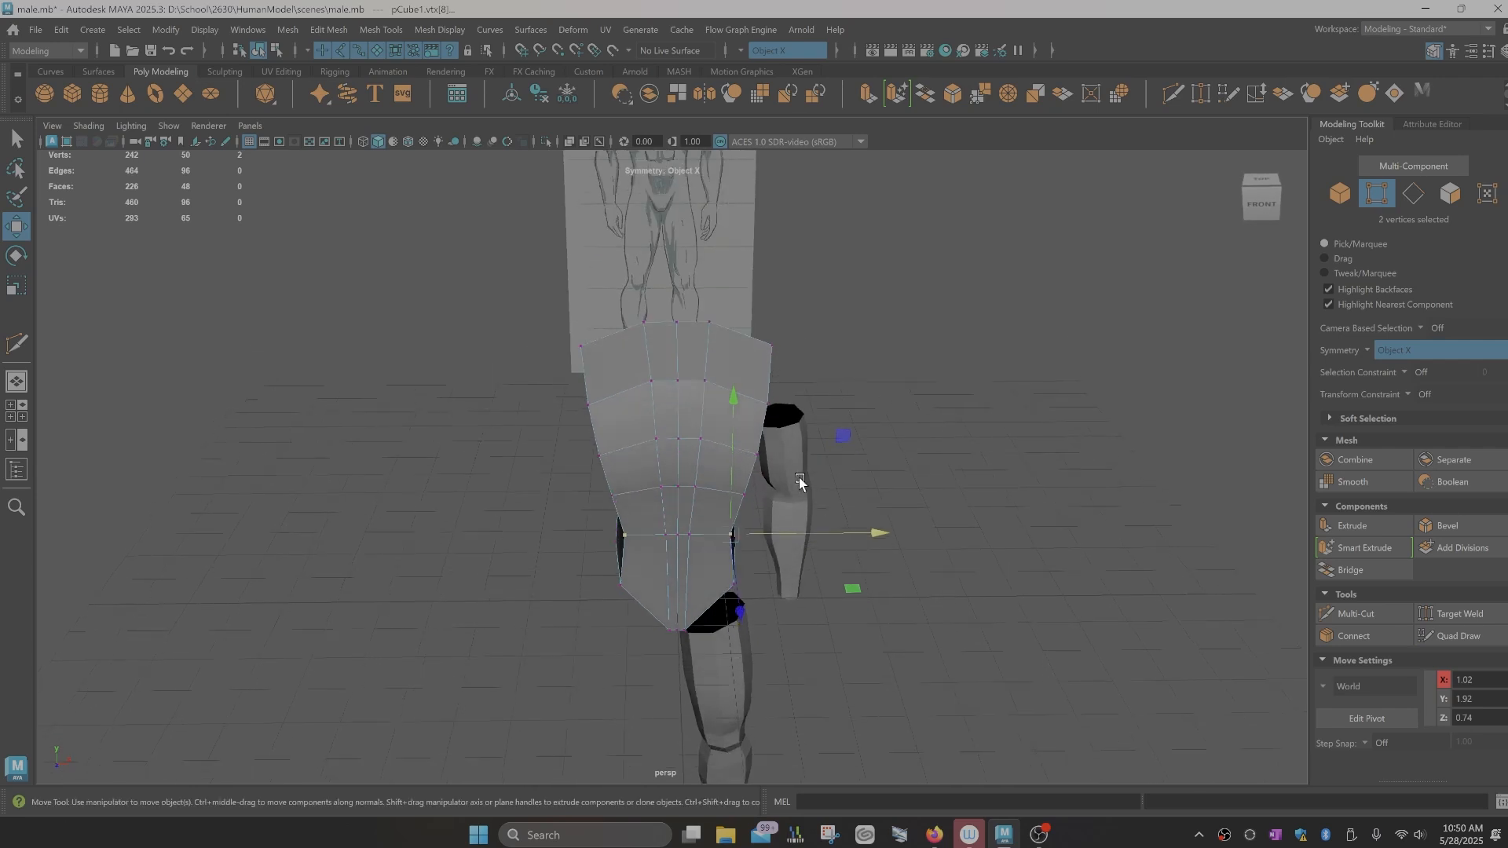
{"action": "left_click", "coordinate": [778, 420]}
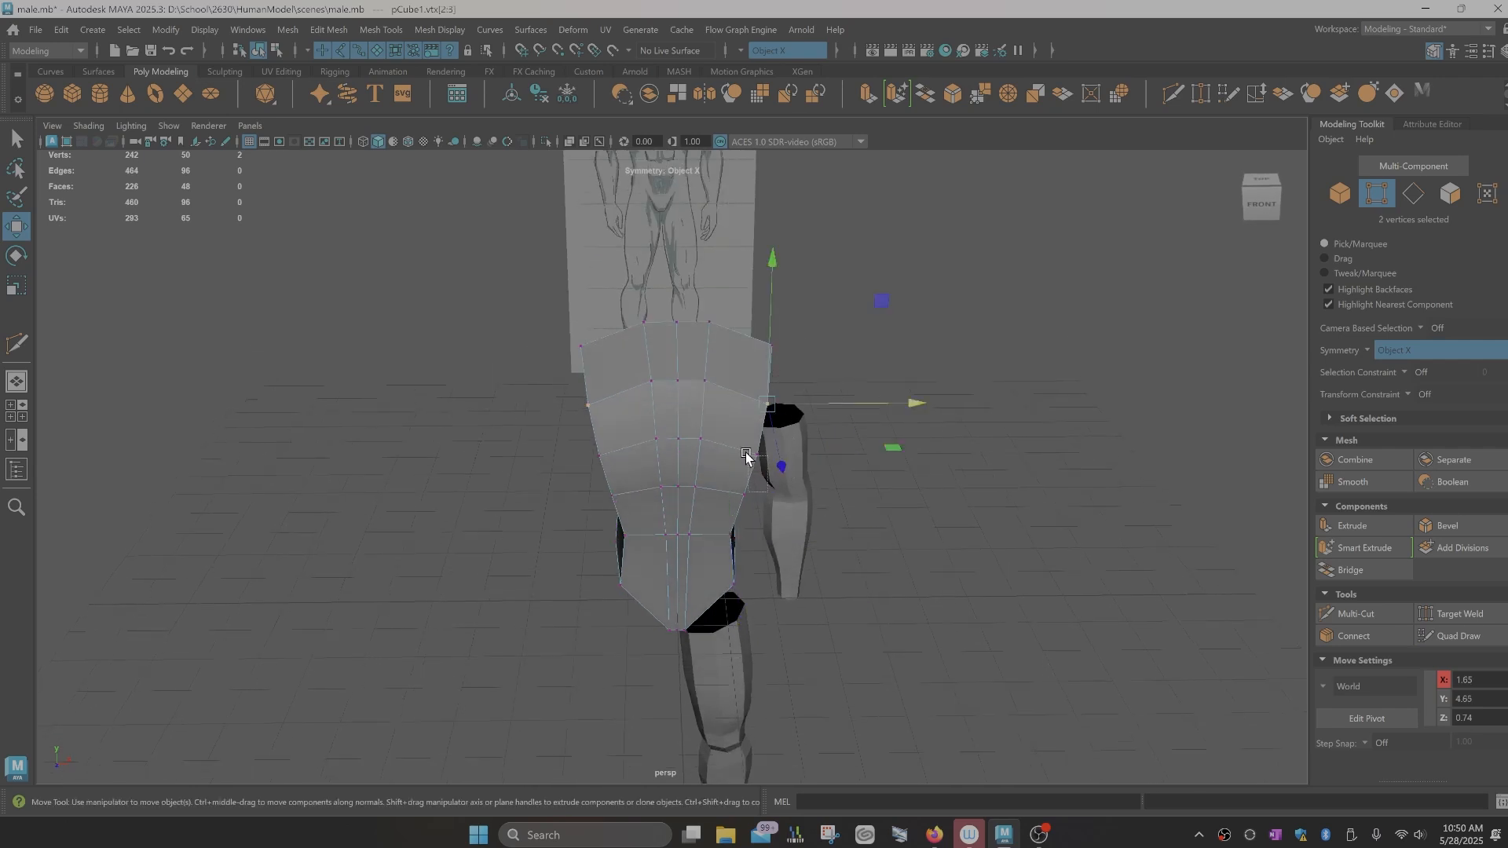
{"action": "left_click", "coordinate": [748, 456], "text": "shift"}
{"action": "left_click", "coordinate": [736, 489], "text": "shift"}
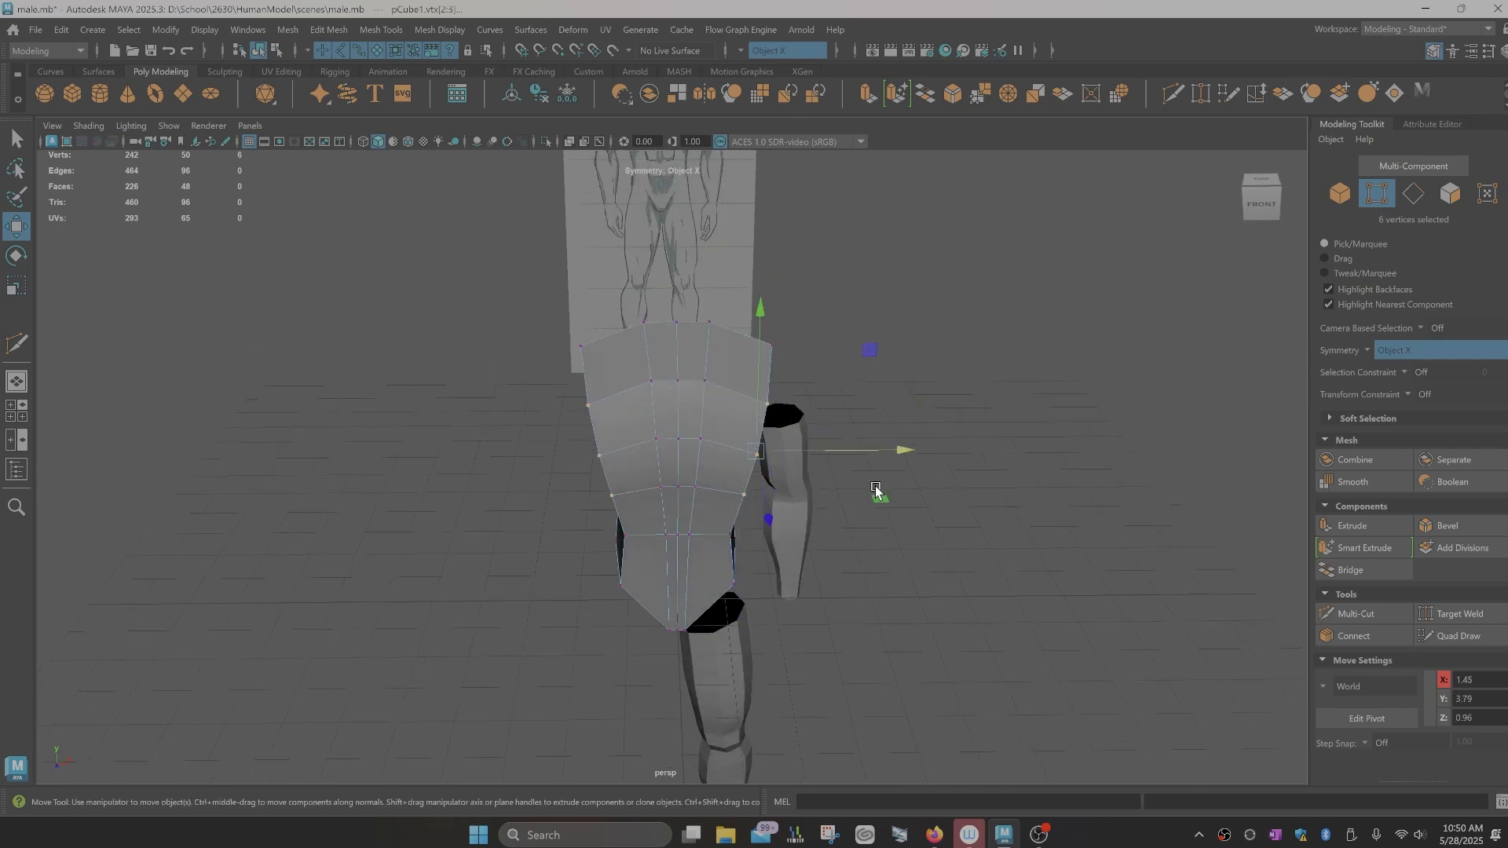
{"action": "left_click_drag", "start_coordinate": [906, 456], "coordinate": [978, 535]}
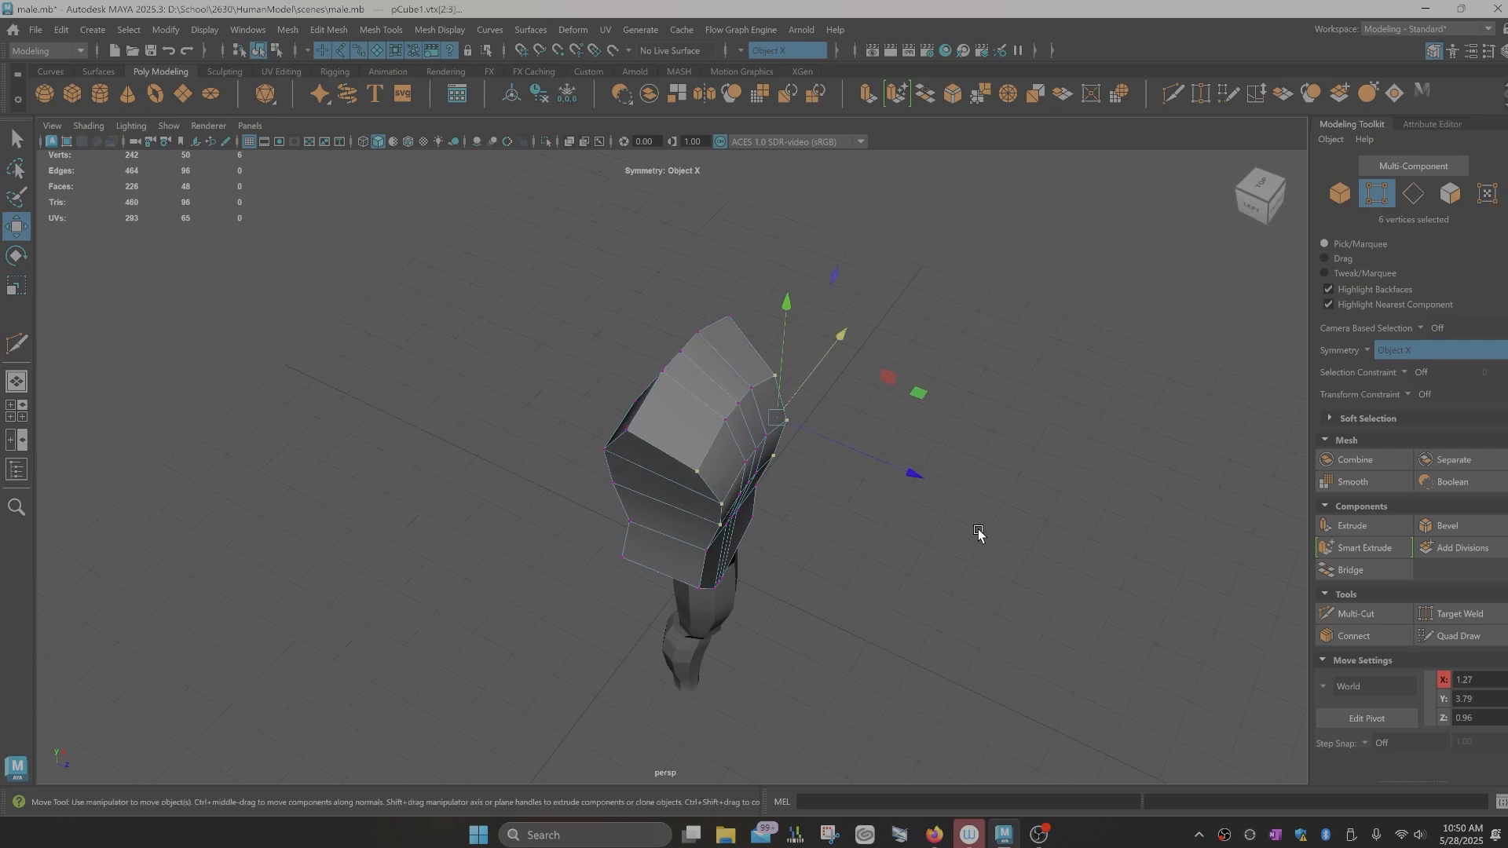
Step: Move the selected front side vertices back along Z, and spread the inner front pair above the waist to about X -0.39
{"action": "left_click_drag", "start_coordinate": [878, 535], "coordinate": [871, 539], "text": "alt"}
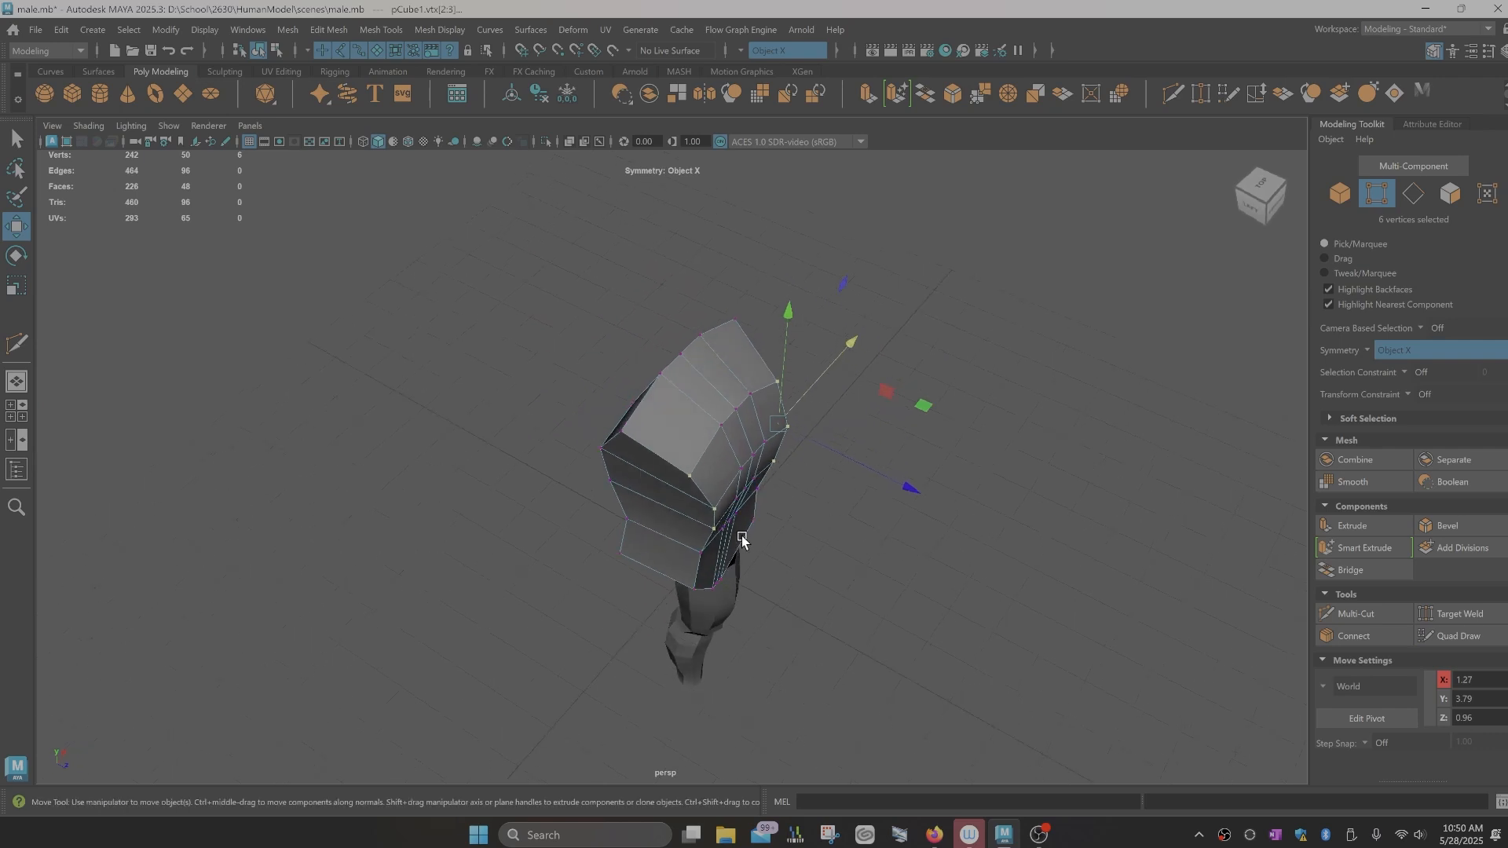
{"action": "left_click_drag", "start_coordinate": [743, 540], "coordinate": [717, 597], "text": "alt"}
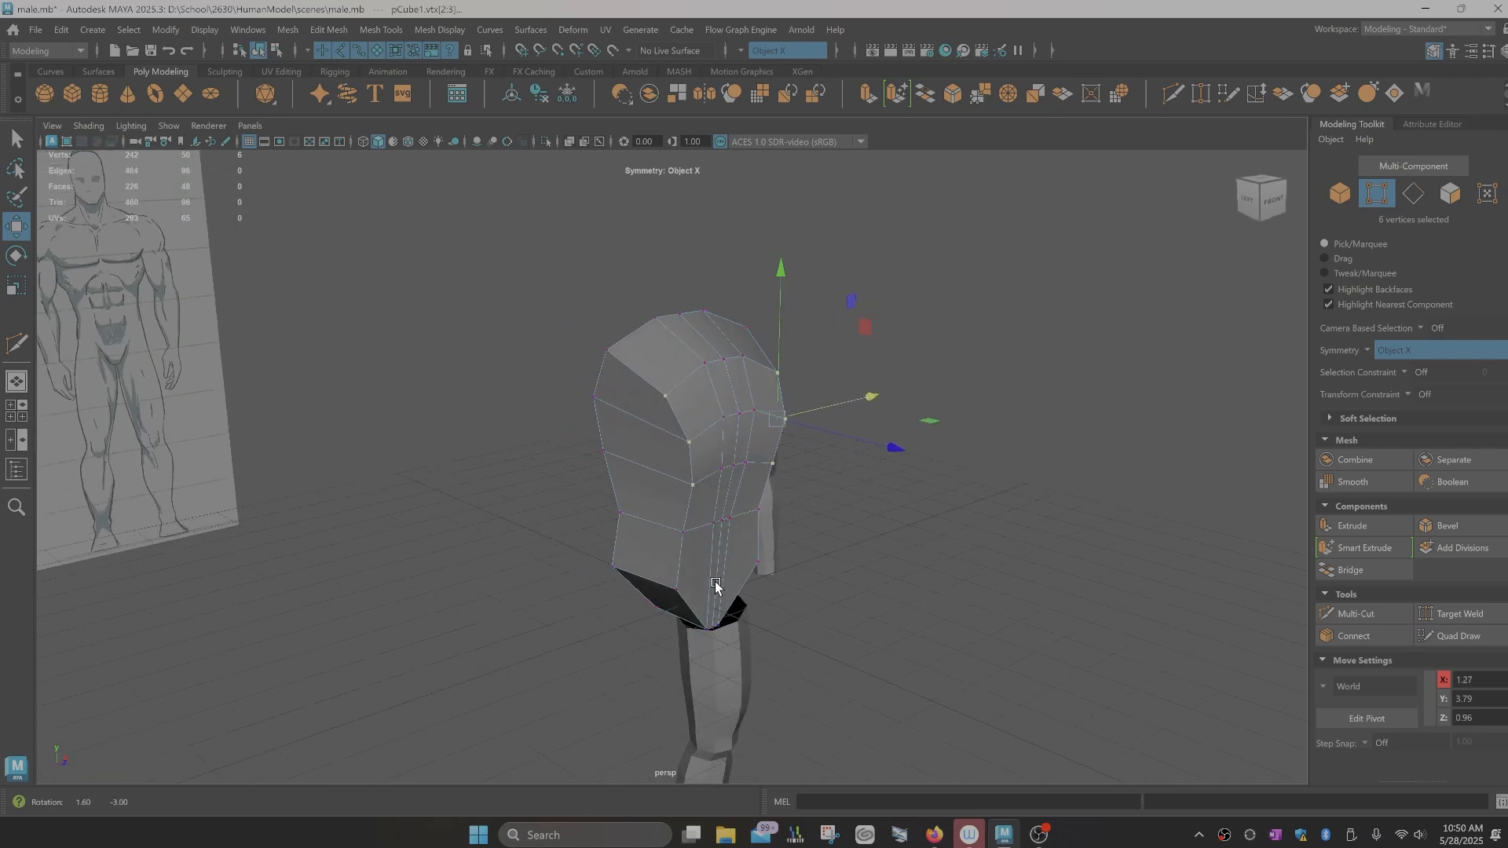
{"action": "left_click_drag", "start_coordinate": [734, 448], "coordinate": [739, 469], "text": "alt"}
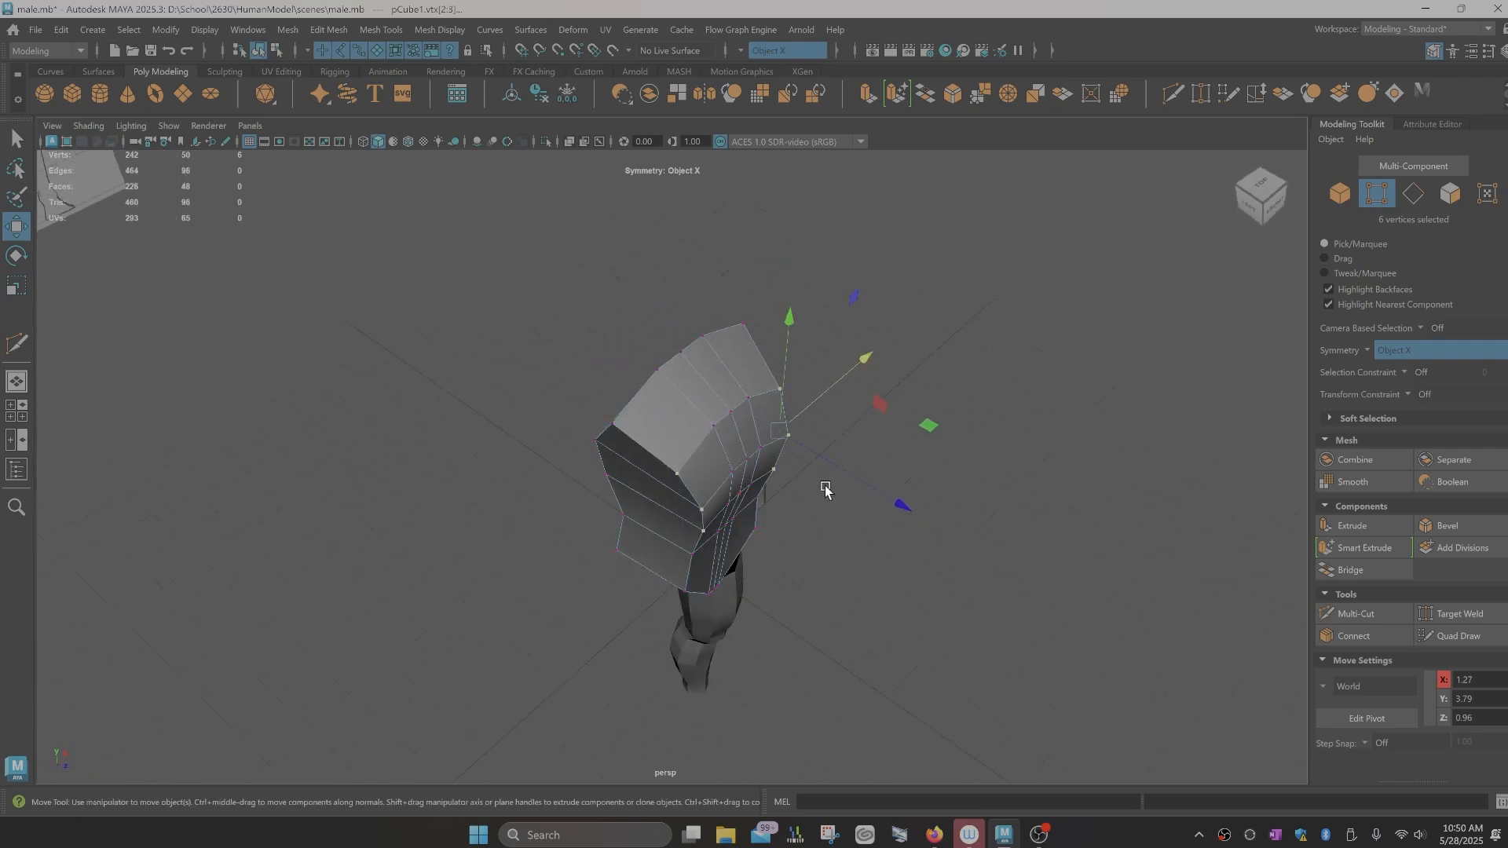
{"action": "left_click_drag", "start_coordinate": [901, 505], "coordinate": [823, 559]}
{"action": "left_click", "coordinate": [693, 497]}
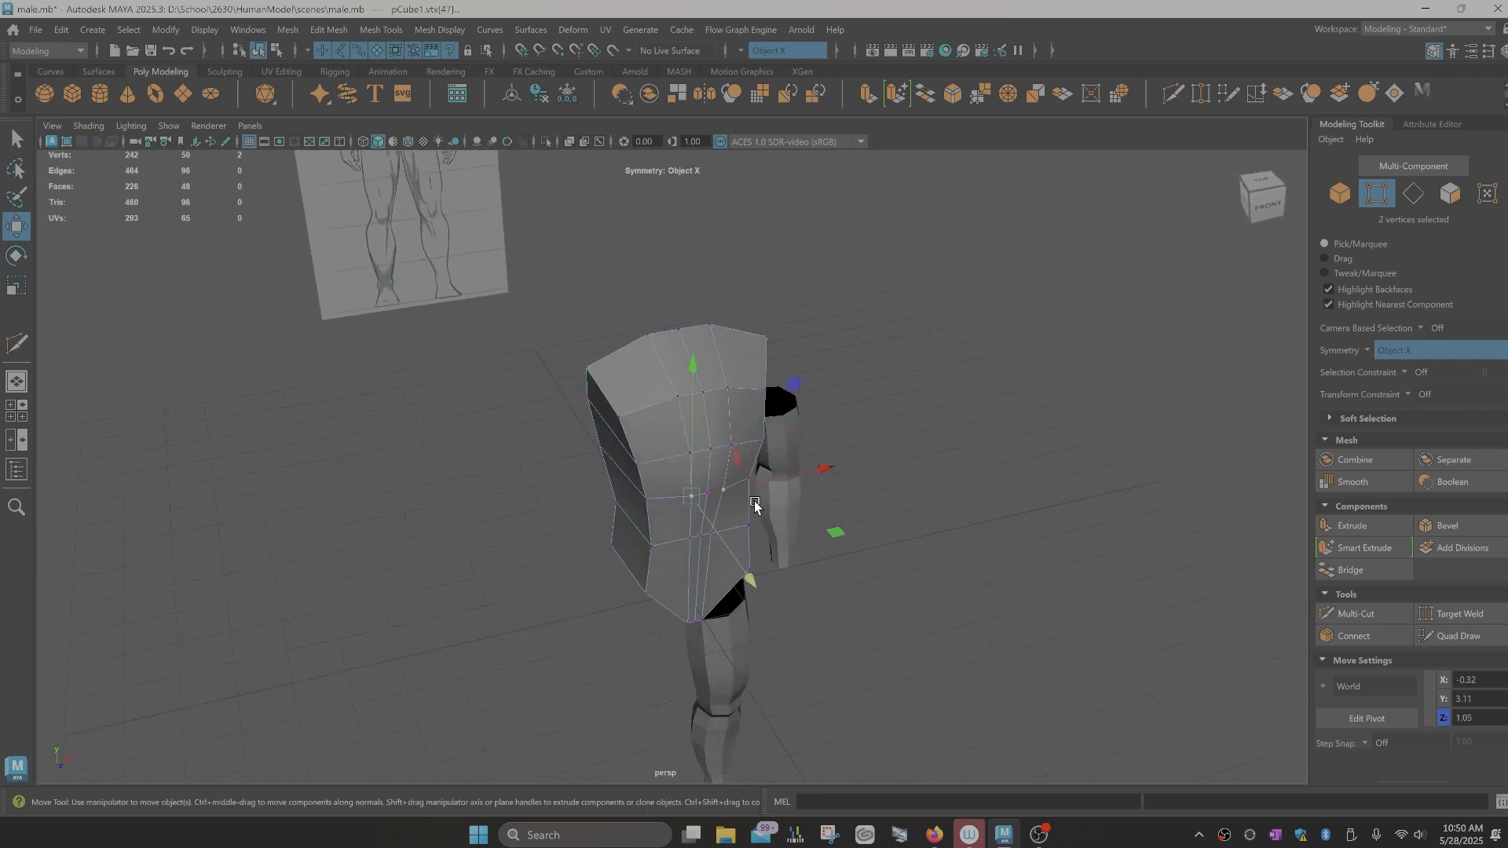
{"action": "left_click_drag", "start_coordinate": [828, 474], "coordinate": [817, 473]}
Step: Examine the torso's shape from the front and from slight angles, comparing it with the front reference sketch
{"action": "left_click_drag", "start_coordinate": [722, 469], "coordinate": [748, 541], "text": "alt"}
{"action": "scroll", "coordinate": [724, 532], "scroll_direction": "down", "scroll_amount": 2}
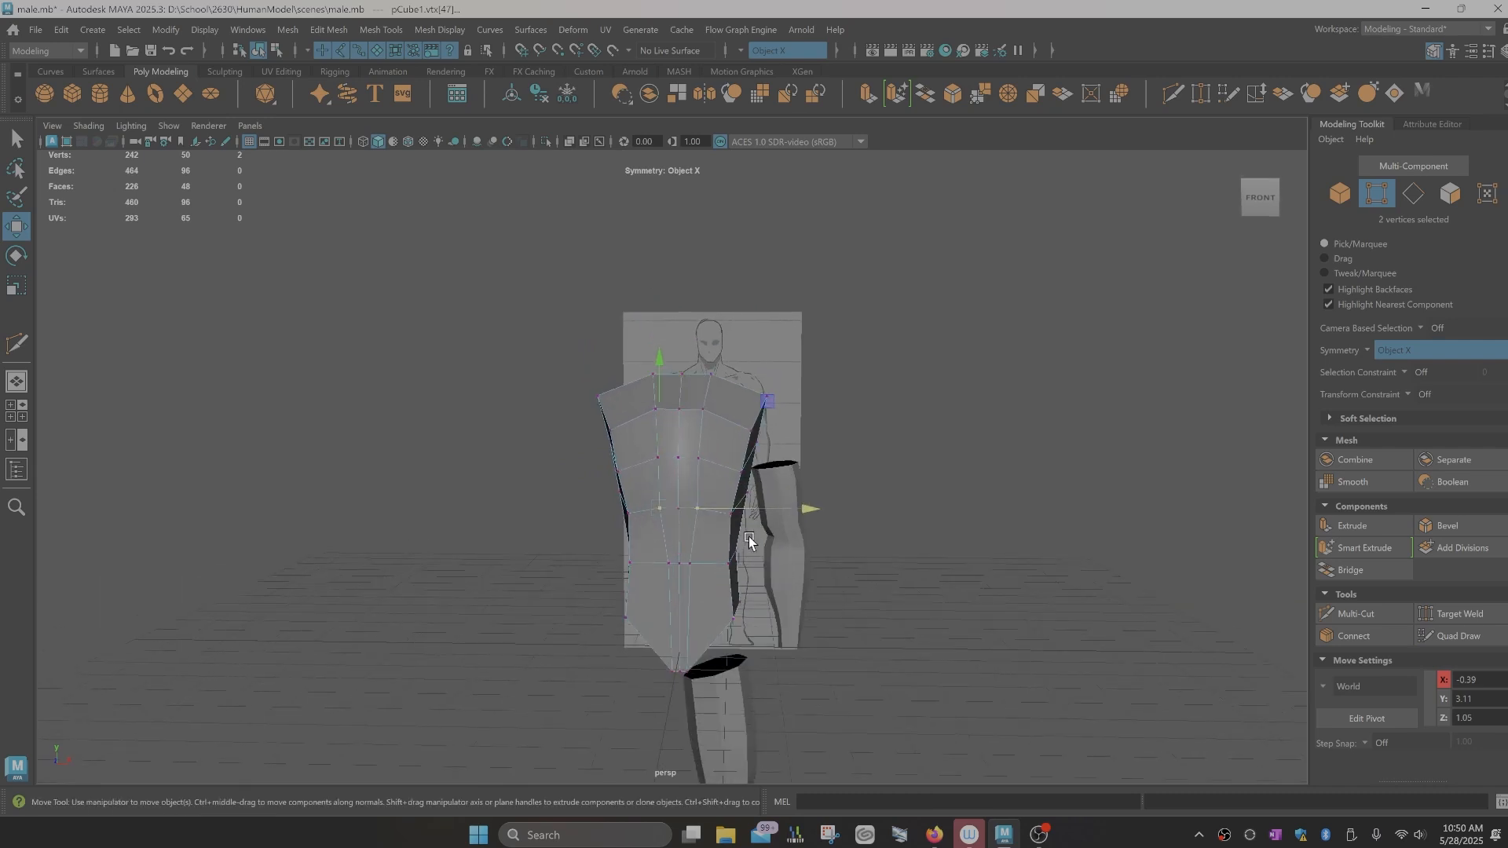
{"action": "scroll", "coordinate": [749, 538], "scroll_direction": "up", "scroll_amount": 1}
{"action": "middle_click_drag", "start_coordinate": [741, 478], "coordinate": [680, 495], "text": "alt"}
{"action": "scroll", "coordinate": [682, 487], "scroll_direction": "up", "scroll_amount": 6}
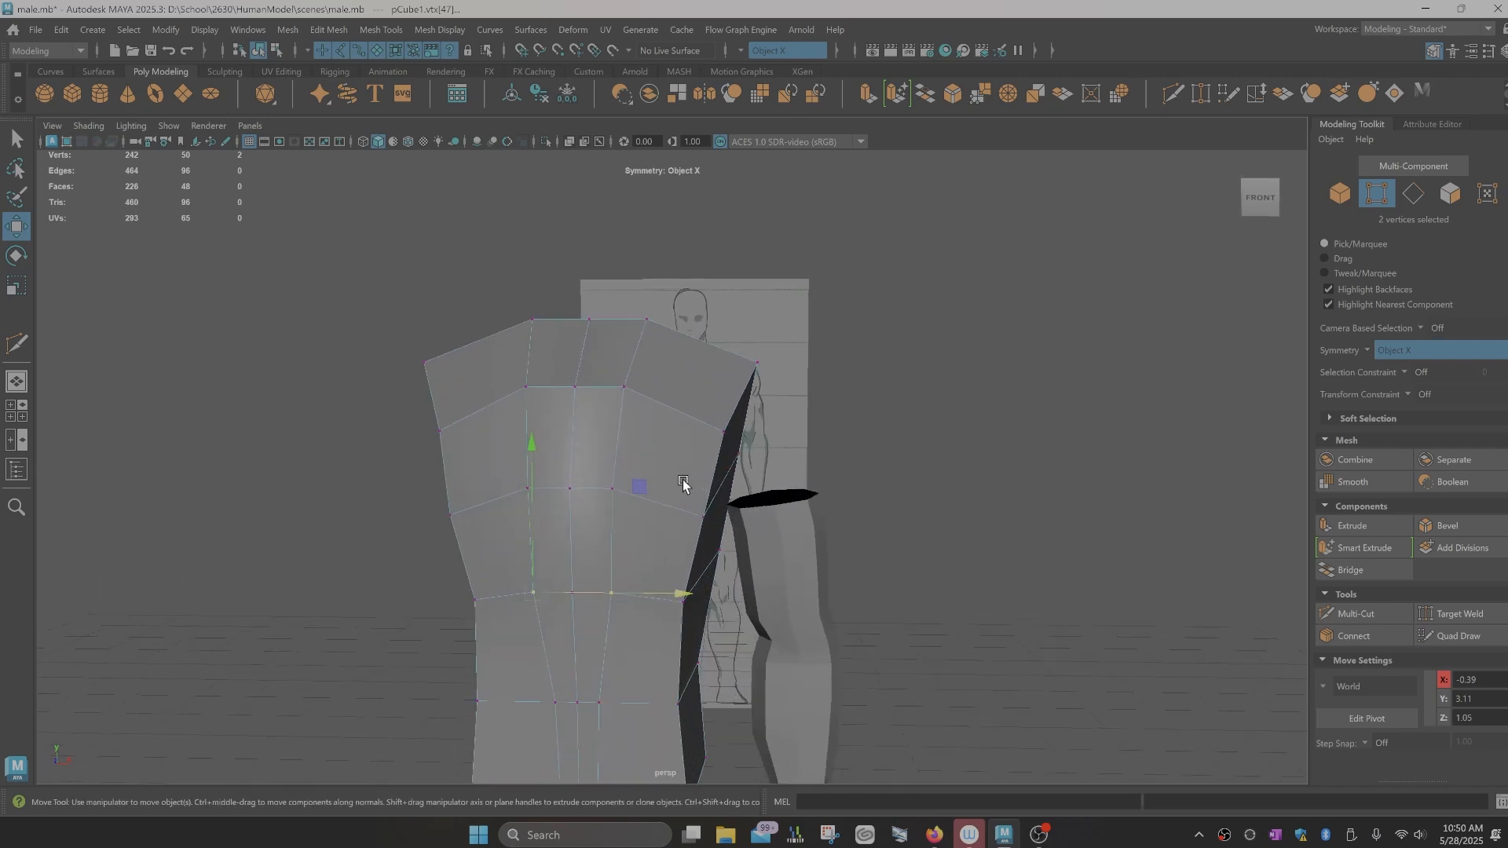
{"action": "mouse_move", "coordinate": [701, 503]}
{"action": "left_mouse_down", "text": "alt"}
{"action": "mouse_move", "coordinate": [670, 505]}
{"action": "mouse_move", "coordinate": [707, 498]}
{"action": "mouse_move", "coordinate": [726, 525]}
{"action": "mouse_move", "coordinate": [706, 490]}
{"action": "mouse_move", "coordinate": [733, 445]}
{"action": "left_mouse_up", "text": "alt"}
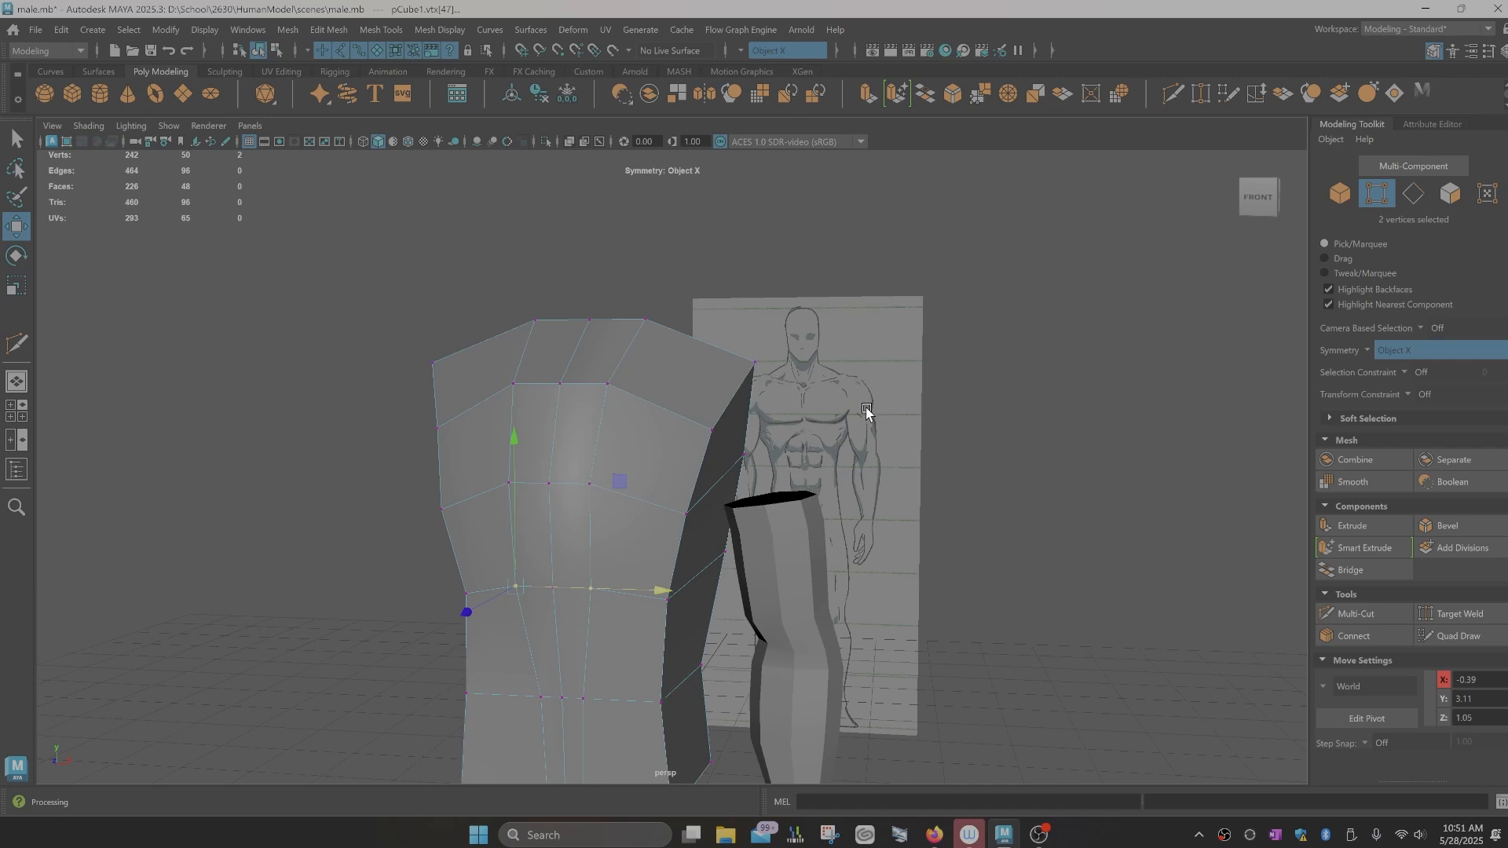
{"action": "left_click_drag", "start_coordinate": [824, 444], "coordinate": [830, 440], "text": "alt"}
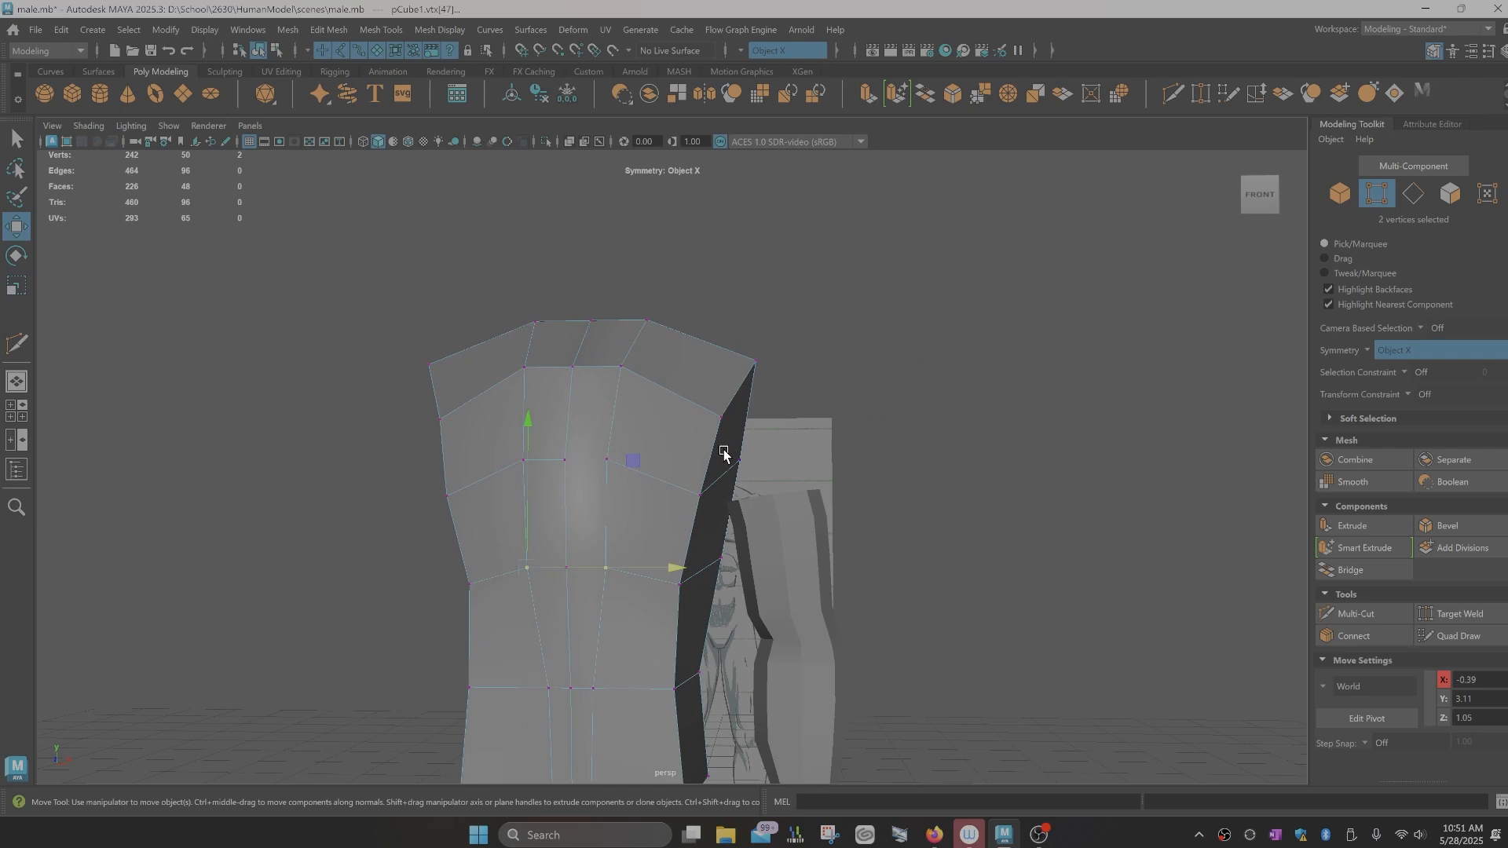
{"action": "left_click_drag", "start_coordinate": [742, 465], "coordinate": [742, 457], "text": "alt"}
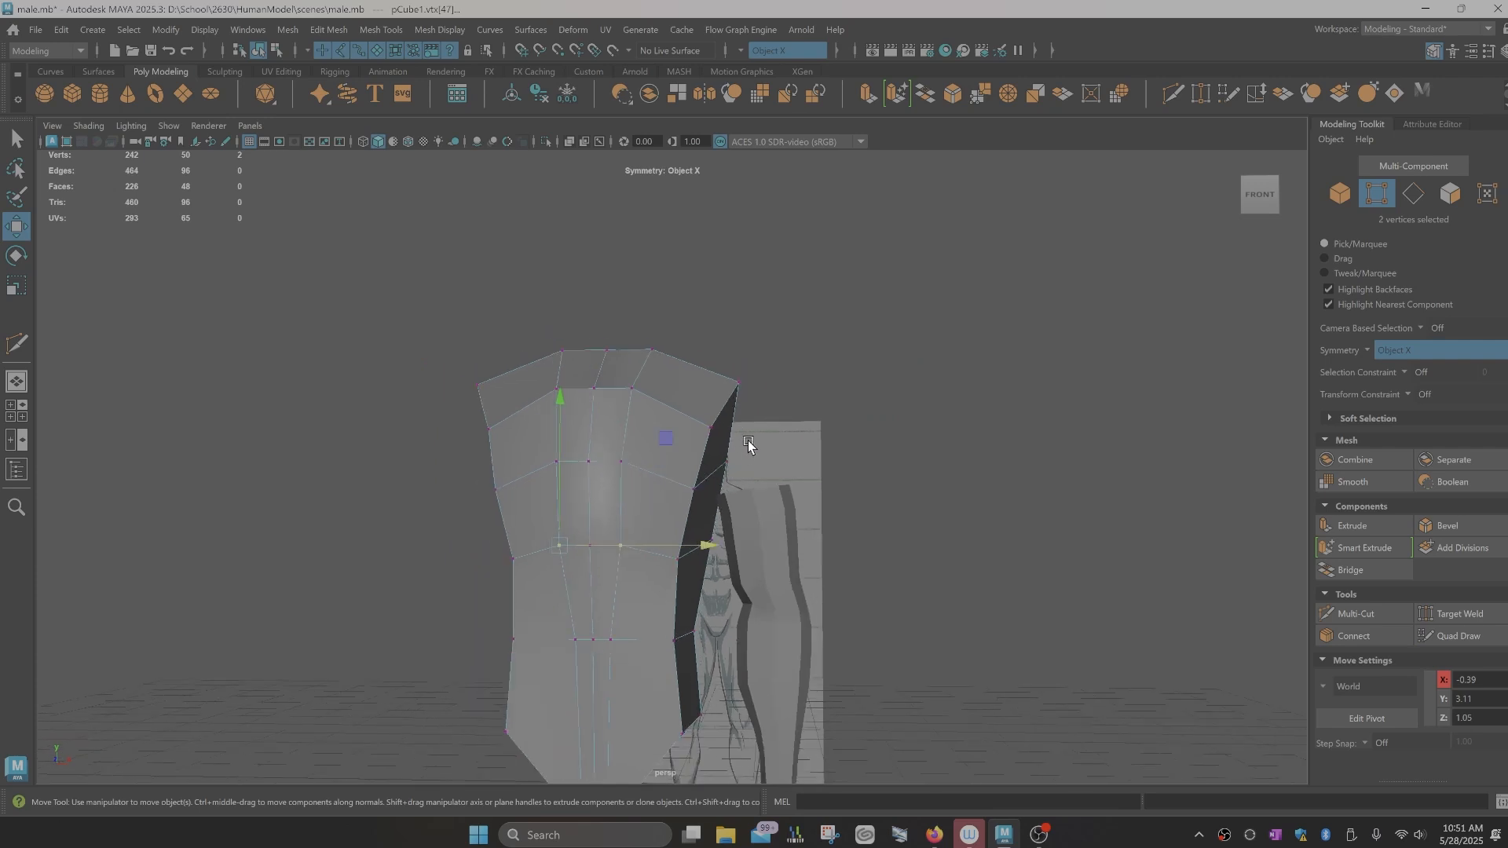
{"action": "middle_click_drag", "start_coordinate": [747, 446], "coordinate": [743, 422], "text": "alt"}
{"action": "left_click_drag", "start_coordinate": [696, 432], "coordinate": [760, 500], "text": "alt"}
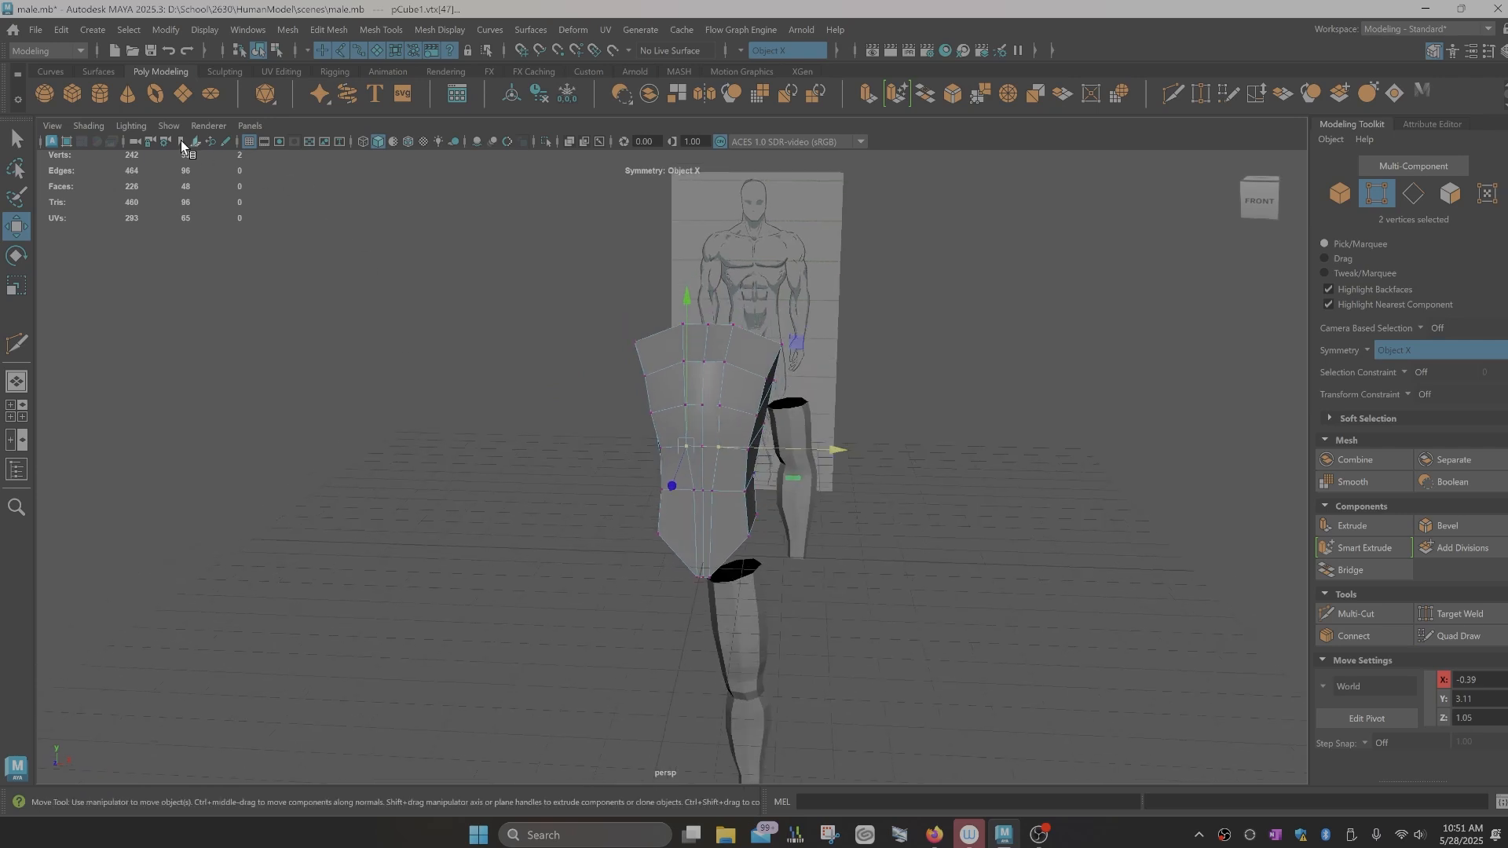
Step: Create a new polygon cube and move it beside the torso to about X -4.98
{"action": "left_click", "coordinate": [77, 95]}
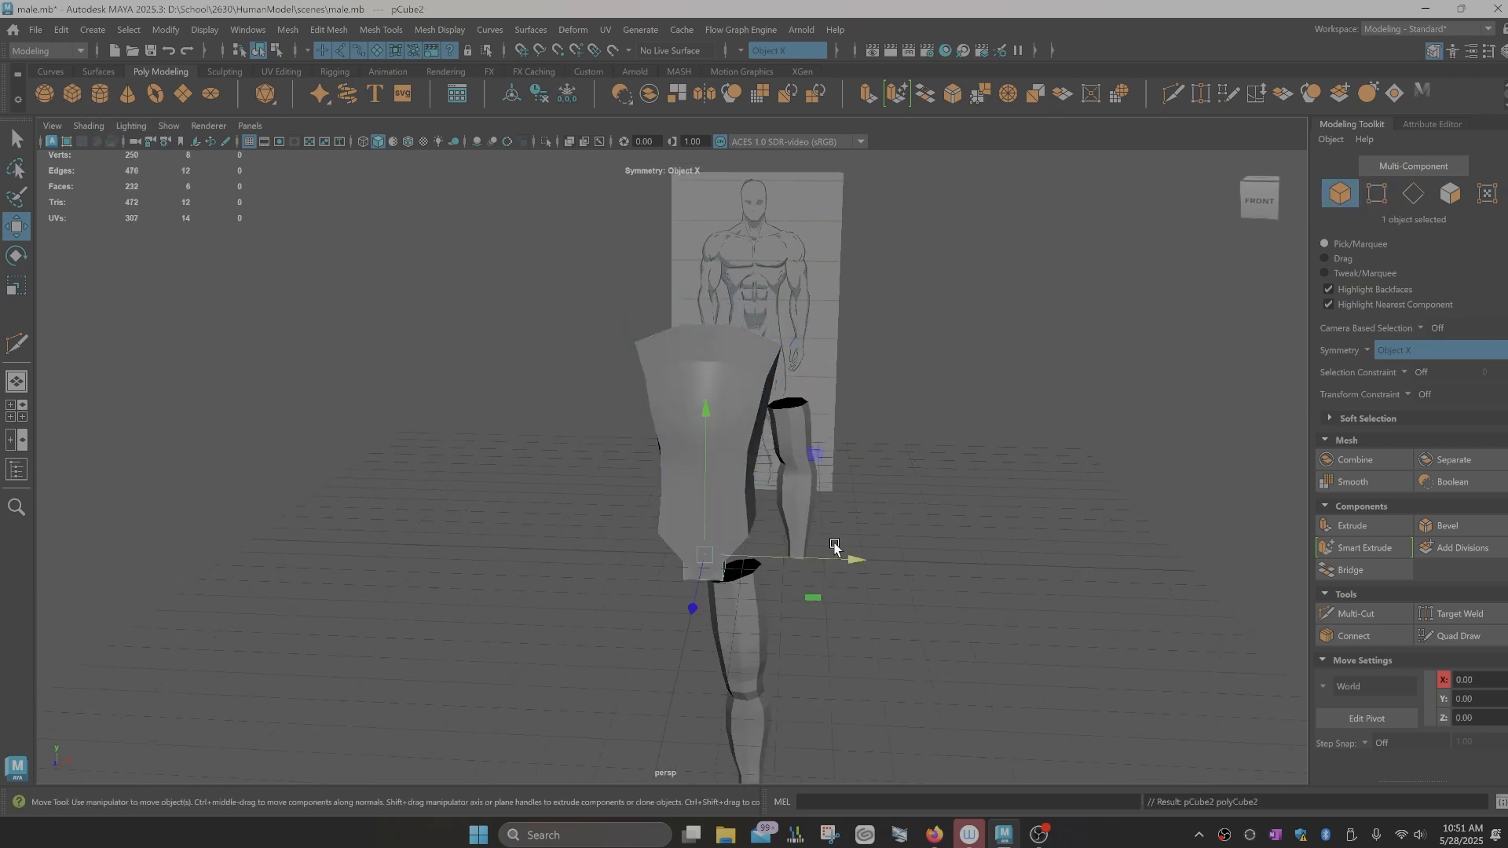
{"action": "left_click_drag", "start_coordinate": [853, 555], "coordinate": [656, 551]}
{"action": "scroll", "coordinate": [542, 613], "scroll_direction": "up", "scroll_amount": 3}
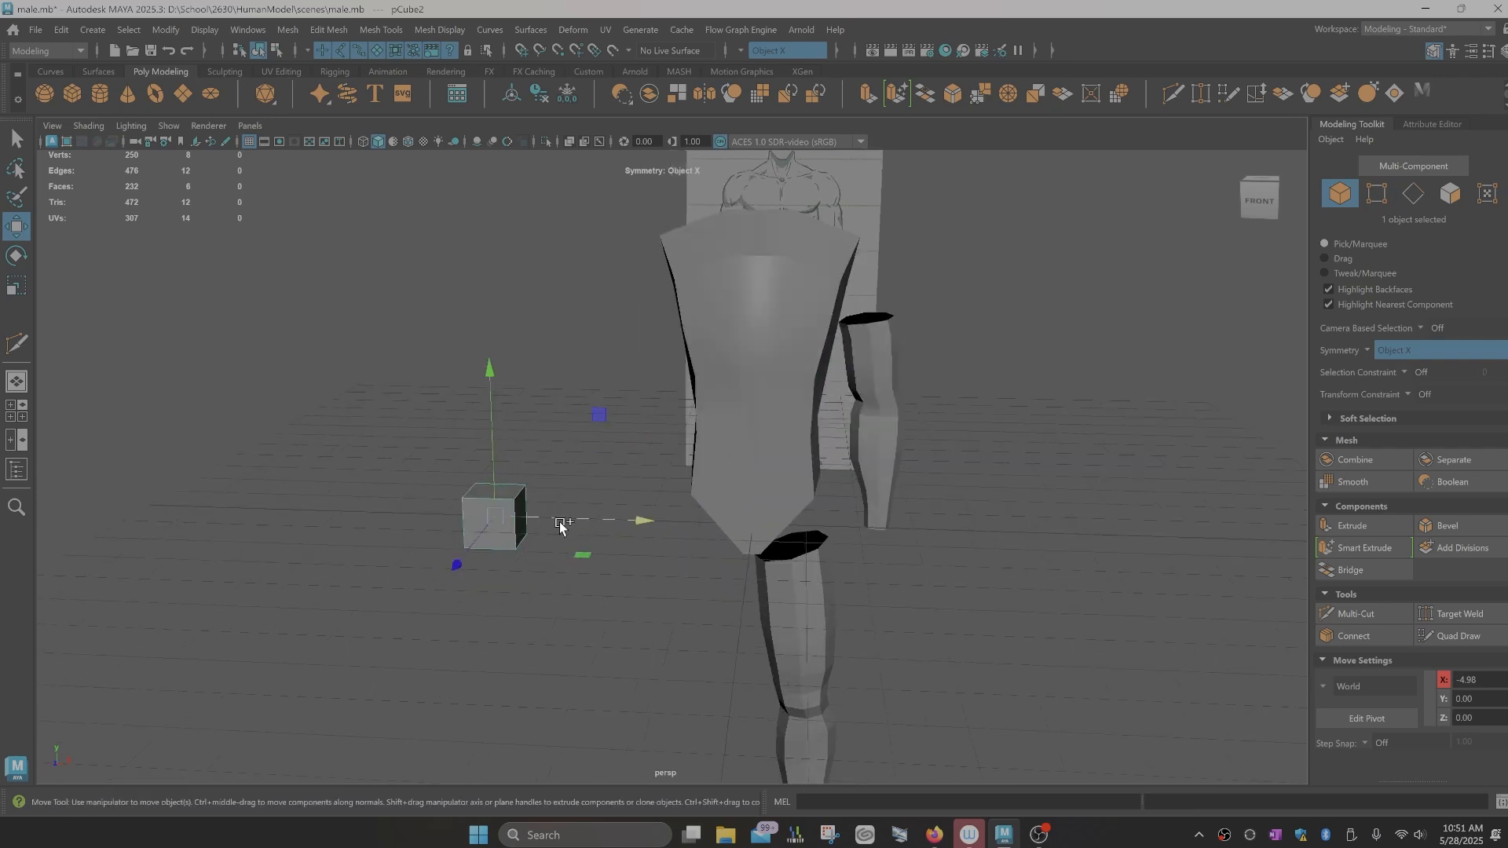
Step: Insert a vertical and a horizontal edge loop around the new cube with the Multi-Cut tool
{"action": "key", "text": "ctrl+shift+x"}
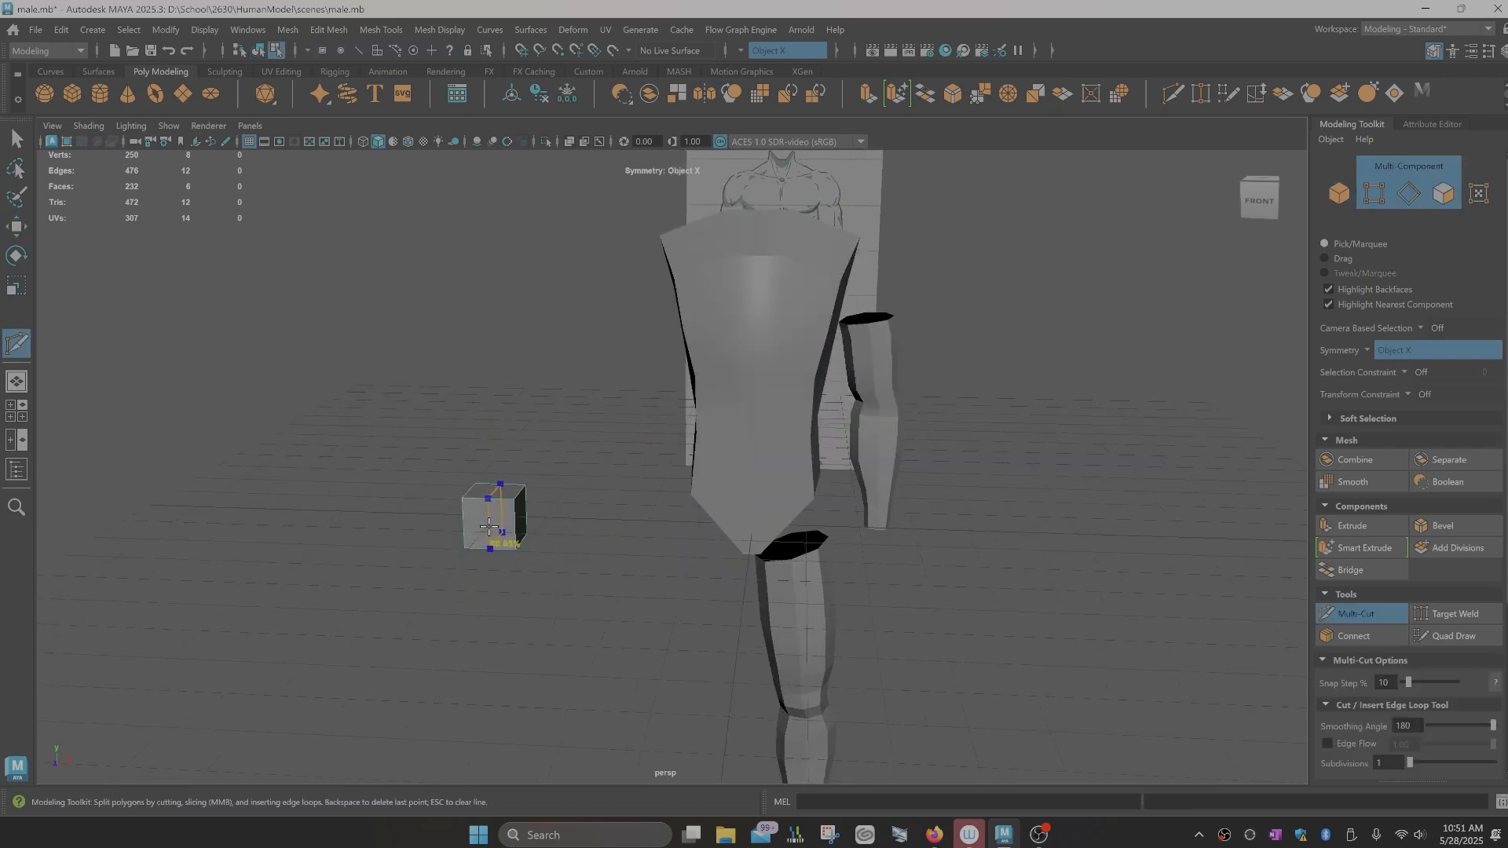
{"action": "left_click", "coordinate": [489, 525], "text": "ctrl"}
{"action": "key", "text": "q"}
Step: Extrude the upper side faces of the small cube symmetrically outward by about 0.08
{"action": "left_click", "coordinate": [519, 510]}
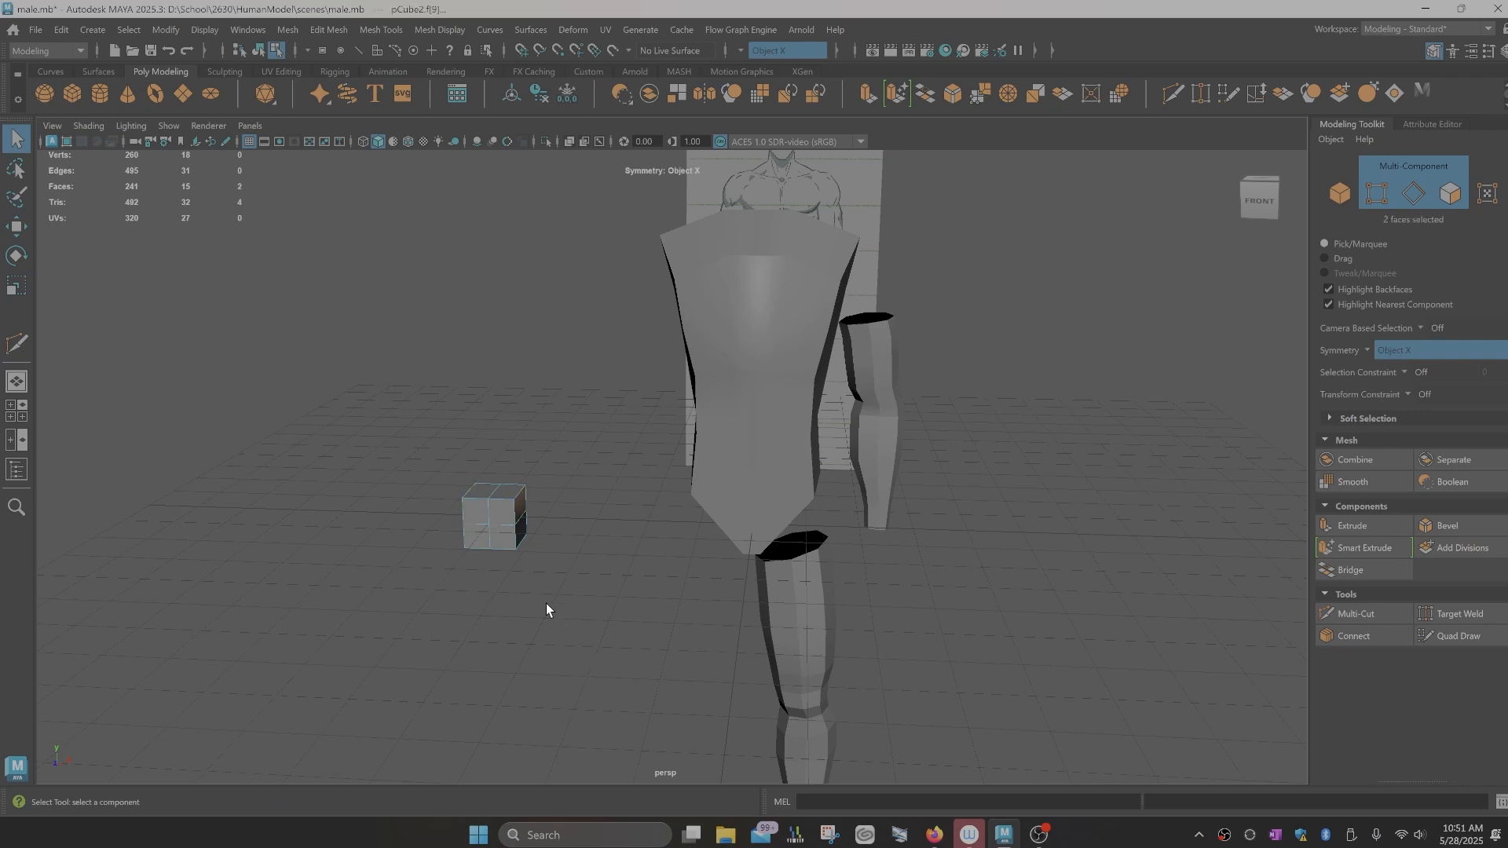
{"action": "scroll", "coordinate": [484, 587], "scroll_direction": "up", "scroll_amount": 5}
{"action": "middle_click_drag", "start_coordinate": [483, 585], "coordinate": [512, 797], "text": "alt"}
{"action": "scroll", "coordinate": [814, 512], "scroll_direction": "down", "scroll_amount": 3}
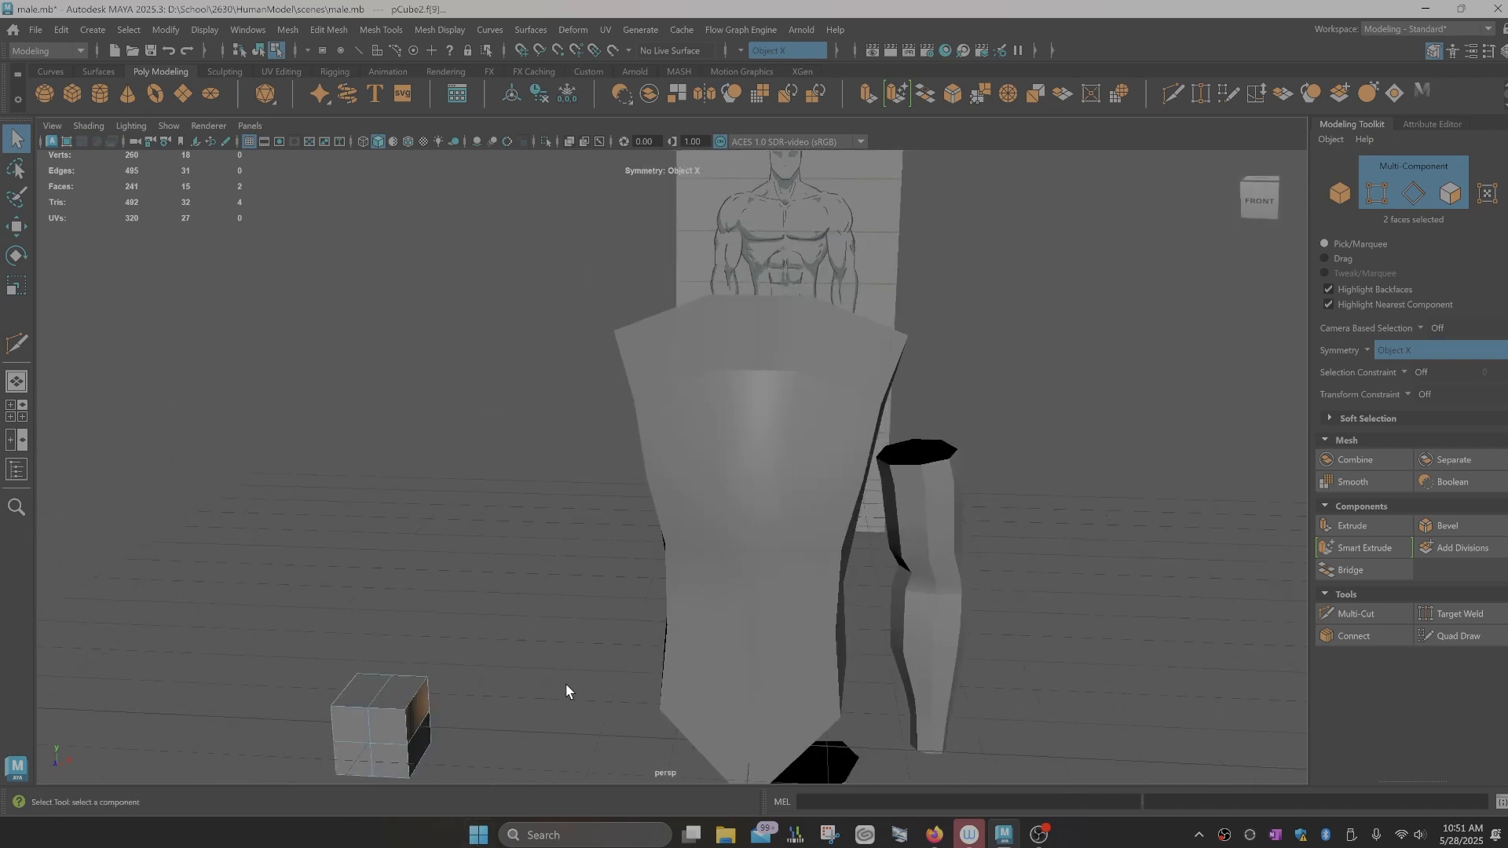
{"action": "middle_click_drag", "start_coordinate": [564, 681], "coordinate": [736, 472], "text": "alt"}
{"action": "scroll", "coordinate": [649, 531], "scroll_direction": "up", "scroll_amount": 5}
{"action": "middle_click_drag", "start_coordinate": [649, 531], "coordinate": [713, 469], "text": "alt"}
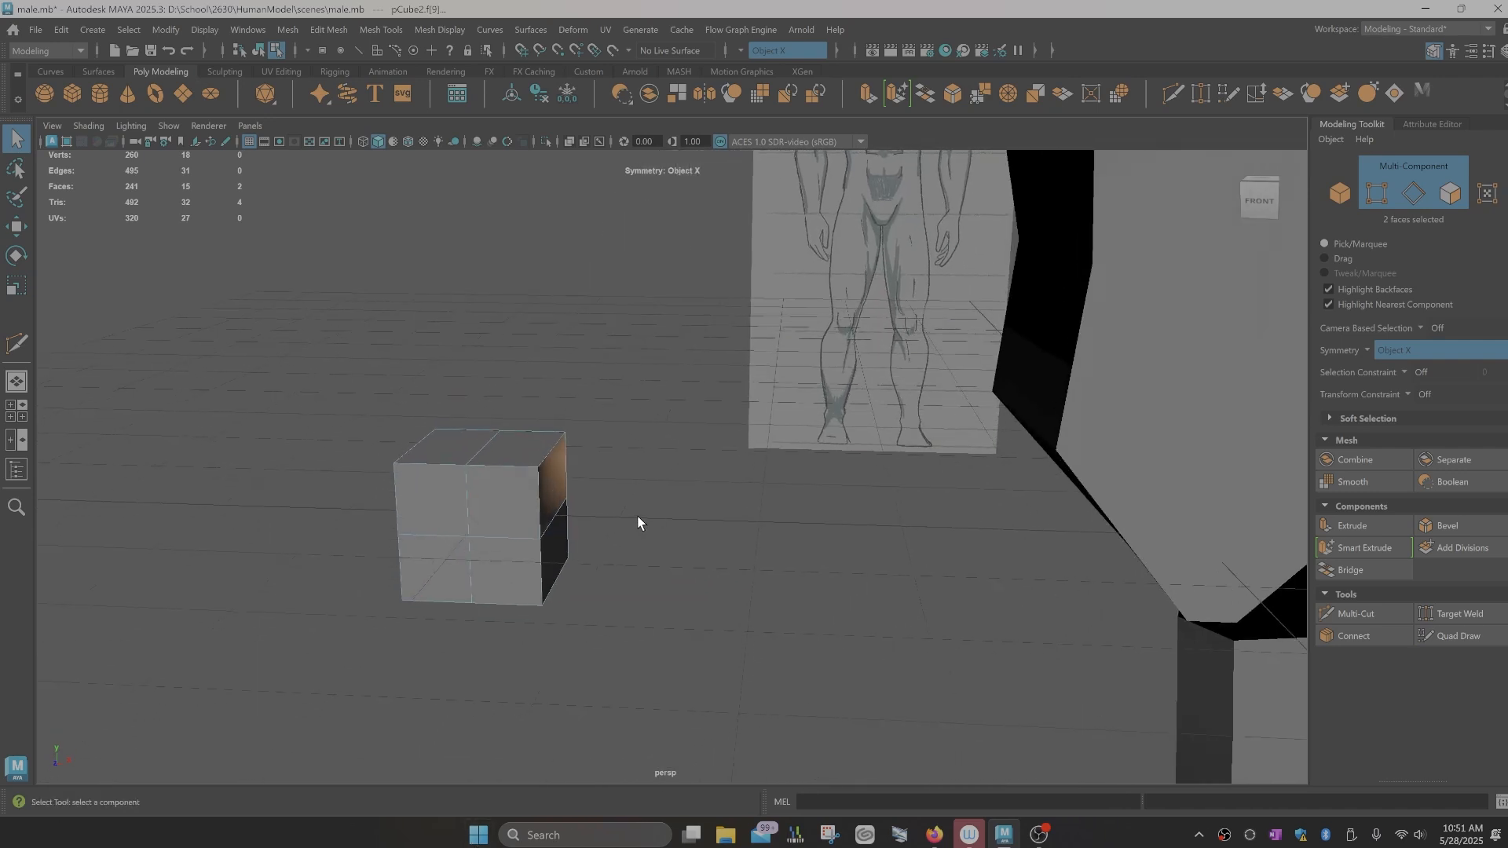
{"action": "key", "text": "ctrl+e"}
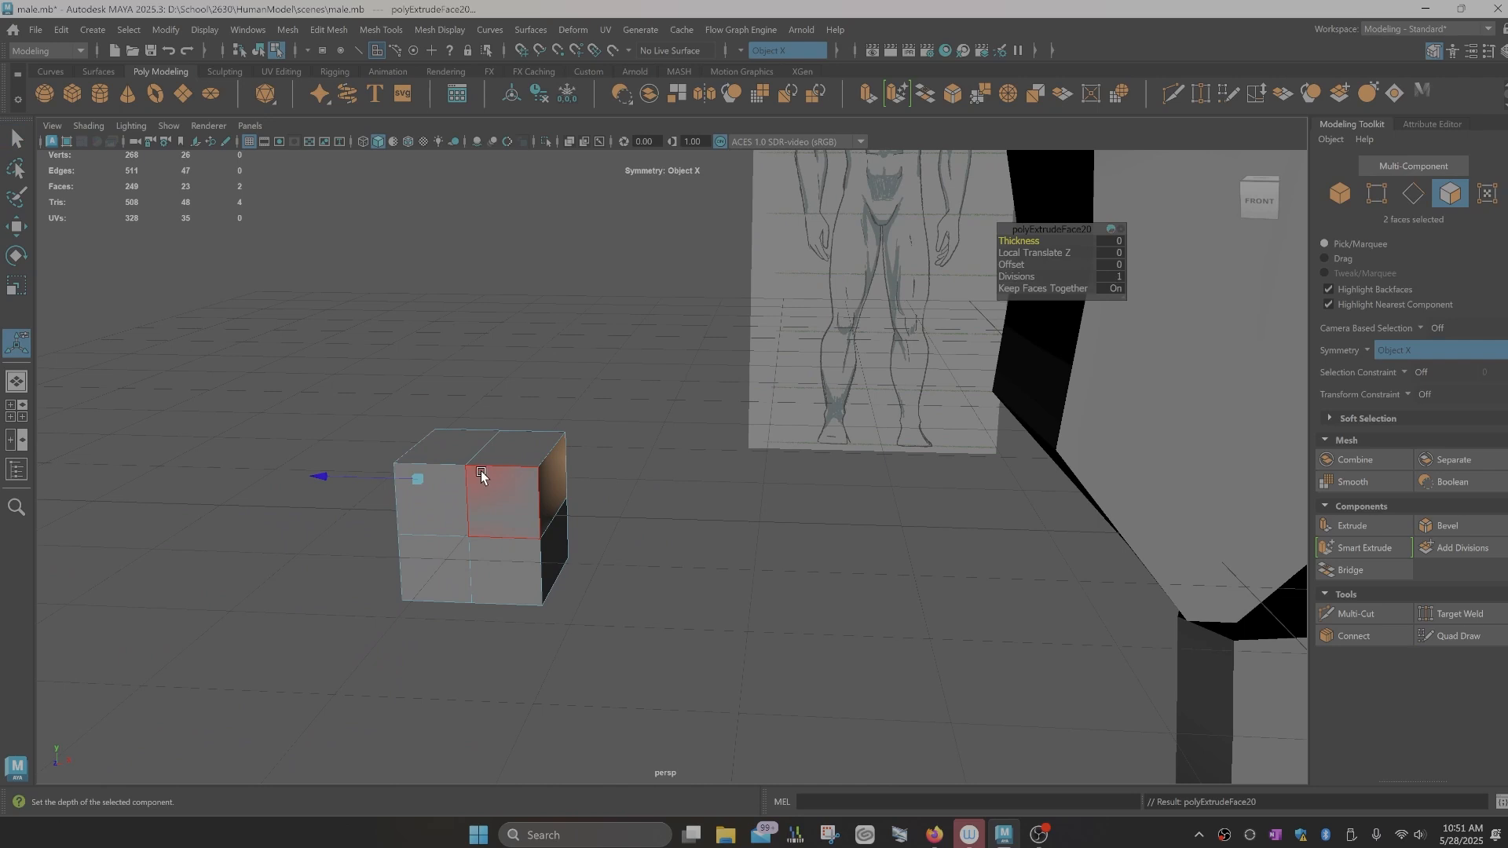
{"action": "left_click_drag", "start_coordinate": [319, 478], "coordinate": [315, 482]}
{"action": "left_click_drag", "start_coordinate": [509, 585], "coordinate": [515, 551], "text": "alt"}
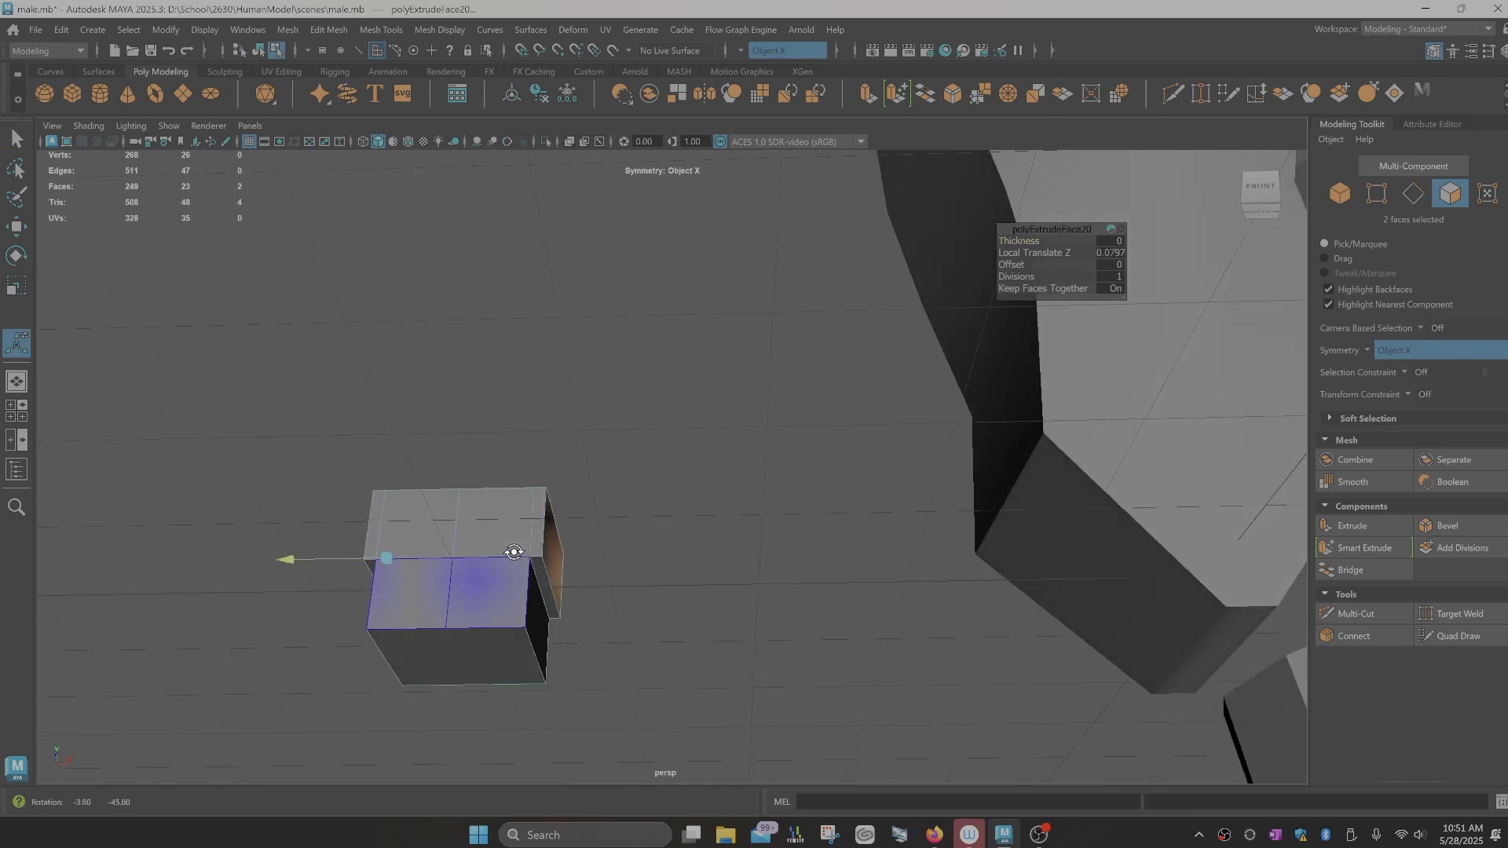
Step: Extrude the same upper side faces again, outward by 0.263, to form shoulder blocks on both sides
{"action": "left_click", "coordinate": [620, 710]}
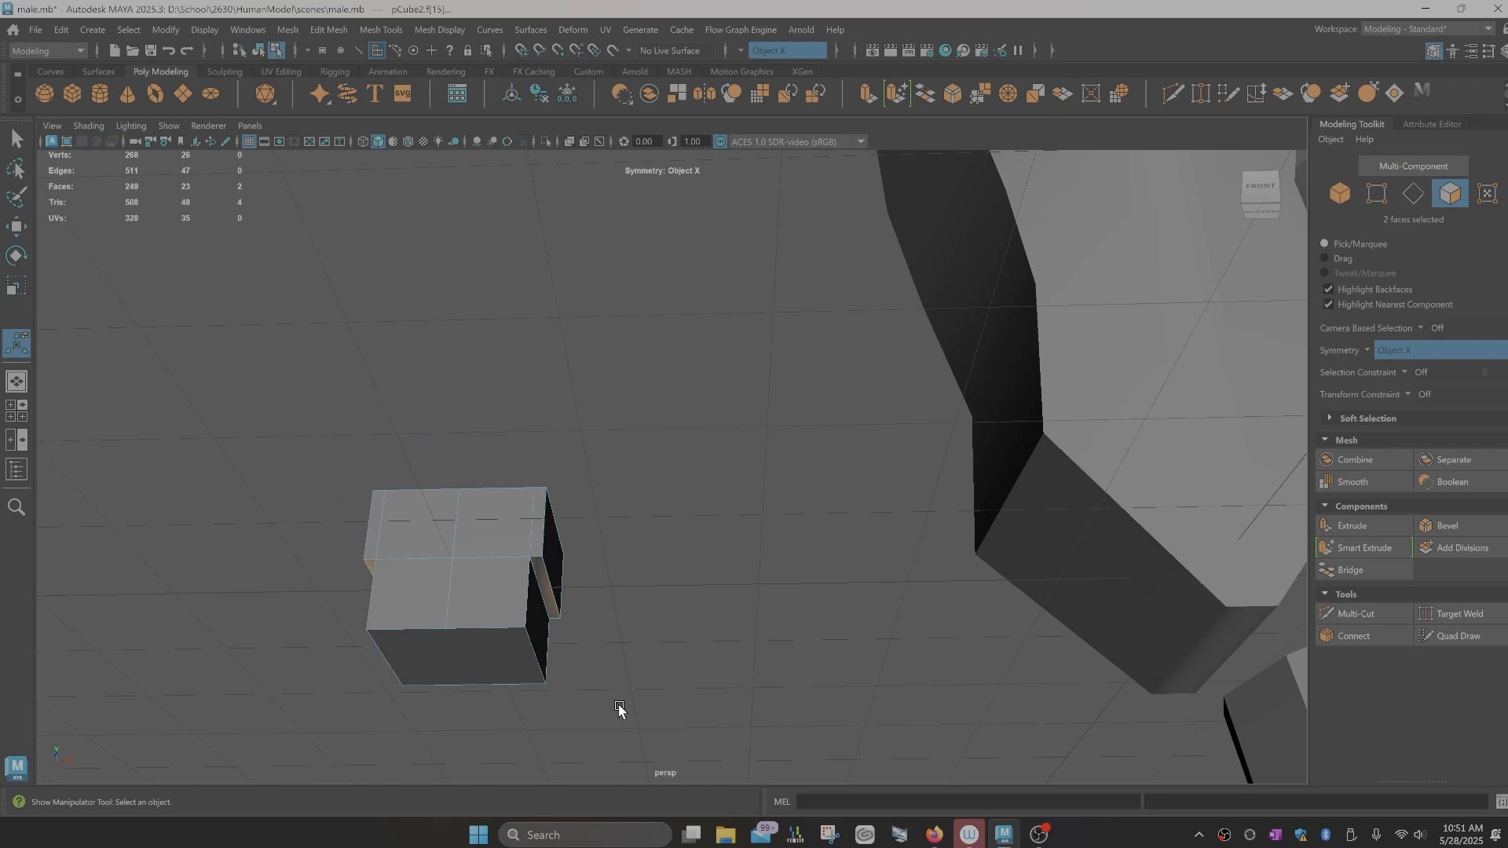
{"action": "left_click_drag", "start_coordinate": [532, 663], "coordinate": [526, 694], "text": "alt"}
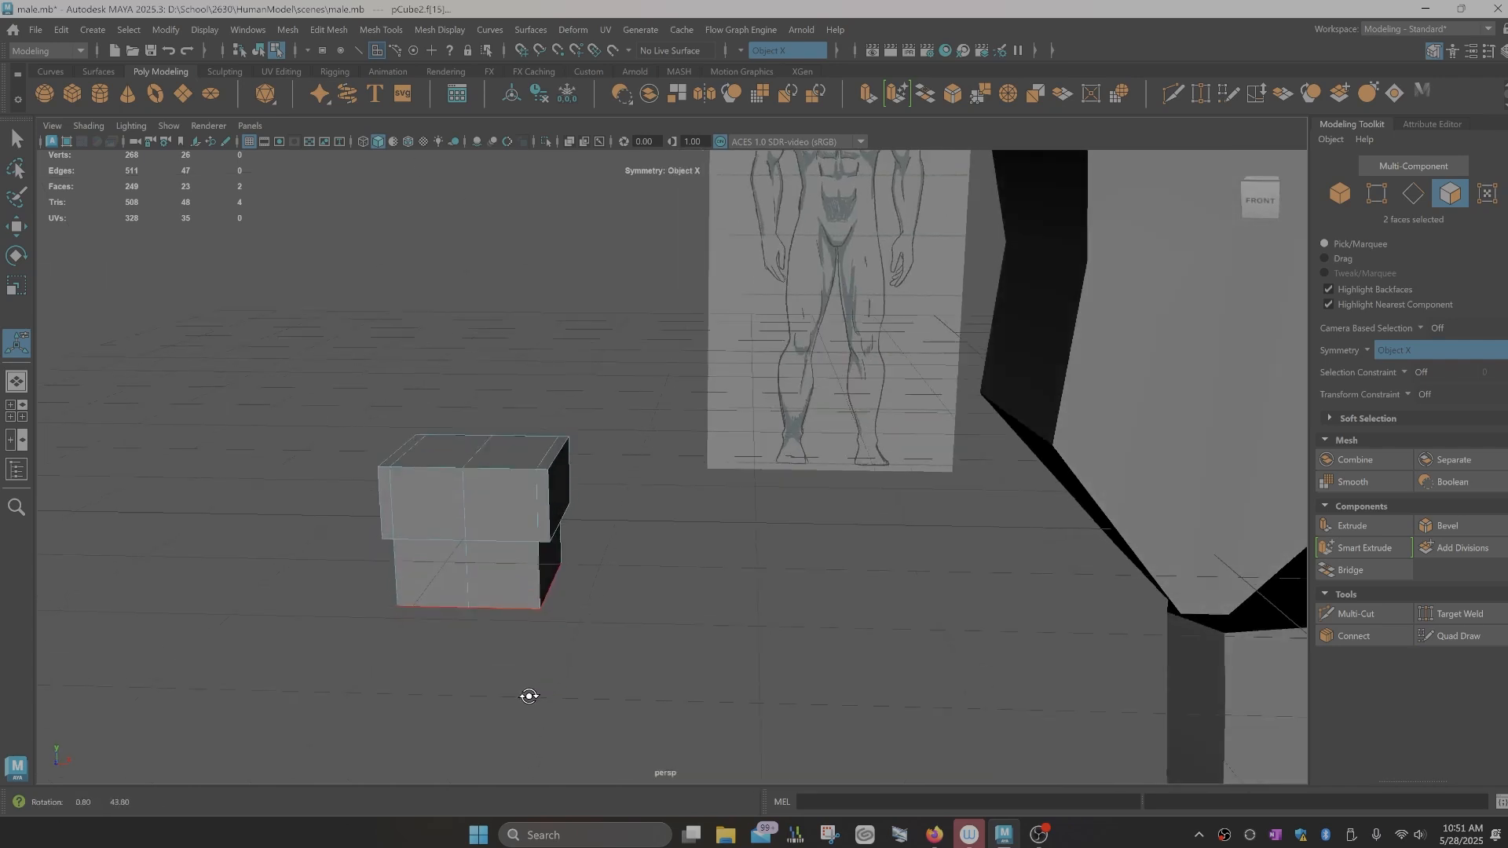
{"action": "left_click", "coordinate": [560, 486]}
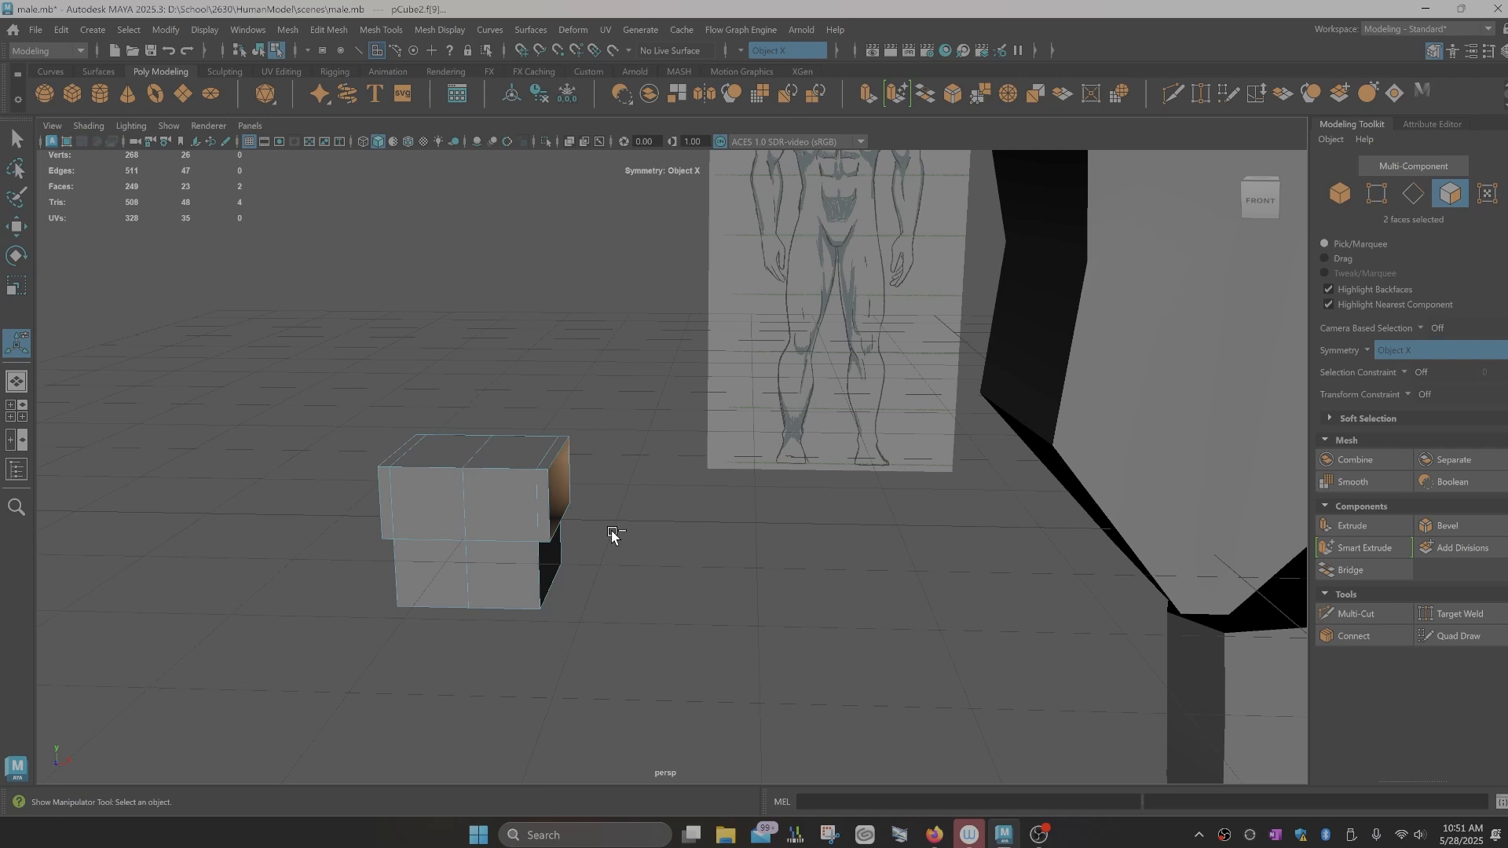
{"action": "key", "text": "ctrl+e"}
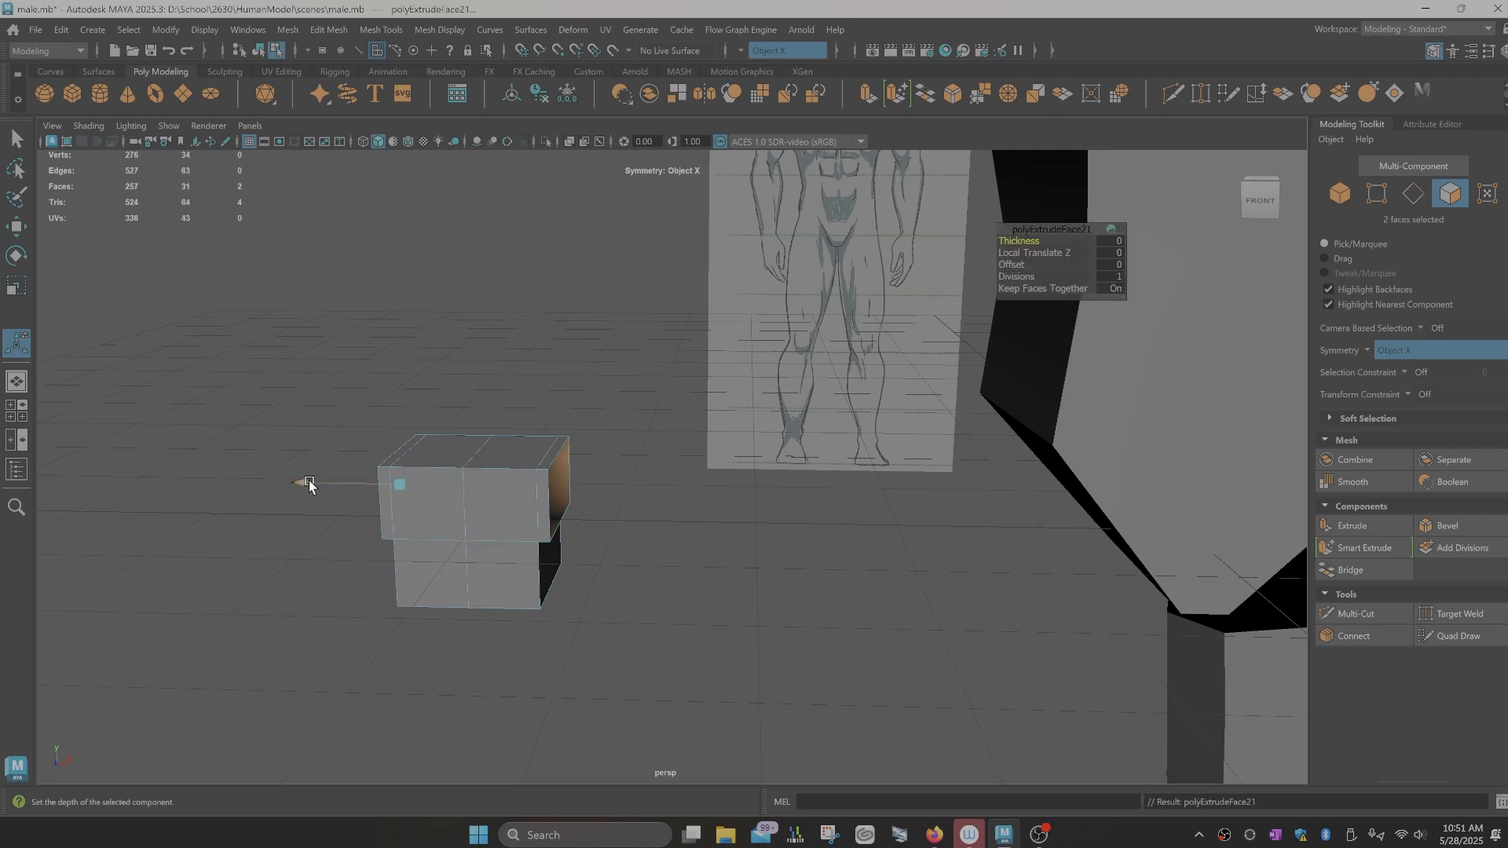
{"action": "left_click_drag", "start_coordinate": [309, 485], "coordinate": [267, 493]}
{"action": "left_click_drag", "start_coordinate": [455, 582], "coordinate": [414, 579], "text": "alt"}
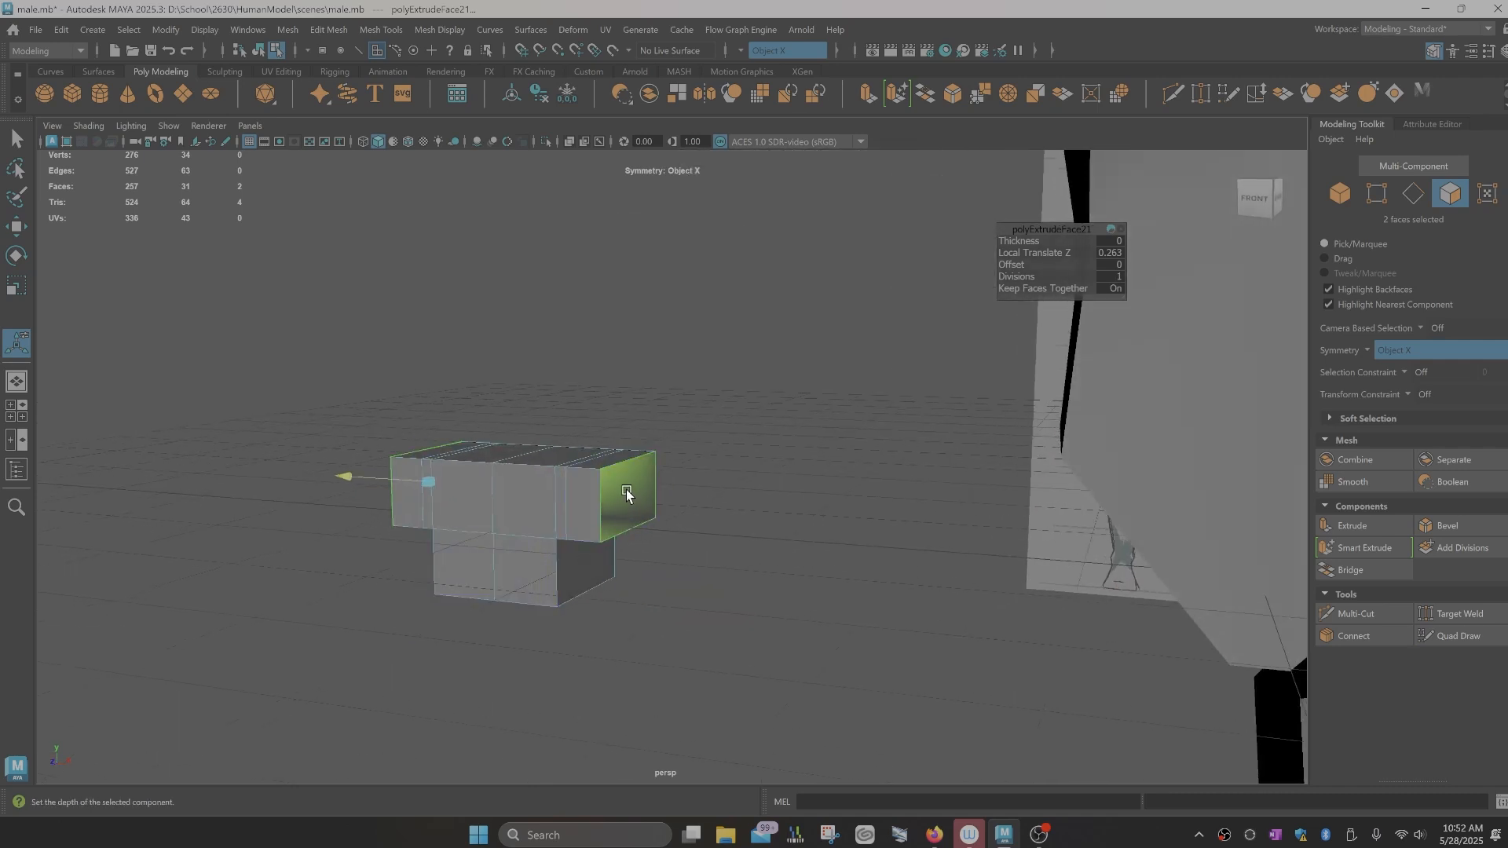
Step: Extrude the undersides of both outer shoulder blocks downward by 0.83 to form simple arms
{"action": "mouse_move", "coordinate": [728, 535]}
{"action": "left_mouse_down", "text": "alt"}
{"action": "mouse_move", "coordinate": [637, 651]}
{"action": "mouse_move", "coordinate": [835, 563]}
{"action": "mouse_move", "coordinate": [893, 515]}
{"action": "mouse_move", "coordinate": [818, 555]}
{"action": "mouse_move", "coordinate": [539, 535]}
{"action": "left_mouse_up", "text": "alt"}
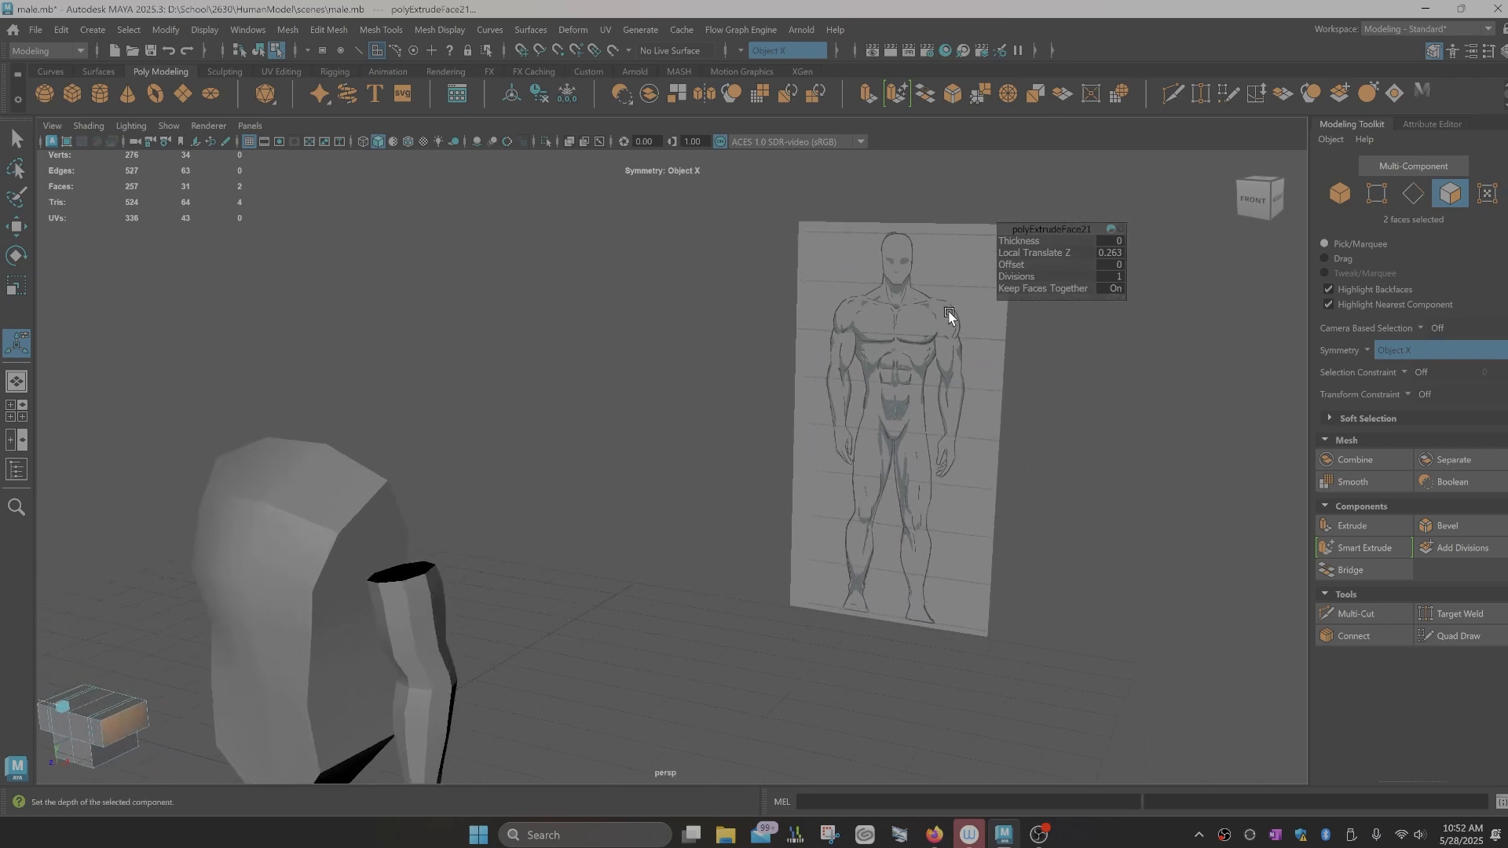
{"action": "mouse_move", "coordinate": [369, 615]}
{"action": "left_mouse_down", "text": "alt"}
{"action": "mouse_move", "coordinate": [667, 350]}
{"action": "mouse_move", "coordinate": [542, 521]}
{"action": "mouse_move", "coordinate": [576, 501]}
{"action": "left_mouse_up", "text": "alt"}
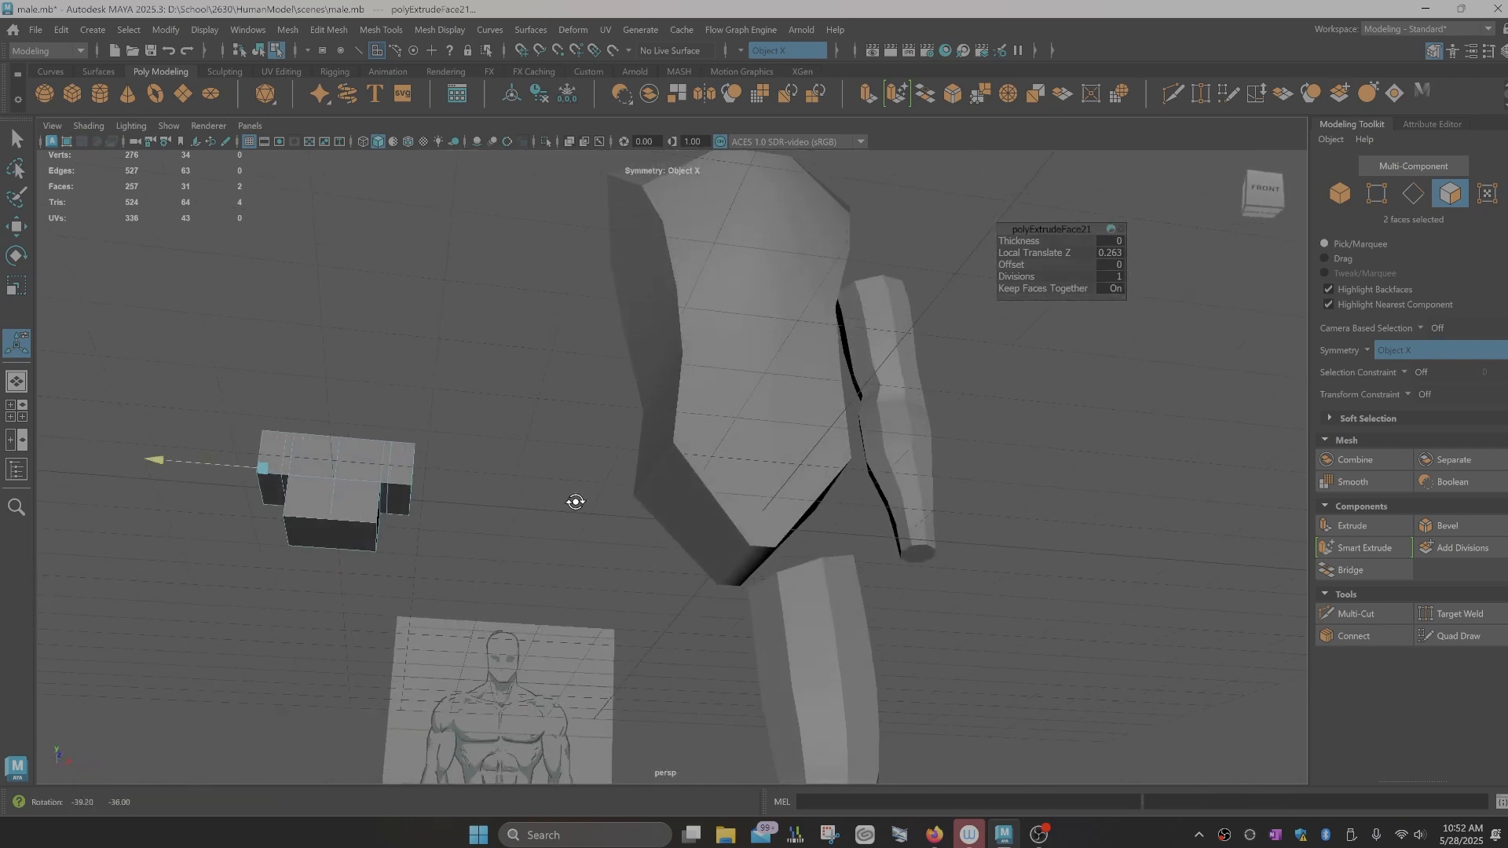
{"action": "left_click", "coordinate": [395, 508]}
{"action": "scroll", "coordinate": [414, 537], "scroll_direction": "down", "scroll_amount": 3}
{"action": "middle_click_drag", "start_coordinate": [465, 515], "coordinate": [887, 445], "text": "alt"}
{"action": "scroll", "coordinate": [482, 589], "scroll_direction": "up", "scroll_amount": 5}
{"action": "mouse_move", "coordinate": [887, 444]}
{"action": "left_mouse_down", "text": "alt"}
{"action": "mouse_move", "coordinate": [788, 481]}
{"action": "mouse_move", "coordinate": [778, 458]}
{"action": "mouse_move", "coordinate": [767, 472]}
{"action": "left_mouse_up", "text": "alt"}
{"action": "left_click_drag", "start_coordinate": [766, 472], "coordinate": [691, 539], "text": "alt"}
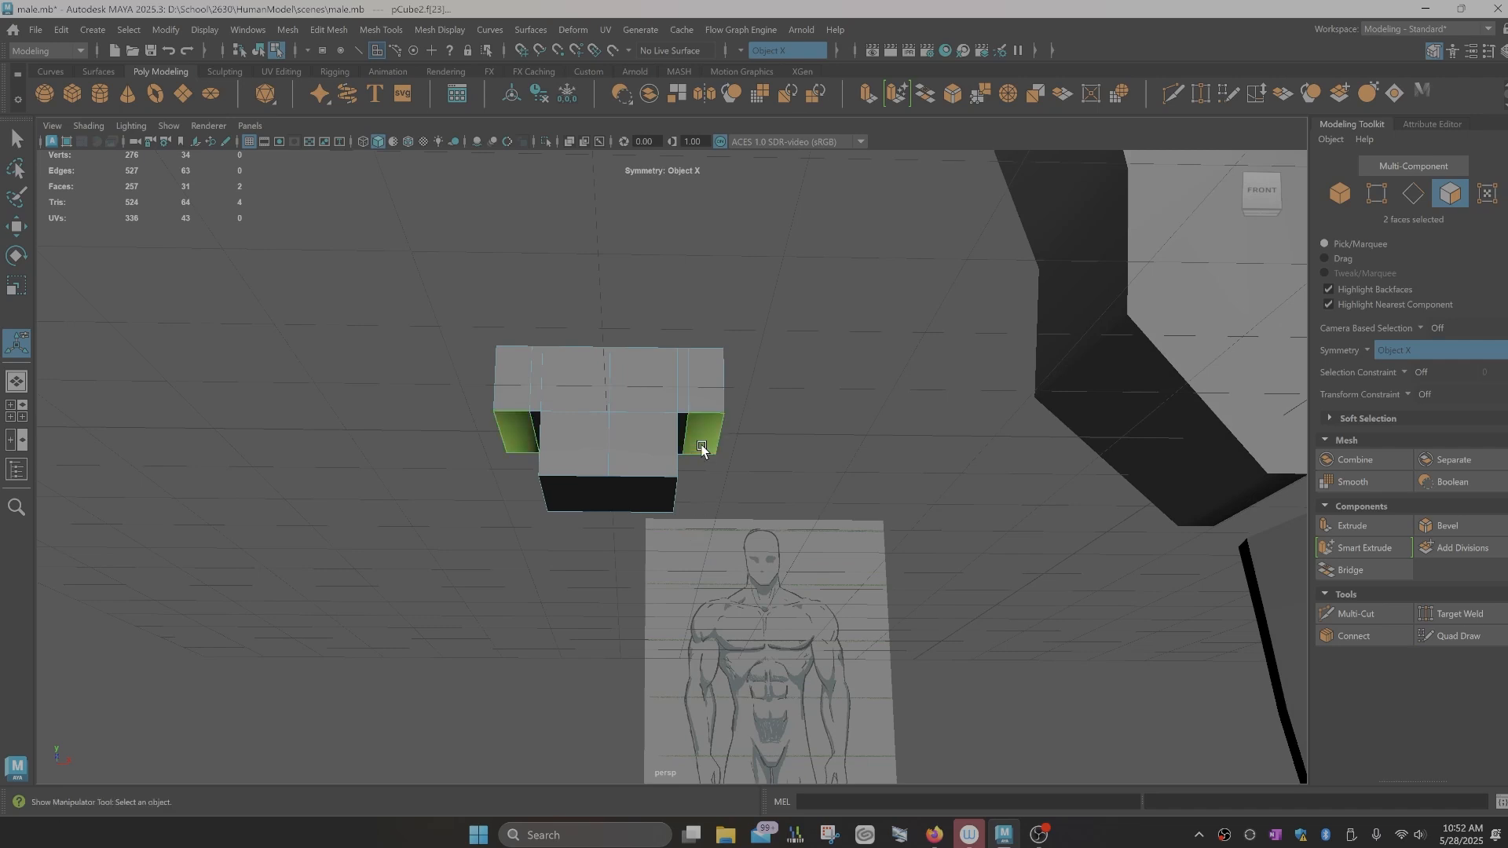
{"action": "key", "text": "ctrl+e"}
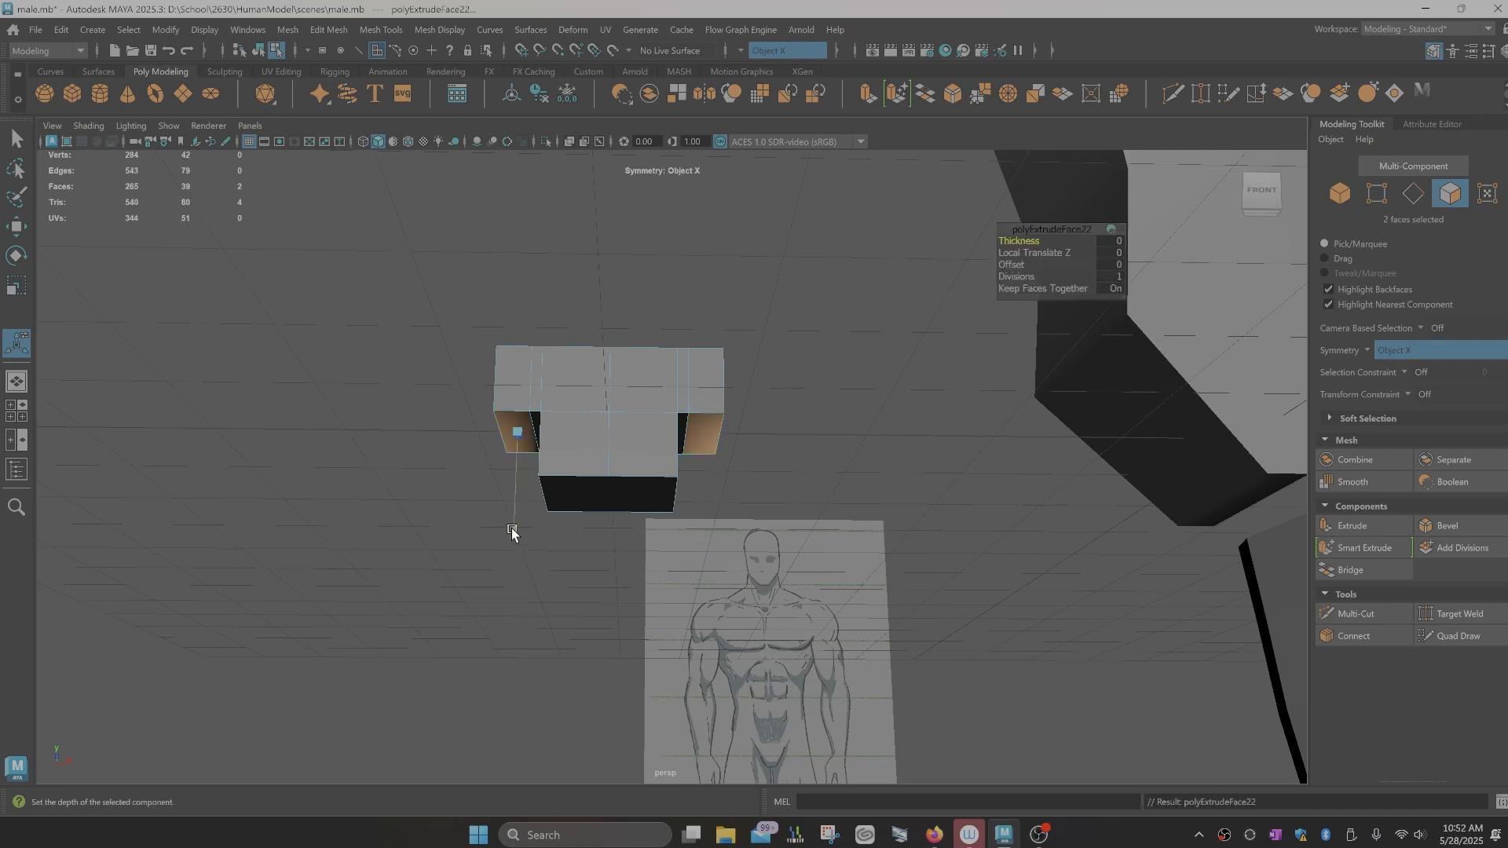
{"action": "left_click_drag", "start_coordinate": [511, 526], "coordinate": [505, 579]}
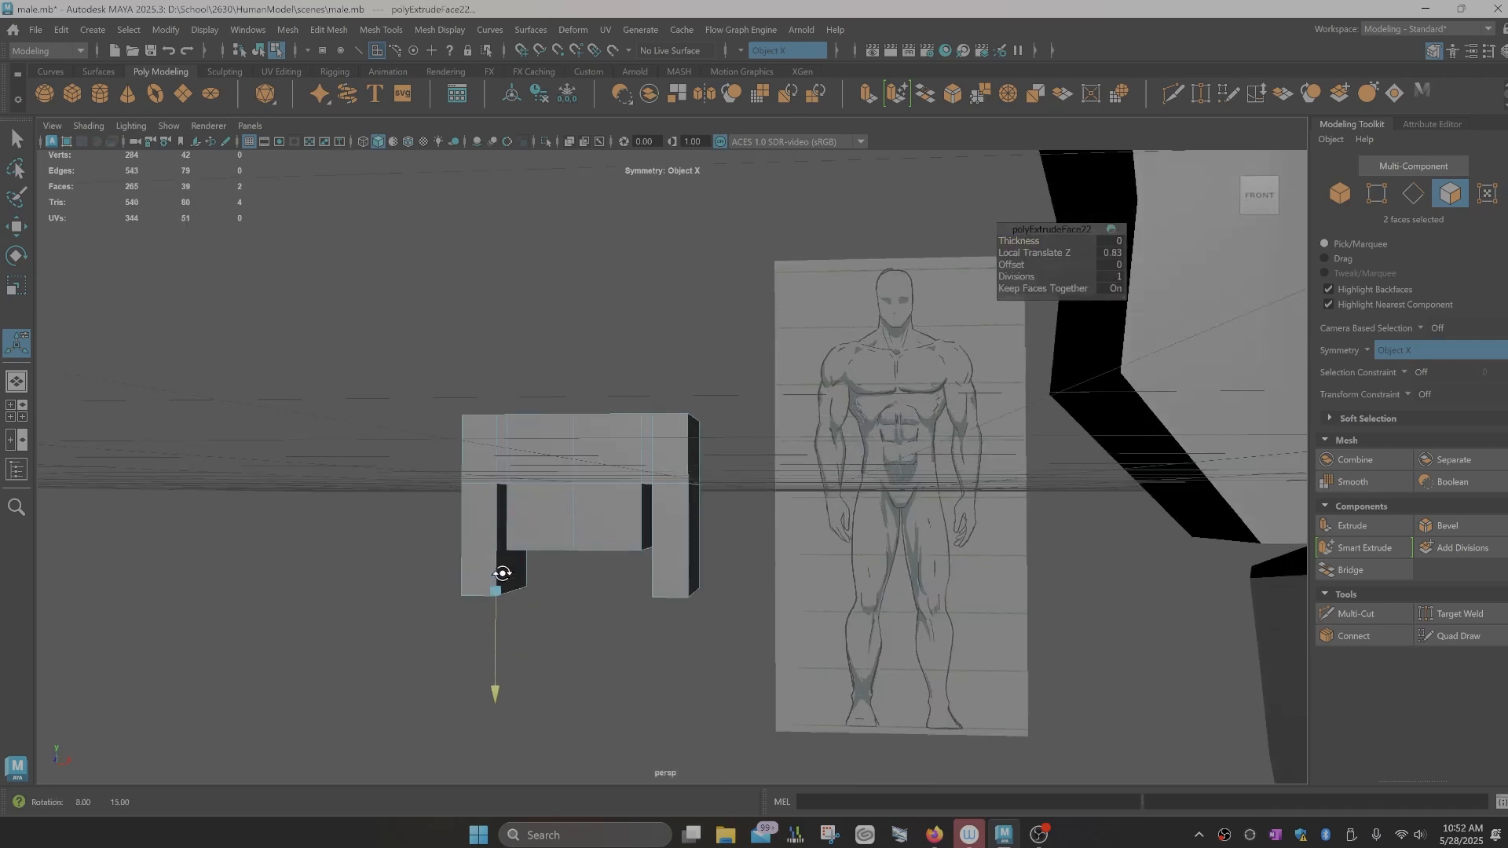
{"action": "left_click_drag", "start_coordinate": [559, 531], "coordinate": [573, 539], "text": "alt"}
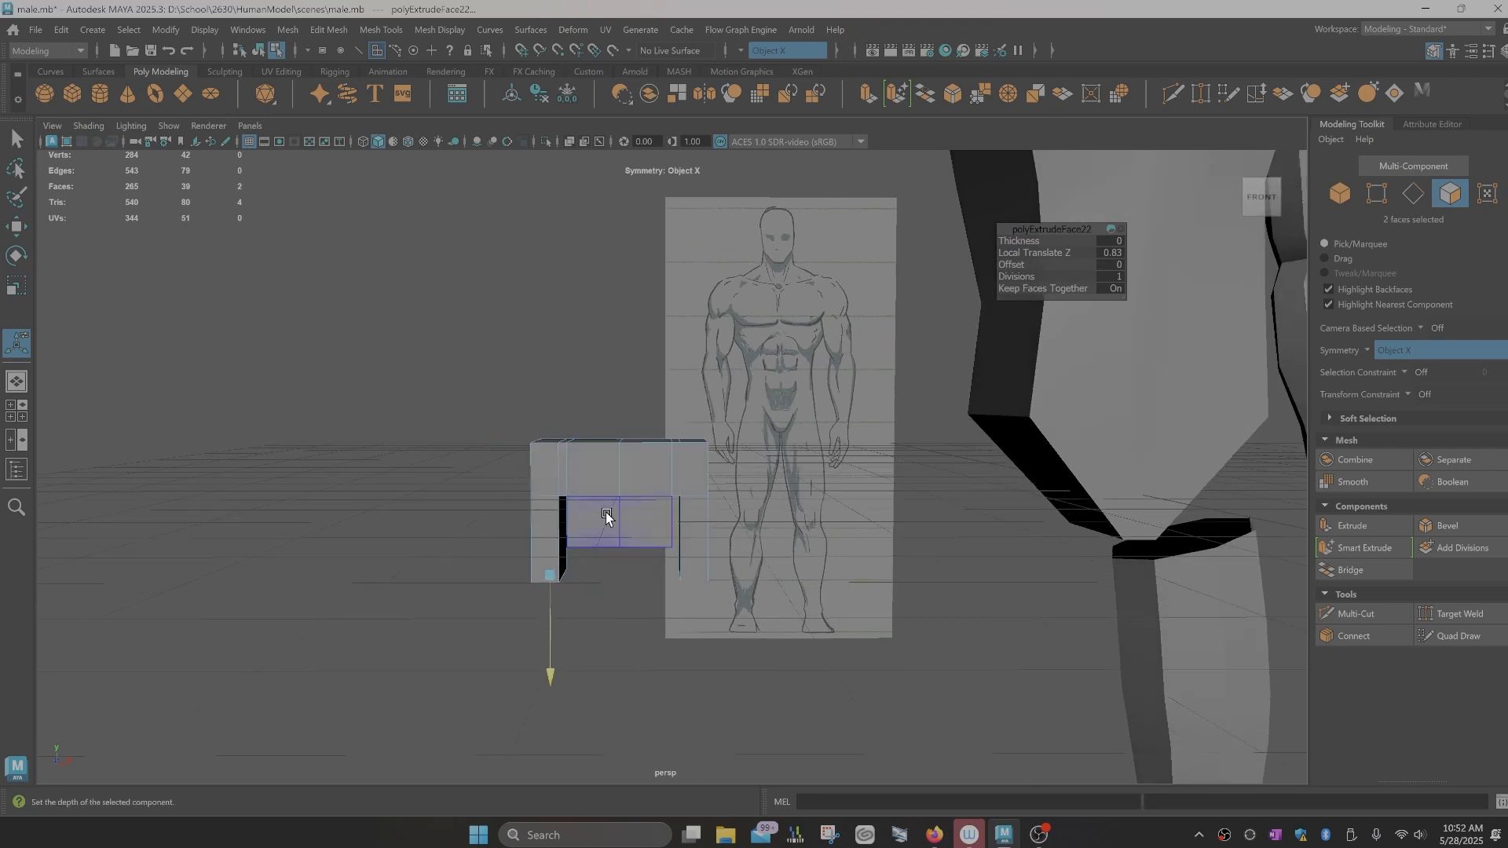
{"action": "scroll", "coordinate": [606, 512], "scroll_direction": "up", "scroll_amount": 2}
{"action": "left_click_drag", "start_coordinate": [605, 499], "coordinate": [611, 516], "text": "alt"}
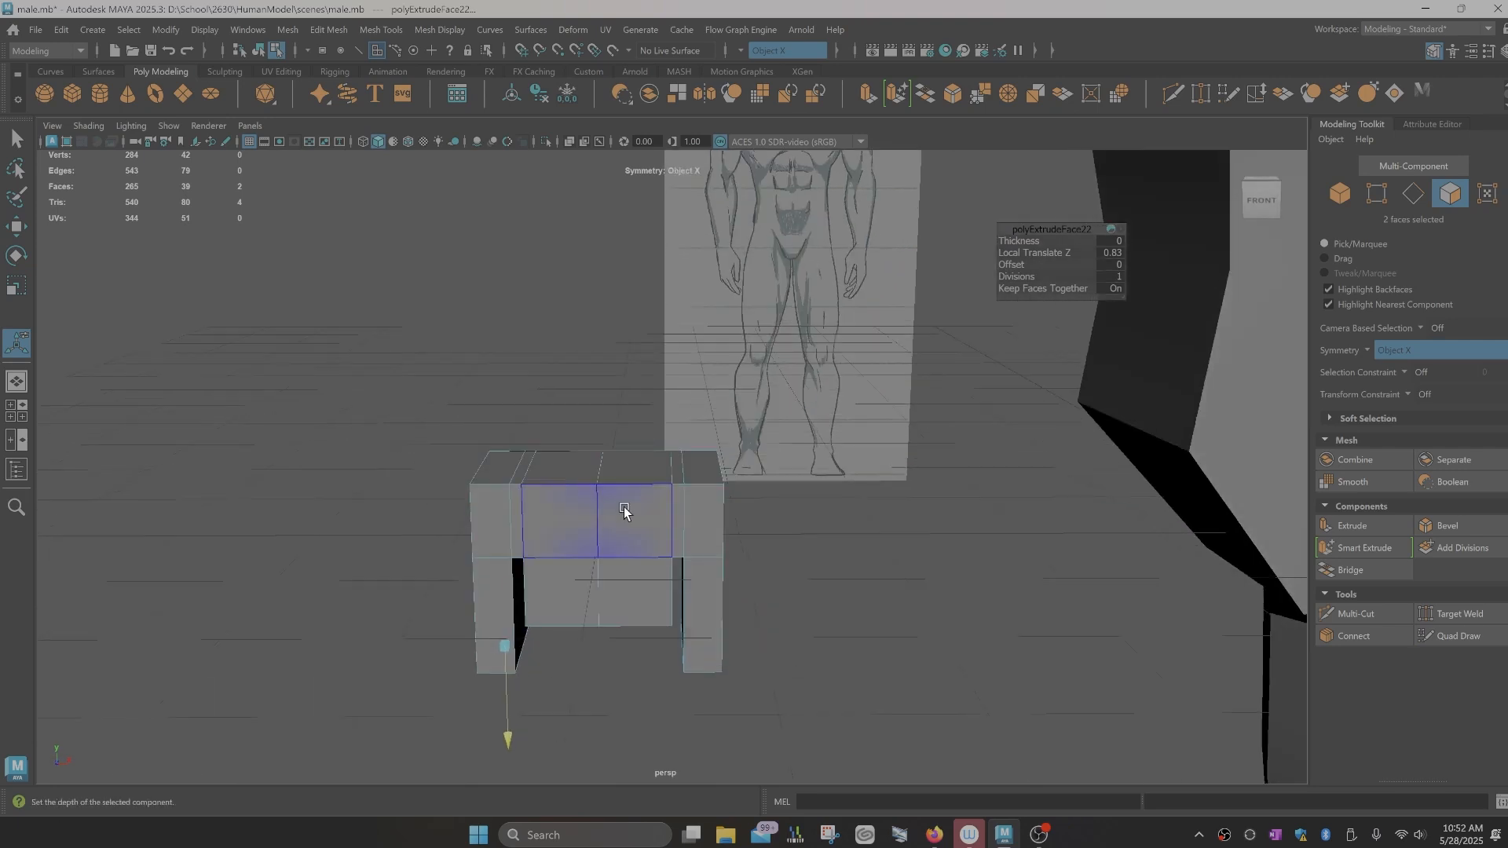
Step: Select the narrow face loops between the body and the shoulder blocks, and the undersides of both arms
{"action": "double_click", "coordinate": [677, 514]}
{"action": "right_click_drag", "start_coordinate": [681, 511], "coordinate": [696, 426]}
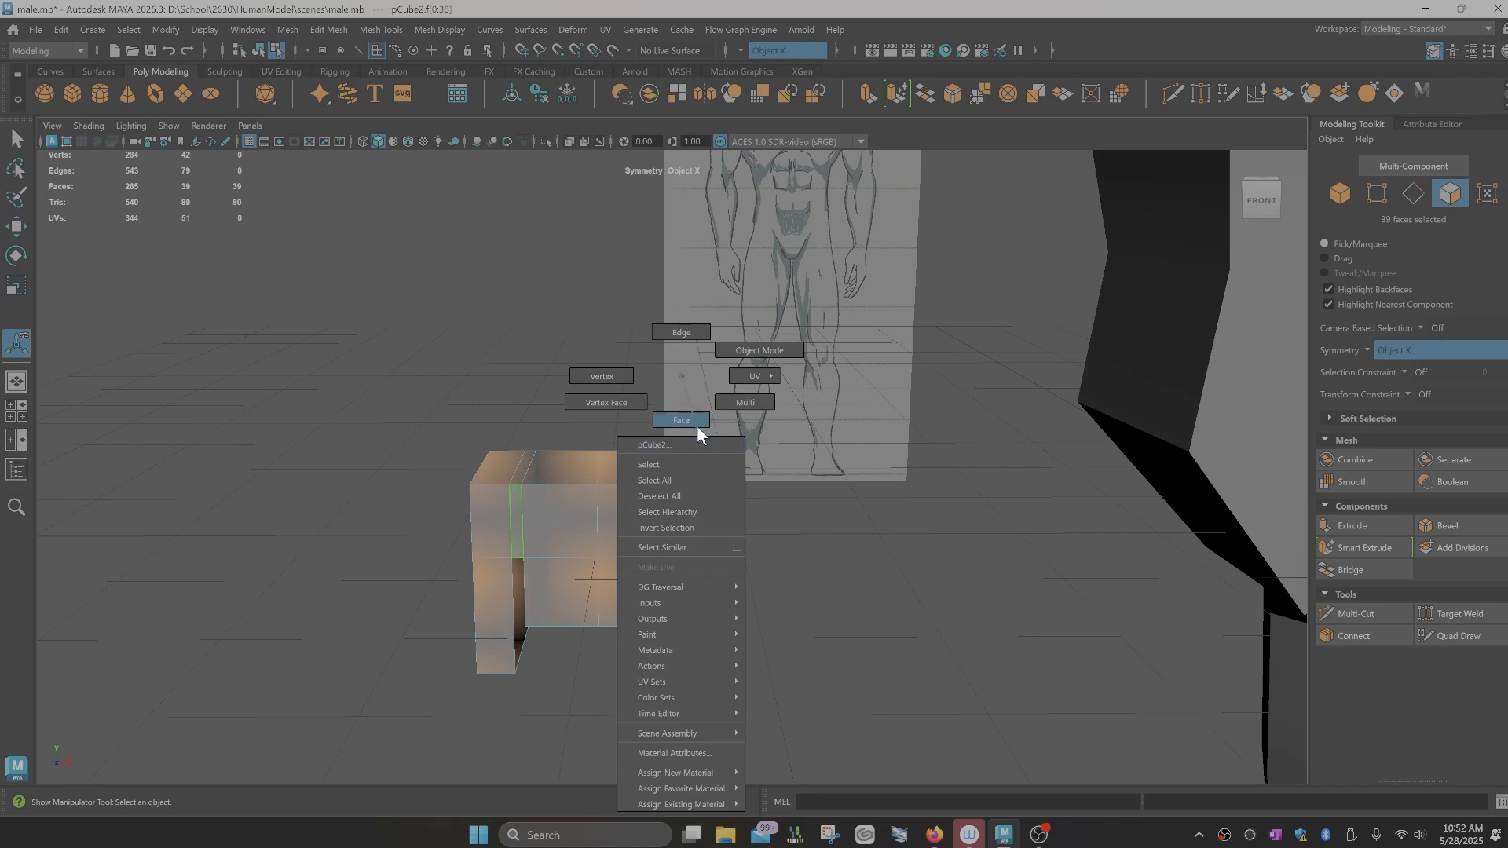
{"action": "left_click", "coordinate": [674, 475]}
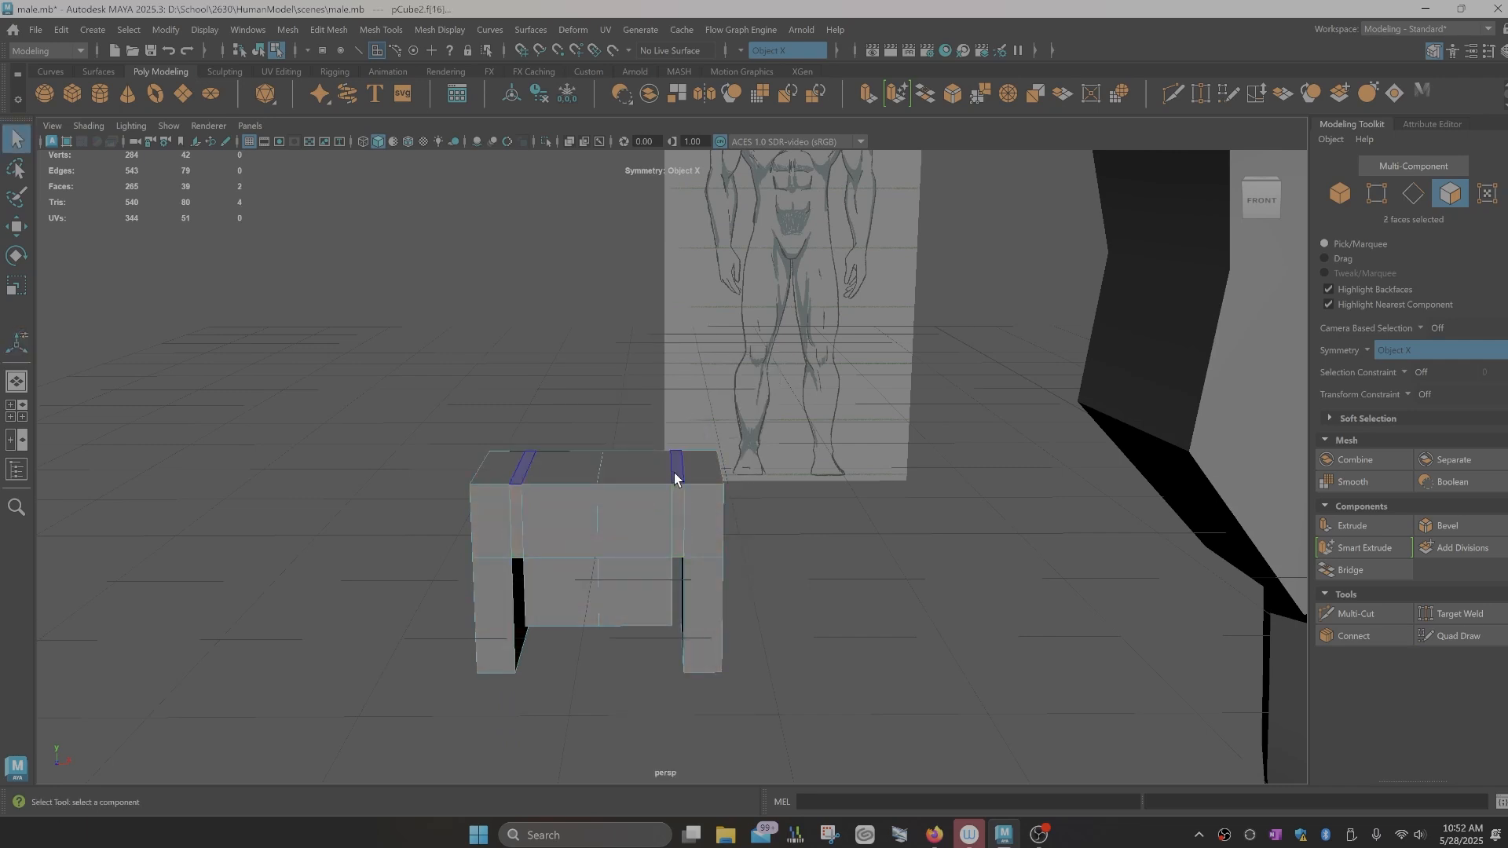
{"action": "double_click", "coordinate": [674, 475], "text": "shift"}
{"action": "left_click_drag", "start_coordinate": [671, 607], "coordinate": [656, 517], "text": "alt"}
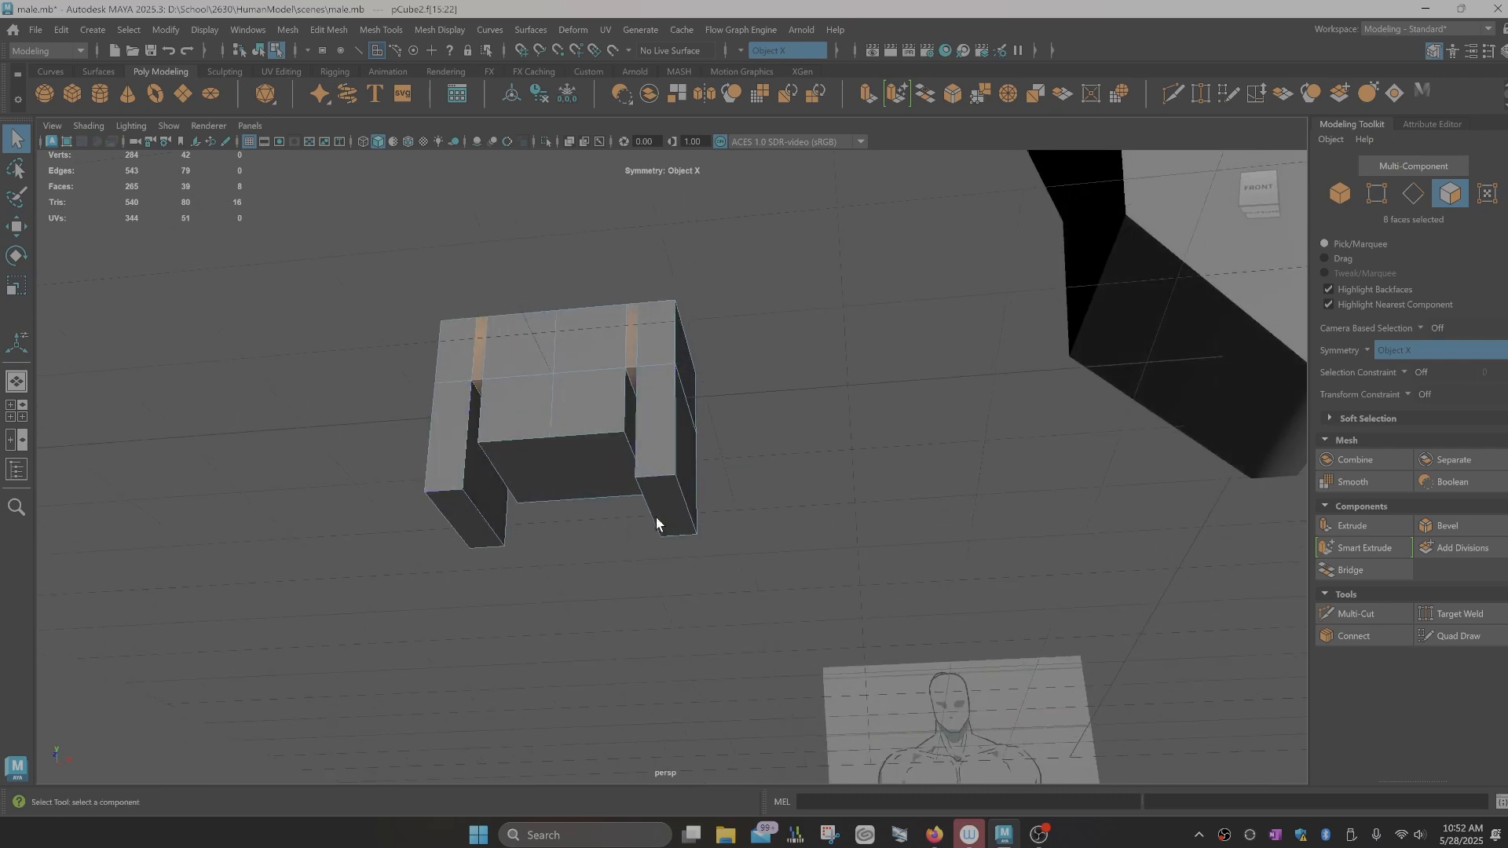
{"action": "left_click", "coordinate": [655, 498]}
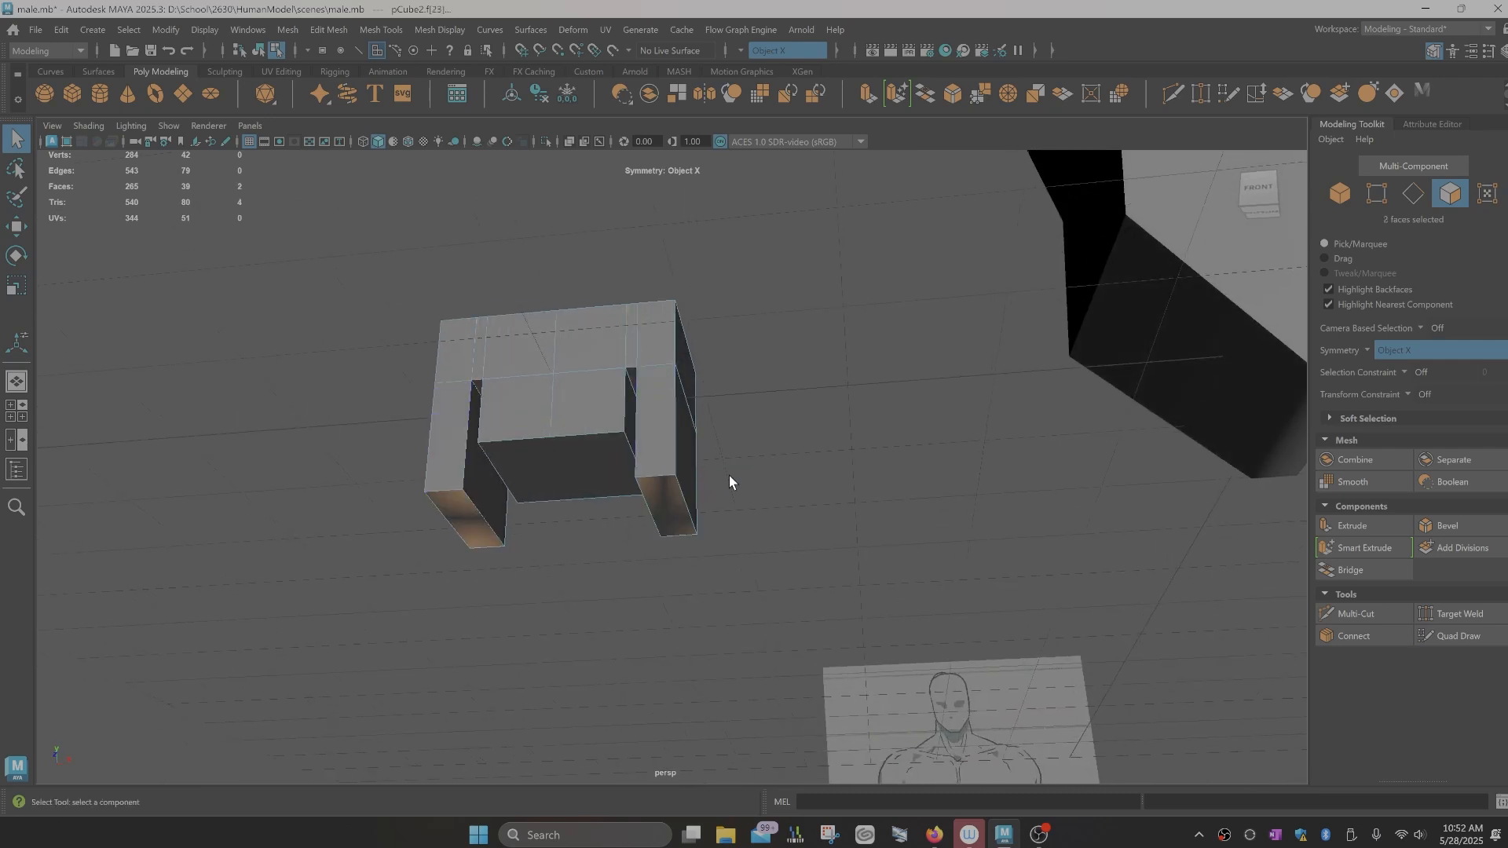
Step: Insert a vertical edge loop near the middle of the outer arm sides with the Multi-Cut tool
{"action": "left_click_drag", "start_coordinate": [748, 439], "coordinate": [714, 466], "text": "alt"}
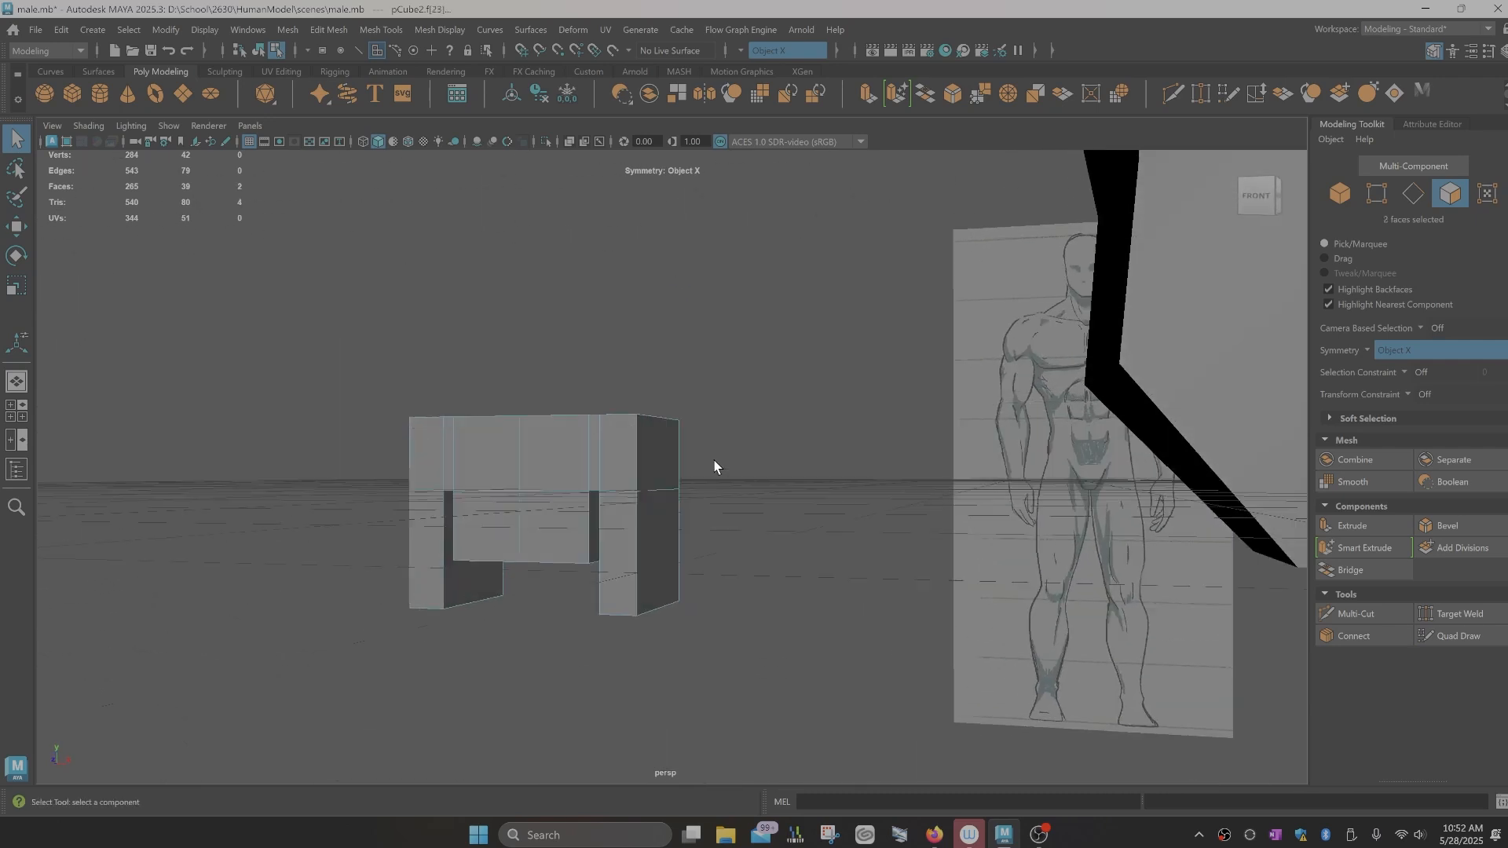
{"action": "left_click_drag", "start_coordinate": [721, 539], "coordinate": [687, 533], "text": "alt"}
{"action": "key", "text": "ctrl+shift+x"}
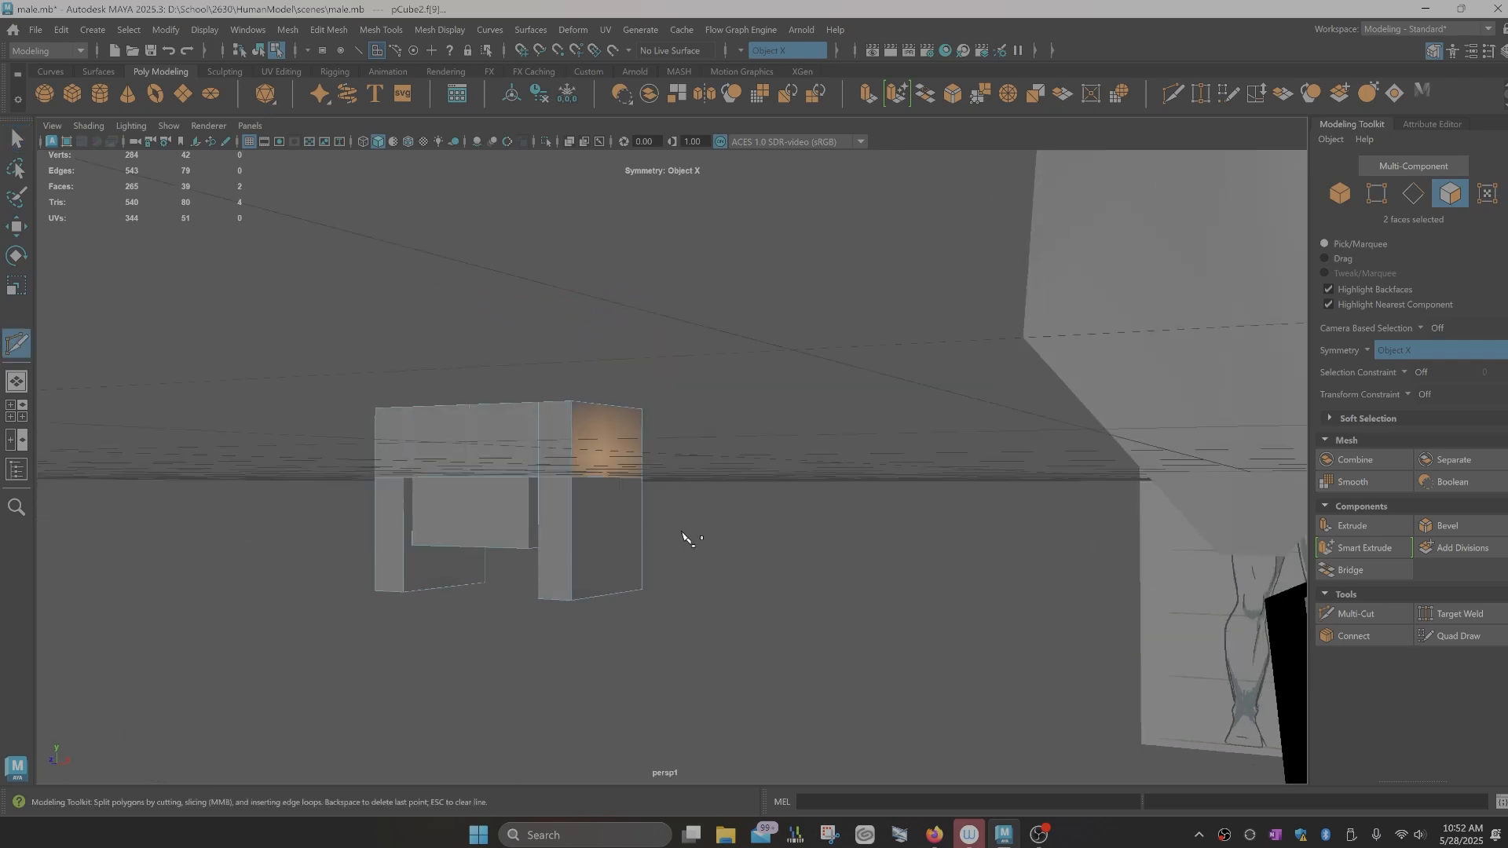
{"action": "left_click", "coordinate": [613, 478]}
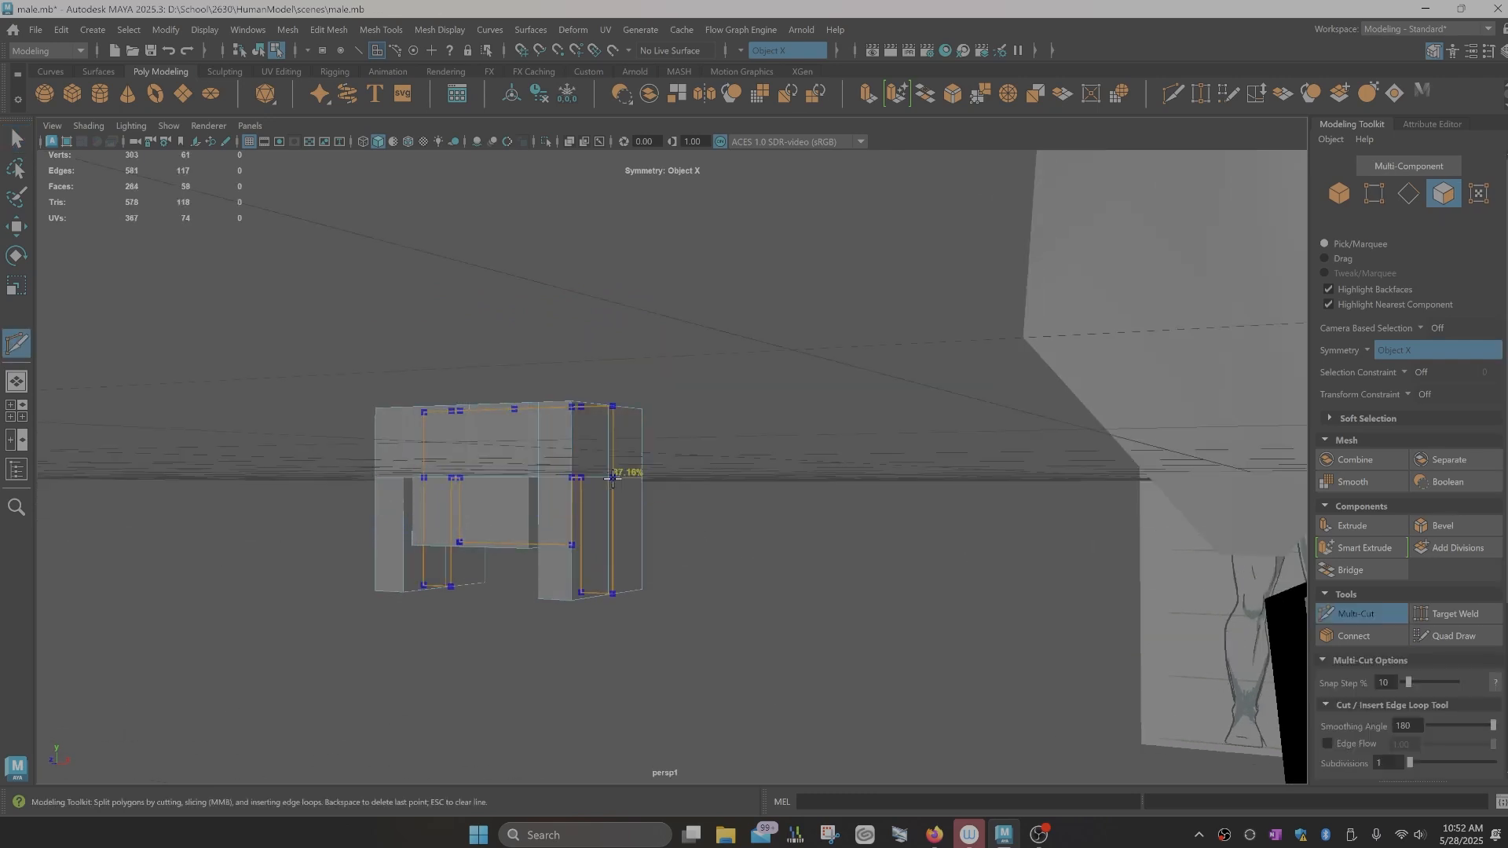
{"action": "left_click_drag", "start_coordinate": [697, 607], "coordinate": [703, 609], "text": "alt"}
Step: Lower the middle vertex on the outer side of each shoulder to Y -0.22 to form an armpit curve
{"action": "key", "text": "q"}
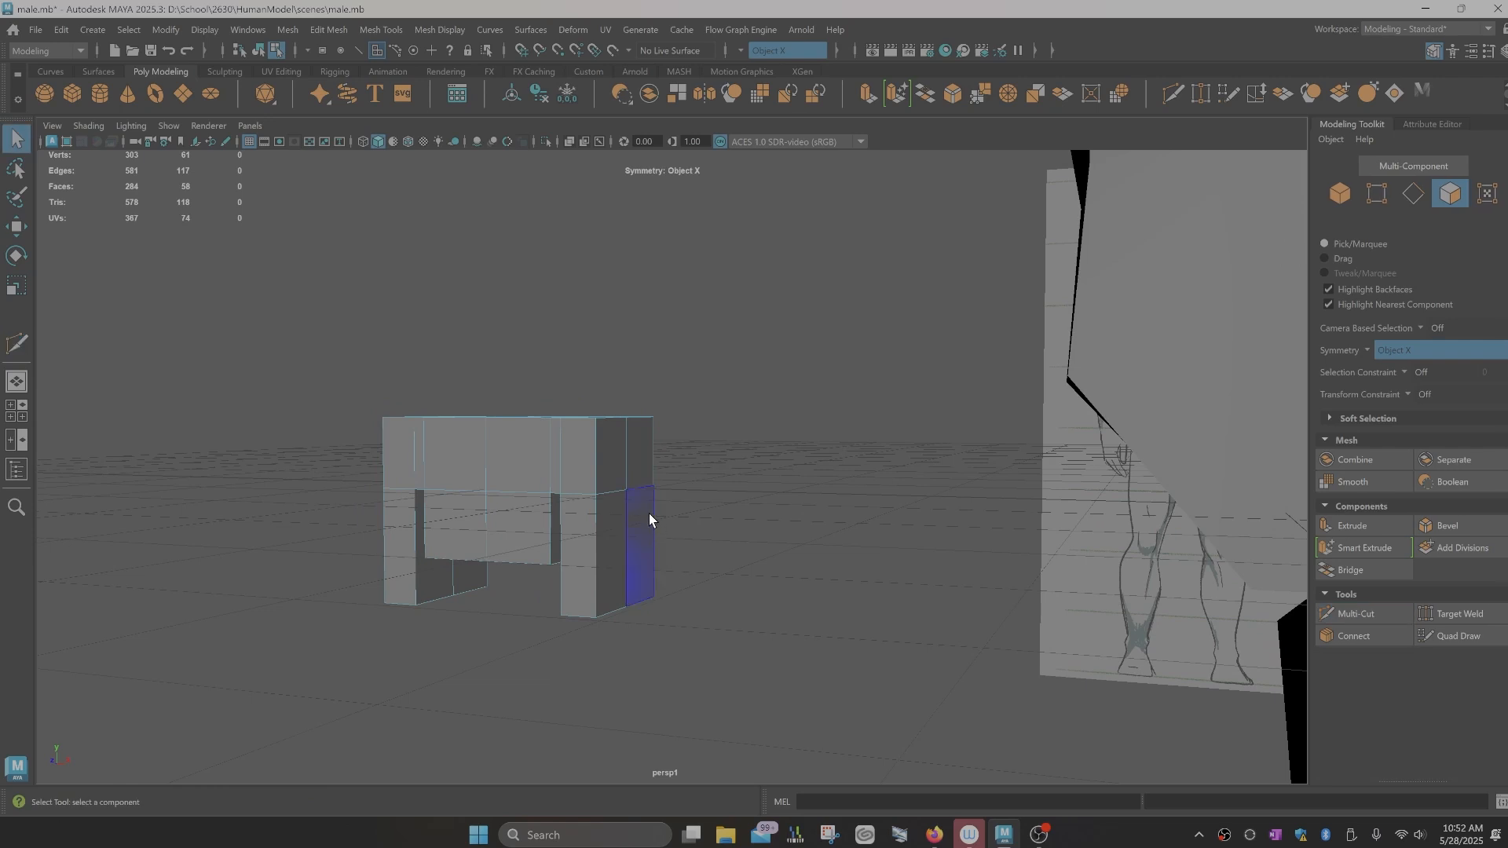
{"action": "right_click_drag", "start_coordinate": [626, 489], "coordinate": [559, 374]}
{"action": "left_click", "coordinate": [624, 491]}
{"action": "key", "text": "w"}
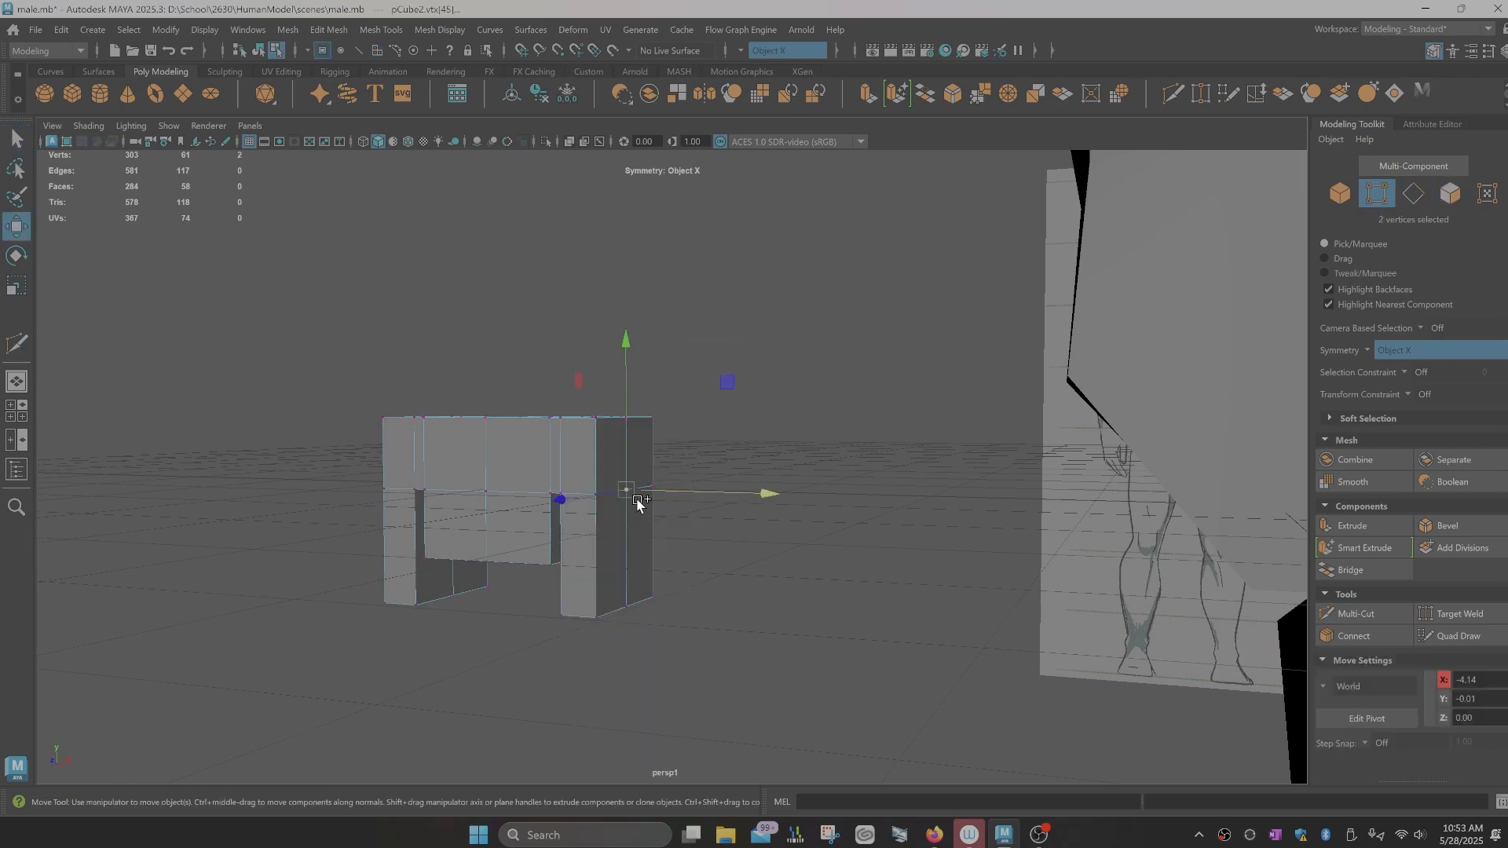
{"action": "left_click_drag", "start_coordinate": [627, 355], "coordinate": [627, 386]}
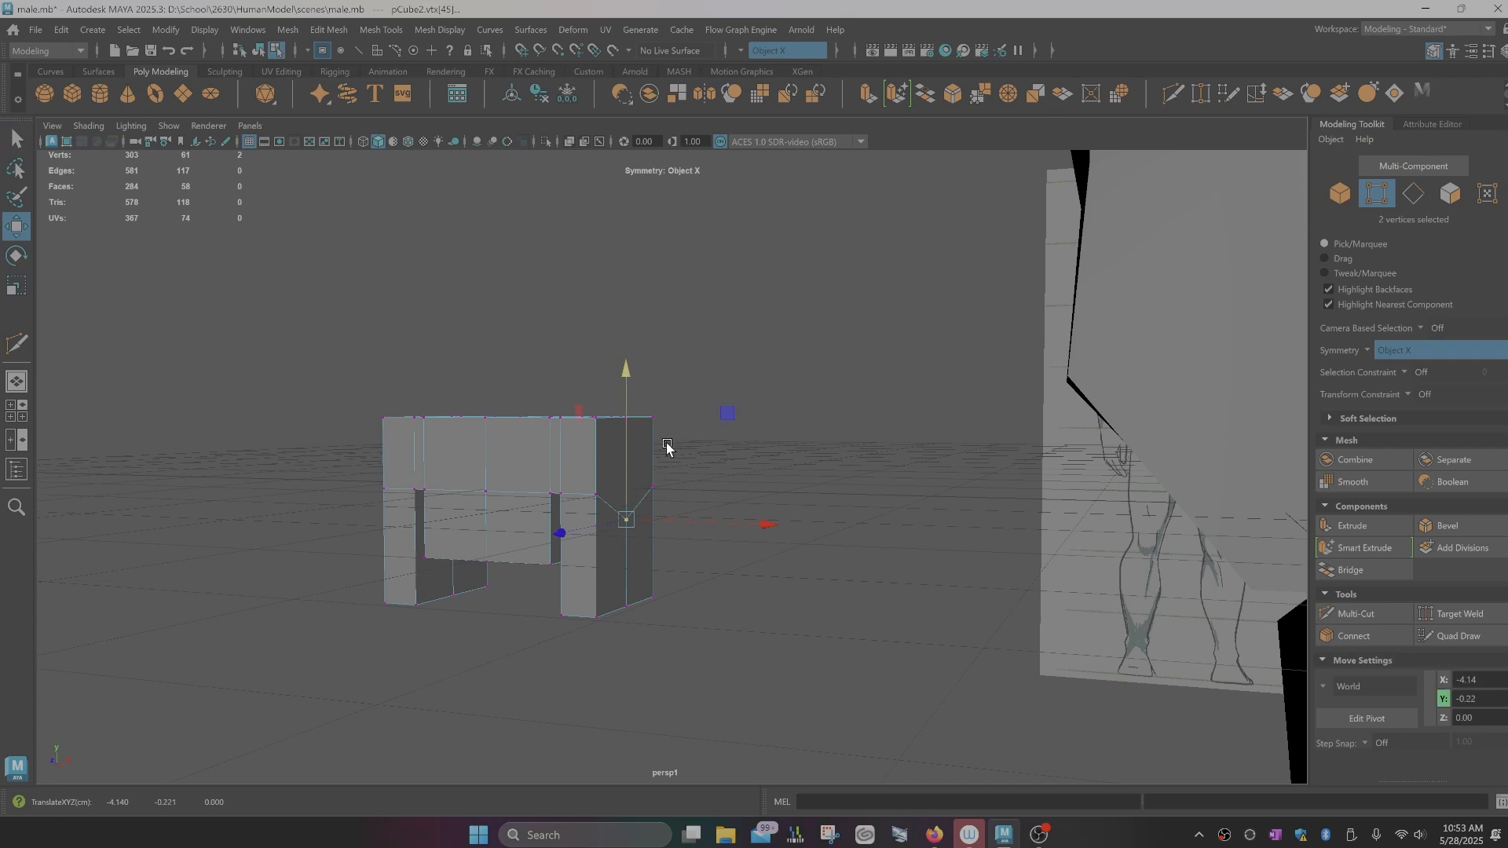
Step: Move the front and back outer corner vertices of both shoulder blocks slightly inward
{"action": "left_click_drag", "start_coordinate": [706, 514], "coordinate": [720, 517], "text": "alt"}
{"action": "left_click", "coordinate": [659, 425]}
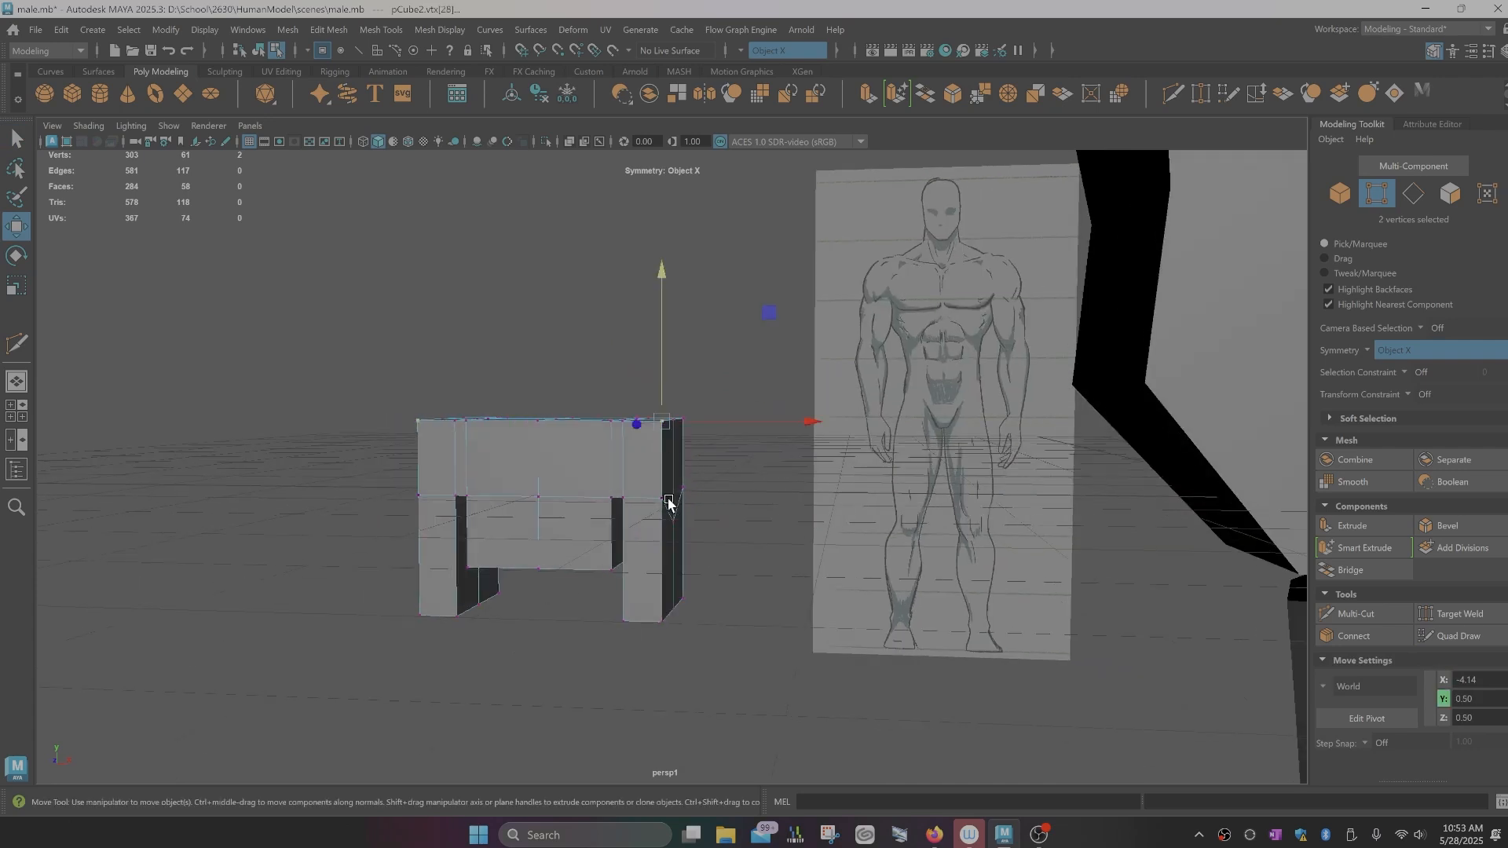
{"action": "left_click", "coordinate": [662, 499], "text": "shift"}
{"action": "left_click_drag", "start_coordinate": [810, 464], "coordinate": [798, 465]}
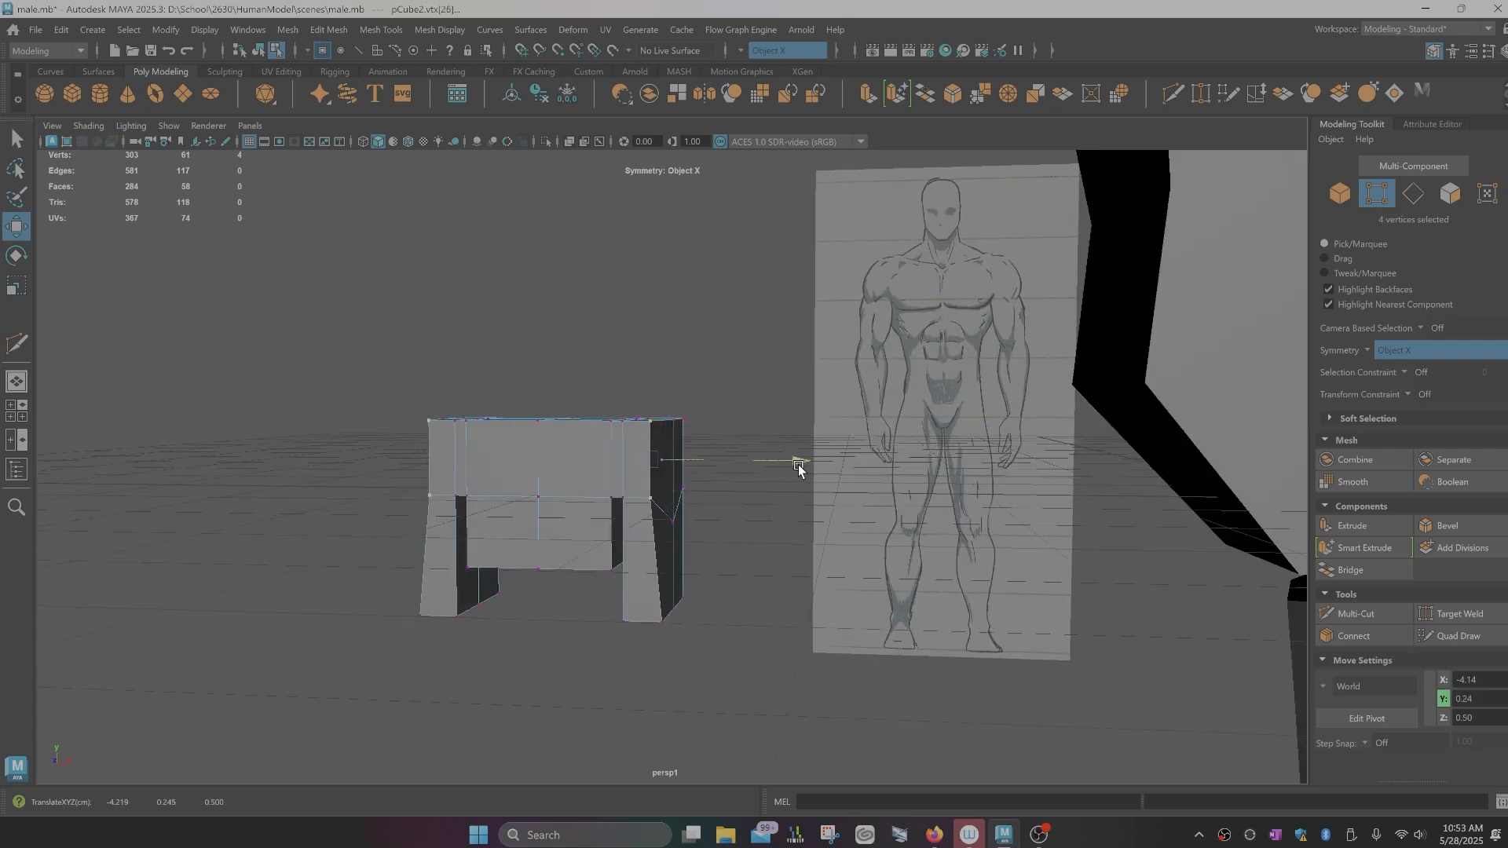
{"action": "left_click", "coordinate": [684, 423]}
{"action": "left_click", "coordinate": [689, 491], "text": "shift"}
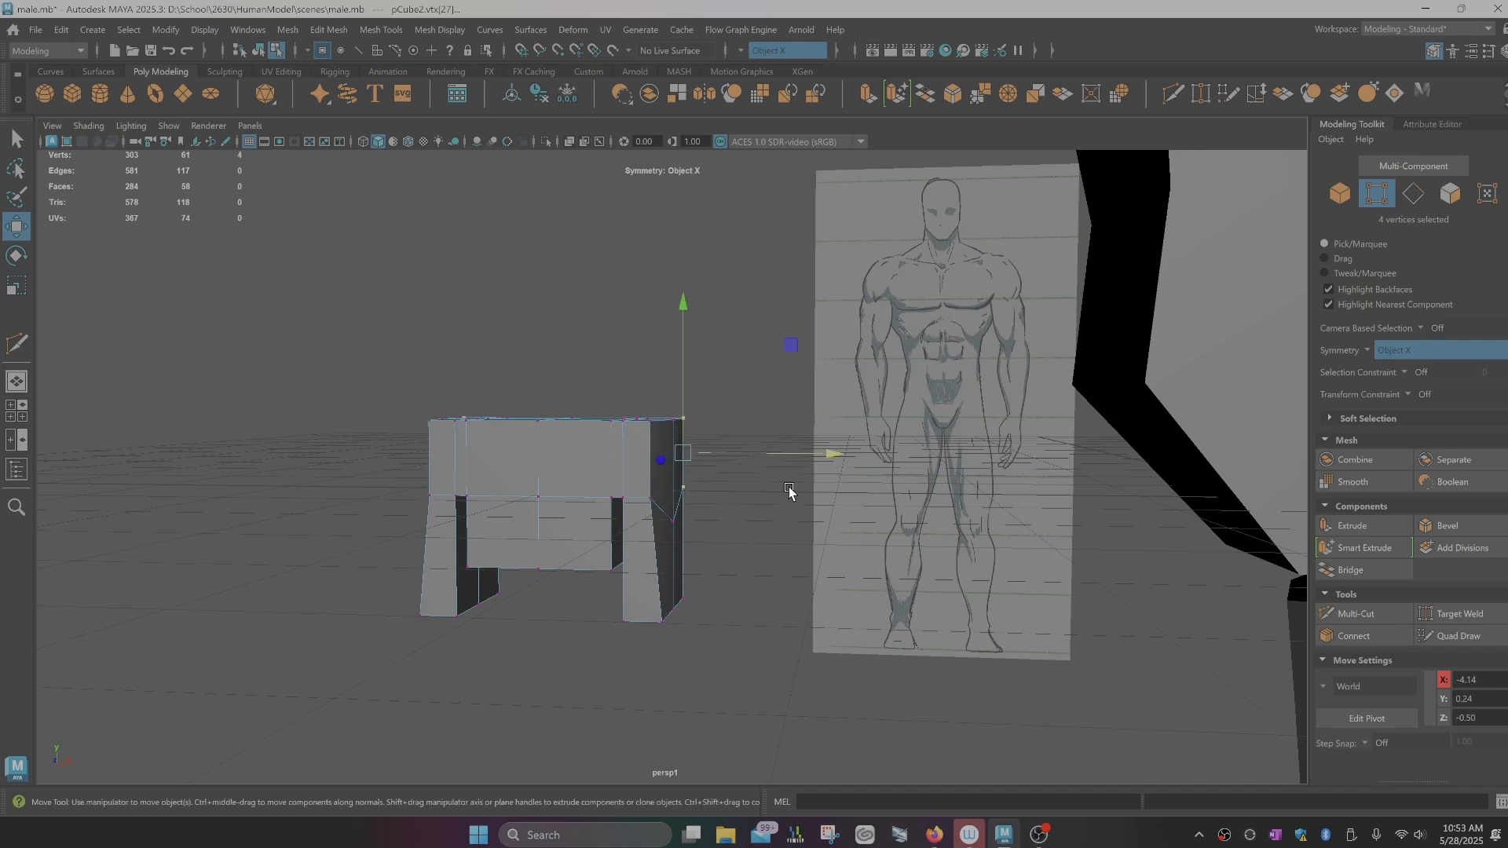
{"action": "left_click_drag", "start_coordinate": [831, 464], "coordinate": [788, 546]}
Step: Move the row of front upper vertices down to Y 0.36 and back to Z 0.40 to slope the chest top
{"action": "scroll", "coordinate": [461, 468], "scroll_direction": "up", "scroll_amount": 5}
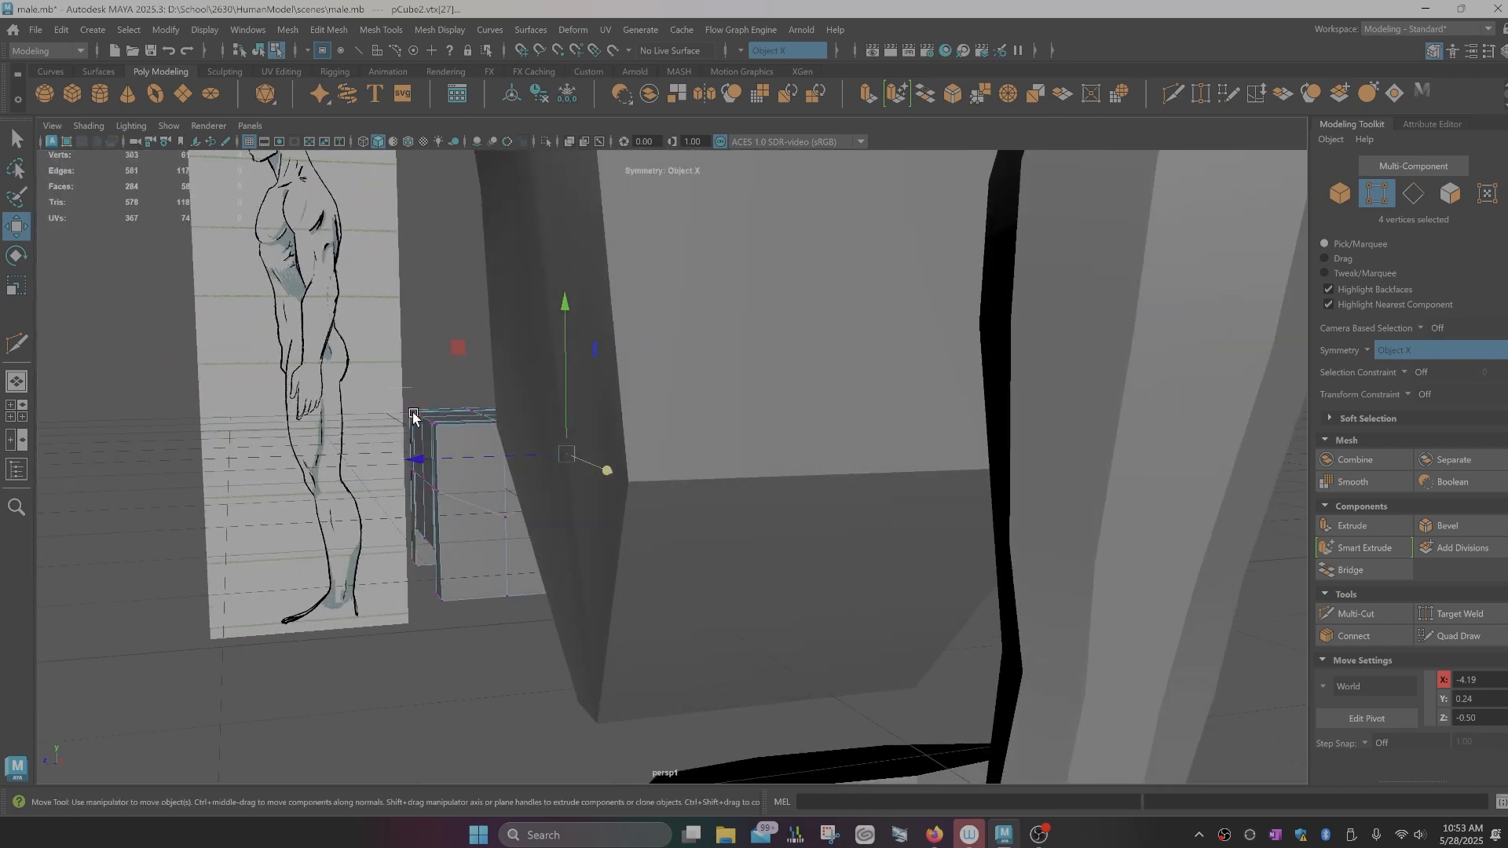
{"action": "left_click_drag", "start_coordinate": [414, 417], "coordinate": [444, 435]}
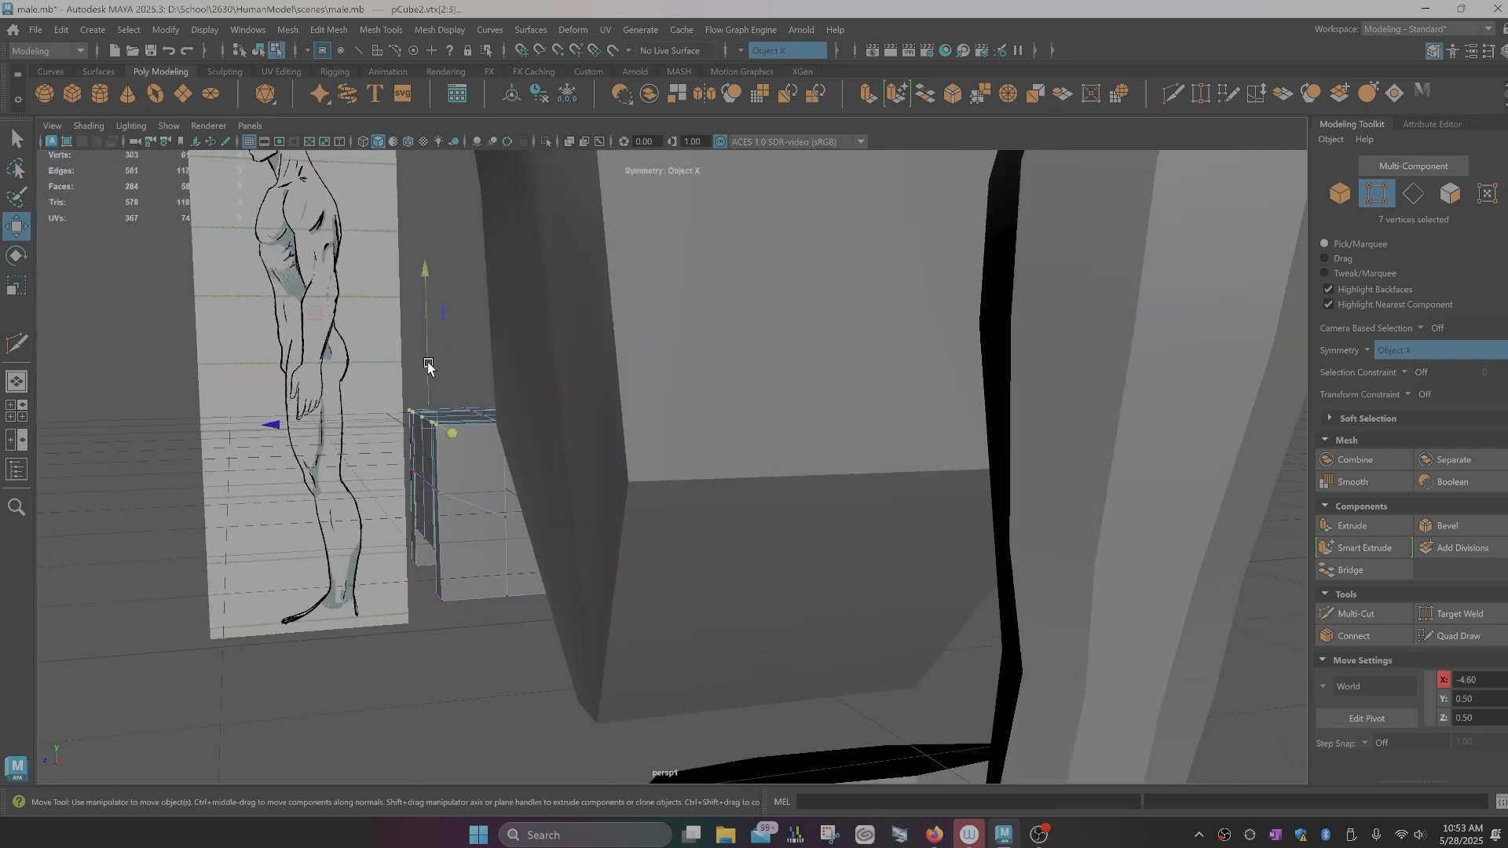
{"action": "left_click_drag", "start_coordinate": [428, 367], "coordinate": [326, 440]}
{"action": "left_click_drag", "start_coordinate": [271, 532], "coordinate": [345, 549], "text": "alt"}
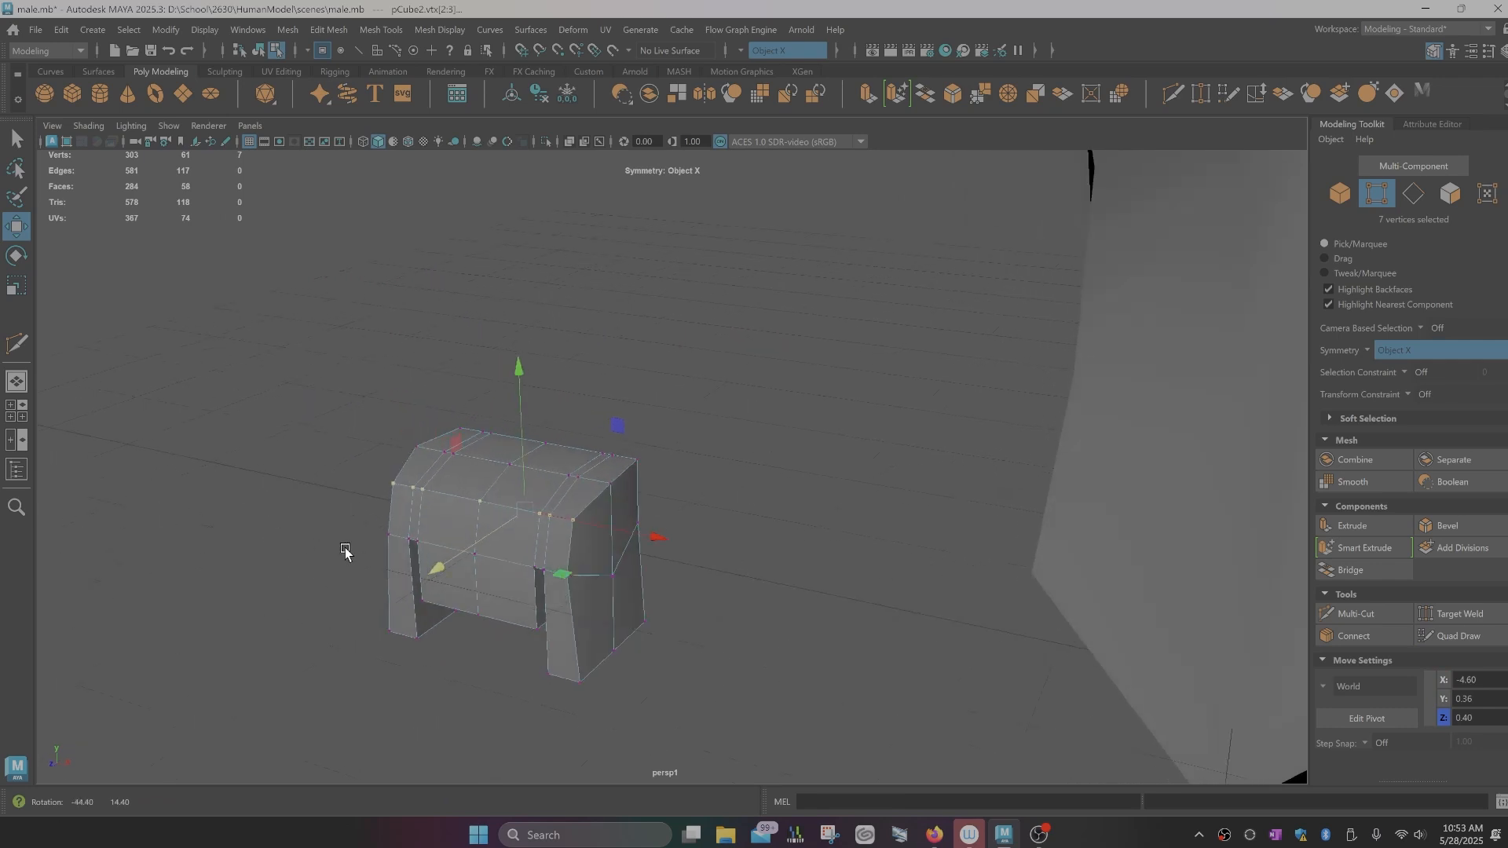
Step: Select the front faces of the shoulder blocks and the adjoining narrow strips, and push them backward to Z 0.13
{"action": "left_click_drag", "start_coordinate": [560, 585], "coordinate": [590, 590], "text": "alt"}
{"action": "key", "text": "q"}
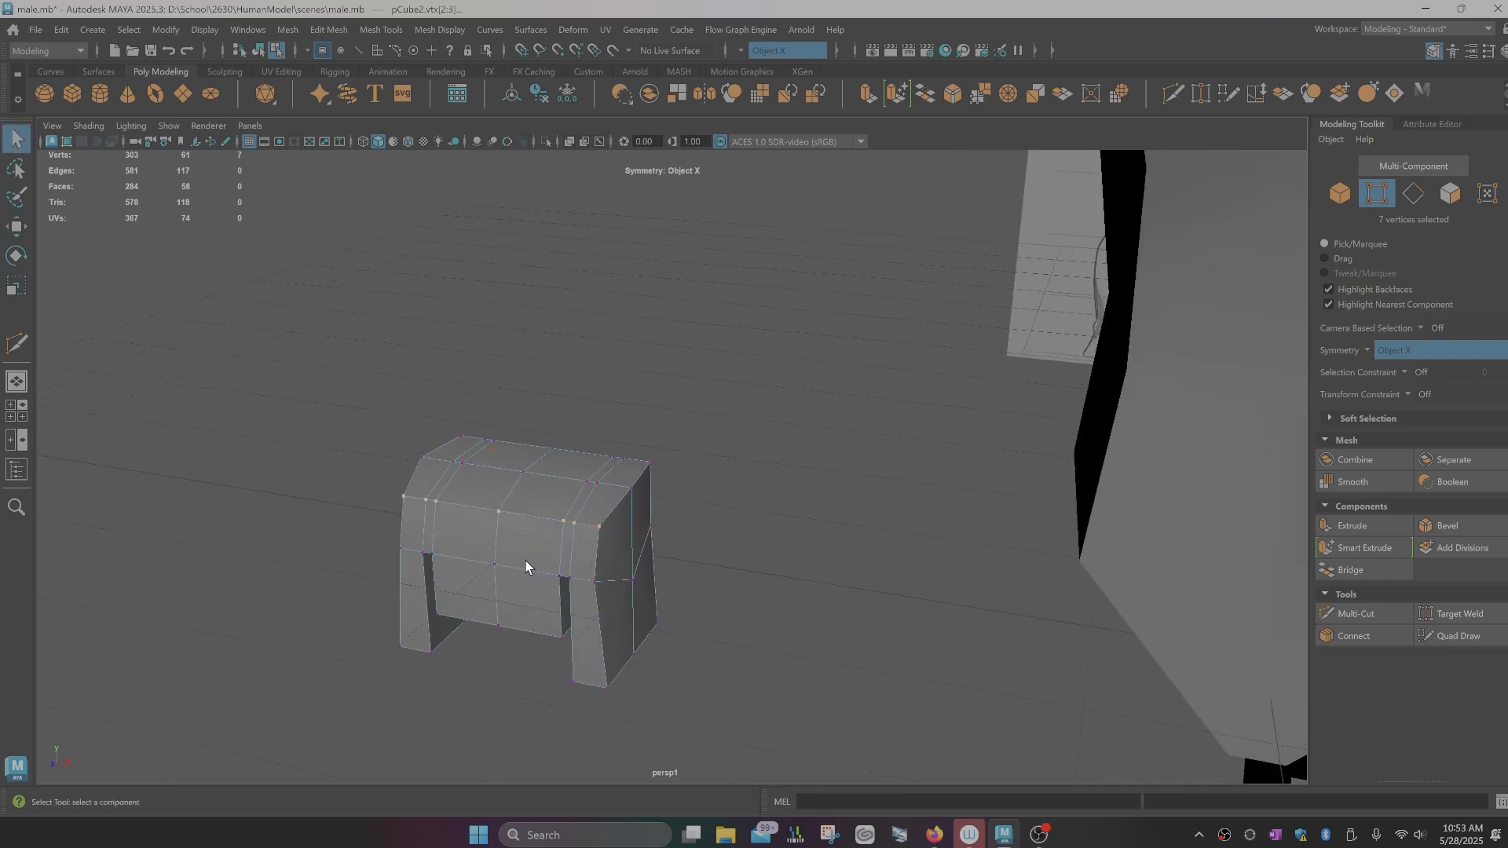
{"action": "left_click_drag", "start_coordinate": [527, 565], "coordinate": [509, 606], "text": "alt"}
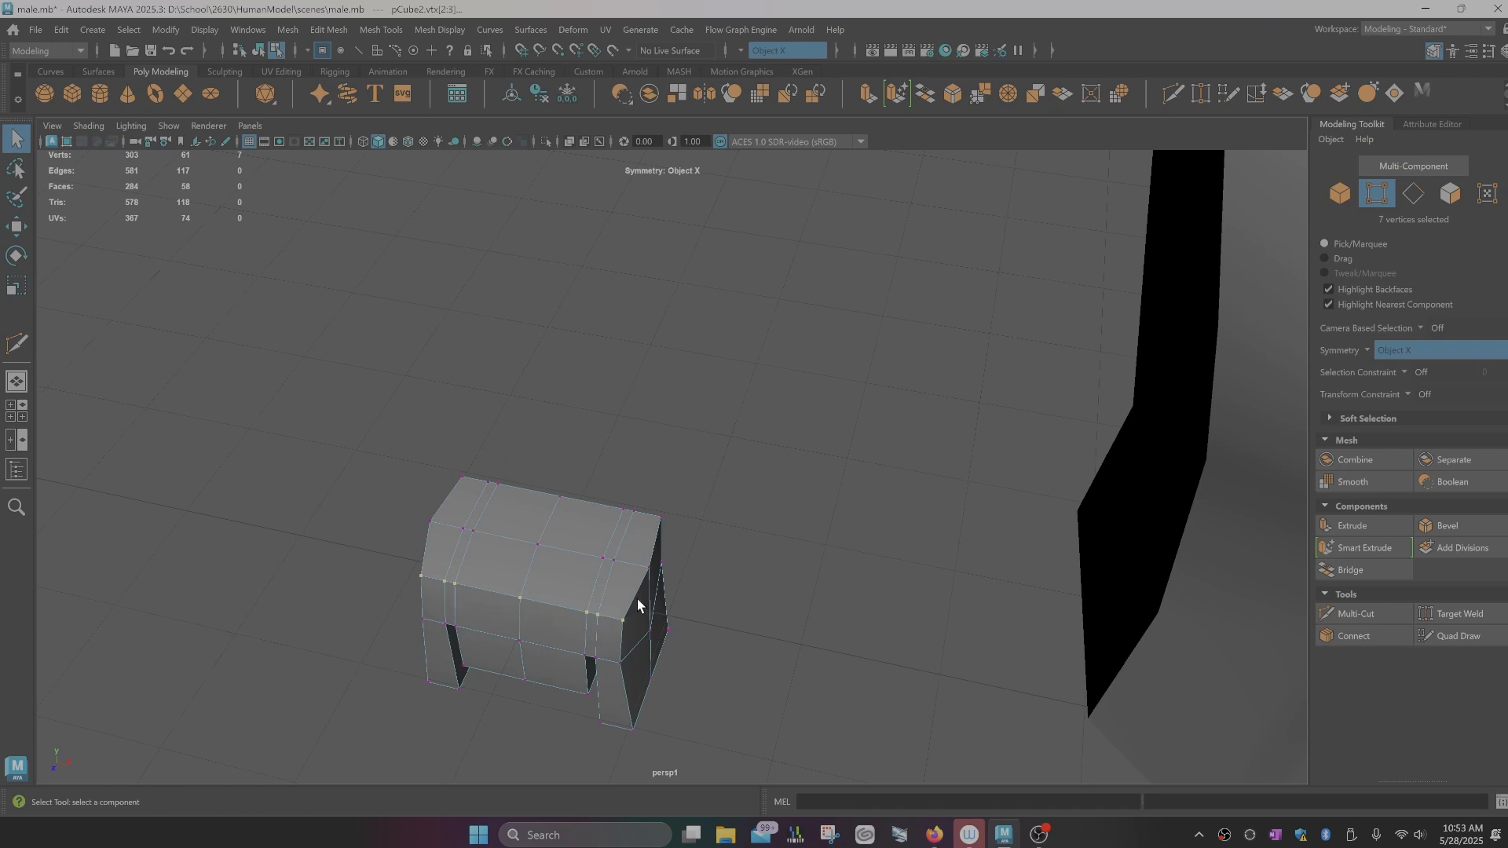
{"action": "right_click", "coordinate": [609, 646]}
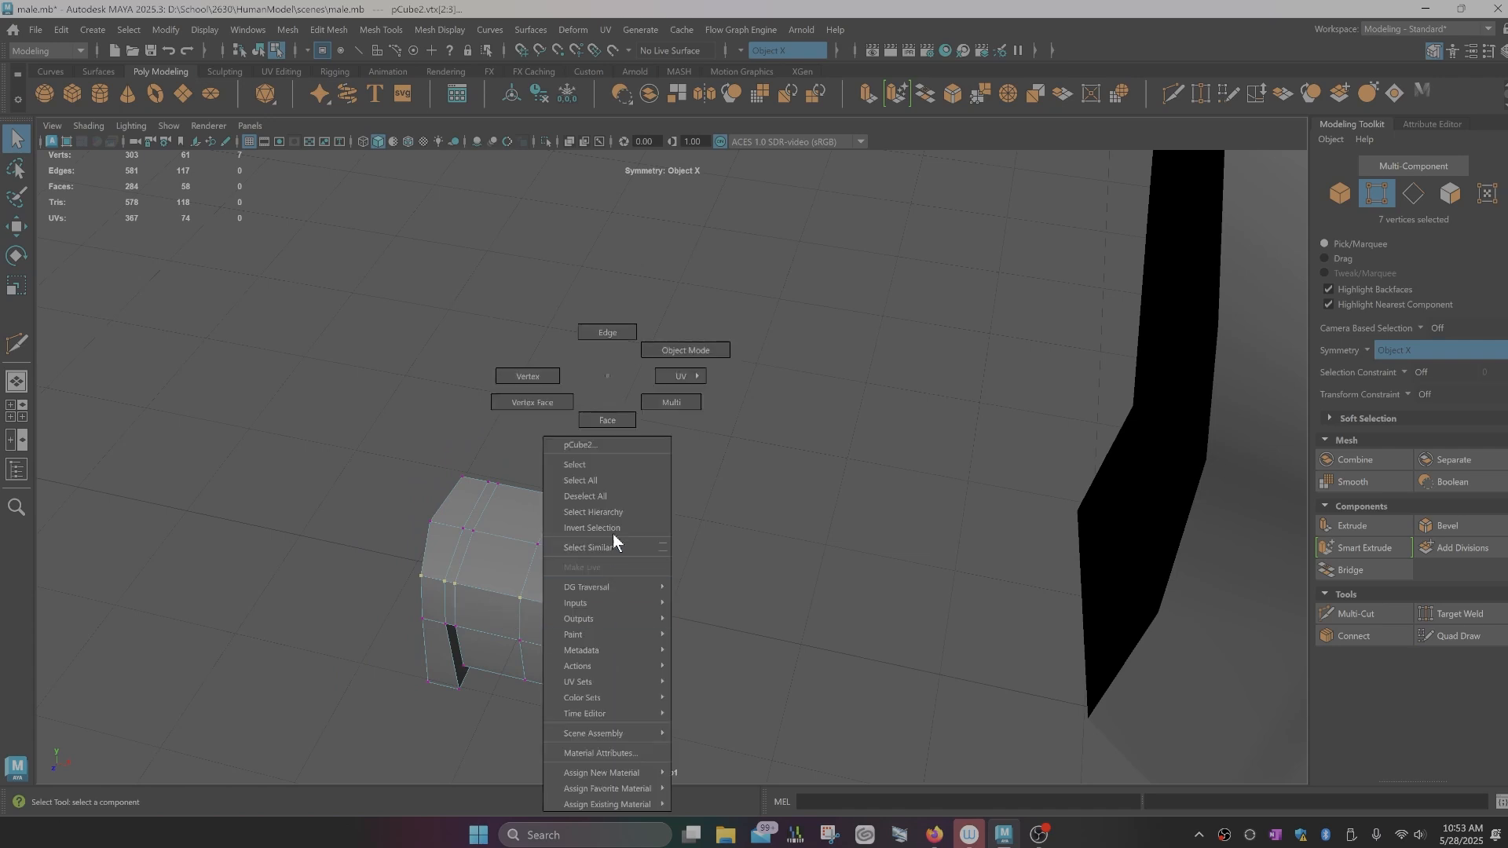
{"action": "left_click", "coordinate": [619, 421]}
{"action": "left_click", "coordinate": [602, 627]}
{"action": "left_click", "coordinate": [589, 629], "text": "shift"}
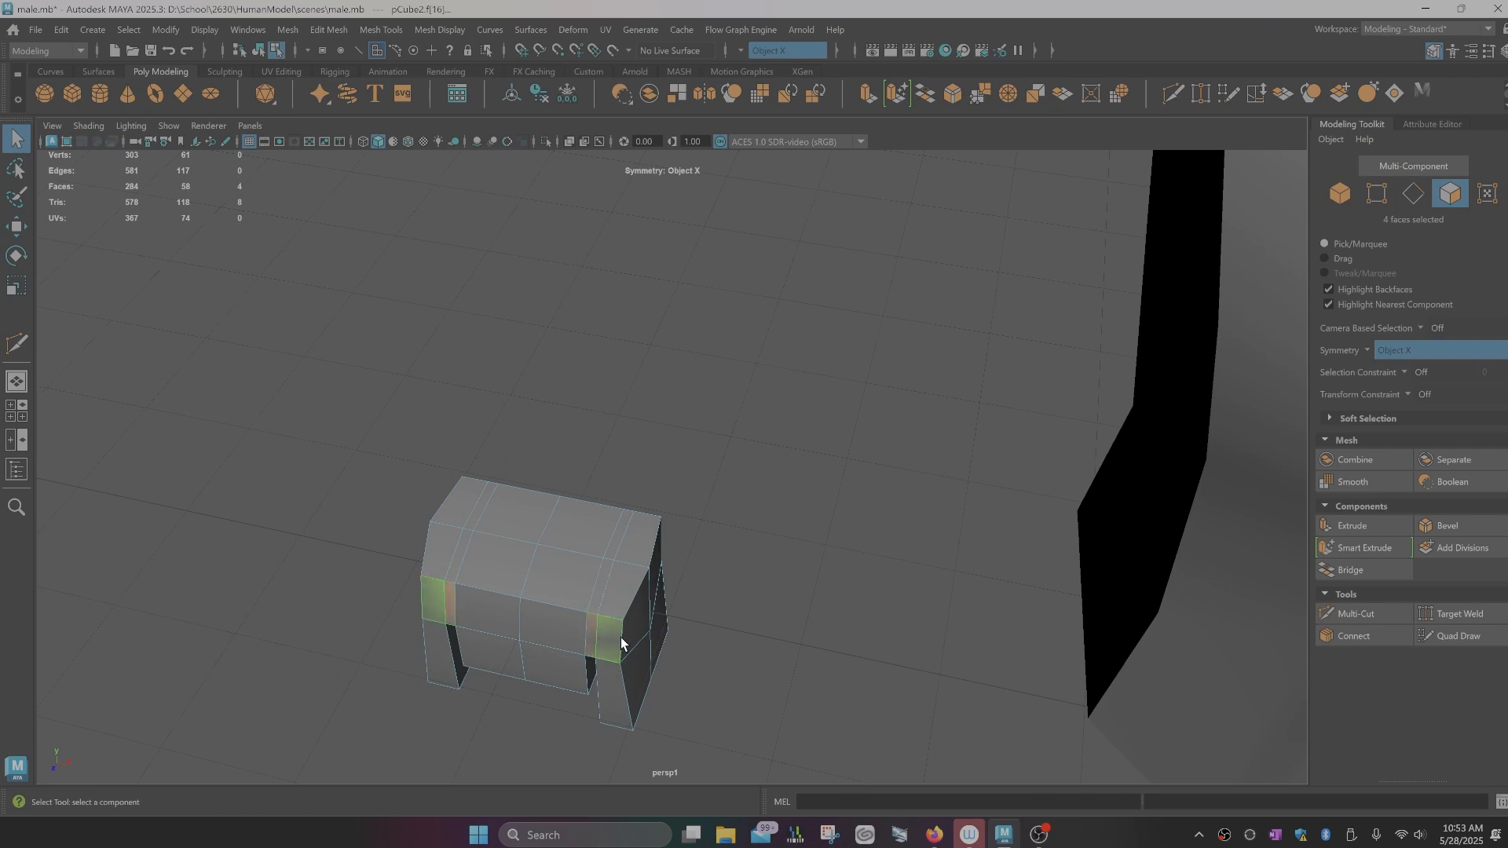
{"action": "key", "text": "w"}
{"action": "left_click_drag", "start_coordinate": [571, 722], "coordinate": [601, 689]}
Step: Lower the back upper edge of both shoulder blocks to Y 0.42
{"action": "left_click_drag", "start_coordinate": [691, 691], "coordinate": [599, 538], "text": "alt"}
{"action": "left_click_drag", "start_coordinate": [552, 482], "coordinate": [555, 482], "text": "alt"}
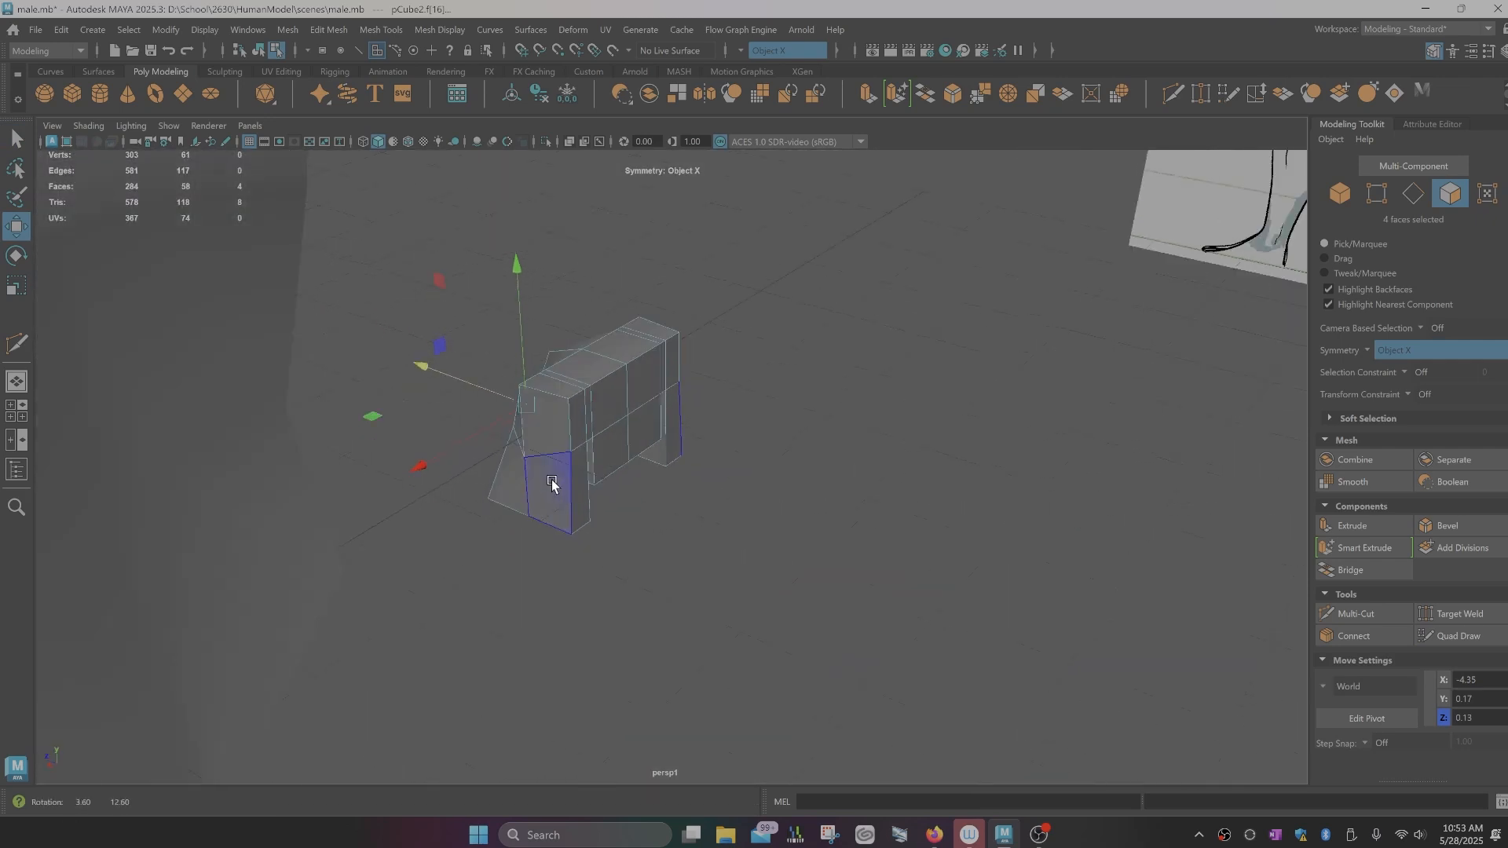
{"action": "right_click_drag", "start_coordinate": [574, 405], "coordinate": [564, 352]}
{"action": "left_click", "coordinate": [573, 395]}
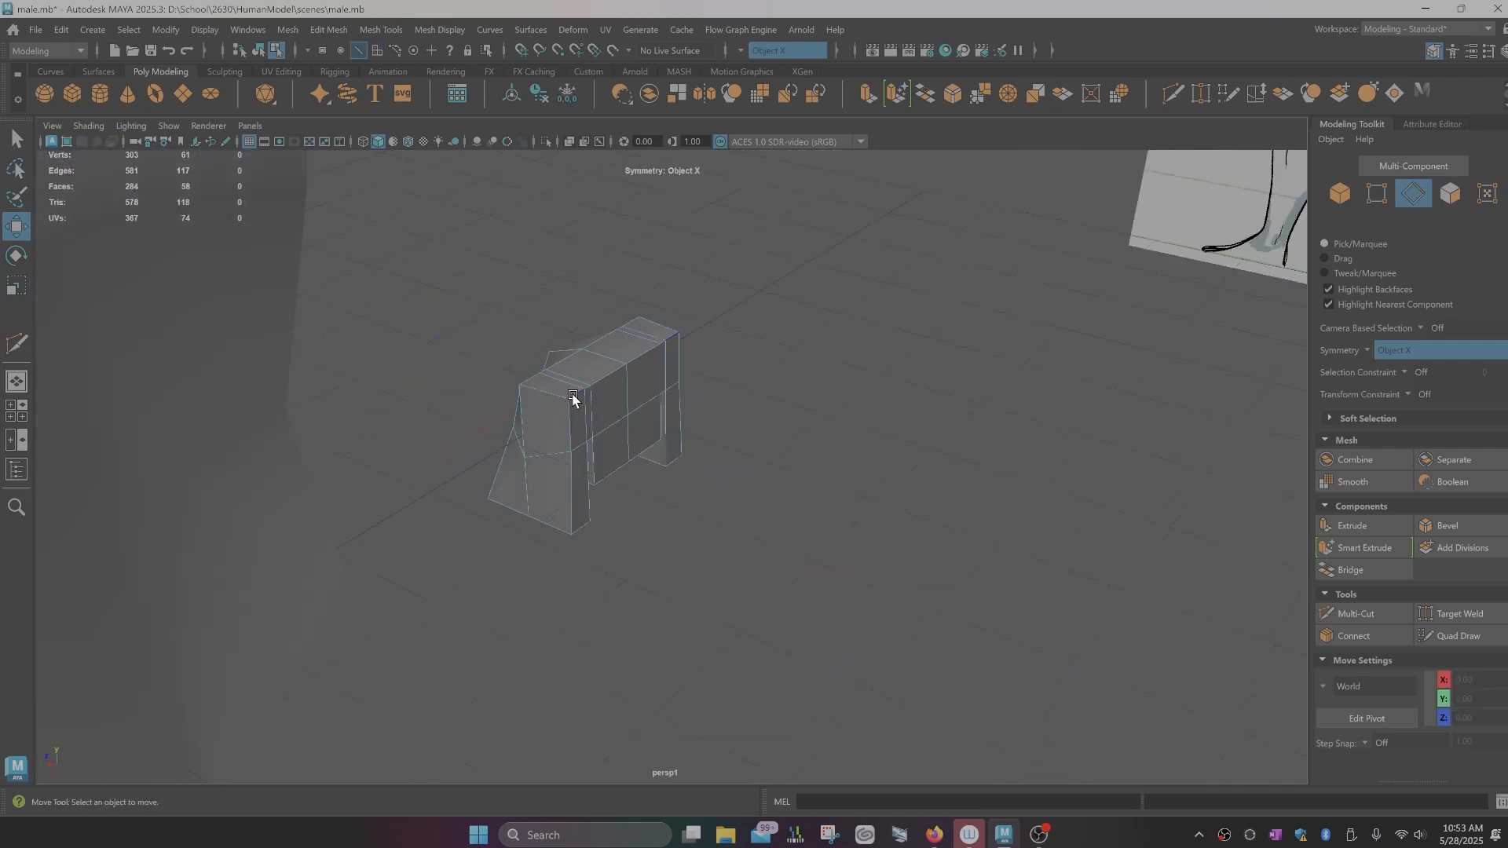
{"action": "left_click_drag", "start_coordinate": [573, 322], "coordinate": [573, 333]}
Step: Delete the small test shape with arms and place a new polygon cube beside the torso at X -4.19
{"action": "left_click_drag", "start_coordinate": [571, 410], "coordinate": [628, 428], "text": "alt"}
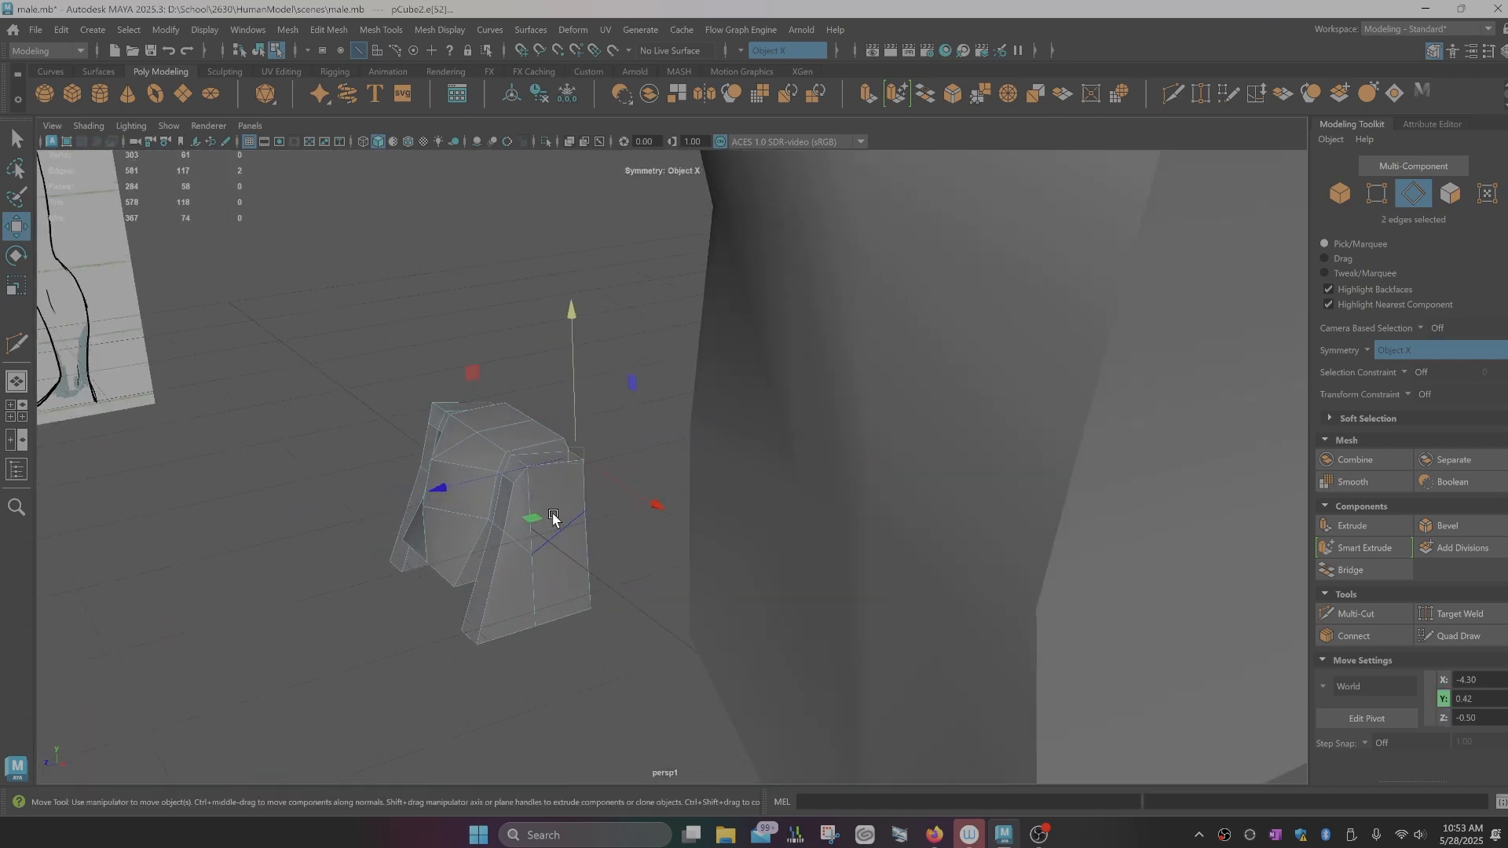
{"action": "scroll", "coordinate": [553, 517], "scroll_direction": "down", "scroll_amount": 7}
{"action": "left_click_drag", "start_coordinate": [600, 507], "coordinate": [667, 485], "text": "alt"}
{"action": "left_click", "coordinate": [840, 349]}
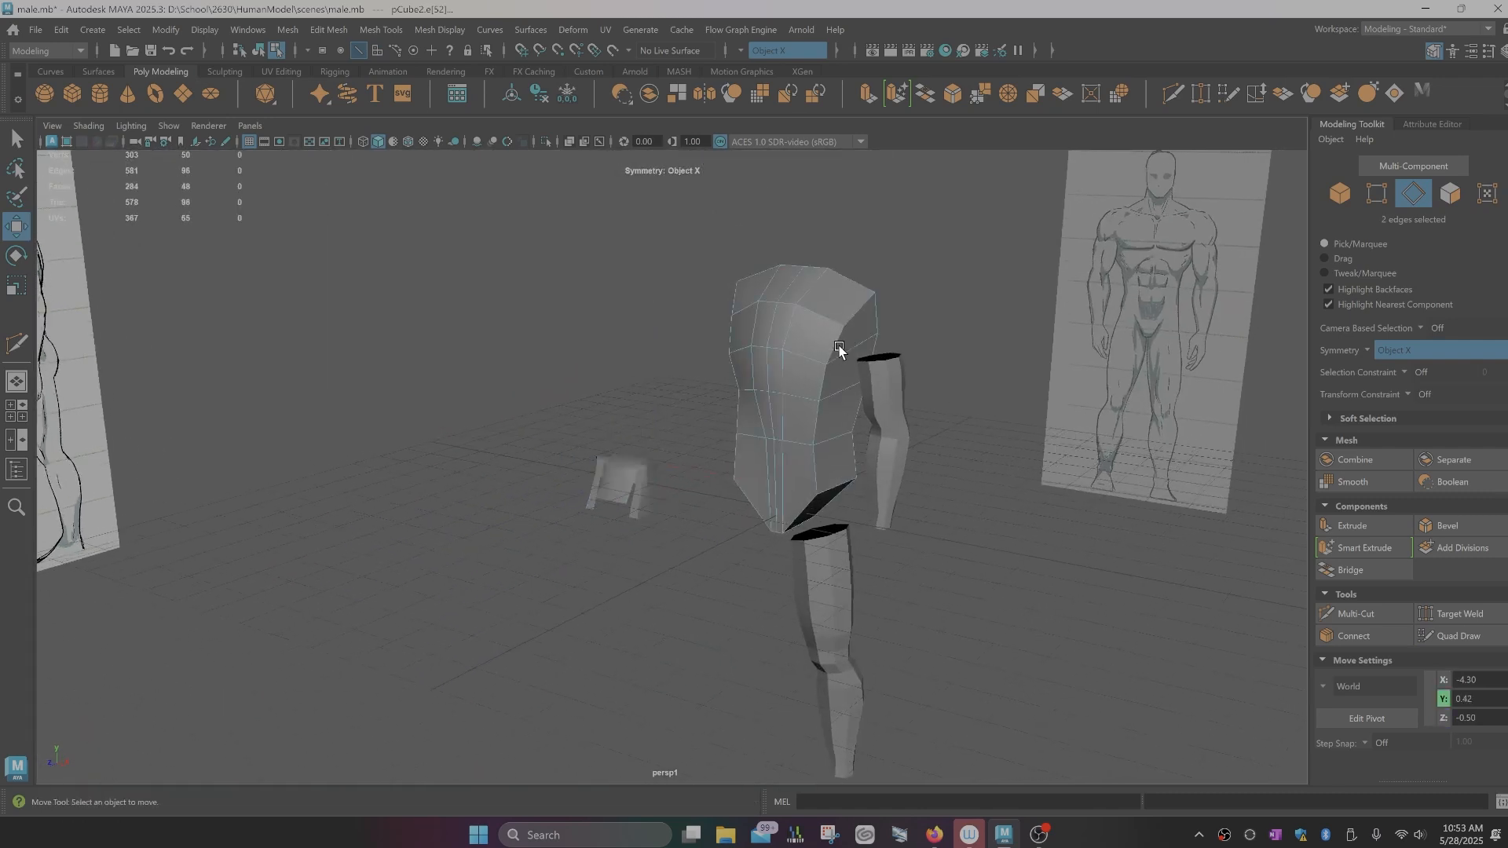
{"action": "scroll", "coordinate": [621, 487], "scroll_direction": "up", "scroll_amount": 5}
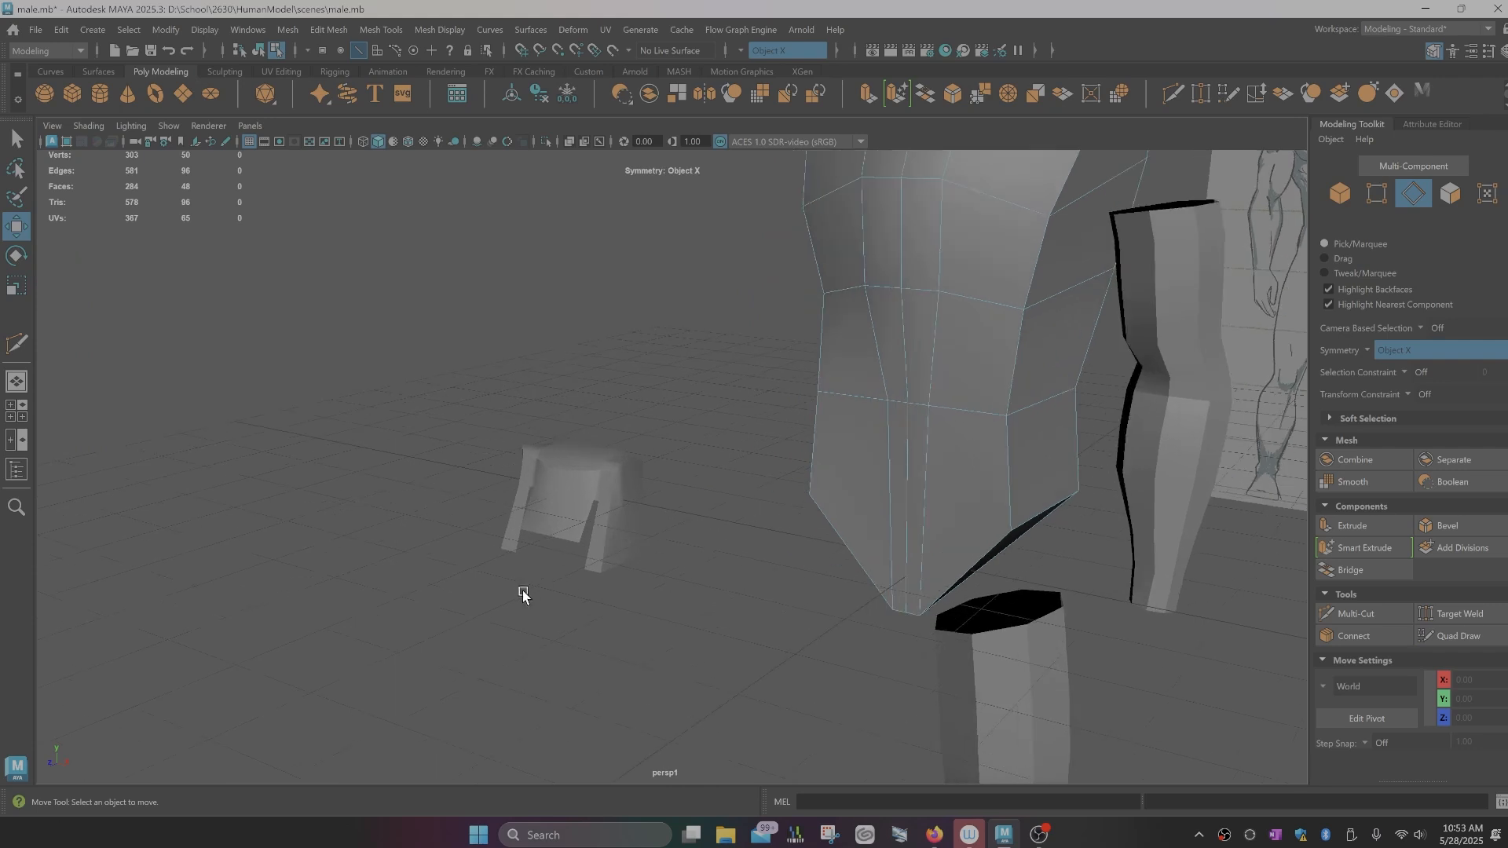
{"action": "right_click_drag", "start_coordinate": [545, 519], "coordinate": [610, 331]}
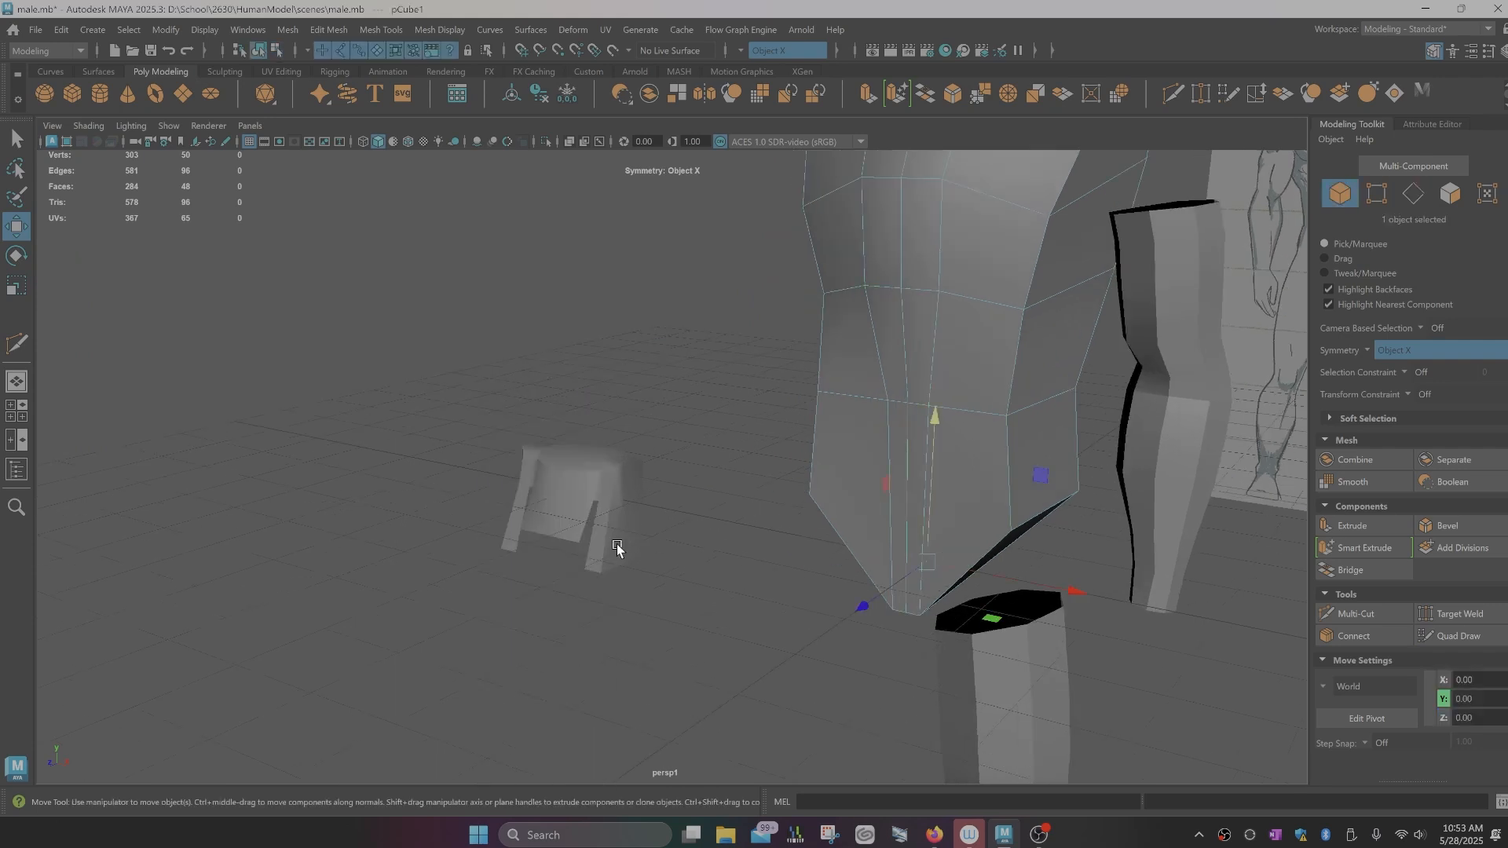
{"action": "key", "text": "Delete"}
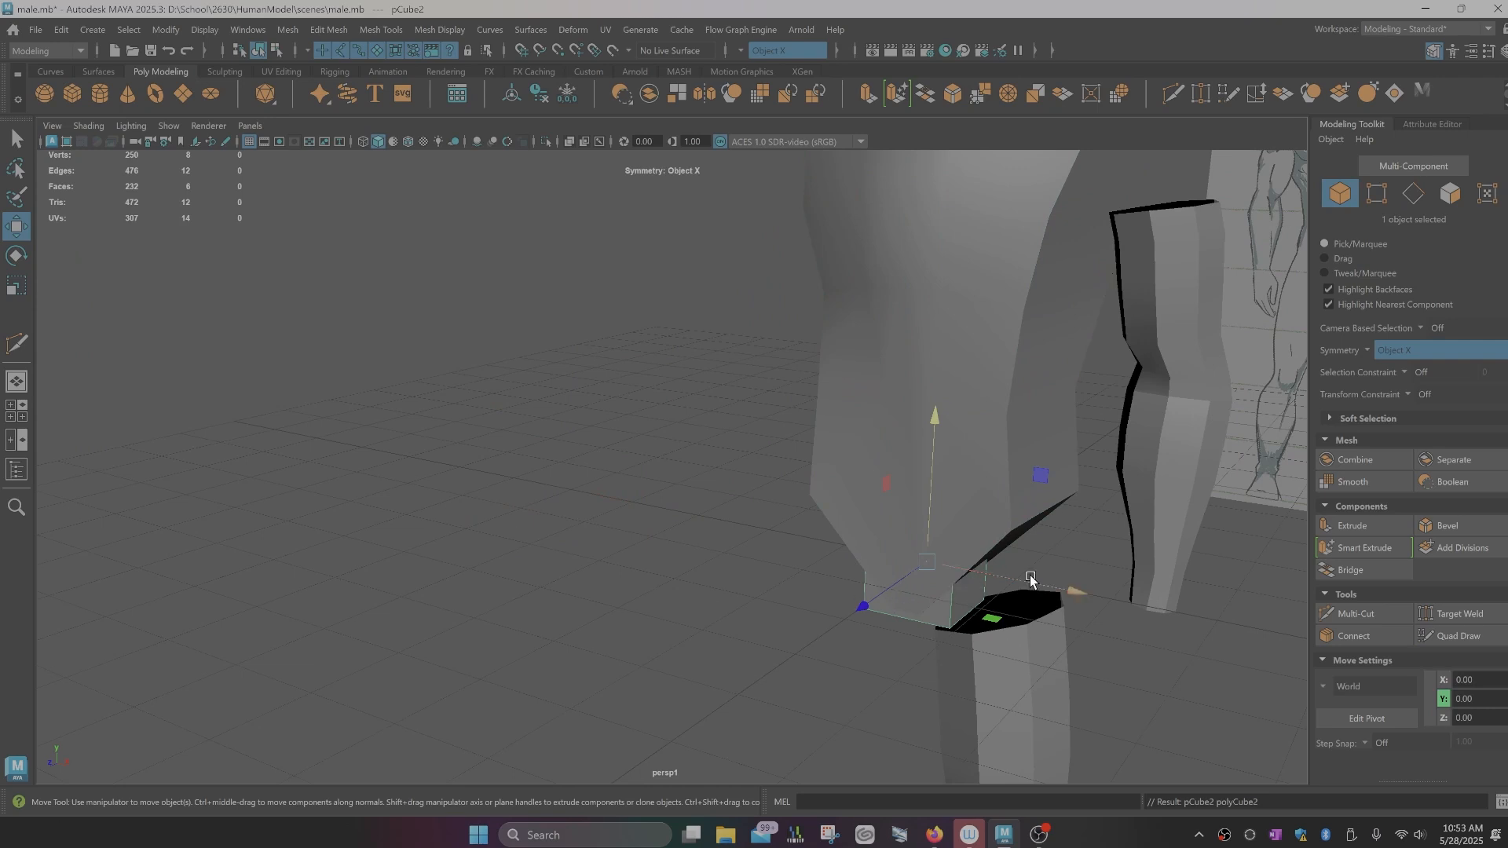
{"action": "left_click_drag", "start_coordinate": [1073, 591], "coordinate": [747, 522]}
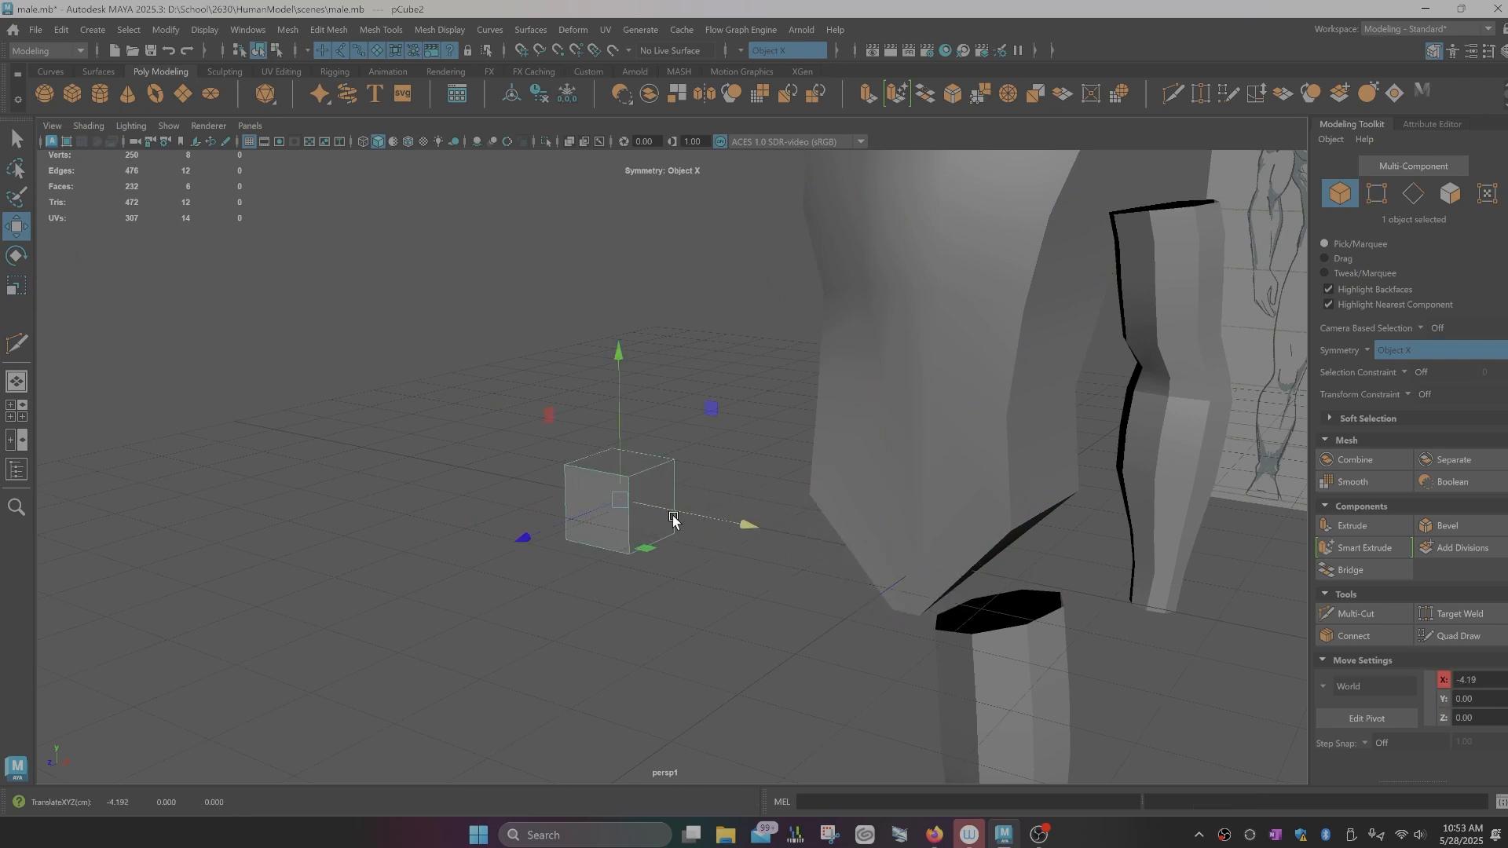
Step: Extrude the new cube's side faces symmetrically outward twice, the second time by 0.514
{"action": "key", "text": "q"}
{"action": "right_click_drag", "start_coordinate": [639, 494], "coordinate": [653, 412]}
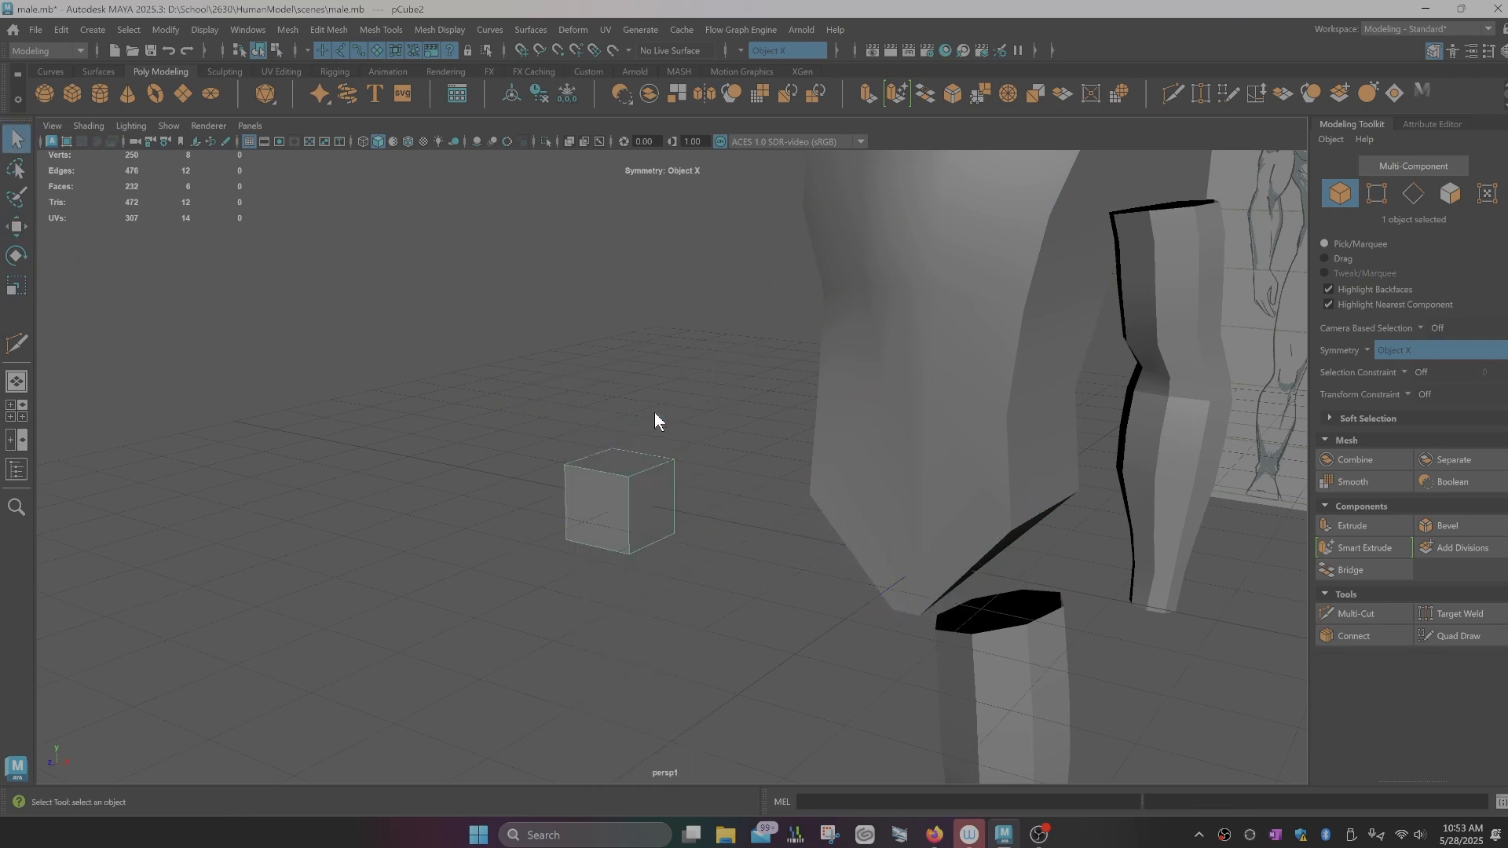
{"action": "left_click", "coordinate": [643, 500]}
{"action": "key", "text": "ctrl+e"}
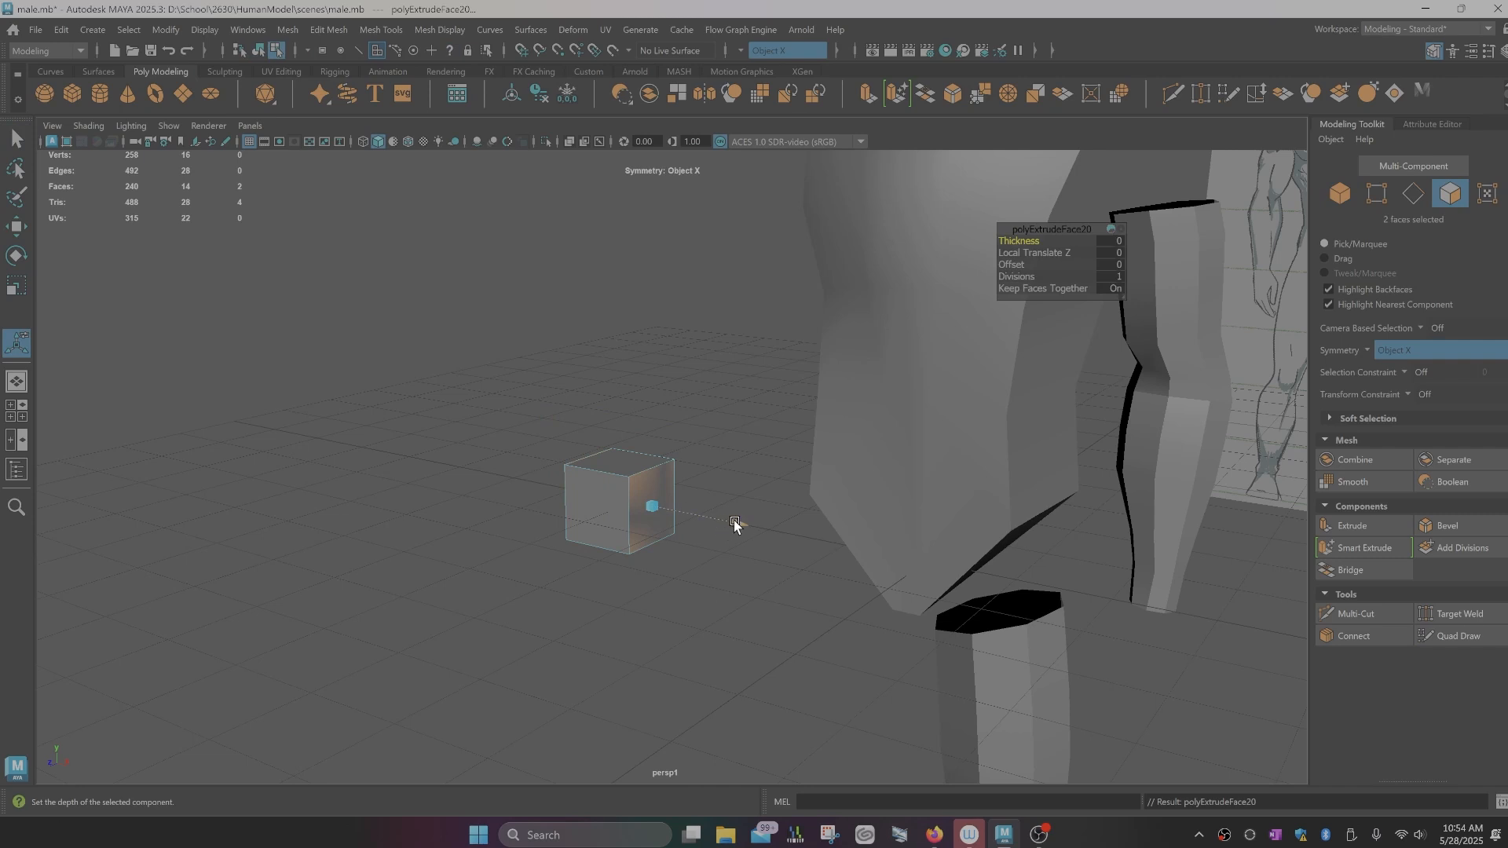
{"action": "left_click_drag", "start_coordinate": [735, 524], "coordinate": [786, 532]}
{"action": "key", "text": "ctrl+e"}
{"action": "mouse_move", "coordinate": [699, 607]}
{"action": "left_mouse_down", "text": "alt"}
{"action": "mouse_move", "coordinate": [676, 616]}
{"action": "mouse_move", "coordinate": [686, 606]}
{"action": "left_mouse_up", "text": "alt"}
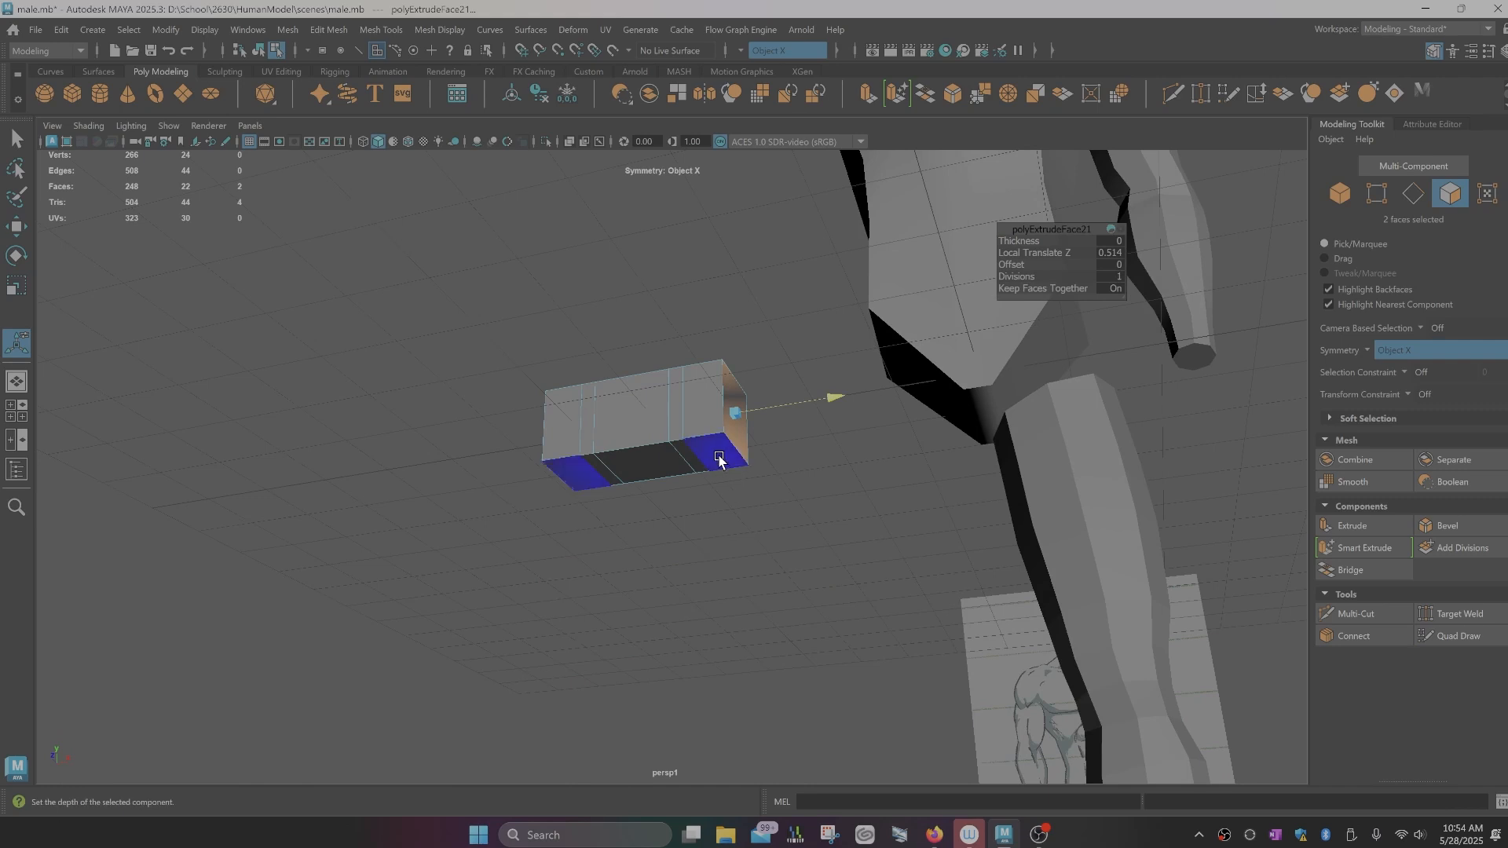
Step: Try pulling the undersides of both outer blocks downward with the Move tool, and undo the move
{"action": "left_click", "coordinate": [734, 562]}
{"action": "key", "text": "w"}
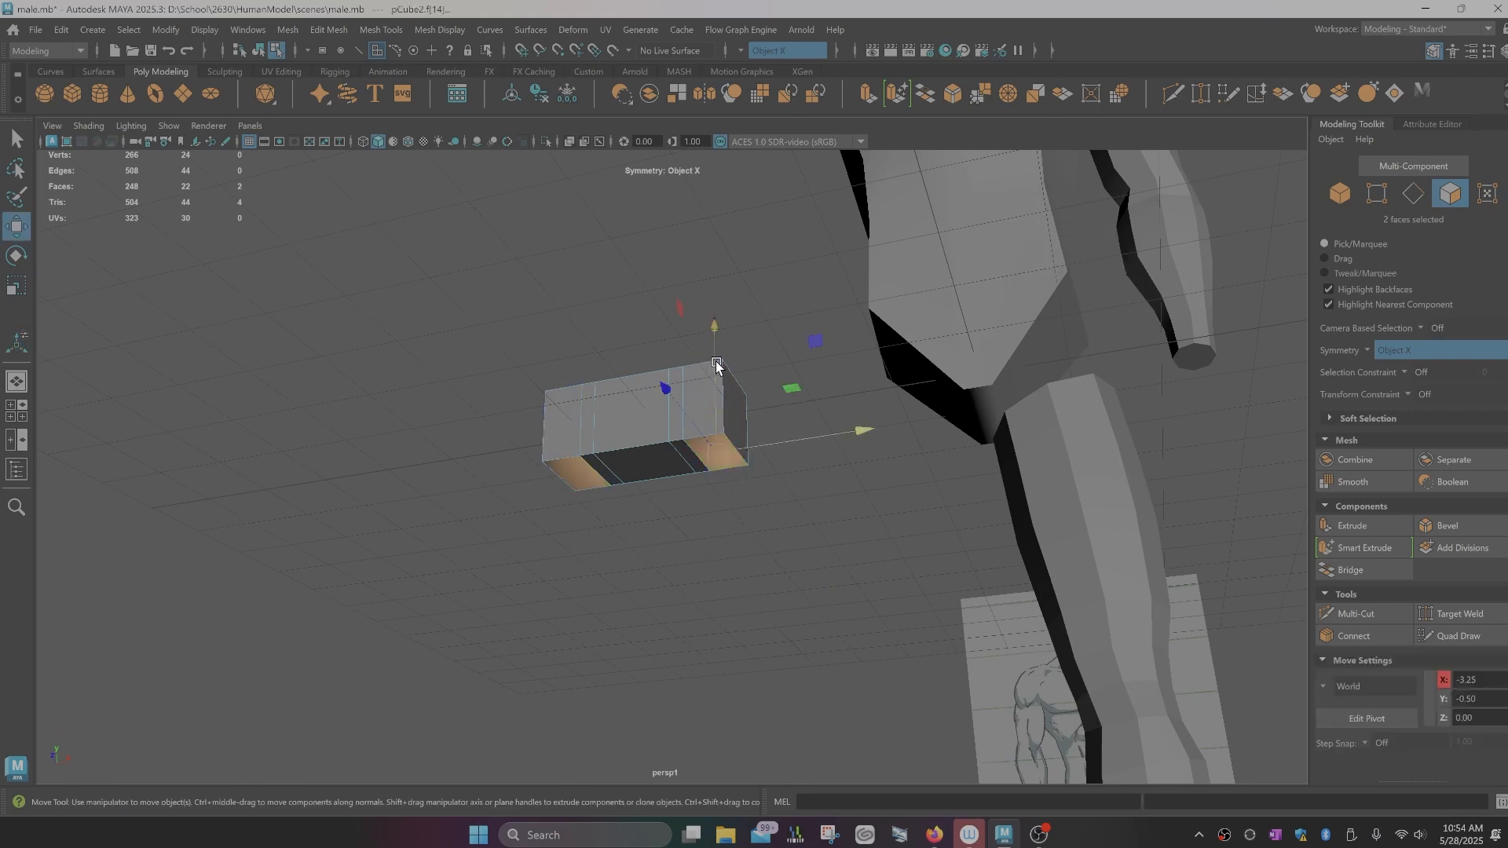
{"action": "left_click_drag", "start_coordinate": [715, 361], "coordinate": [725, 462]}
{"action": "key", "text": "ctrl+z"}
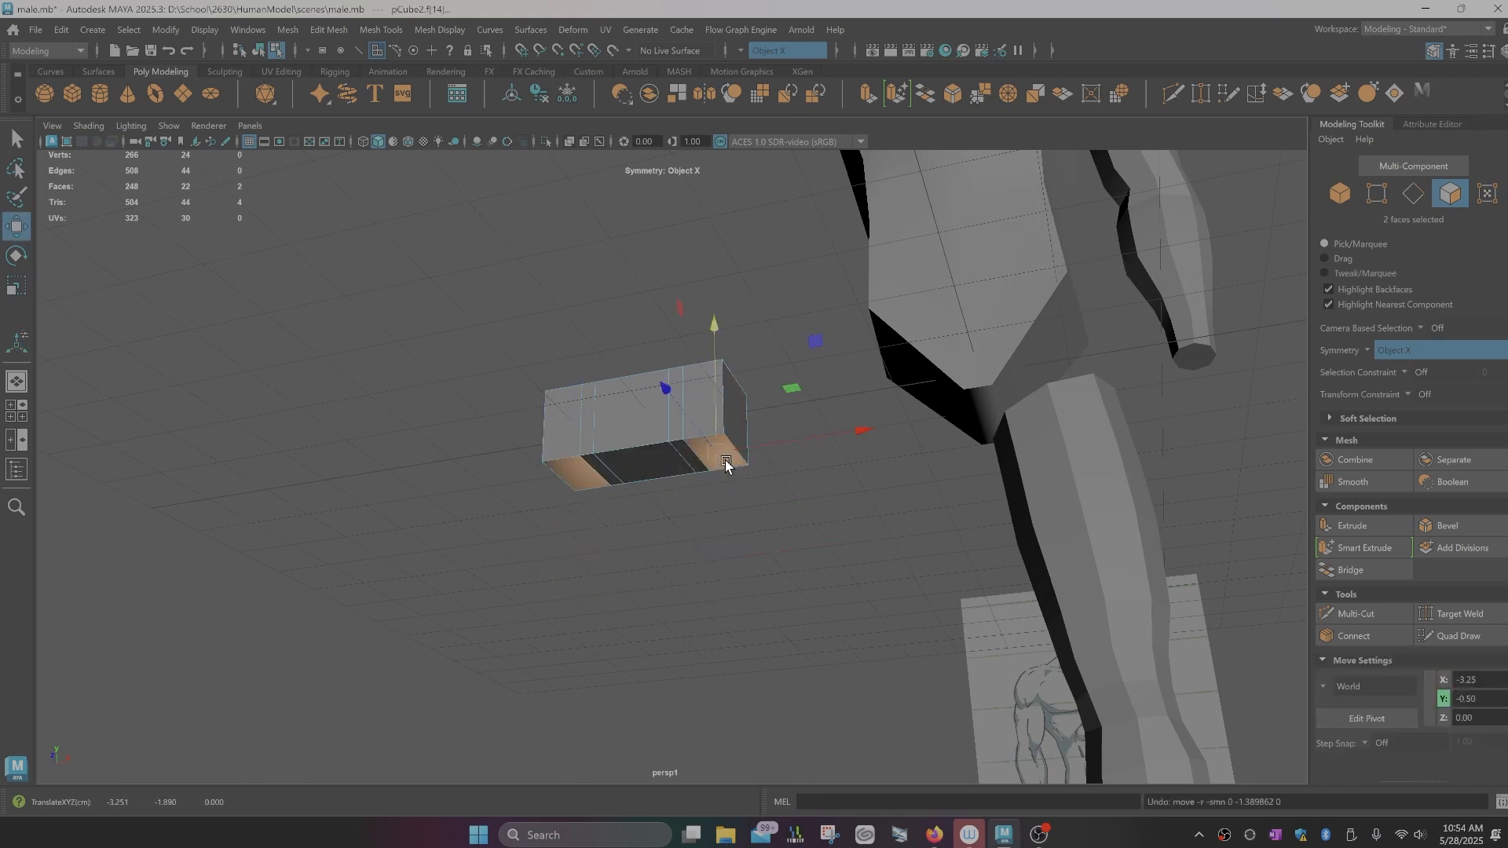
Step: Extrude the undersides of both outer blocks downward by 0.971, and undo the extrusion depth
{"action": "key", "text": "ctrl+e"}
{"action": "left_click_drag", "start_coordinate": [718, 546], "coordinate": [710, 568]}
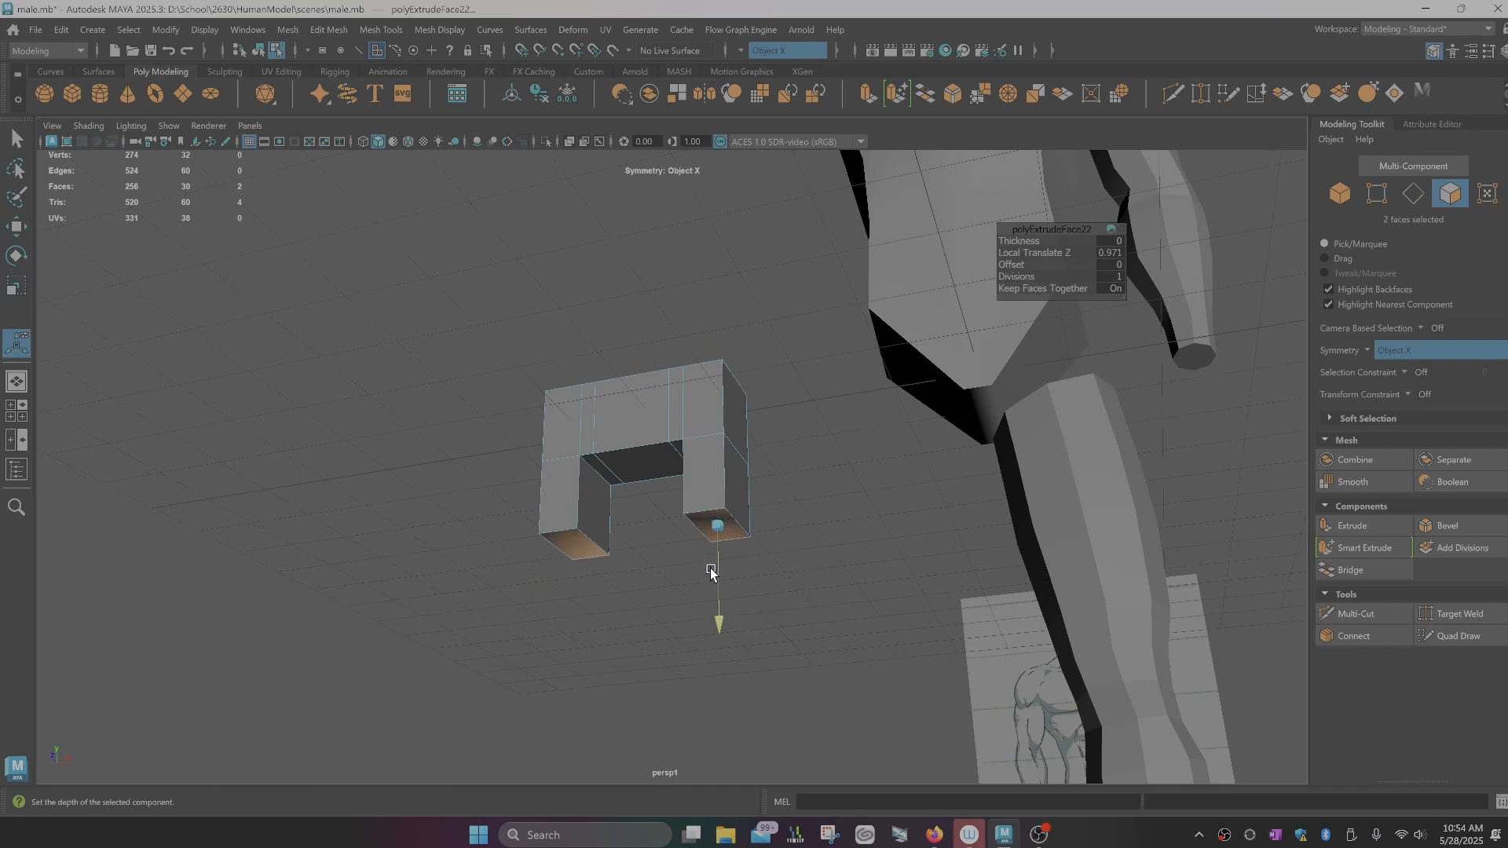
{"action": "key", "text": "ctrl+z"}
{"action": "key", "text": "ctrl+z"}
{"action": "key", "text": "ctrl+z"}
{"action": "key", "text": "ctrl+z"}
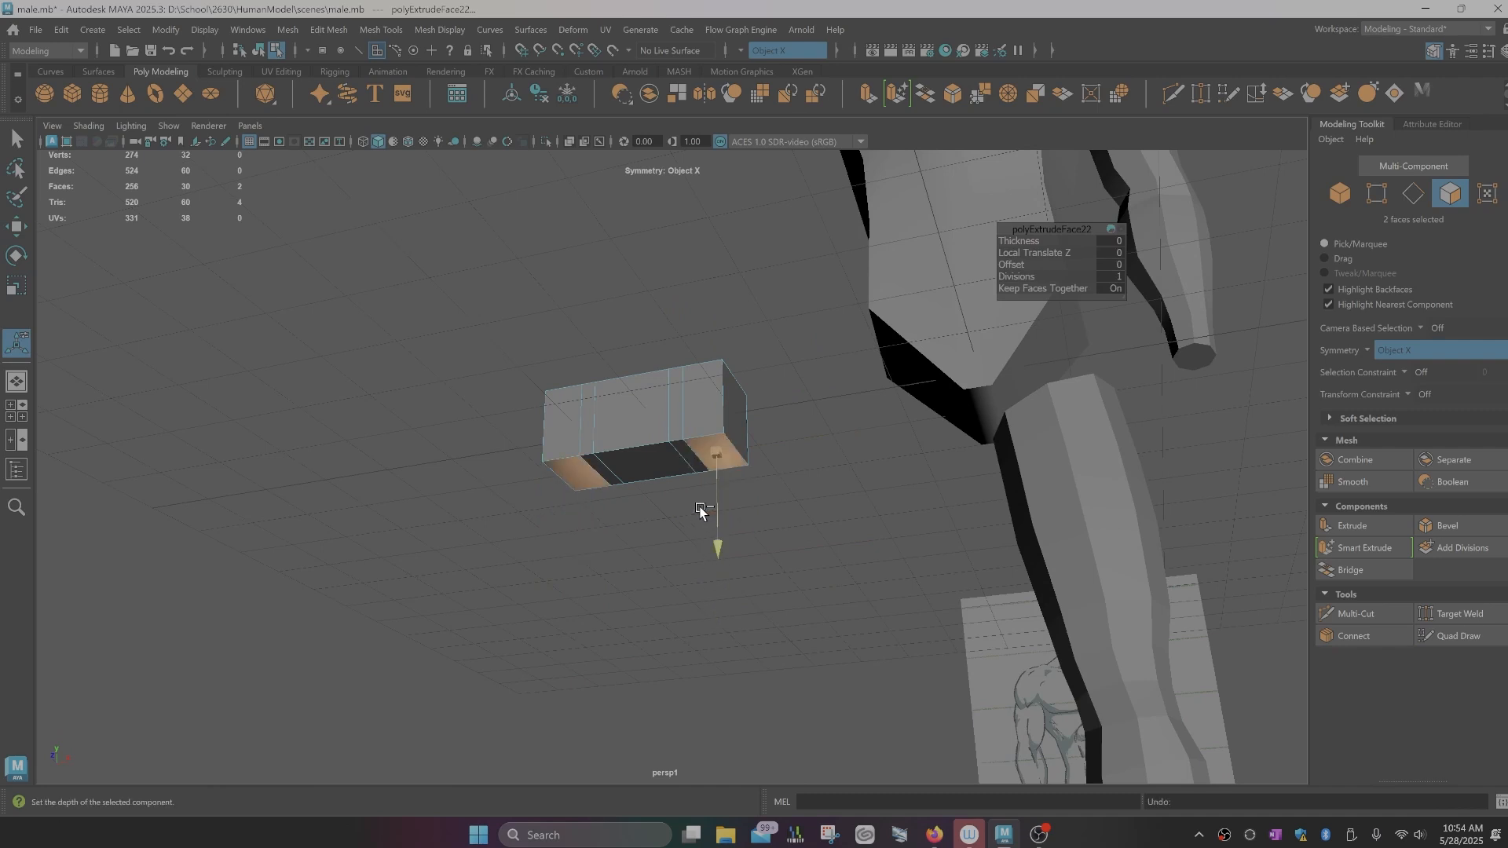
Step: Undo the remaining test extrusions and delete the test cube beside the torso
{"action": "key", "text": "ctrl+z"}
{"action": "key", "text": "ctrl+z"}
{"action": "key", "text": "ctrl+z"}
{"action": "key", "text": "ctrl+z"}
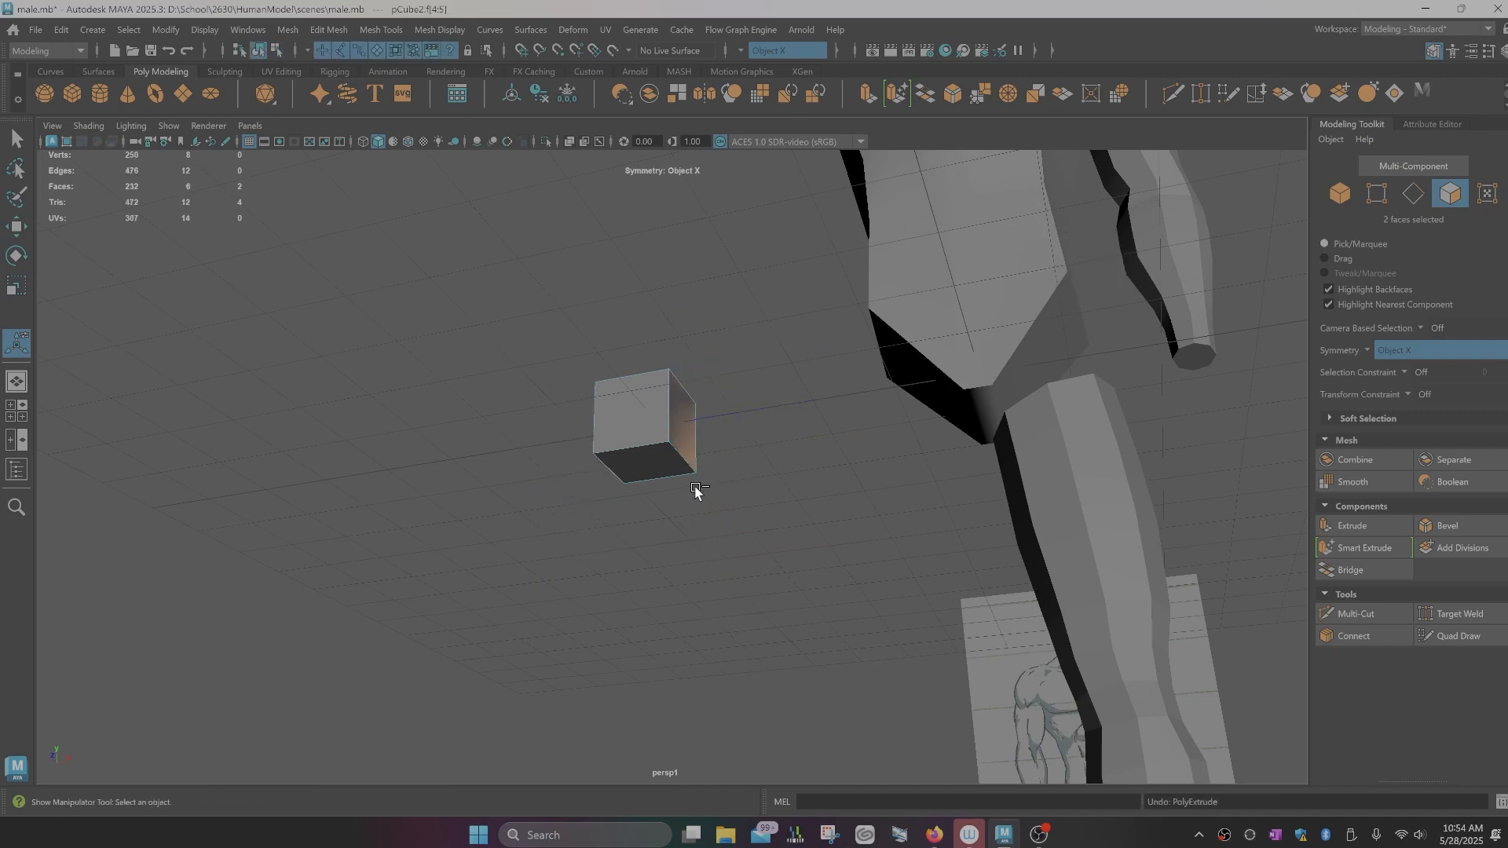
{"action": "middle_click_drag", "start_coordinate": [725, 391], "coordinate": [676, 582], "text": "alt"}
{"action": "key", "text": "Delete"}
{"action": "scroll", "coordinate": [721, 520], "scroll_direction": "down", "scroll_amount": 3}
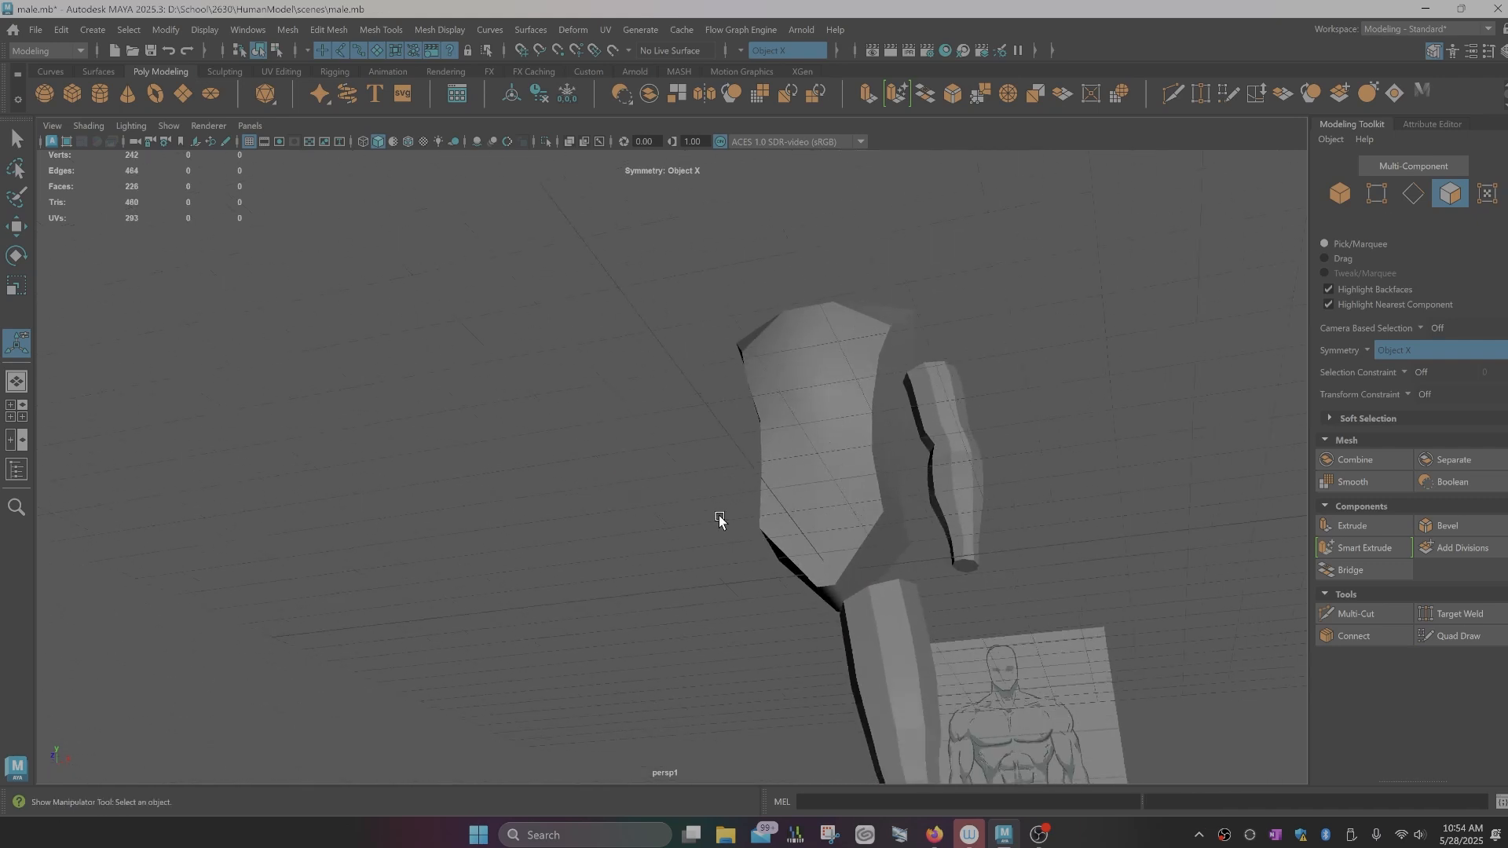
Step: Extrude the upper side faces of the torso on both sides and move them outward to X 1.69
{"action": "left_click_drag", "start_coordinate": [828, 394], "coordinate": [783, 386], "text": "alt"}
{"action": "left_click", "coordinate": [767, 379]}
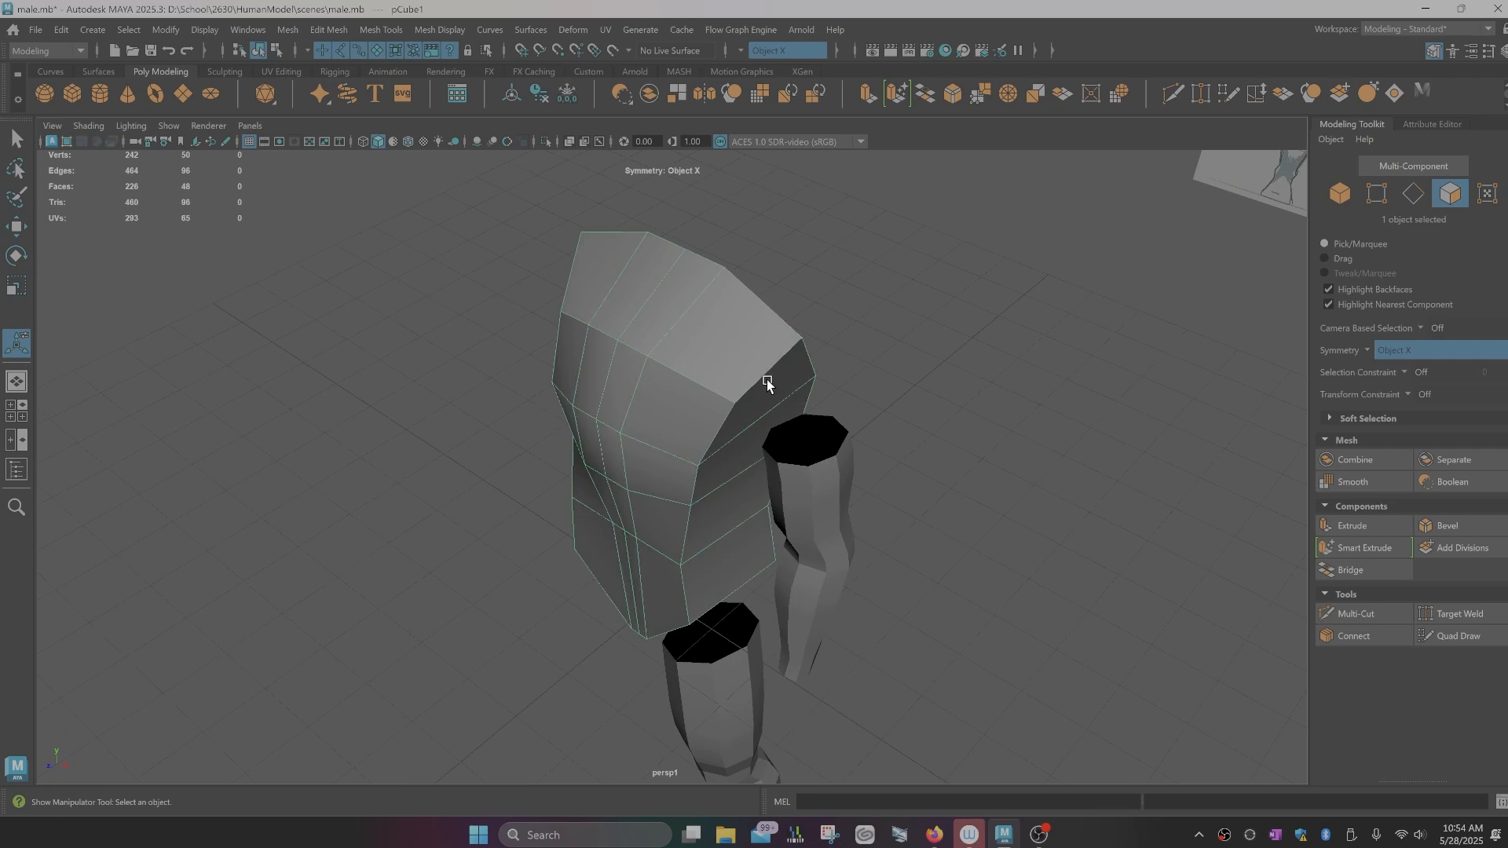
{"action": "right_click_drag", "start_coordinate": [766, 380], "coordinate": [767, 407]}
{"action": "left_click", "coordinate": [770, 392]}
{"action": "left_click_drag", "start_coordinate": [770, 393], "coordinate": [872, 479], "text": "alt"}
{"action": "key", "text": "ctrl+e"}
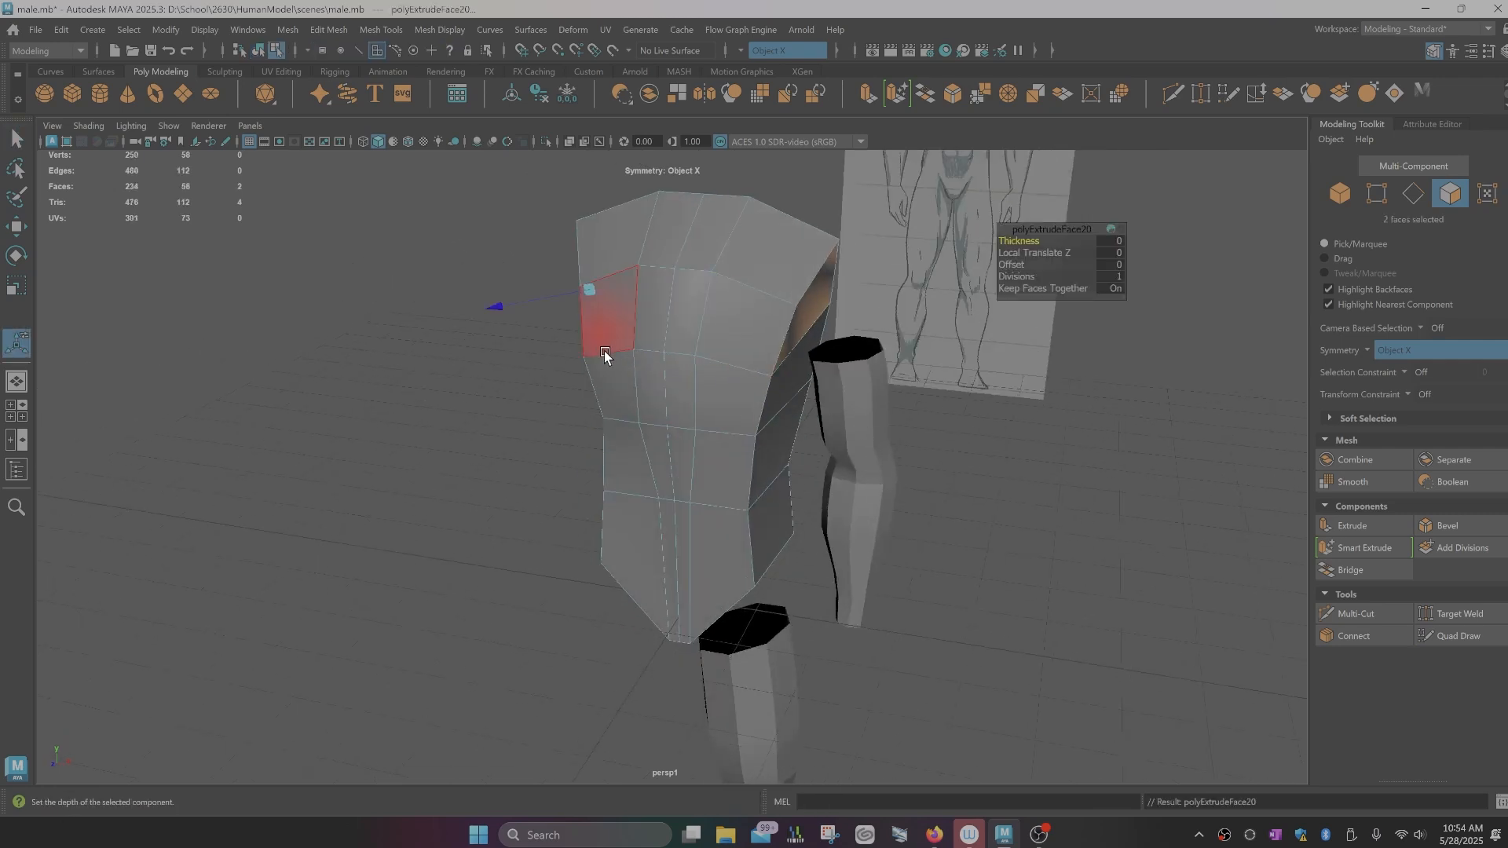
{"action": "key", "text": "w"}
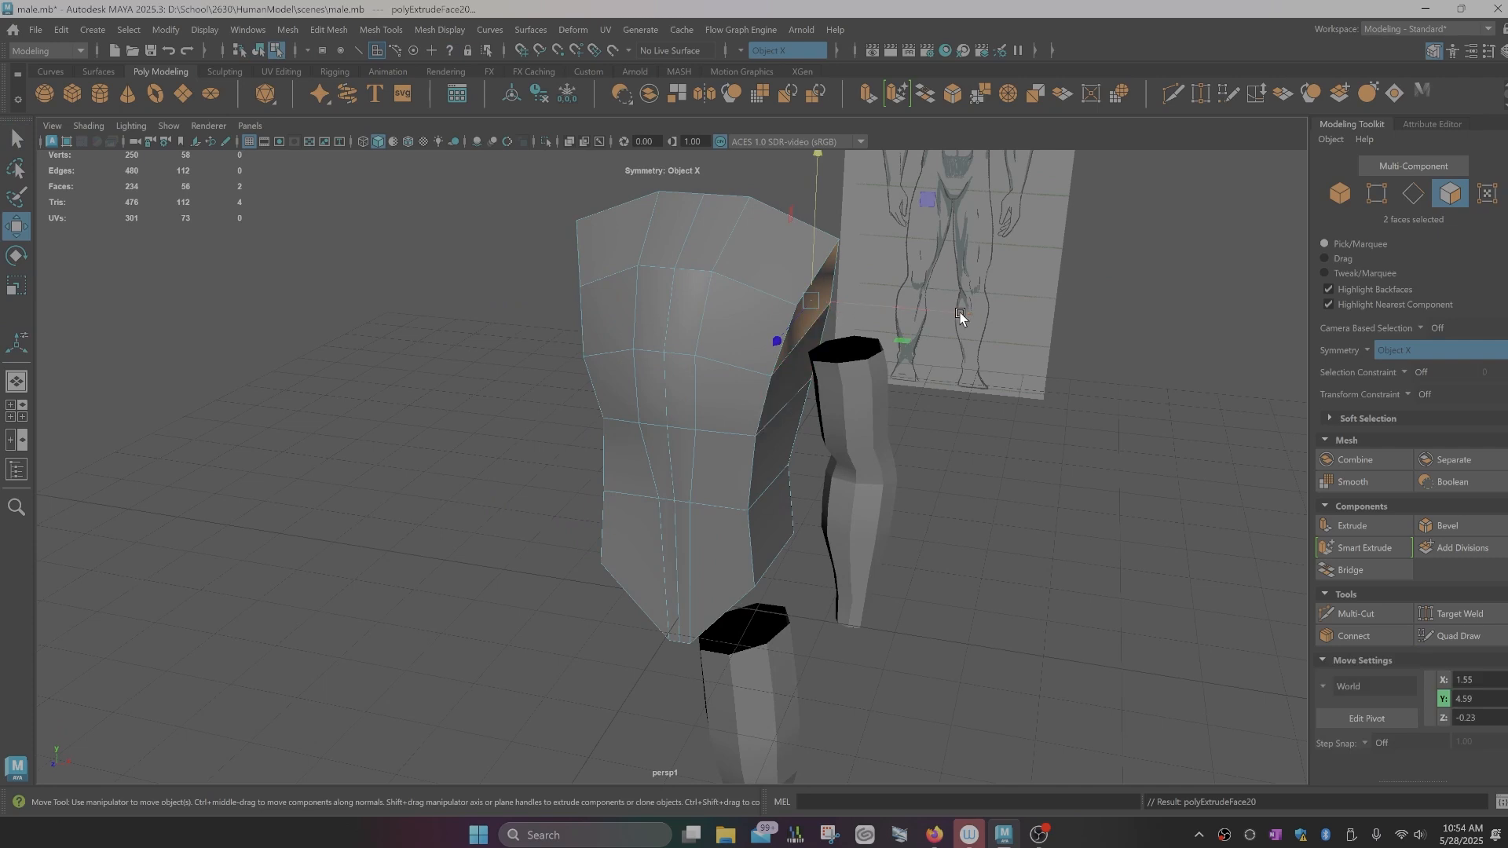
{"action": "left_click_drag", "start_coordinate": [958, 312], "coordinate": [980, 311]}
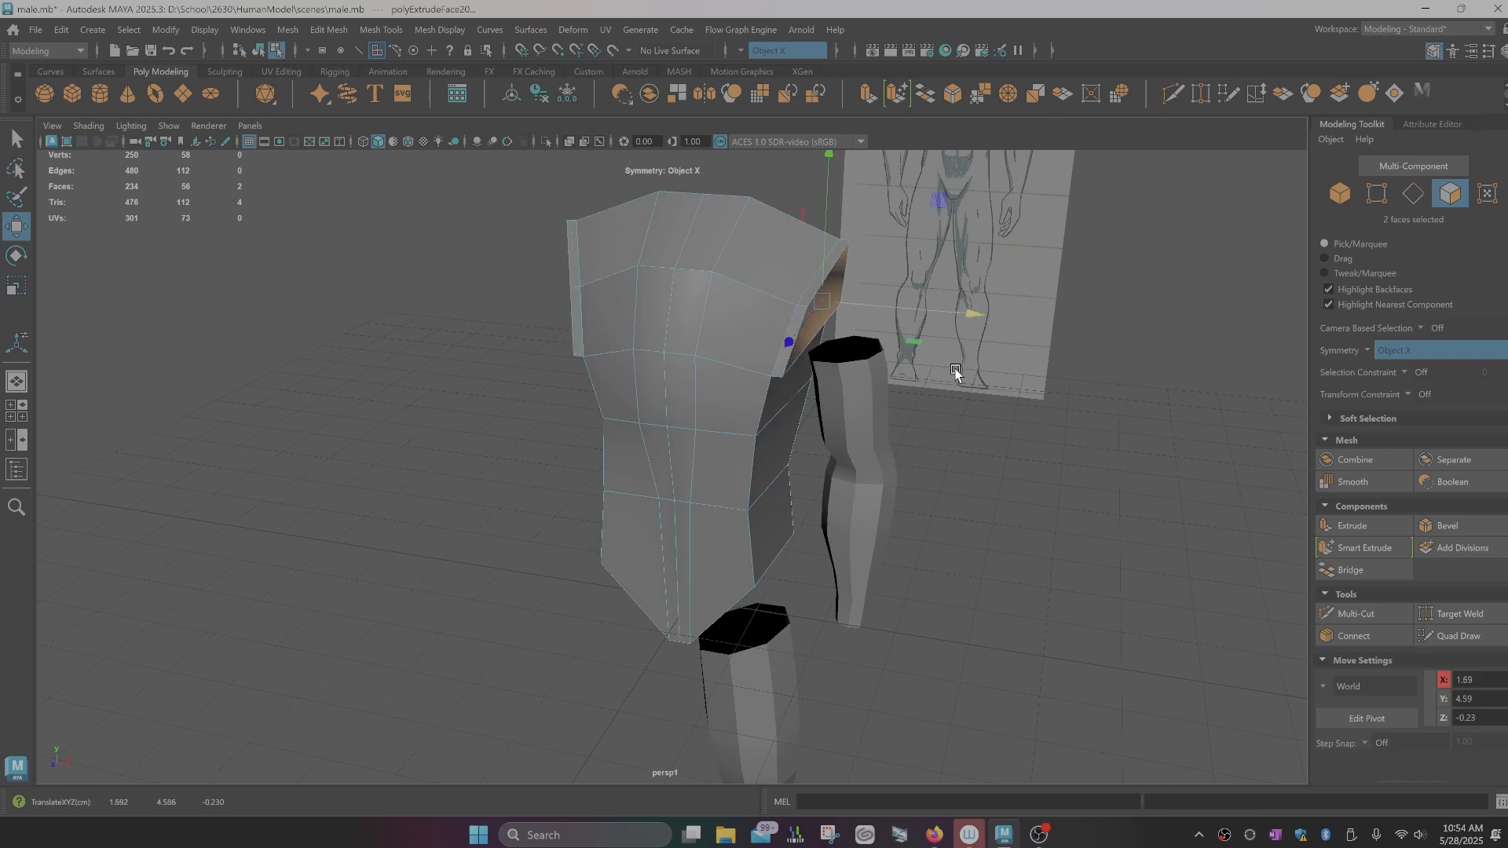
Step: Extrude the shoulder end faces a second time and move them outward to X 2.24
{"action": "left_click_drag", "start_coordinate": [952, 370], "coordinate": [949, 370], "text": "alt"}
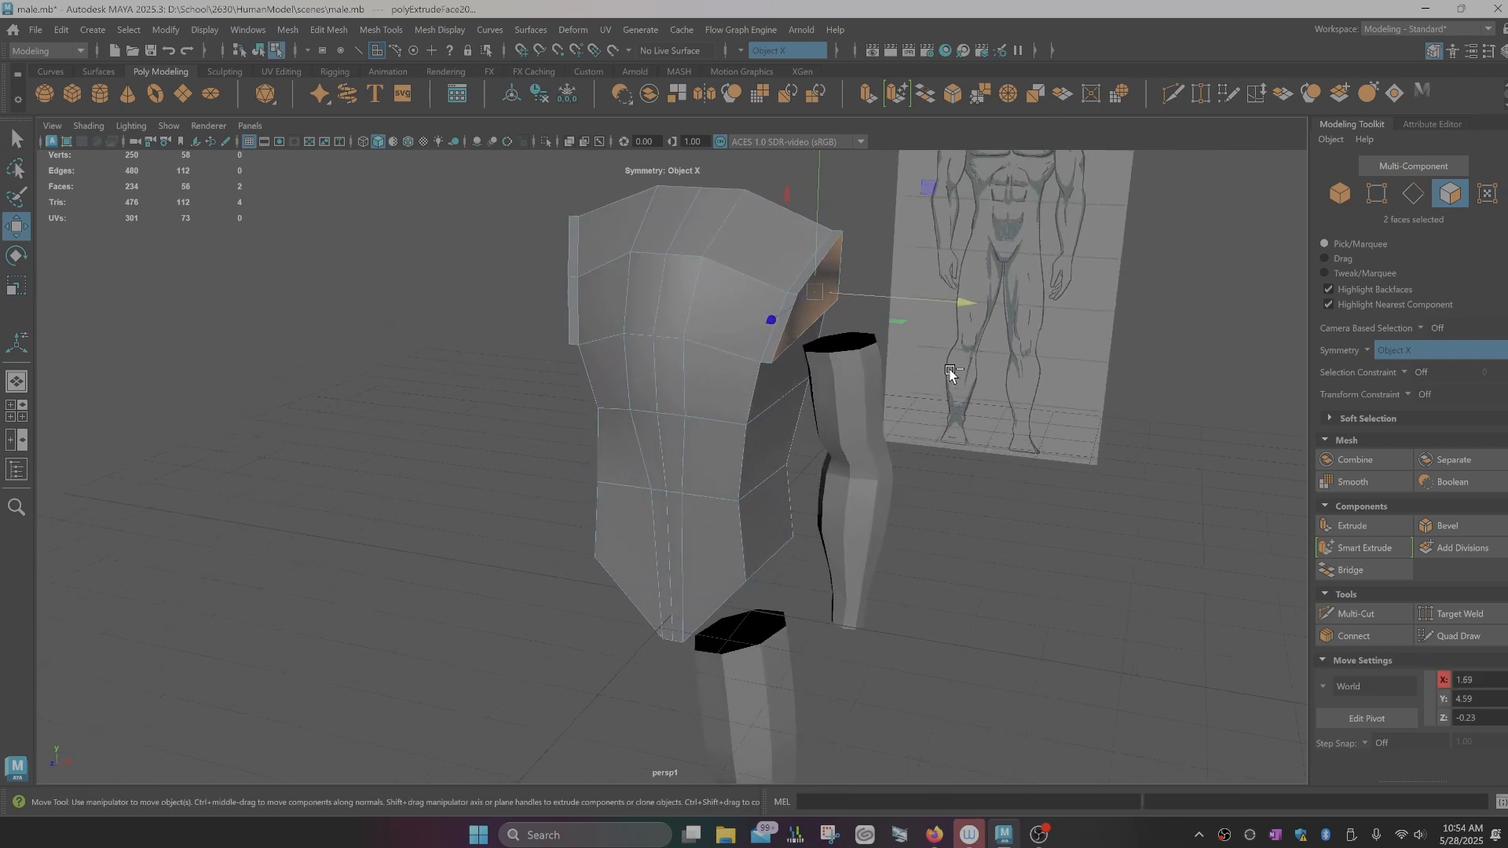
{"action": "key", "text": "ctrl+e"}
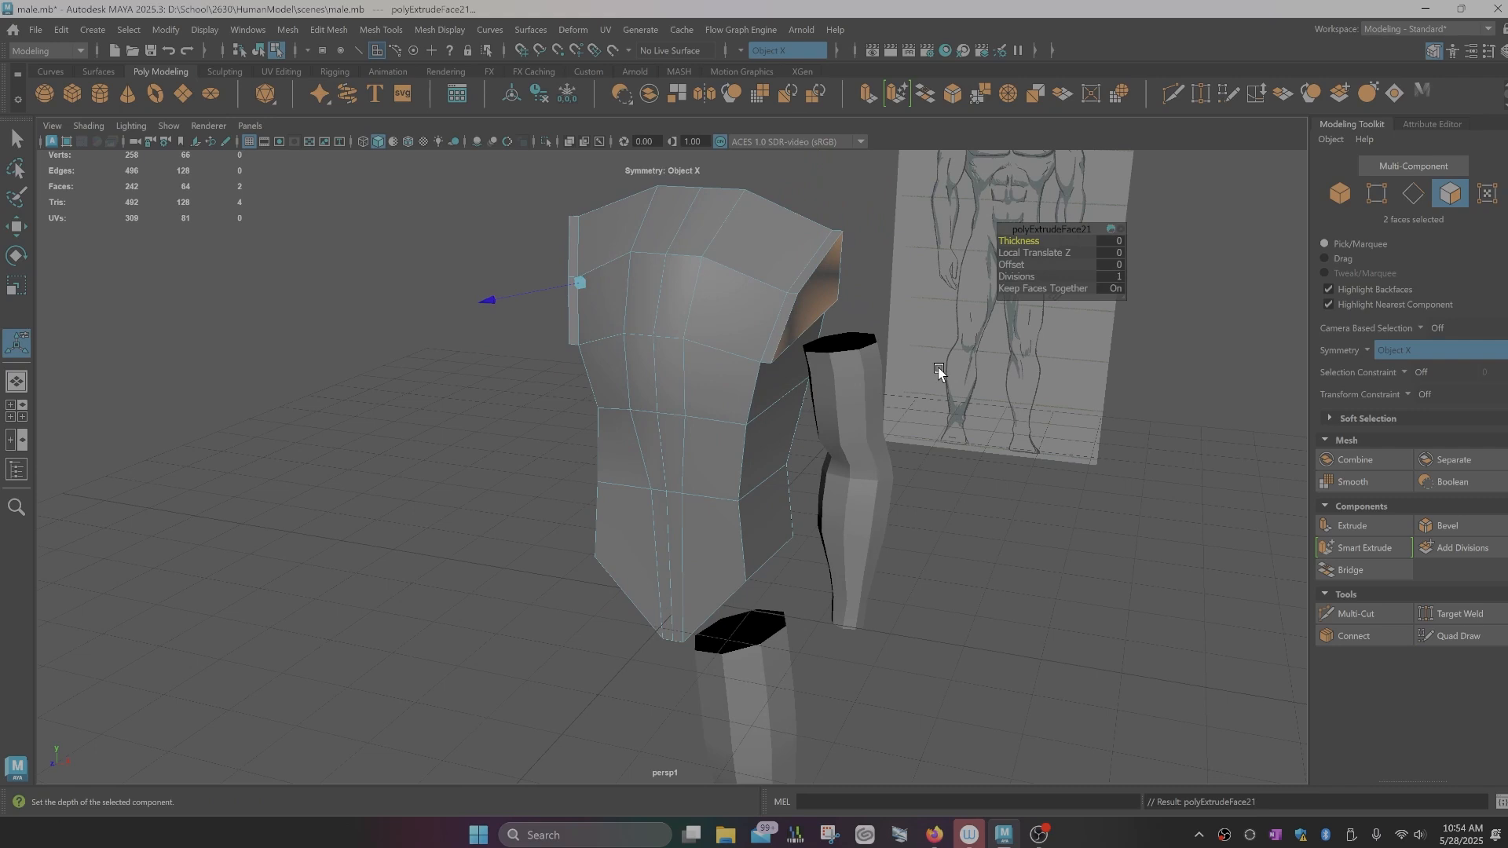
{"action": "key", "text": "w"}
{"action": "left_click_drag", "start_coordinate": [969, 300], "coordinate": [1003, 331]}
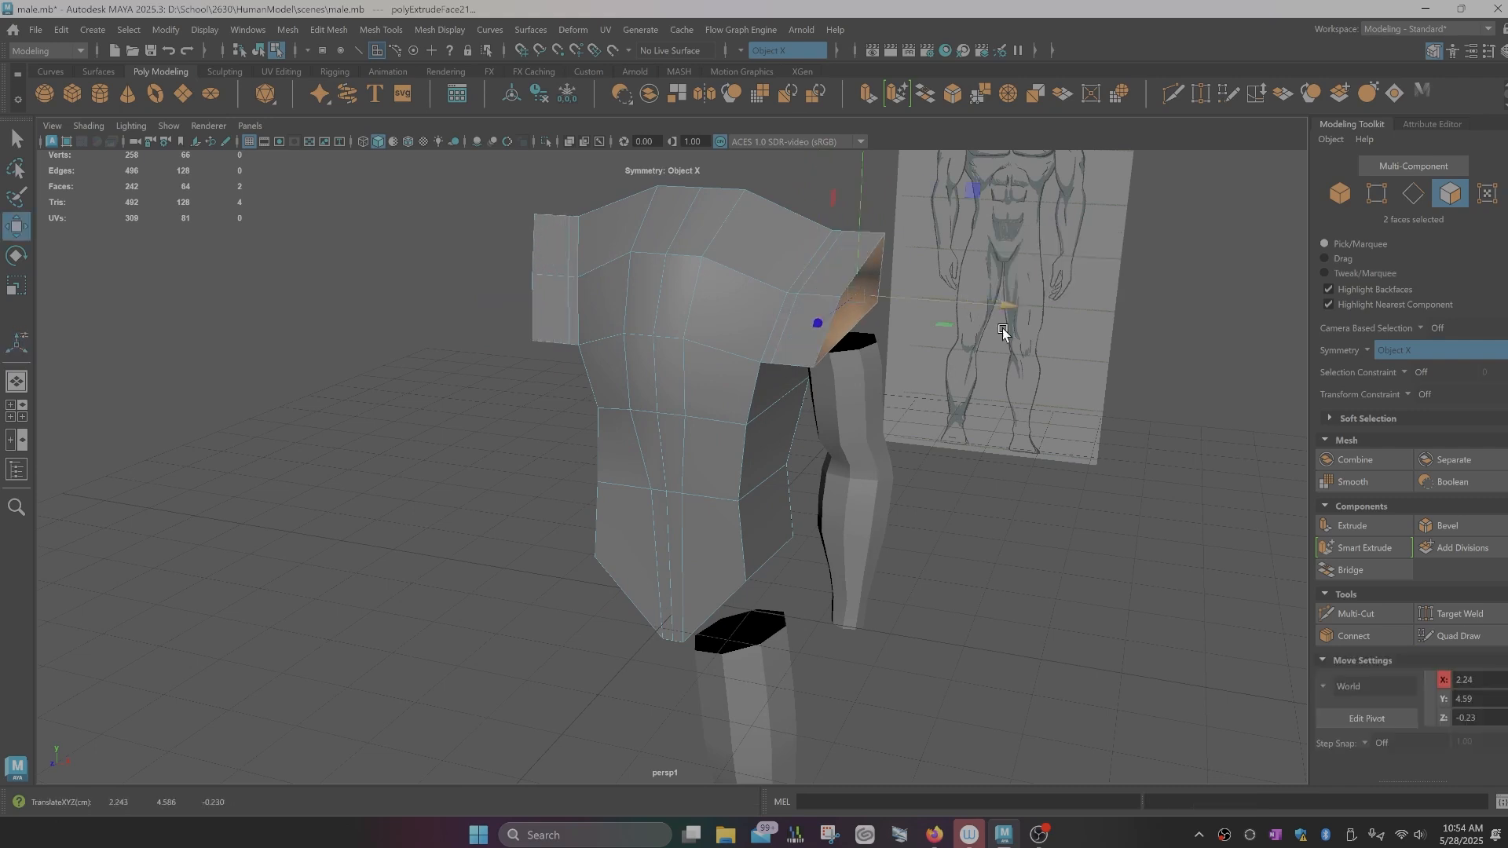
Step: Insert an edge loop with Multi-Cut down the sides of the torso, splitting the shoulder end faces into front and rear halves
{"action": "left_click_drag", "start_coordinate": [919, 442], "coordinate": [813, 468], "text": "alt"}
{"action": "key", "text": "ctrl+shift+x"}
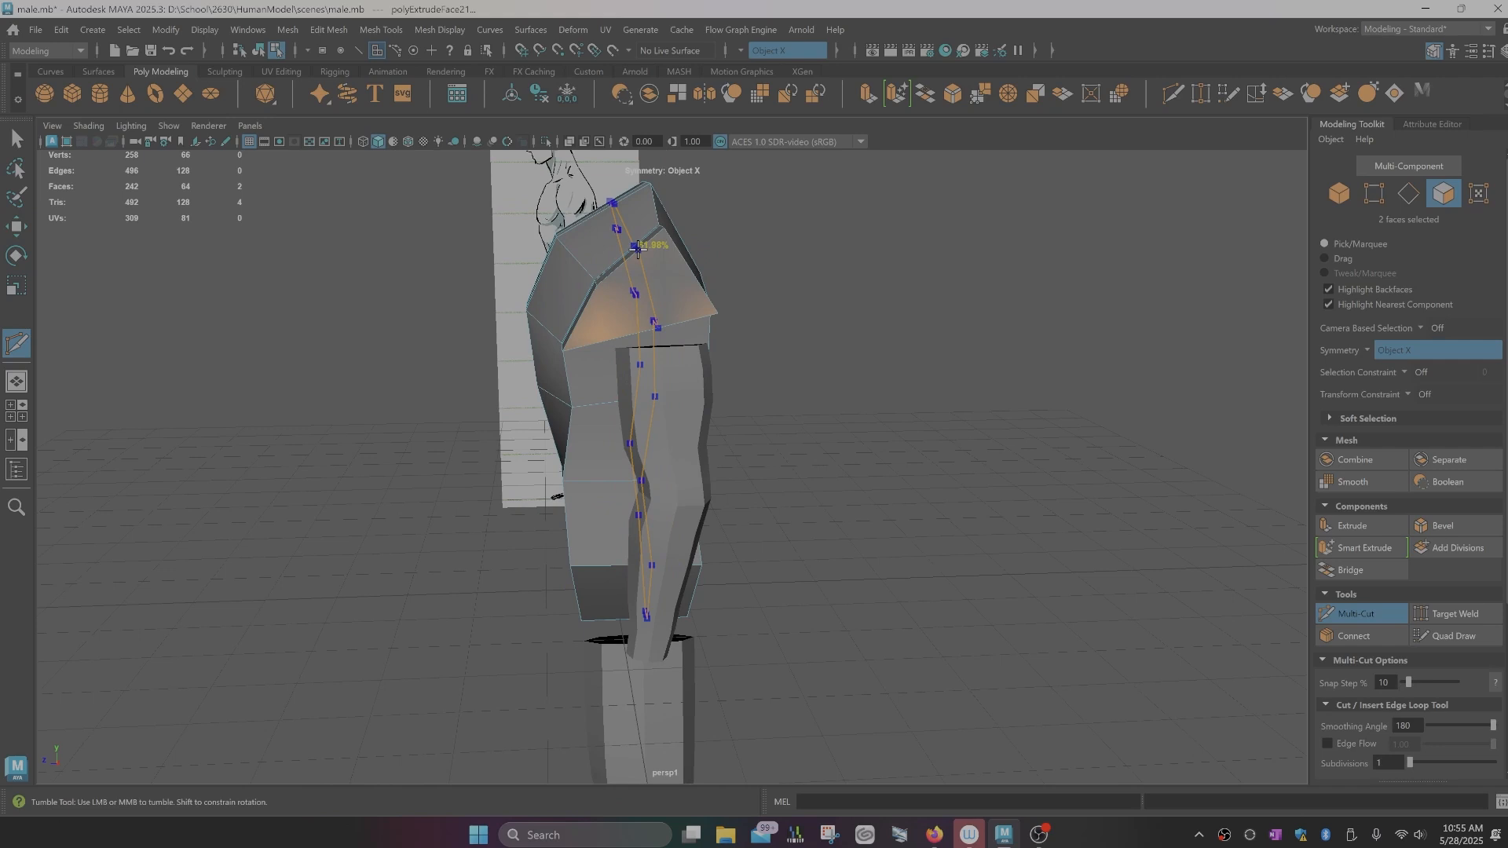
{"action": "left_click", "coordinate": [638, 249], "text": "ctrl"}
{"action": "left_click_drag", "start_coordinate": [711, 369], "coordinate": [786, 428], "text": "alt"}
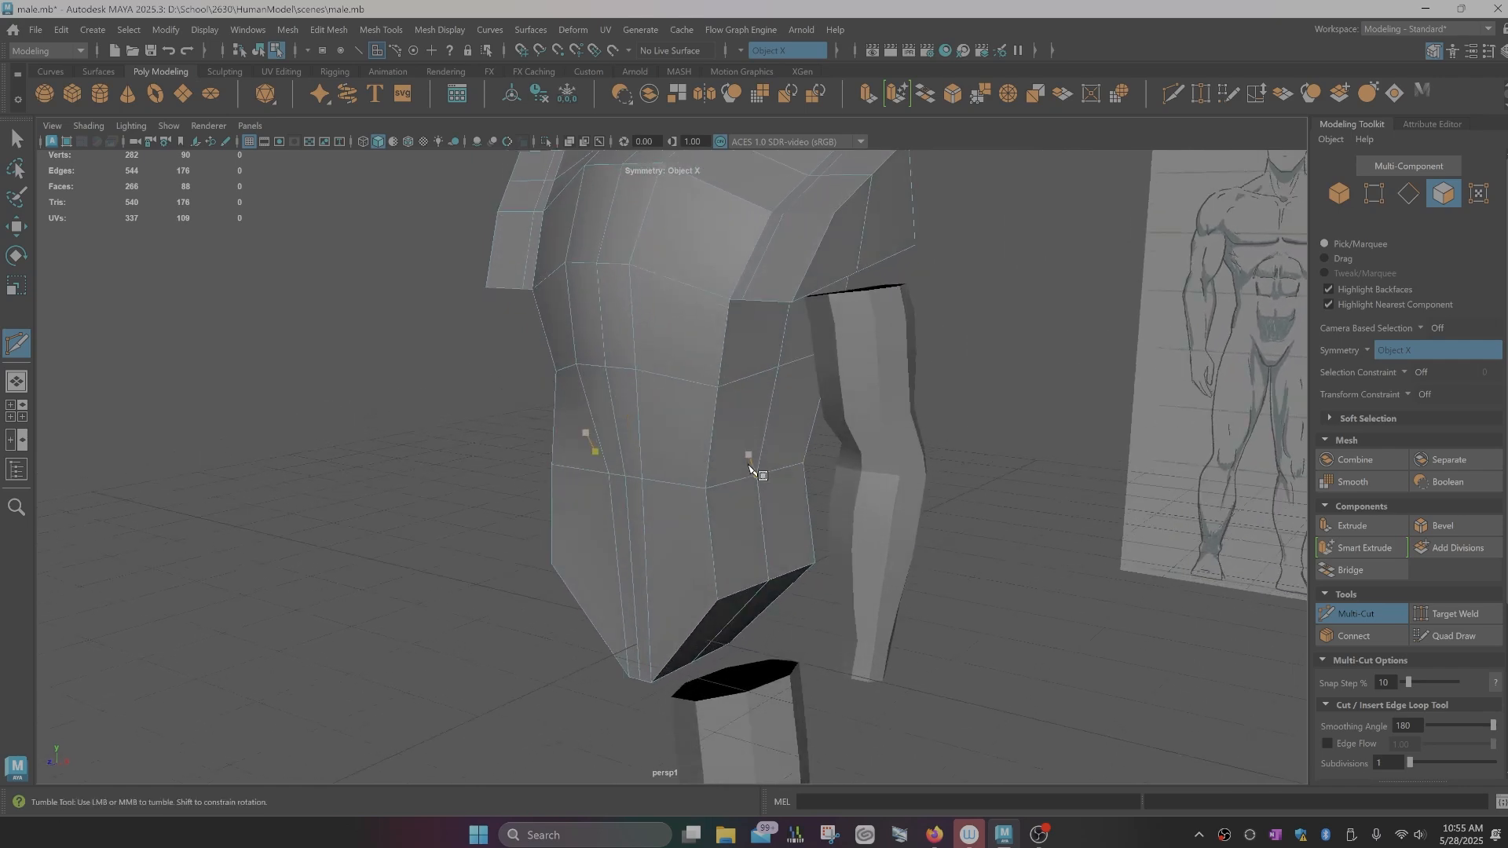
{"action": "mouse_move", "coordinate": [791, 503]}
{"action": "left_mouse_down", "text": "alt"}
{"action": "mouse_move", "coordinate": [777, 566]}
{"action": "mouse_move", "coordinate": [839, 562]}
{"action": "mouse_move", "coordinate": [795, 564]}
{"action": "mouse_move", "coordinate": [788, 522]}
{"action": "left_mouse_up", "text": "alt"}
{"action": "left_click", "coordinate": [786, 505]}
{"action": "scroll", "coordinate": [813, 495], "scroll_direction": "up", "scroll_amount": 2}
{"action": "middle_click_drag", "start_coordinate": [817, 497], "coordinate": [831, 384], "text": "alt"}
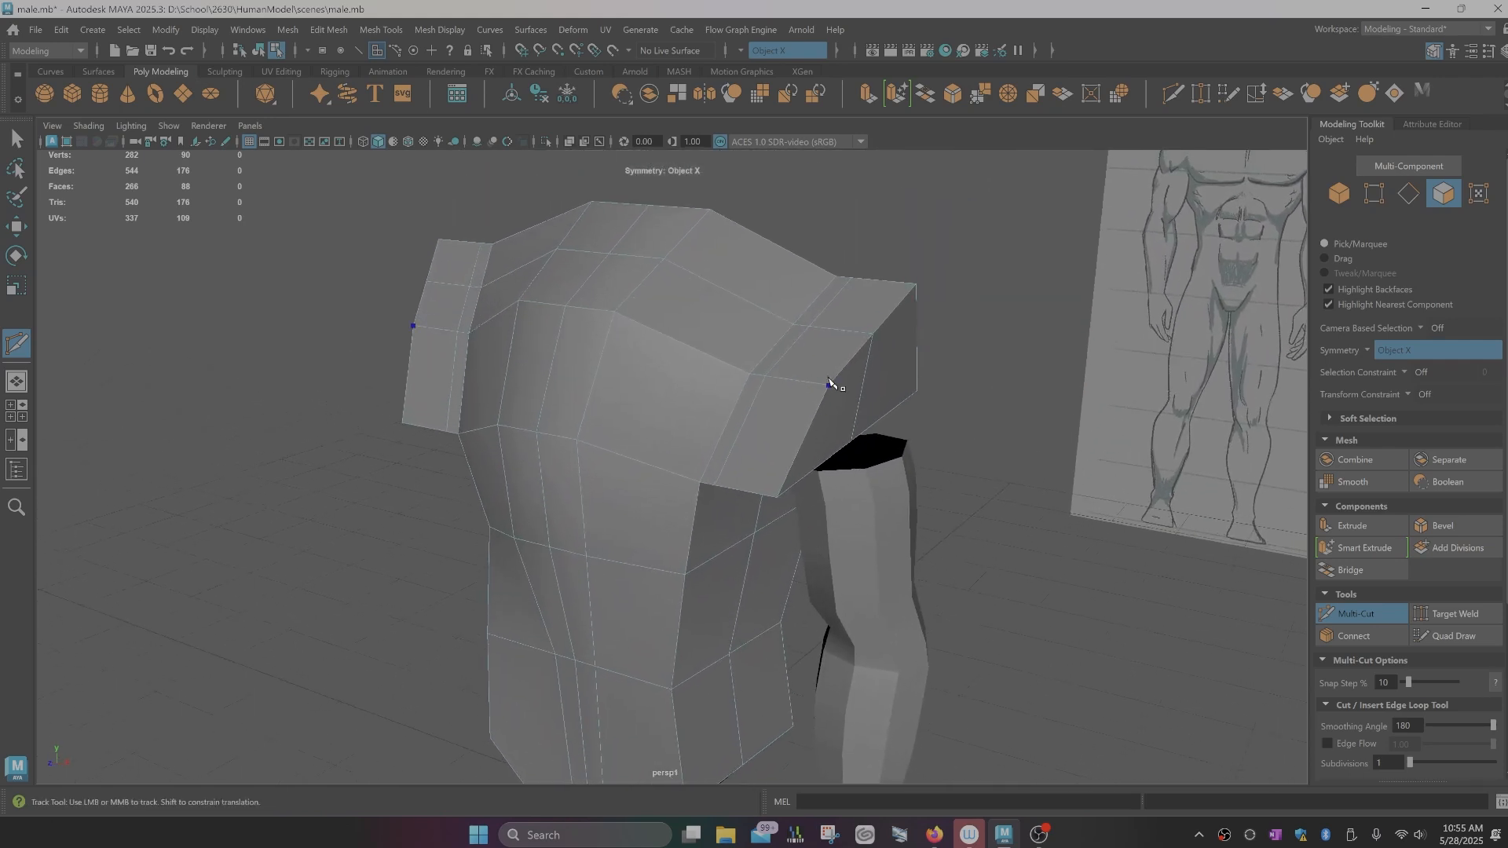
{"action": "left_click_drag", "start_coordinate": [966, 459], "coordinate": [928, 473], "text": "alt"}
{"action": "key", "text": "q"}
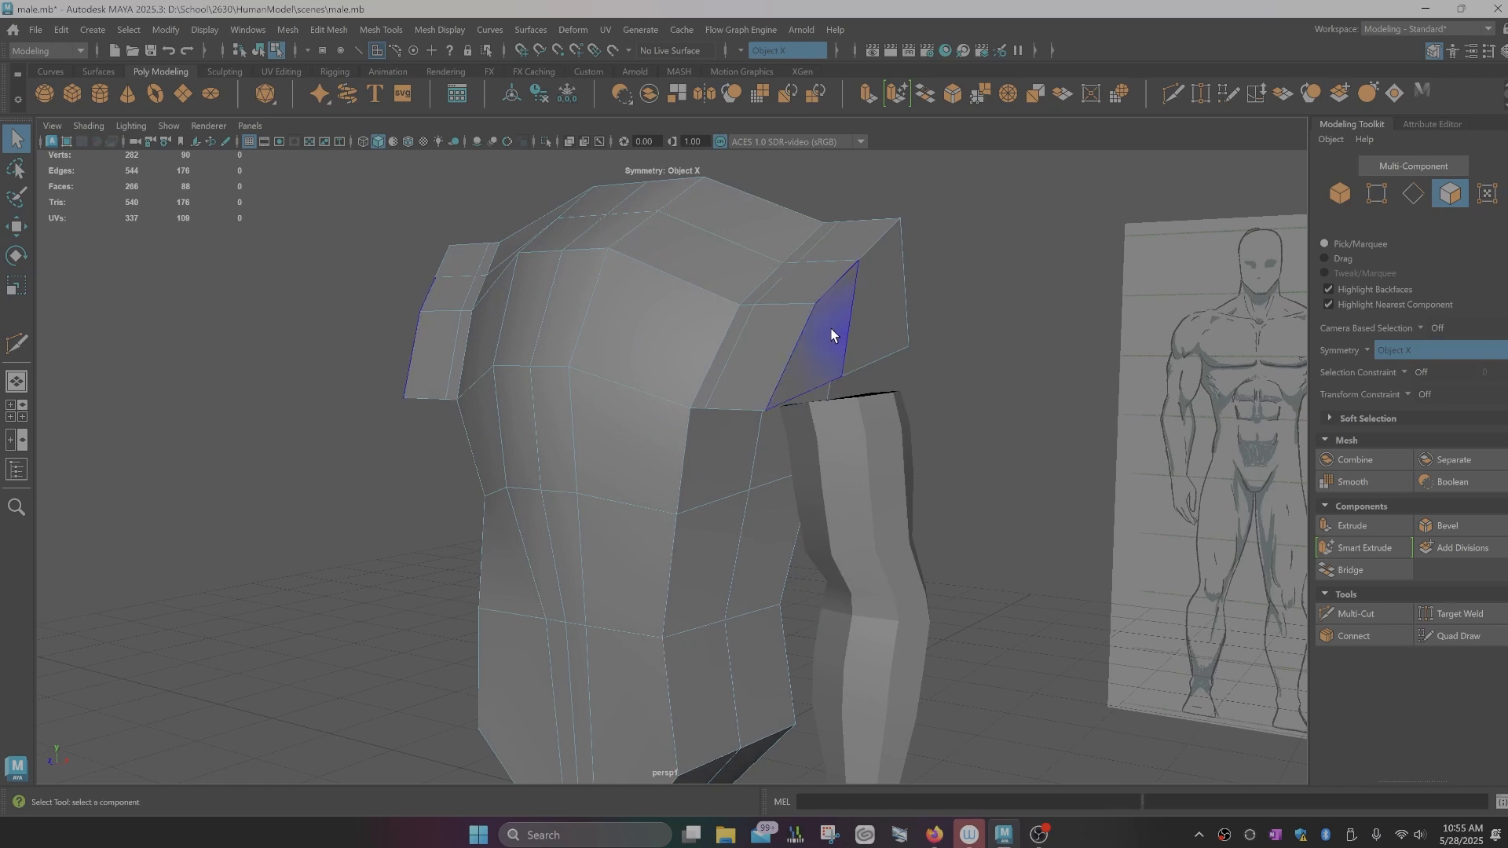
Step: Move the inner lower front edge of each shoulder extrusion along Z to 0.61
{"action": "left_click_drag", "start_coordinate": [875, 390], "coordinate": [877, 396], "text": "alt"}
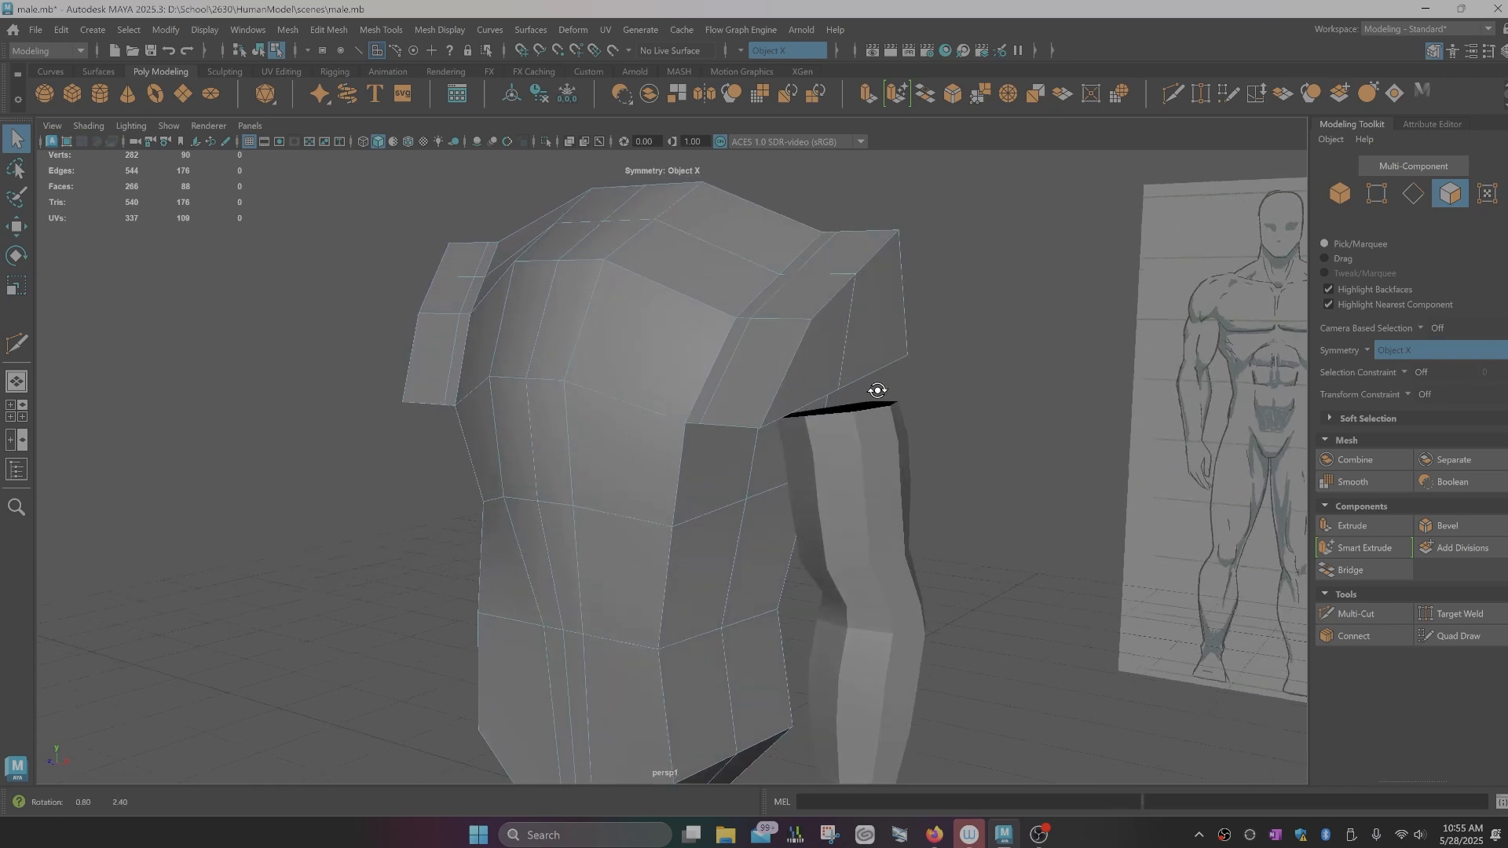
{"action": "right_click_drag", "start_coordinate": [724, 421], "coordinate": [678, 365]}
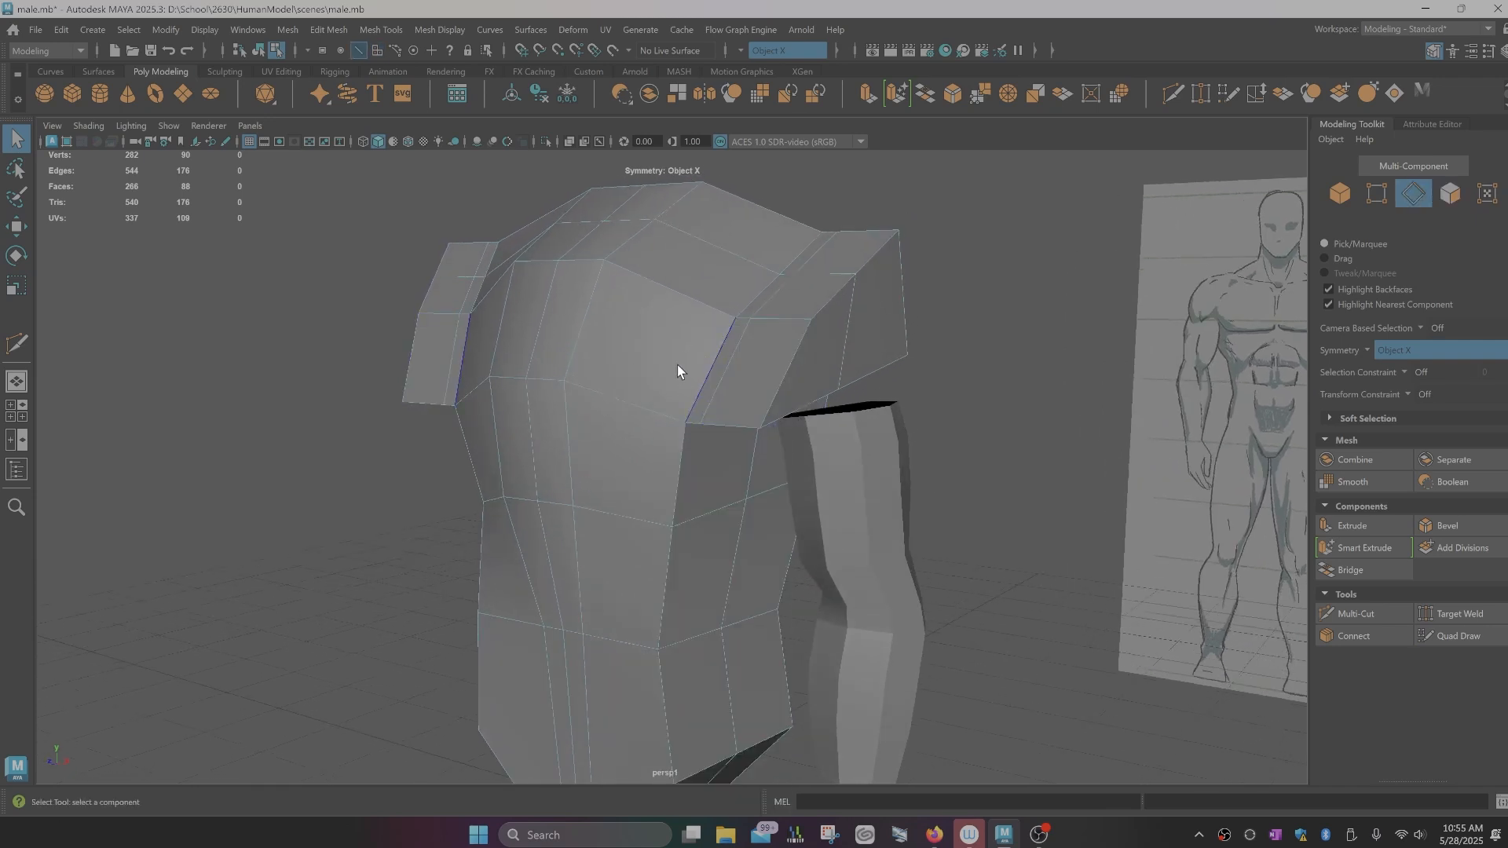
{"action": "left_click", "coordinate": [703, 425]}
{"action": "key", "text": "w"}
{"action": "left_click_drag", "start_coordinate": [698, 445], "coordinate": [644, 431]}
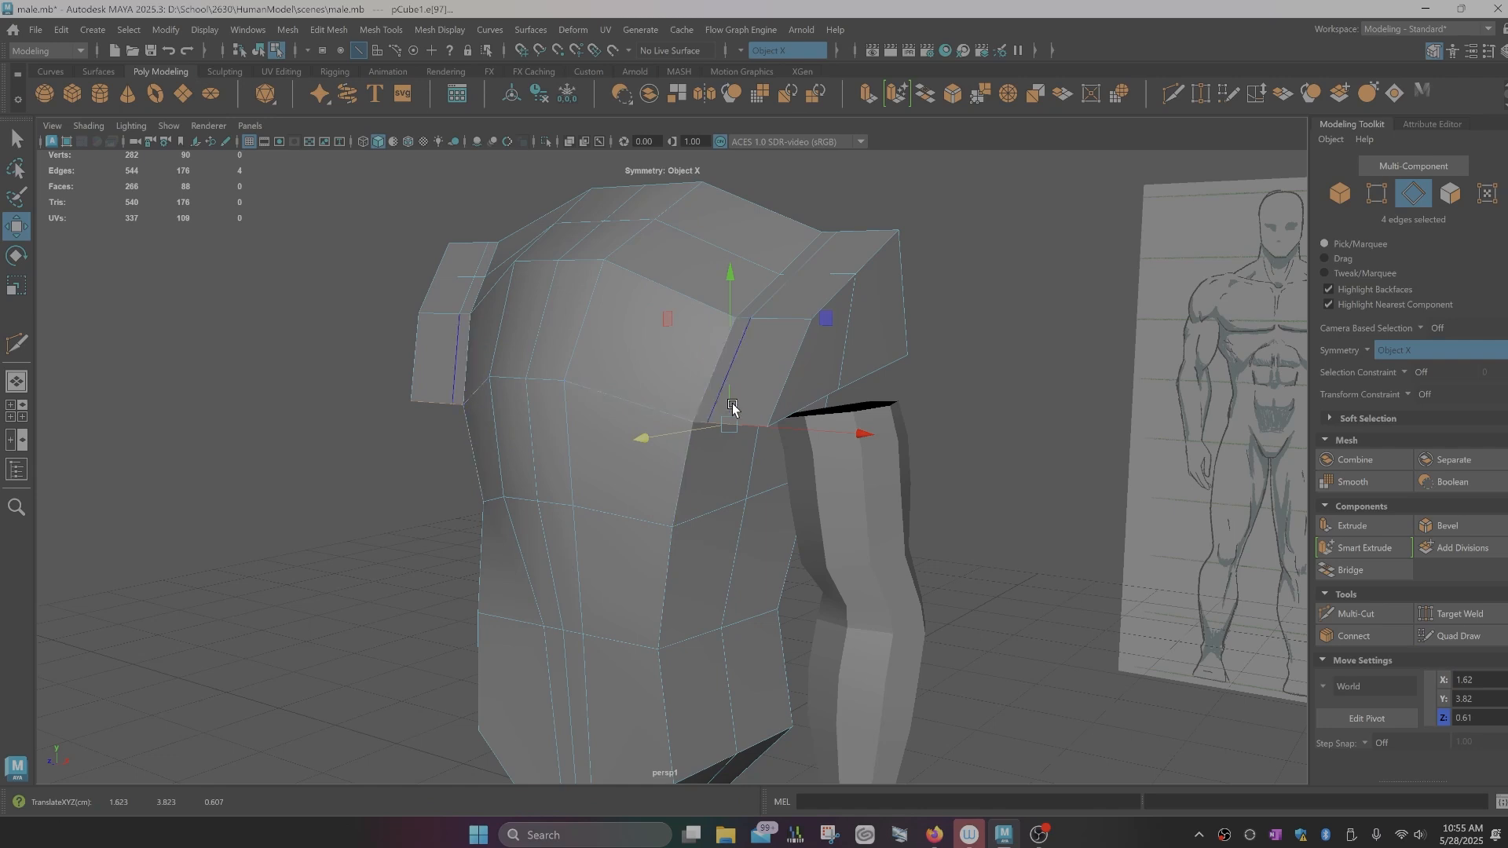
Step: Move the two lower front vertices of each shoulder extrusion backward to Z 0.20
{"action": "right_click_drag", "start_coordinate": [762, 376], "coordinate": [701, 384]}
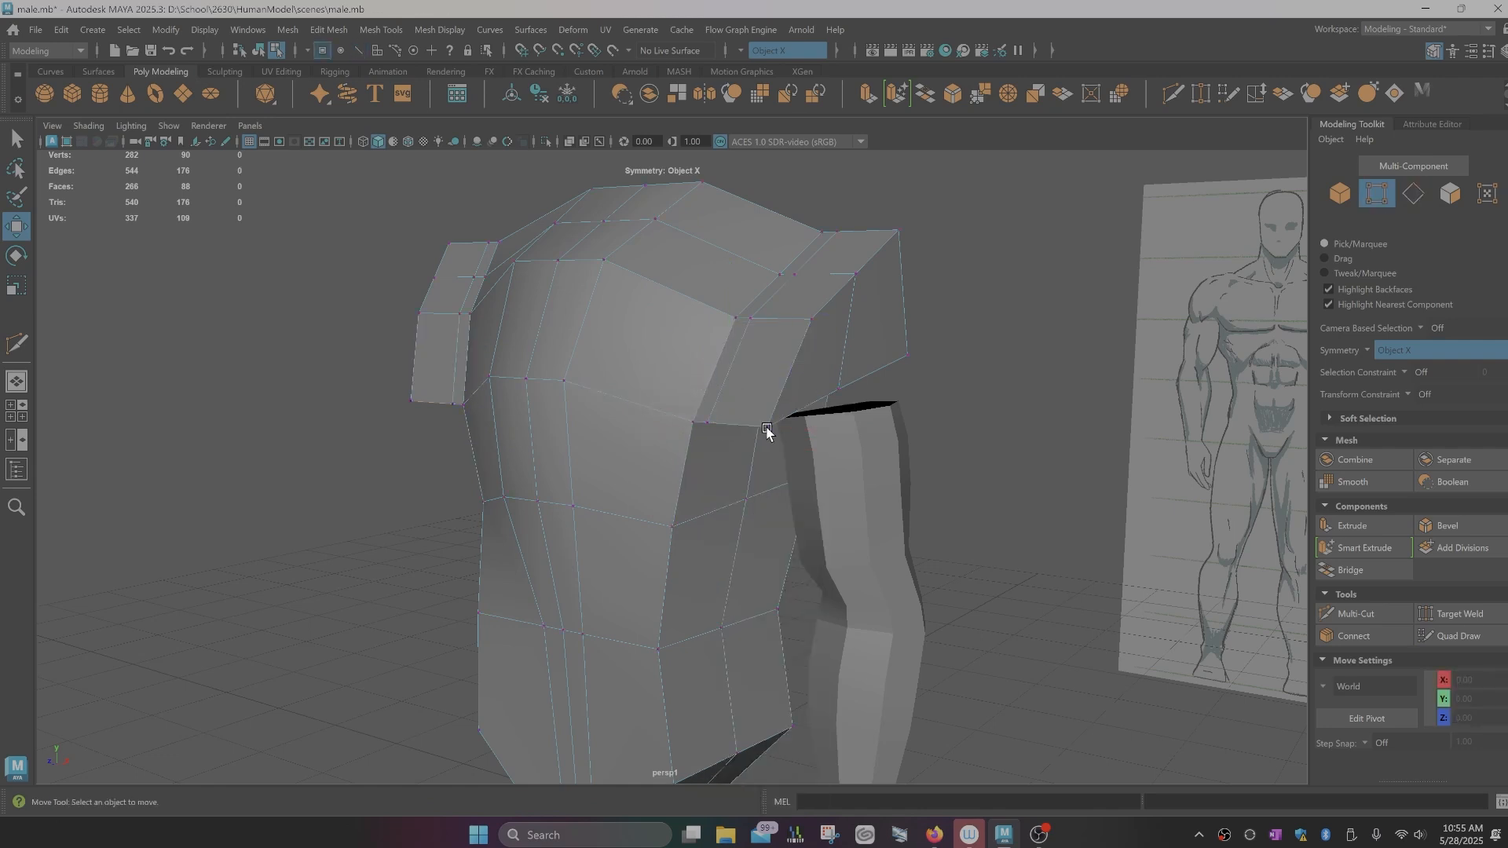
{"action": "left_click", "coordinate": [767, 428]}
{"action": "left_click", "coordinate": [707, 422], "text": "shift"}
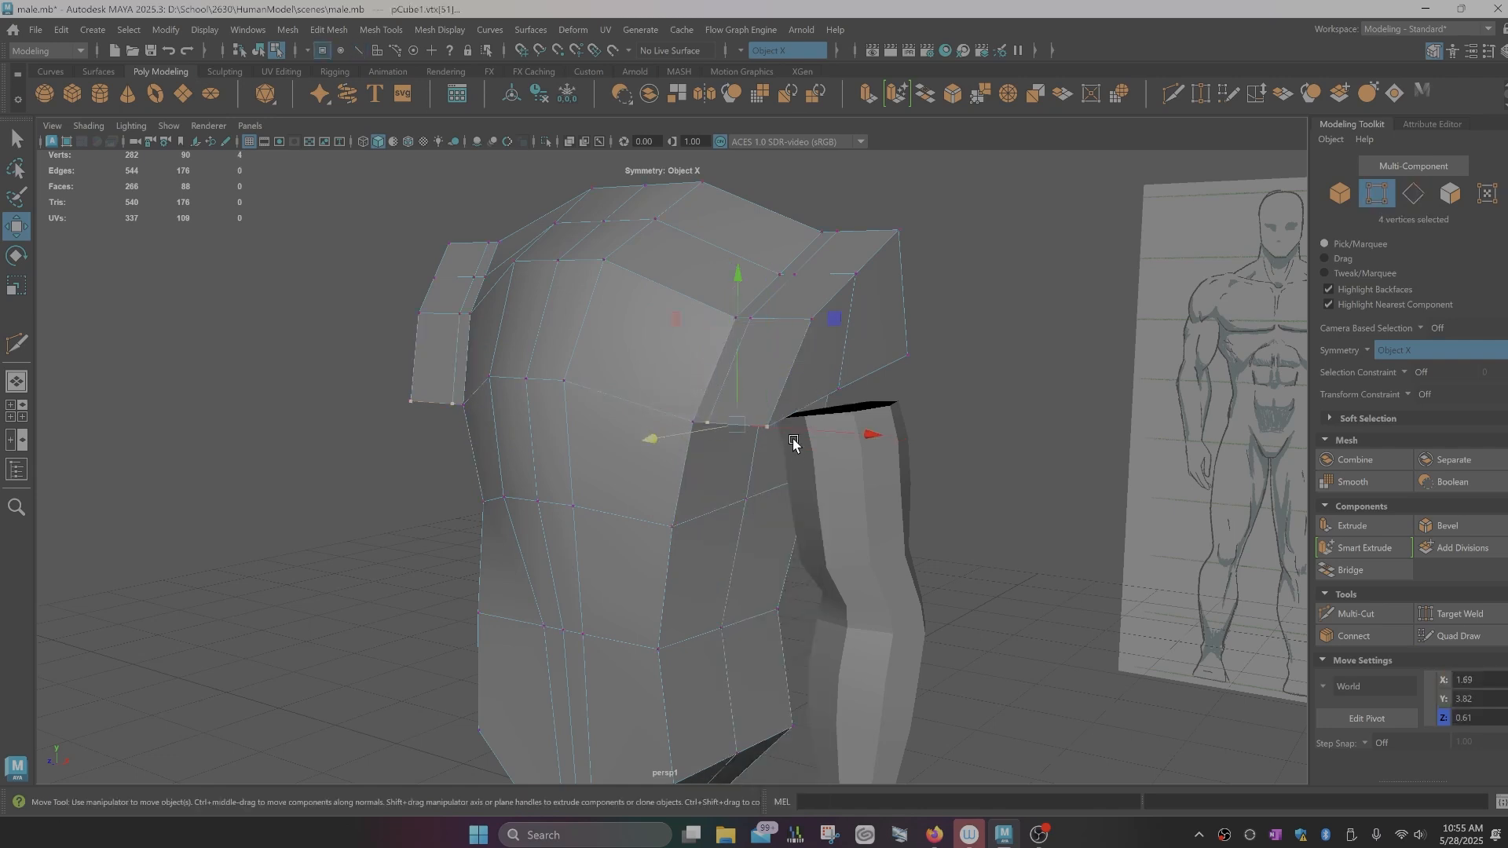
{"action": "left_click_drag", "start_coordinate": [653, 446], "coordinate": [705, 424]}
{"action": "mouse_move", "coordinate": [865, 392]}
{"action": "left_mouse_down", "text": "alt"}
{"action": "mouse_move", "coordinate": [886, 393]}
{"action": "mouse_move", "coordinate": [875, 405]}
{"action": "left_mouse_up", "text": "alt"}
{"action": "scroll", "coordinate": [870, 395], "scroll_direction": "down", "scroll_amount": 2}
{"action": "middle_click_drag", "start_coordinate": [863, 384], "coordinate": [822, 430], "text": "alt"}
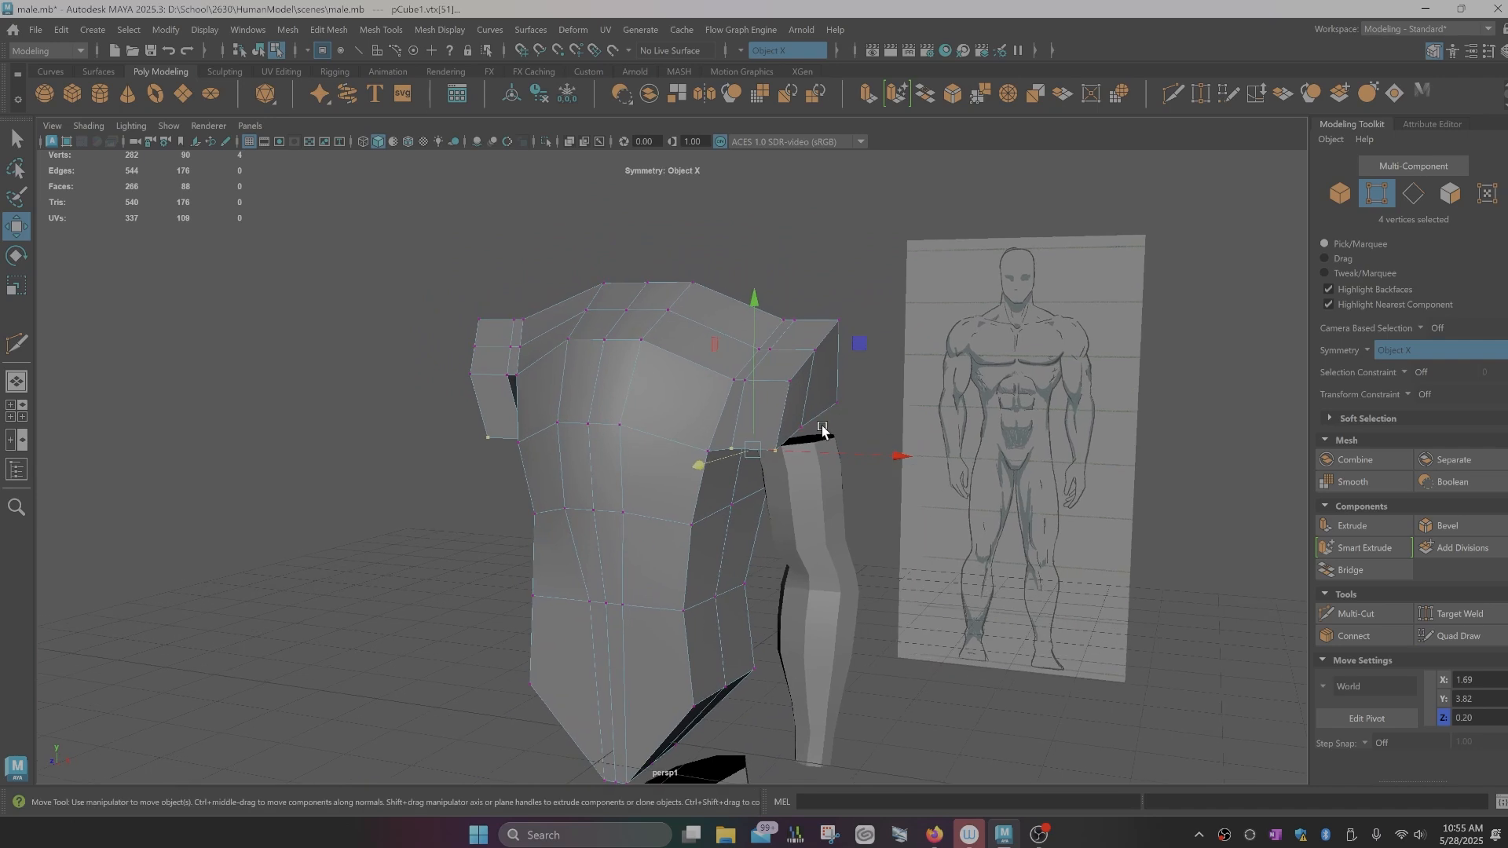
Step: Rotate the end faces of both shoulders so their lower edges flare outward
{"action": "right_click_drag", "start_coordinate": [800, 414], "coordinate": [800, 416]}
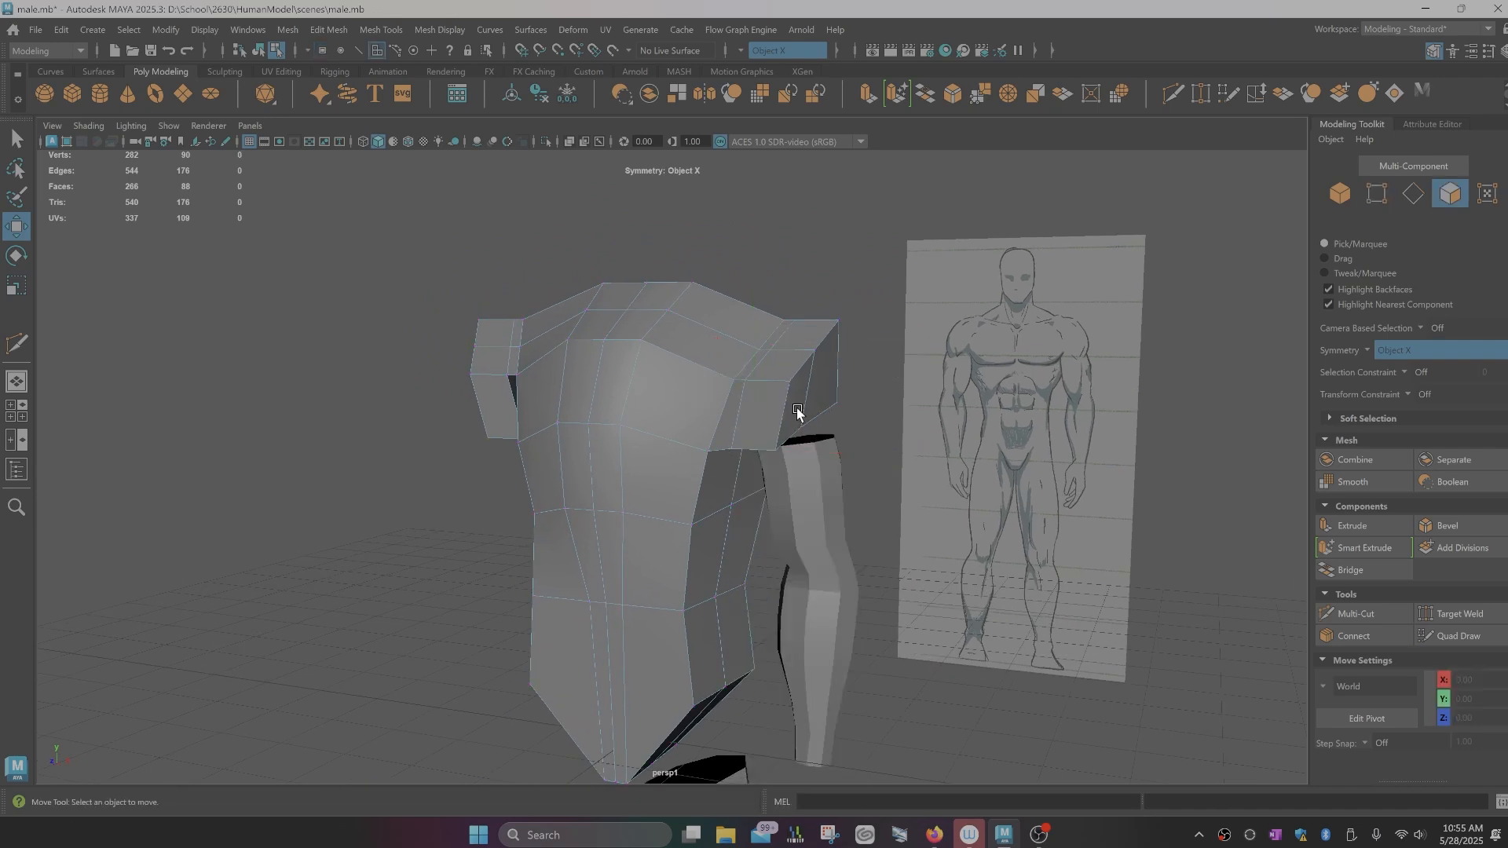
{"action": "left_click", "coordinate": [821, 401]}
{"action": "left_click_drag", "start_coordinate": [829, 385], "coordinate": [858, 449], "text": "alt"}
{"action": "key", "text": "e"}
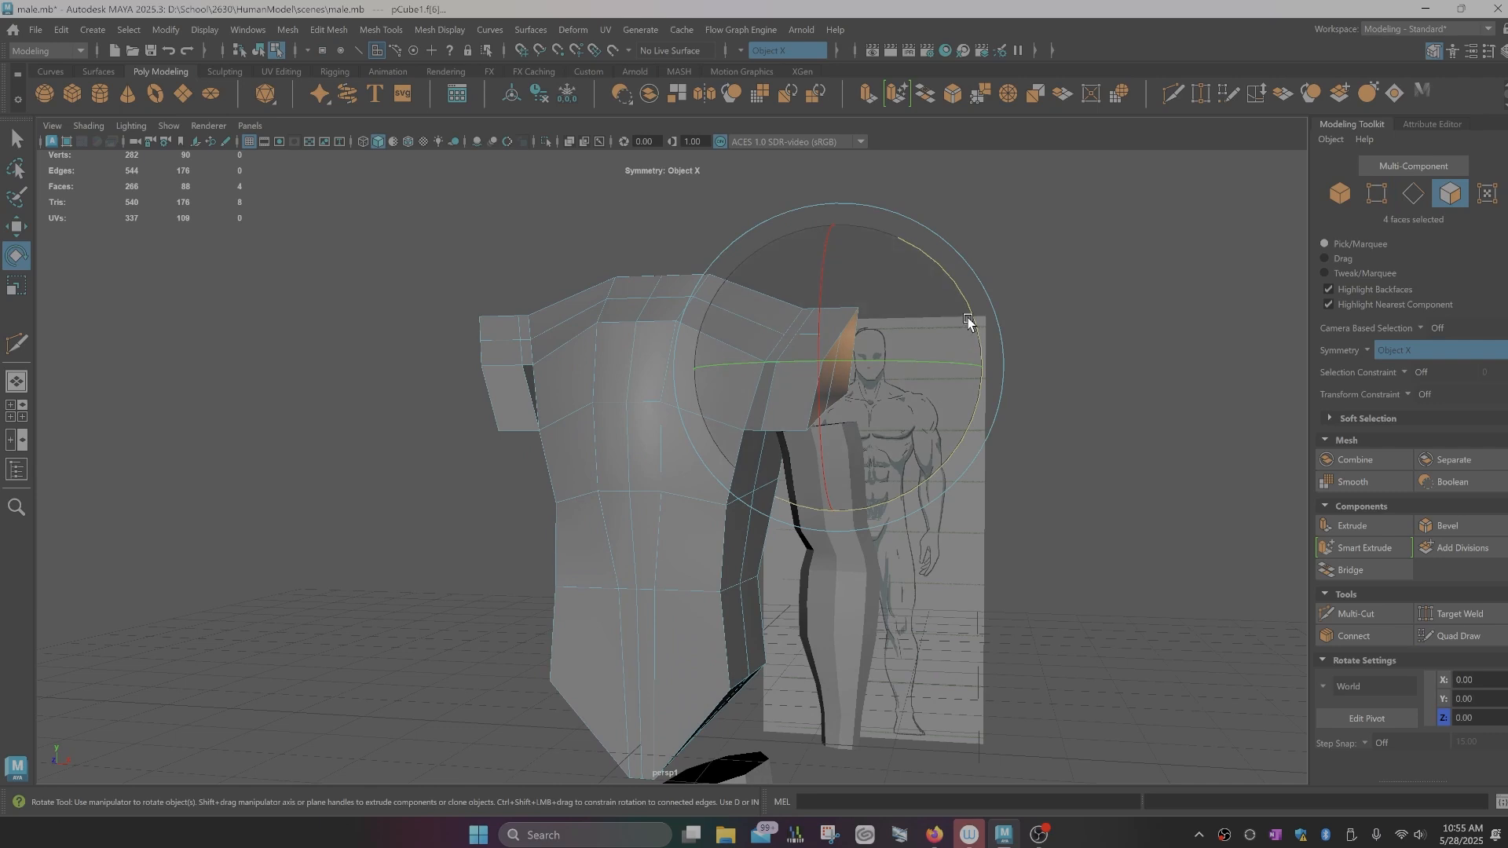
{"action": "left_click_drag", "start_coordinate": [976, 323], "coordinate": [918, 242]}
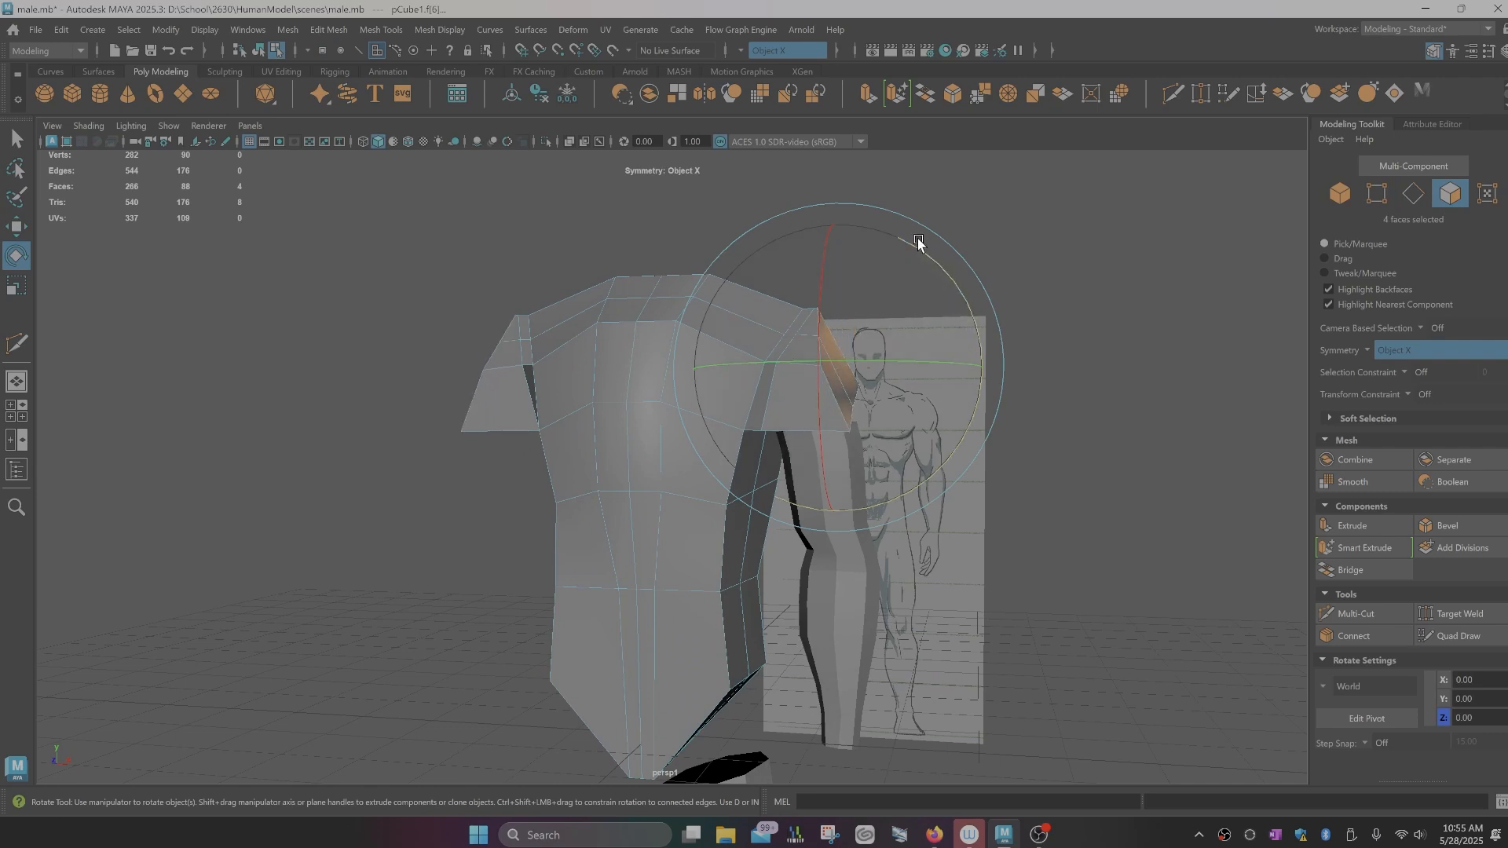
Step: Move the selected vertices on top of both shoulders inward to X 1.71
{"action": "left_click_drag", "start_coordinate": [812, 343], "coordinate": [792, 382], "text": "alt"}
{"action": "right_click", "coordinate": [817, 340]}
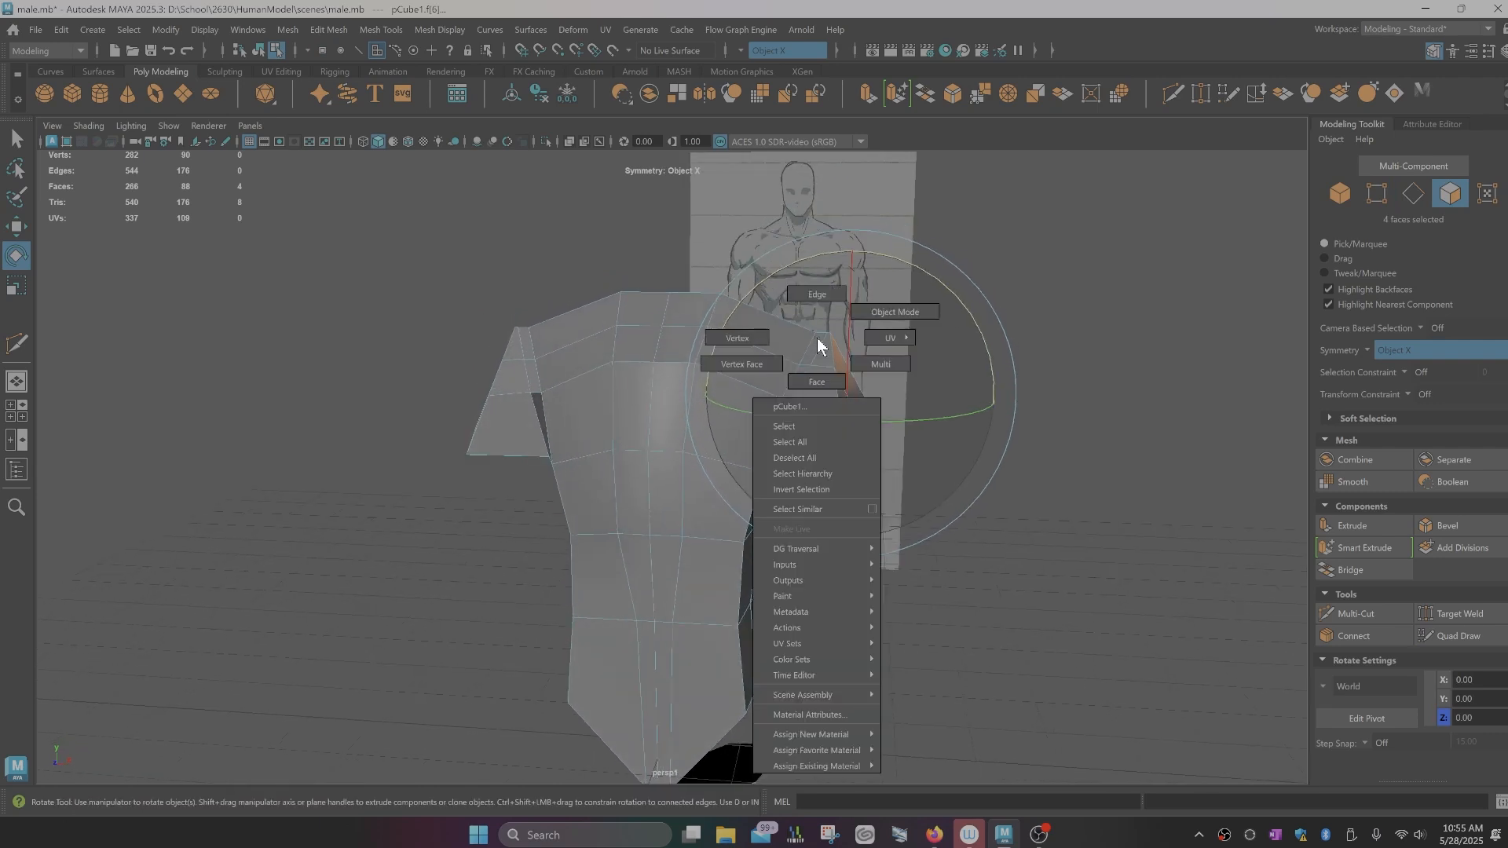
{"action": "left_click", "coordinate": [758, 336]}
{"action": "scroll", "coordinate": [831, 350], "scroll_direction": "up", "scroll_amount": 5}
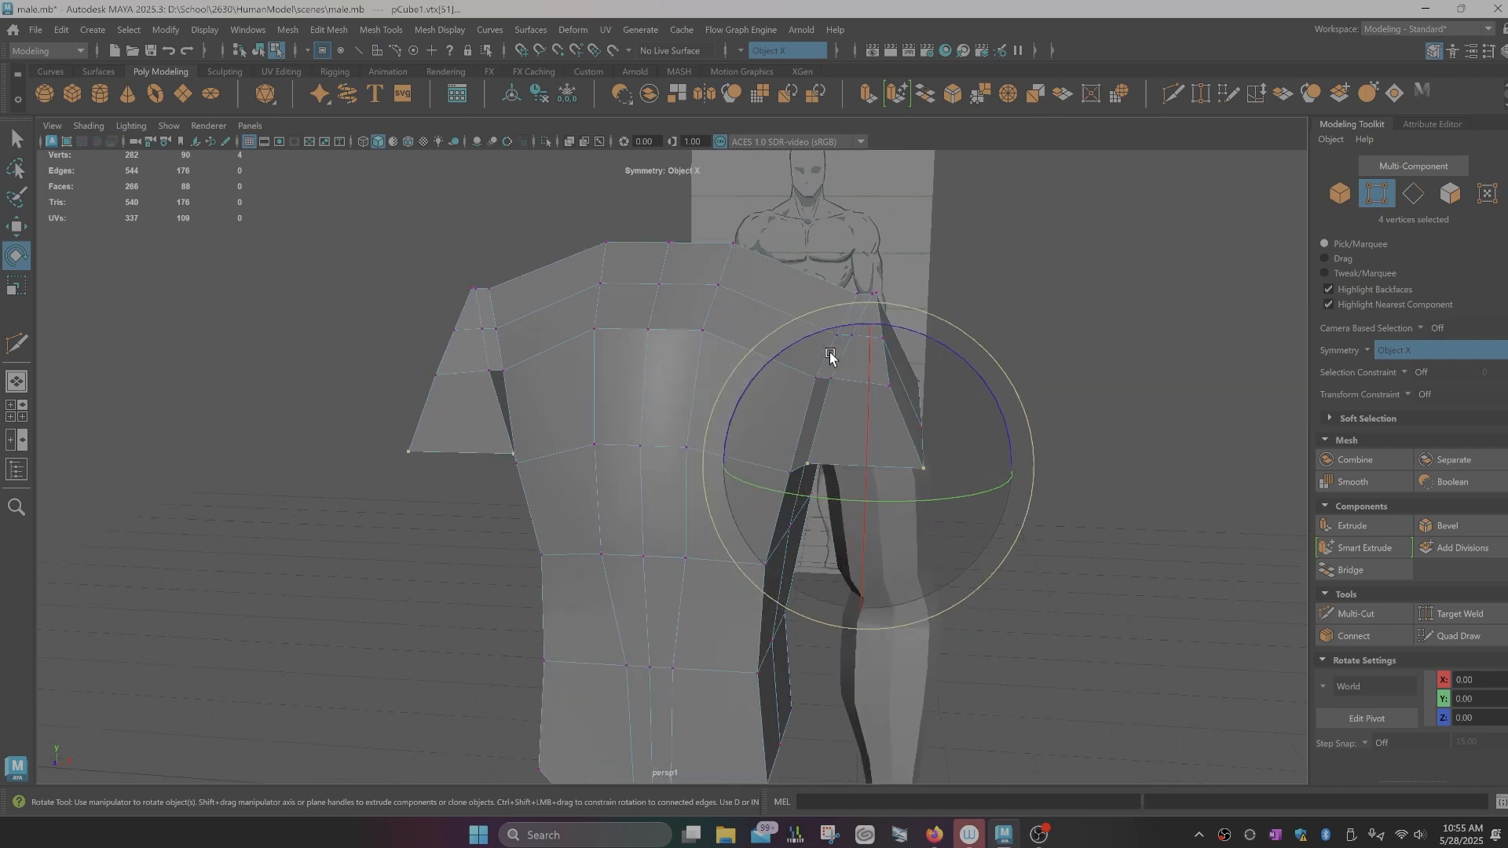
{"action": "middle_click_drag", "start_coordinate": [832, 315], "coordinate": [822, 317], "text": "alt"}
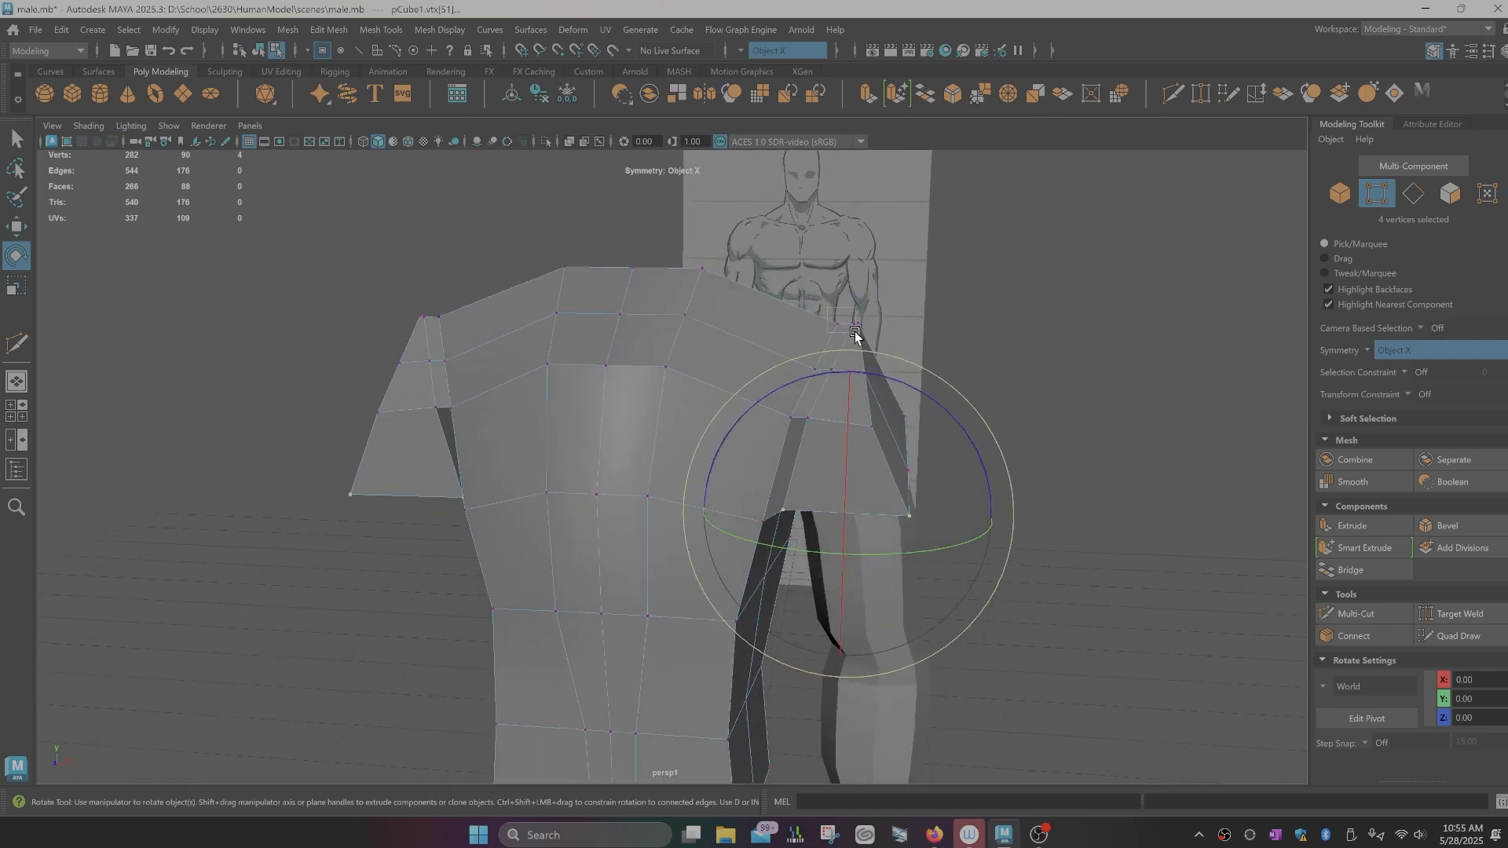
{"action": "left_click", "coordinate": [854, 331]}
{"action": "key", "text": "w"}
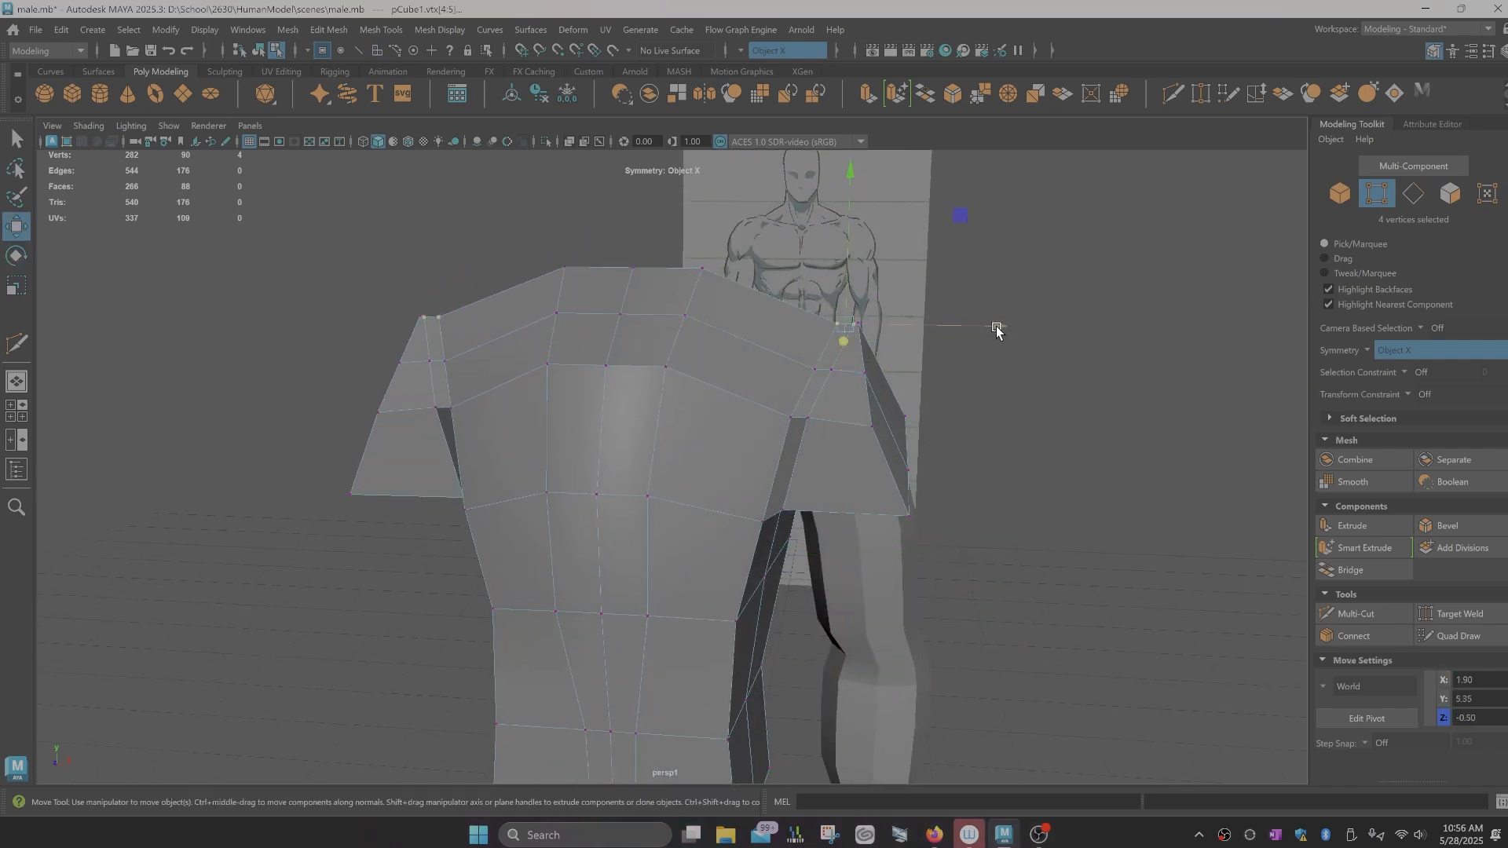
{"action": "left_click_drag", "start_coordinate": [996, 330], "coordinate": [973, 327]}
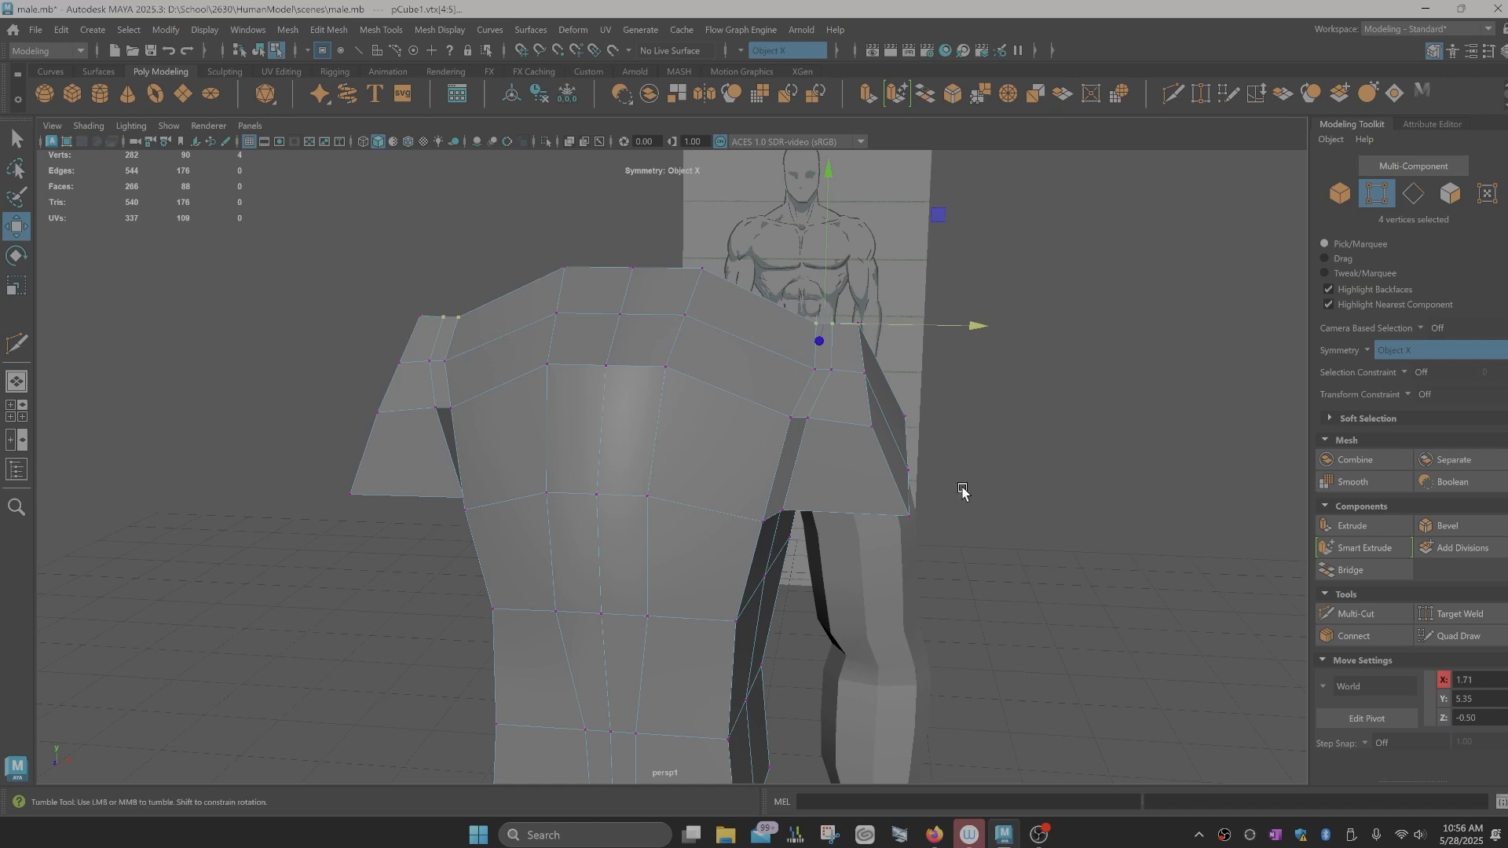
Step: Select the front and rear end faces of both shoulders and rotate them into a steeper downward-outward slant
{"action": "left_click_drag", "start_coordinate": [959, 495], "coordinate": [842, 380], "text": "alt"}
{"action": "right_click", "coordinate": [841, 379]}
{"action": "left_click", "coordinate": [849, 420]}
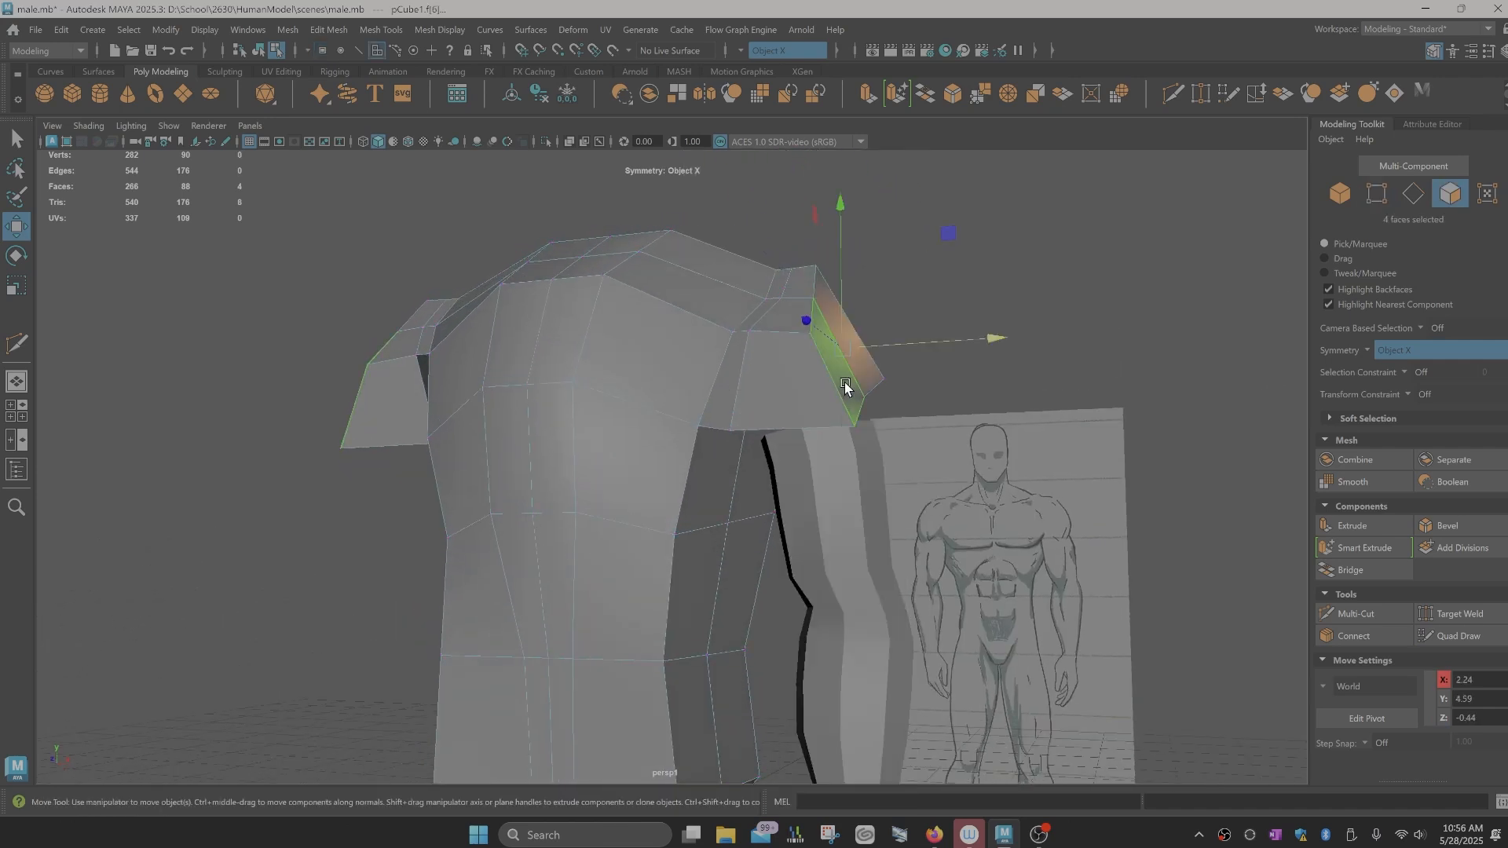
{"action": "left_click", "coordinate": [867, 382], "text": "shift"}
{"action": "left_click_drag", "start_coordinate": [923, 472], "coordinate": [920, 427], "text": "alt"}
{"action": "key", "text": "e"}
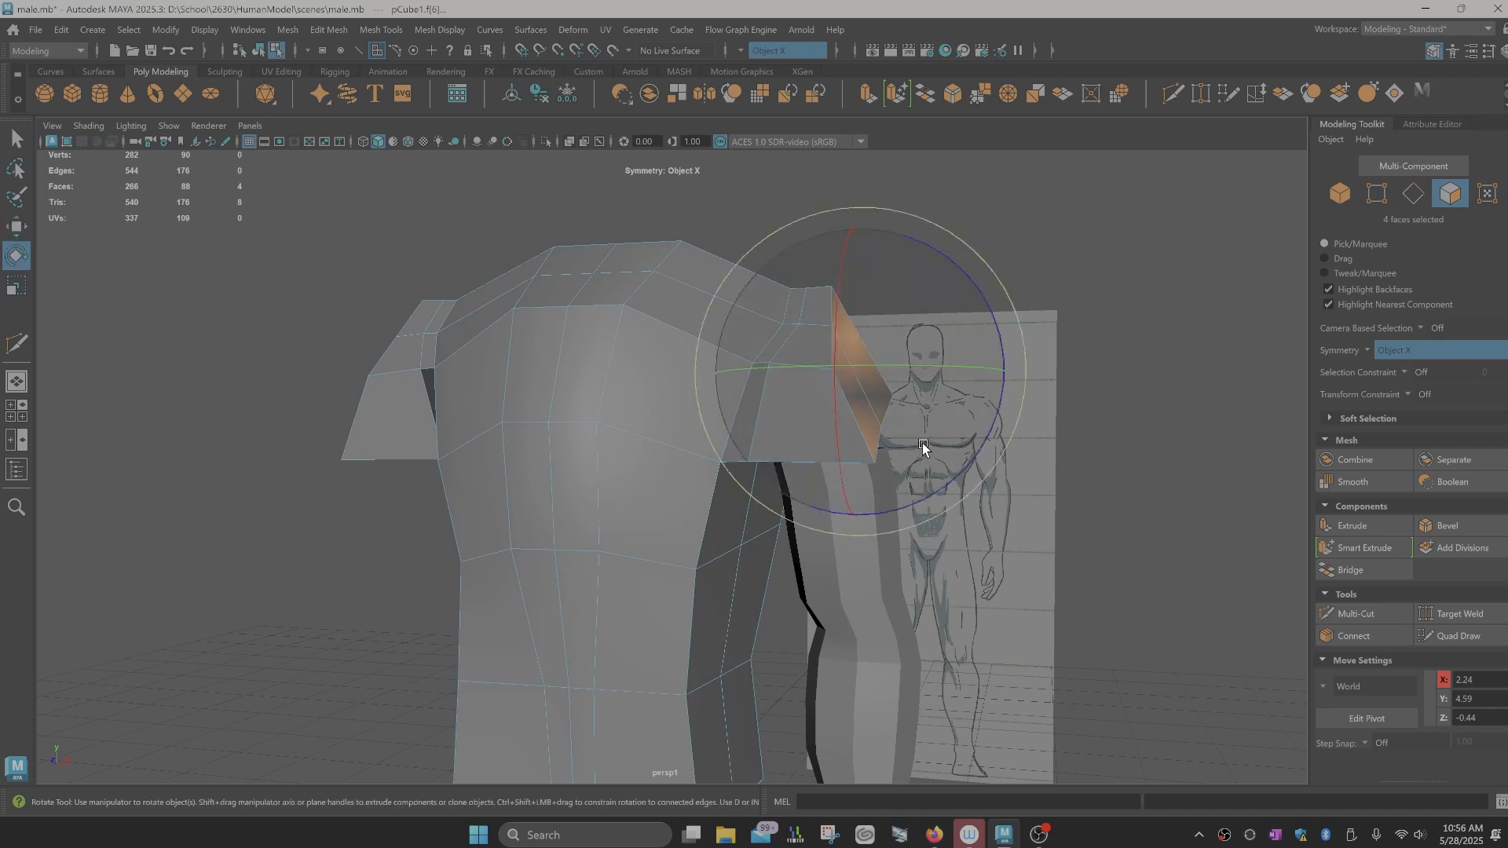
{"action": "left_click_drag", "start_coordinate": [1006, 386], "coordinate": [953, 337], "text": "alt"}
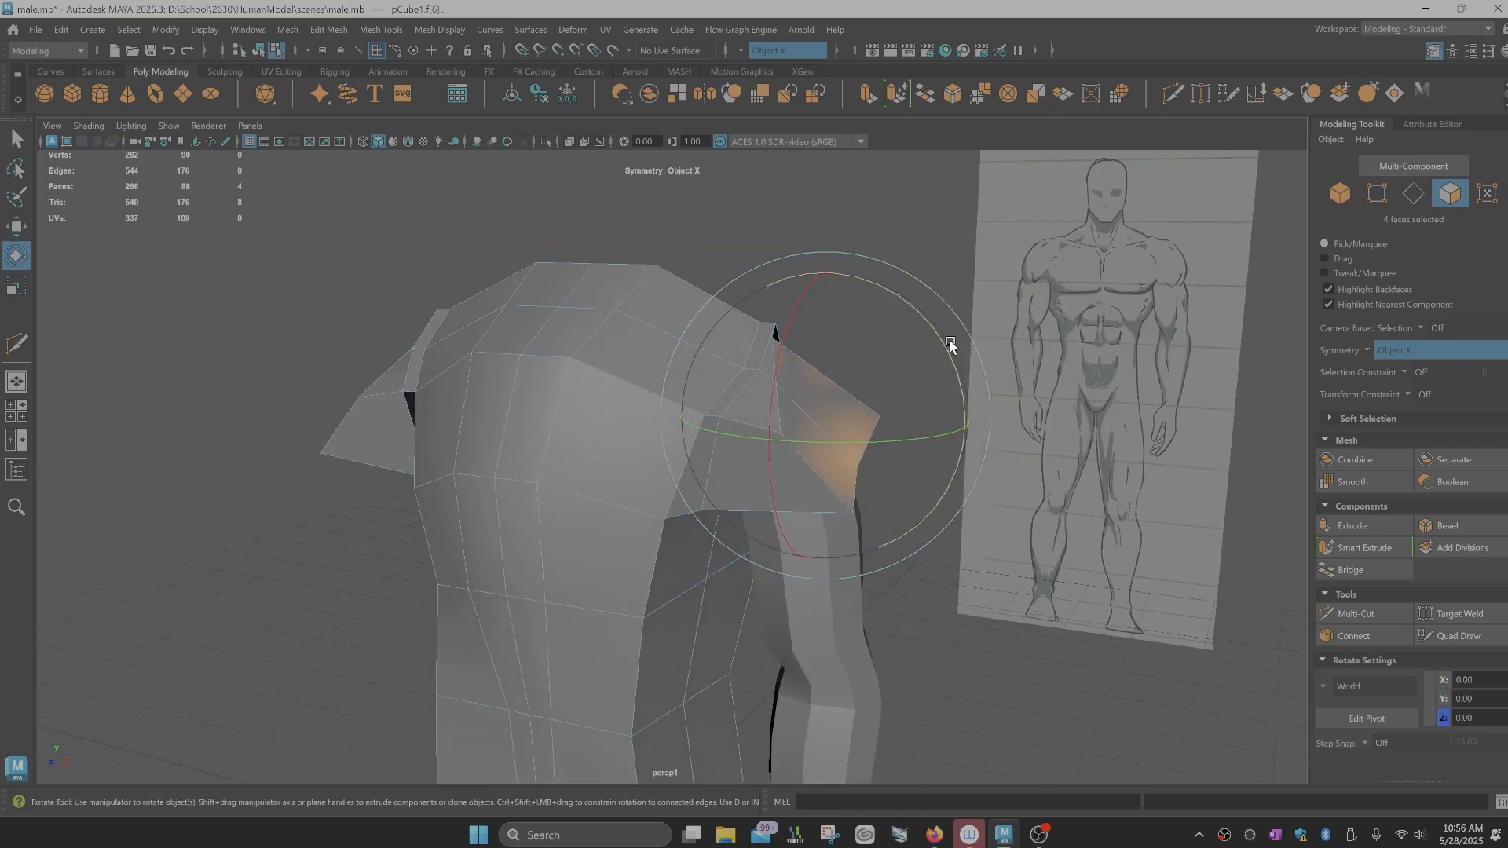
Step: Move the slanted shoulder end faces outward and up to X 2.56, Y 4.88
{"action": "key", "text": "w"}
{"action": "left_click_drag", "start_coordinate": [824, 334], "coordinate": [1064, 370]}
{"action": "left_click_drag", "start_coordinate": [993, 424], "coordinate": [998, 416], "text": "alt"}
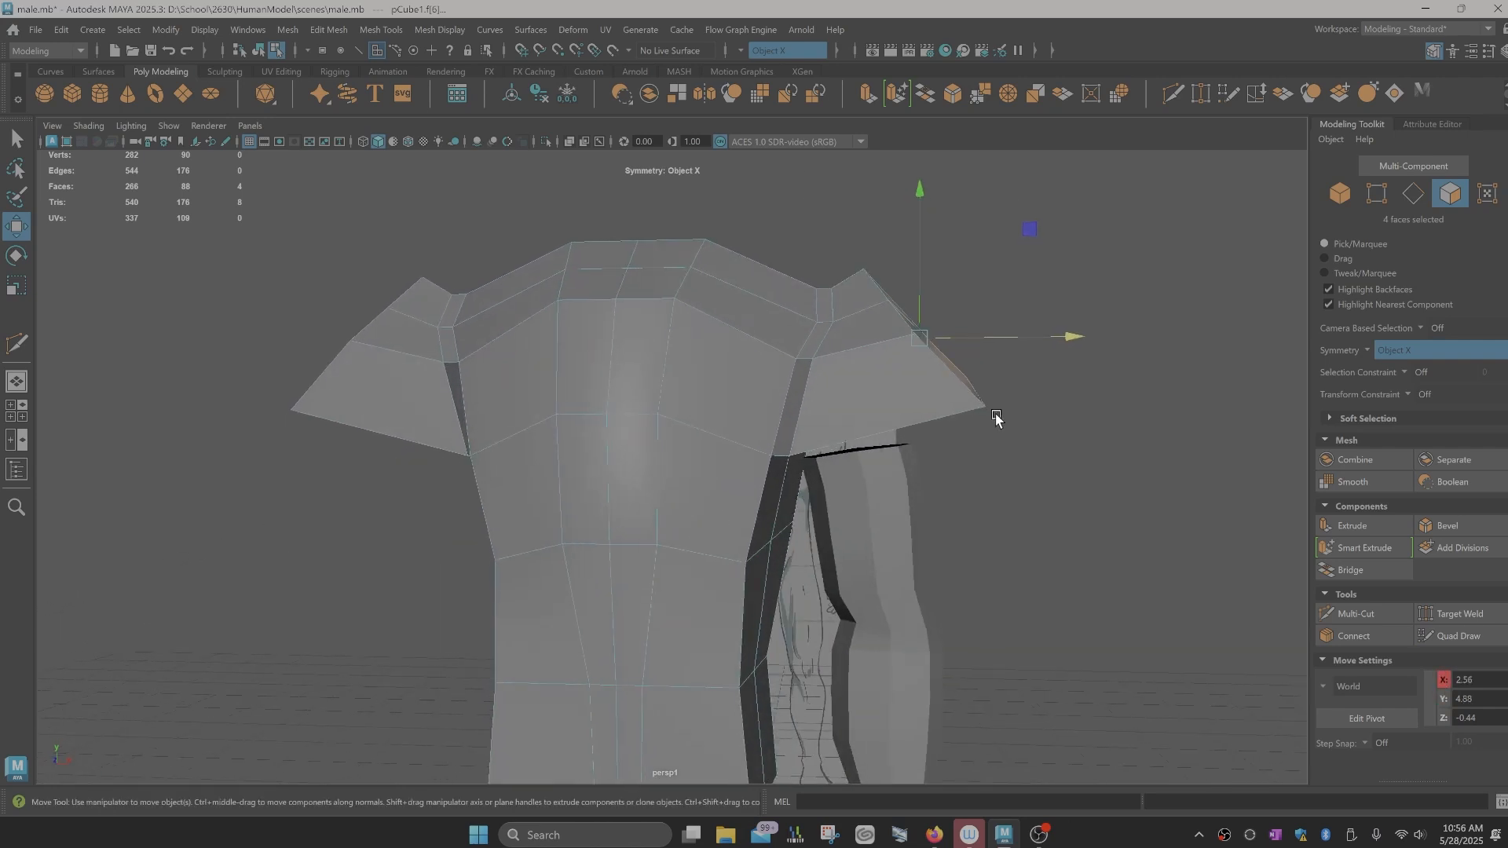
Step: Try rotating the shoulder end faces further so their lower corners swing outward, and undo the rotation
{"action": "key", "text": "e"}
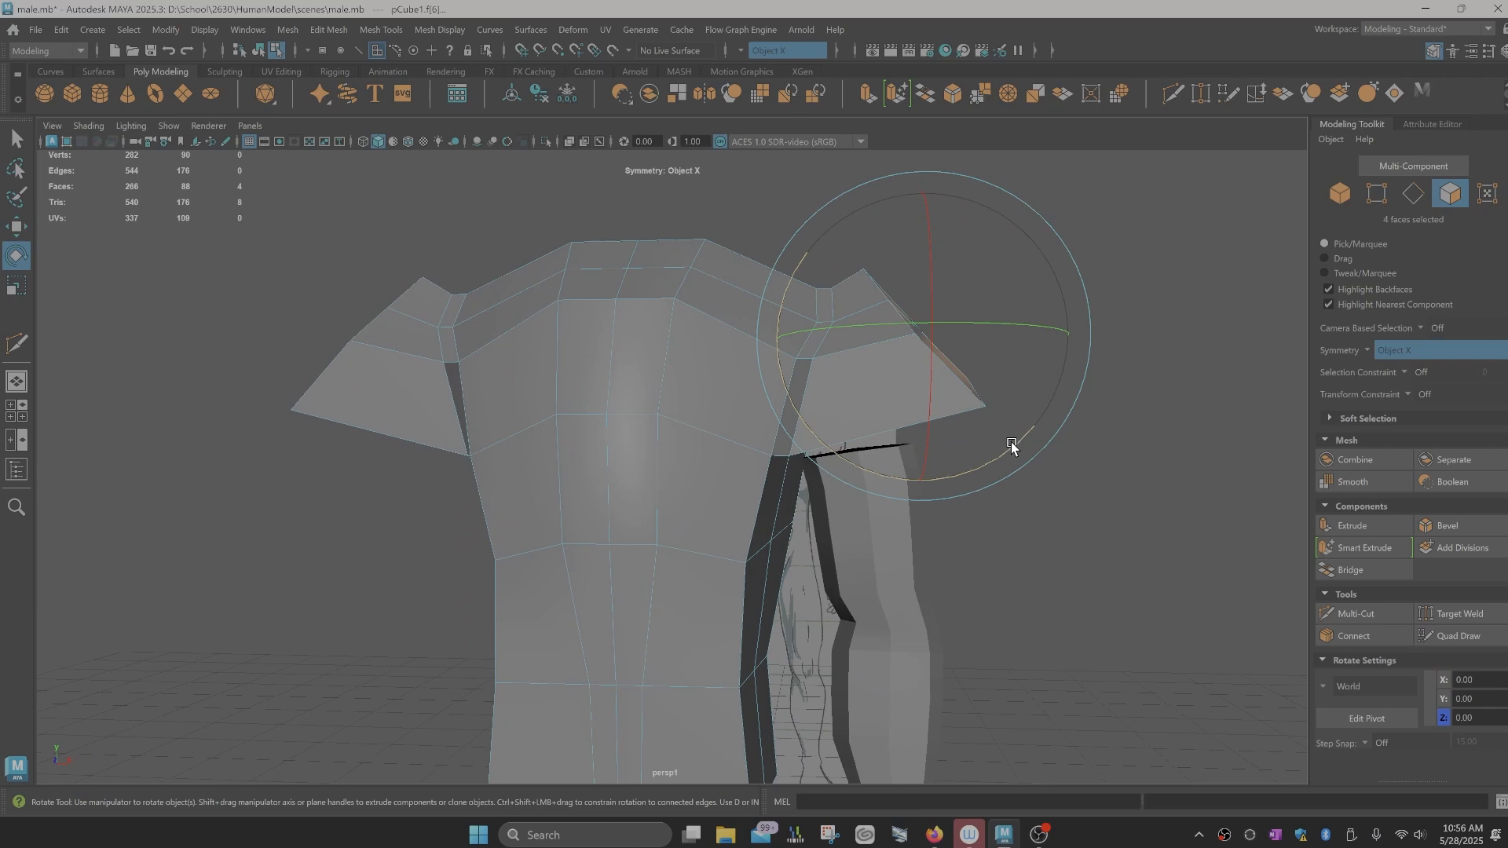
{"action": "left_click_drag", "start_coordinate": [1011, 441], "coordinate": [1048, 399]}
{"action": "key", "text": "ctrl+z"}
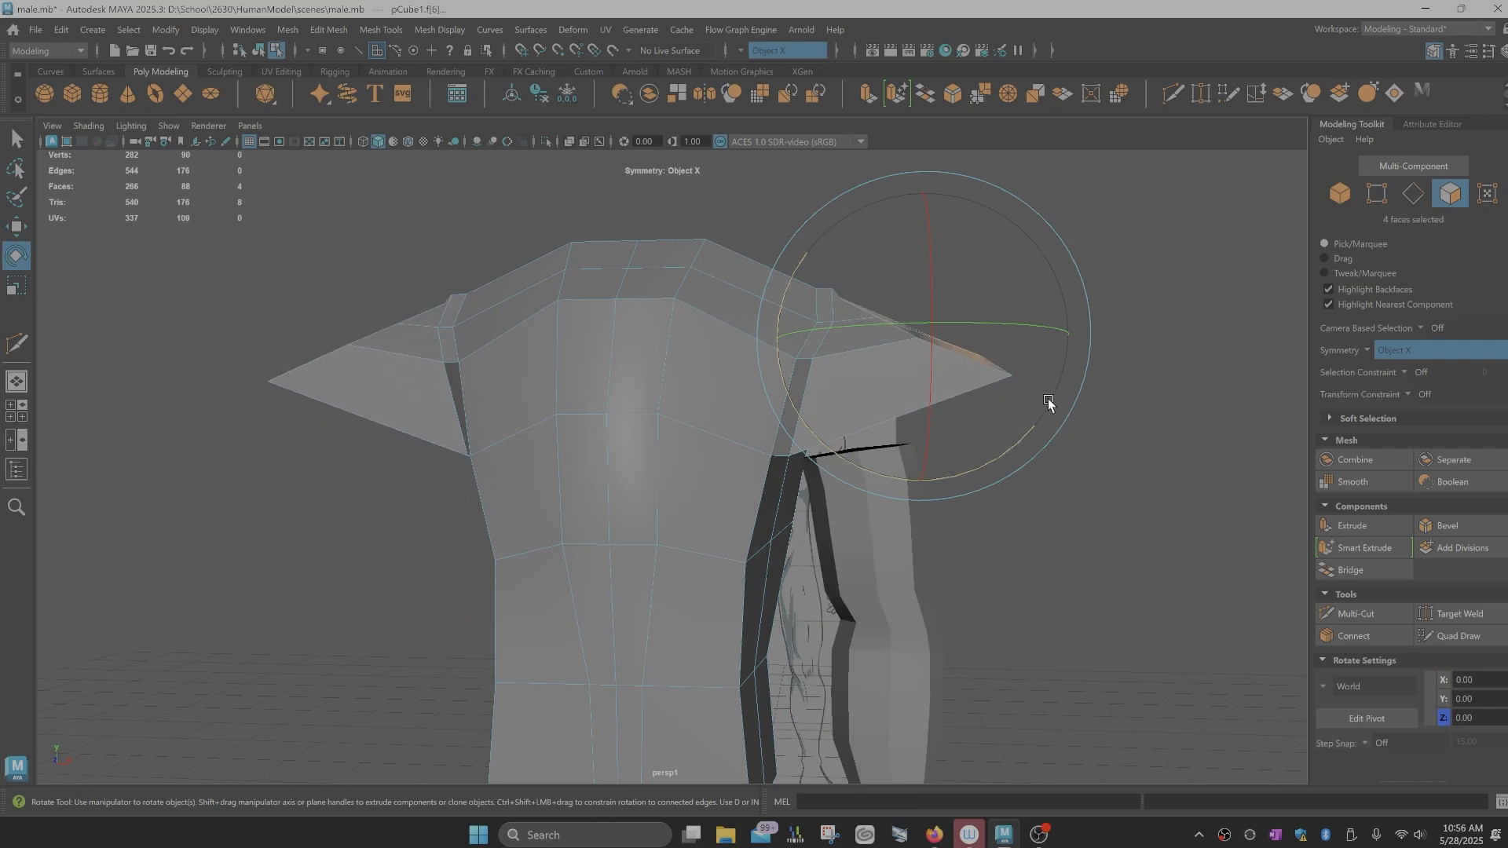
Step: Raise the shoulder end faces to Y 5.03
{"action": "key", "text": "w"}
{"action": "left_click_drag", "start_coordinate": [942, 304], "coordinate": [948, 288]}
{"action": "left_click_drag", "start_coordinate": [945, 411], "coordinate": [911, 448], "text": "alt"}
Step: Switch to vertex editing and reshape the rear outer corners of both shoulders by moving their mirrored vertices
{"action": "left_click_drag", "start_coordinate": [757, 519], "coordinate": [707, 511], "text": "alt"}
{"action": "right_click", "coordinate": [626, 563]}
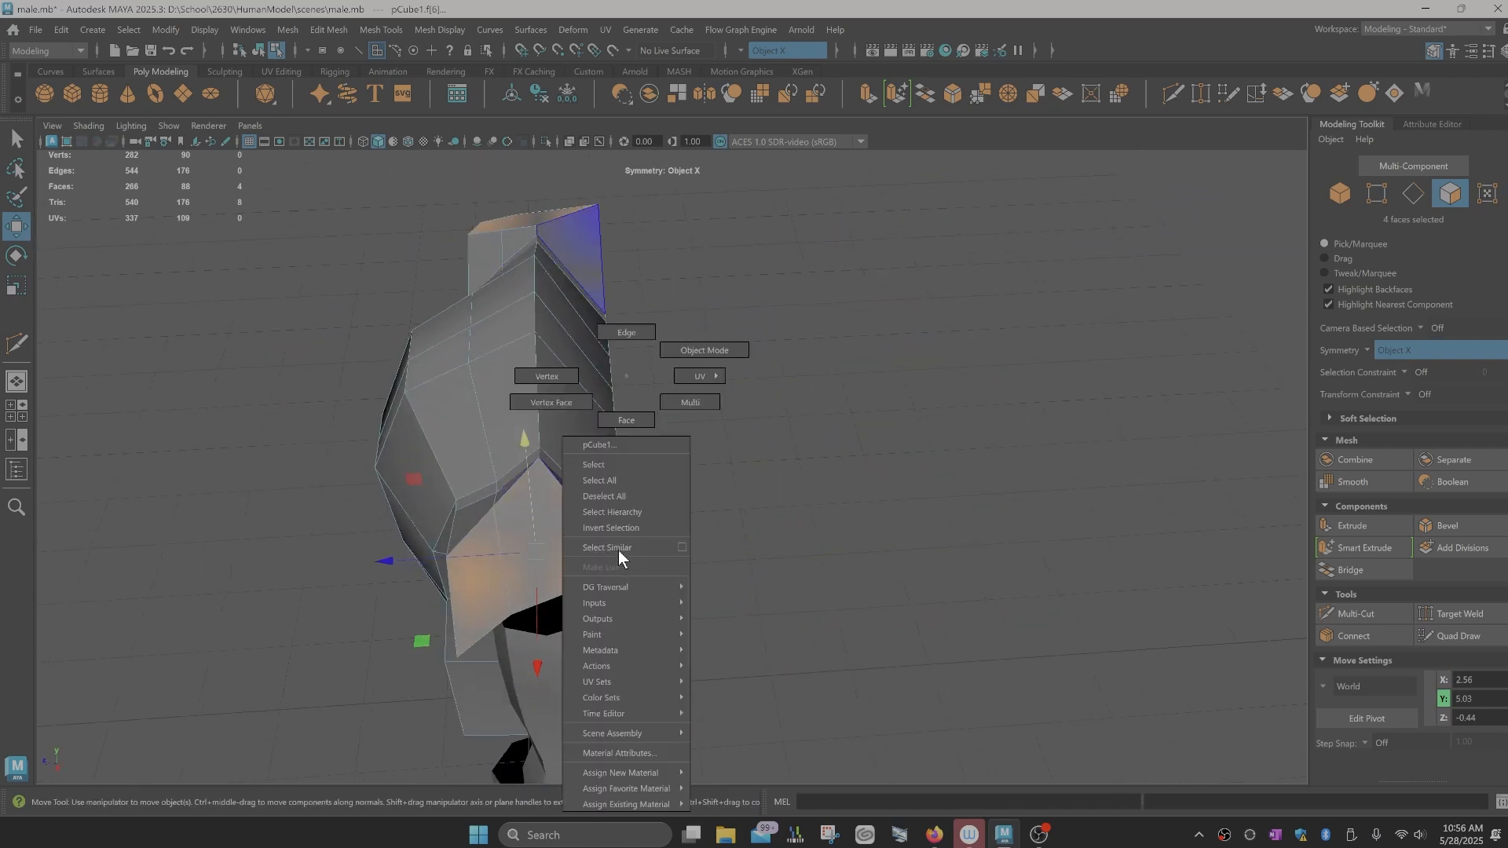
{"action": "left_click", "coordinate": [539, 380]}
{"action": "left_click", "coordinate": [626, 564]}
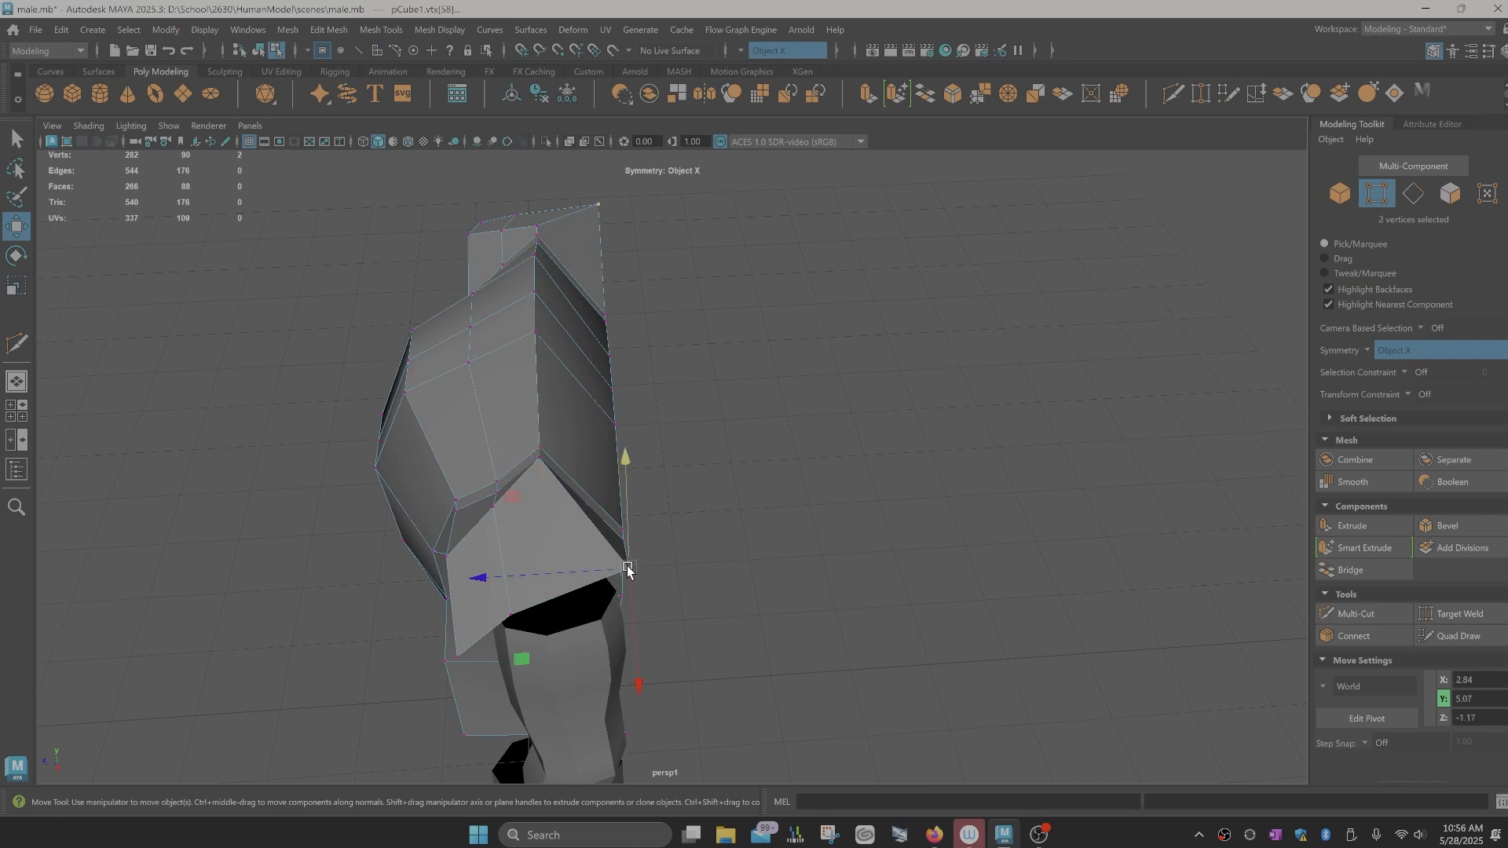
{"action": "left_click_drag", "start_coordinate": [514, 581], "coordinate": [728, 535]}
{"action": "left_click", "coordinate": [687, 481]}
{"action": "left_click_drag", "start_coordinate": [1009, 573], "coordinate": [953, 554]}
Step: Adjust the mirrored vertices along the shoulders' upper surface and shift the front outer corners along Z to 0.15
{"action": "left_click_drag", "start_coordinate": [774, 475], "coordinate": [840, 461], "text": "alt"}
{"action": "left_click", "coordinate": [852, 454]}
{"action": "left_click_drag", "start_coordinate": [1010, 470], "coordinate": [968, 420]}
{"action": "left_click", "coordinate": [827, 401]}
{"action": "left_click_drag", "start_coordinate": [1005, 431], "coordinate": [946, 495], "text": "alt"}
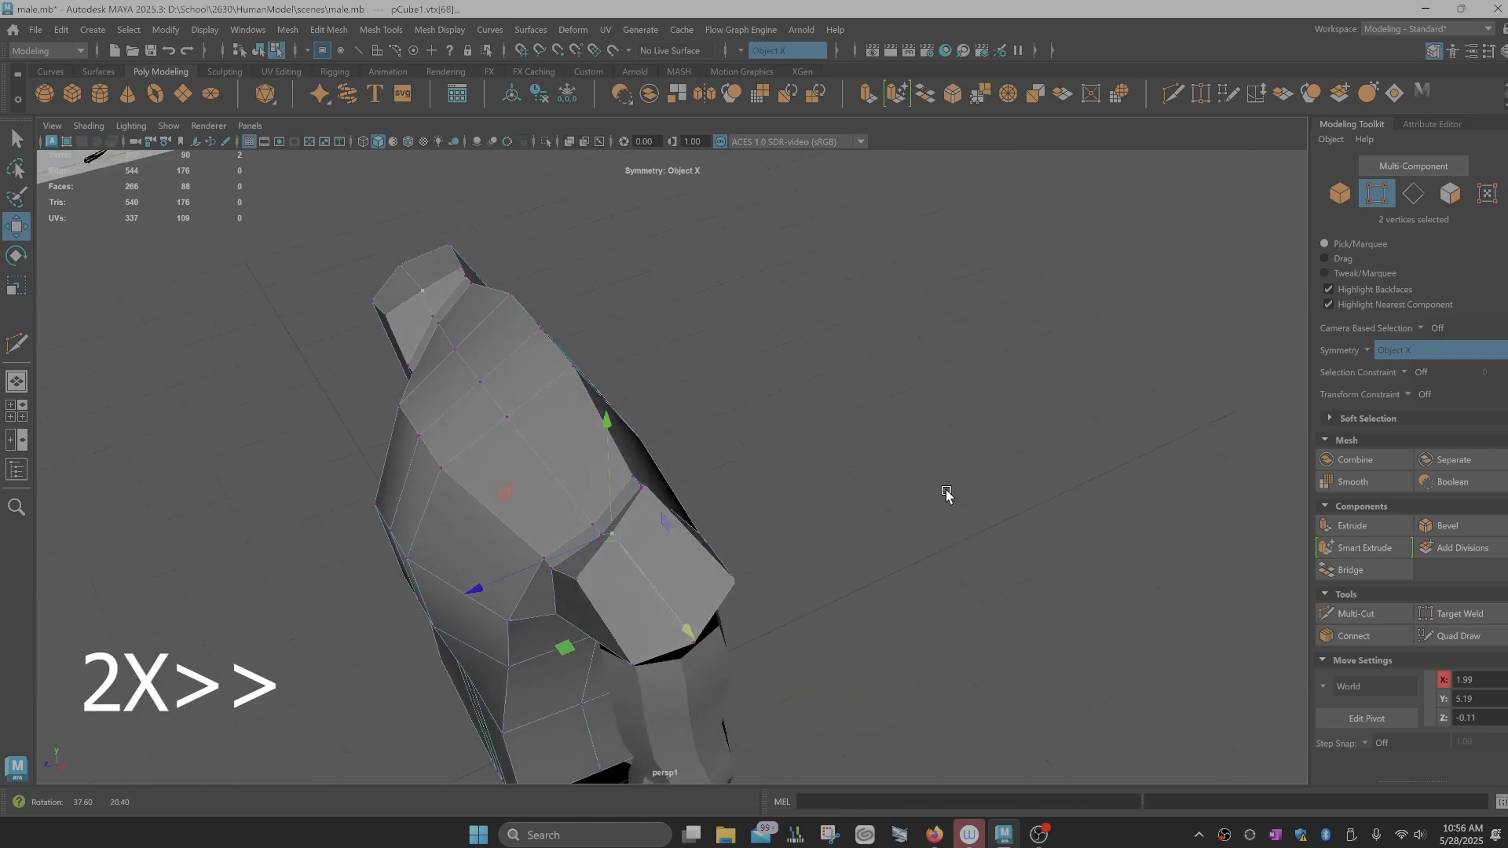
{"action": "left_click", "coordinate": [737, 583]}
{"action": "left_click_drag", "start_coordinate": [807, 576], "coordinate": [623, 432], "text": "alt"}
{"action": "left_click_drag", "start_coordinate": [476, 425], "coordinate": [487, 424]}
{"action": "left_click_drag", "start_coordinate": [599, 349], "coordinate": [579, 404], "text": "alt"}
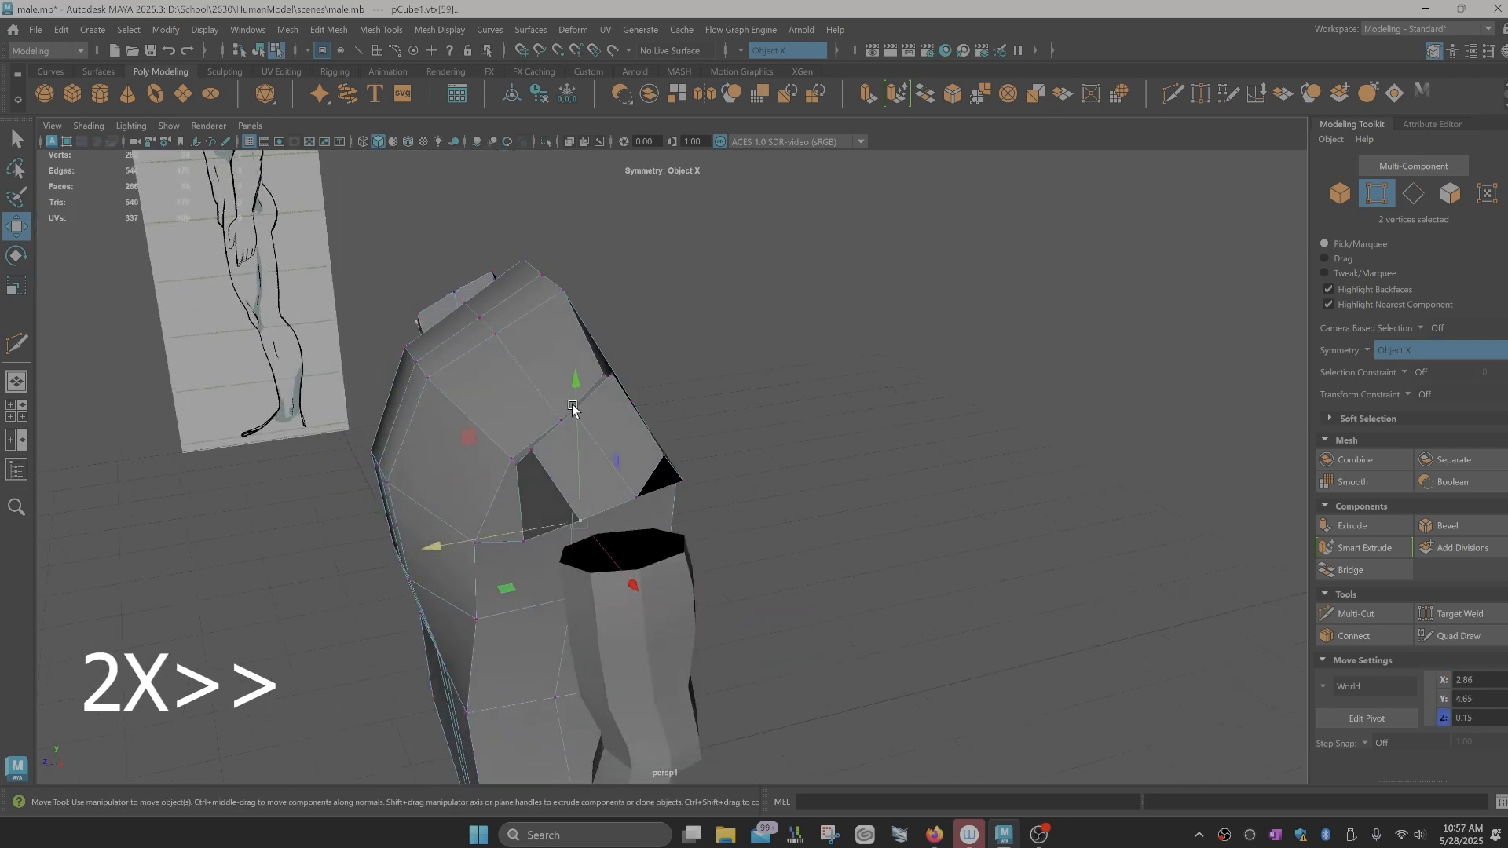
Step: Select the upper shoulder vertices on both sides and move them along X to 1.62
{"action": "left_click_drag", "start_coordinate": [524, 309], "coordinate": [788, 495]}
{"action": "left_click", "coordinate": [609, 375]}
{"action": "left_click_drag", "start_coordinate": [927, 531], "coordinate": [912, 529]}
{"action": "left_click_drag", "start_coordinate": [803, 576], "coordinate": [701, 467], "text": "alt"}
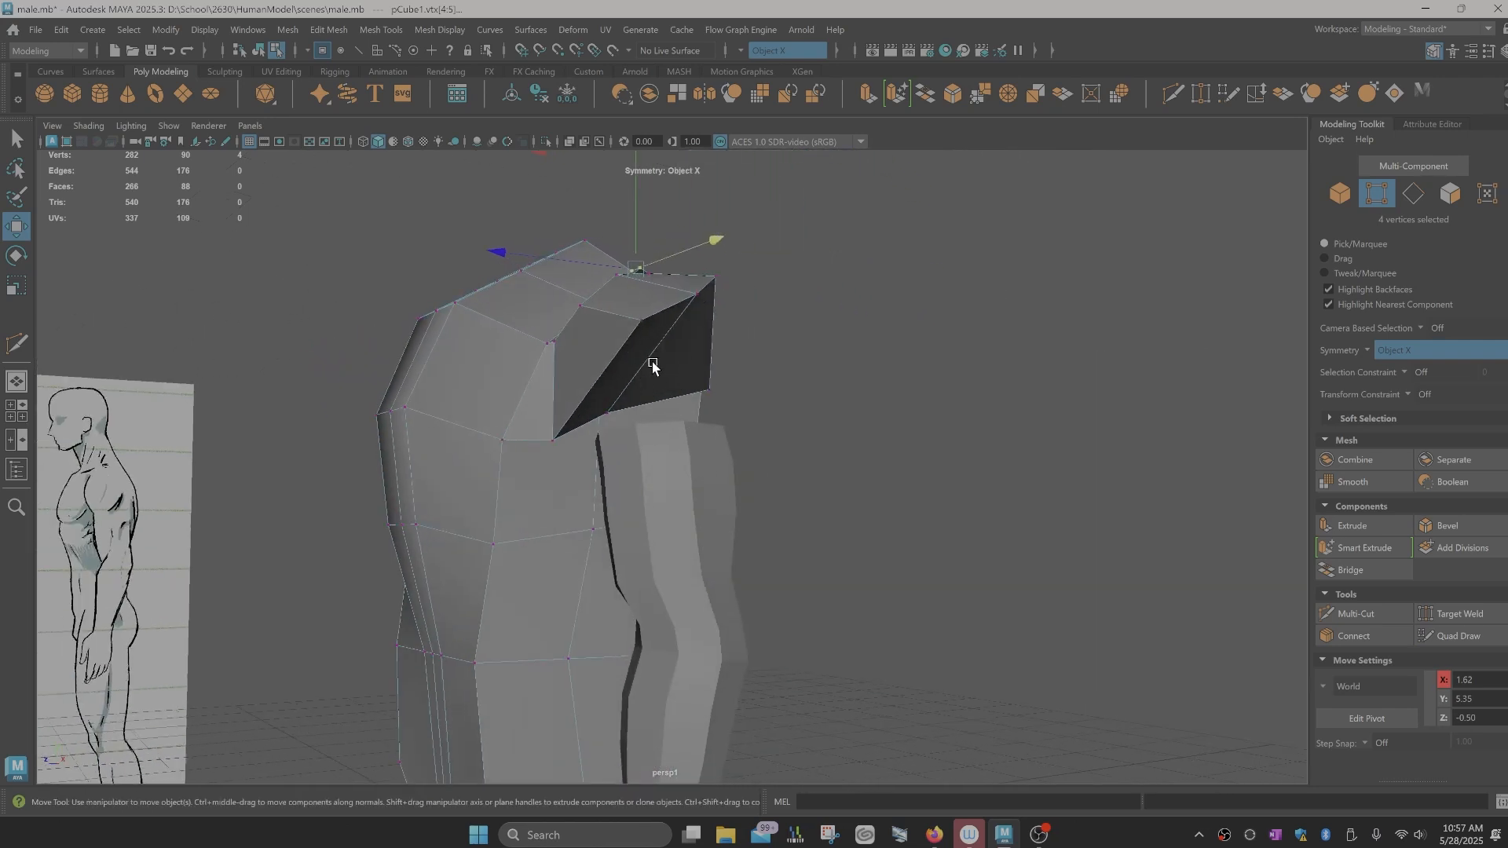
Step: Select the two end faces of each shoulder and delete them to open the arm sockets
{"action": "left_click_drag", "start_coordinate": [683, 390], "coordinate": [720, 373], "text": "alt"}
{"action": "right_click_drag", "start_coordinate": [723, 360], "coordinate": [720, 402]}
{"action": "left_click", "coordinate": [727, 365]}
{"action": "left_click", "coordinate": [668, 358]}
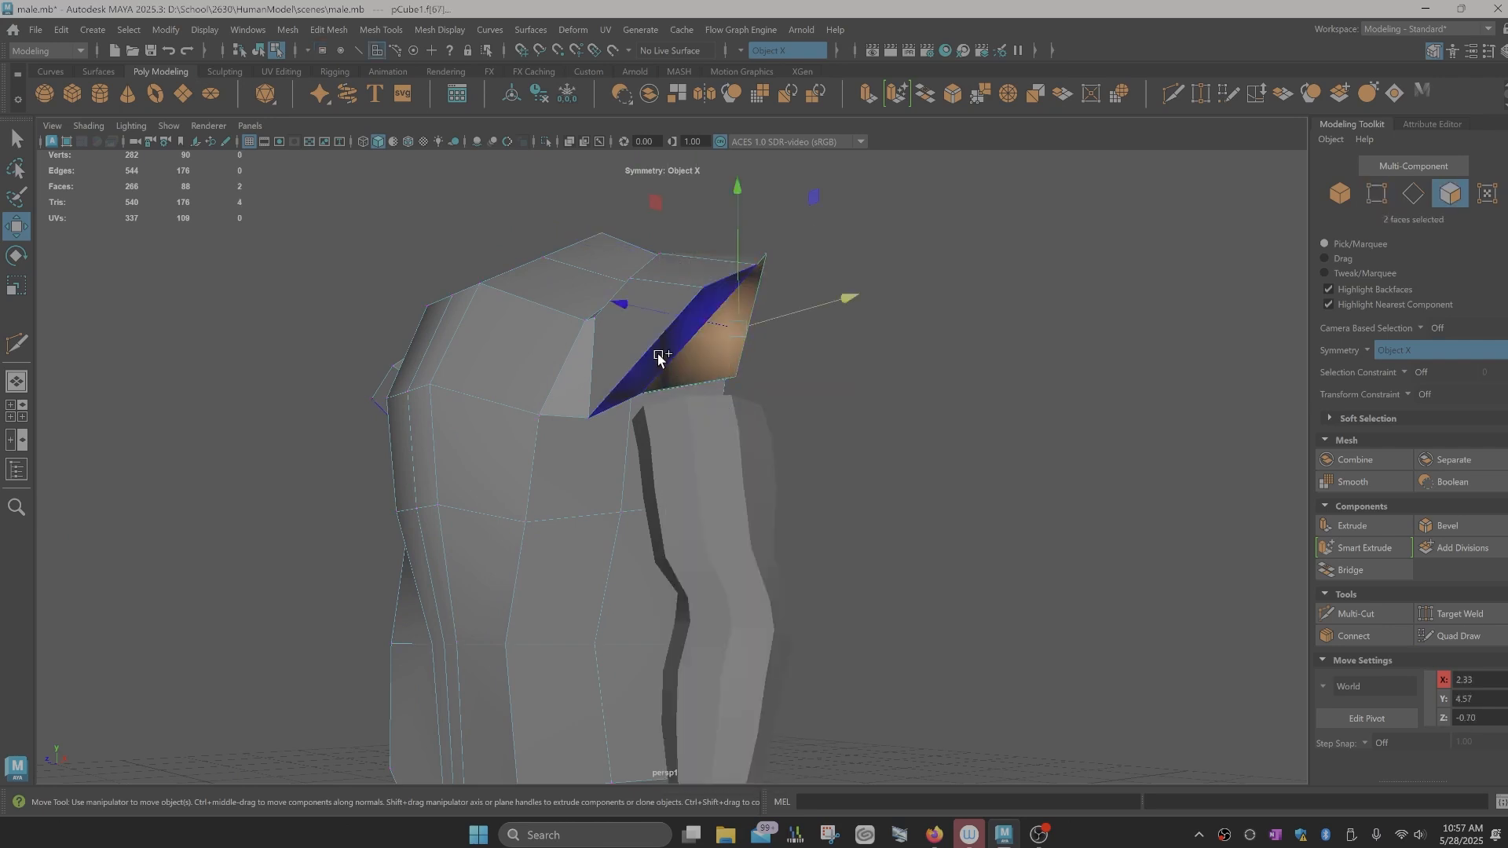
{"action": "key", "text": "Delete"}
{"action": "left_click_drag", "start_coordinate": [658, 358], "coordinate": [673, 361], "text": "alt"}
Step: Select the open border edges of the shoulders and those at the top of the arm to compare their edge counts
{"action": "right_click_drag", "start_coordinate": [747, 393], "coordinate": [751, 338]}
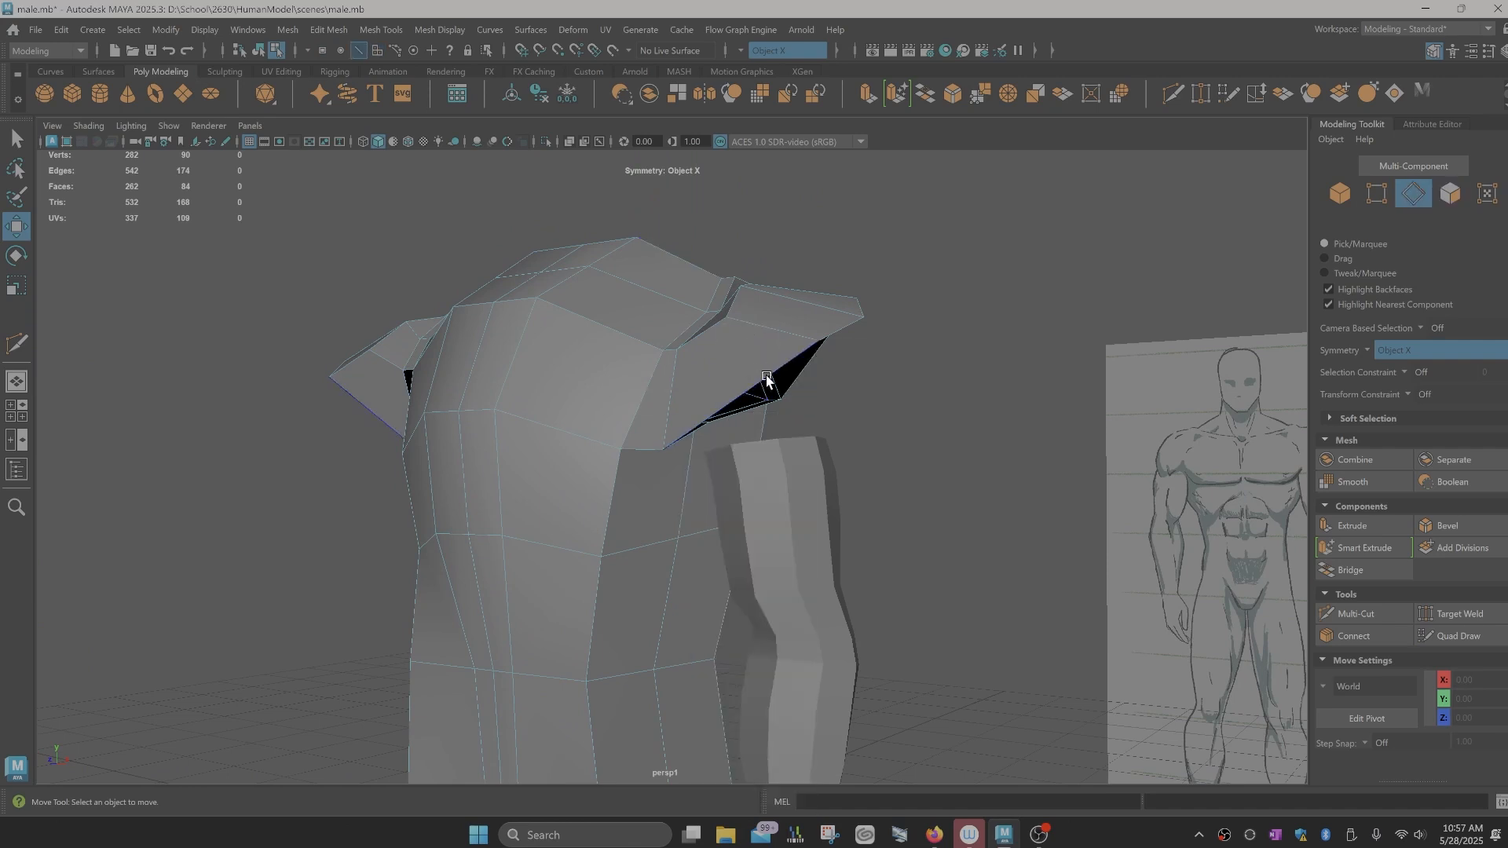
{"action": "double_click", "coordinate": [767, 378]}
{"action": "left_click_drag", "start_coordinate": [921, 478], "coordinate": [930, 483], "text": "alt"}
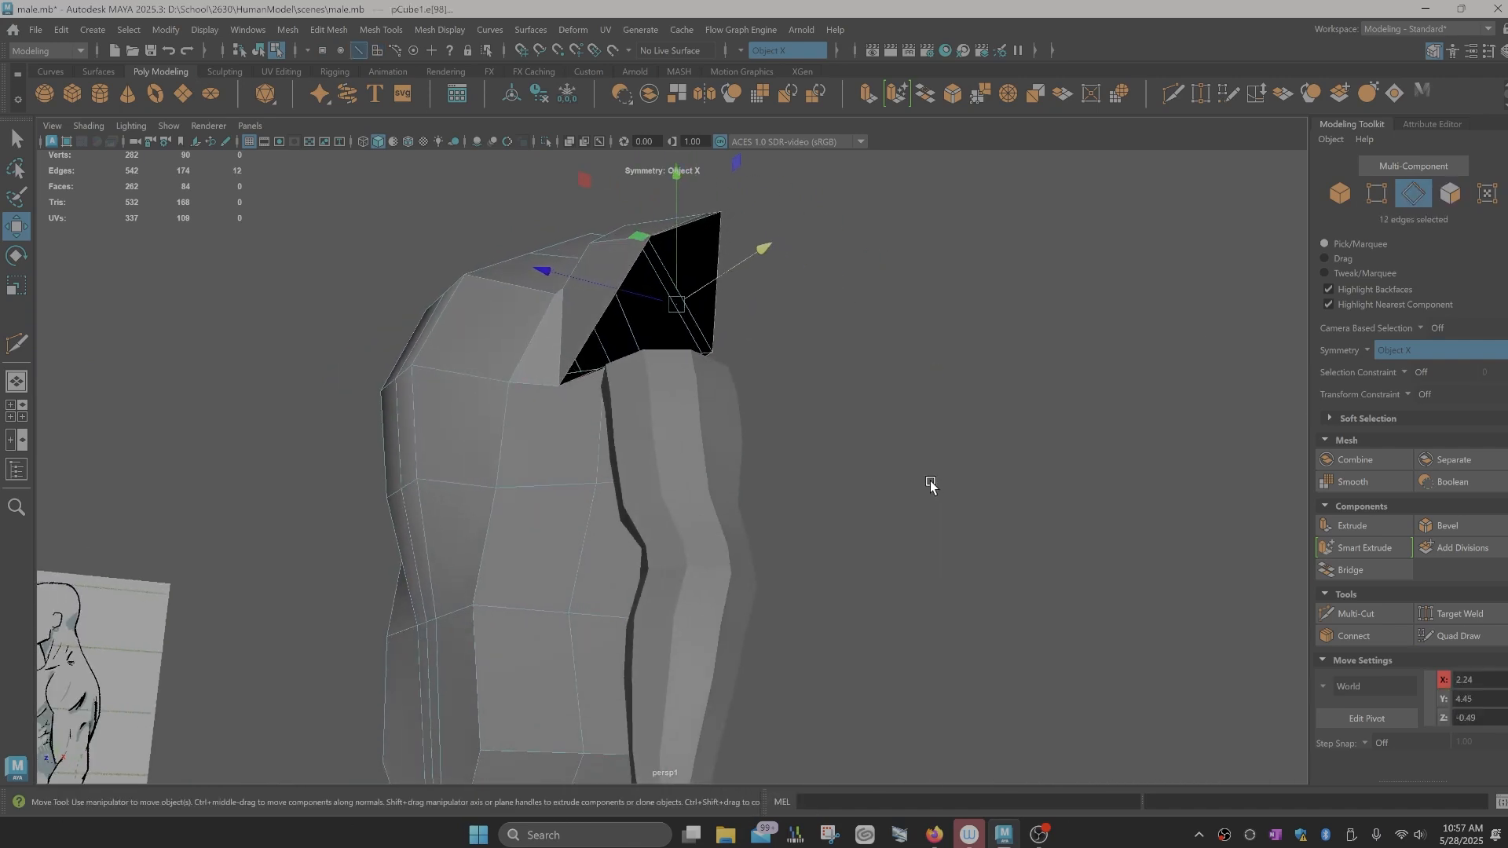
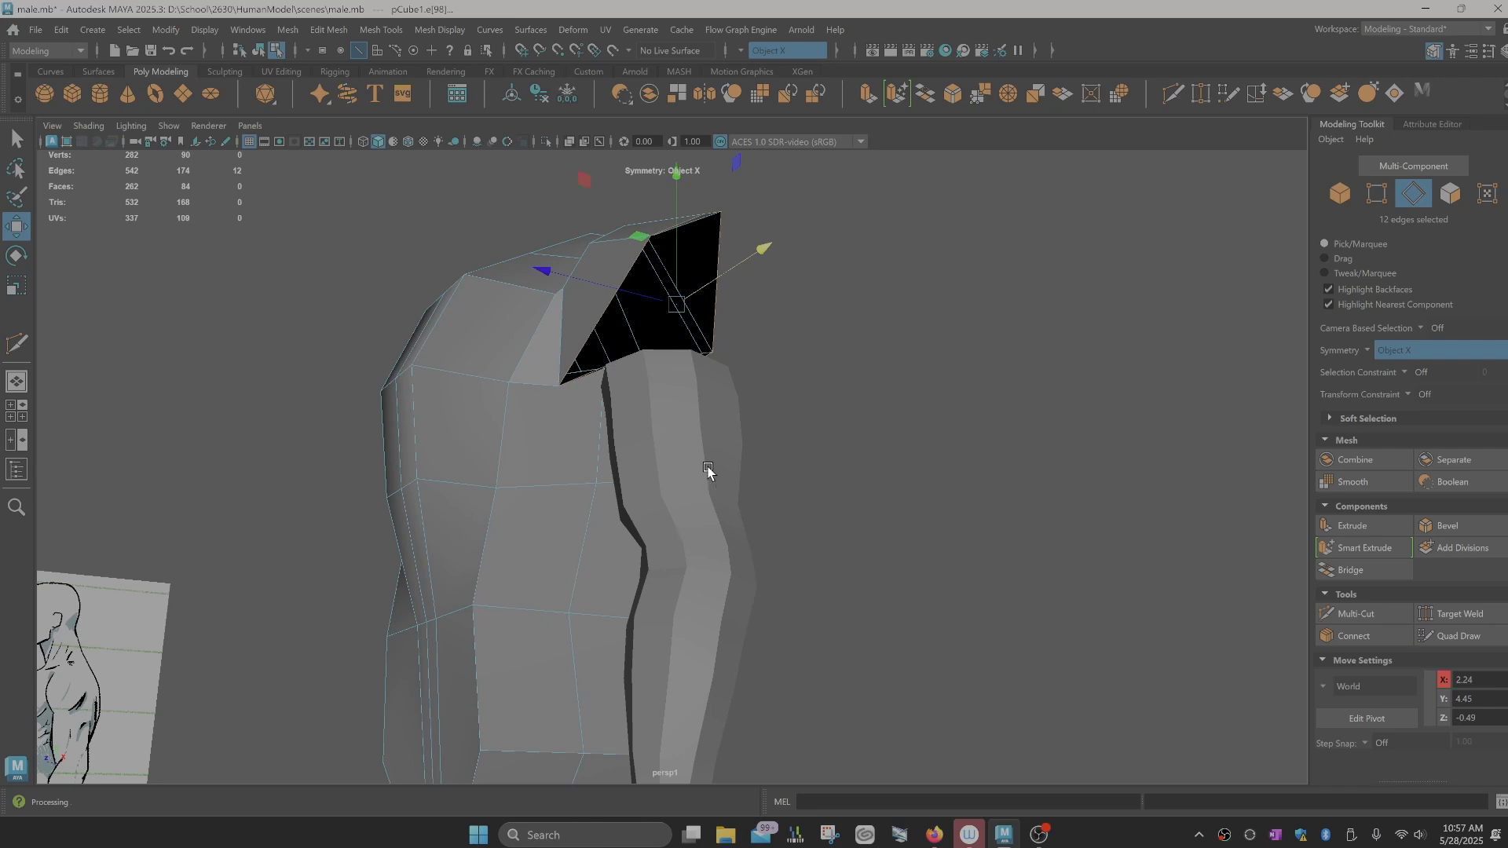
{"action": "left_click_drag", "start_coordinate": [707, 470], "coordinate": [796, 579], "text": "alt"}
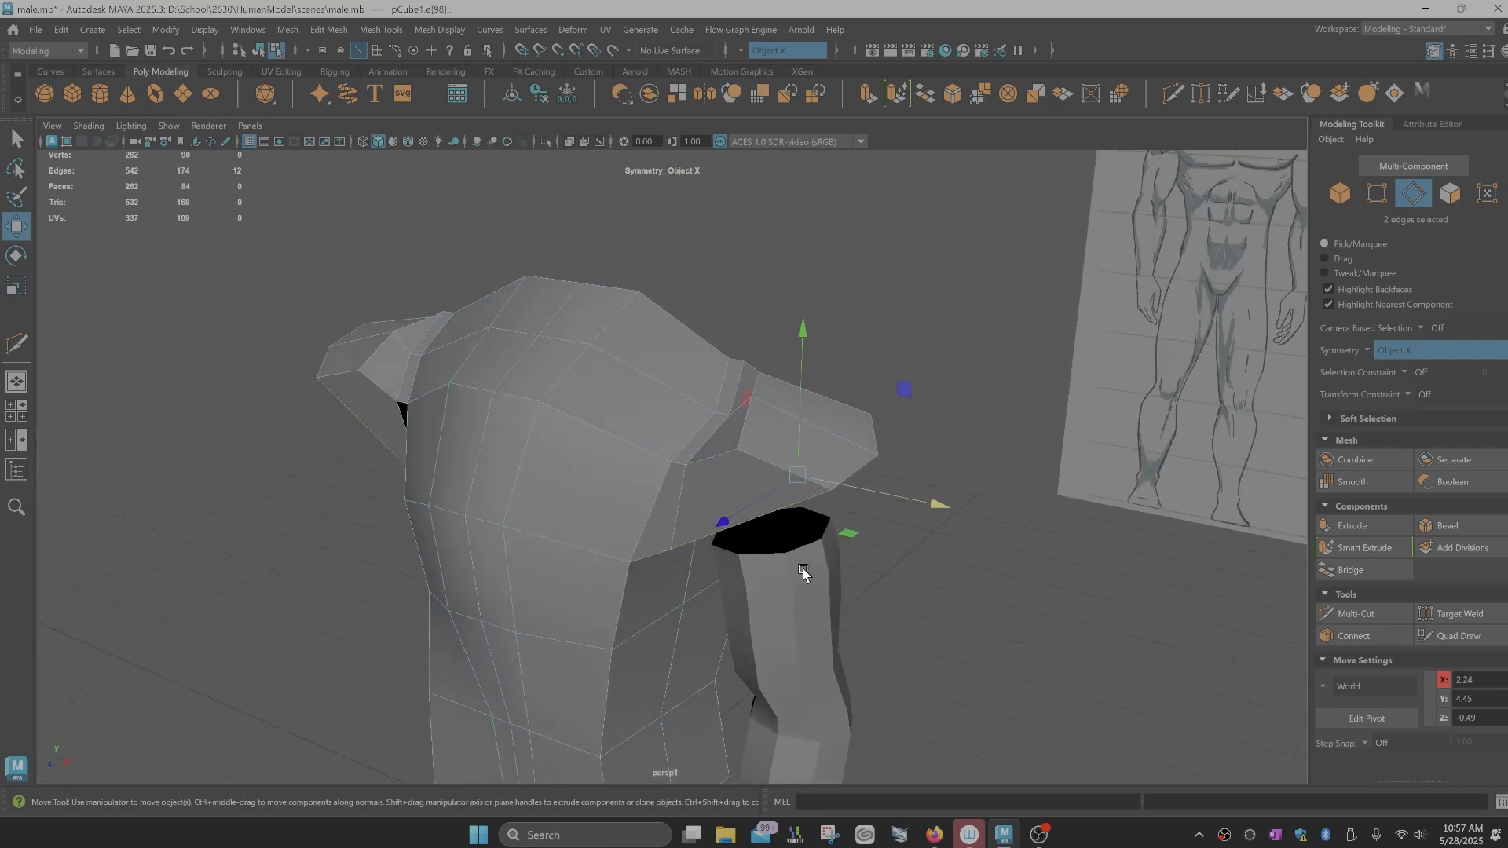
{"action": "left_click", "coordinate": [804, 573]}
{"action": "right_click_drag", "start_coordinate": [805, 573], "coordinate": [812, 334]}
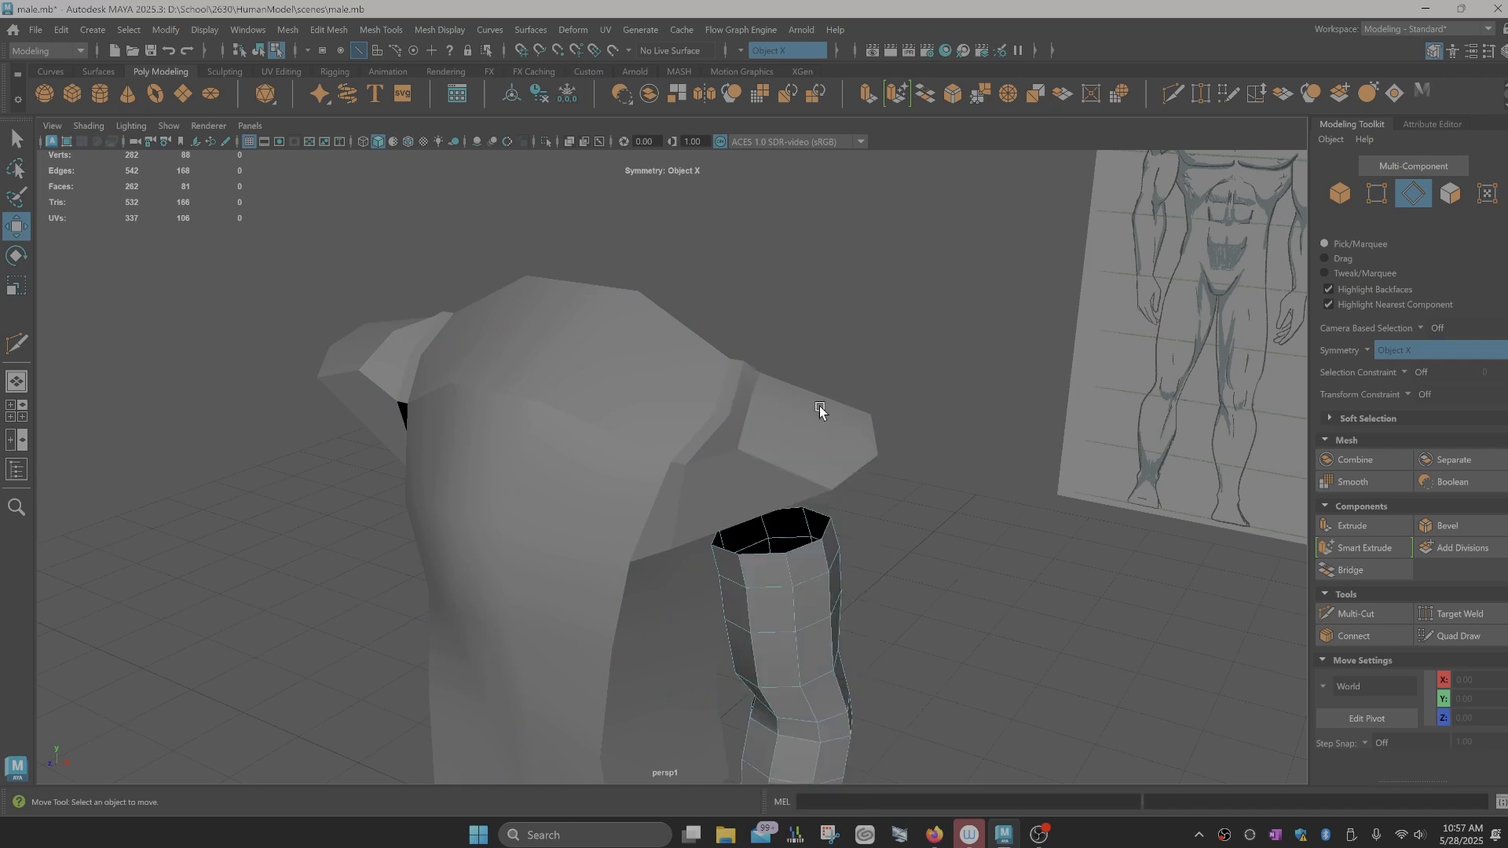
{"action": "double_click", "coordinate": [805, 550]}
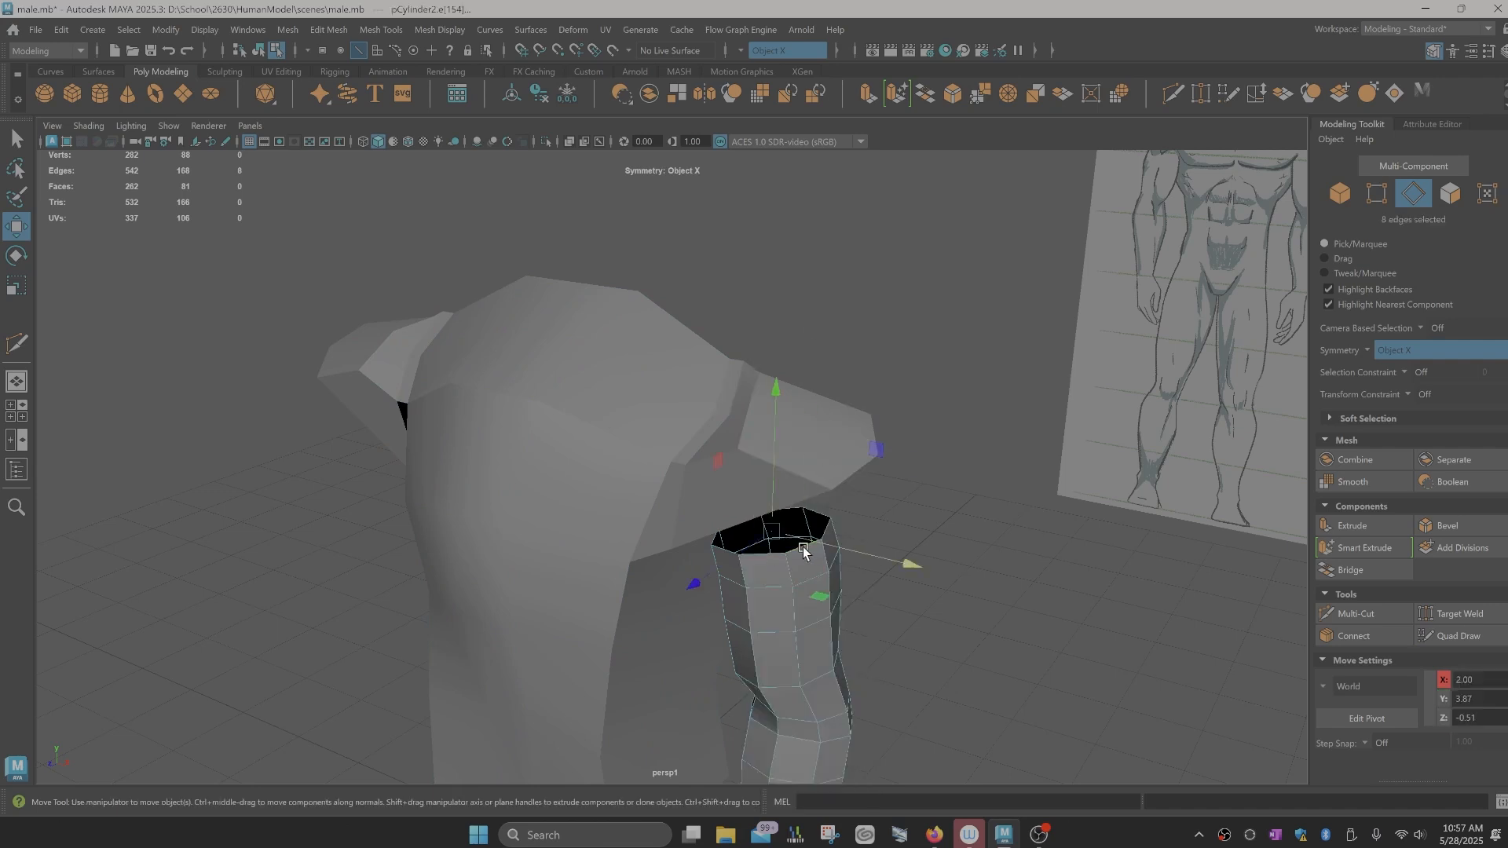
{"action": "left_click", "coordinate": [1451, 52]}
{"action": "left_click", "coordinate": [1453, 52]}
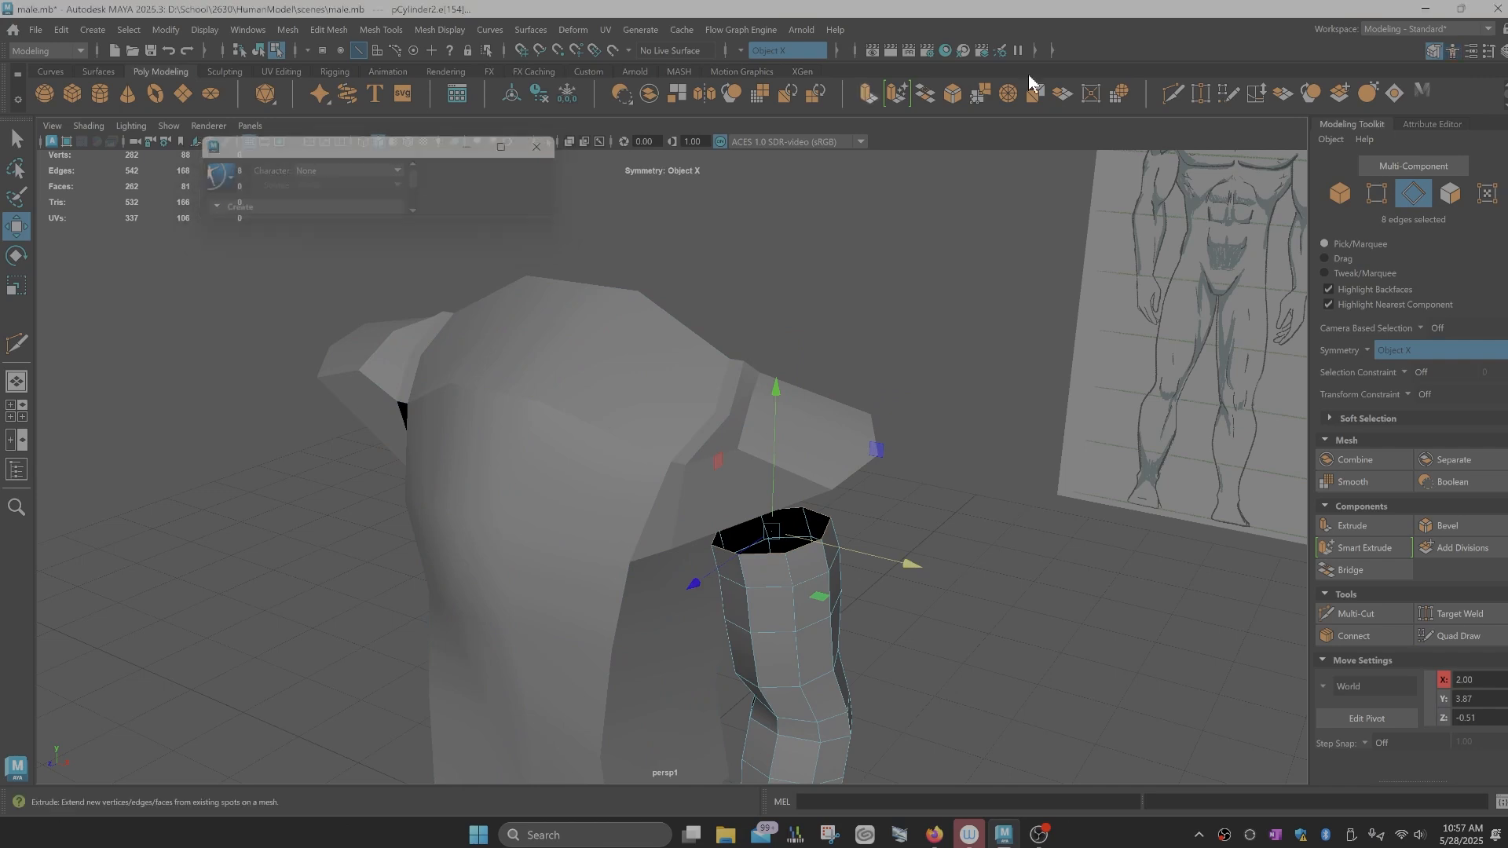
{"action": "left_click", "coordinate": [1472, 52]}
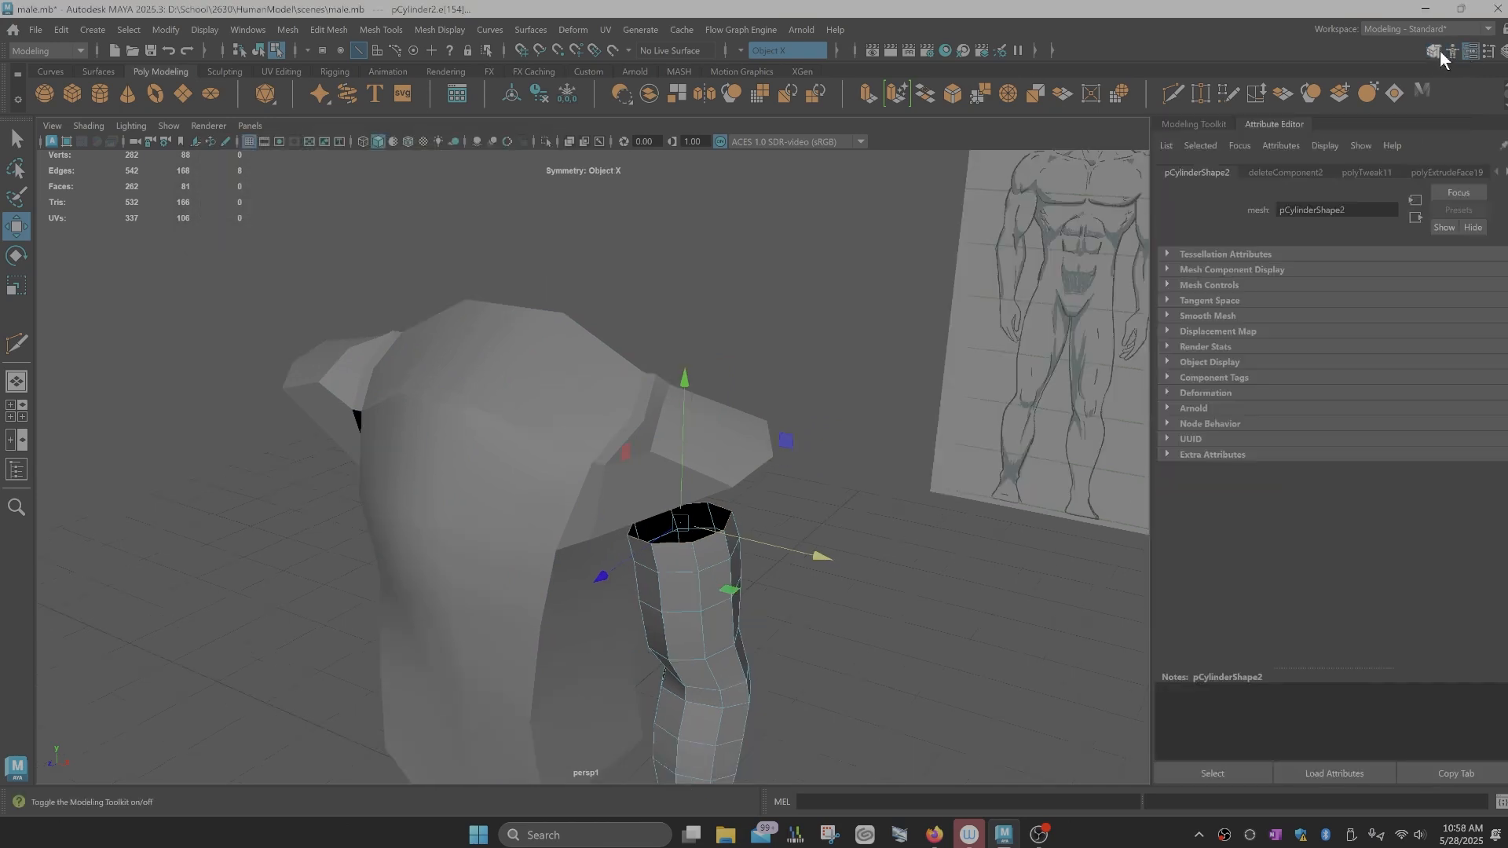
{"action": "left_click", "coordinate": [1434, 52]}
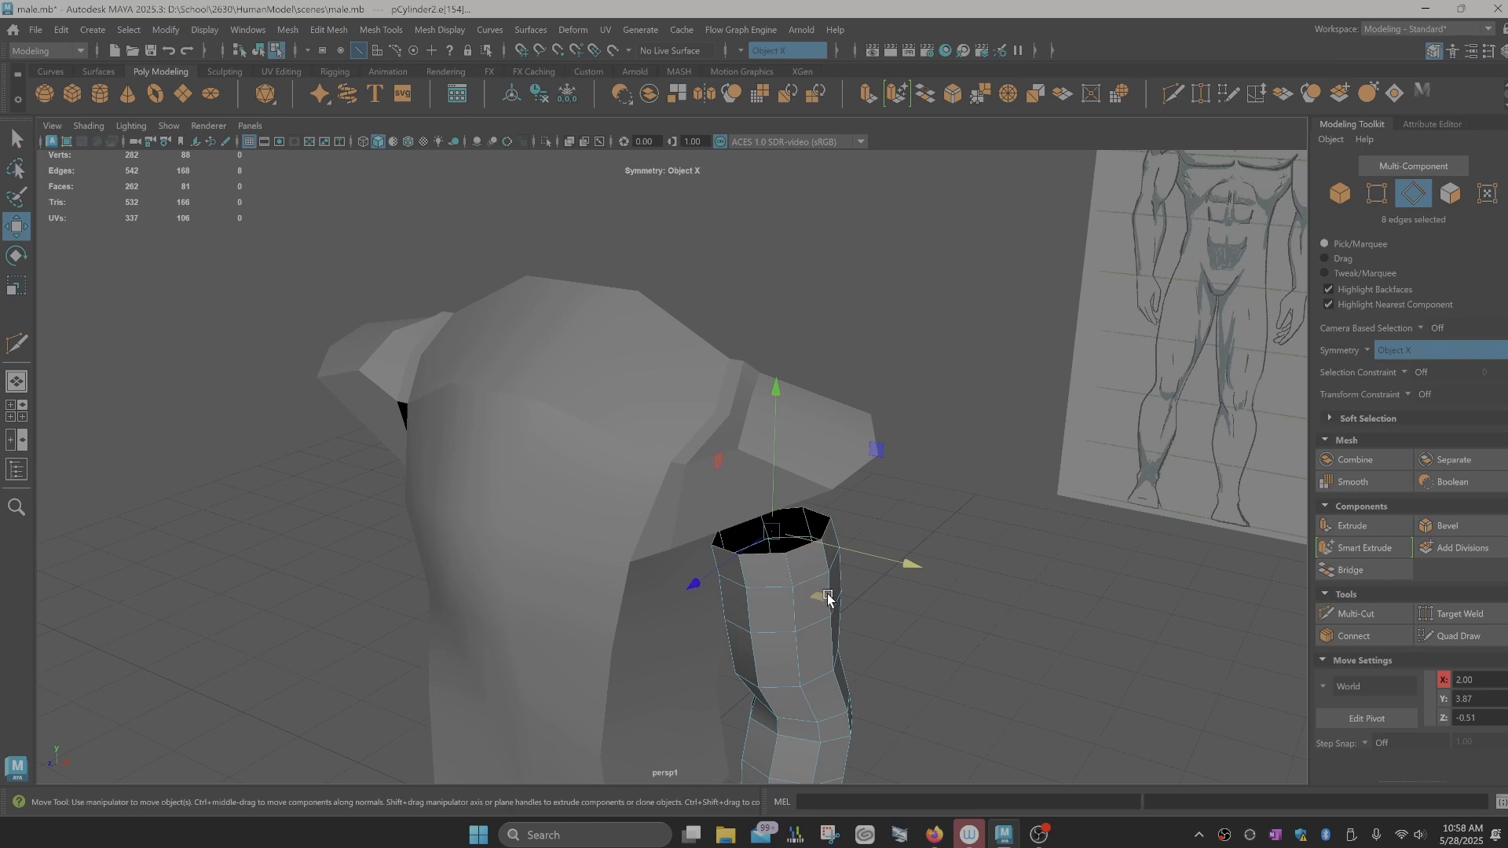
Step: Turn symmetry off and select only the open border edges of the shoulder beside the arm
{"action": "left_click_drag", "start_coordinate": [843, 508], "coordinate": [862, 550], "text": "alt"}
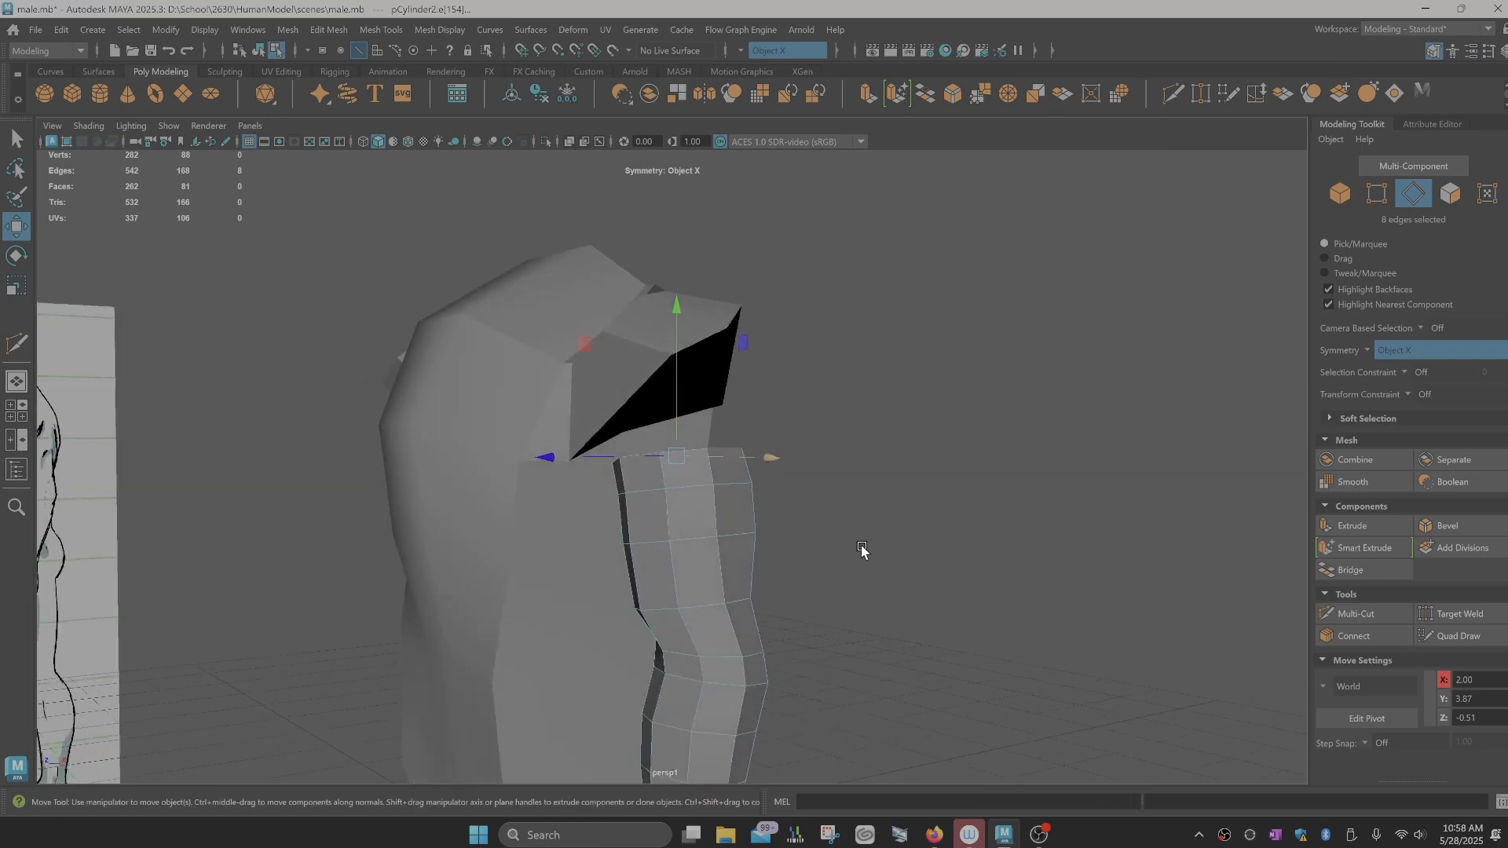
{"action": "double_click", "coordinate": [696, 346]}
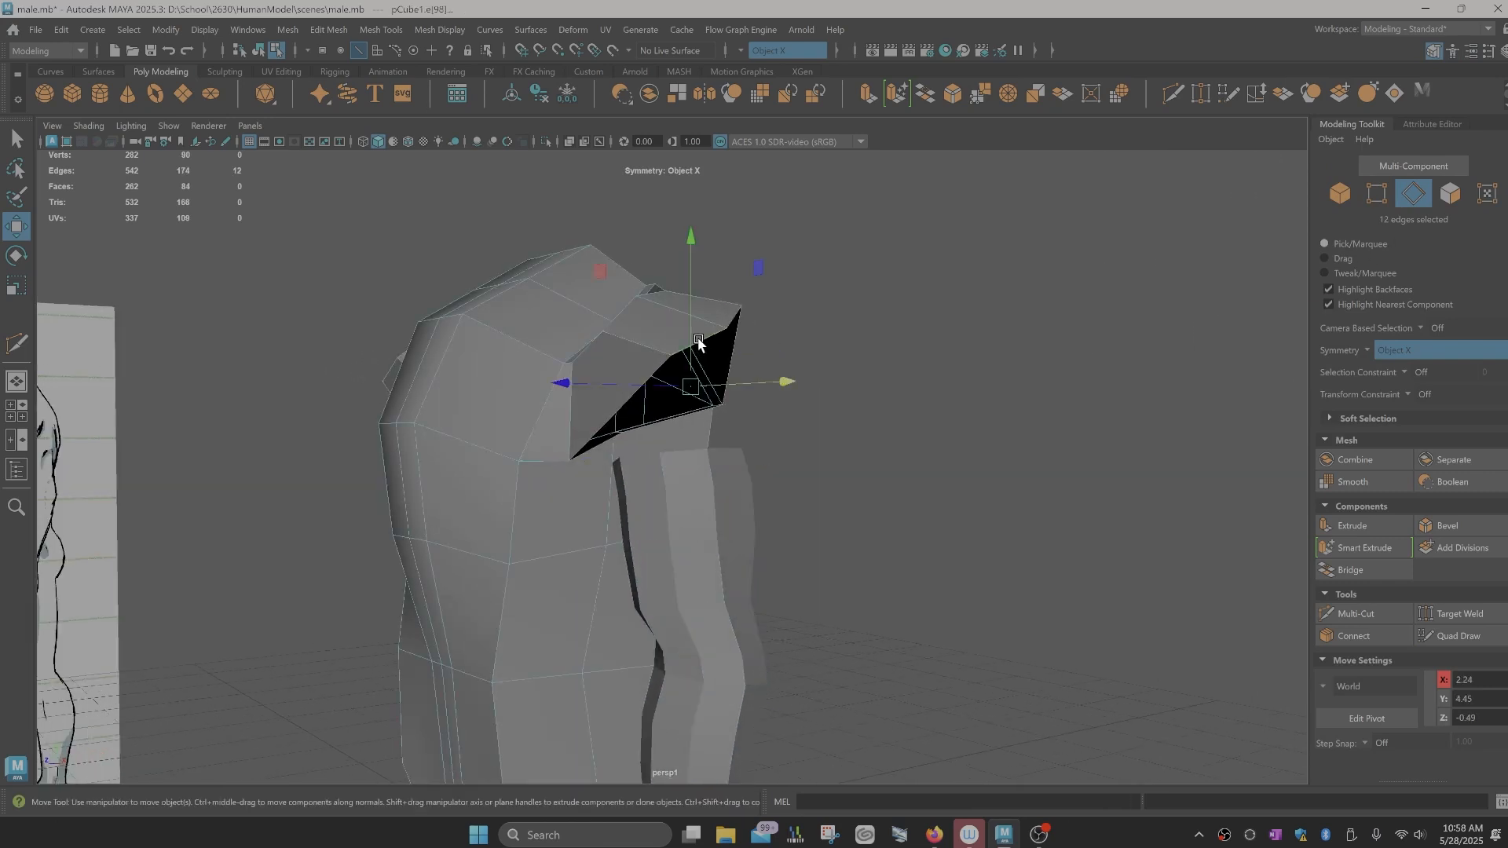
{"action": "left_click", "coordinate": [755, 50]}
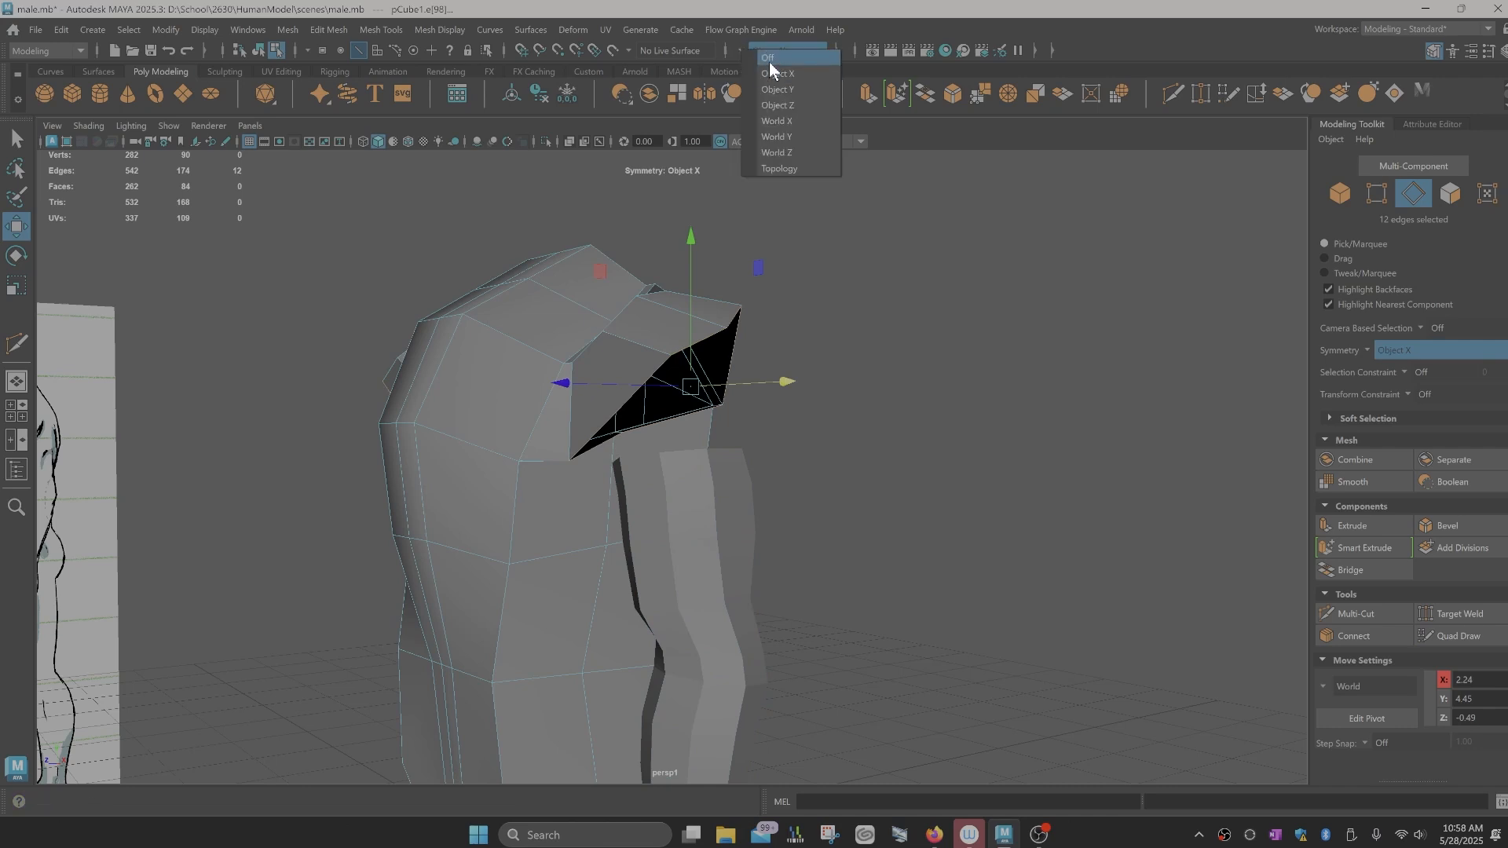
{"action": "left_click", "coordinate": [768, 59]}
{"action": "double_click", "coordinate": [709, 335]}
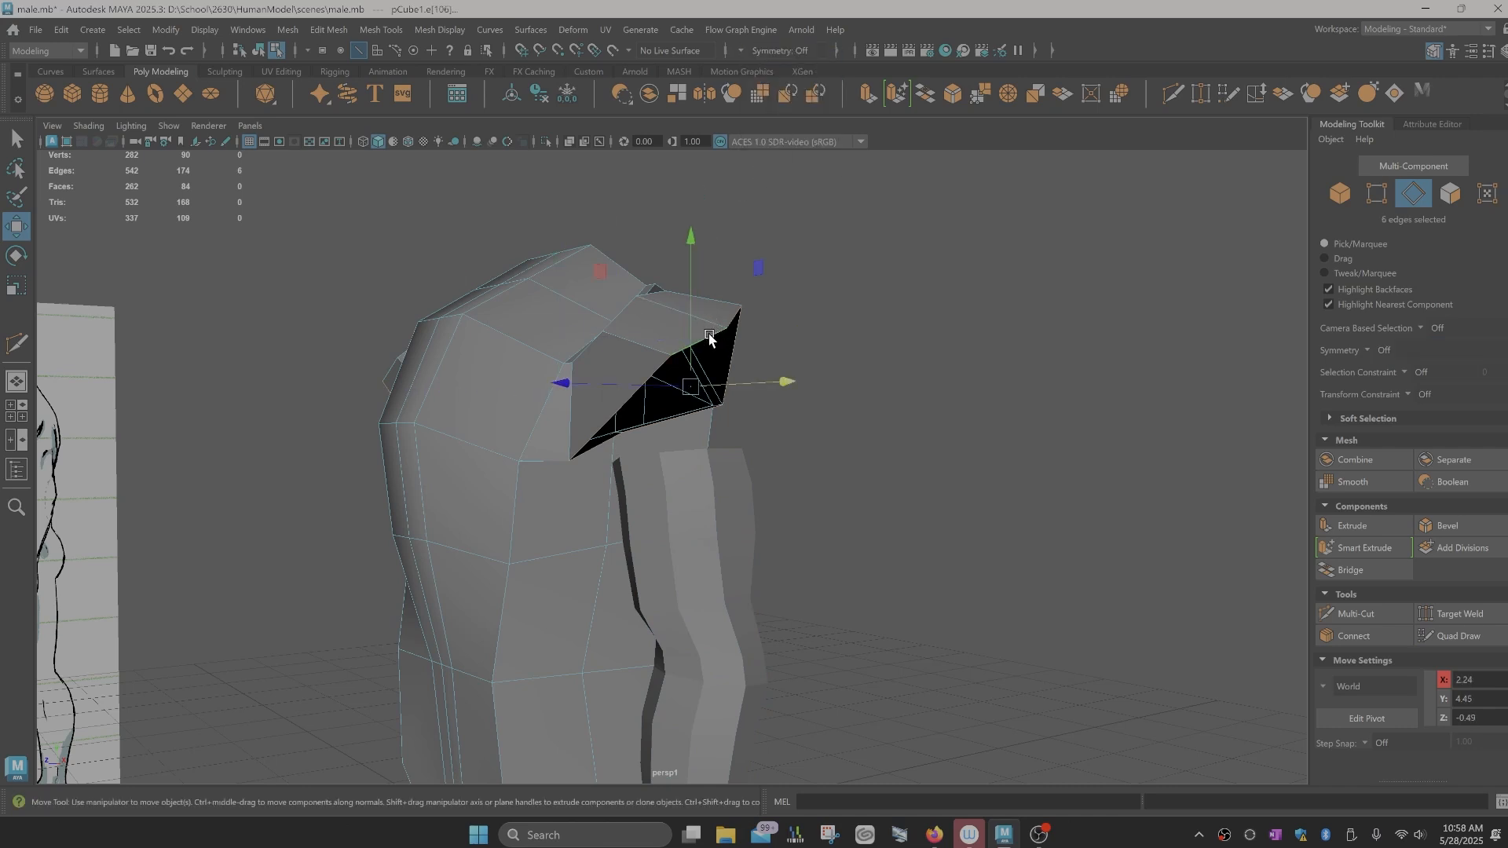
Step: Insert an edge loop across the middle of the shoulder beside the arm with Multi-Cut
{"action": "left_click_drag", "start_coordinate": [962, 570], "coordinate": [1053, 511], "text": "alt"}
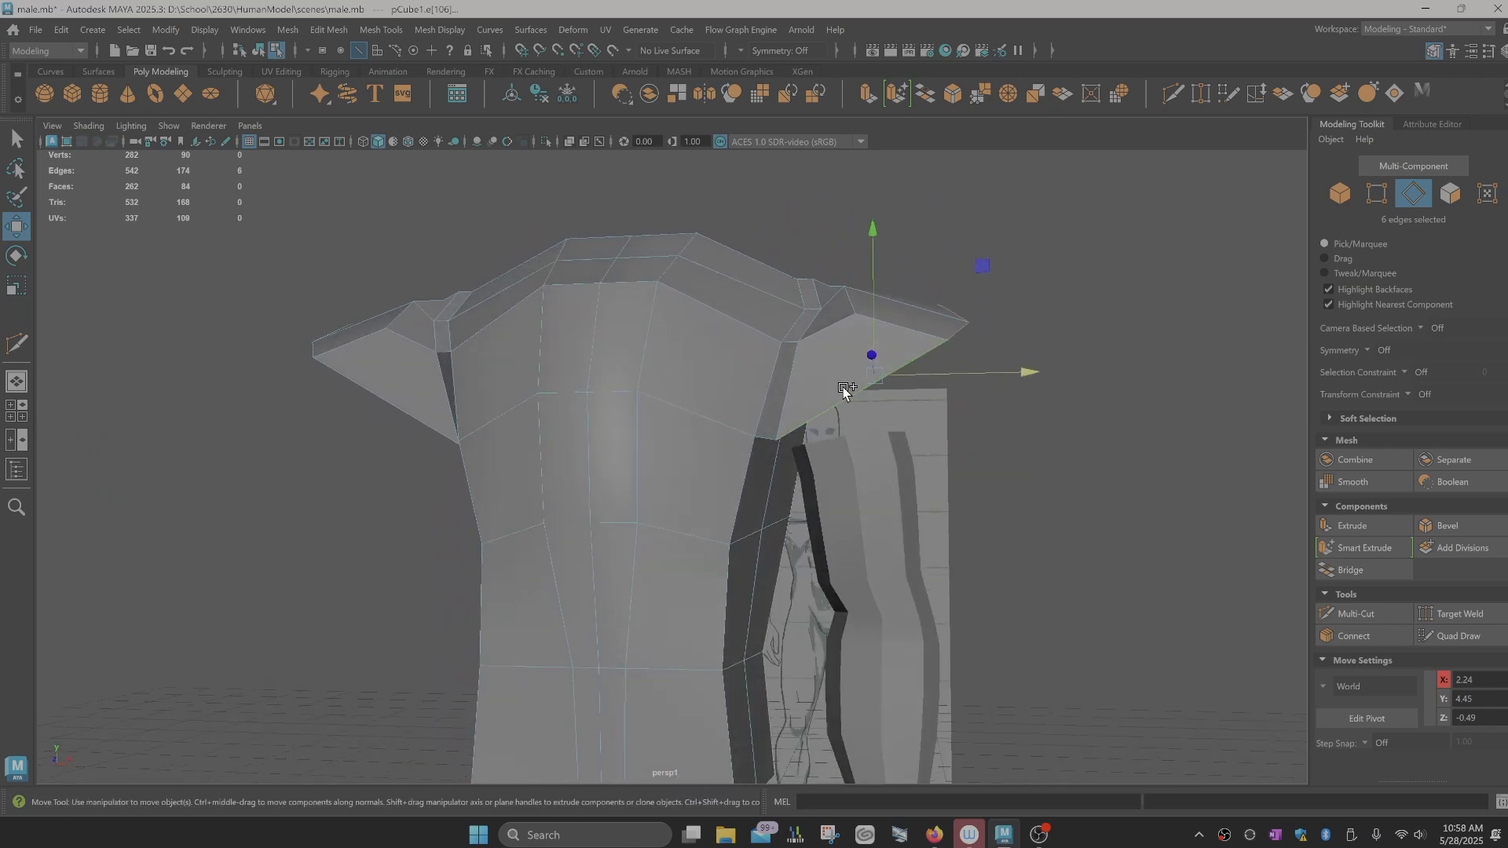
{"action": "key", "text": "ctrl+shift+x"}
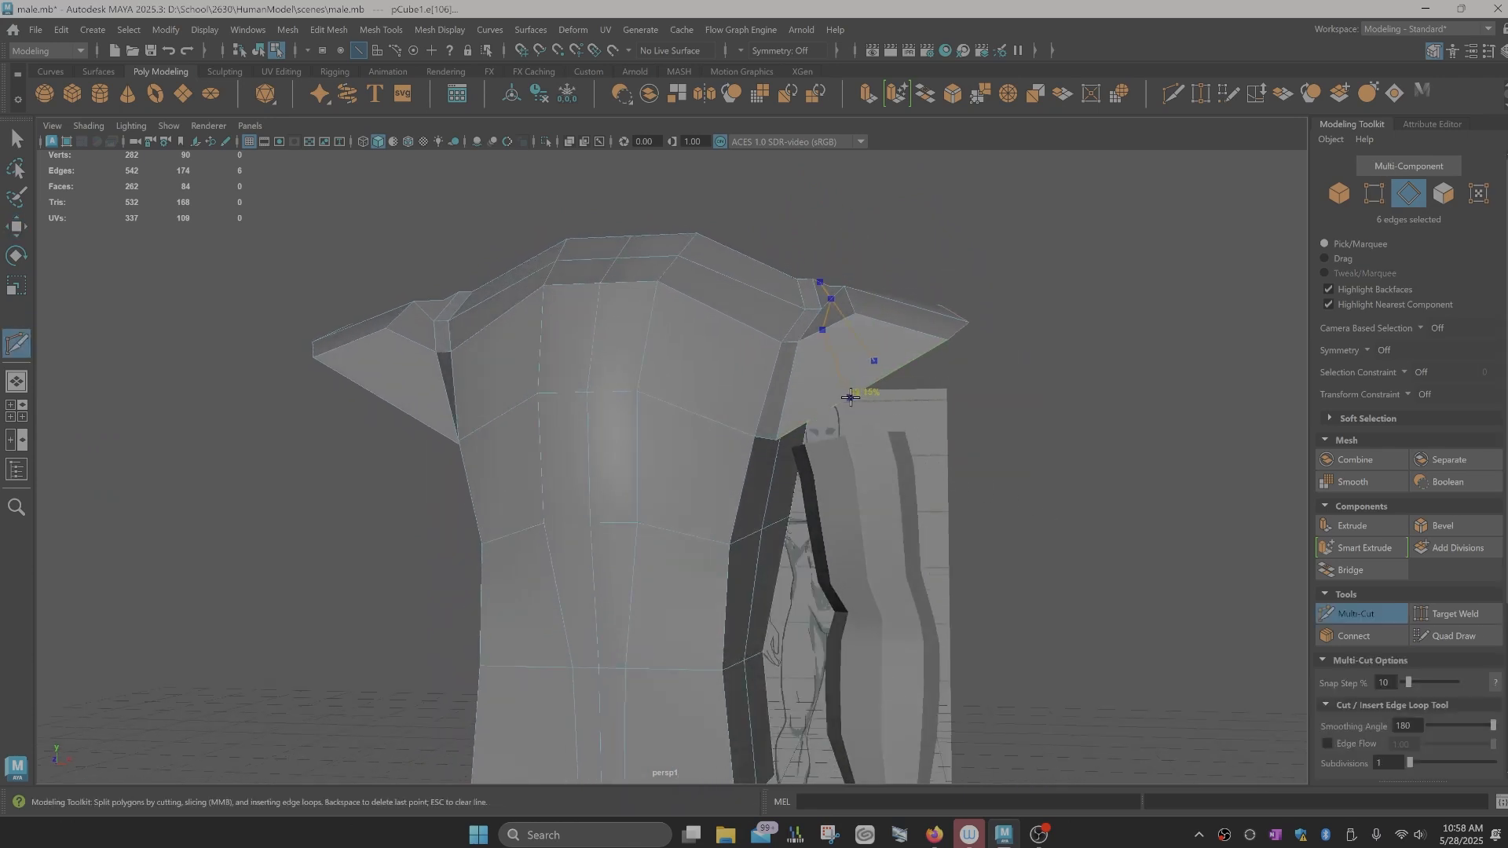
{"action": "left_click", "coordinate": [851, 398], "text": "ctrl"}
{"action": "left_click_drag", "start_coordinate": [890, 509], "coordinate": [849, 381], "text": "alt"}
{"action": "key", "text": "q"}
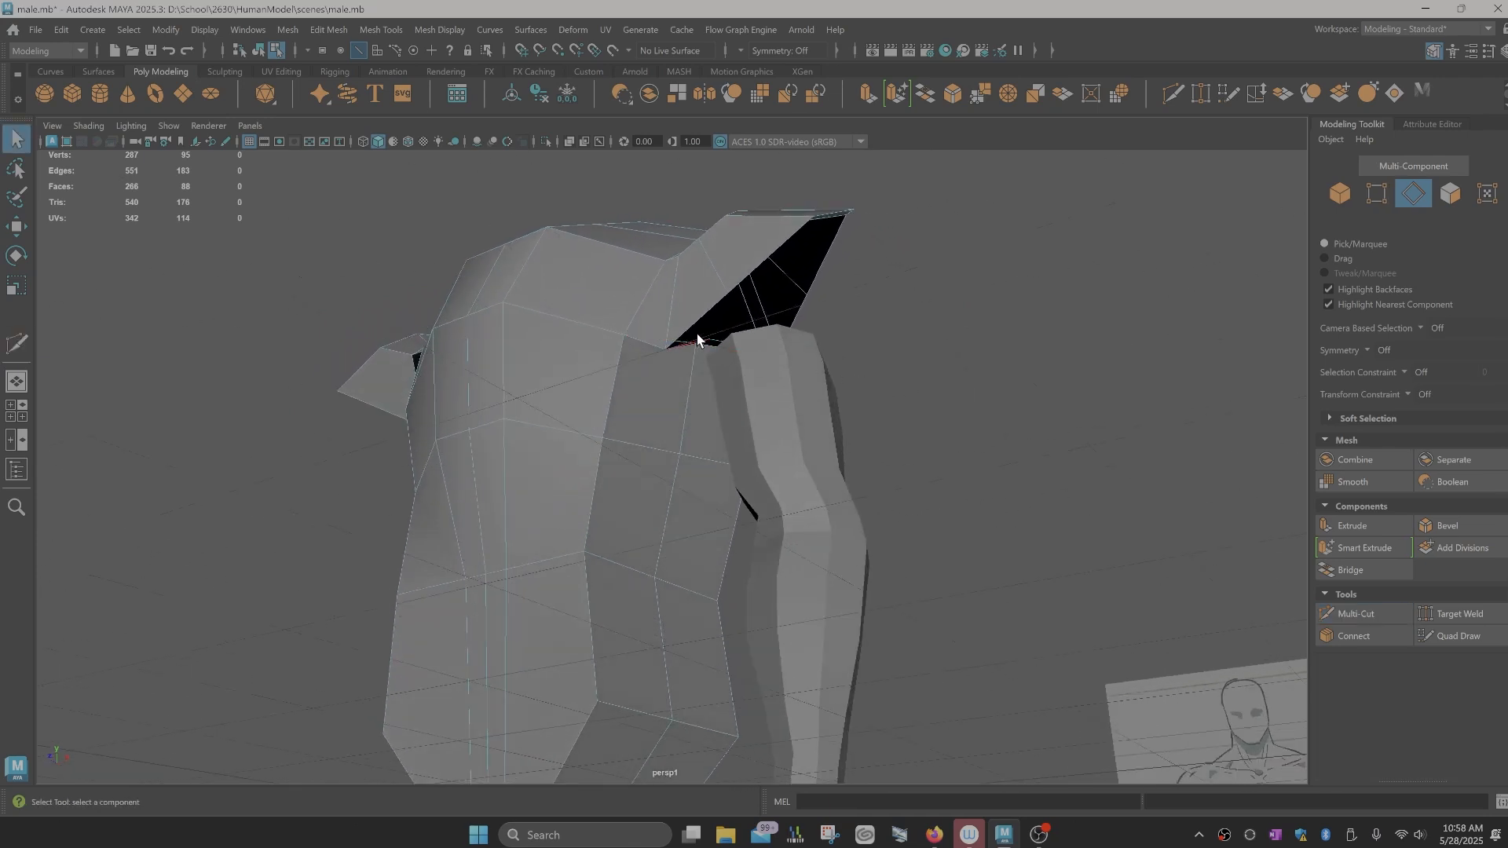
Step: Select the complete border of that shoulder's opening and circularize it
{"action": "double_click", "coordinate": [709, 316]}
{"action": "left_click_drag", "start_coordinate": [714, 320], "coordinate": [847, 299], "text": "alt"}
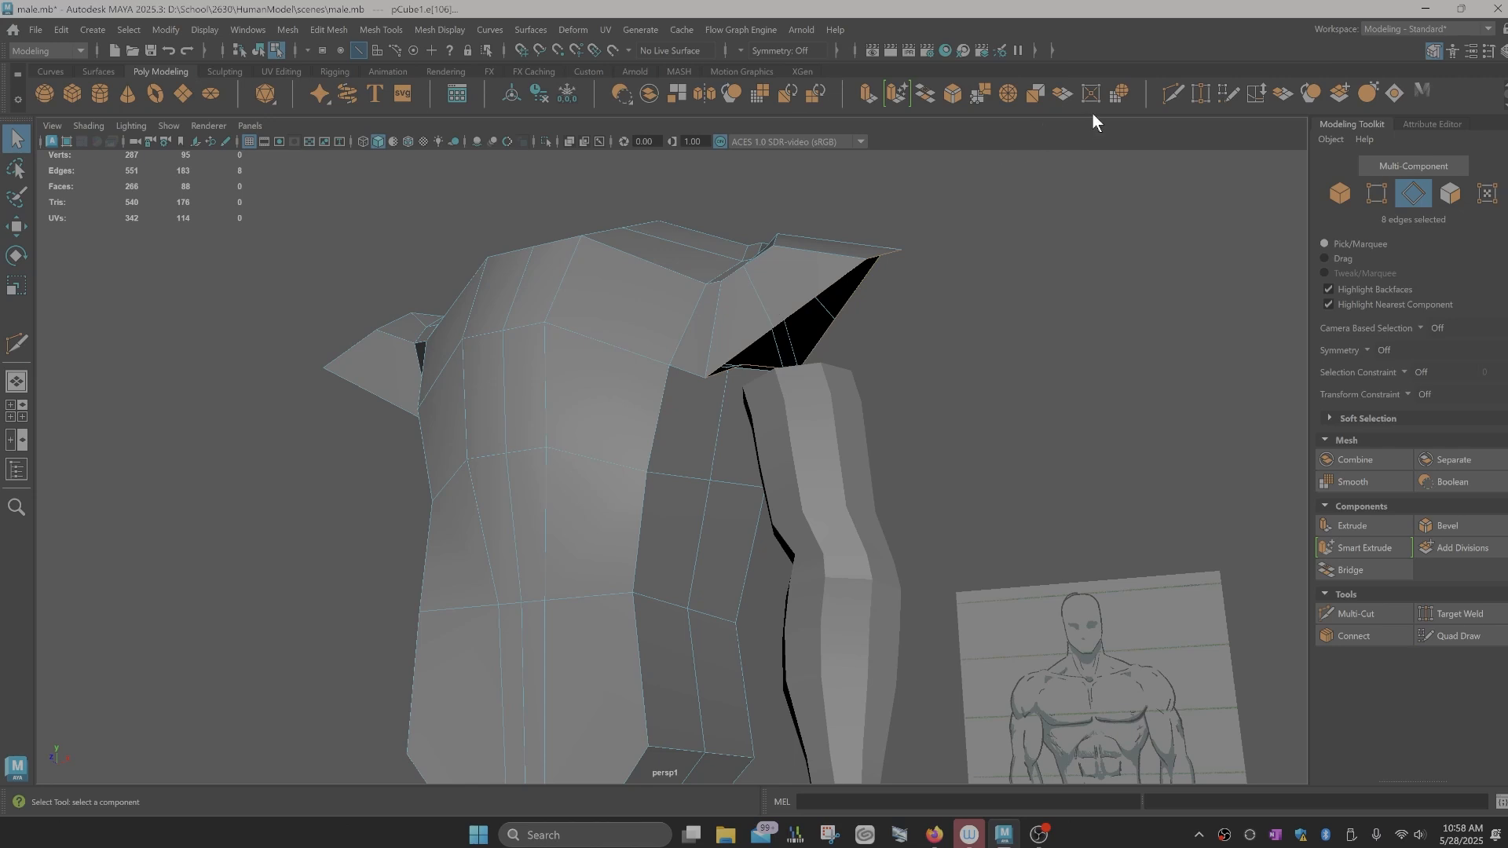
{"action": "left_click", "coordinate": [1119, 94]}
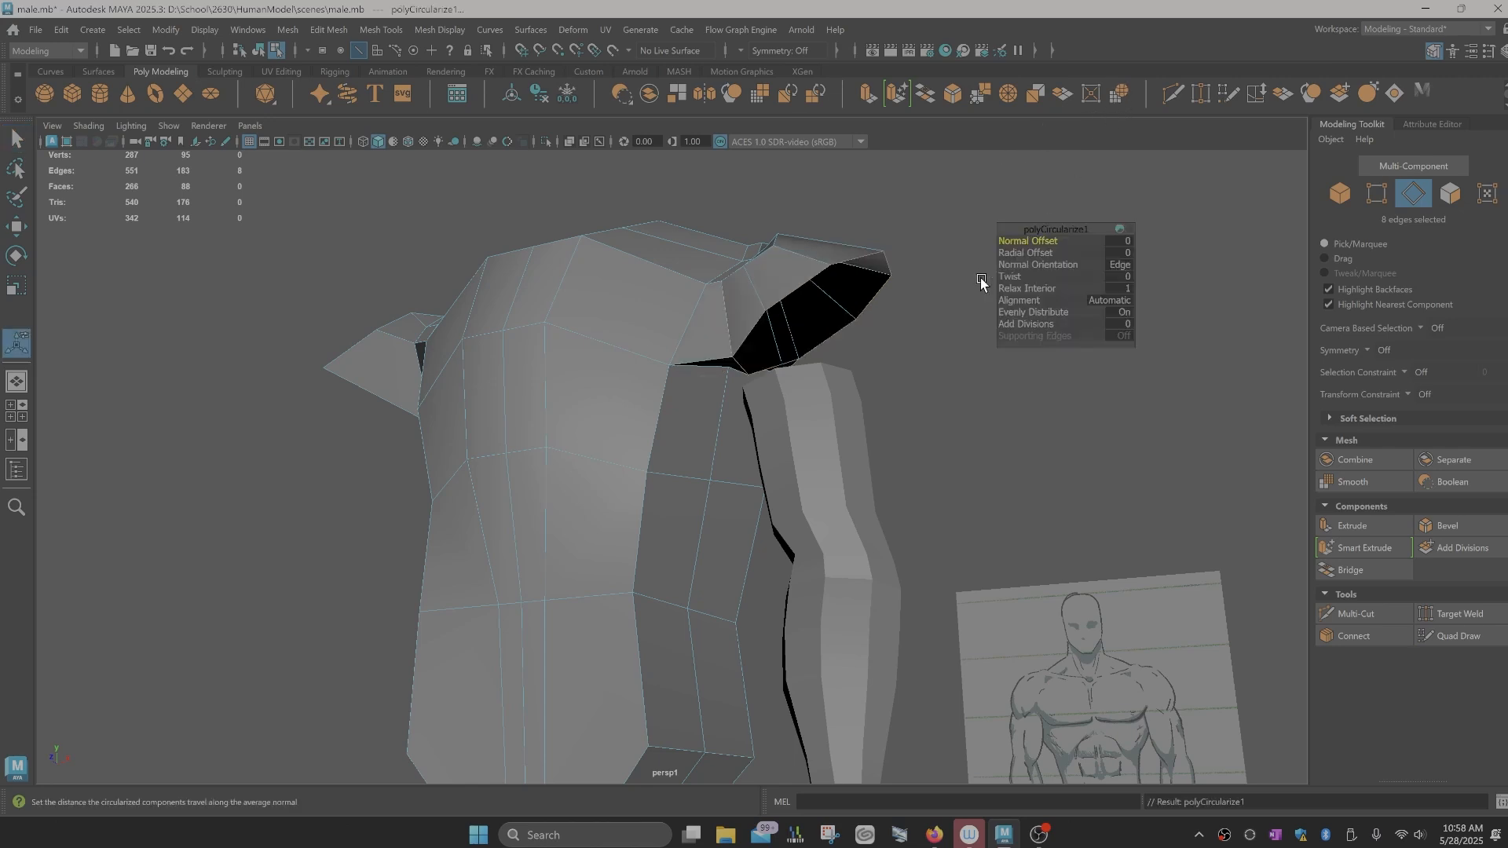
{"action": "left_click_drag", "start_coordinate": [988, 283], "coordinate": [867, 470], "text": "alt"}
Step: Return to object selection and rotate the arm about 77° around Z so it extends horizontally outward
{"action": "right_click_drag", "start_coordinate": [872, 470], "coordinate": [949, 351]}
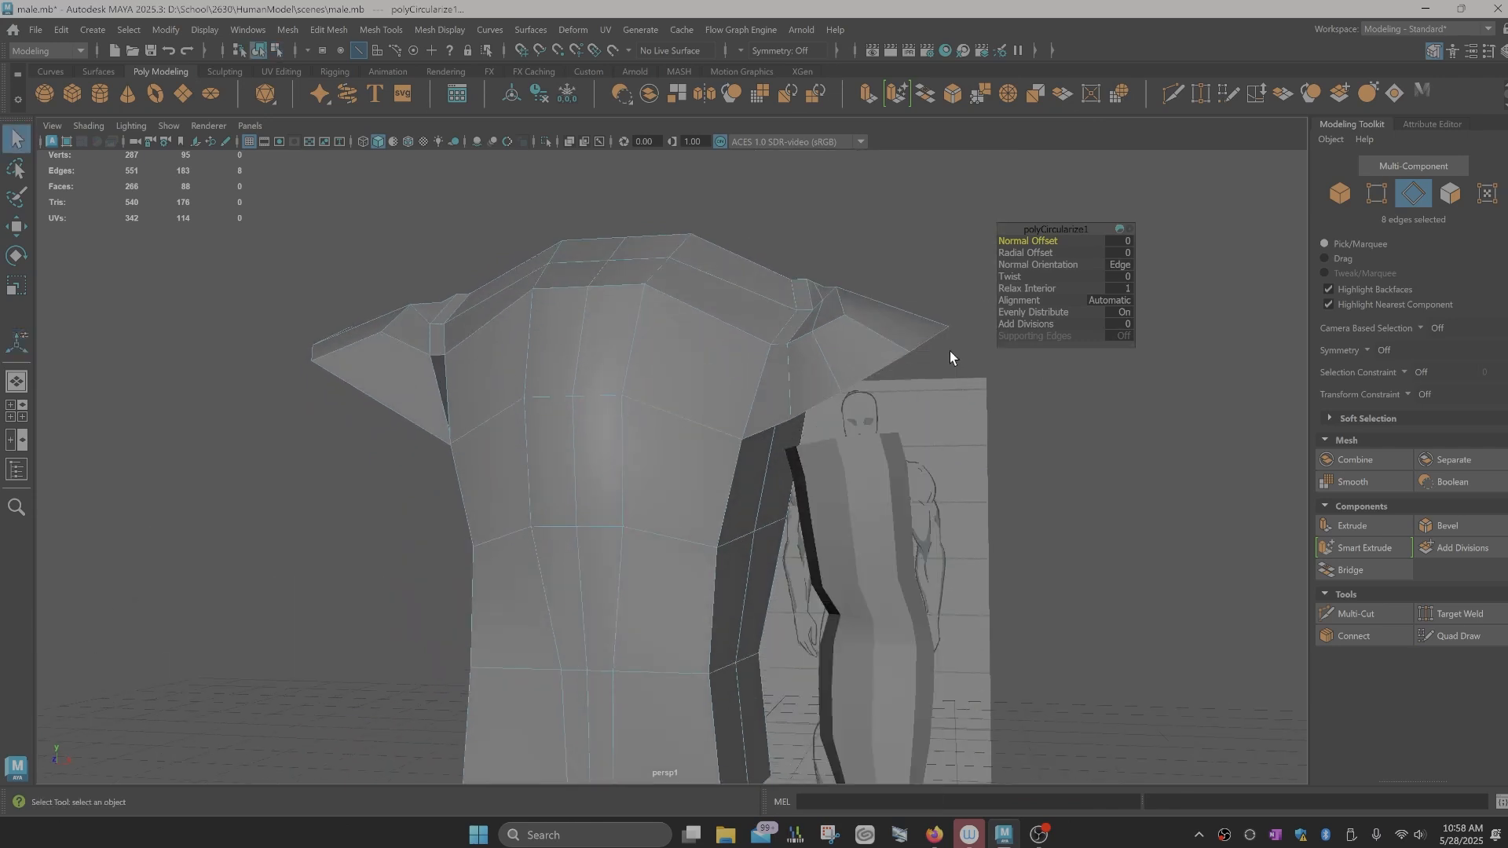
{"action": "left_click", "coordinate": [881, 497]}
{"action": "key", "text": "e"}
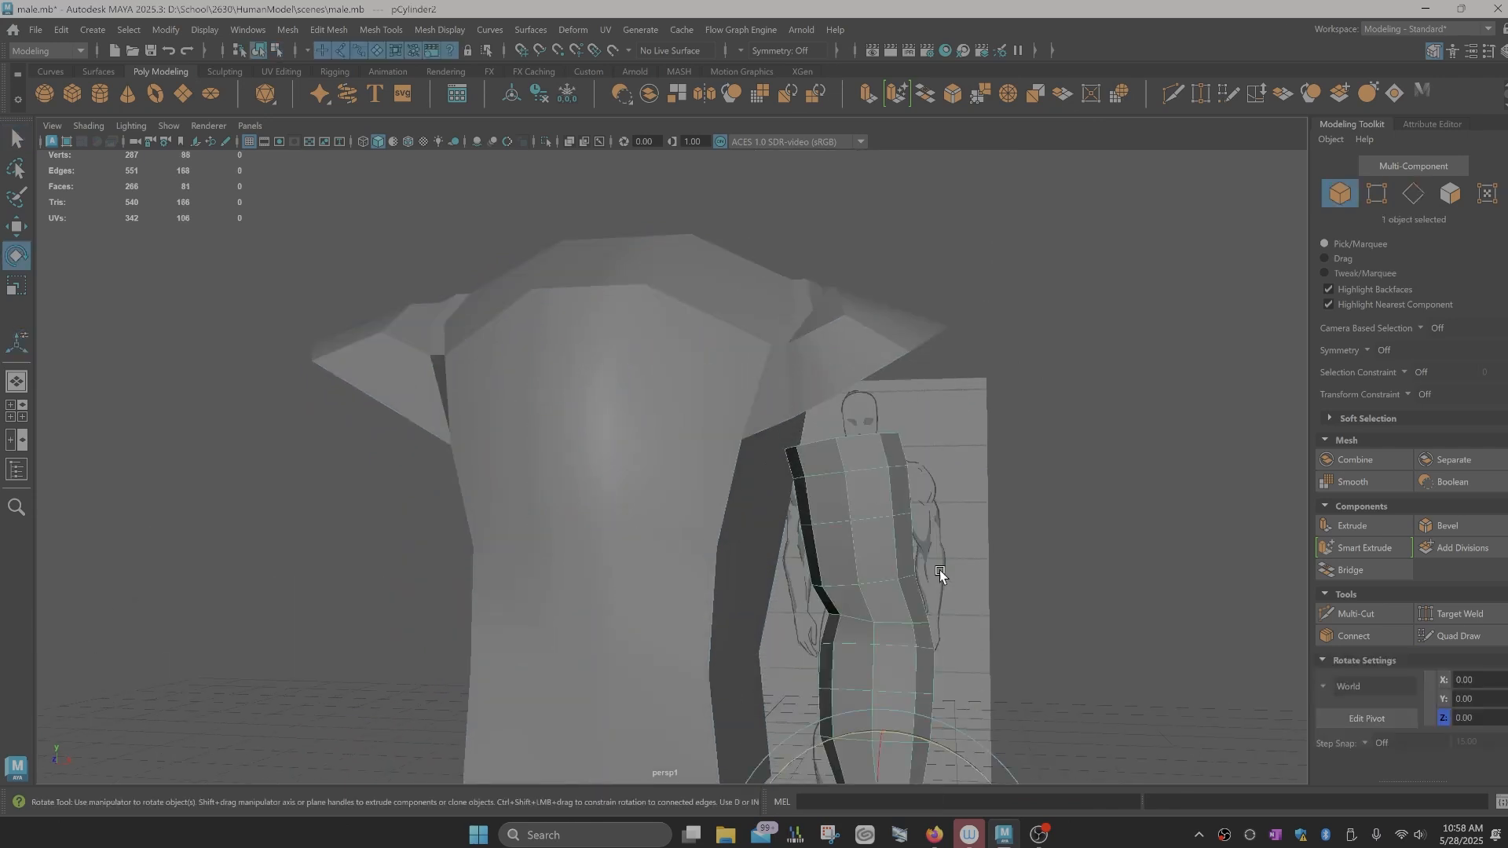
{"action": "middle_click_drag", "start_coordinate": [1063, 739], "coordinate": [1117, 561], "text": "alt"}
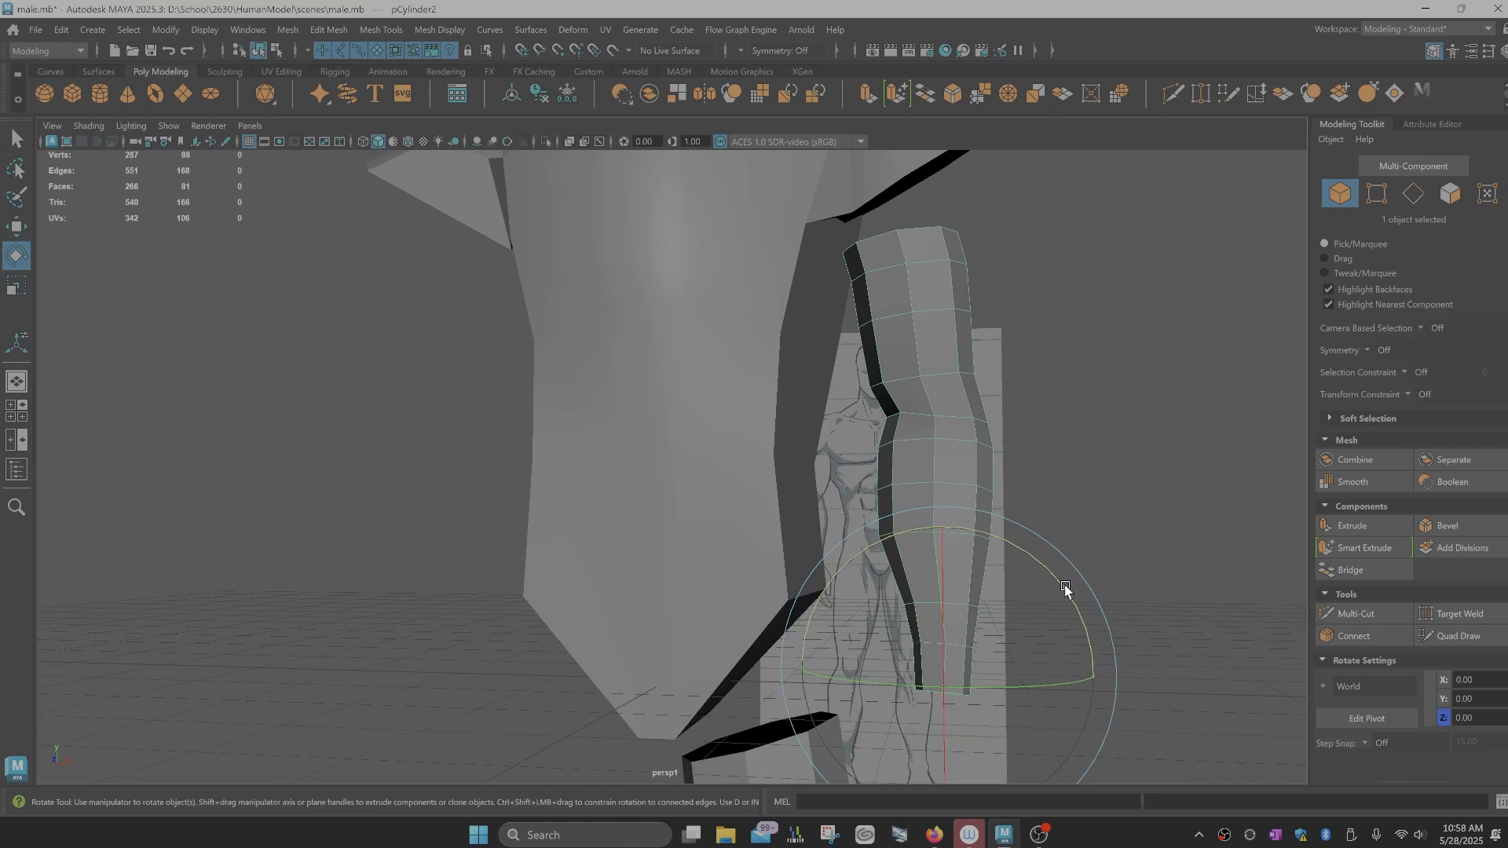
{"action": "left_click_drag", "start_coordinate": [1065, 588], "coordinate": [795, 397]}
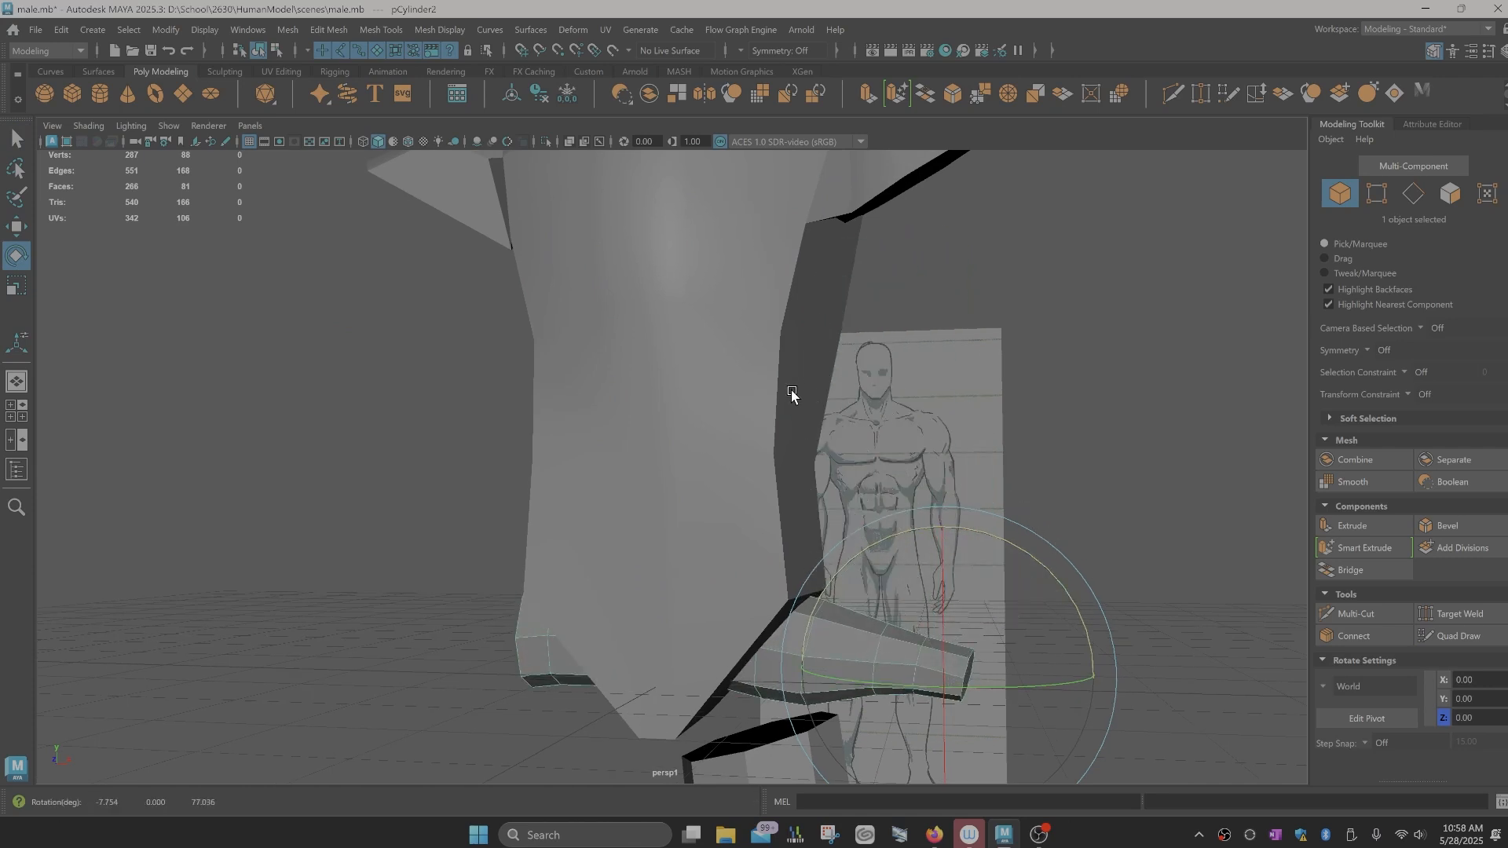
Step: Move the horizontal arm up and outward to X 6.73, Y 4.16, beside the shoulder opening
{"action": "key", "text": "w"}
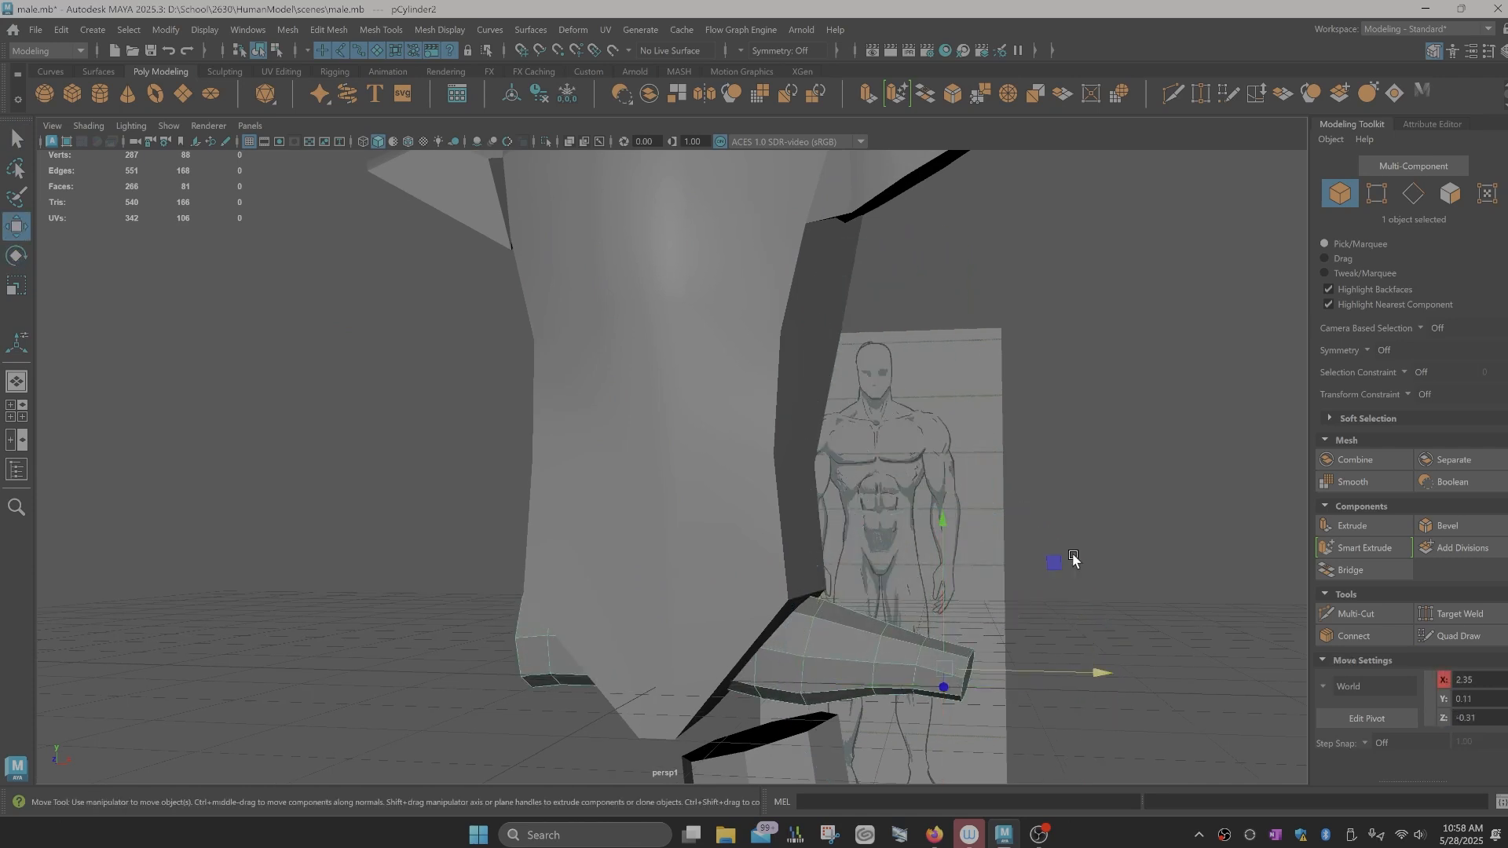
{"action": "left_click_drag", "start_coordinate": [1046, 566], "coordinate": [1262, 226]}
{"action": "left_click_drag", "start_coordinate": [1020, 494], "coordinate": [830, 445], "text": "alt"}
{"action": "left_click_drag", "start_coordinate": [874, 401], "coordinate": [1148, 275]}
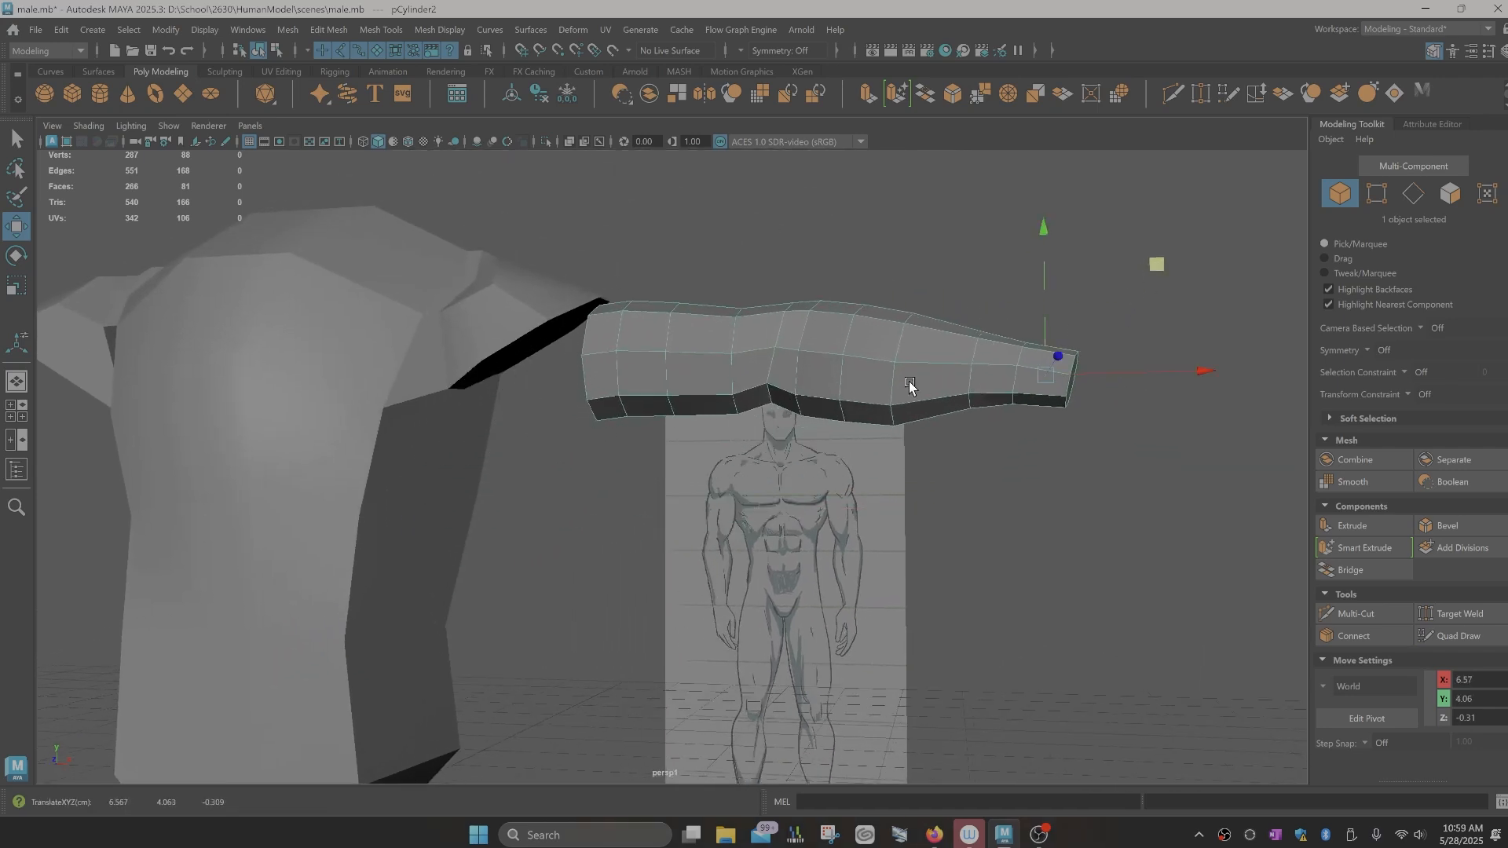
{"action": "mouse_move", "coordinate": [909, 380]}
{"action": "left_mouse_down", "text": "alt"}
{"action": "mouse_move", "coordinate": [926, 370]}
{"action": "mouse_move", "coordinate": [924, 382]}
{"action": "mouse_move", "coordinate": [609, 350]}
{"action": "mouse_move", "coordinate": [744, 377]}
{"action": "left_mouse_up", "text": "alt"}
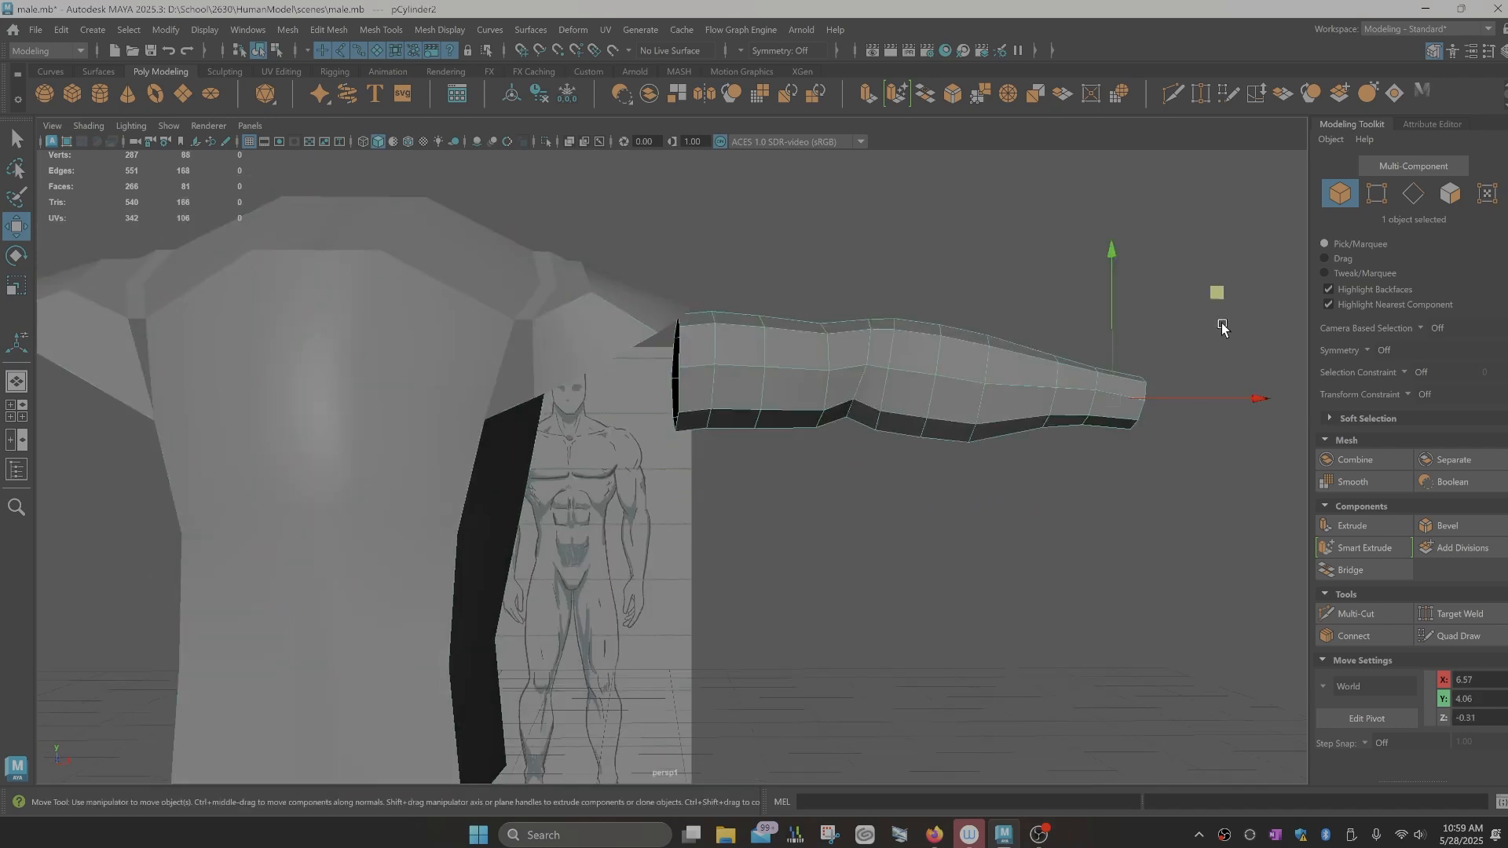
{"action": "left_click_drag", "start_coordinate": [1219, 294], "coordinate": [1237, 286]}
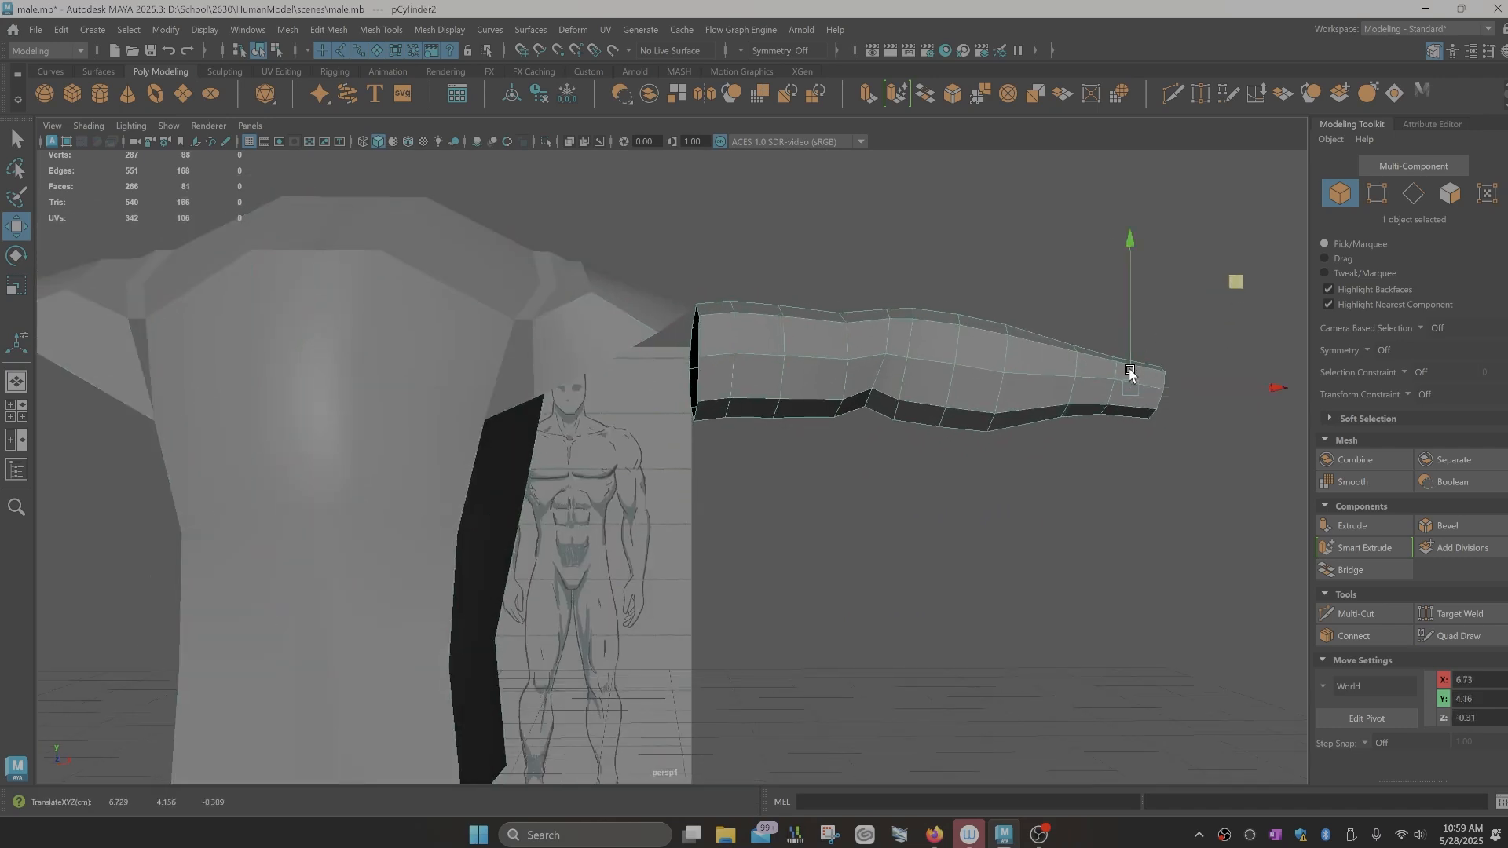
Step: Combine the torso and the horizontal arm into a single mesh
{"action": "left_click_drag", "start_coordinate": [1129, 373], "coordinate": [1000, 363], "text": "alt"}
{"action": "left_click", "coordinate": [550, 330]}
{"action": "left_click_drag", "start_coordinate": [550, 330], "coordinate": [766, 357], "text": "alt"}
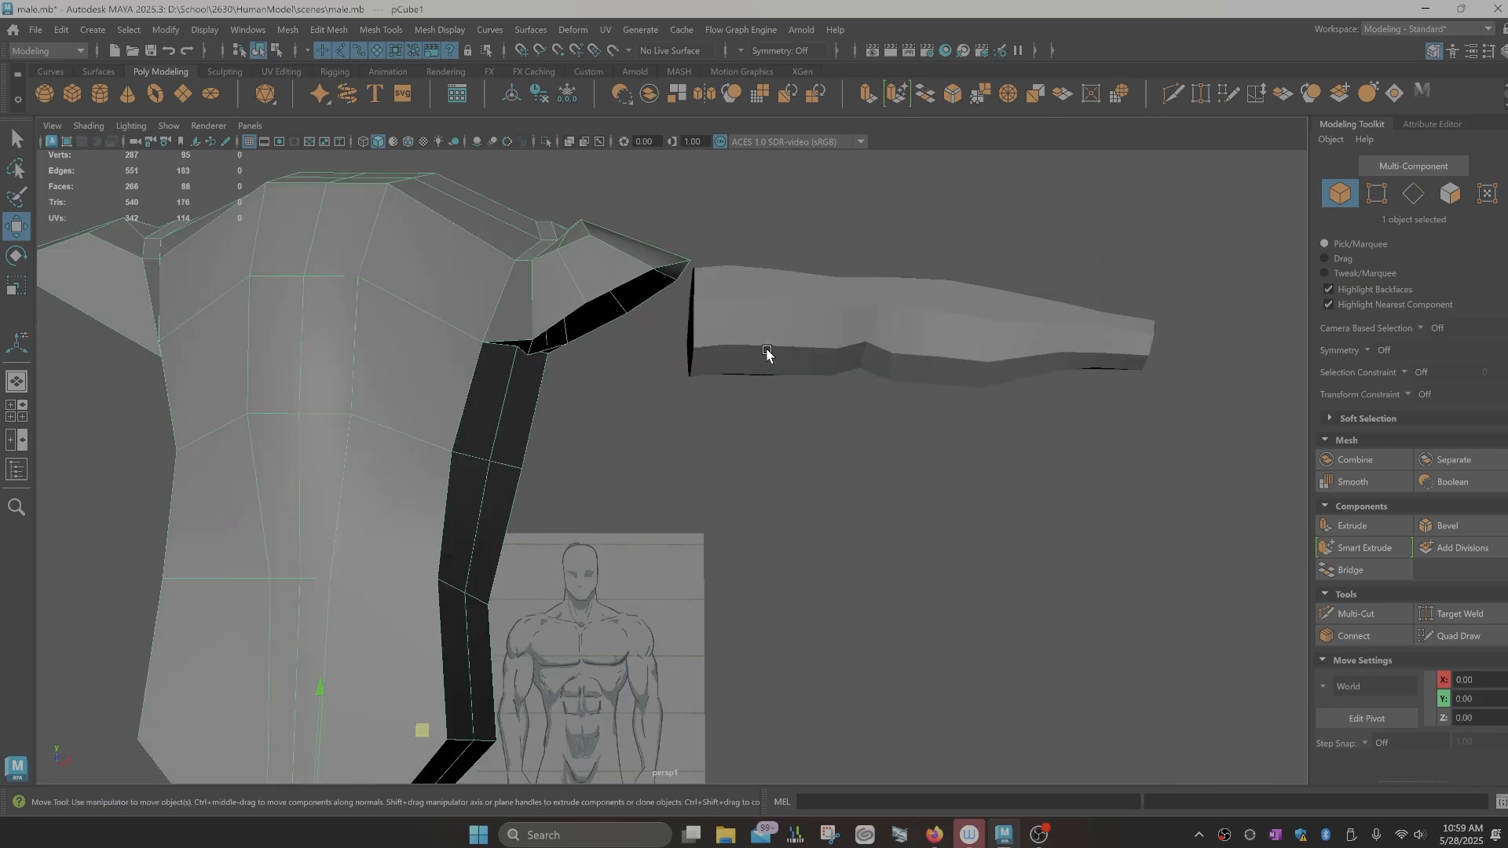
{"action": "scroll", "coordinate": [766, 353], "scroll_direction": "down", "scroll_amount": 3}
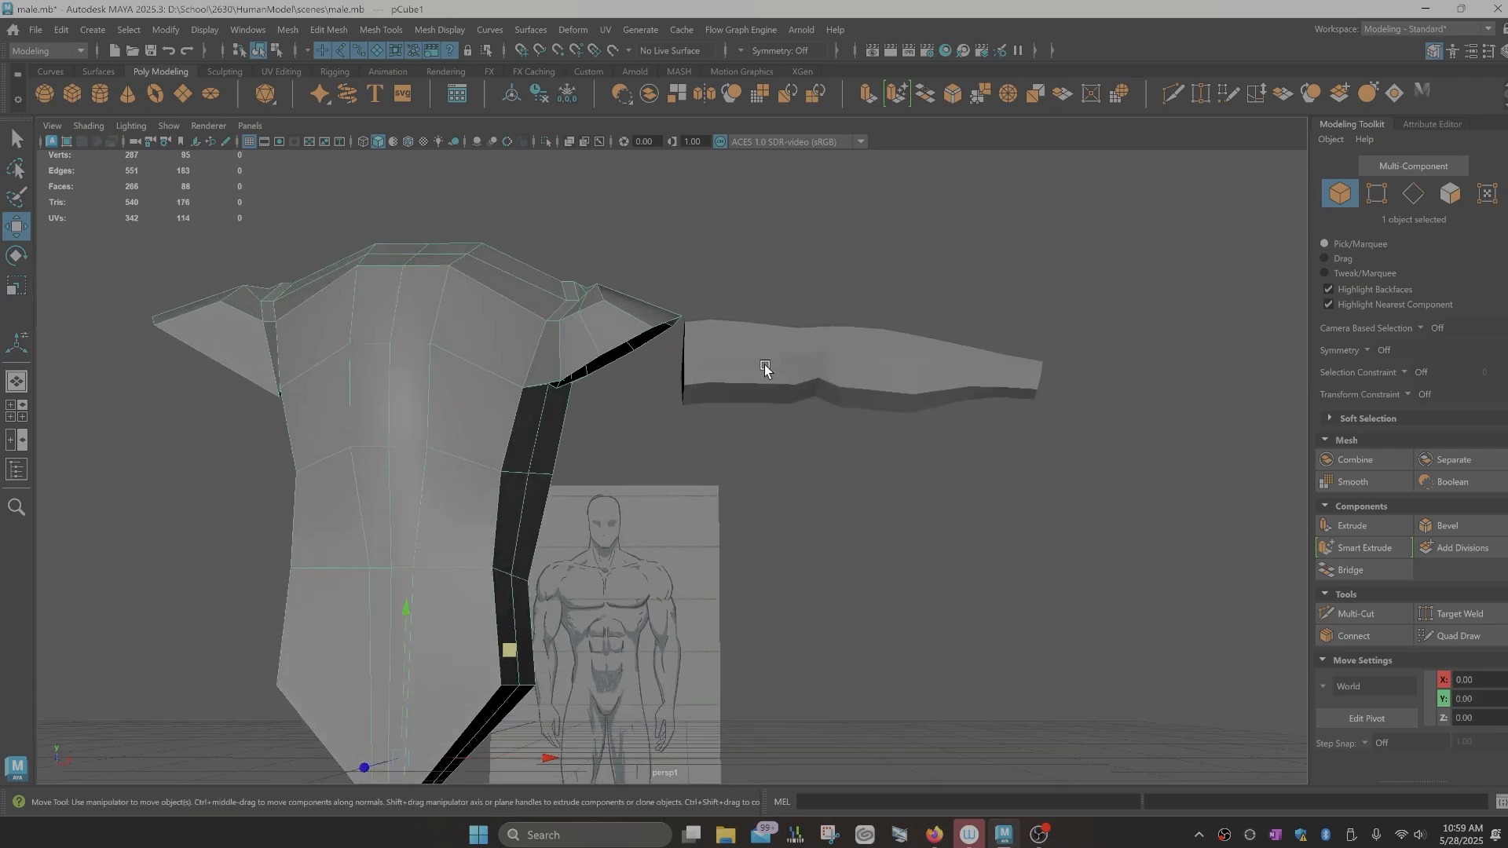
{"action": "left_click_drag", "start_coordinate": [765, 365], "coordinate": [764, 369], "text": "alt"}
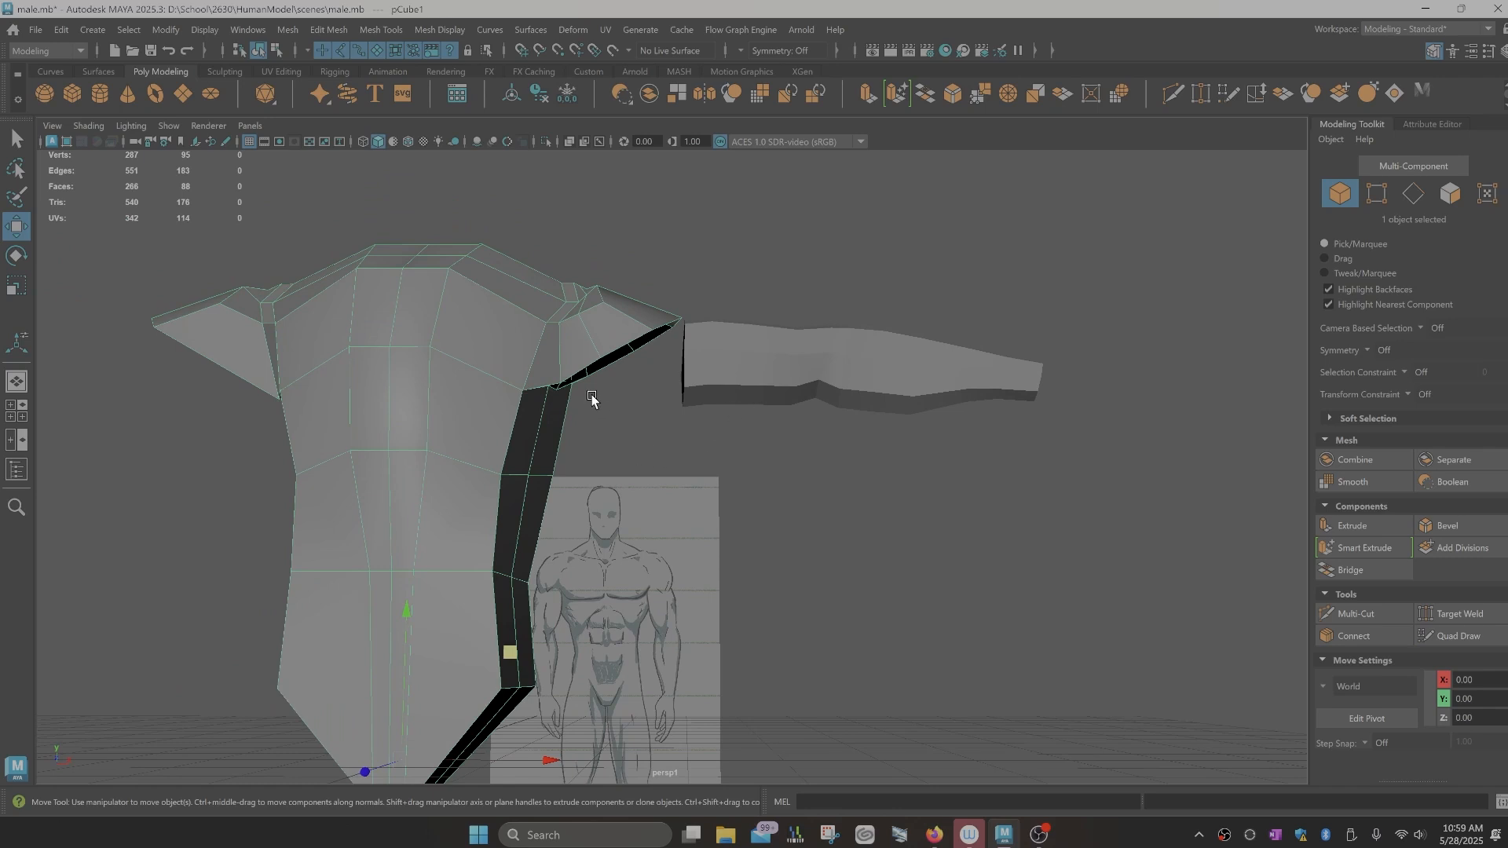
{"action": "left_click_drag", "start_coordinate": [692, 669], "coordinate": [734, 525], "text": "alt"}
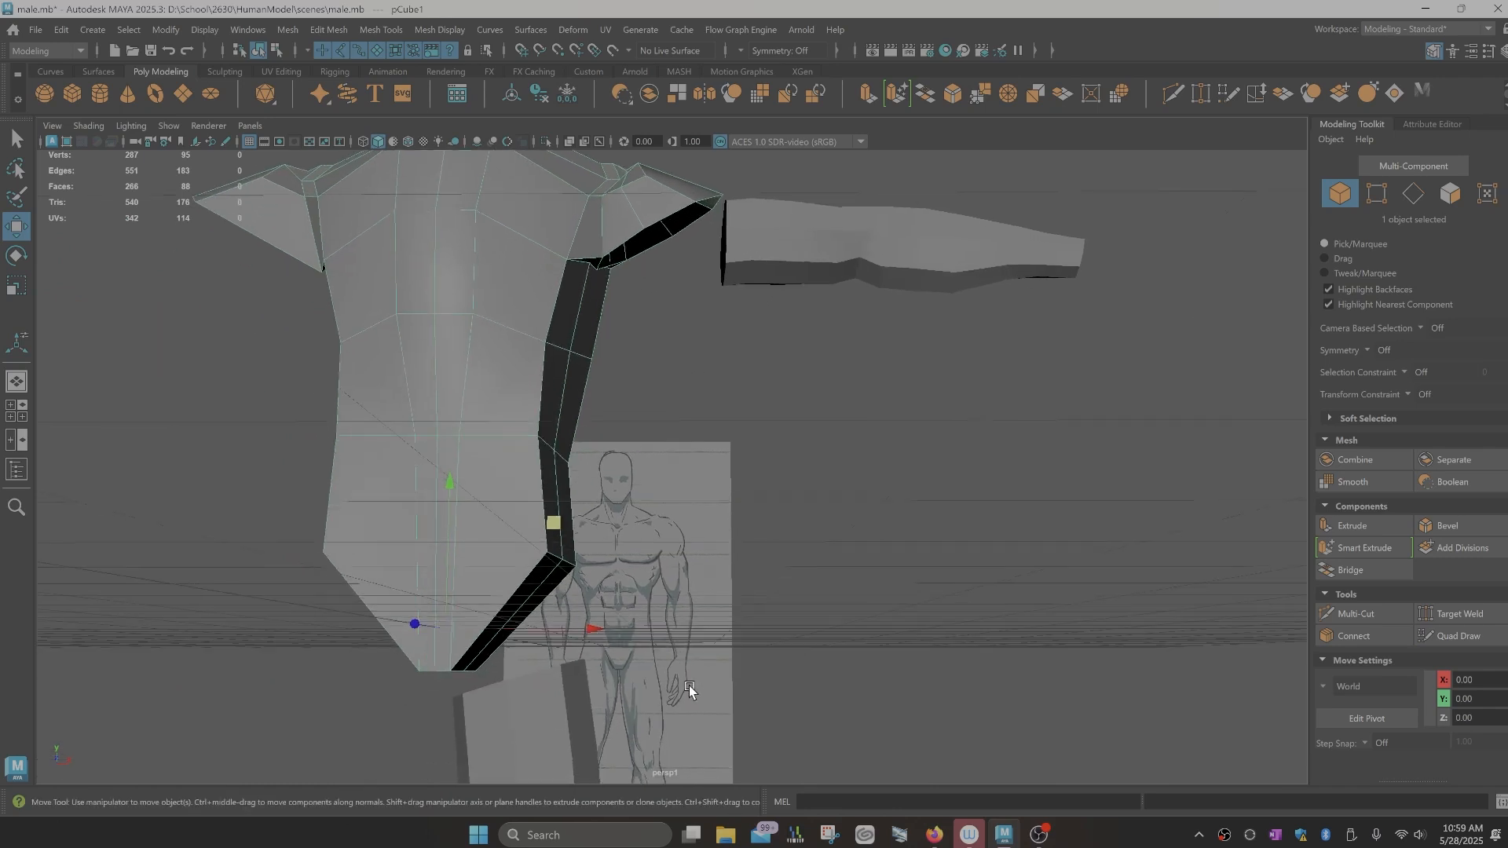
{"action": "left_click_drag", "start_coordinate": [742, 398], "coordinate": [741, 401], "text": "alt"}
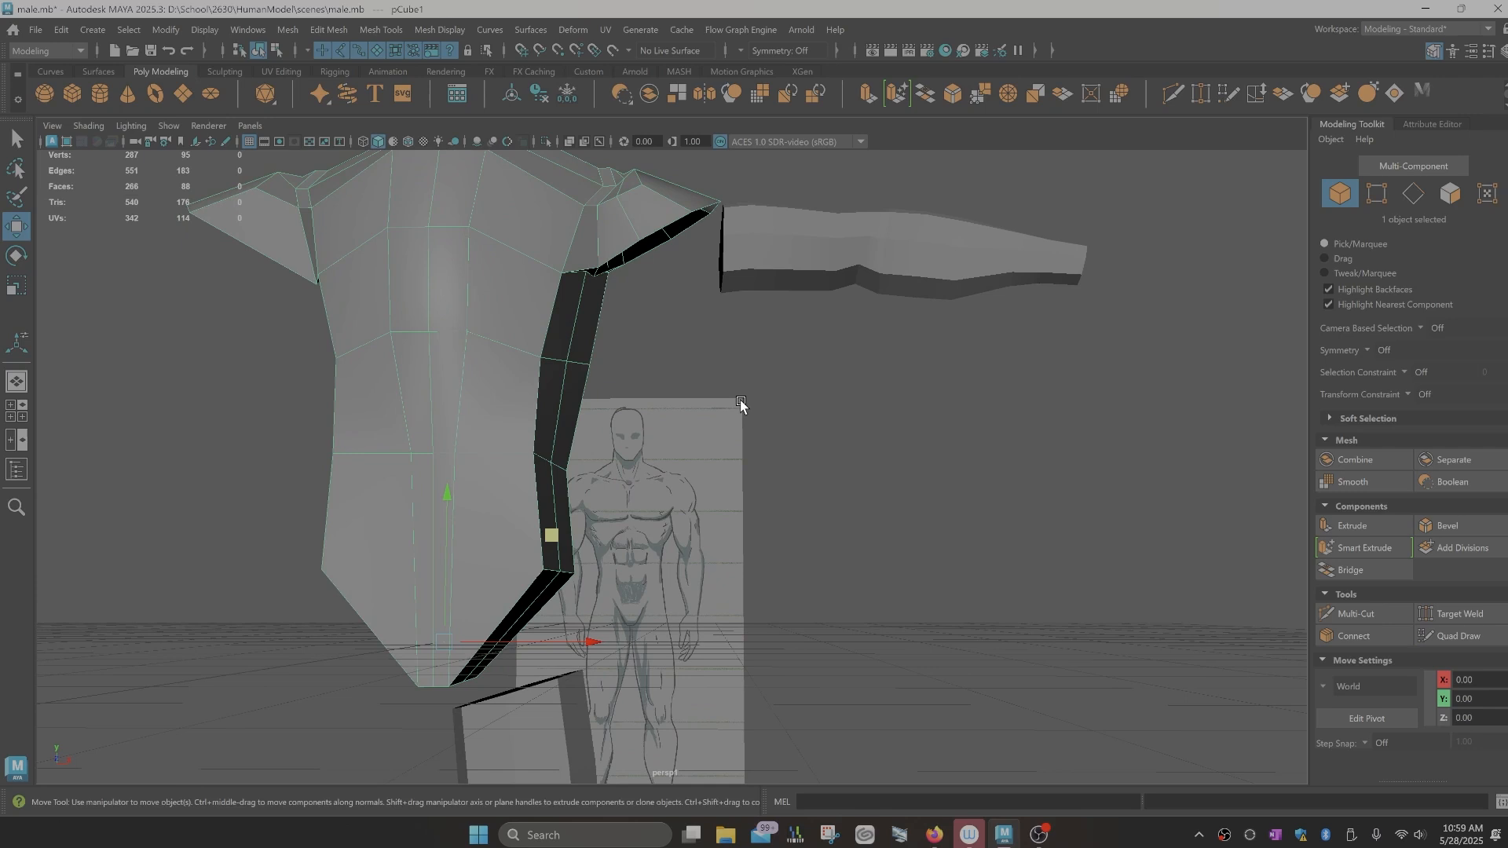
{"action": "right_click", "coordinate": [668, 233]}
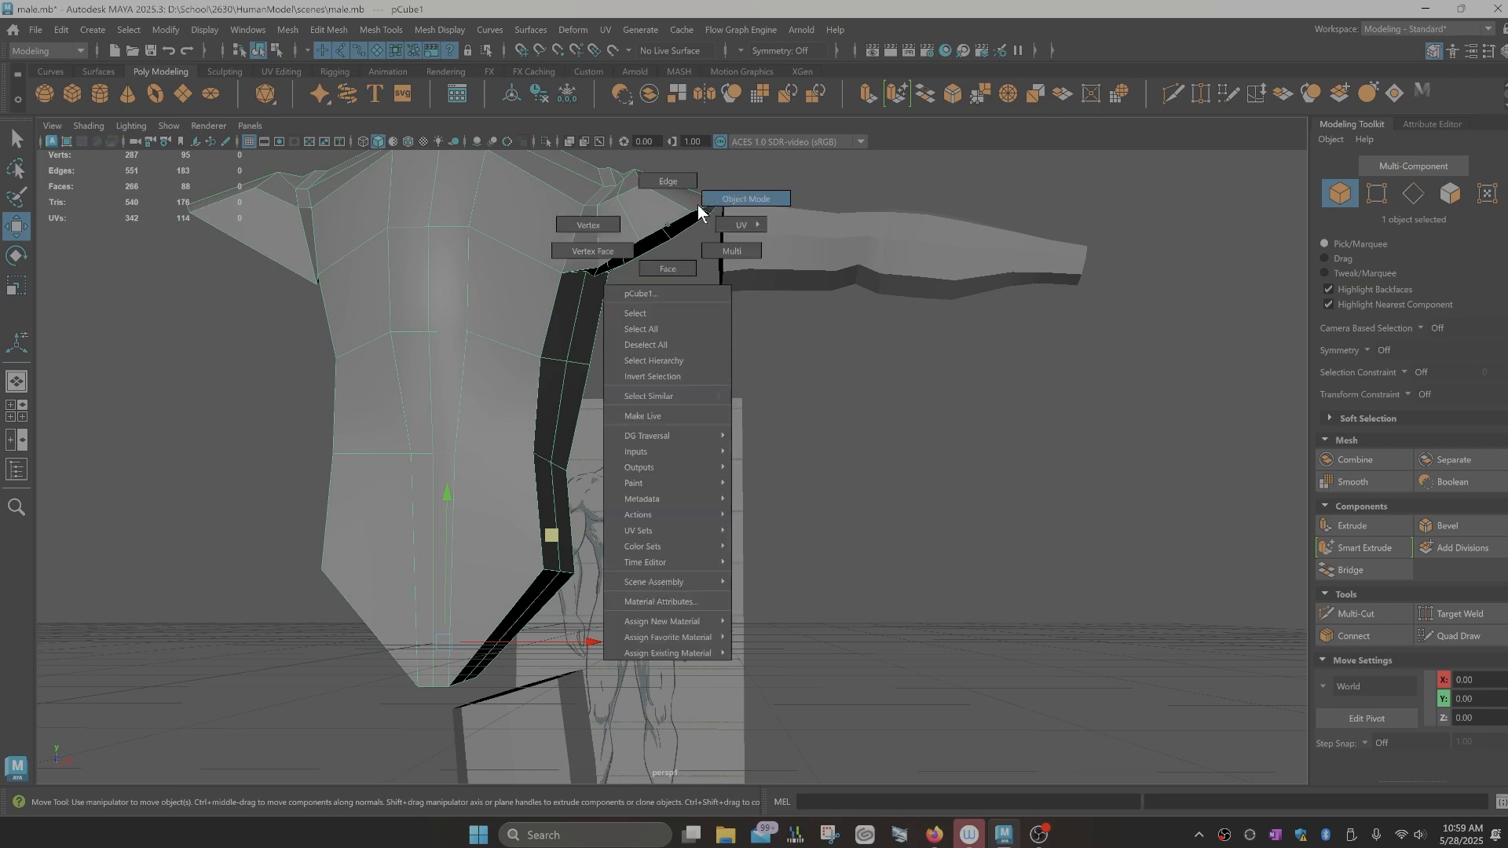
{"action": "left_click", "coordinate": [726, 198]}
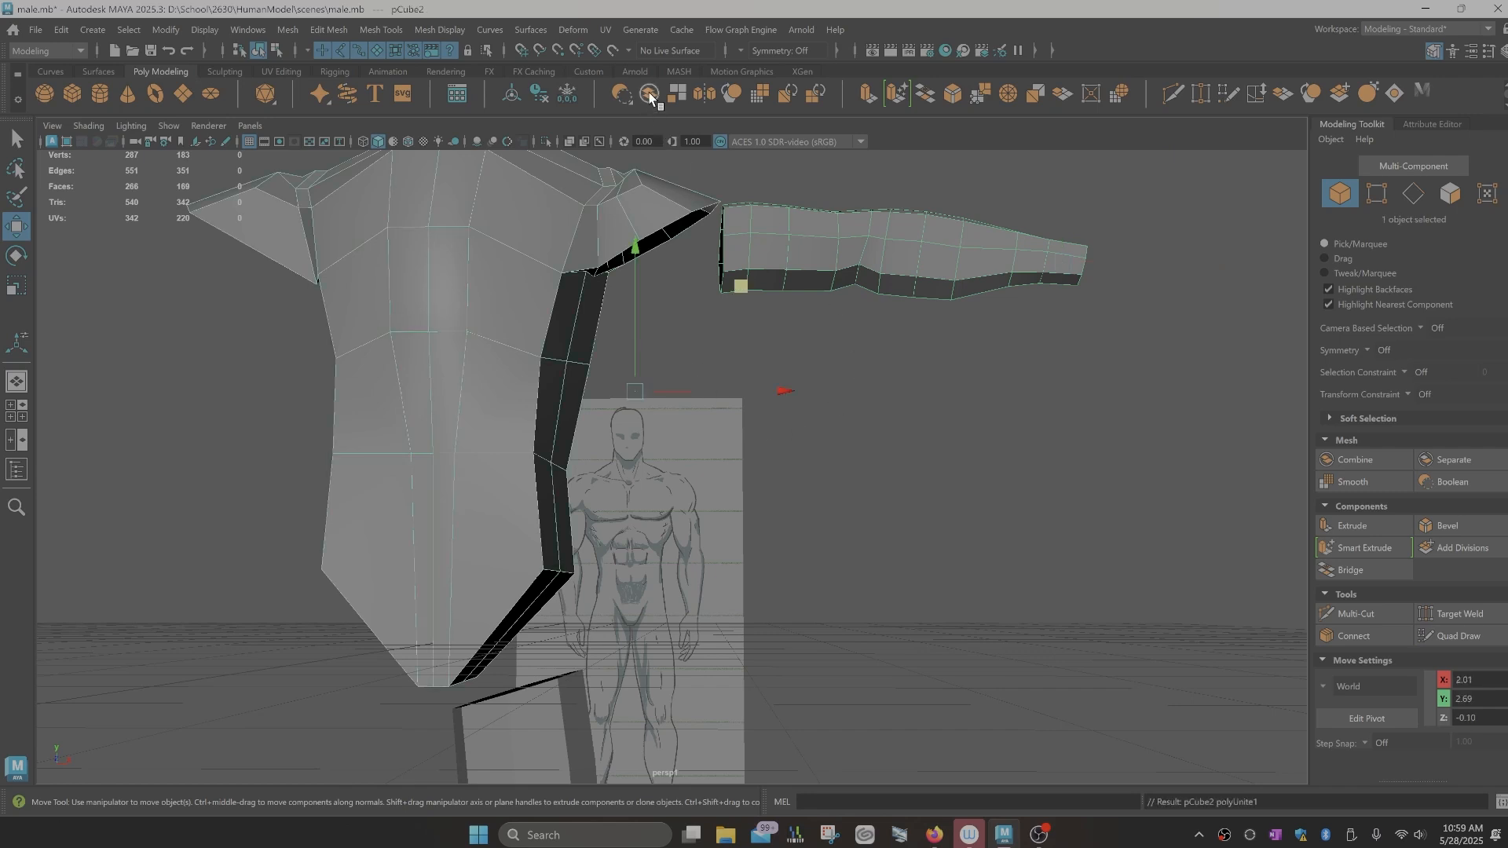
Step: Select the border edges of the arm and the adjacent shoulder opening and bridge them with 0 divisions
{"action": "left_click", "coordinate": [683, 202]}
{"action": "left_click_drag", "start_coordinate": [683, 203], "coordinate": [717, 242], "text": "alt"}
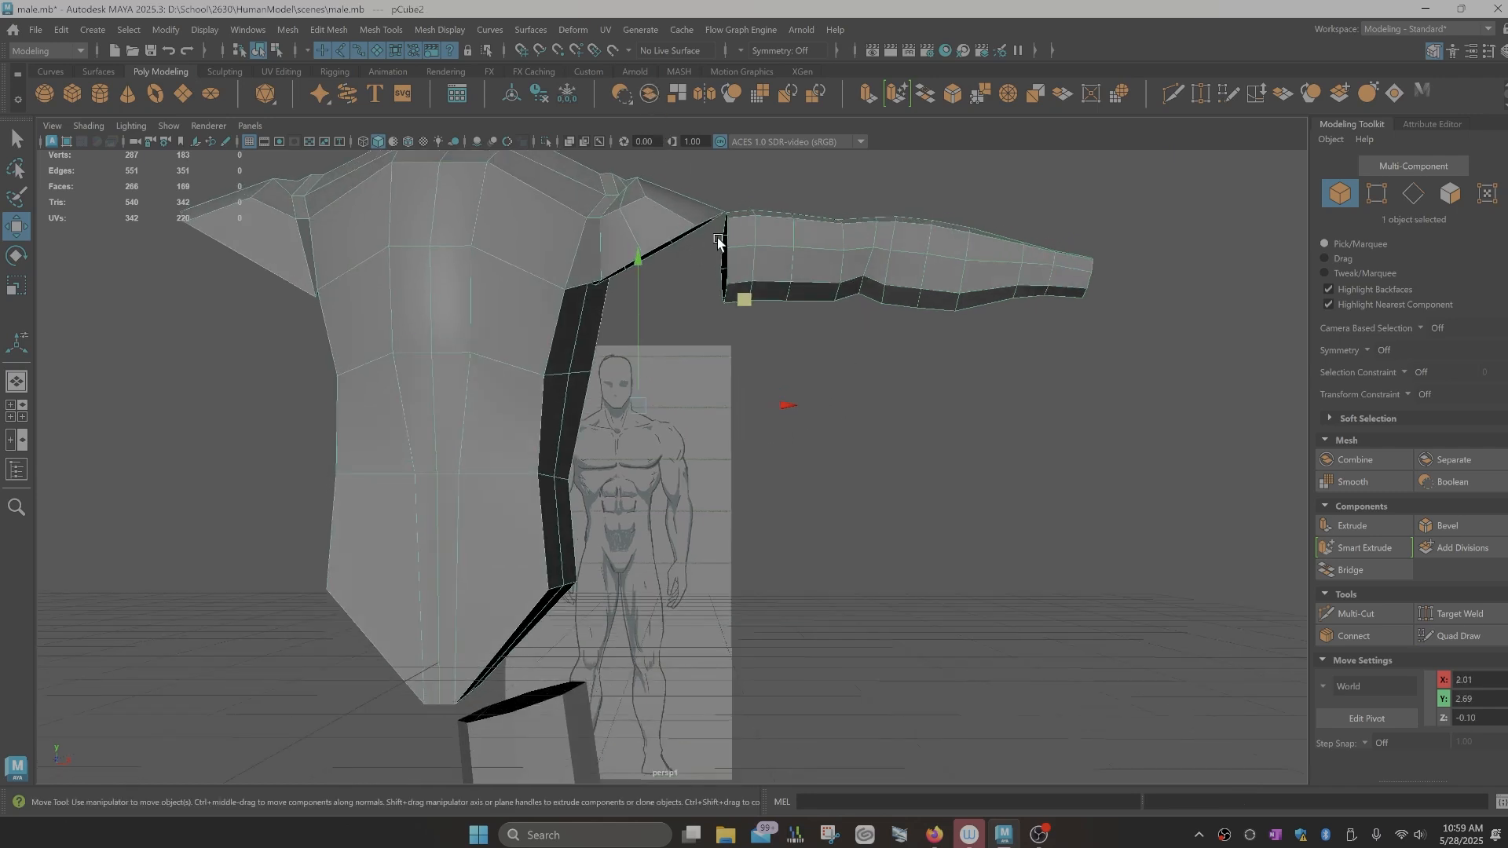
{"action": "right_click_drag", "start_coordinate": [728, 238], "coordinate": [721, 234]}
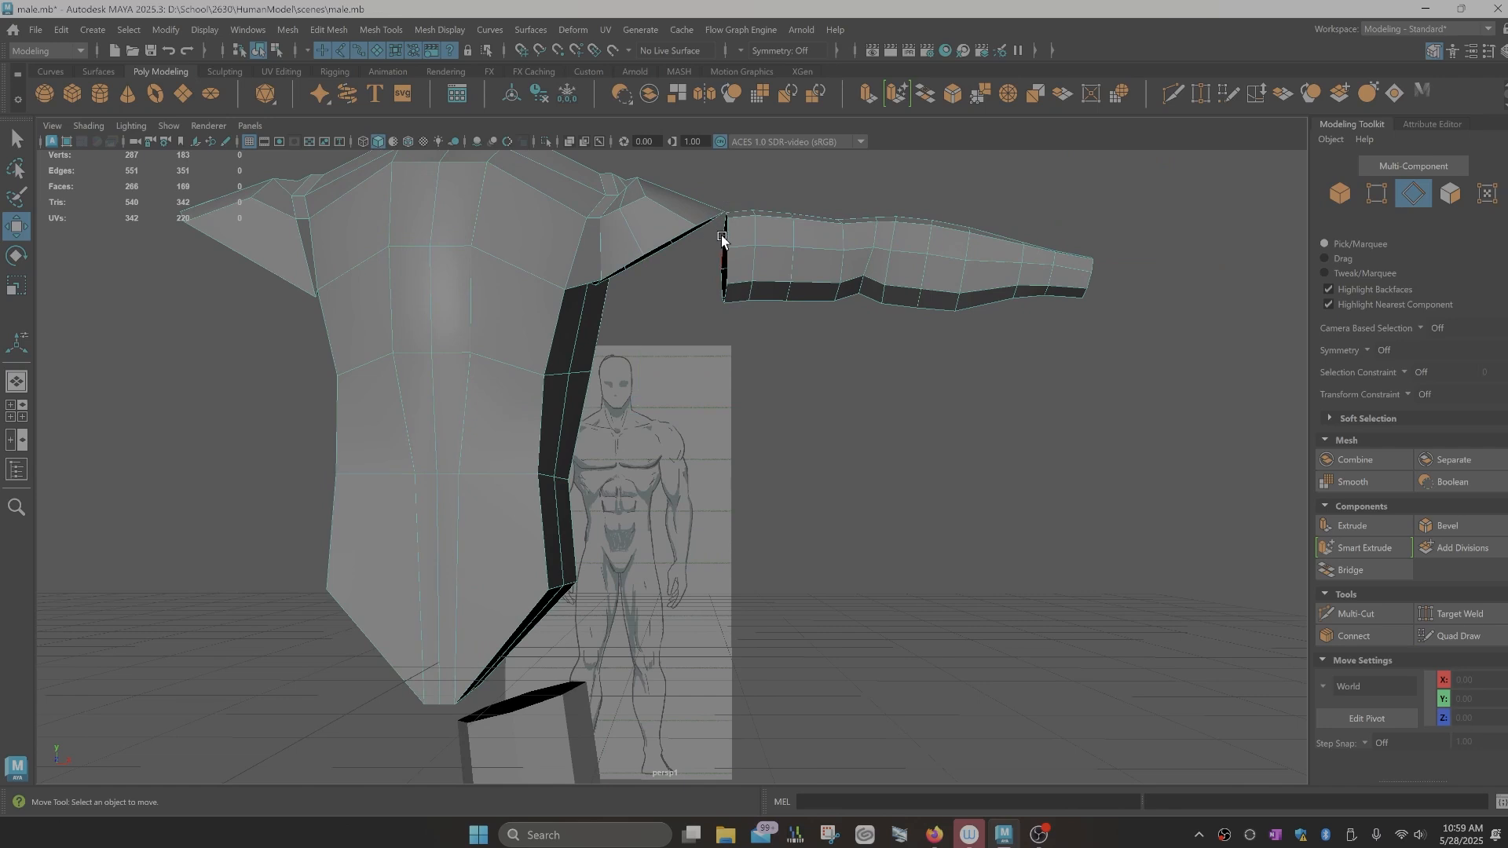
{"action": "double_click", "coordinate": [721, 236]}
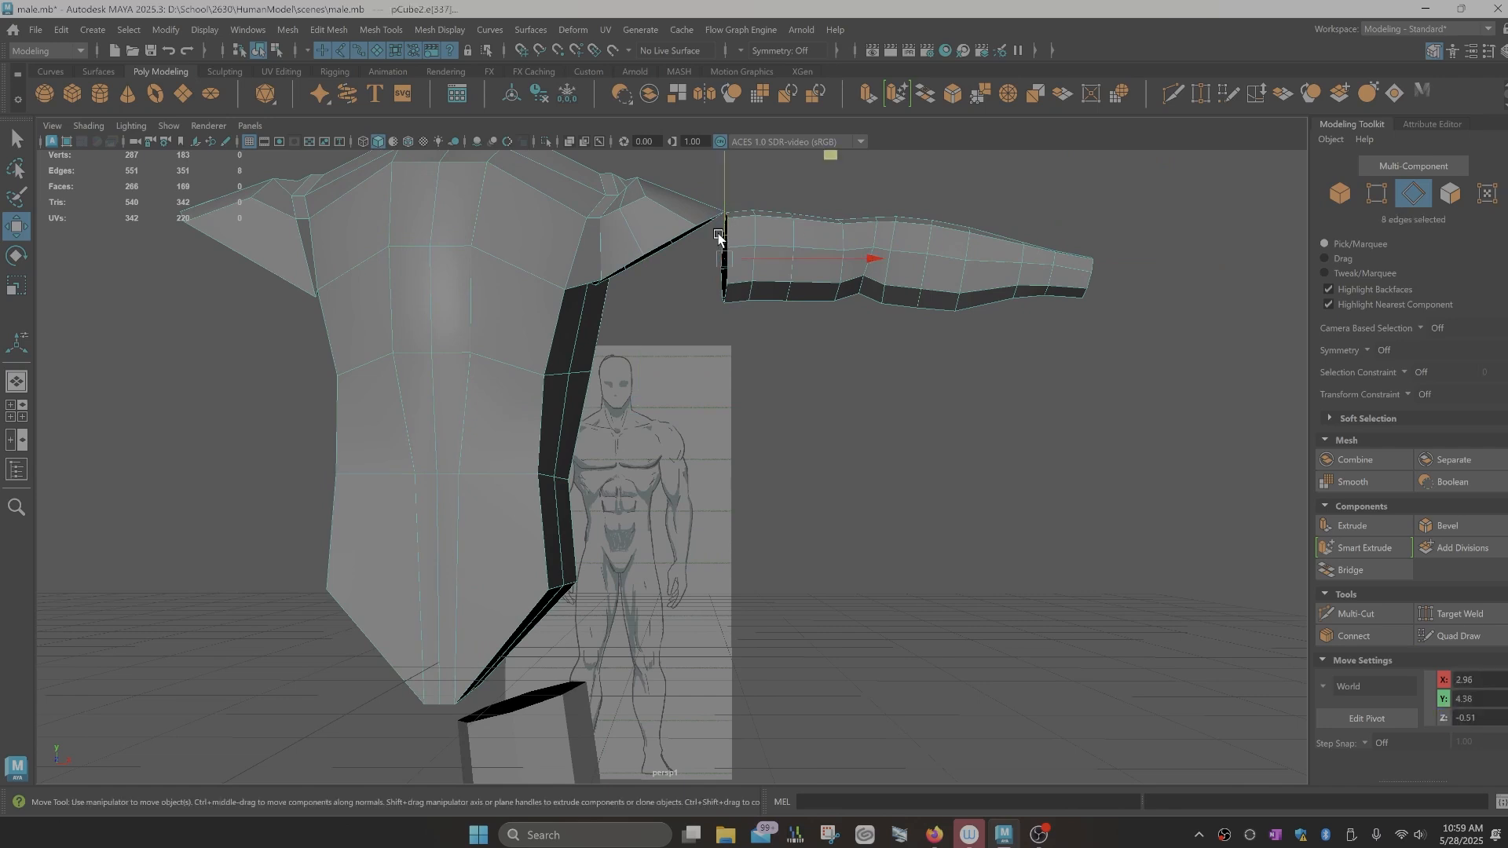
{"action": "double_click", "coordinate": [672, 237], "text": "shift"}
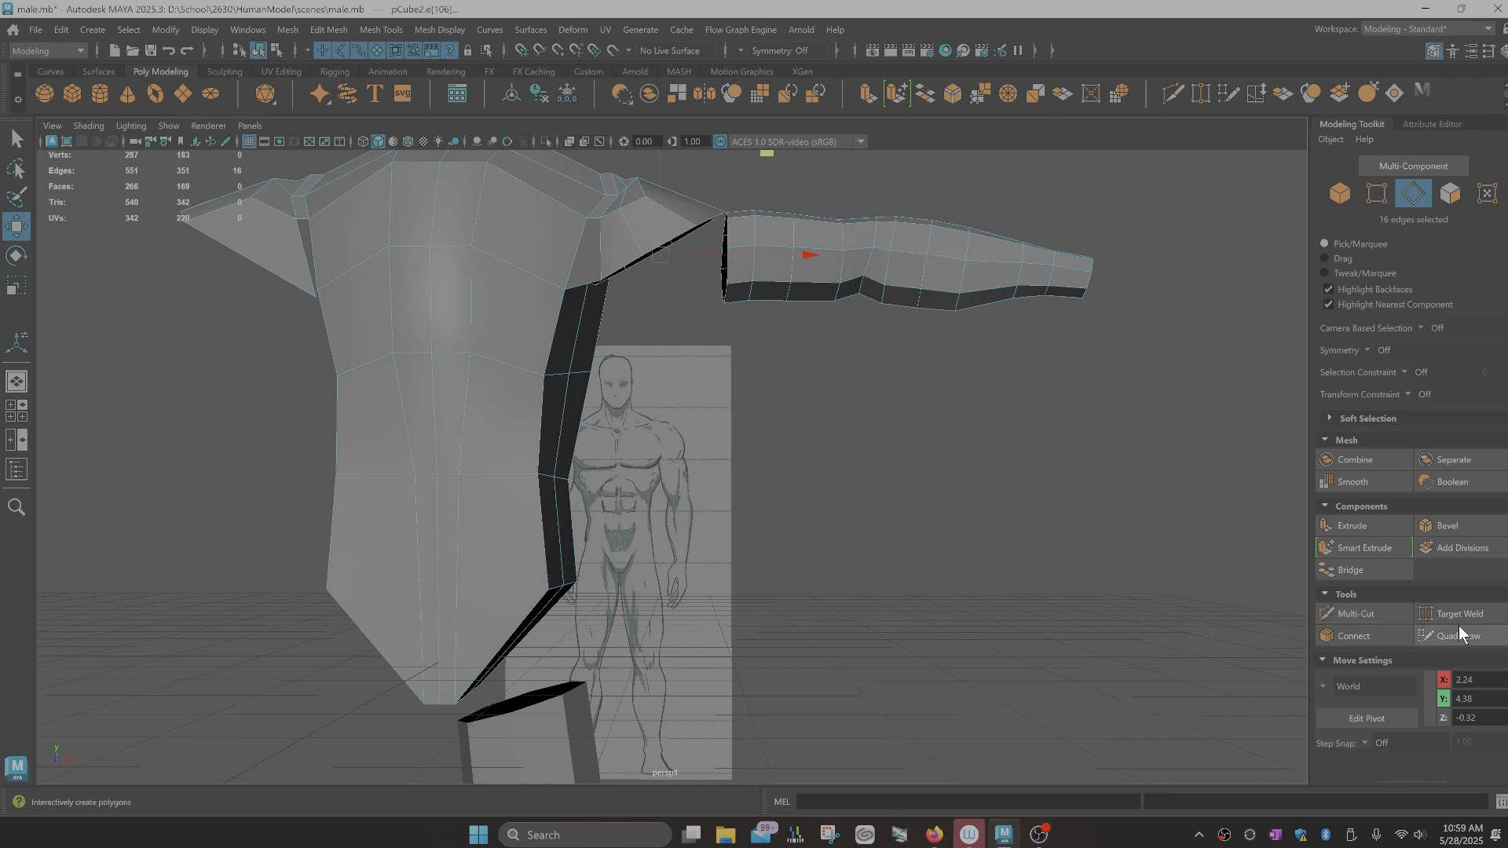
{"action": "left_click", "coordinate": [1353, 572]}
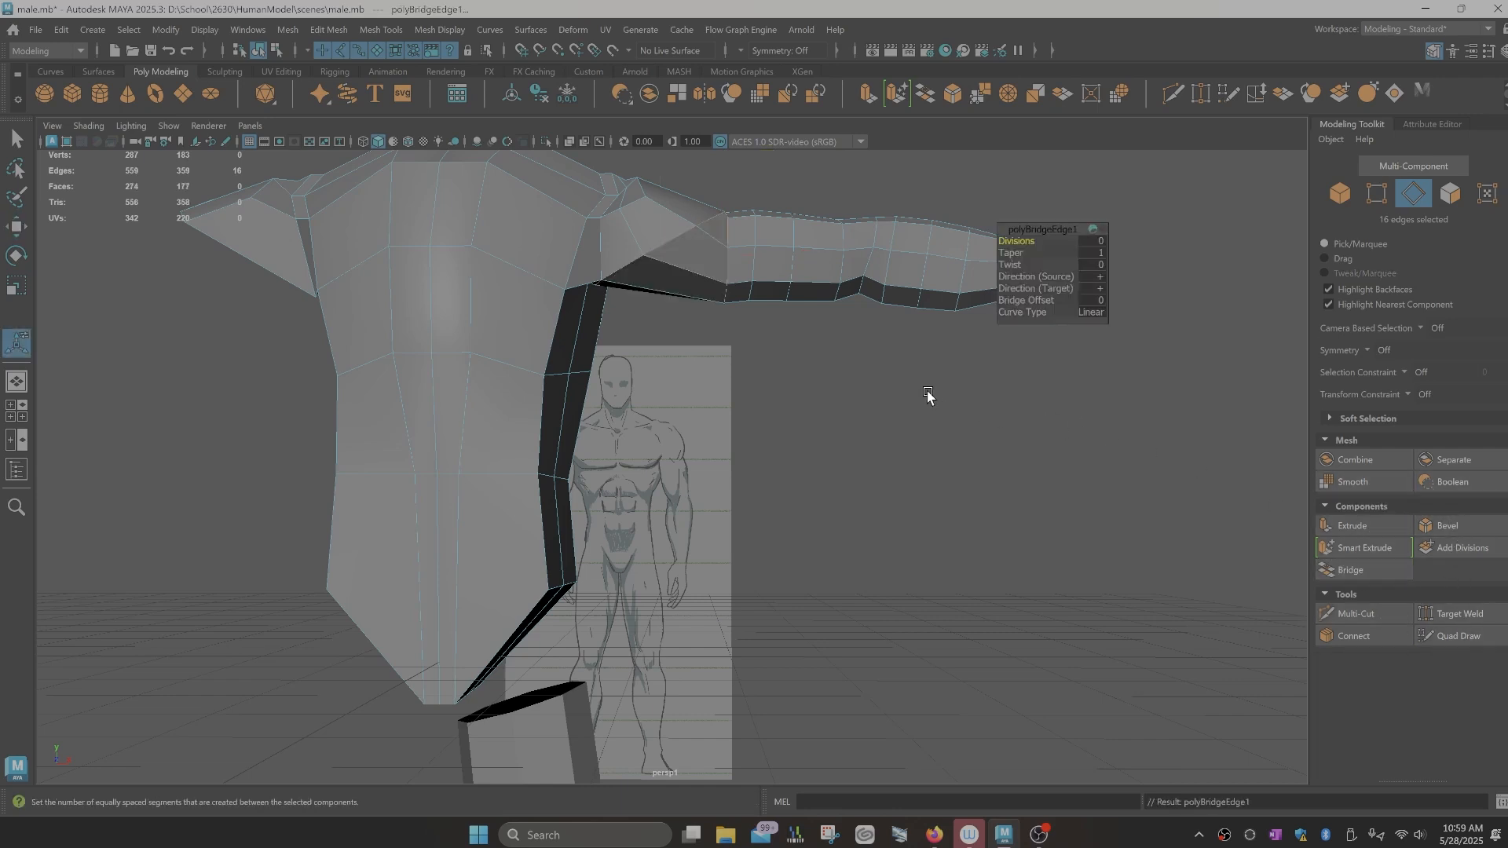
Step: Select the arm's 85 vertices and shift them slightly toward the torso along X, to about X 4.82
{"action": "left_click_drag", "start_coordinate": [928, 395], "coordinate": [900, 475], "text": "alt"}
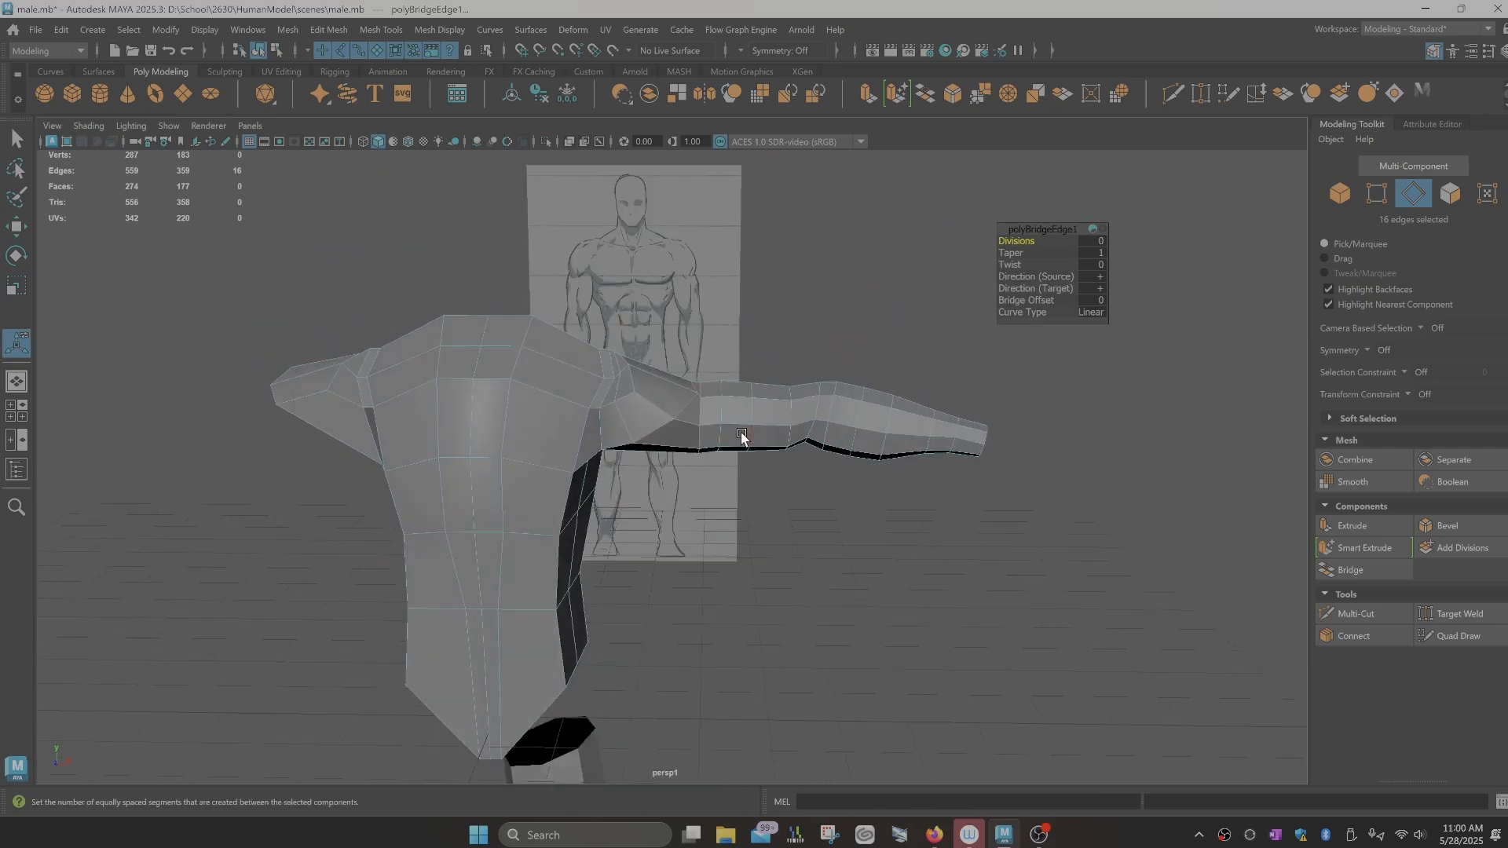
{"action": "left_click_drag", "start_coordinate": [728, 455], "coordinate": [737, 435], "text": "alt"}
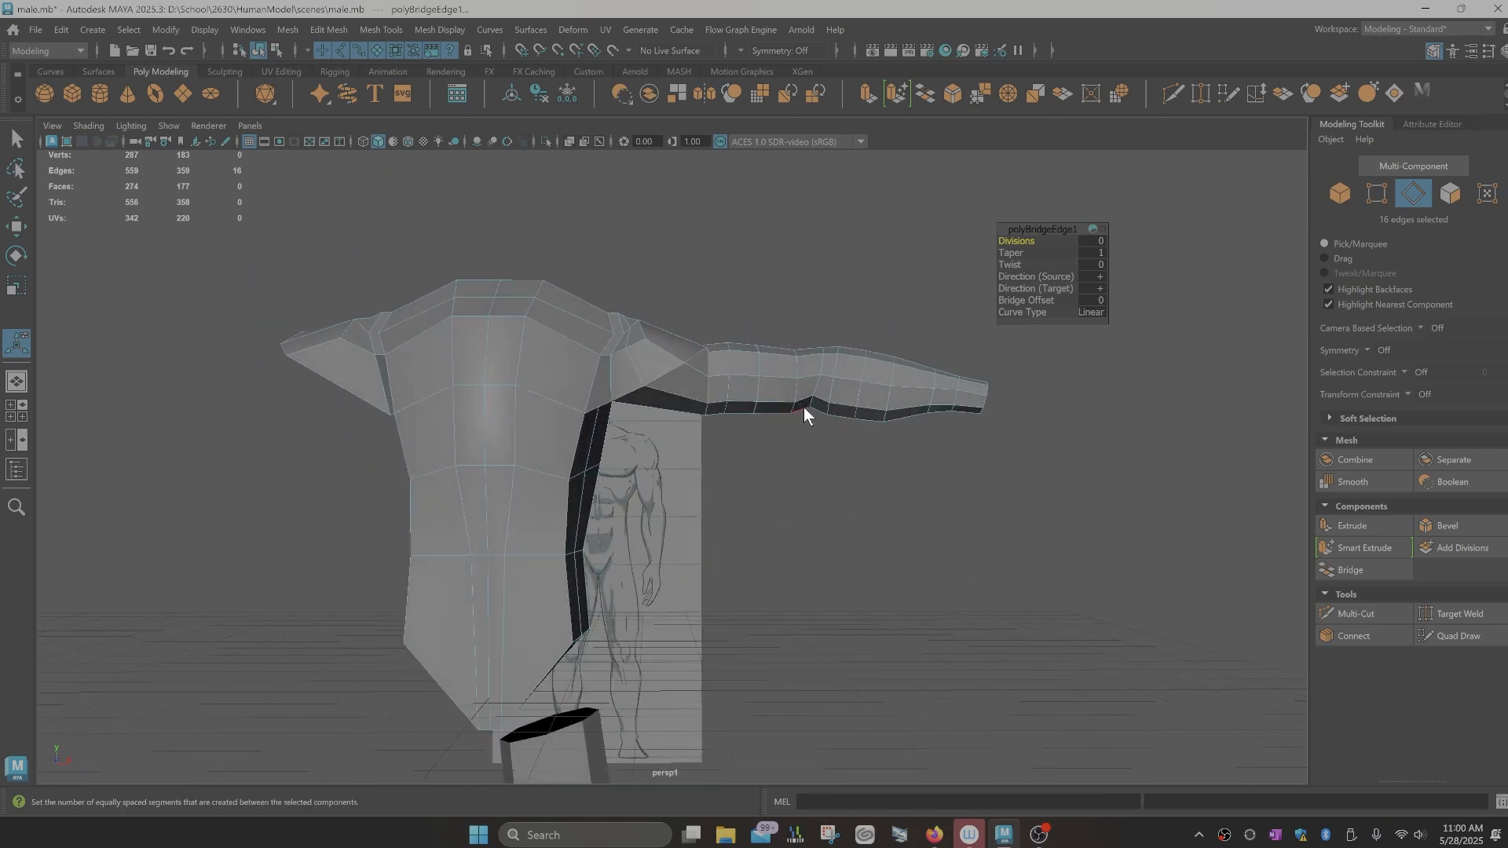
{"action": "right_click_drag", "start_coordinate": [804, 406], "coordinate": [734, 379]}
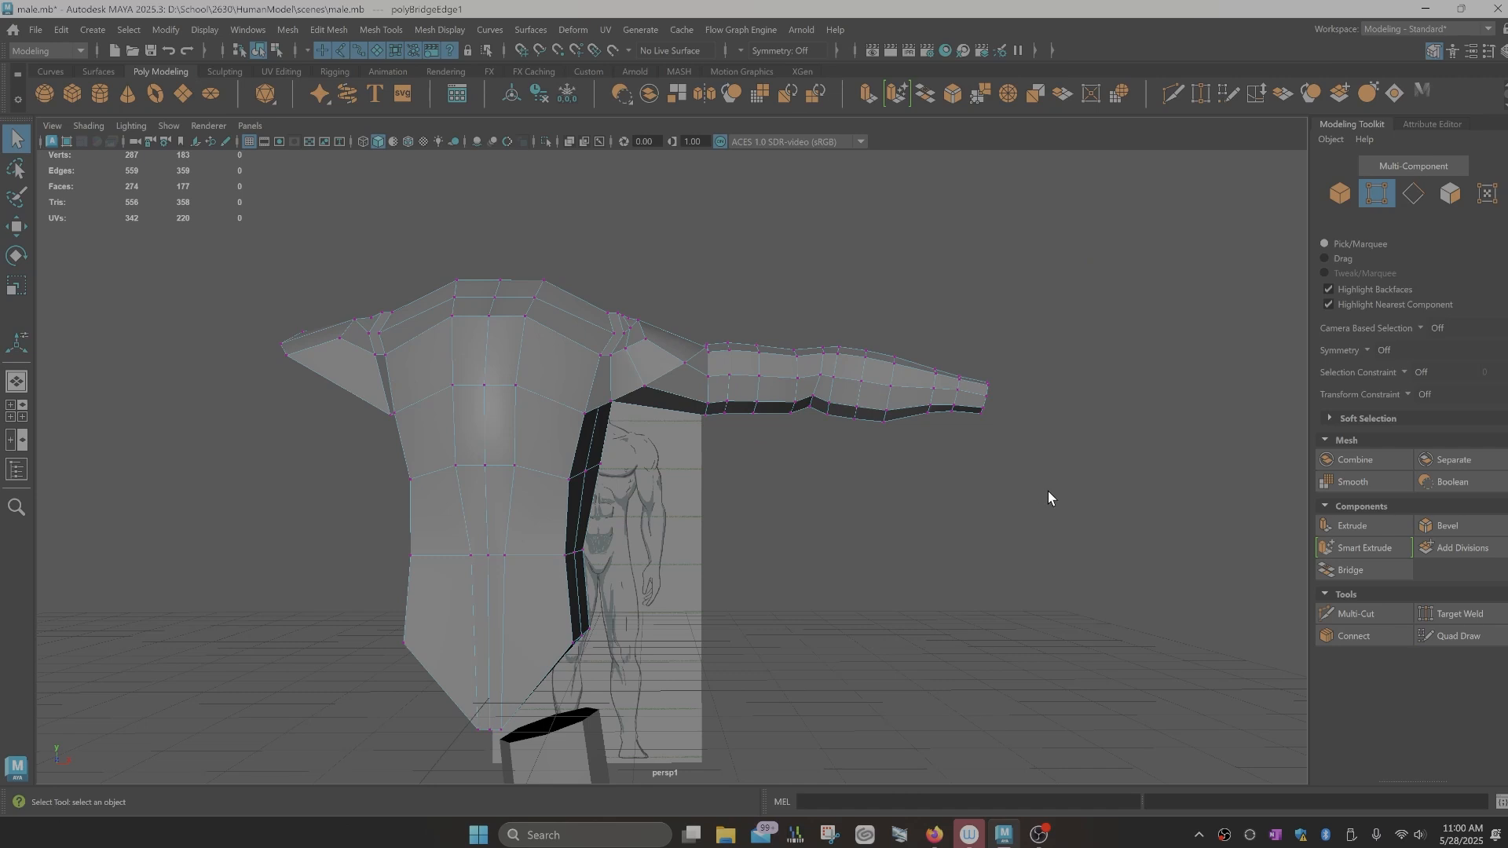
{"action": "left_click_drag", "start_coordinate": [827, 353], "coordinate": [718, 288]}
{"action": "key", "text": "w"}
{"action": "left_click_drag", "start_coordinate": [989, 383], "coordinate": [980, 387]}
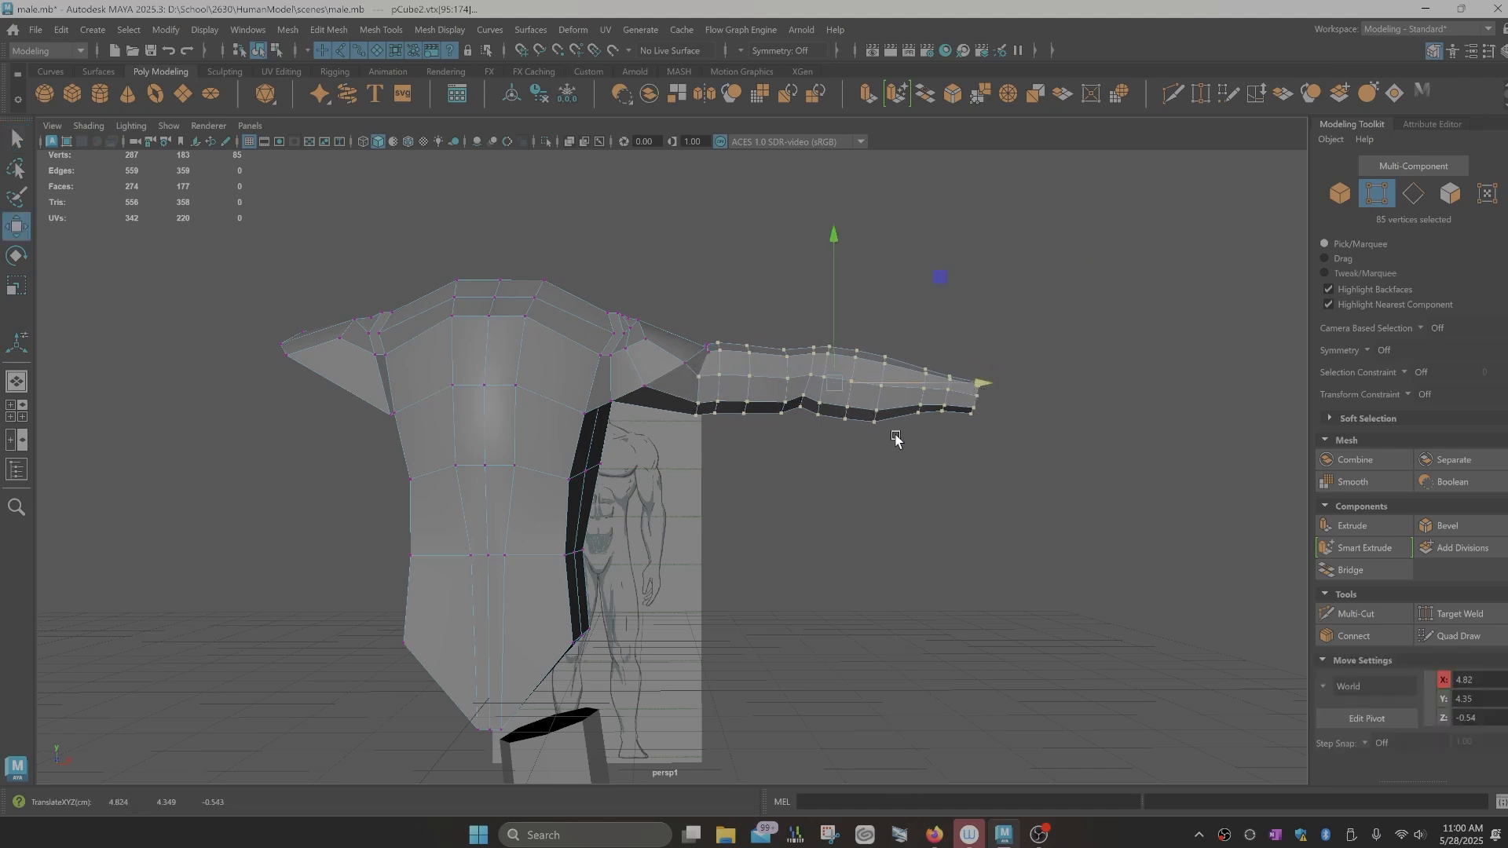
Step: Move the three lower vertices at the arm's joint inward and up to about X 2.44, Y 4.16
{"action": "left_click_drag", "start_coordinate": [710, 422], "coordinate": [666, 394]}
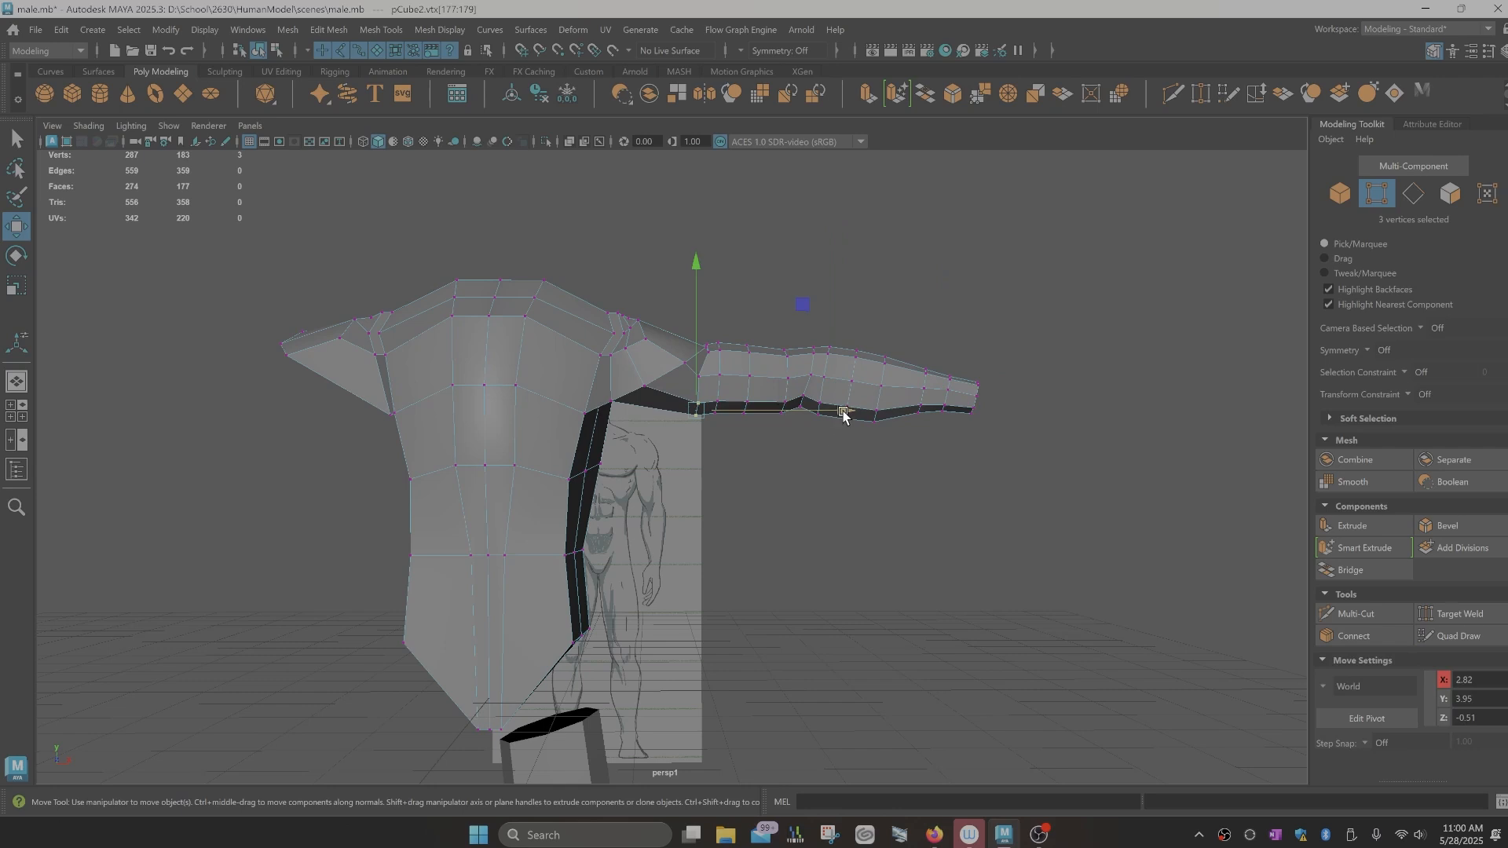
{"action": "left_click_drag", "start_coordinate": [842, 414], "coordinate": [817, 414]}
{"action": "left_click_drag", "start_coordinate": [669, 361], "coordinate": [673, 347]}
{"action": "left_click_drag", "start_coordinate": [681, 472], "coordinate": [683, 418], "text": "alt"}
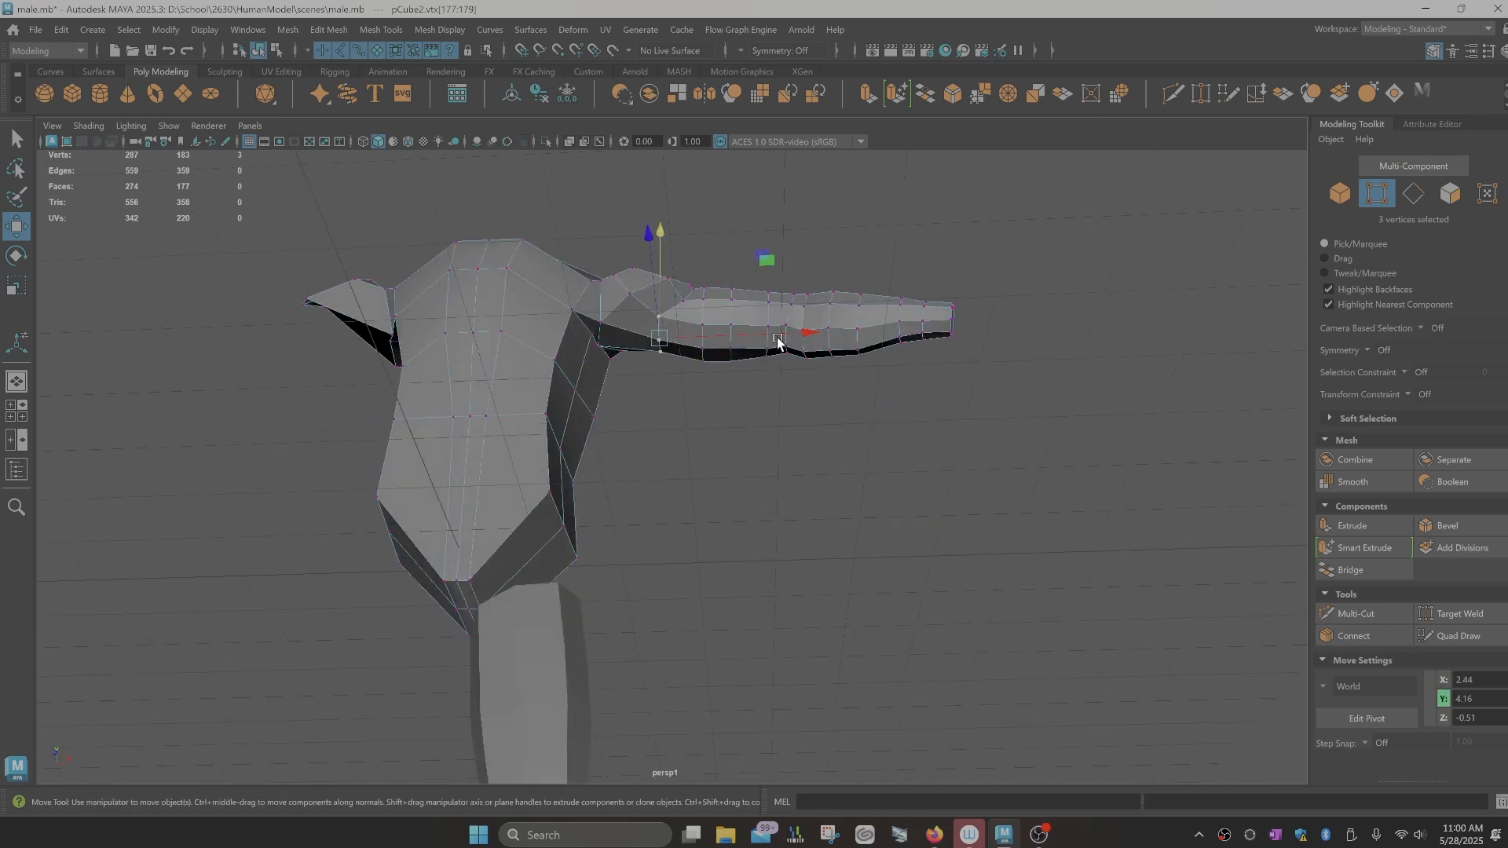
Step: Select individual vertices around the underside of the arm joint and adjust the front one outward along X
{"action": "key", "text": "q"}
{"action": "left_click", "coordinate": [658, 317]}
{"action": "left_click", "coordinate": [659, 341], "text": "shift"}
{"action": "left_click", "coordinate": [663, 357]}
{"action": "key", "text": "w"}
{"action": "left_click_drag", "start_coordinate": [809, 337], "coordinate": [657, 380], "text": "alt"}
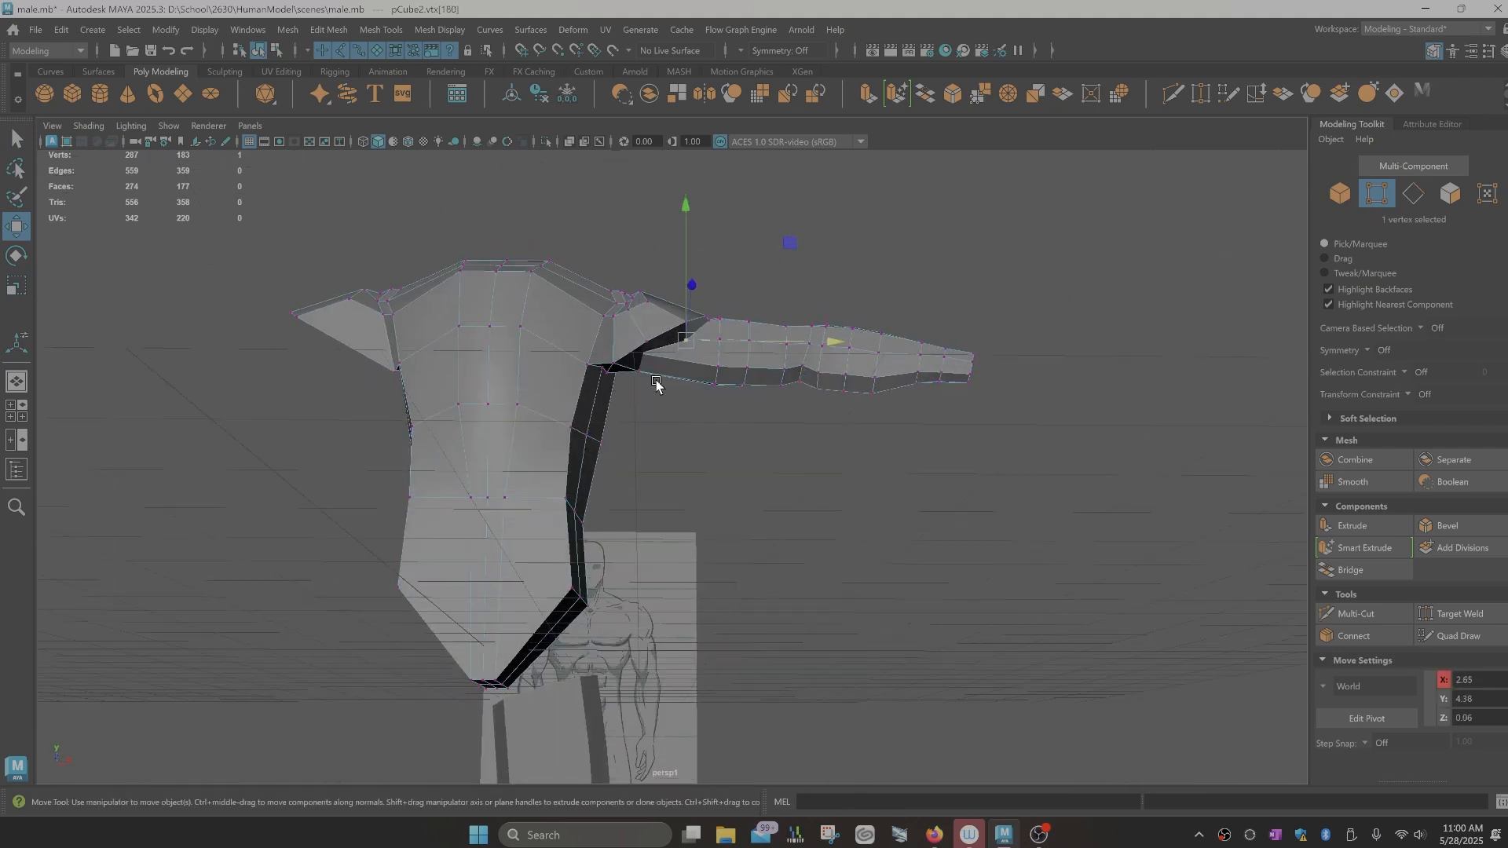
{"action": "left_click", "coordinate": [792, 360]}
{"action": "left_click_drag", "start_coordinate": [792, 360], "coordinate": [807, 361]}
Step: Reposition the armpit vertices one by one, placing one on the underside of the upper arm at about X 2.80
{"action": "left_click_drag", "start_coordinate": [733, 471], "coordinate": [741, 394], "text": "alt"}
{"action": "left_click", "coordinate": [655, 322]}
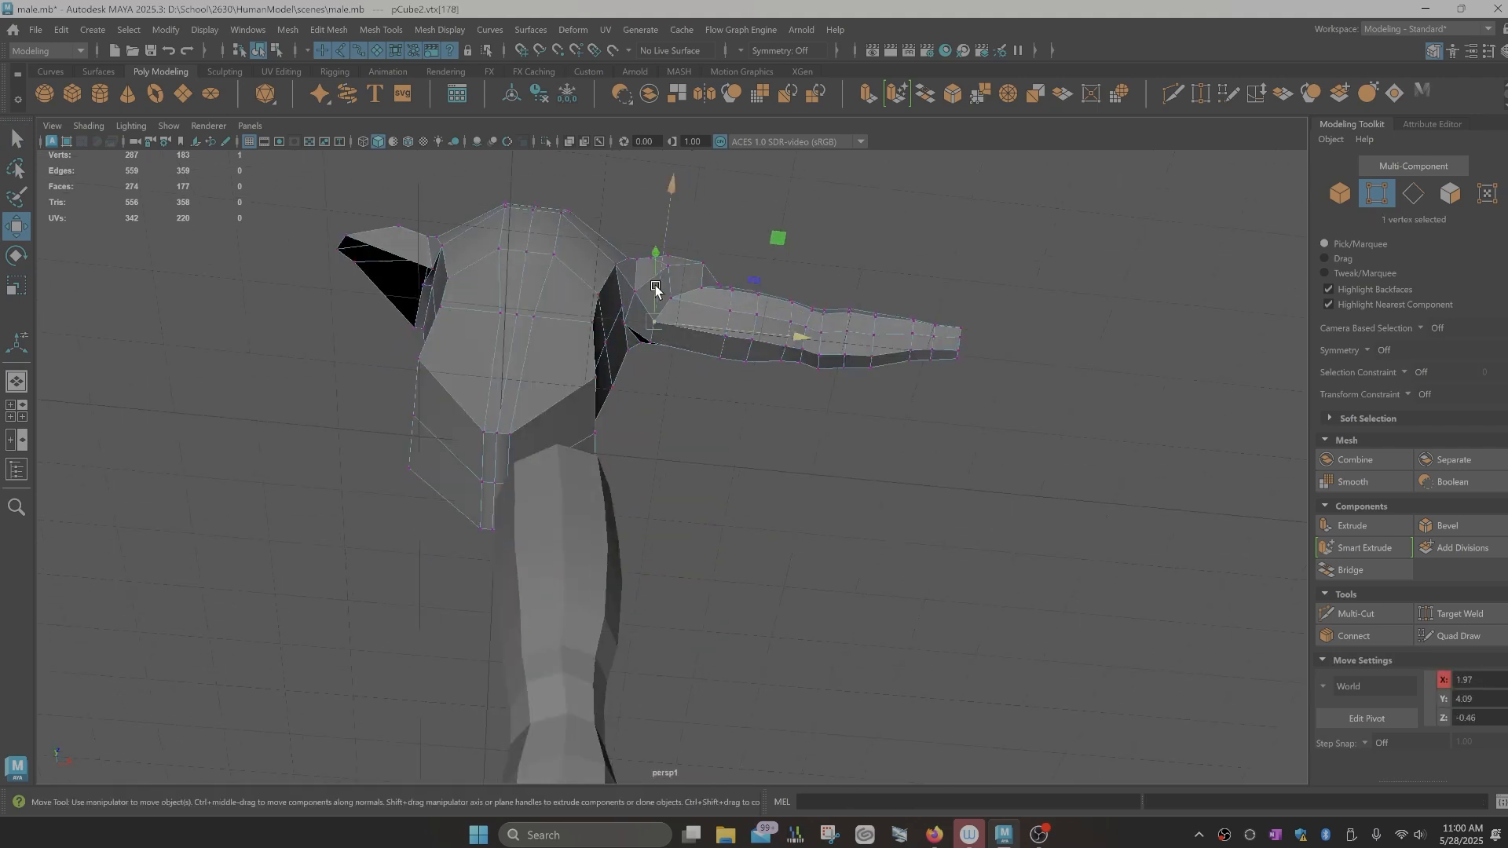
{"action": "left_click_drag", "start_coordinate": [661, 265], "coordinate": [666, 244]}
{"action": "left_click_drag", "start_coordinate": [738, 365], "coordinate": [693, 325], "text": "alt"}
{"action": "left_click", "coordinate": [697, 347]}
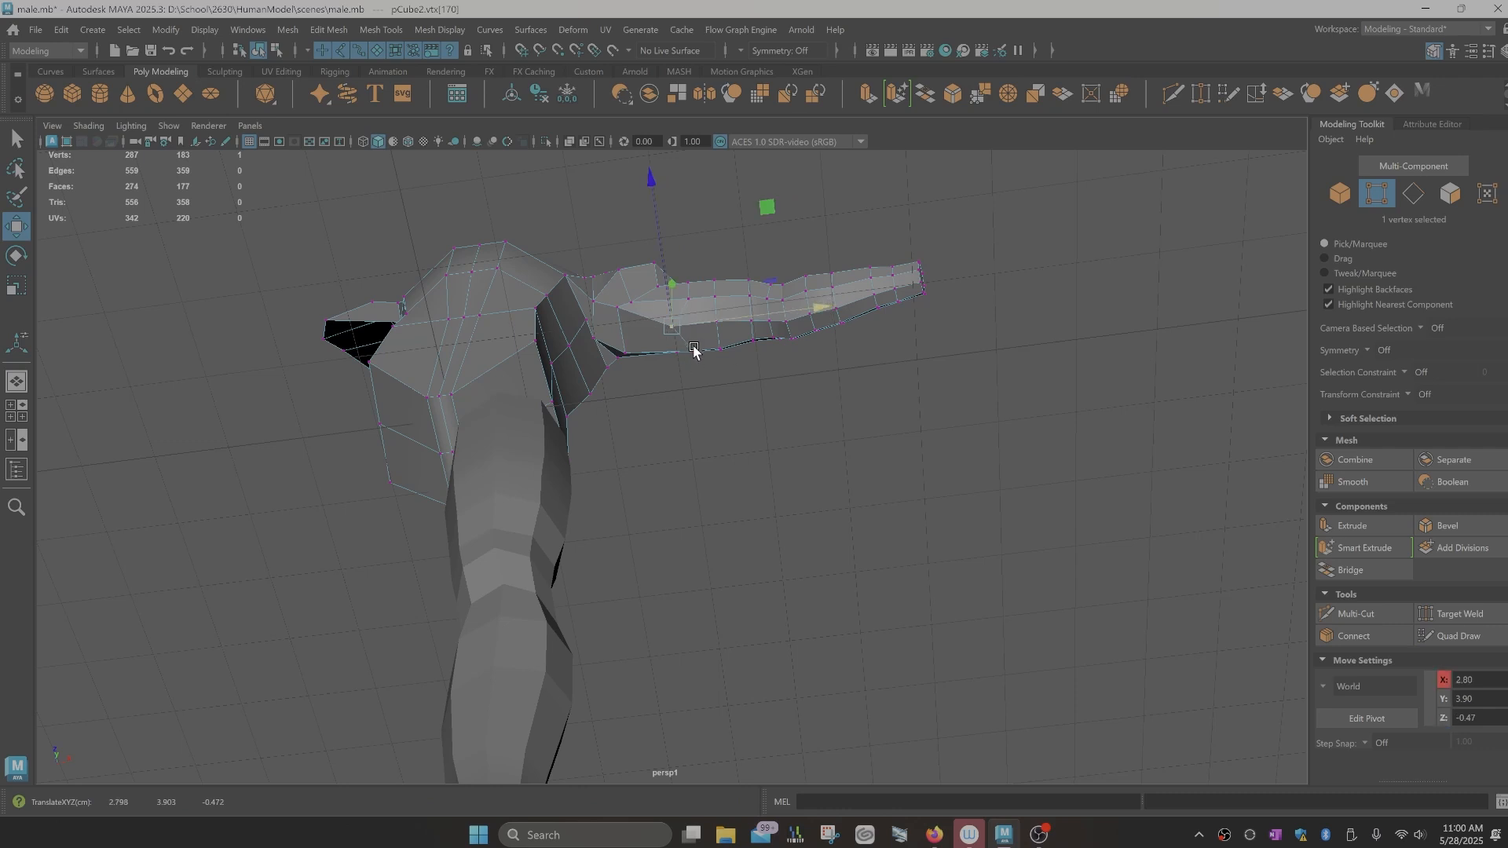
{"action": "left_click_drag", "start_coordinate": [828, 336], "coordinate": [746, 441], "text": "alt"}
{"action": "left_click", "coordinate": [555, 398]}
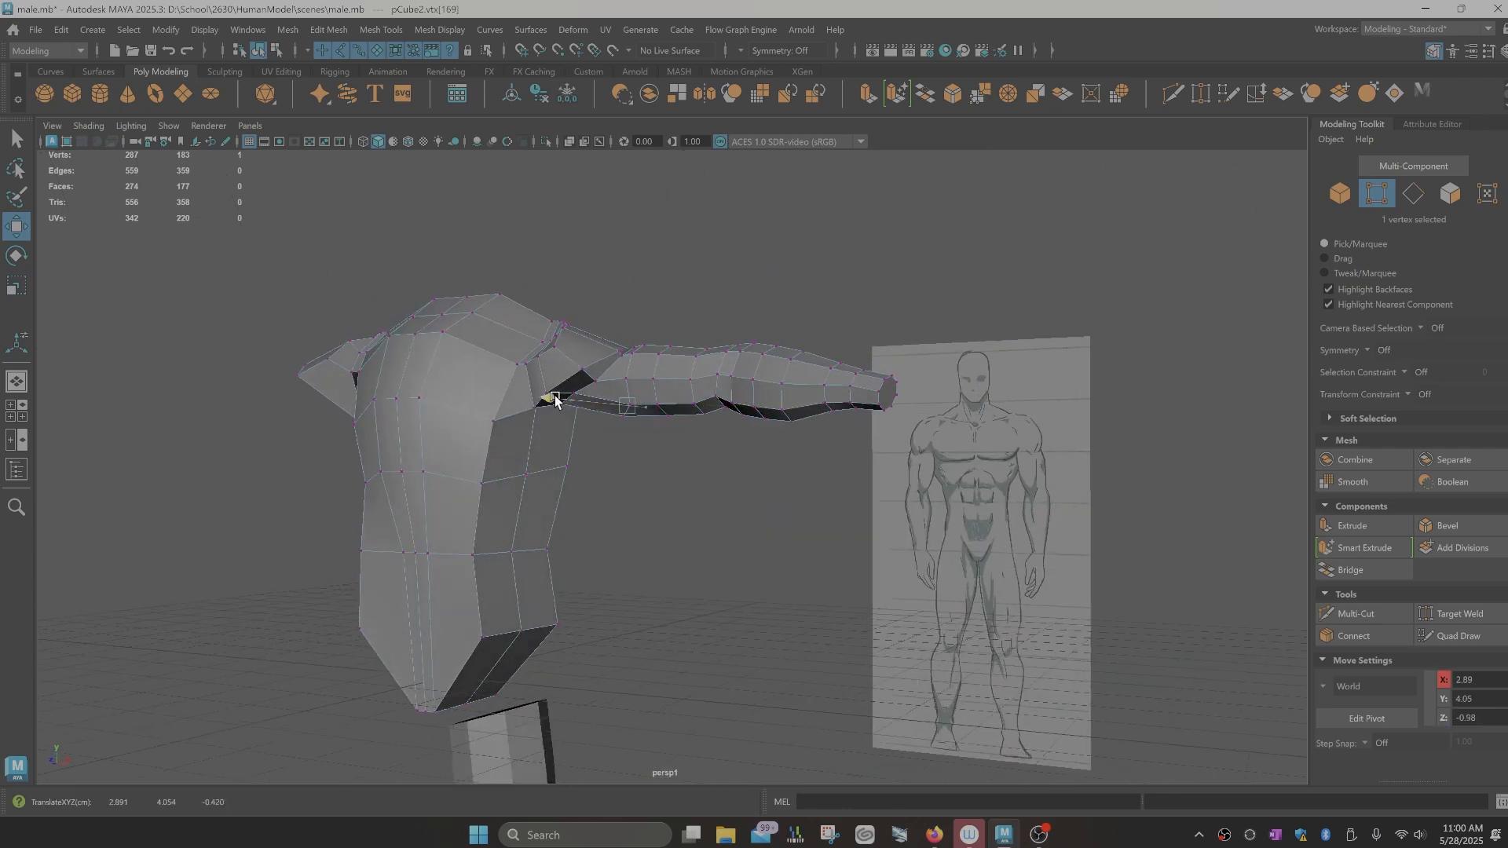
Step: Reposition two single vertices around the shoulder joint to even out the transition into the arm
{"action": "mouse_move", "coordinate": [555, 398]}
{"action": "left_mouse_down", "text": "alt"}
{"action": "mouse_move", "coordinate": [569, 417]}
{"action": "mouse_move", "coordinate": [569, 402]}
{"action": "left_mouse_up", "text": "alt"}
{"action": "left_click", "coordinate": [574, 369]}
{"action": "left_click_drag", "start_coordinate": [500, 333], "coordinate": [487, 328]}
{"action": "left_click_drag", "start_coordinate": [489, 346], "coordinate": [623, 424], "text": "alt"}
{"action": "left_click", "coordinate": [616, 362]}
{"action": "left_click_drag", "start_coordinate": [719, 272], "coordinate": [730, 263]}
{"action": "left_click_drag", "start_coordinate": [732, 306], "coordinate": [613, 551], "text": "alt"}
Step: Adjust the vertices on top of the shoulder, placing the one nearer the neck at about X 1.80, Y 5.10
{"action": "left_click_drag", "start_coordinate": [564, 622], "coordinate": [628, 515]}
{"action": "left_click", "coordinate": [582, 493]}
{"action": "mouse_move", "coordinate": [734, 287]}
{"action": "left_mouse_down"}
{"action": "mouse_move", "coordinate": [764, 298]}
{"action": "mouse_move", "coordinate": [737, 289]}
{"action": "left_mouse_up"}
{"action": "left_click", "coordinate": [615, 396]}
{"action": "left_click_drag", "start_coordinate": [734, 338], "coordinate": [699, 418], "text": "alt"}
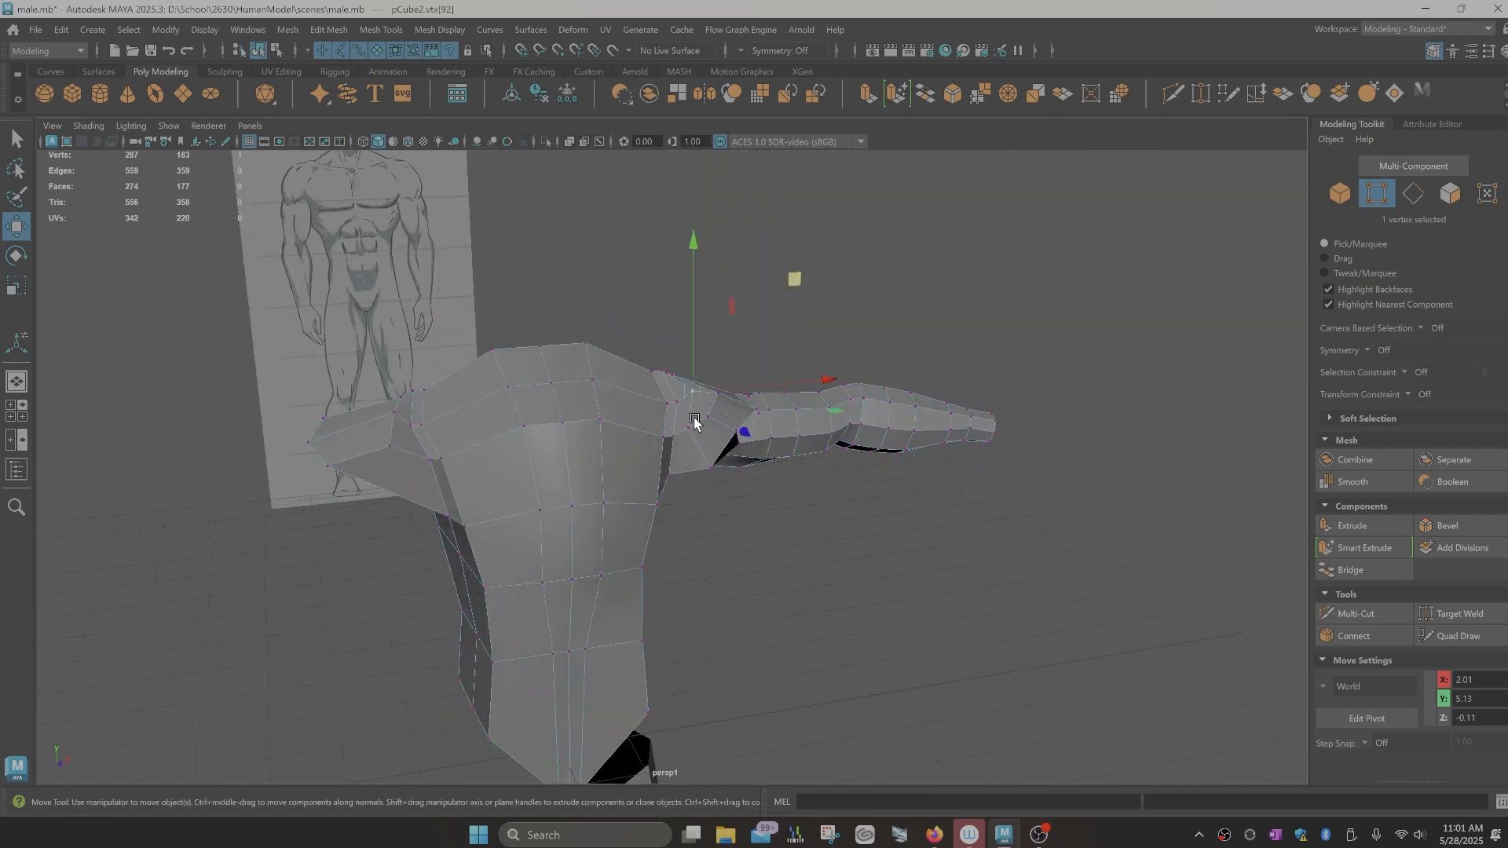
{"action": "left_click", "coordinate": [677, 400]}
{"action": "left_click_drag", "start_coordinate": [782, 294], "coordinate": [782, 289]}
{"action": "left_click_drag", "start_coordinate": [682, 507], "coordinate": [545, 421], "text": "alt"}
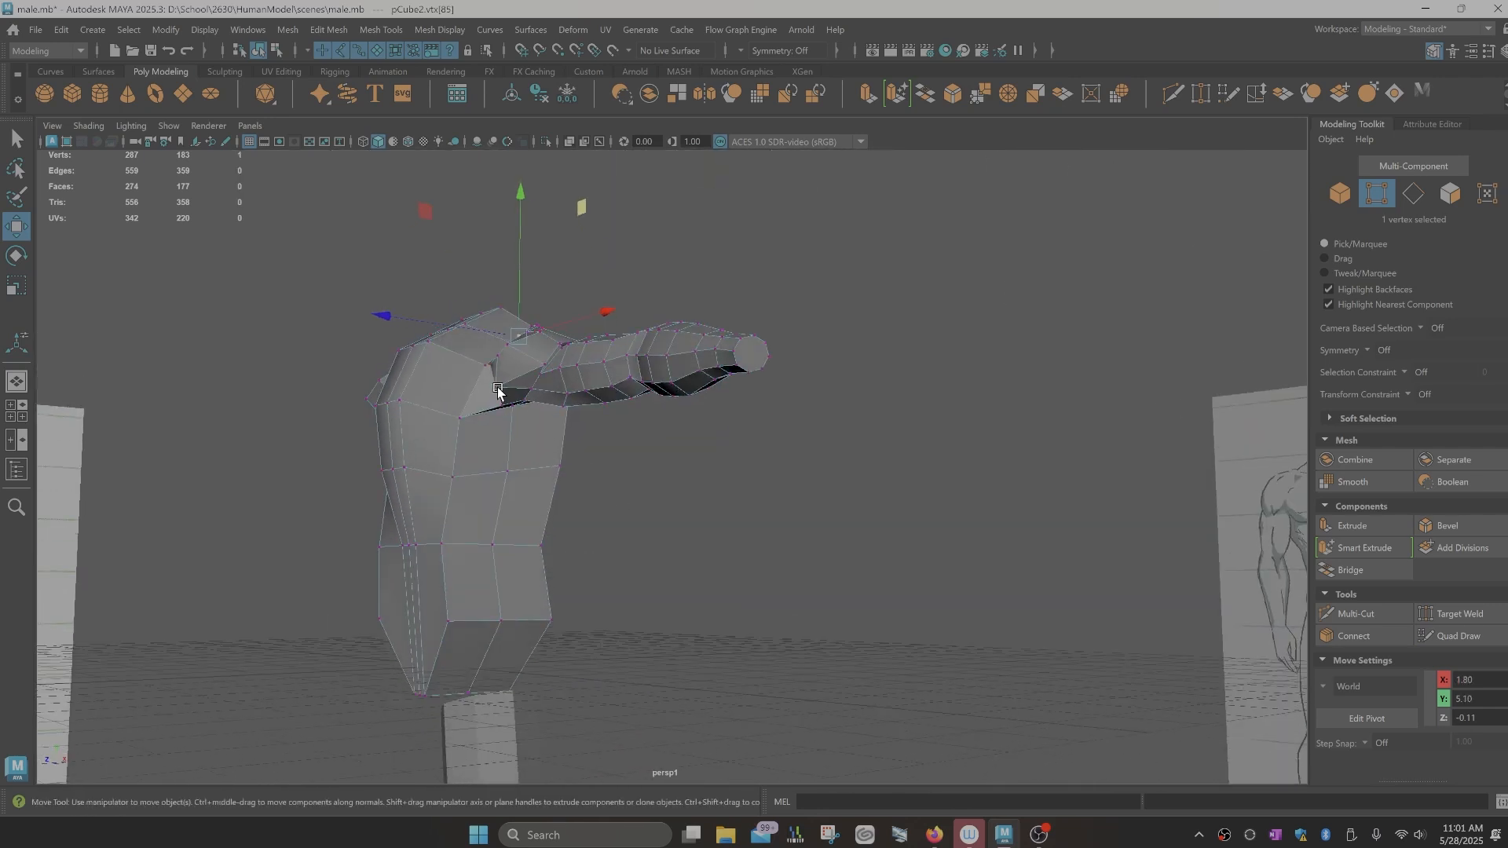
Step: Pull the vertex at the back of the arm joint toward the torso along X, to about X 2.14
{"action": "left_click", "coordinate": [496, 386]}
{"action": "left_click_drag", "start_coordinate": [363, 370], "coordinate": [504, 431]}
{"action": "key", "text": "q"}
{"action": "left_click", "coordinate": [625, 328]}
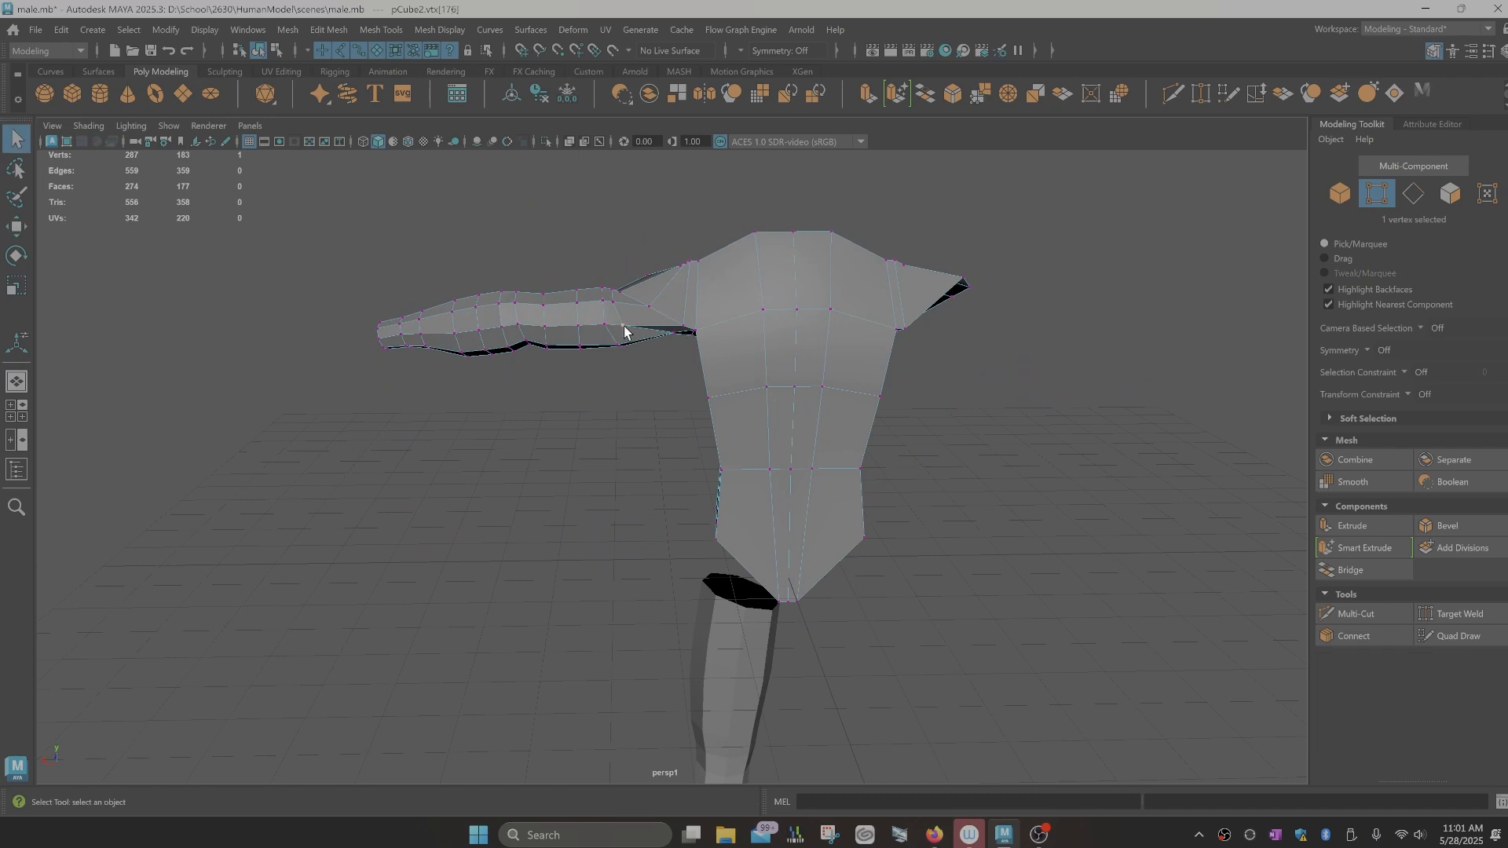
{"action": "key", "text": "w"}
{"action": "left_click_drag", "start_coordinate": [542, 324], "coordinate": [580, 308]}
Step: Move the neighbouring vertex on the back of the arm joint inward along X
{"action": "left_click_drag", "start_coordinate": [668, 345], "coordinate": [695, 416], "text": "alt"}
{"action": "scroll", "coordinate": [690, 421], "scroll_direction": "up", "scroll_amount": 4}
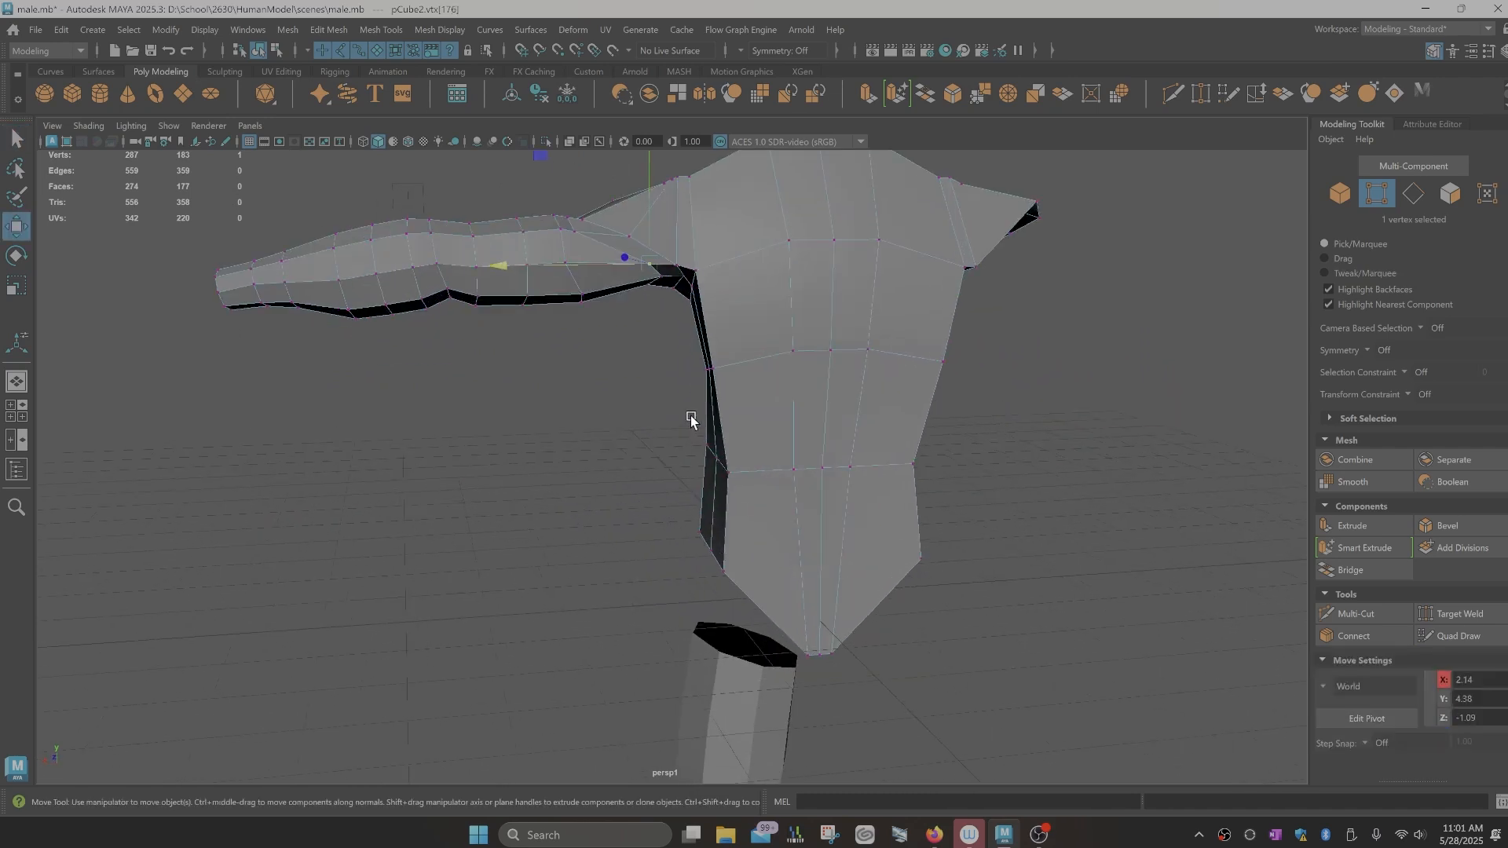
{"action": "middle_click_drag", "start_coordinate": [691, 421], "coordinate": [685, 565], "text": "alt"}
{"action": "scroll", "coordinate": [613, 471], "scroll_direction": "up", "scroll_amount": 3}
{"action": "left_click", "coordinate": [537, 433]}
{"action": "left_click_drag", "start_coordinate": [422, 335], "coordinate": [484, 344]}
{"action": "left_click_drag", "start_coordinate": [487, 346], "coordinate": [590, 442], "text": "alt"}
Step: Reshape the upper back of the shoulder by moving its vertex to about X 2.62, Y 4.87 and adjusting its depth
{"action": "left_click", "coordinate": [622, 473]}
{"action": "left_click_drag", "start_coordinate": [642, 509], "coordinate": [635, 499]}
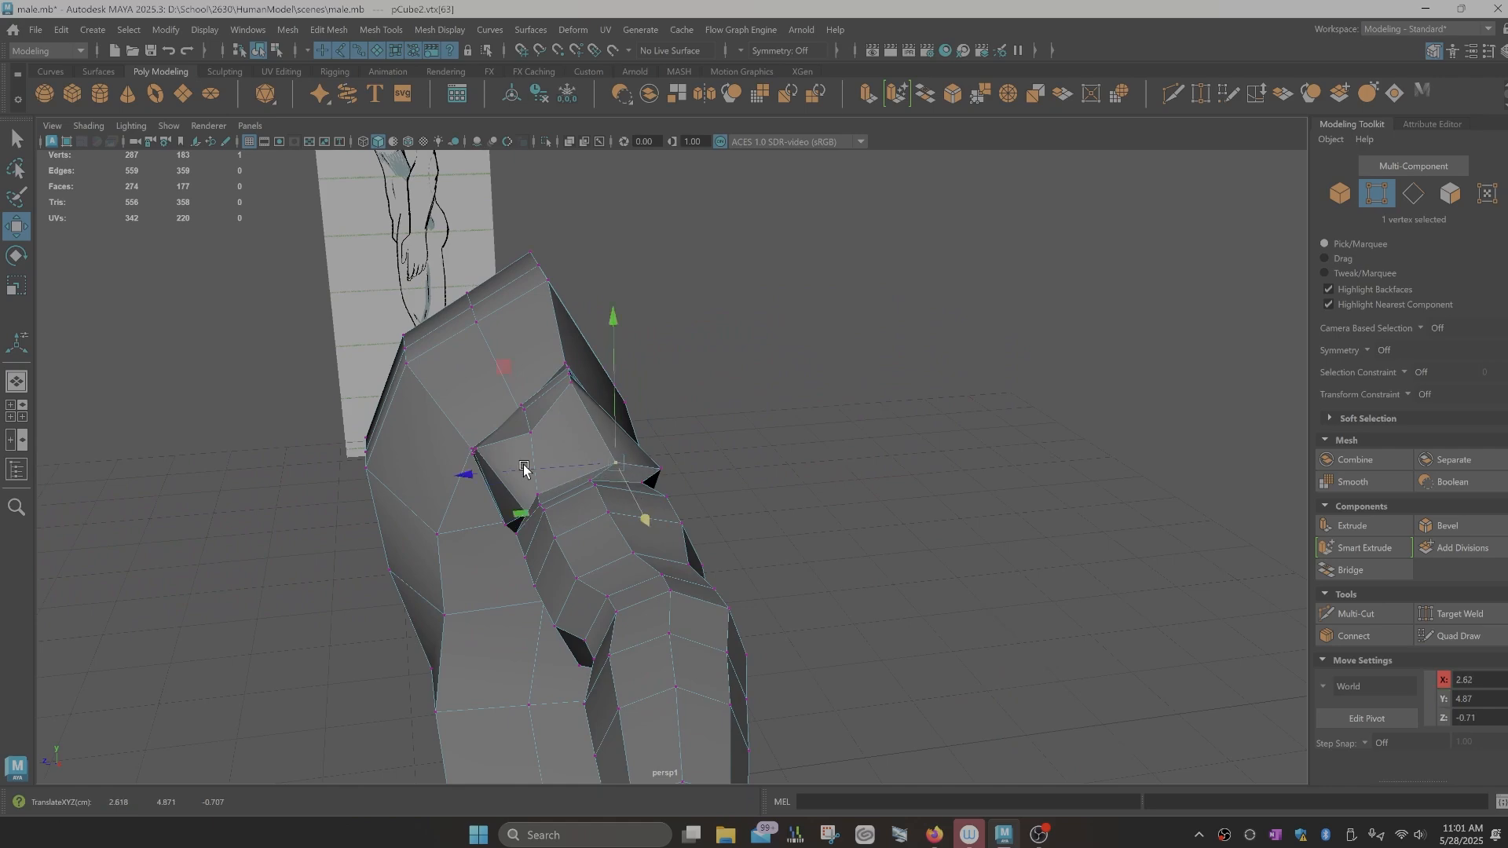
{"action": "left_click_drag", "start_coordinate": [525, 469], "coordinate": [495, 474]}
{"action": "left_click", "coordinate": [661, 471]}
{"action": "left_click_drag", "start_coordinate": [597, 478], "coordinate": [700, 529]}
Step: Preview the mesh smoothed, move the arm's 72 outer vertices inward to about X 5.05, and restore the unsmoothed display
{"action": "key", "text": "3"}
{"action": "left_click", "coordinate": [691, 506]}
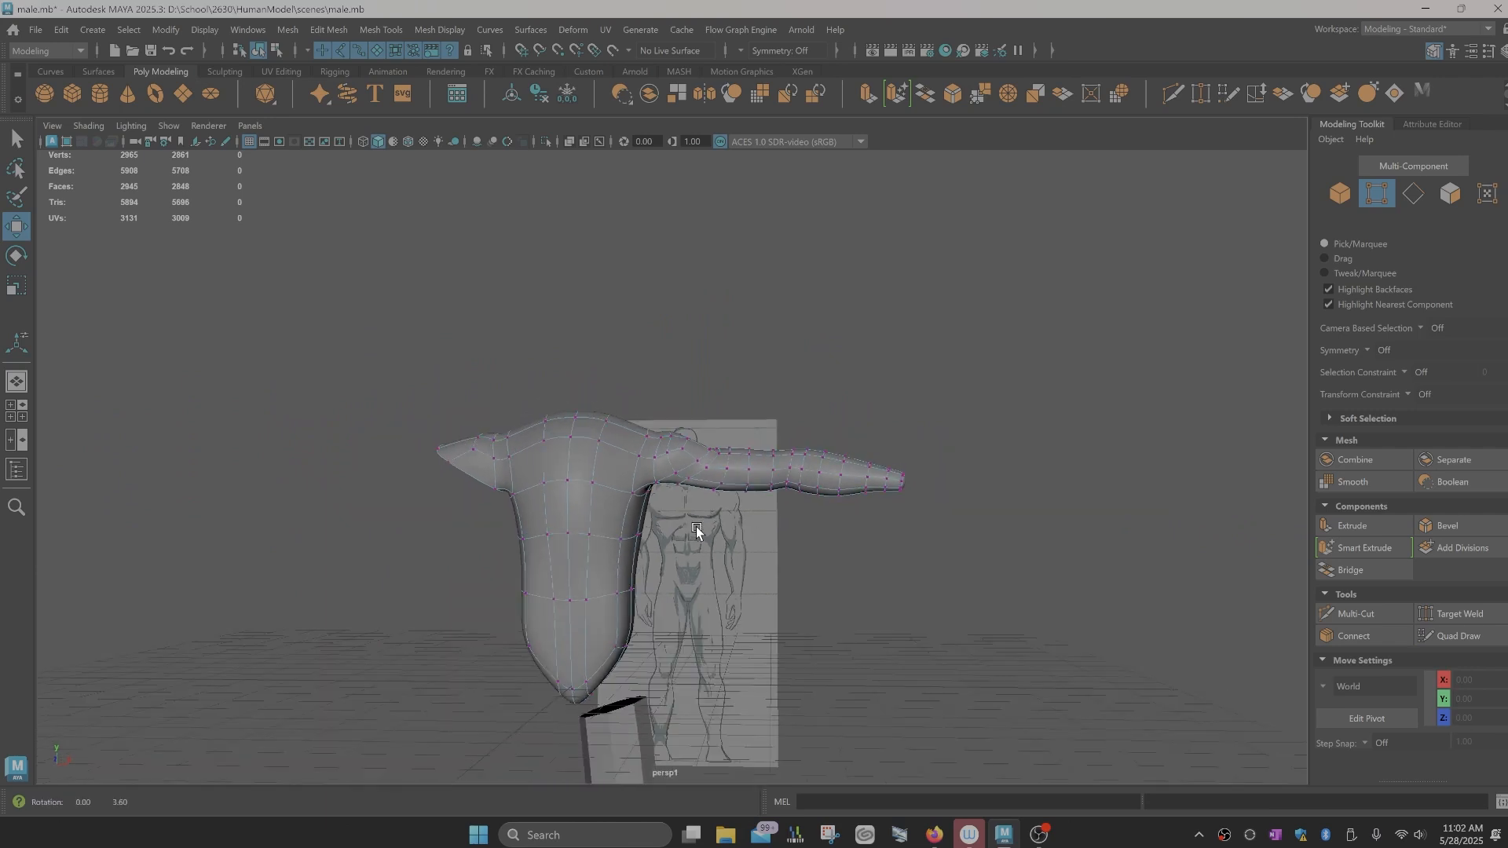
{"action": "left_click_drag", "start_coordinate": [919, 528], "coordinate": [739, 416]}
{"action": "left_click_drag", "start_coordinate": [978, 473], "coordinate": [973, 475]}
{"action": "key", "text": "1"}
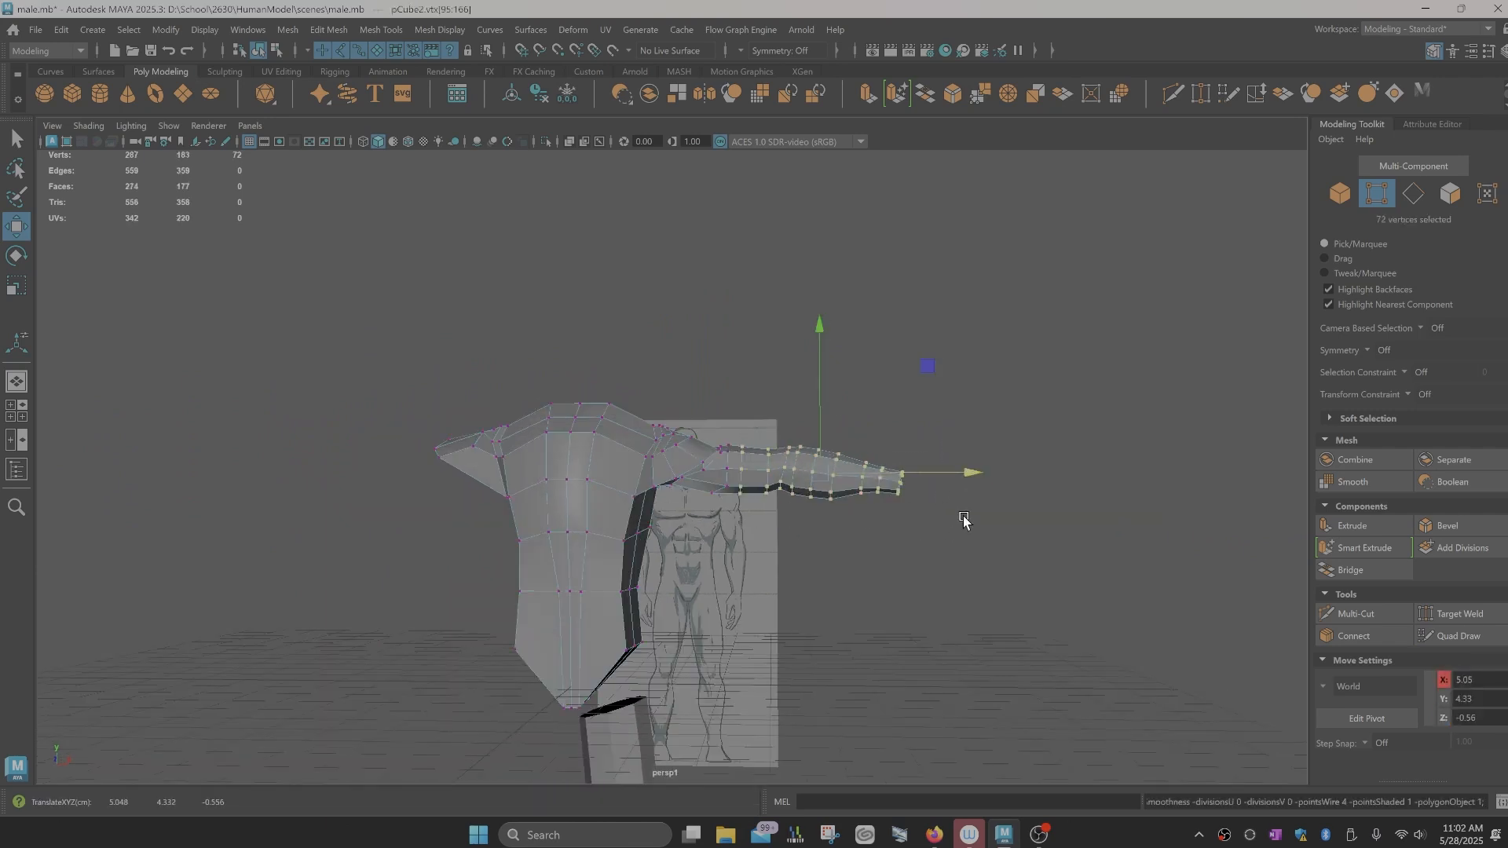
Step: Select the 111 arm and shoulder vertices and rotate them slightly around Z in the front view to level the arm
{"action": "left_click_drag", "start_coordinate": [972, 548], "coordinate": [762, 415]}
{"action": "left_click_drag", "start_coordinate": [982, 473], "coordinate": [692, 388], "text": "alt"}
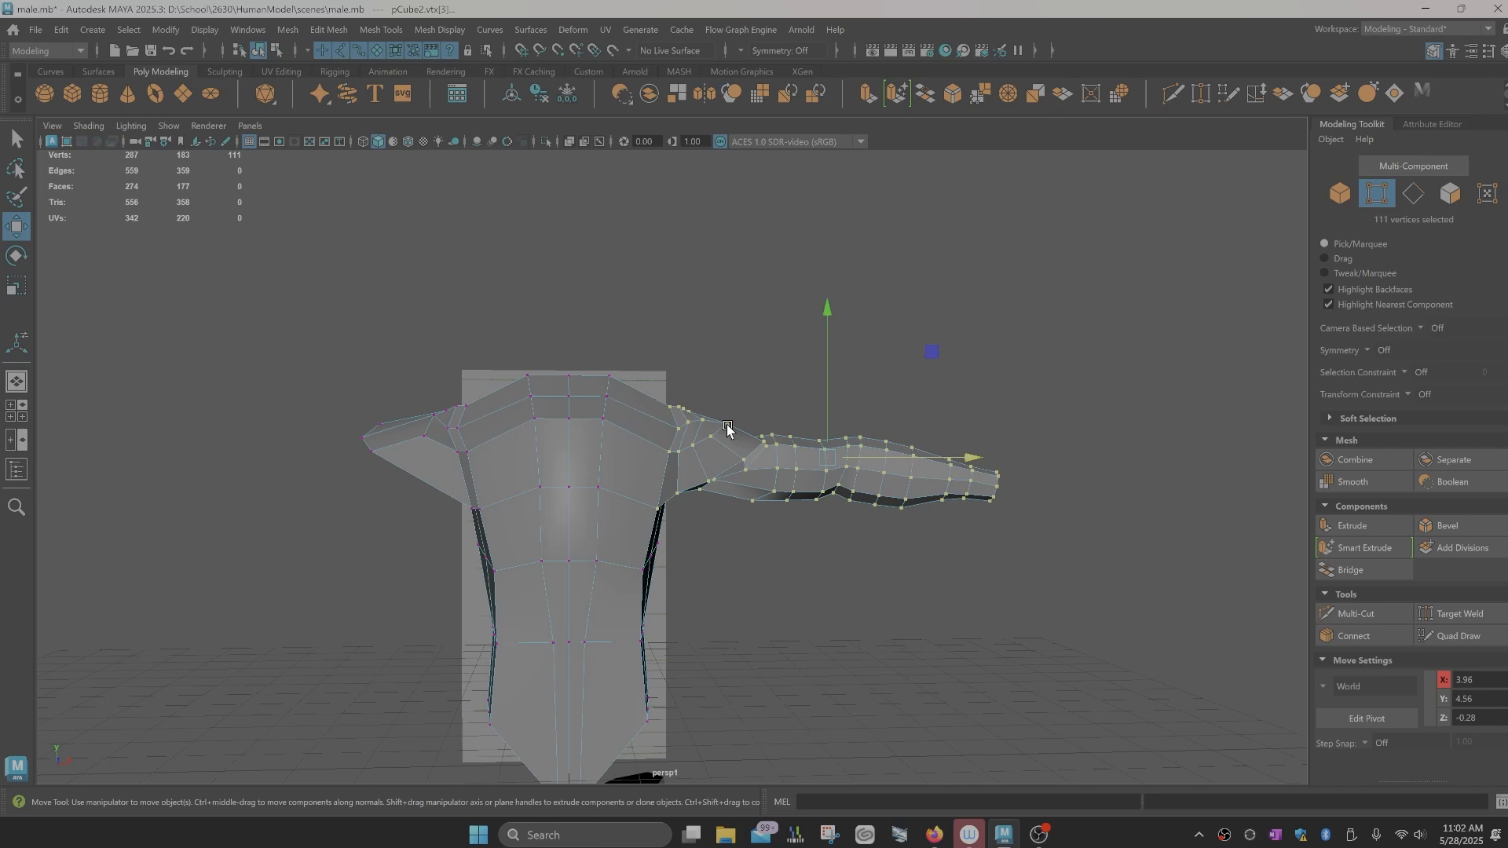
{"action": "mouse_move", "coordinate": [828, 518]}
{"action": "left_mouse_down", "text": "alt"}
{"action": "mouse_move", "coordinate": [808, 534]}
{"action": "mouse_move", "coordinate": [811, 498]}
{"action": "left_mouse_up", "text": "alt"}
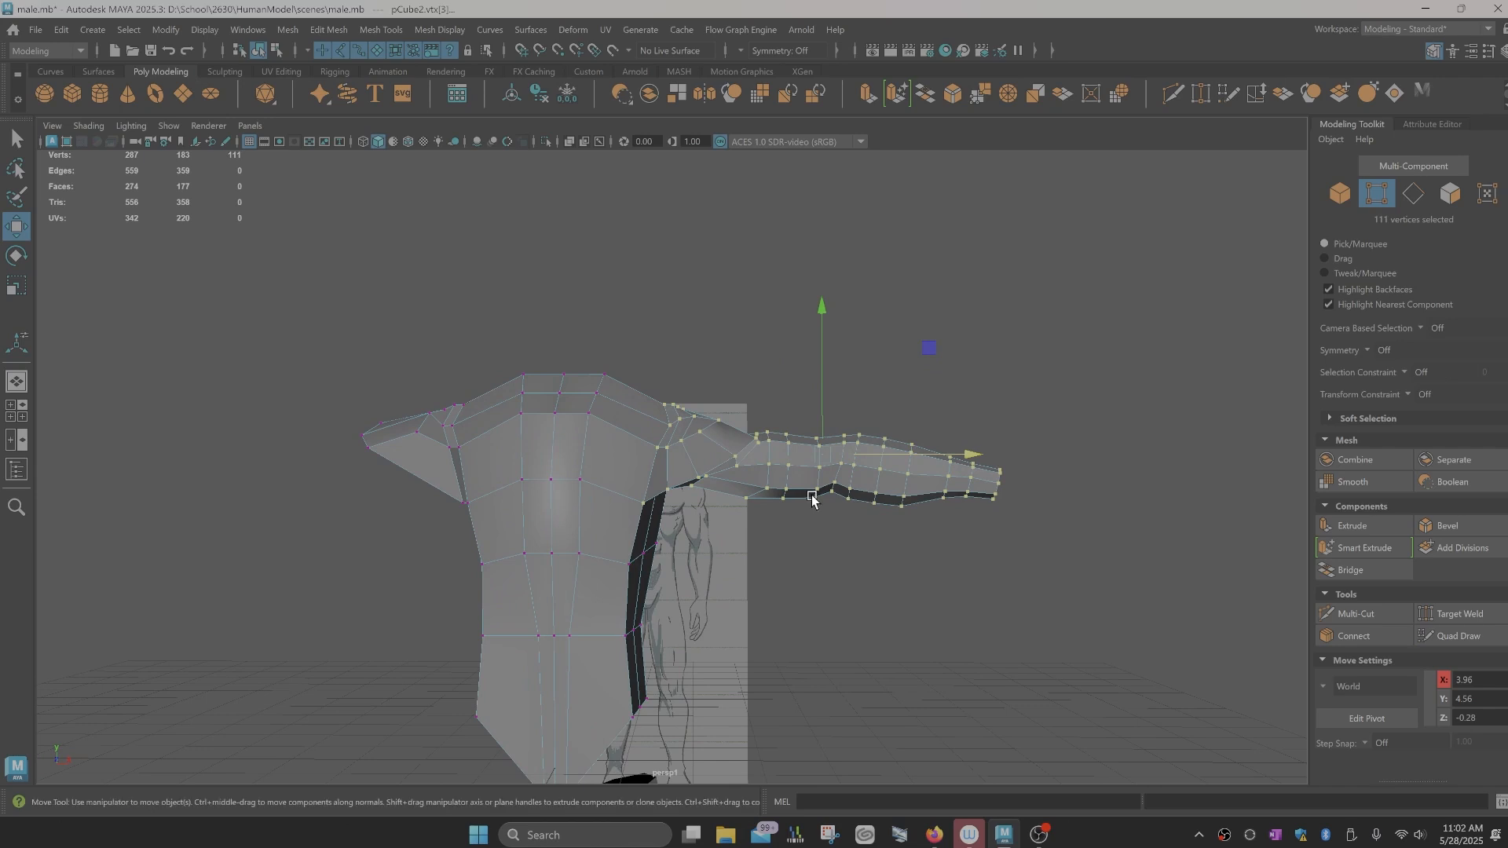
{"action": "key", "text": "space"}
{"action": "key", "text": "space"}
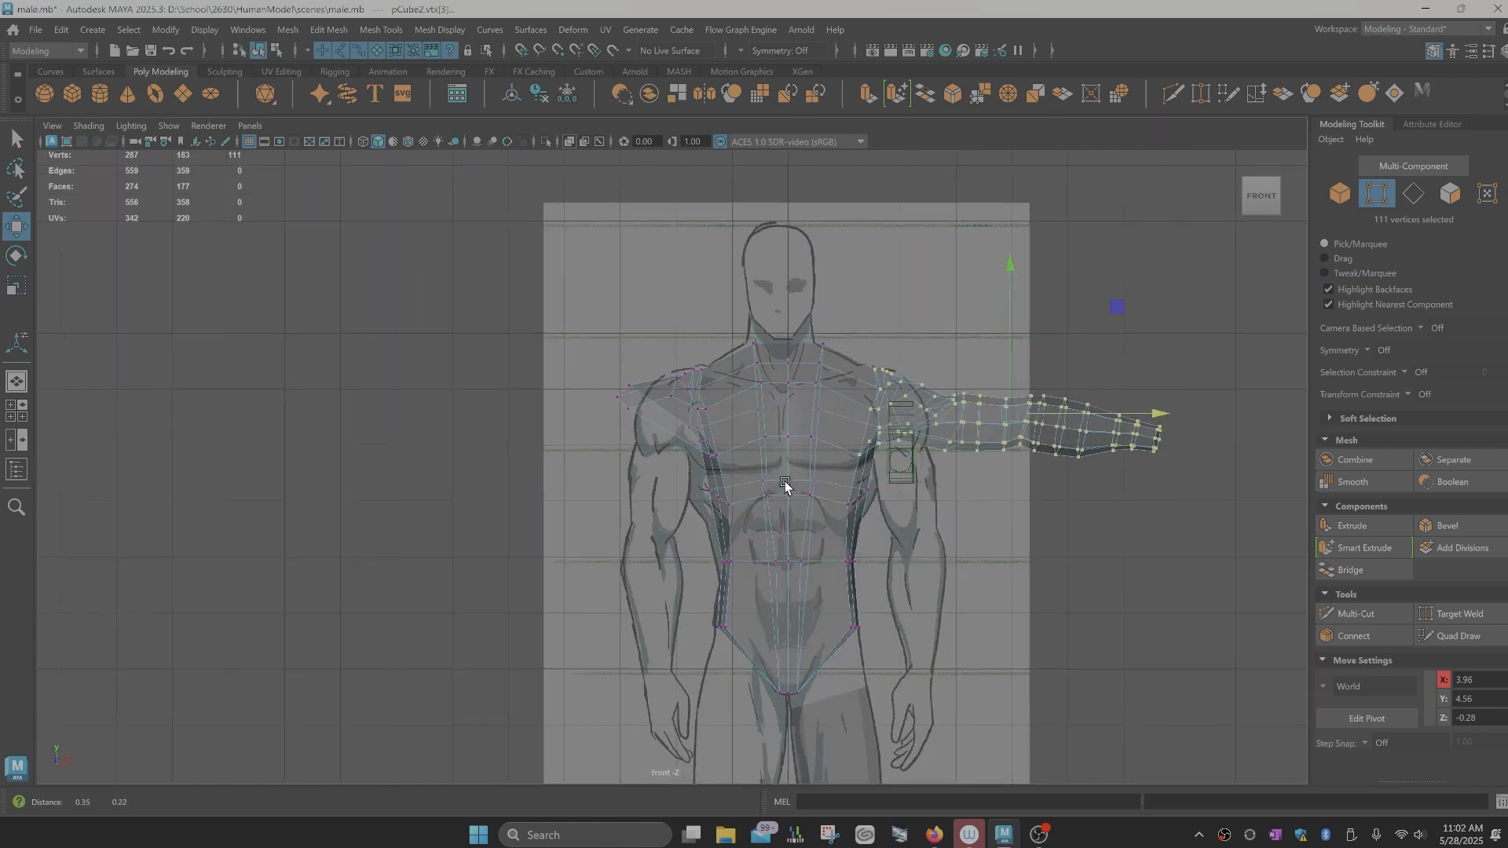
{"action": "middle_click_drag", "start_coordinate": [785, 481], "coordinate": [726, 521], "text": "alt"}
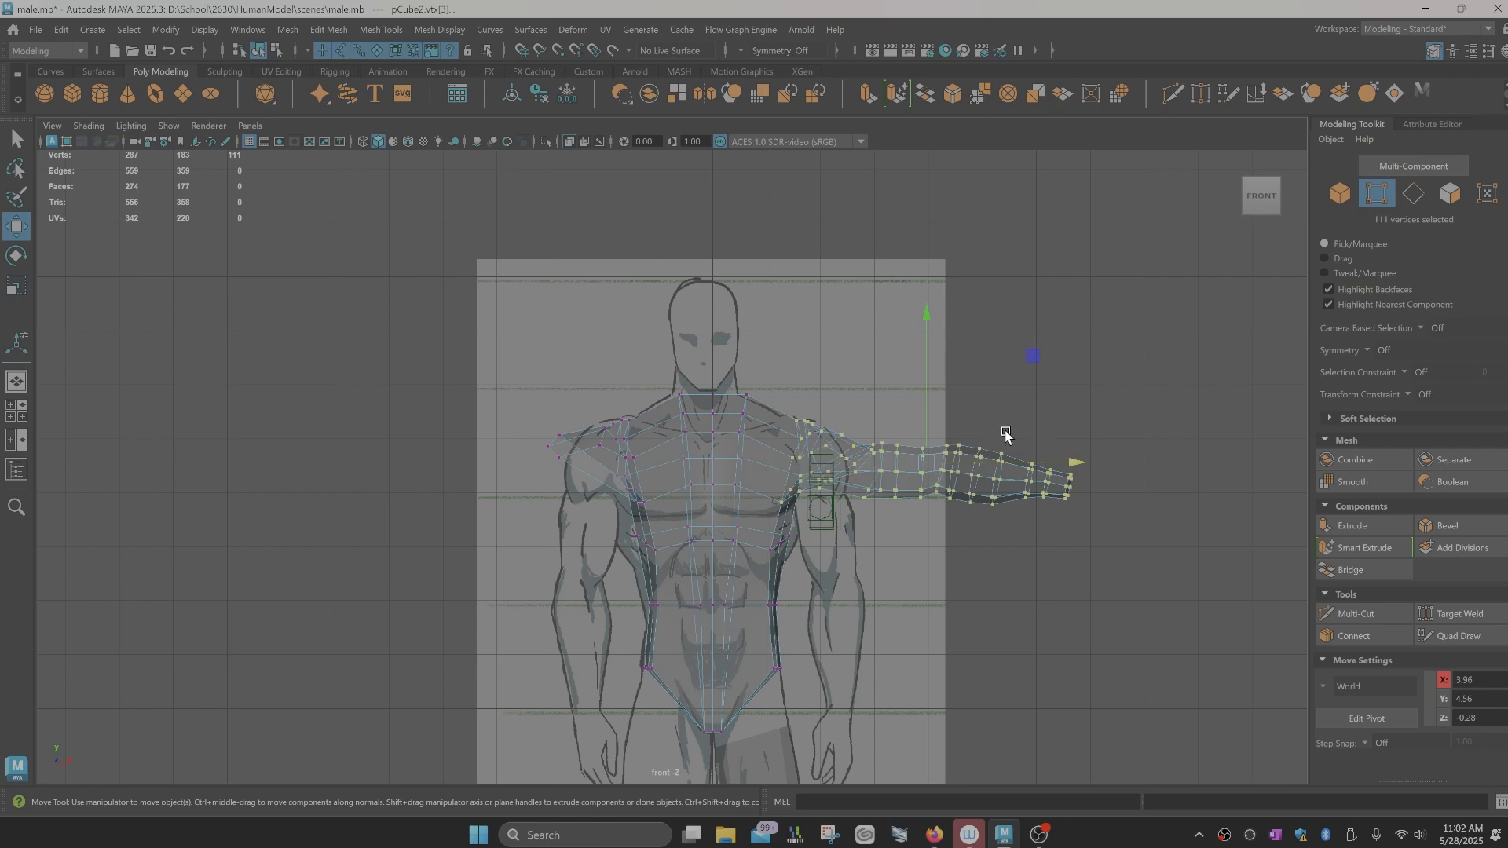
{"action": "key", "text": "e"}
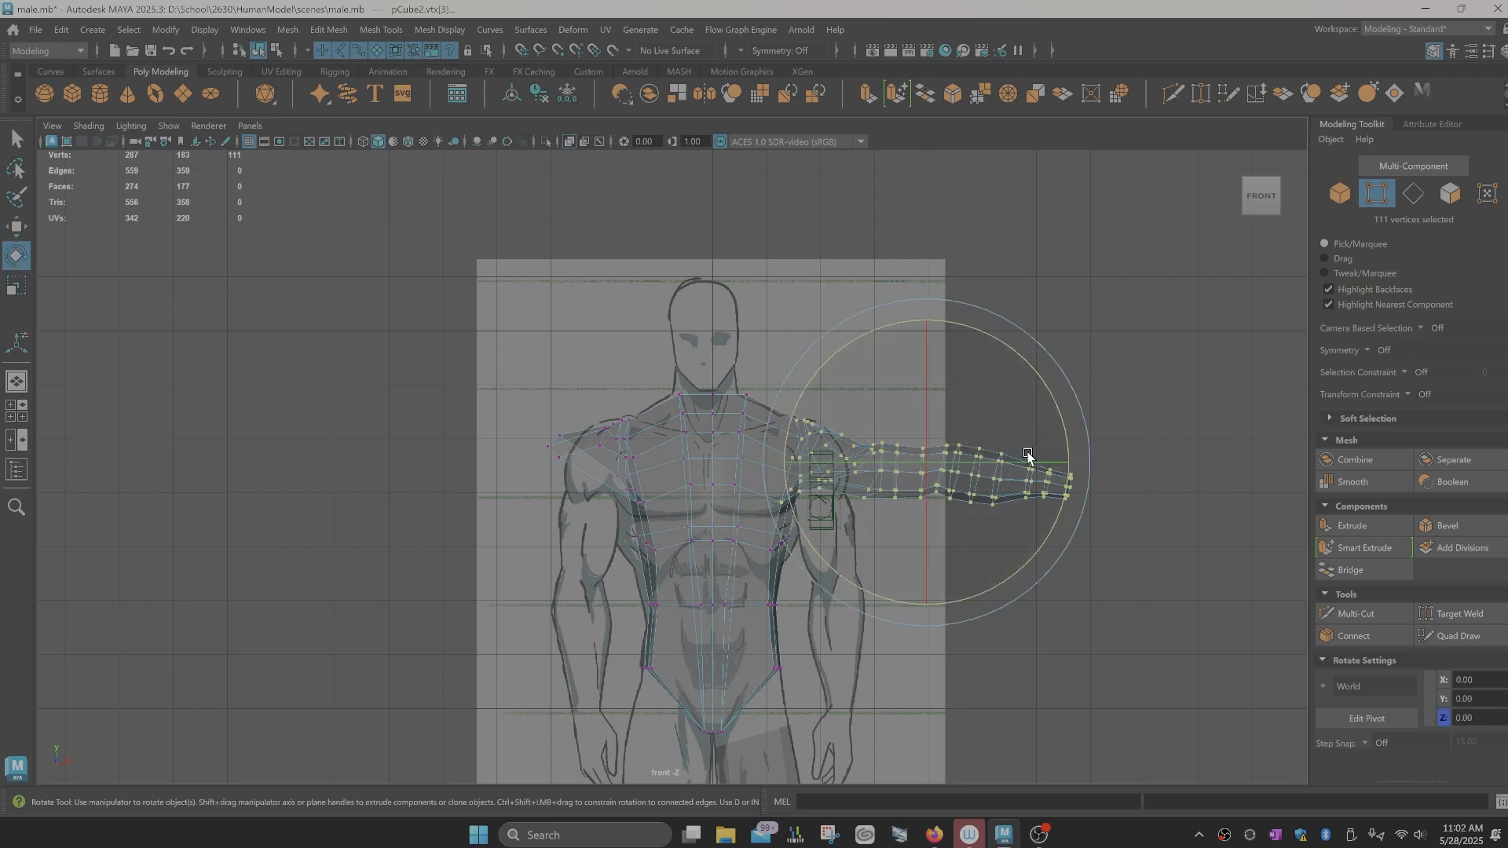
{"action": "left_click_drag", "start_coordinate": [1062, 431], "coordinate": [1057, 414]}
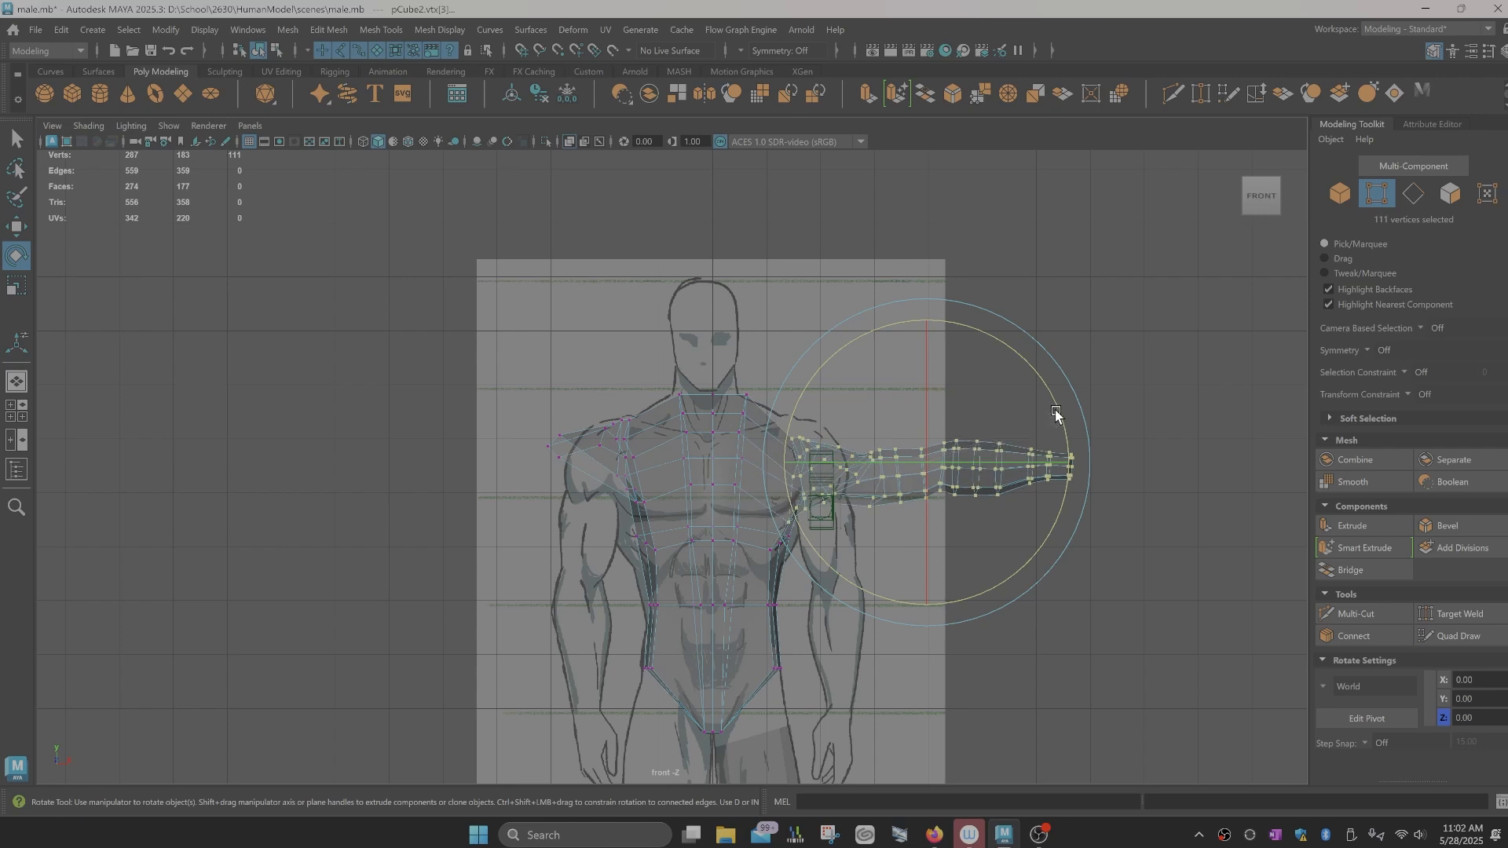
Step: Undo the arm's last rotation and move the selection's pivot to the shoulder at about X 1.34, Y 4.99
{"action": "key", "text": "ctrl+z"}
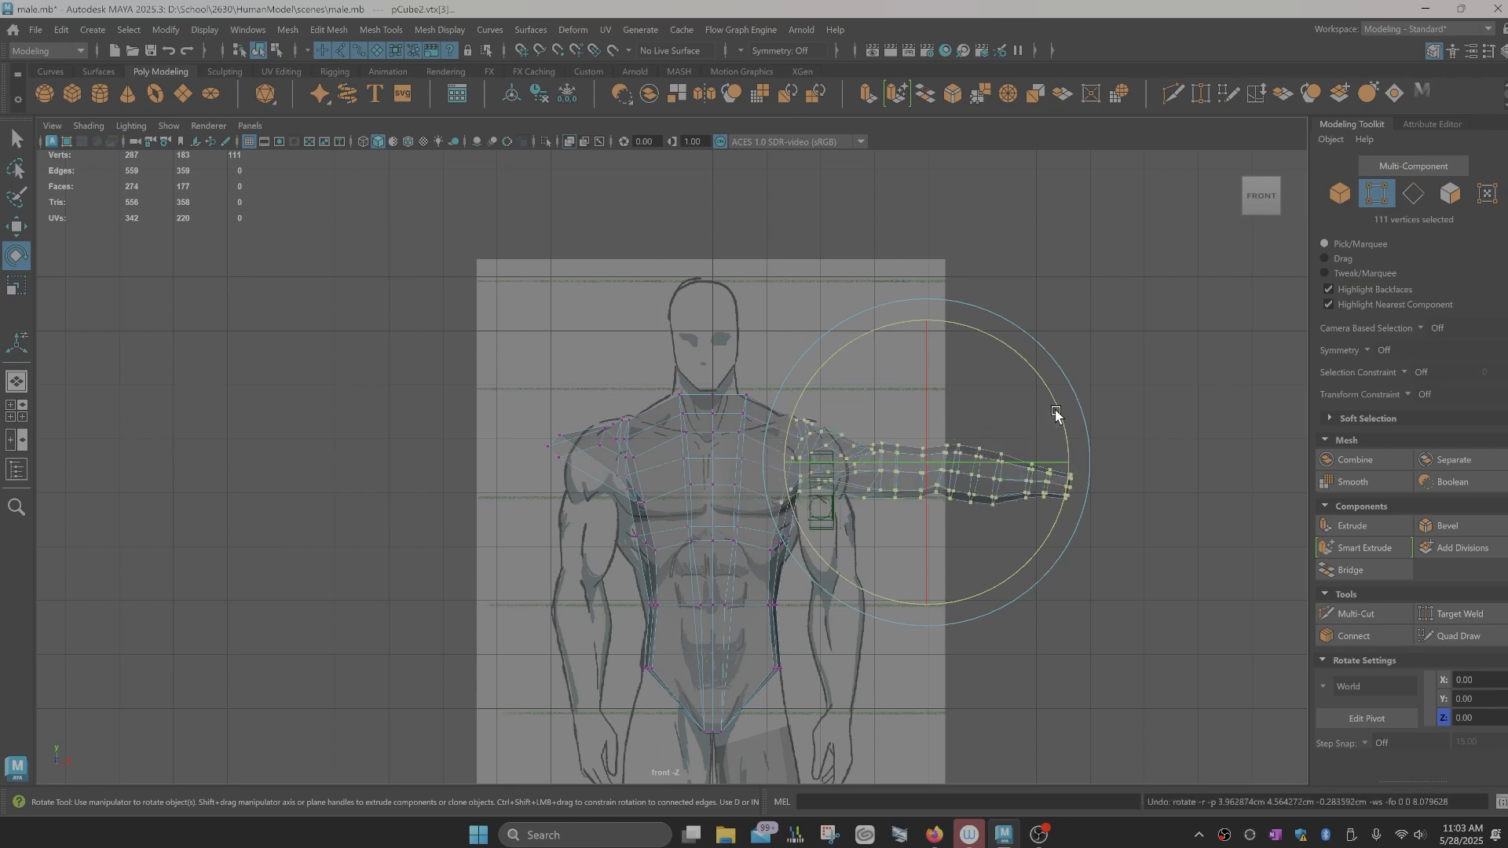
{"action": "key", "text": "d"}
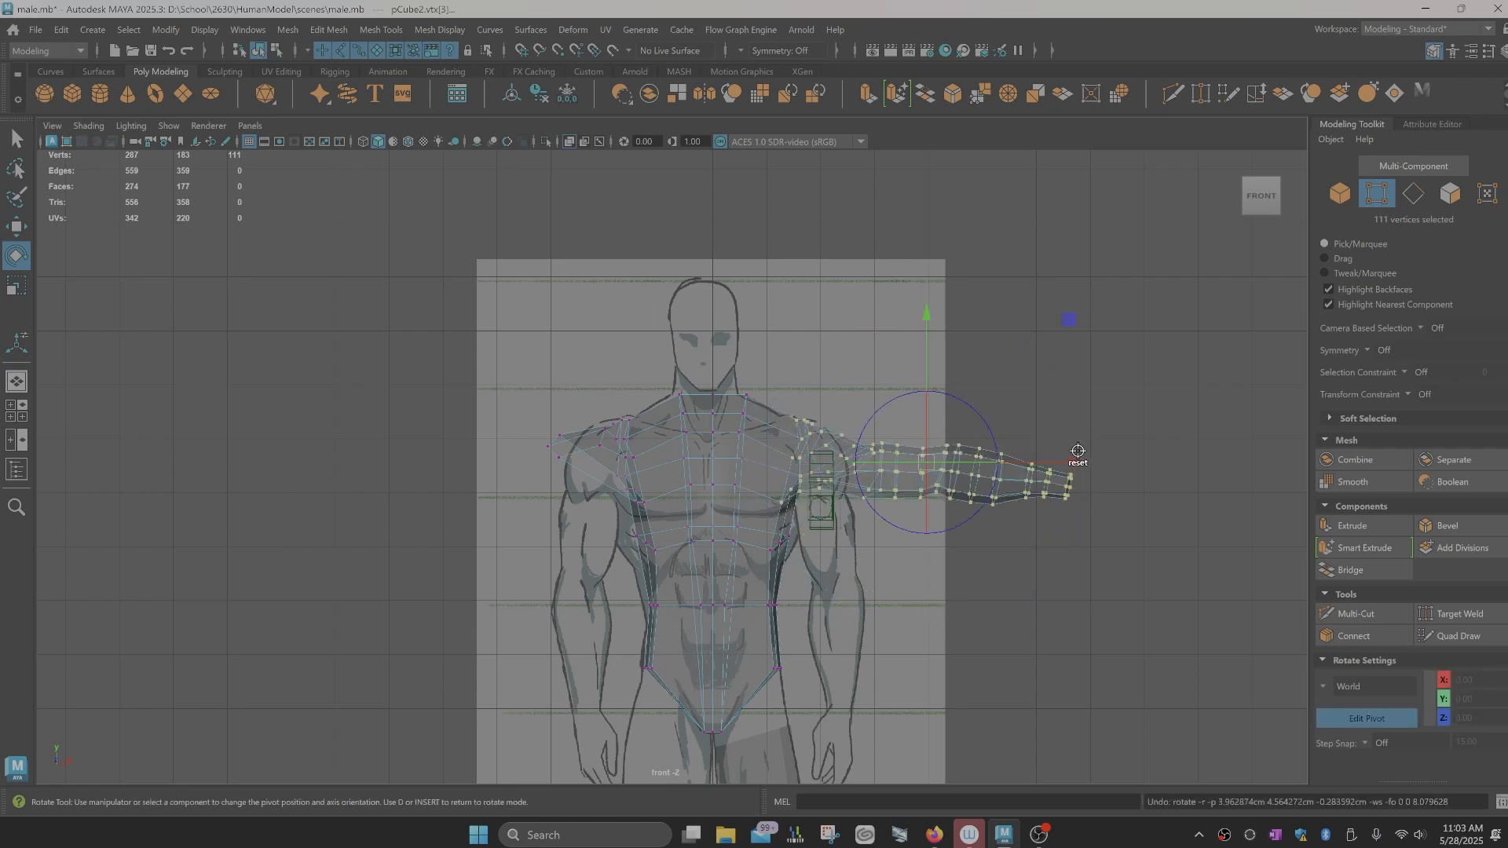
{"action": "left_click_drag", "start_coordinate": [1081, 459], "coordinate": [939, 474]}
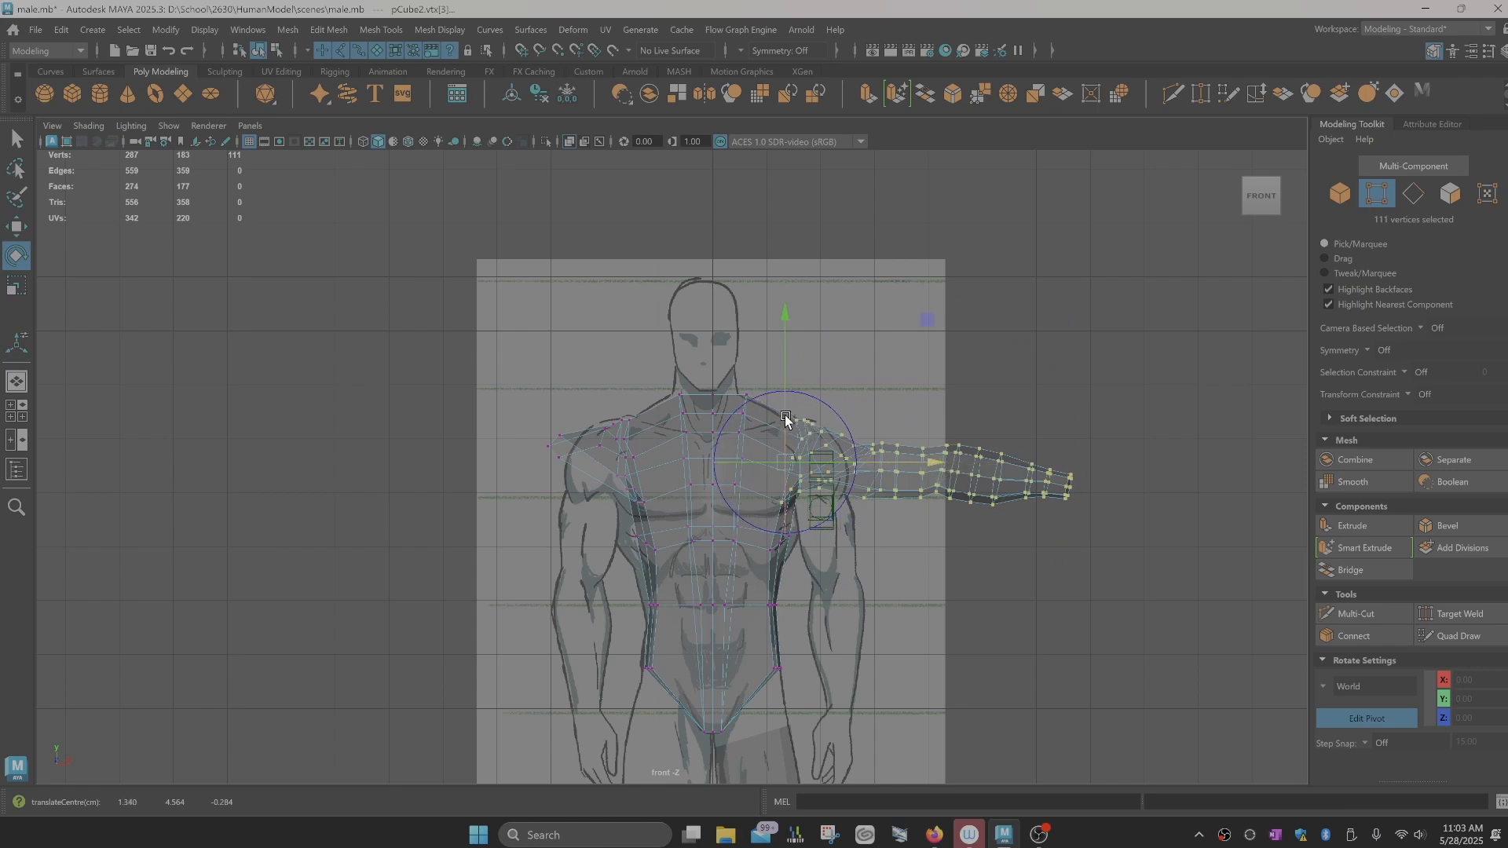
{"action": "left_click_drag", "start_coordinate": [785, 369], "coordinate": [793, 346]}
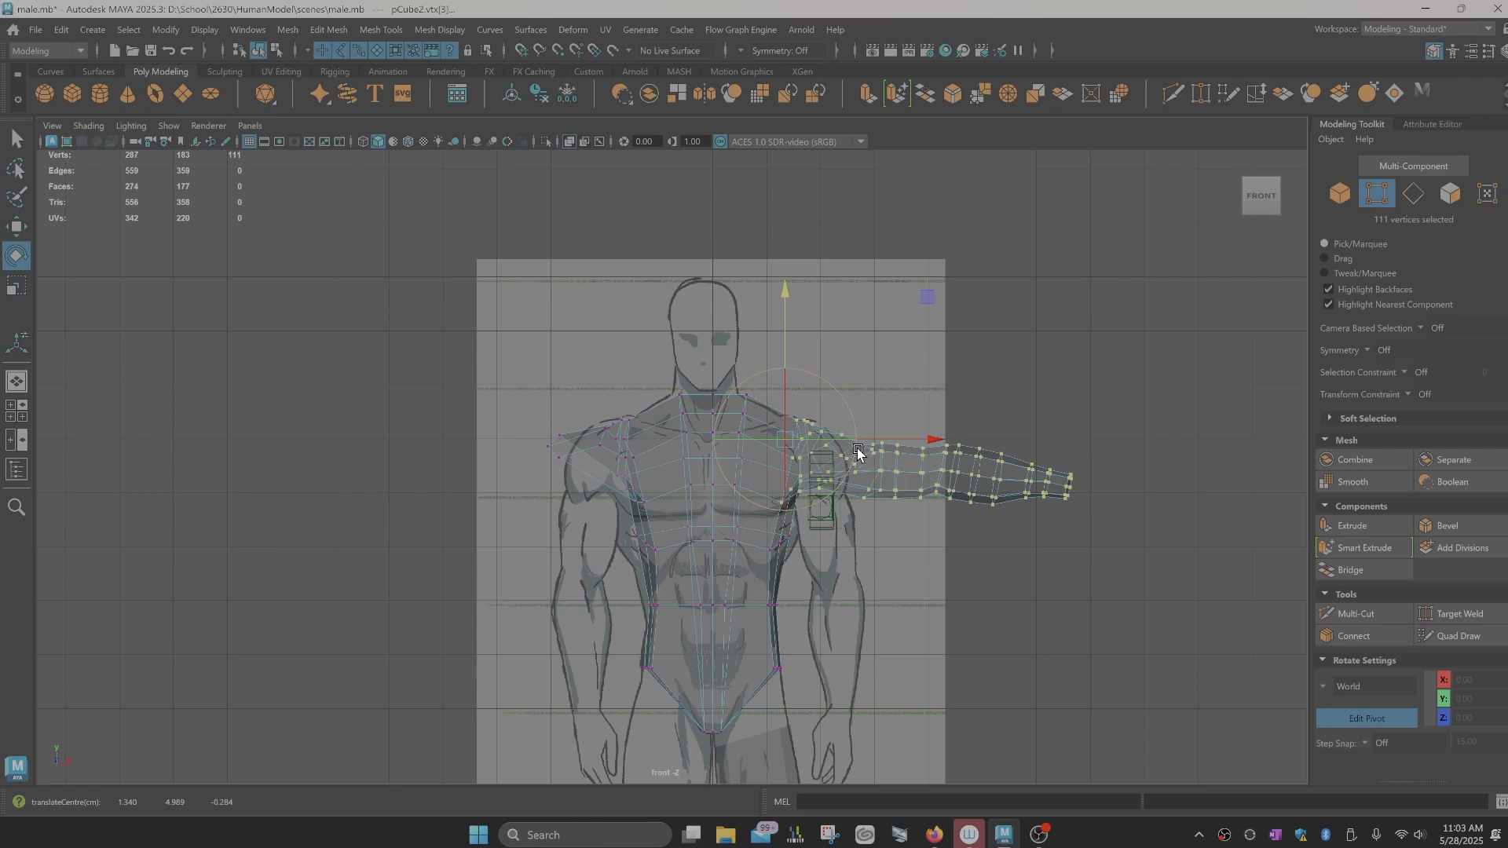
{"action": "key", "text": "Insert"}
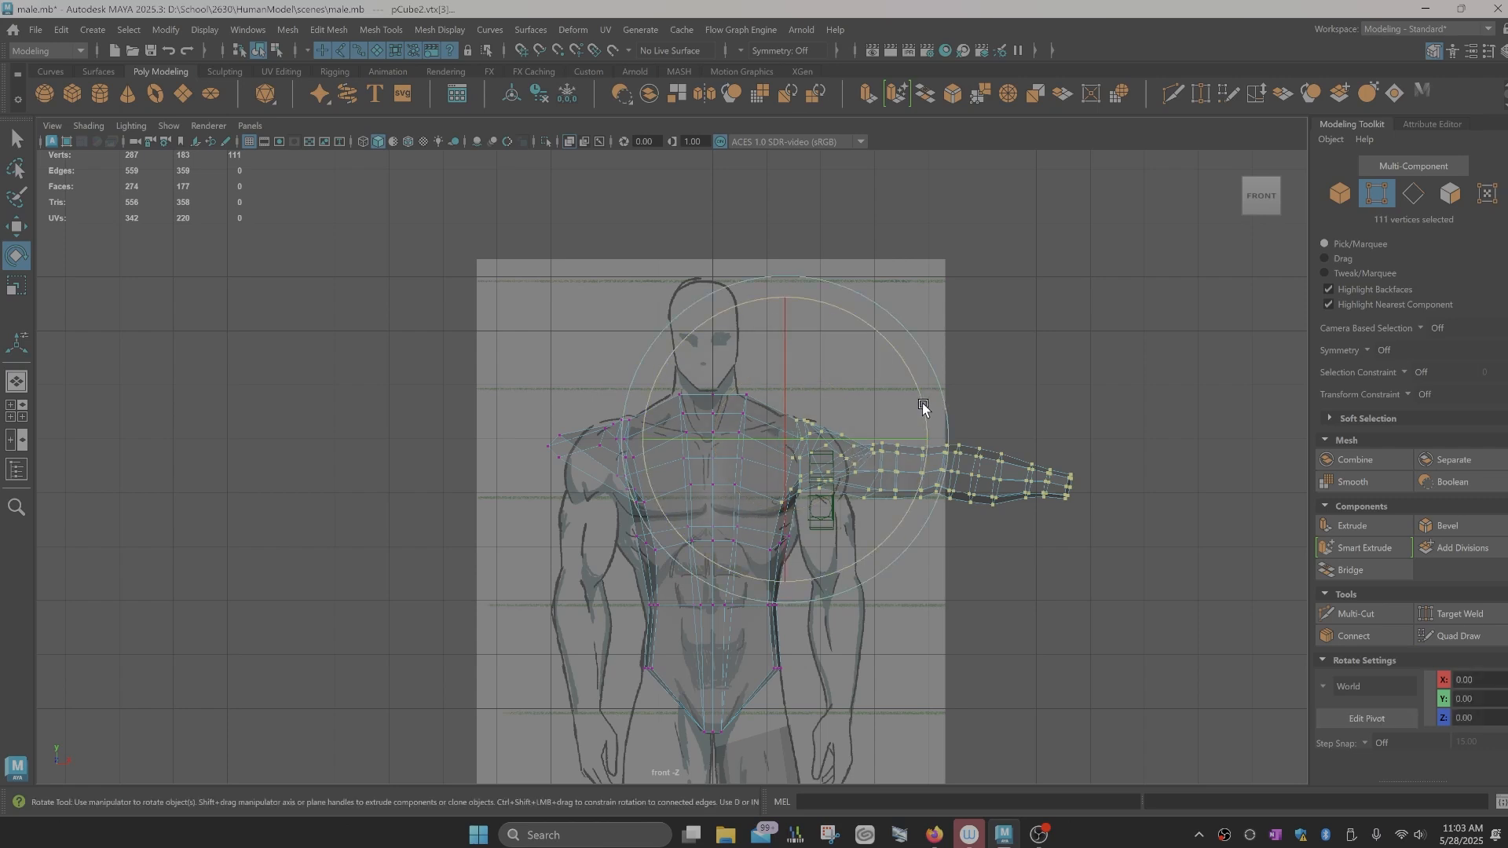
Step: Rotate the 111 arm and shoulder vertices around Z until the arm is level, and raise them to about Y 5.11
{"action": "left_click_drag", "start_coordinate": [922, 407], "coordinate": [920, 382]}
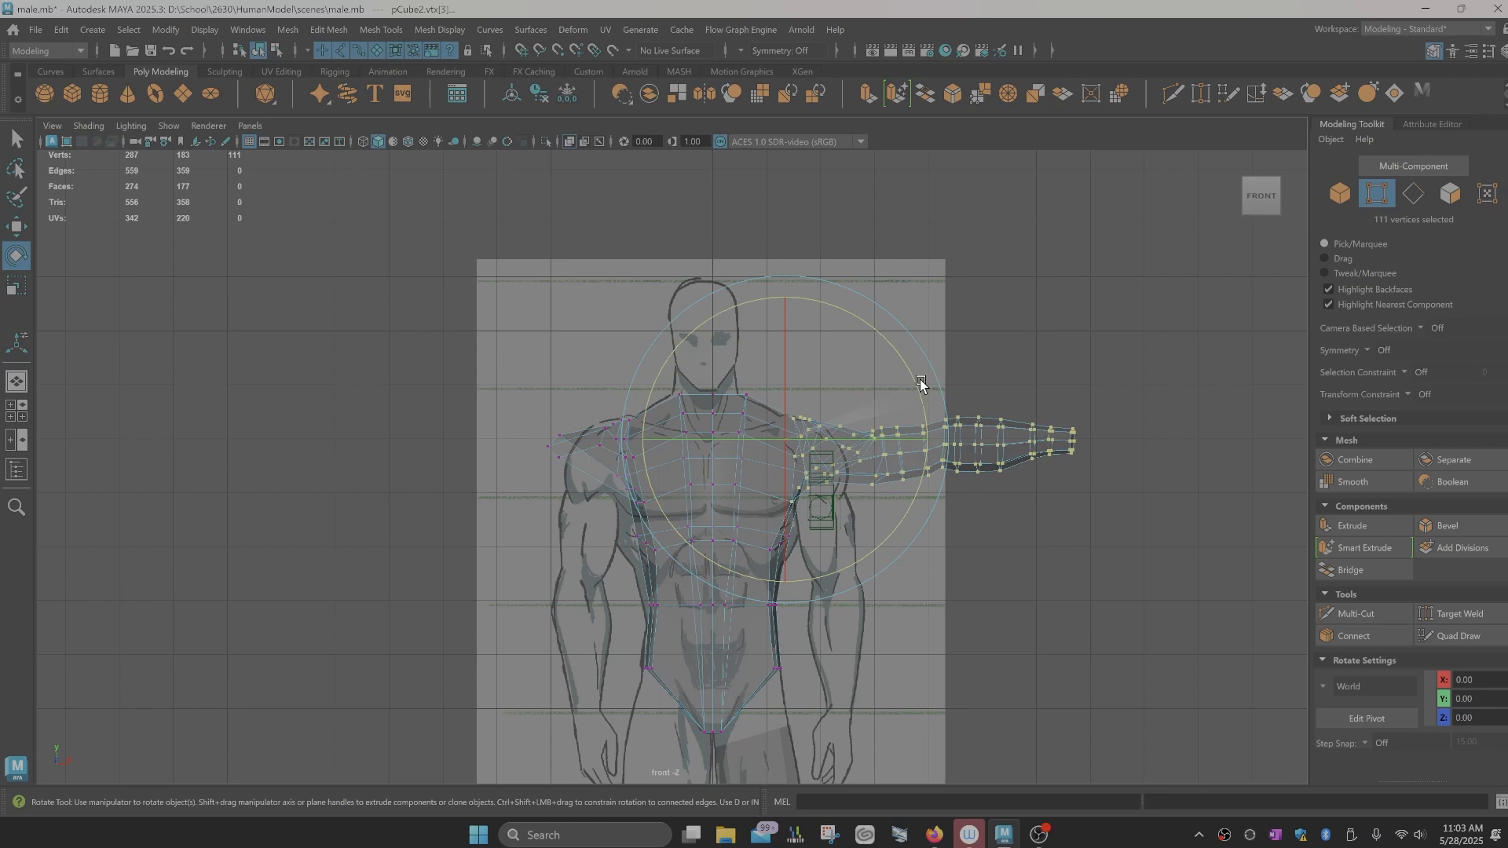
{"action": "left_click_drag", "start_coordinate": [915, 377], "coordinate": [916, 382]}
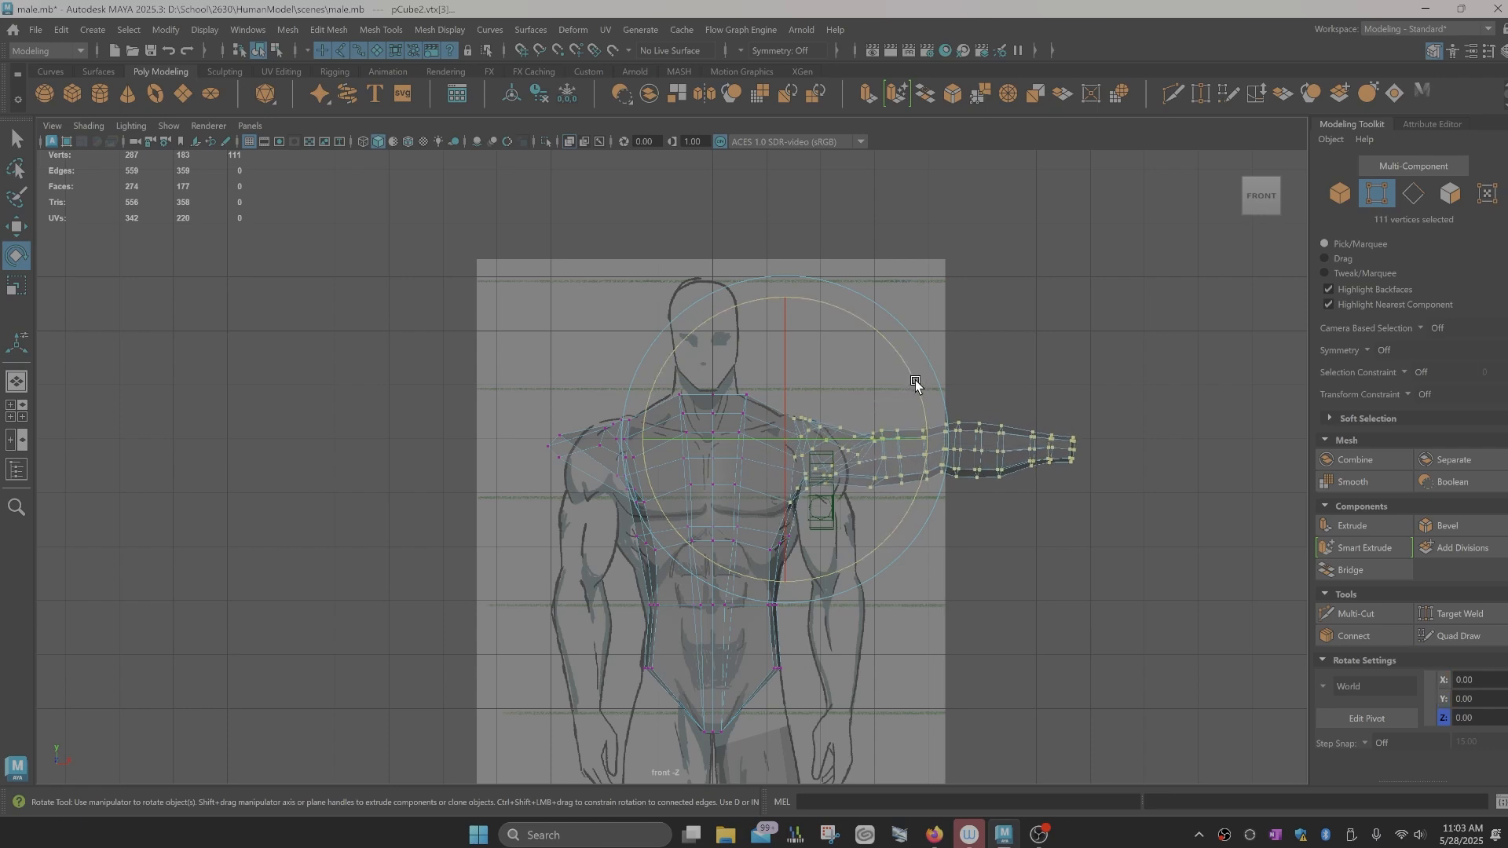
{"action": "key", "text": "w"}
{"action": "left_click_drag", "start_coordinate": [788, 408], "coordinate": [791, 401]}
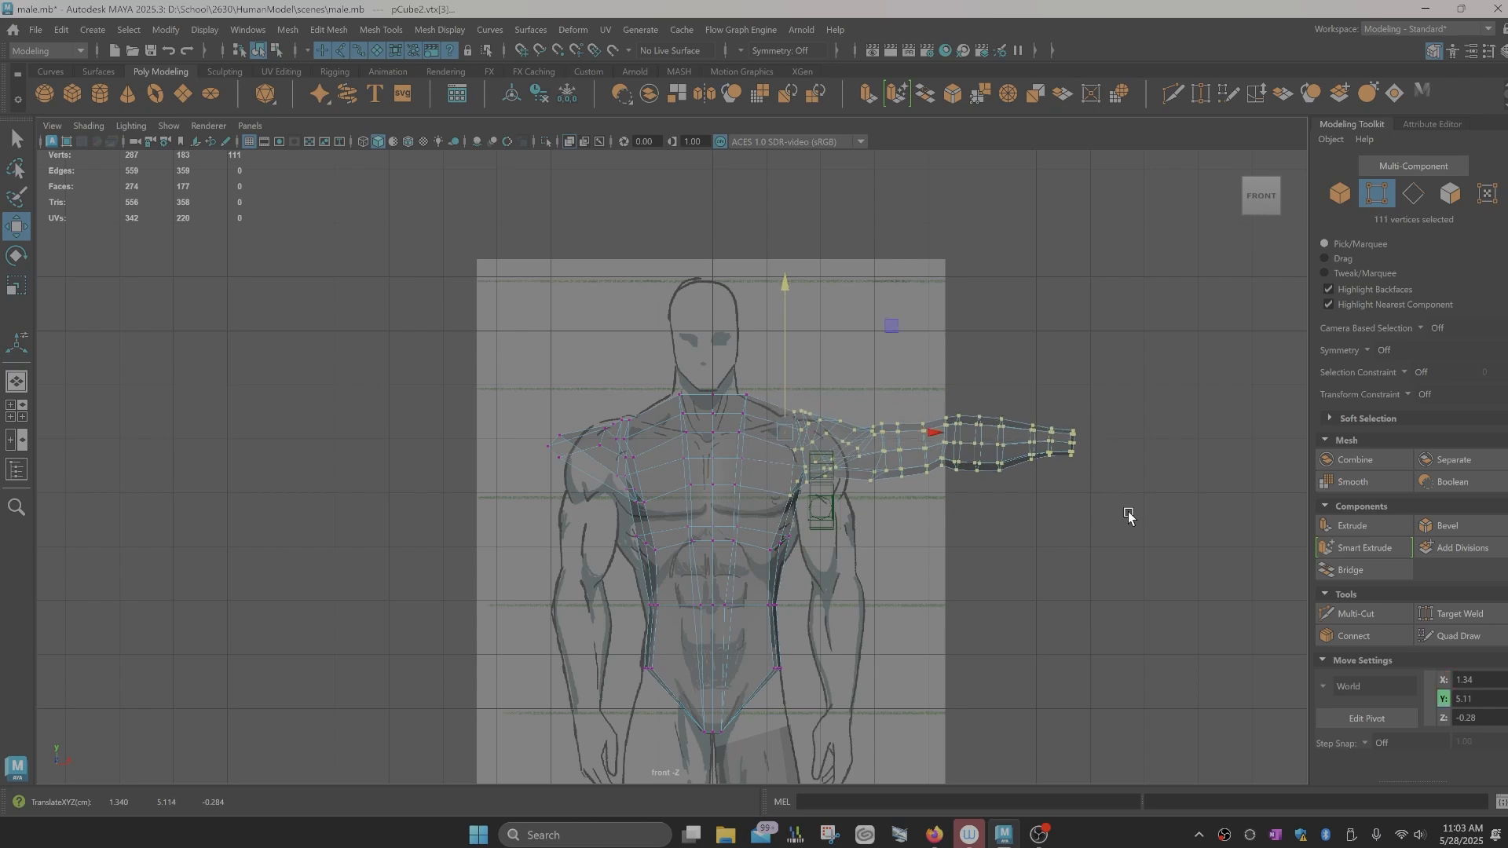
Step: Move the 56 forearm vertices down to about X 5.43, Y 4.81, and reselect the body mesh as an object
{"action": "left_click_drag", "start_coordinate": [1129, 515], "coordinate": [946, 393]}
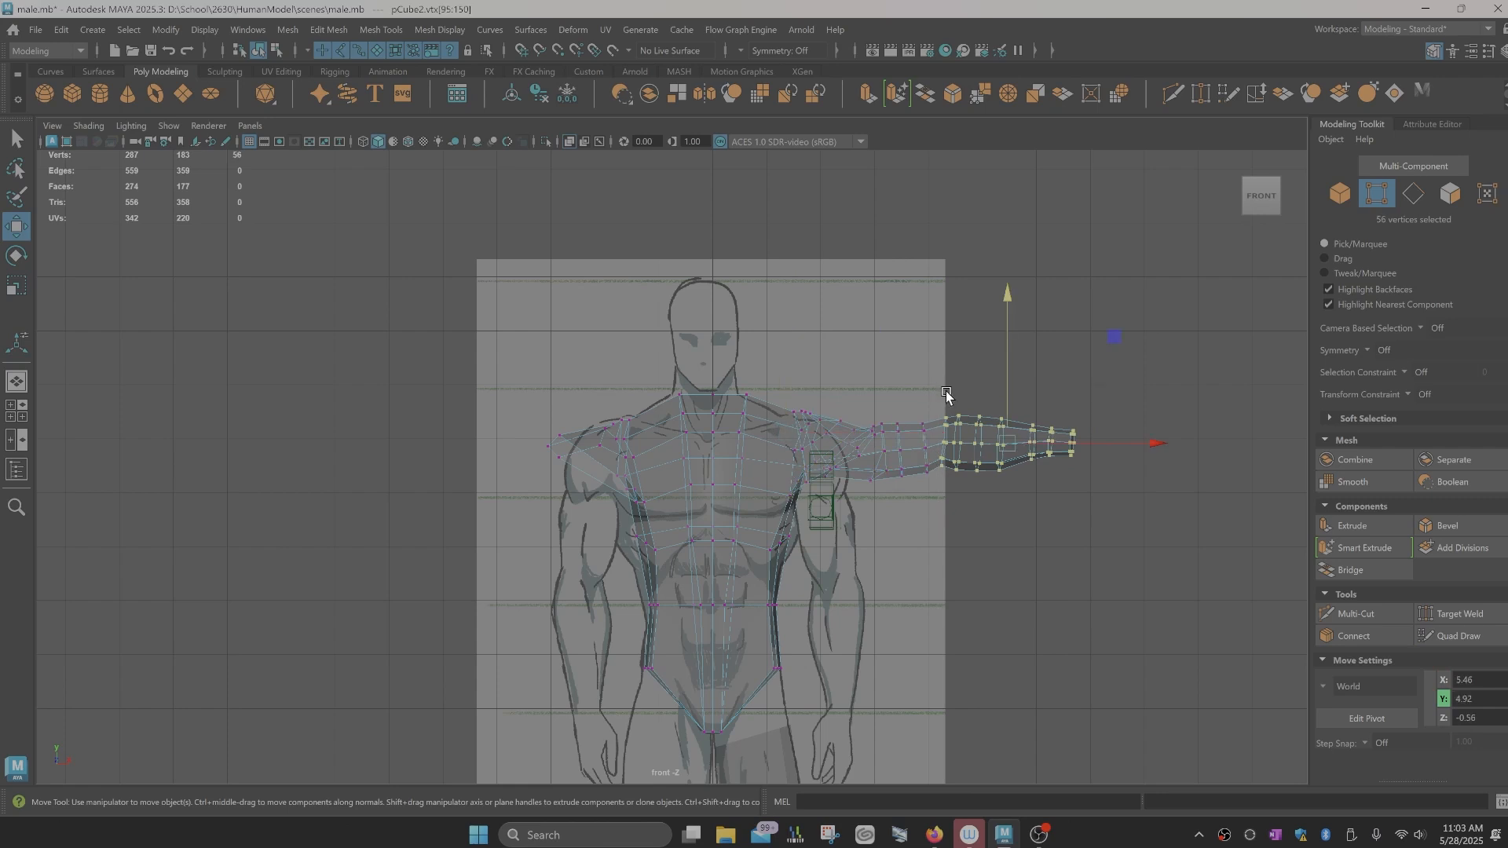
{"action": "left_click_drag", "start_coordinate": [1007, 440], "coordinate": [1004, 452]}
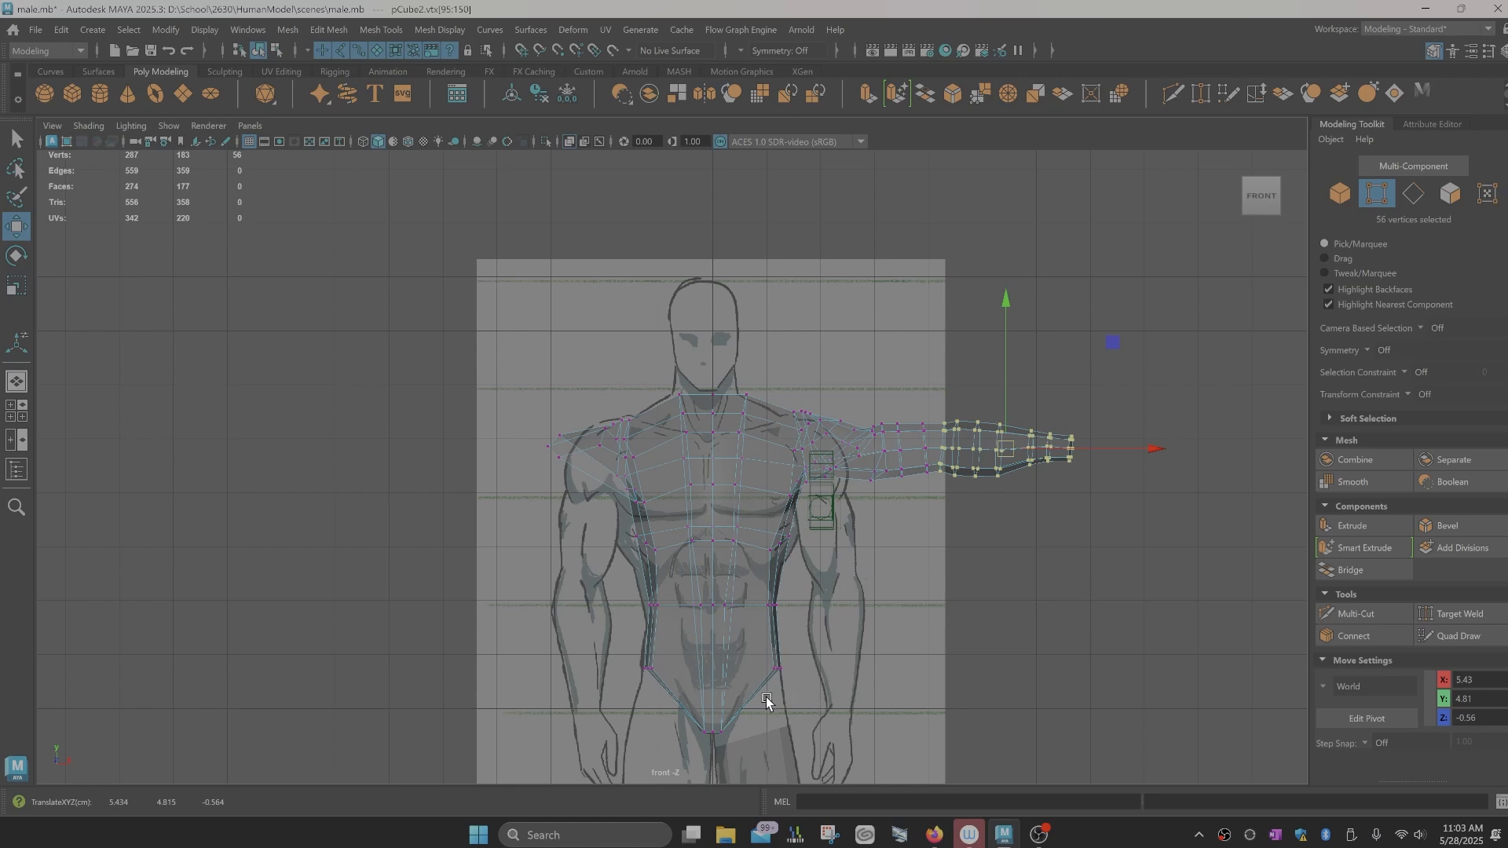
{"action": "left_click", "coordinate": [870, 522]}
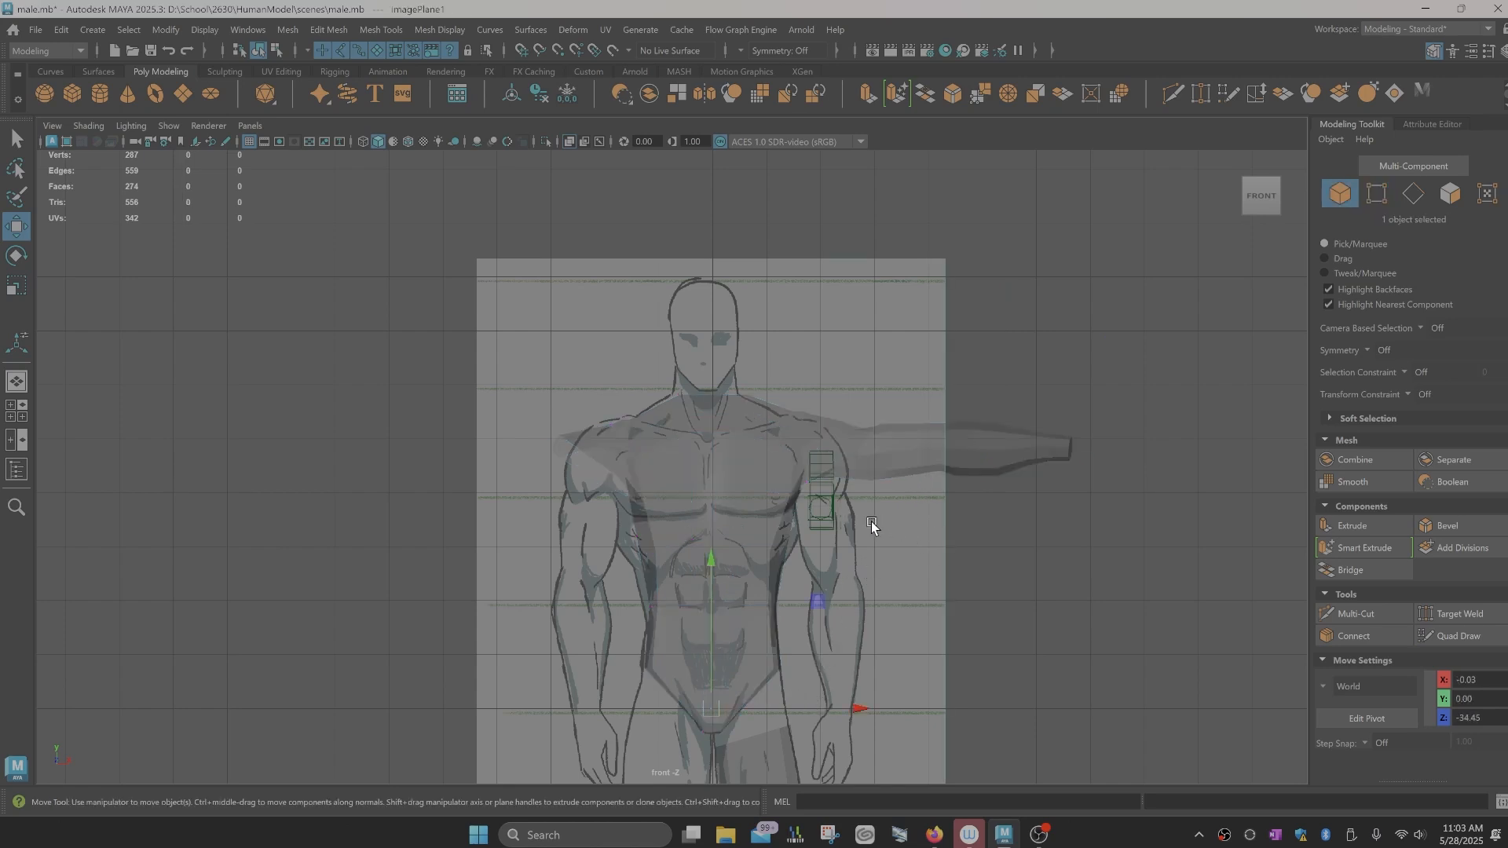
{"action": "left_click", "coordinate": [761, 636]}
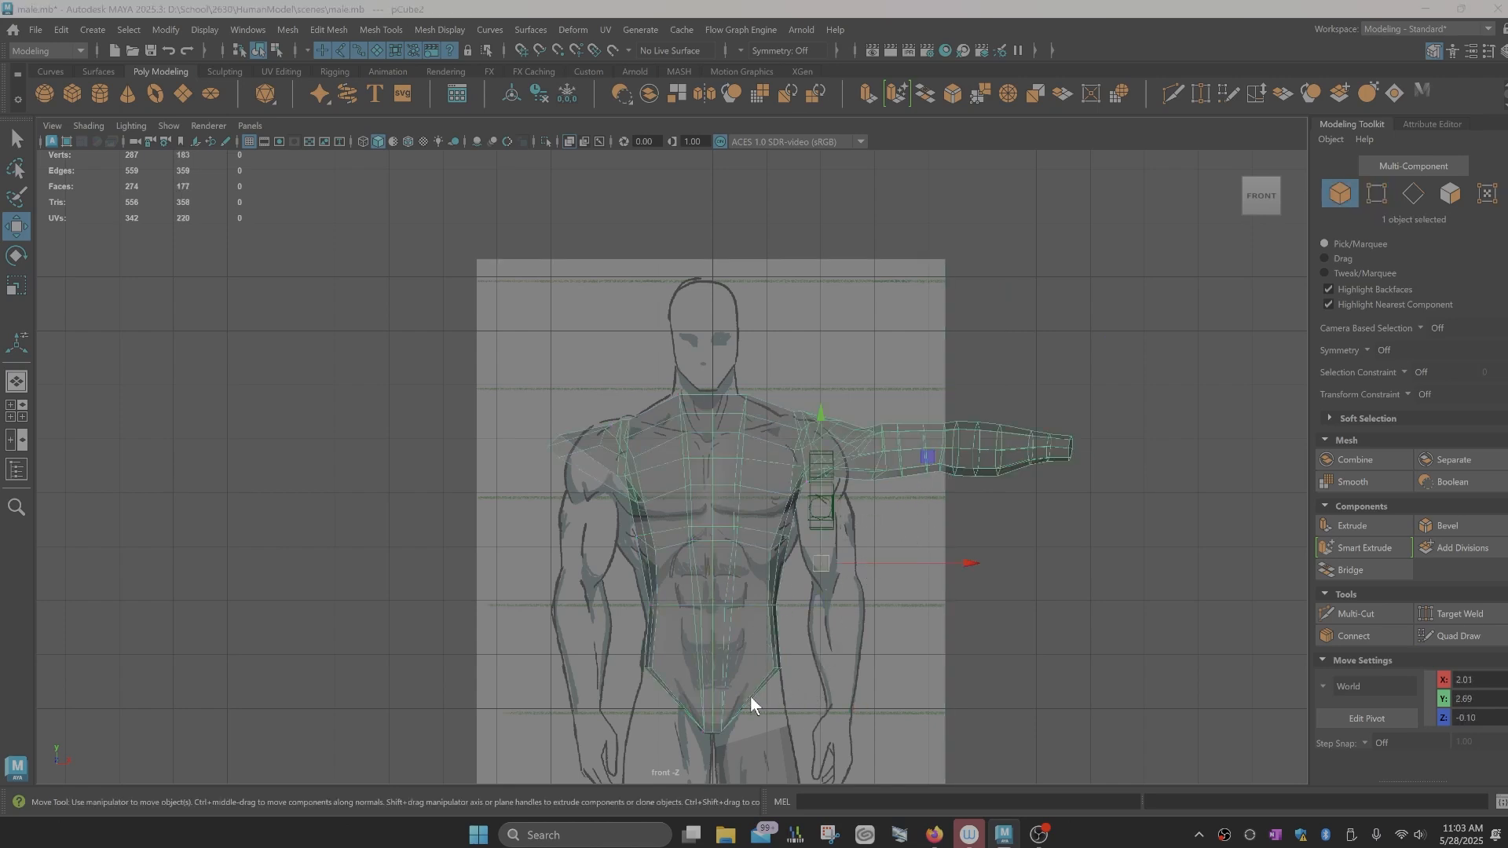
Step: Delete the two slanted faces under the hip above the separate leg to open the leg hole
{"action": "key", "text": "space"}
{"action": "key", "text": "space"}
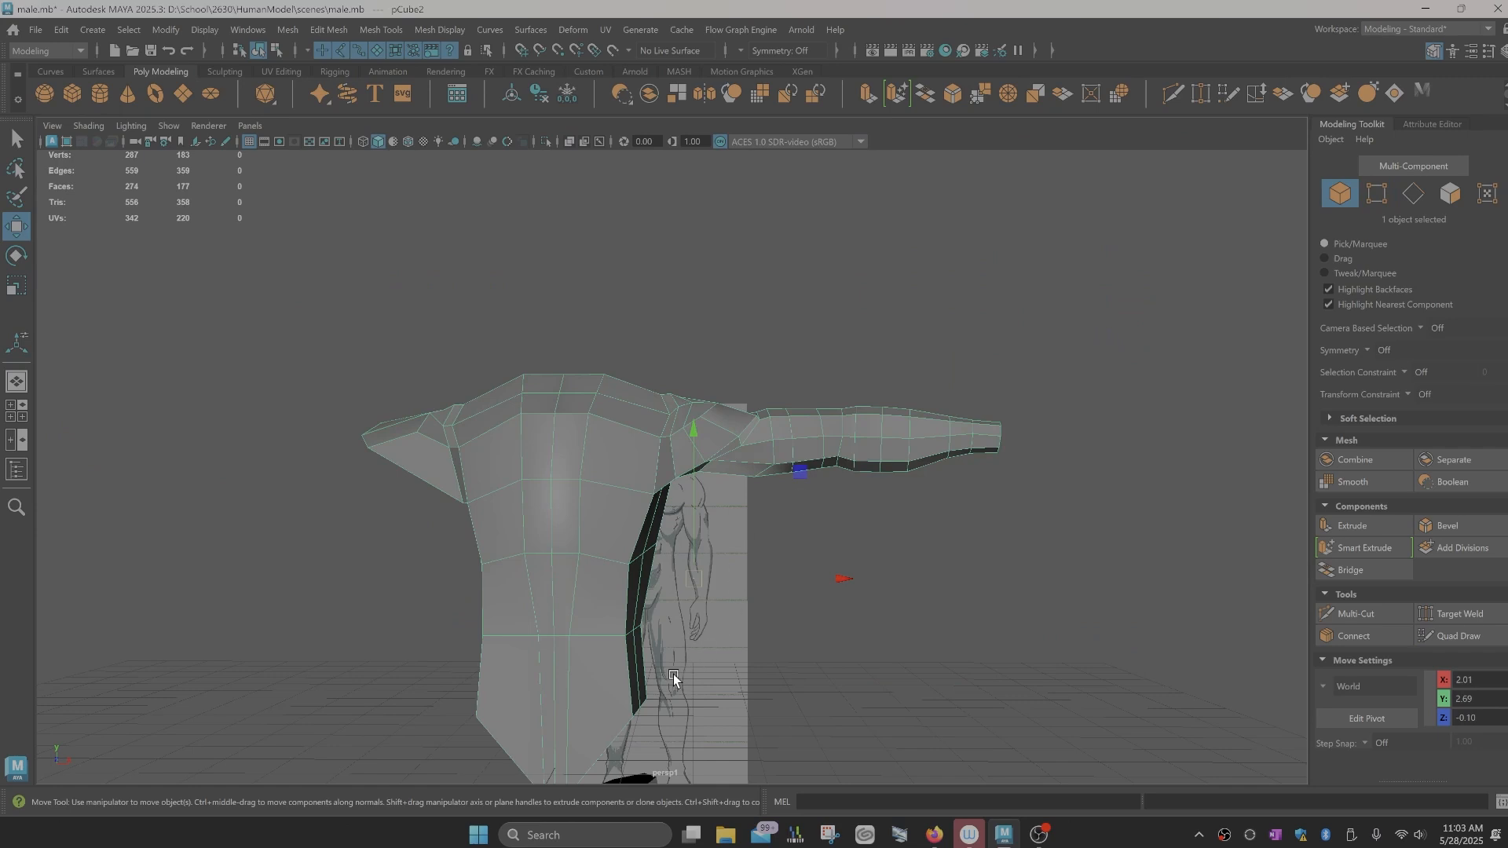
{"action": "middle_click_drag", "start_coordinate": [654, 699], "coordinate": [697, 509], "text": "alt"}
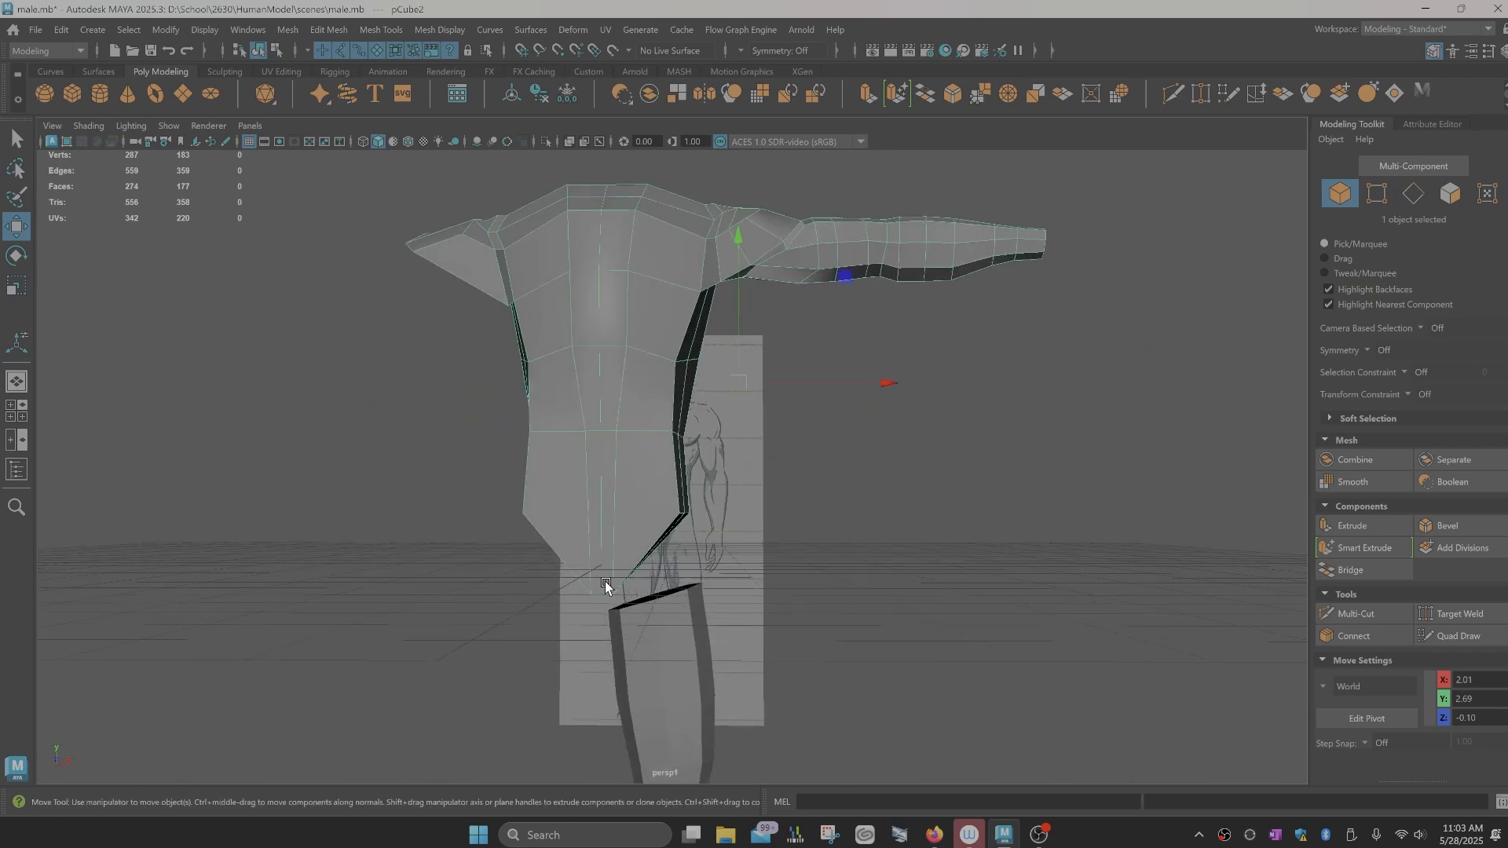
{"action": "left_click_drag", "start_coordinate": [707, 593], "coordinate": [756, 541], "text": "alt"}
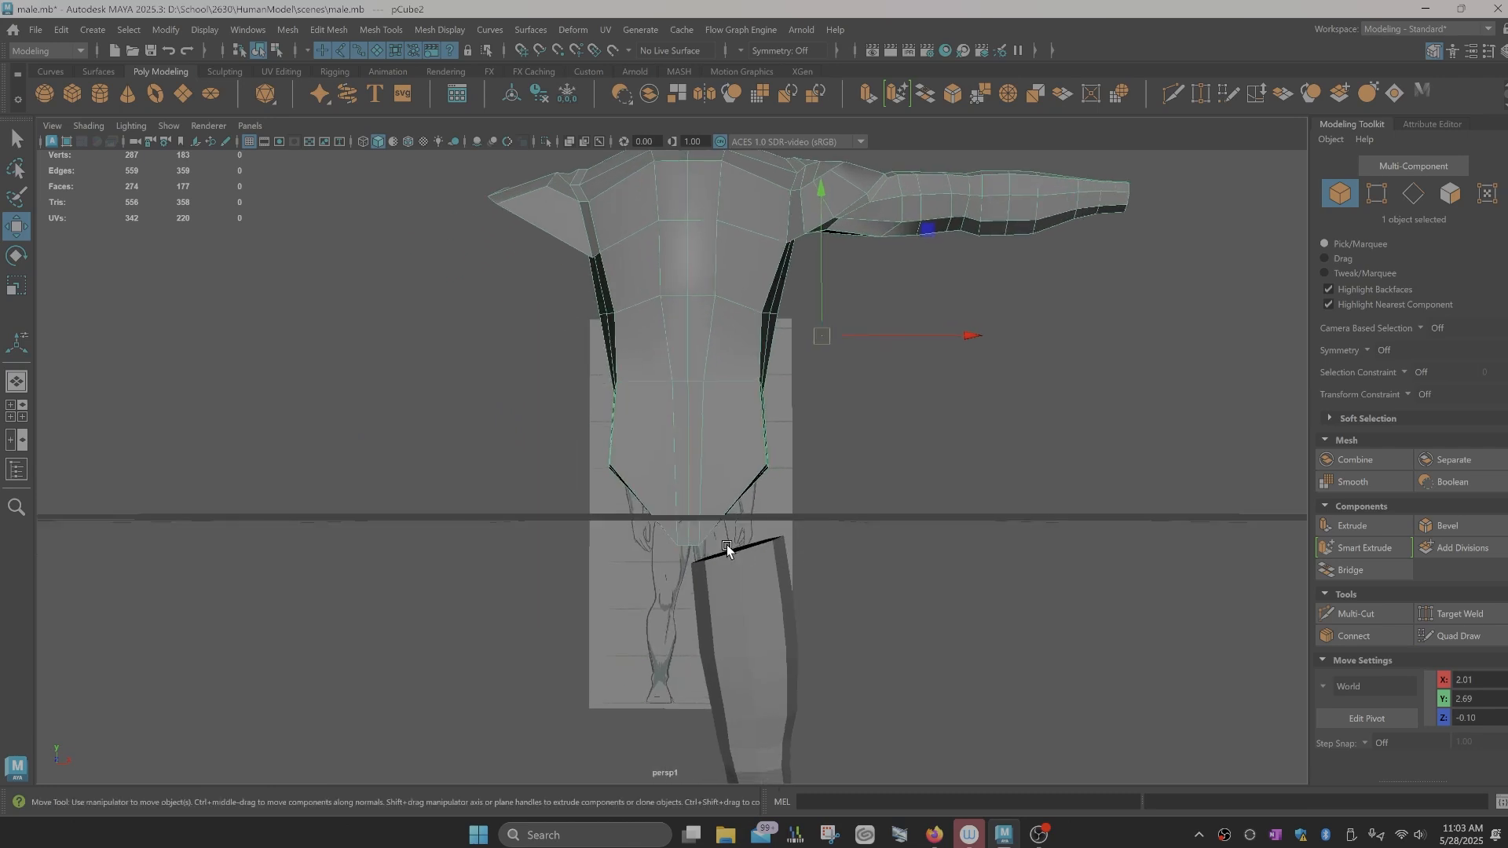
{"action": "scroll", "coordinate": [808, 558], "scroll_direction": "up", "scroll_amount": 4}
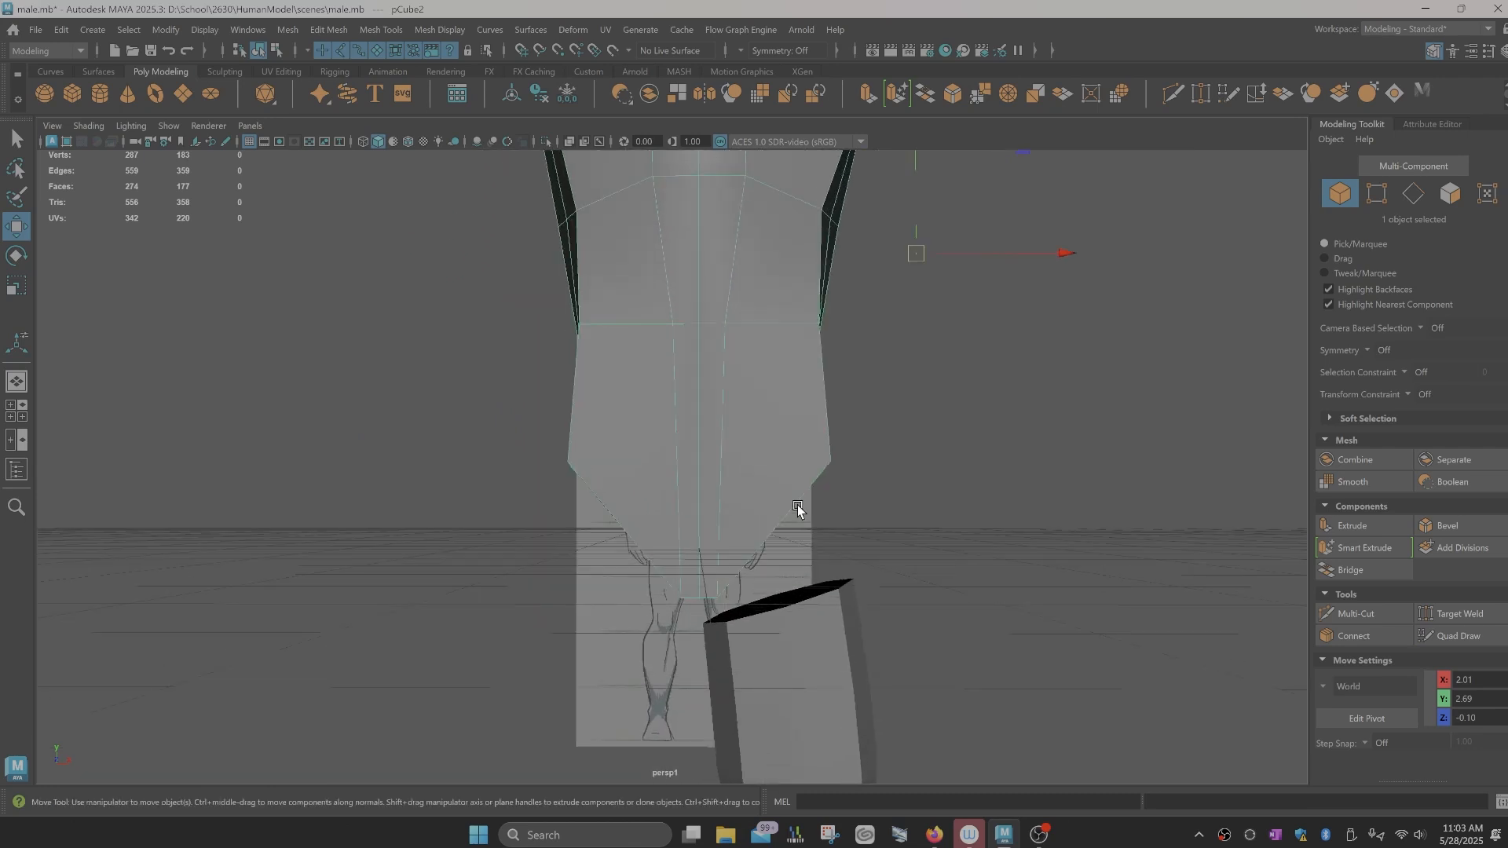
{"action": "mouse_move", "coordinate": [848, 539]}
{"action": "left_mouse_down", "text": "alt"}
{"action": "mouse_move", "coordinate": [802, 525]}
{"action": "mouse_move", "coordinate": [862, 563]}
{"action": "mouse_move", "coordinate": [750, 560]}
{"action": "mouse_move", "coordinate": [838, 559]}
{"action": "left_mouse_up", "text": "alt"}
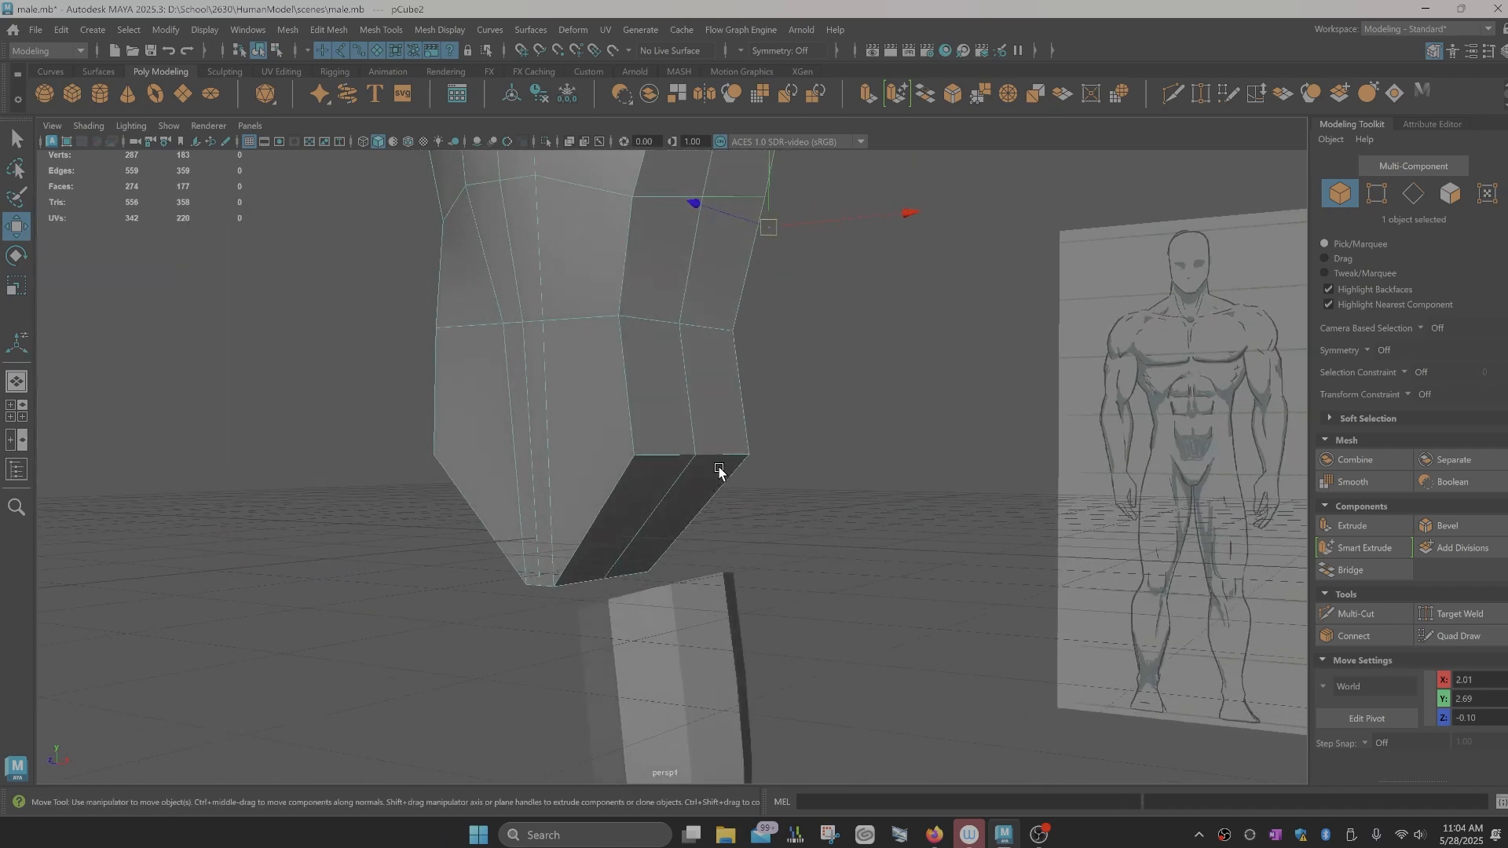
{"action": "right_click_drag", "start_coordinate": [719, 470], "coordinate": [710, 432]}
{"action": "left_click", "coordinate": [658, 509]}
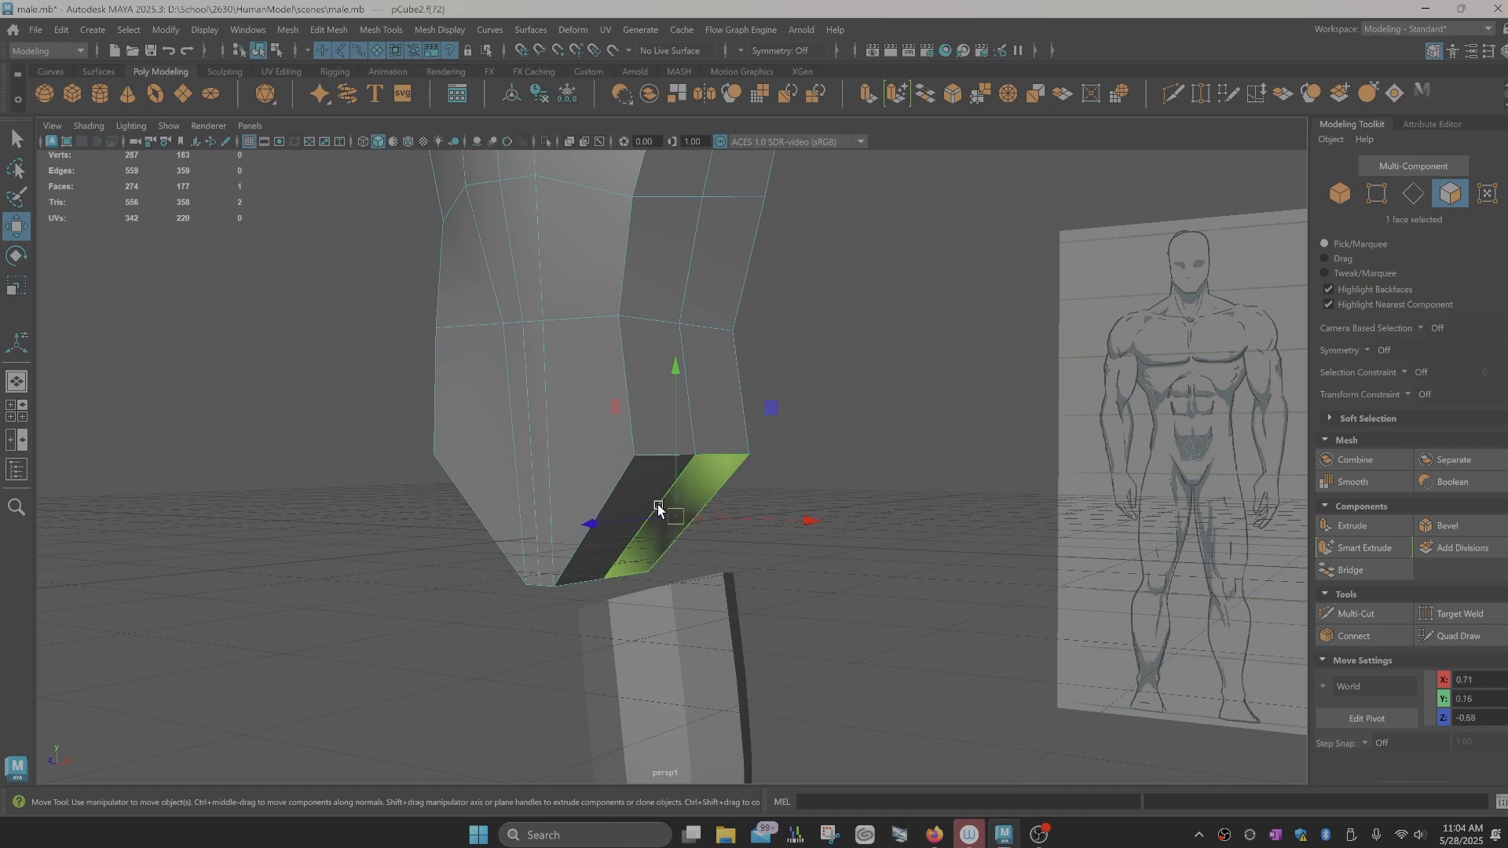
{"action": "key", "text": "Delete"}
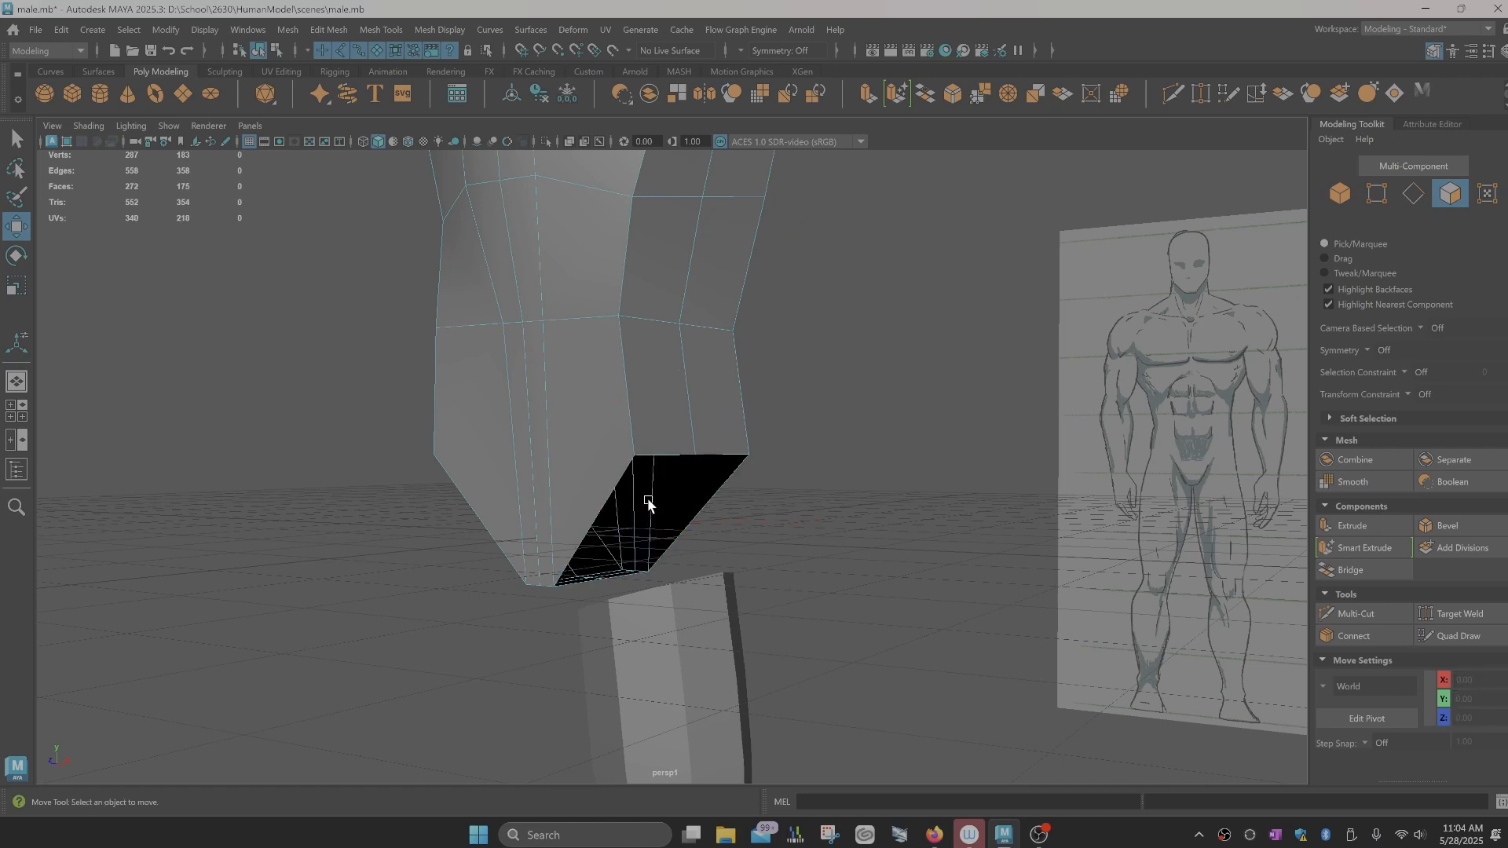
Step: Select the border edge loop of the leg hole to check its edge count, and examine the torso against the leg
{"action": "left_click_drag", "start_coordinate": [648, 502], "coordinate": [660, 495], "text": "alt"}
{"action": "right_click_drag", "start_coordinate": [684, 437], "coordinate": [685, 355]}
{"action": "double_click", "coordinate": [677, 445]}
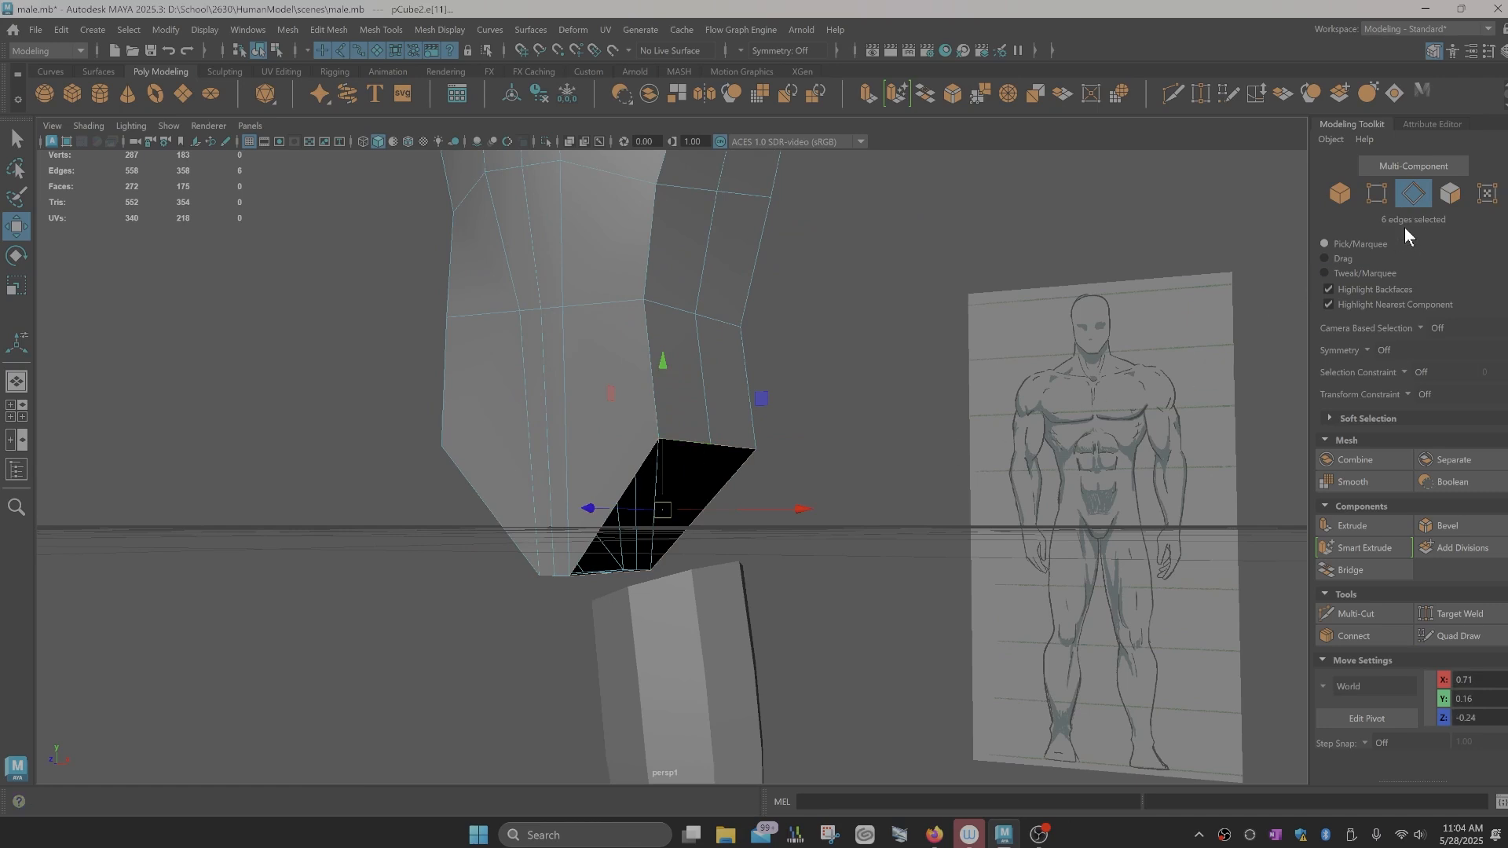
{"action": "scroll", "coordinate": [817, 501], "scroll_direction": "down", "scroll_amount": 5}
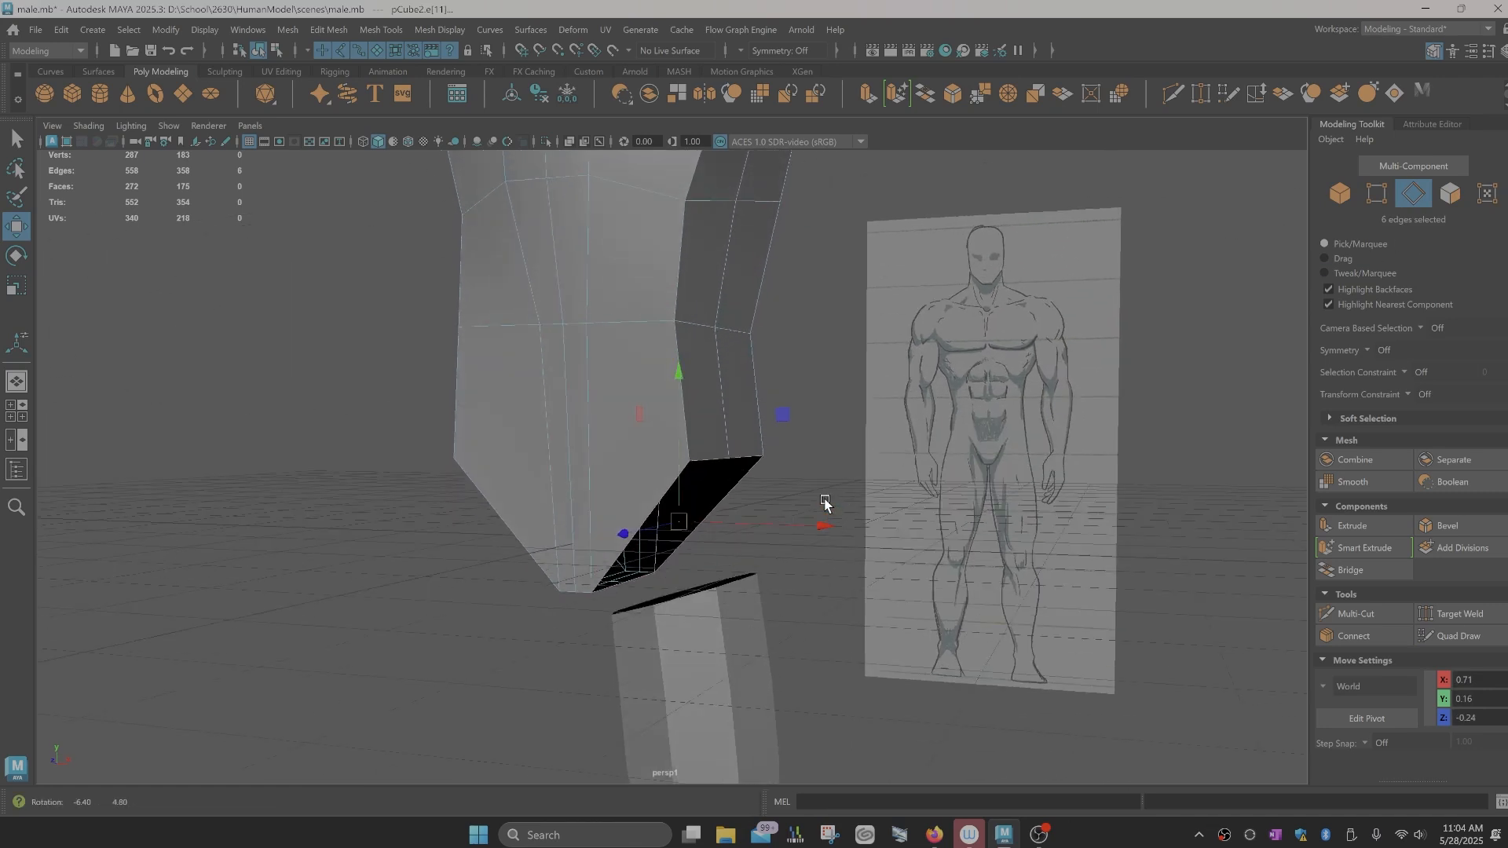
{"action": "scroll", "coordinate": [817, 497], "scroll_direction": "down", "scroll_amount": 3}
{"action": "left_click_drag", "start_coordinate": [795, 498], "coordinate": [822, 505], "text": "alt"}
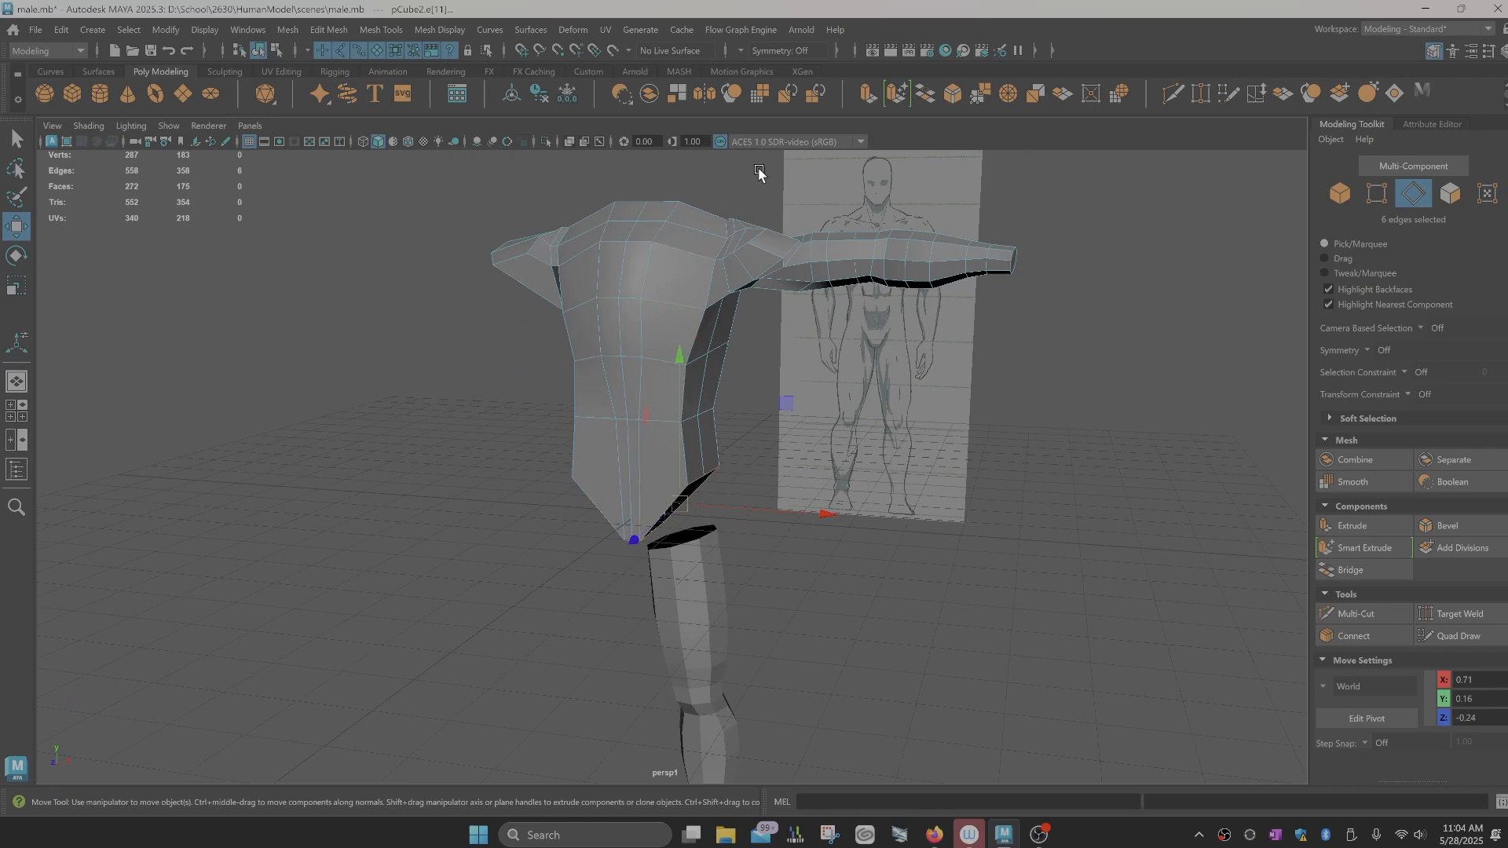
{"action": "mouse_move", "coordinate": [714, 415]}
{"action": "left_mouse_down", "text": "alt"}
{"action": "mouse_move", "coordinate": [727, 414]}
{"action": "mouse_move", "coordinate": [709, 407]}
{"action": "left_mouse_up", "text": "alt"}
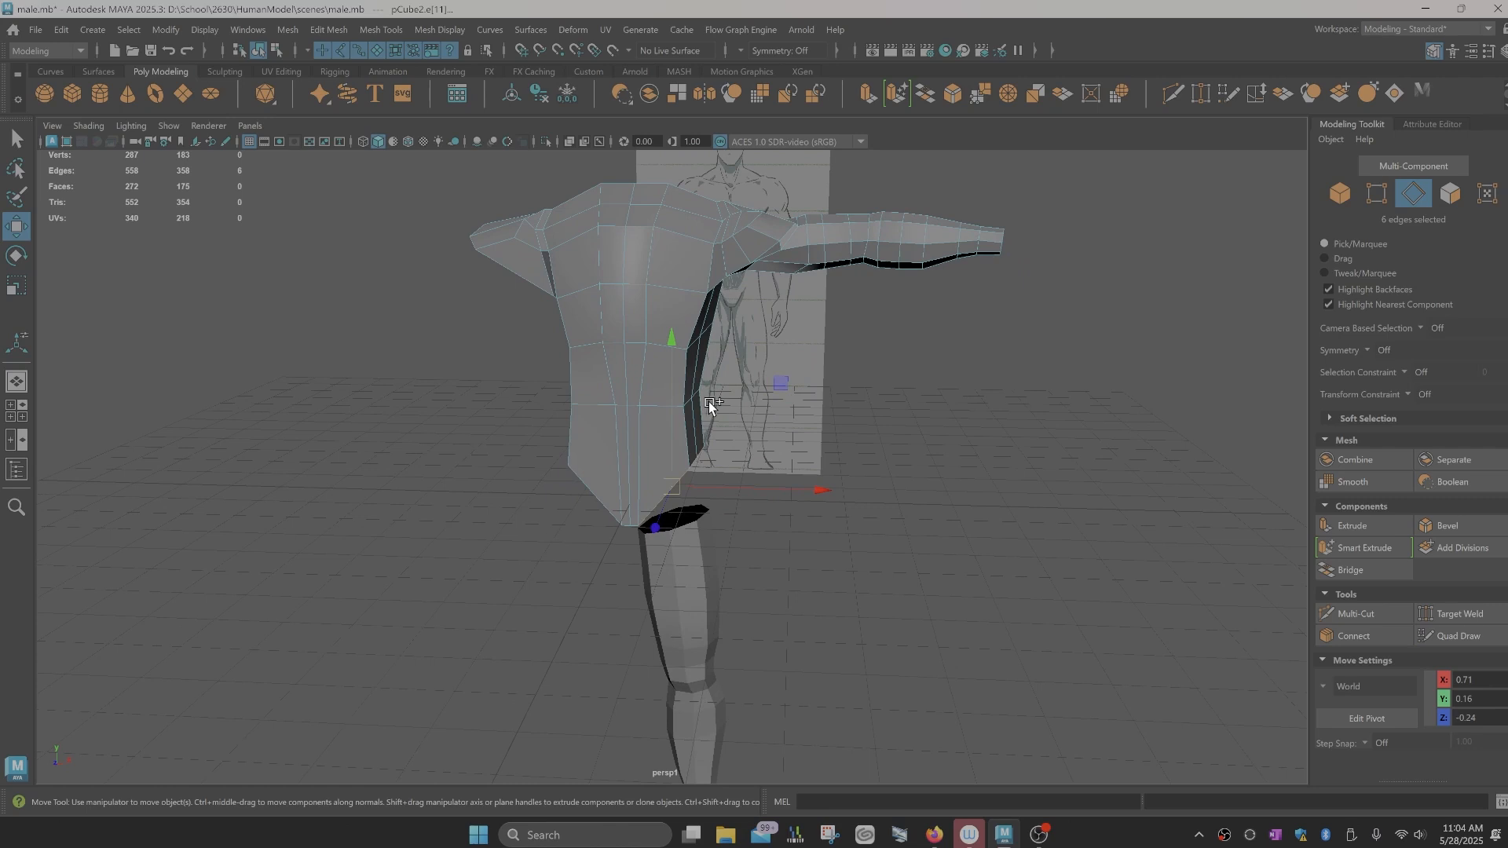
Step: Insert a vertical edge loop through the torso, crossing the leg hole between the crotch and the outer hip
{"action": "key", "text": "ctrl+shift+x"}
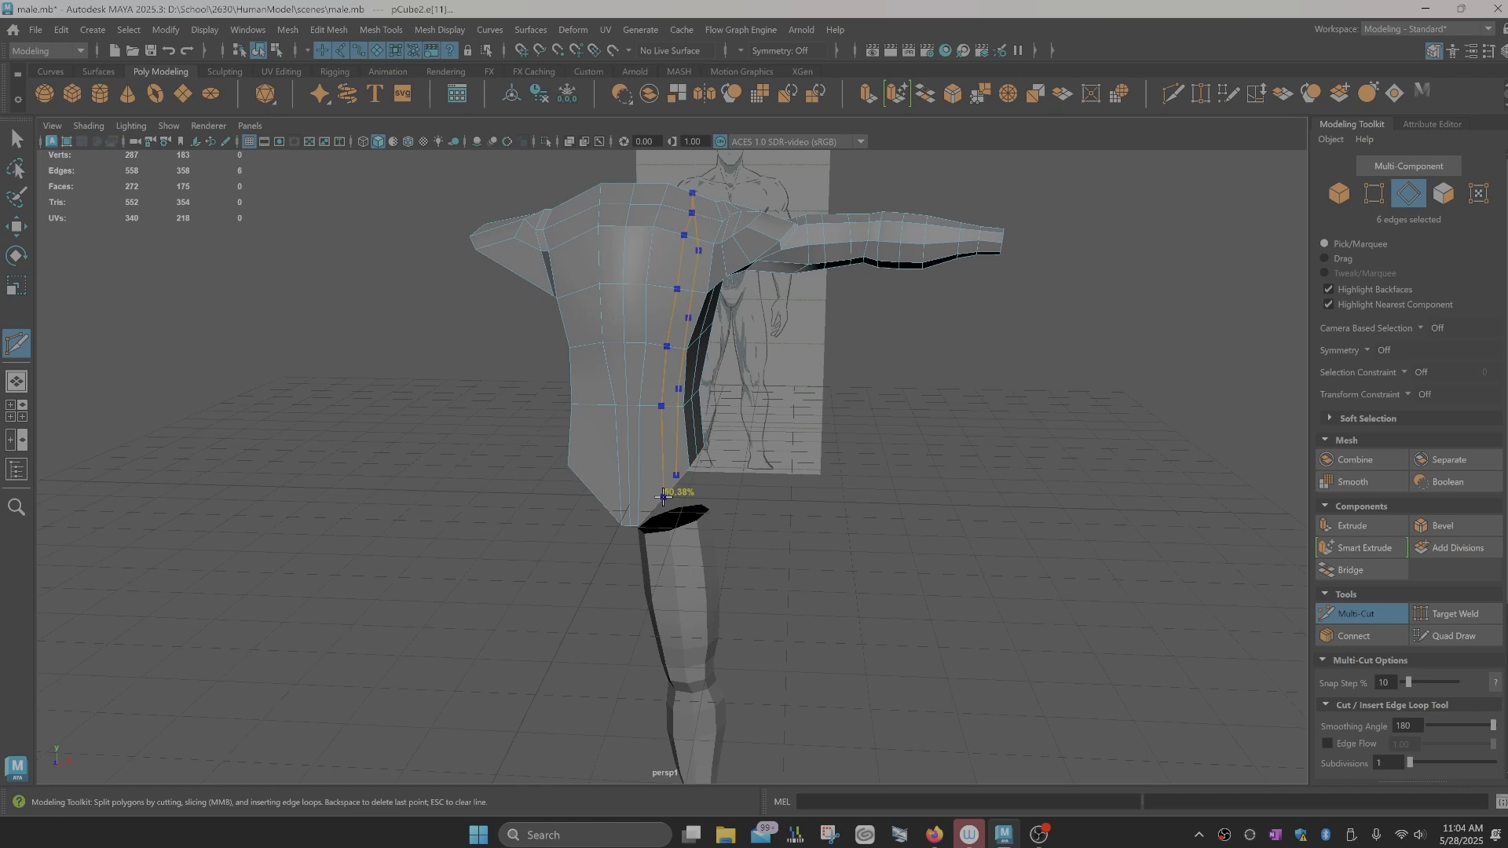
{"action": "left_click", "coordinate": [664, 496], "text": "ctrl"}
{"action": "scroll", "coordinate": [746, 512], "scroll_direction": "up", "scroll_amount": 5}
{"action": "left_click_drag", "start_coordinate": [766, 557], "coordinate": [677, 571], "text": "alt"}
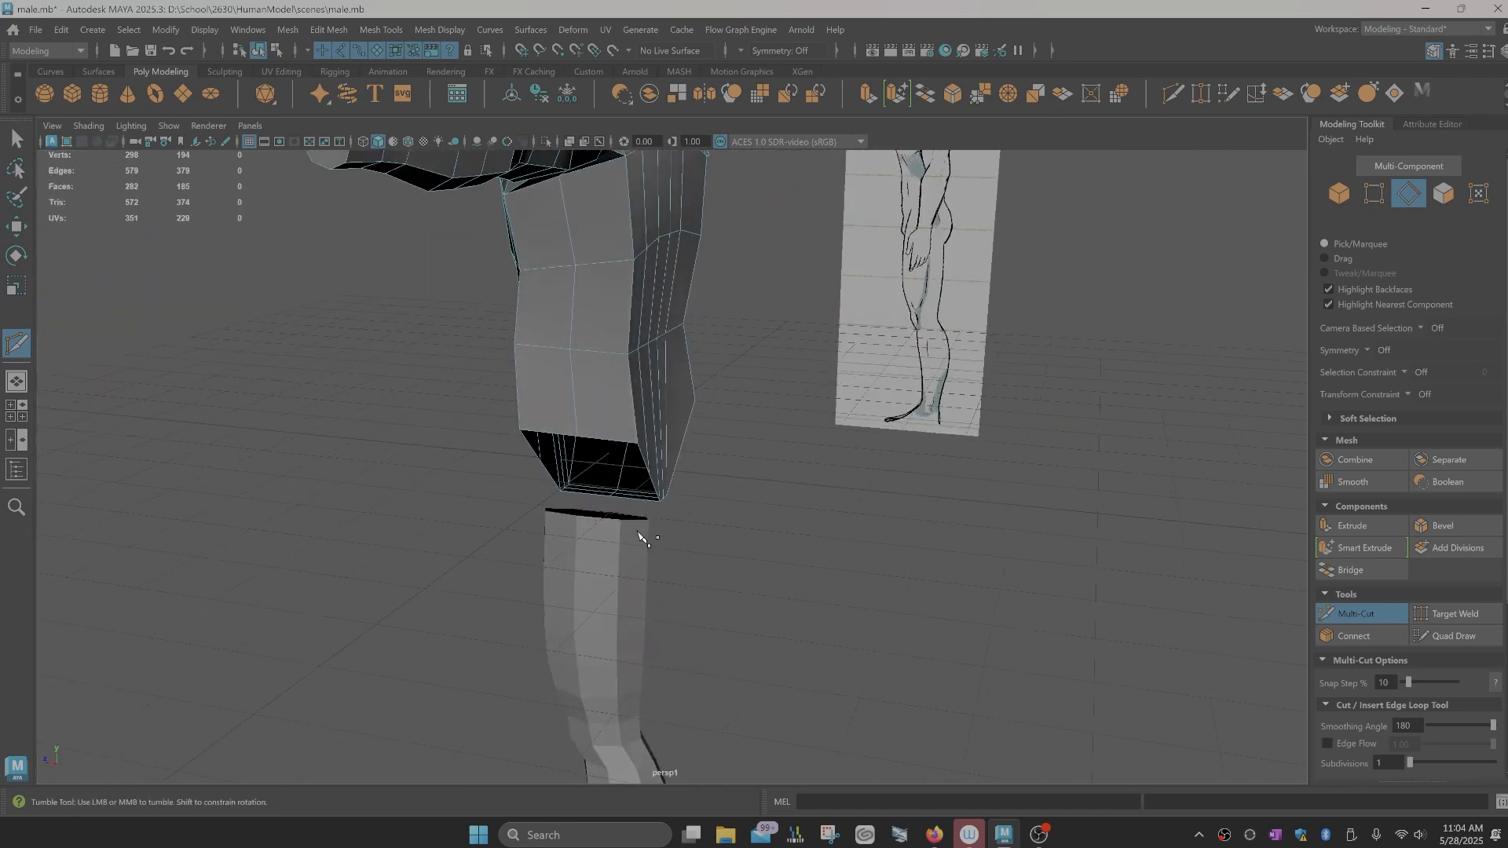
{"action": "left_click_drag", "start_coordinate": [683, 477], "coordinate": [658, 416], "text": "alt"}
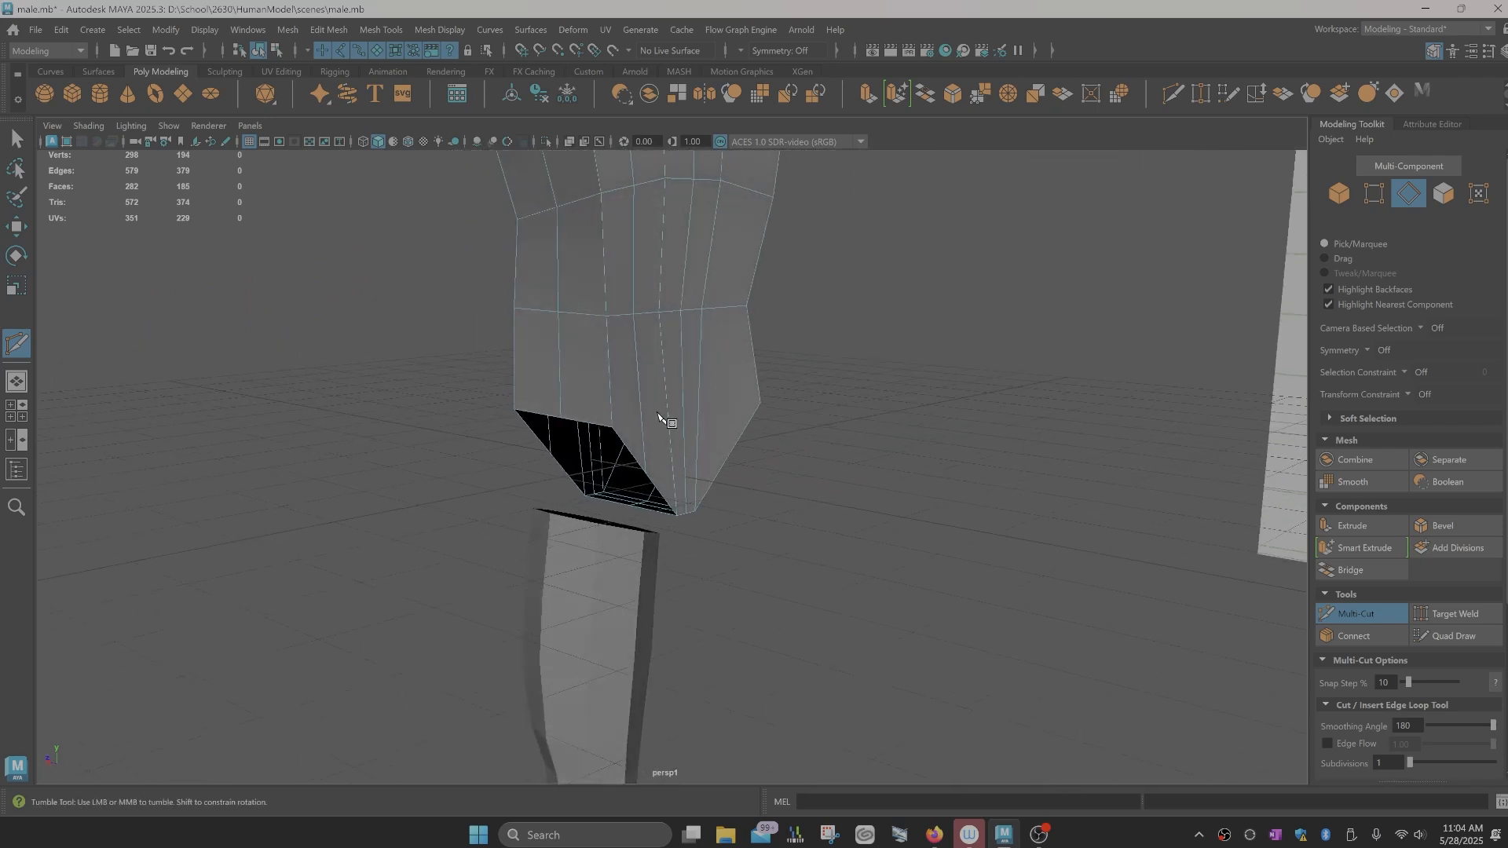
Step: Compare the hips with the side reference and insert a horizontal edge loop around the pelvis just above the leg hole
{"action": "key", "text": "space"}
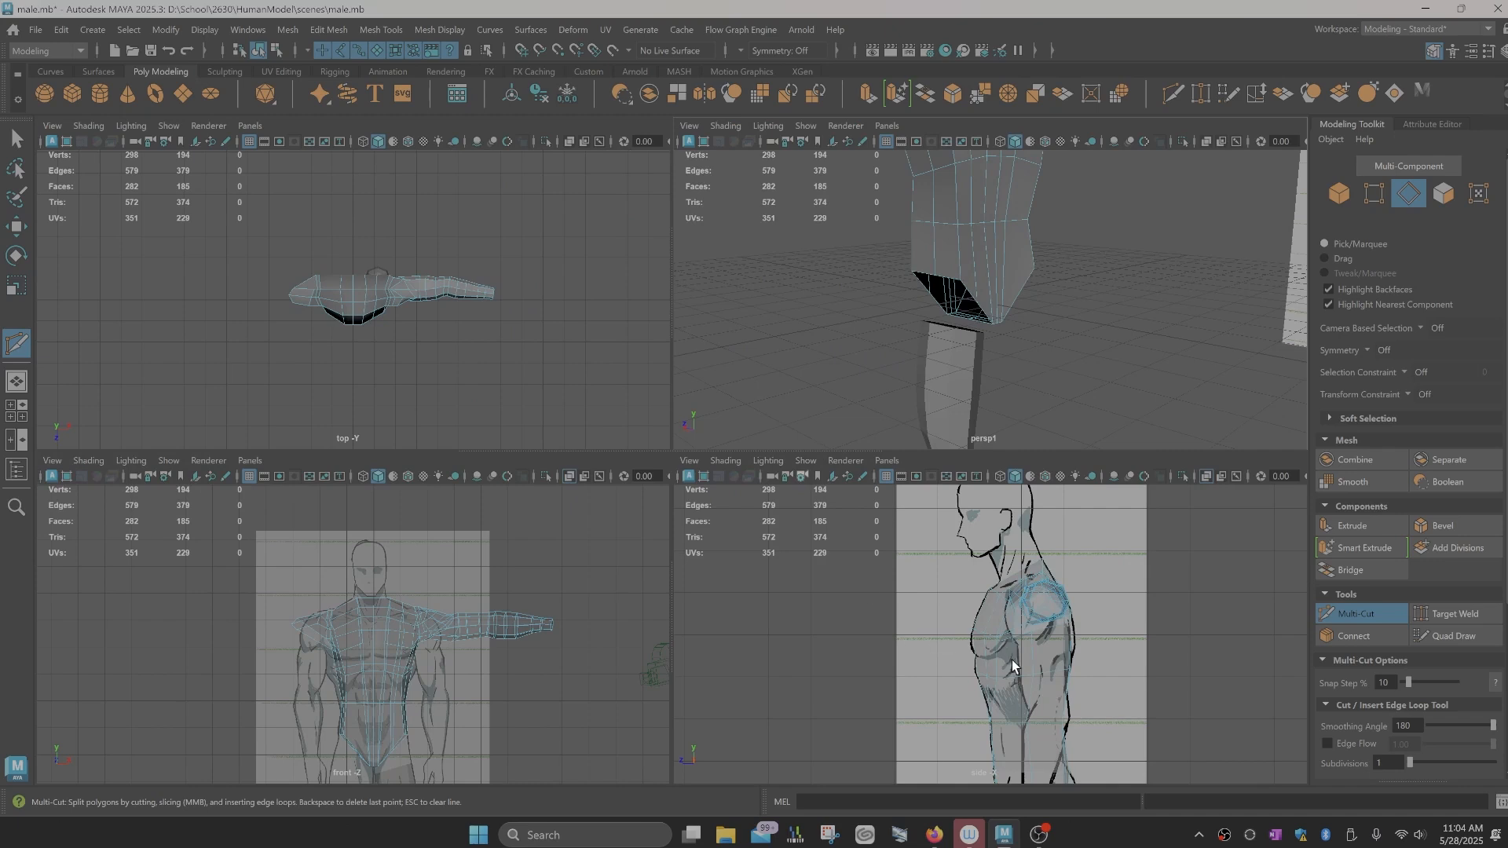
{"action": "middle_click_drag", "start_coordinate": [1012, 660], "coordinate": [948, 536], "text": "alt"}
{"action": "scroll", "coordinate": [1021, 633], "scroll_direction": "up", "scroll_amount": 4}
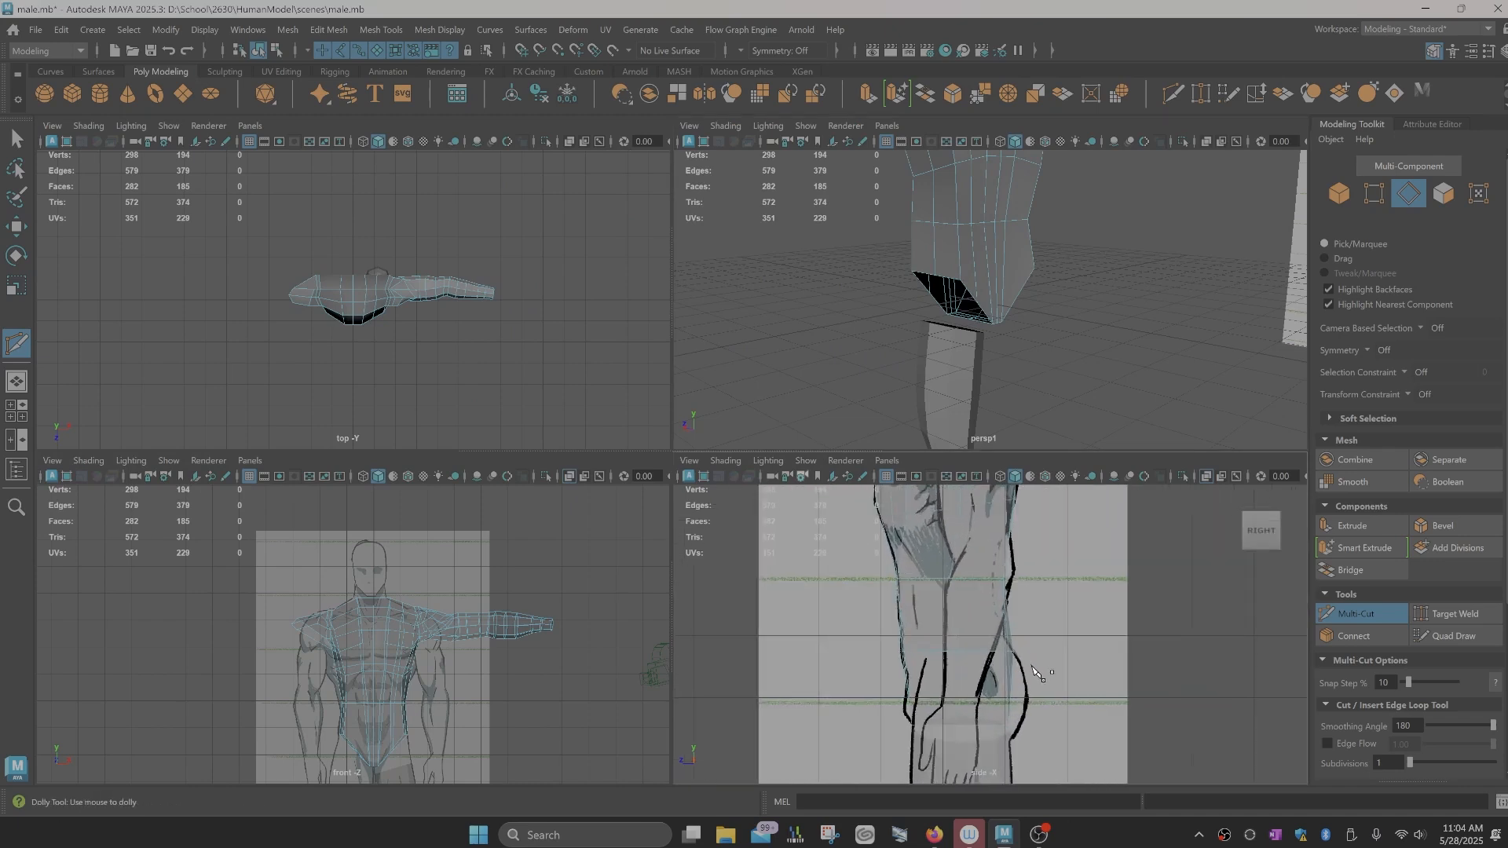
{"action": "middle_click_drag", "start_coordinate": [1034, 670], "coordinate": [1034, 626], "text": "alt"}
{"action": "left_click", "coordinate": [1033, 625], "text": "alt"}
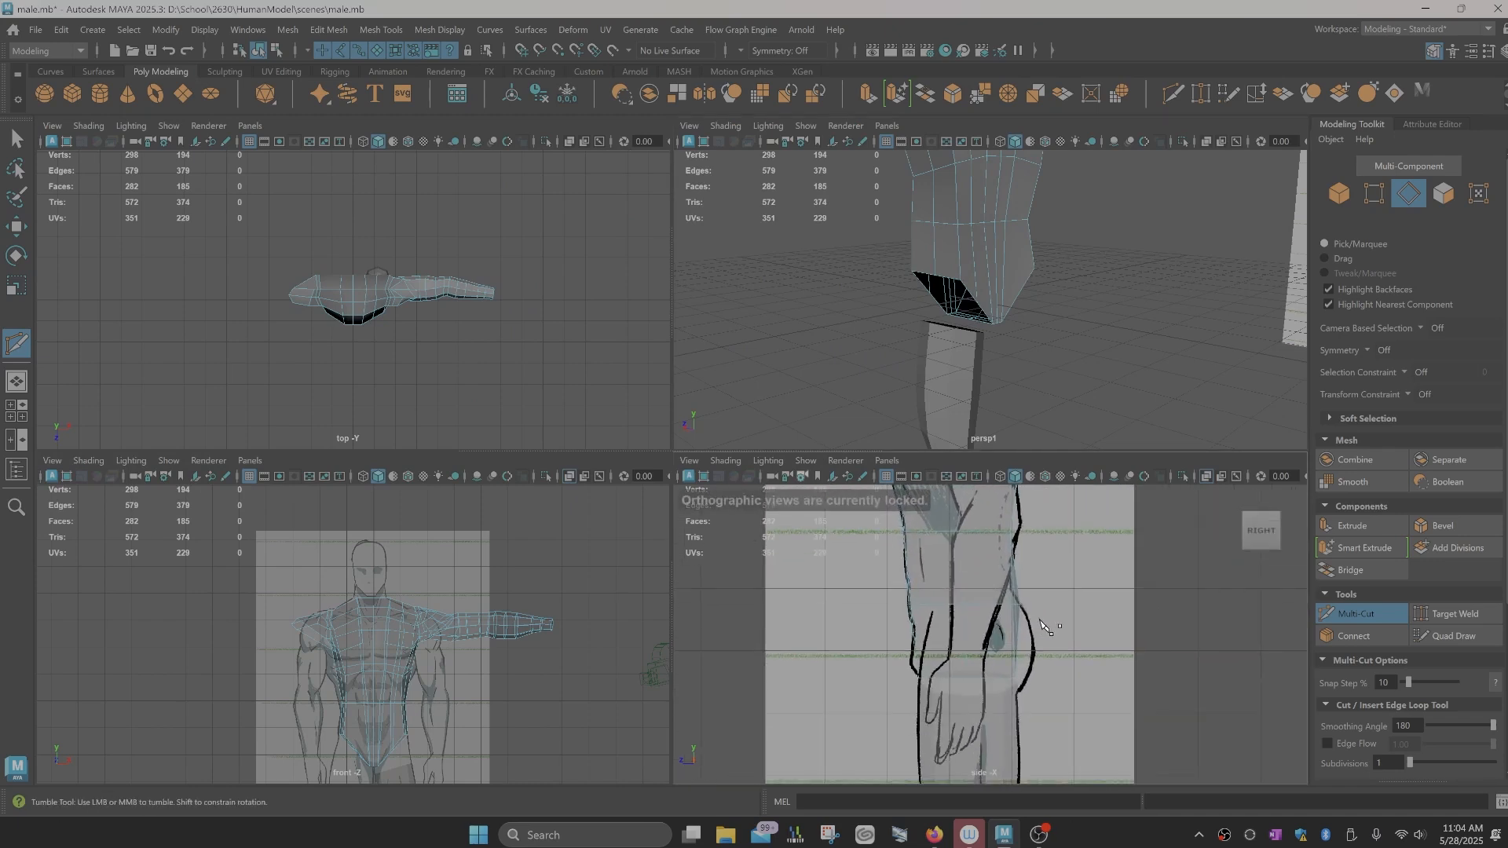
{"action": "left_click_drag", "start_coordinate": [1008, 291], "coordinate": [936, 351], "text": "alt"}
{"action": "left_click", "coordinate": [995, 316]}
{"action": "key", "text": "ctrl+z"}
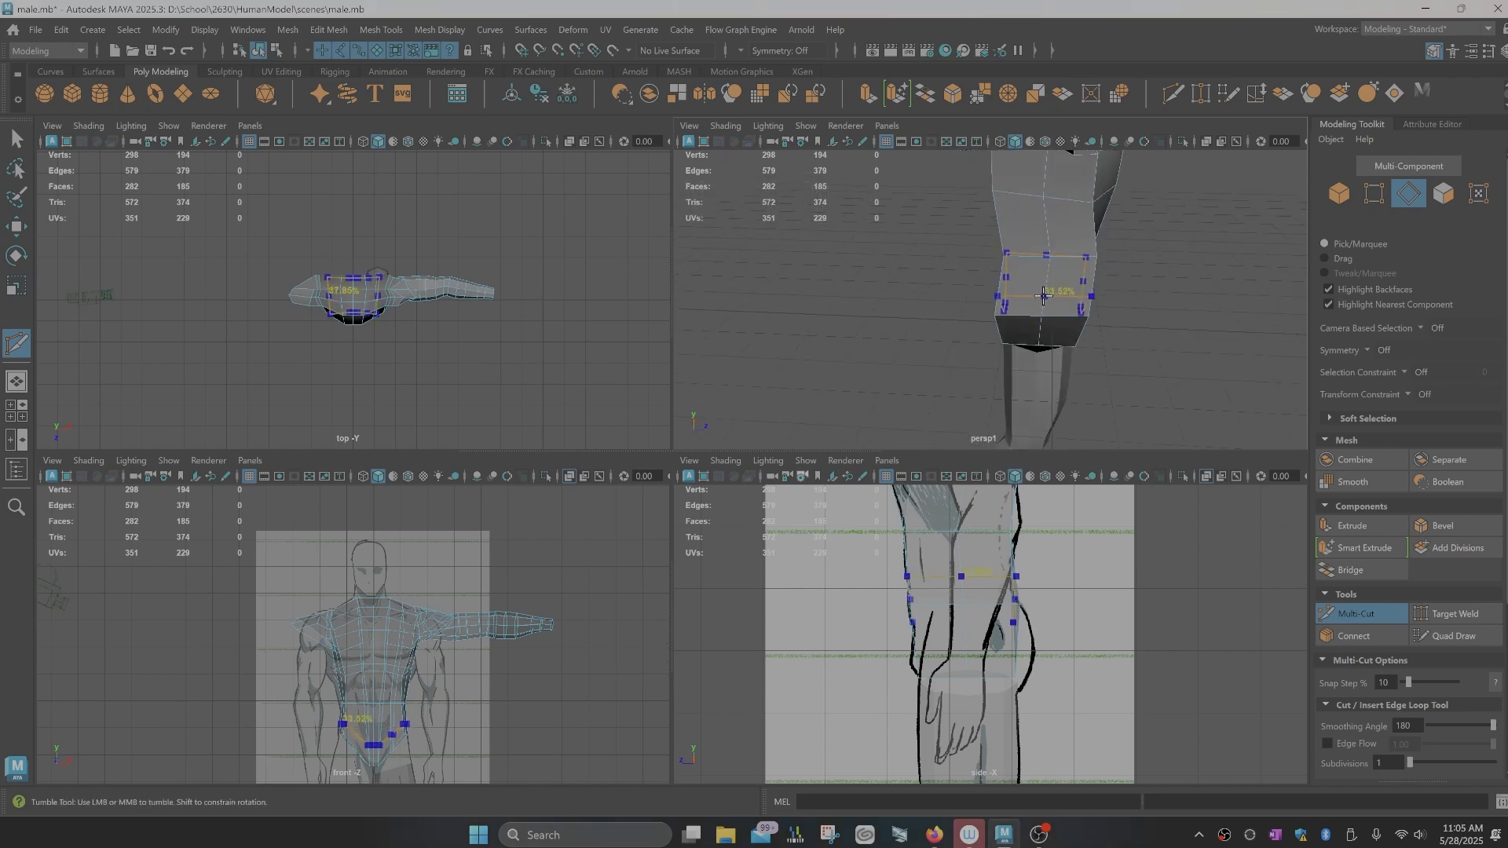
{"action": "left_click_drag", "start_coordinate": [1030, 315], "coordinate": [1046, 309], "text": "alt"}
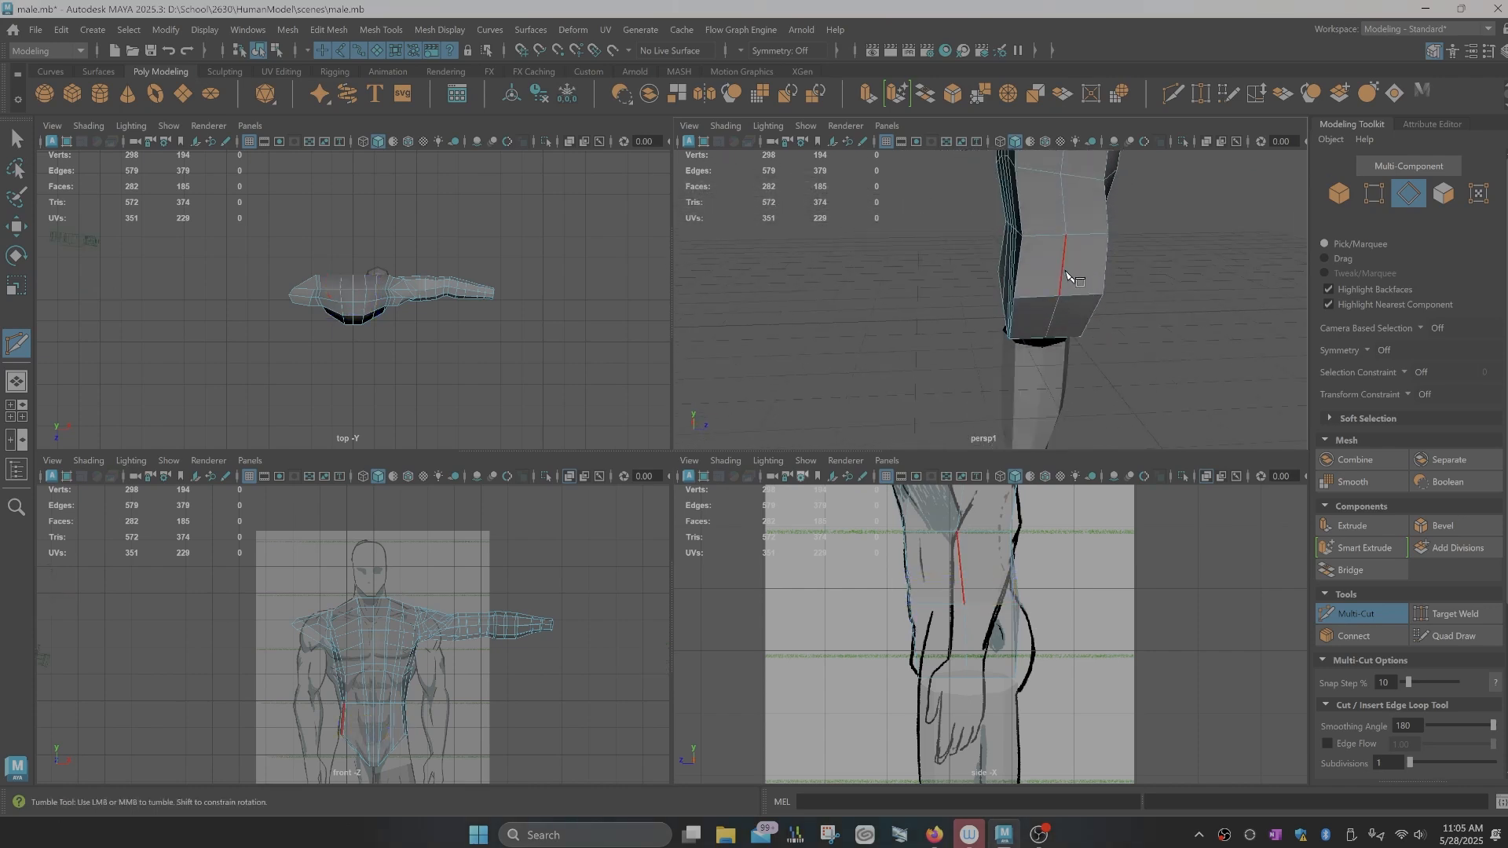
{"action": "left_click", "coordinate": [1064, 273], "text": "ctrl"}
Step: Move four vertices across the back of the pelvis, just above the leg hole, slightly outward along Z to fill out the buttocks
{"action": "left_click_drag", "start_coordinate": [1085, 383], "coordinate": [1155, 380], "text": "alt"}
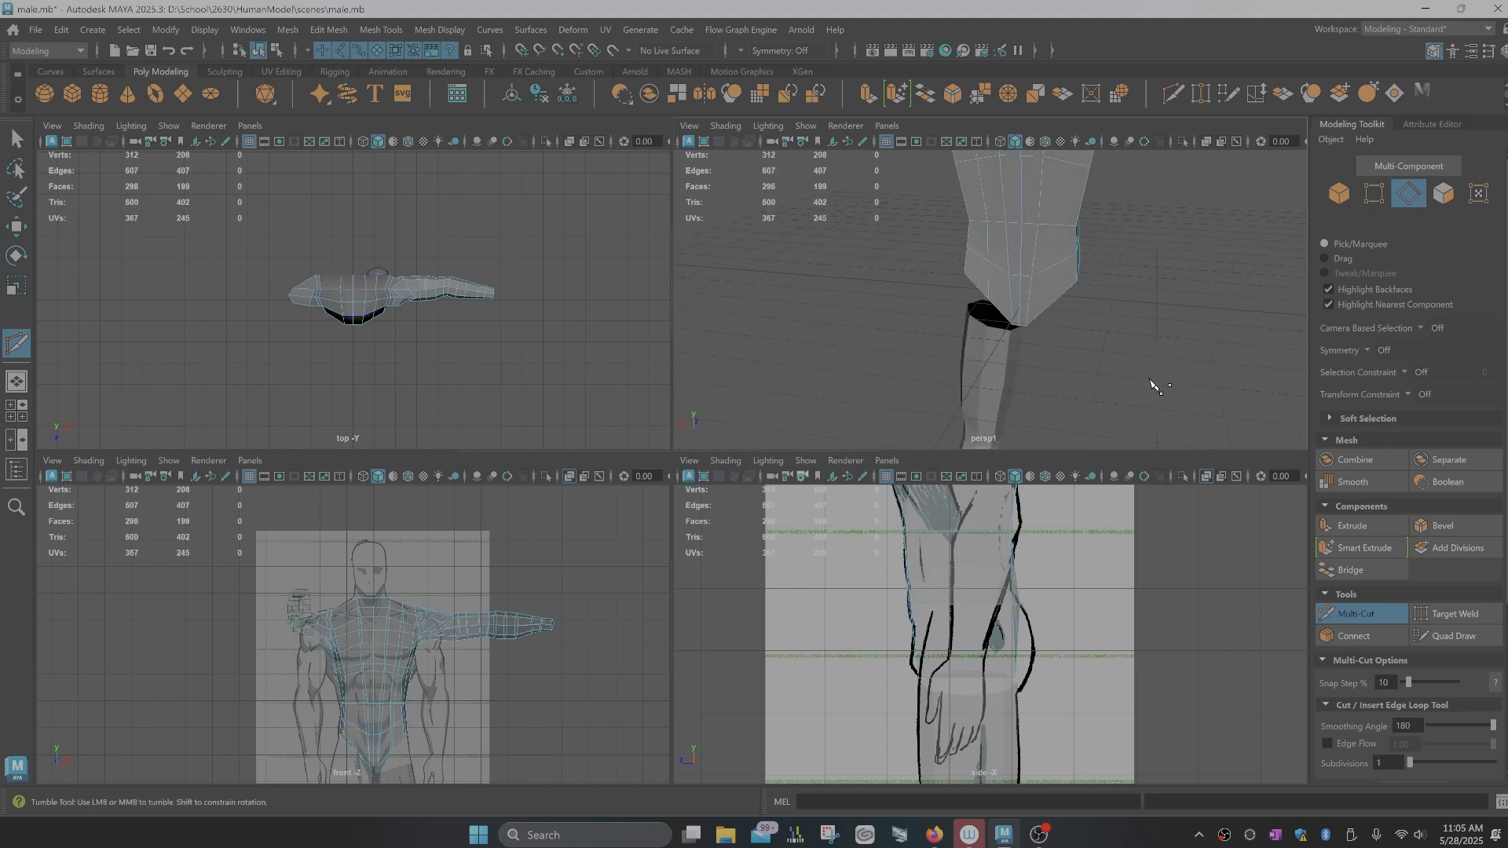
{"action": "key", "text": "q"}
{"action": "left_click_drag", "start_coordinate": [1063, 262], "coordinate": [1026, 275], "text": "alt"}
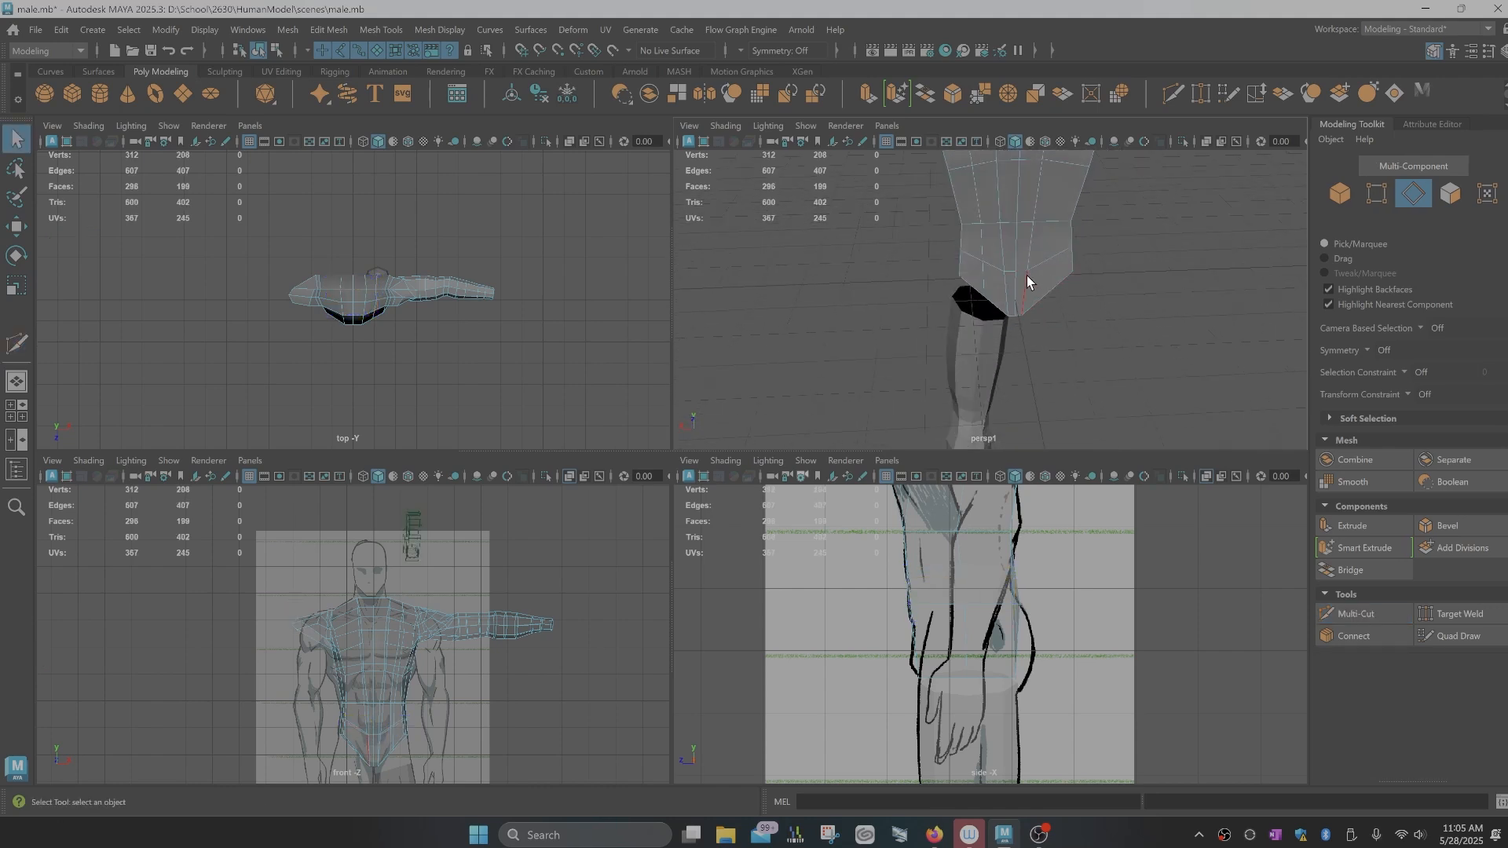
{"action": "mouse_move", "coordinate": [1004, 272]}
{"action": "right_mouse_down"}
{"action": "mouse_move", "coordinate": [977, 296]}
{"action": "mouse_move", "coordinate": [990, 290]}
{"action": "right_mouse_up"}
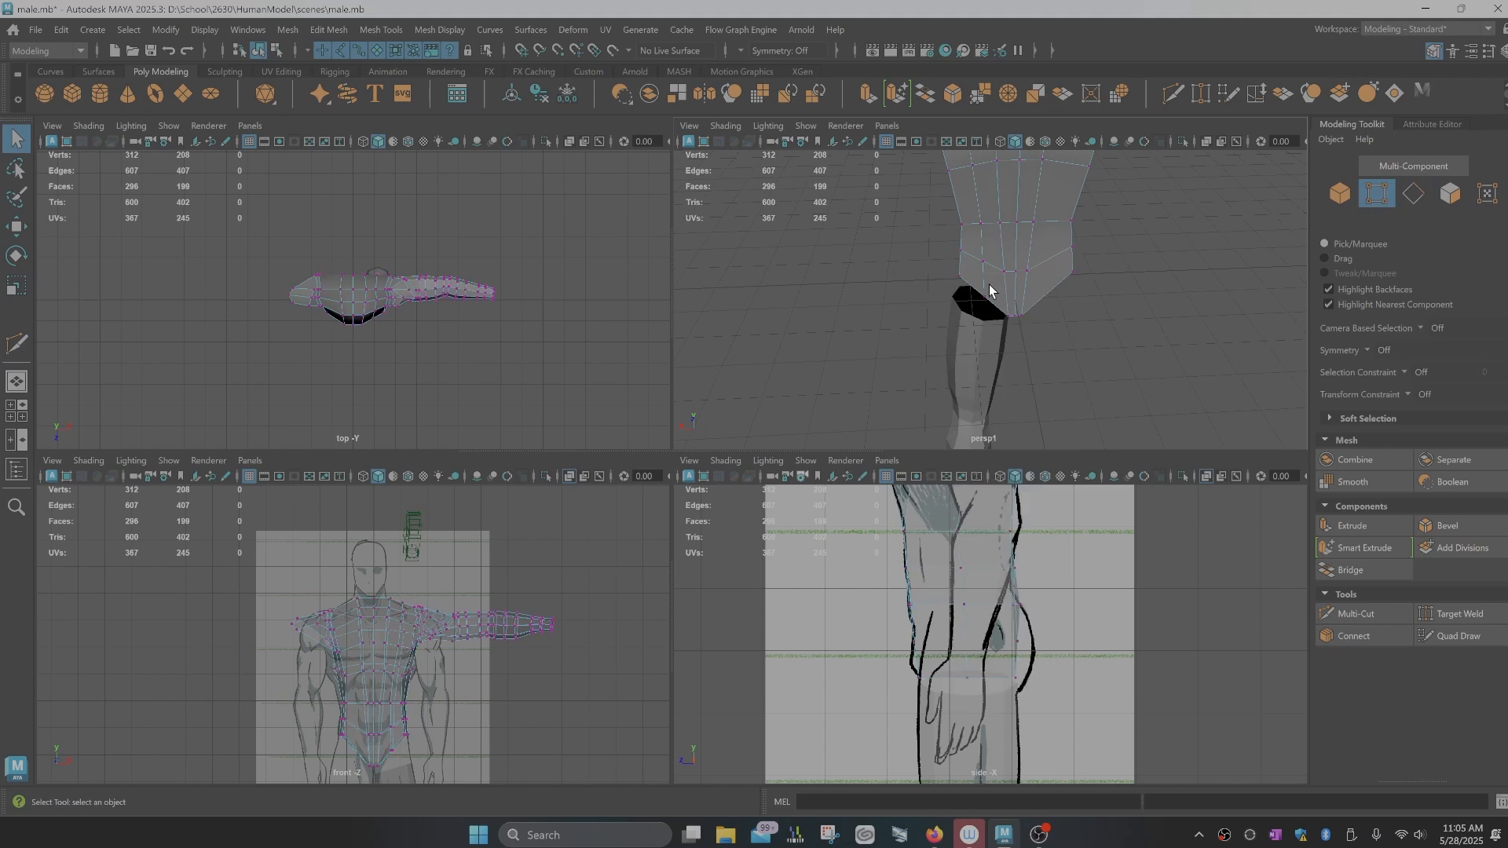
{"action": "left_click", "coordinate": [1004, 272]}
{"action": "mouse_move", "coordinate": [1039, 324]}
{"action": "left_mouse_down", "text": "alt"}
{"action": "mouse_move", "coordinate": [1064, 327]}
{"action": "mouse_move", "coordinate": [1052, 298]}
{"action": "left_mouse_up", "text": "alt"}
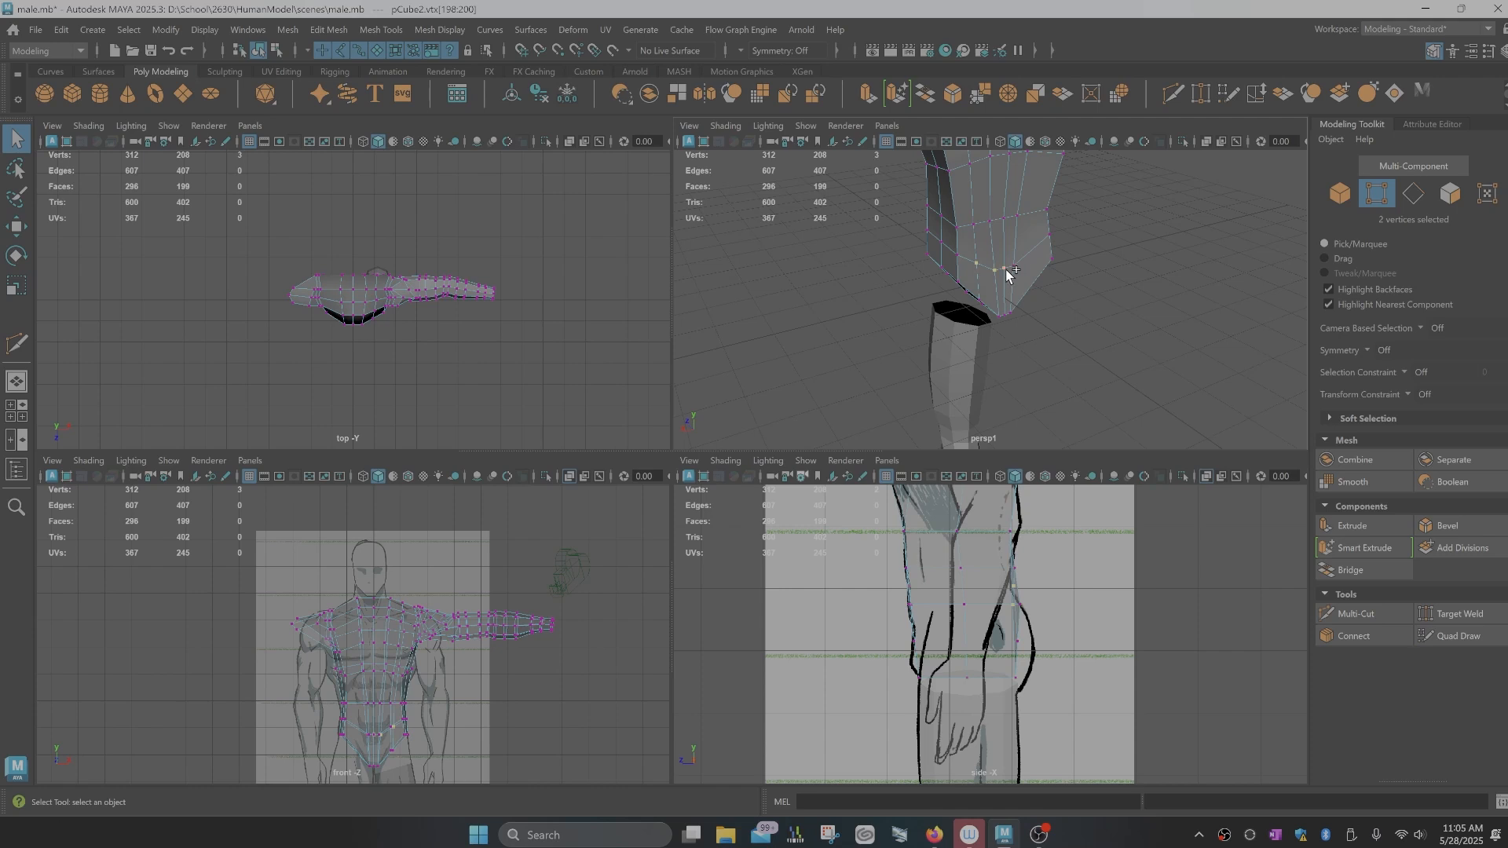
{"action": "left_click_drag", "start_coordinate": [1026, 334], "coordinate": [1047, 326], "text": "alt"}
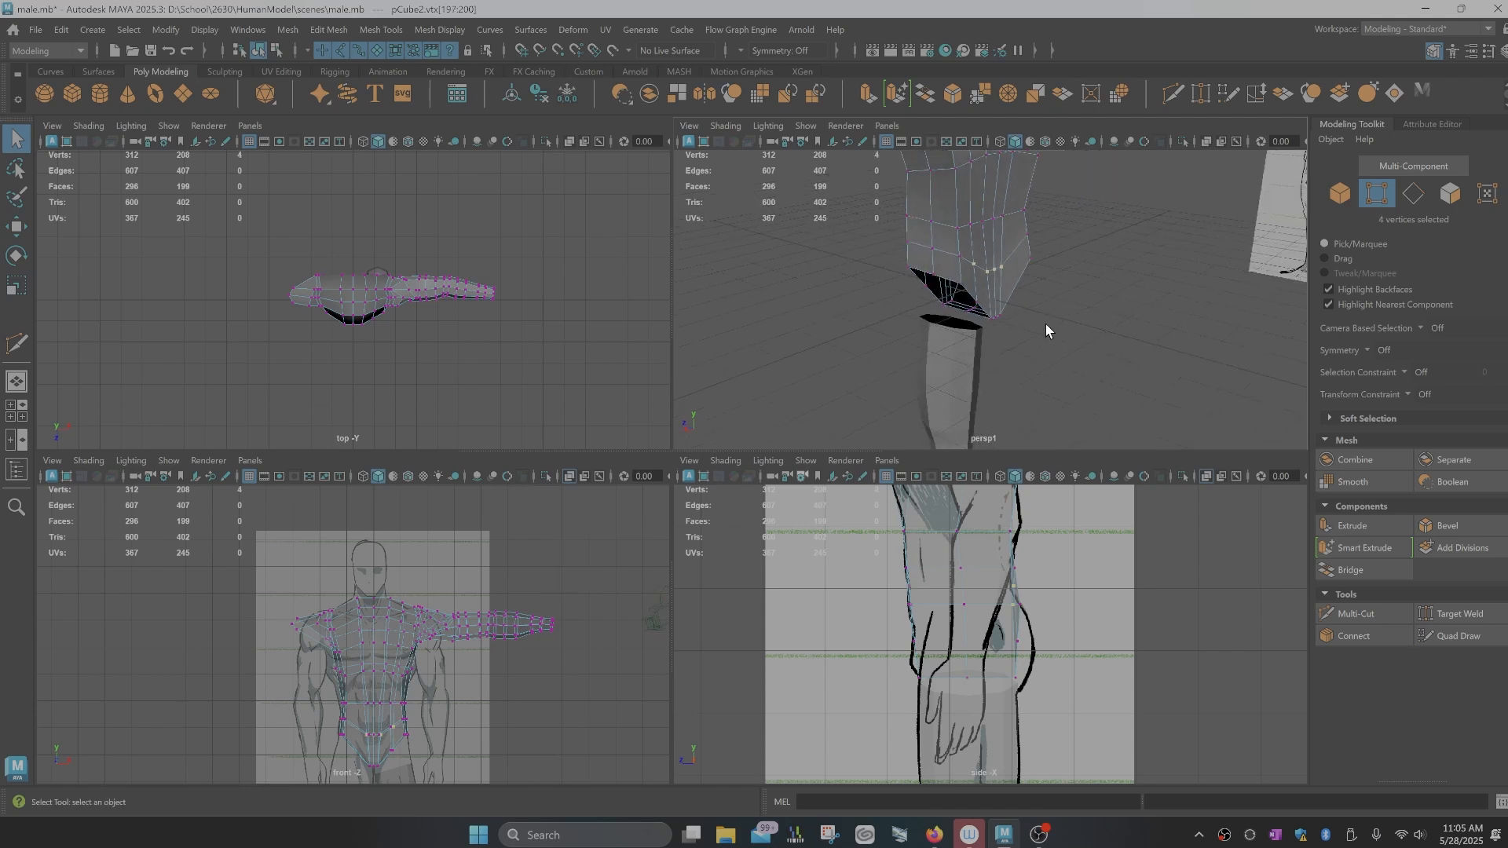
{"action": "key", "text": "w"}
{"action": "left_click_drag", "start_coordinate": [1057, 383], "coordinate": [1057, 381], "text": "alt"}
{"action": "left_click_drag", "start_coordinate": [868, 595], "coordinate": [882, 599]}
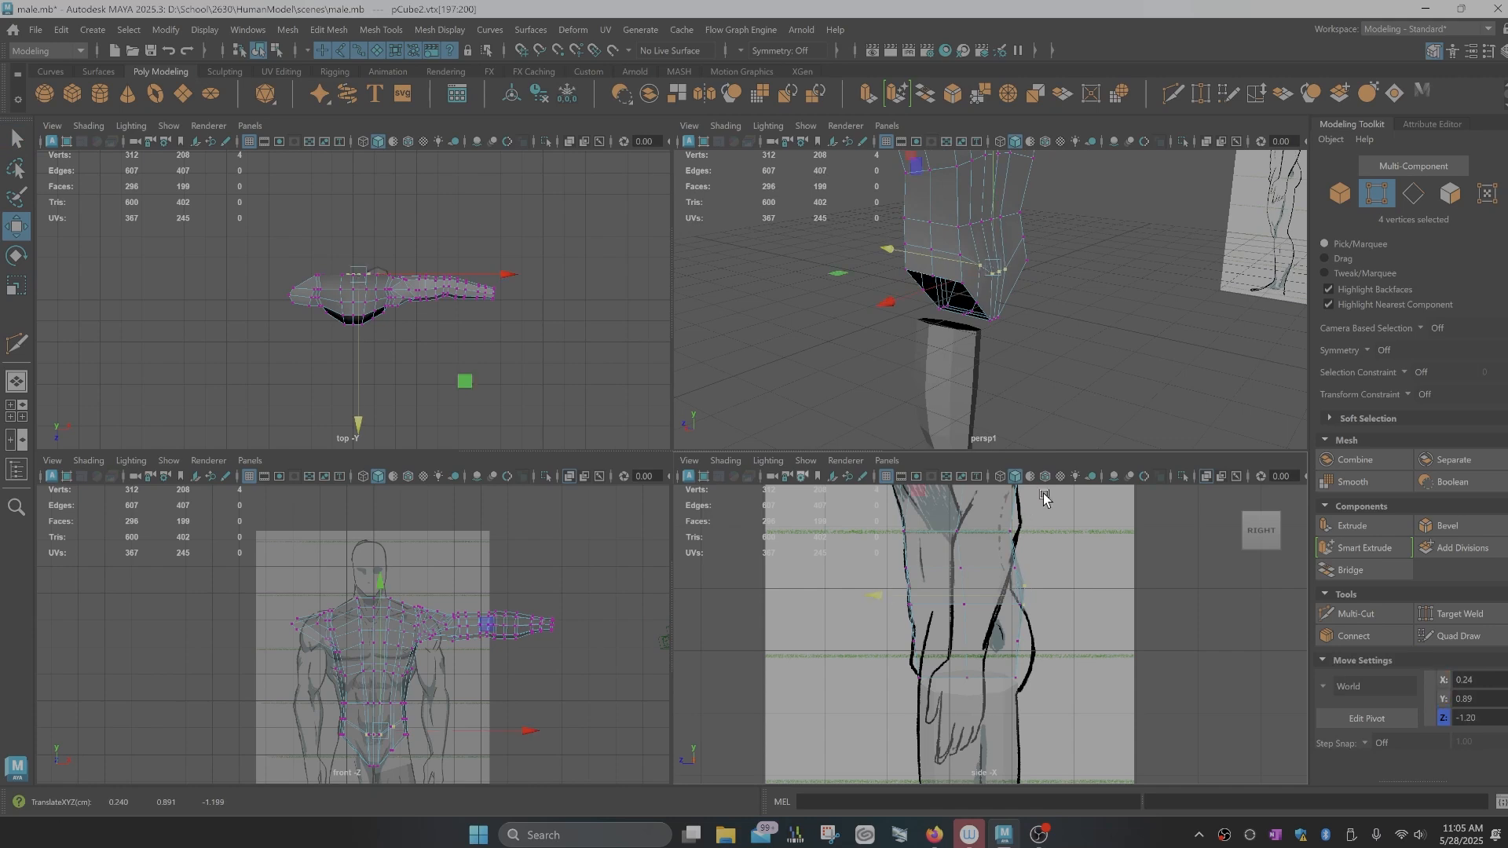
Step: Nudge single vertices at the back of the hips, lowering the centre-line vertex above the buttocks slightly
{"action": "left_click", "coordinate": [975, 306]}
{"action": "left_click_drag", "start_coordinate": [990, 352], "coordinate": [995, 344], "text": "alt"}
{"action": "left_click_drag", "start_coordinate": [853, 291], "coordinate": [862, 292]}
{"action": "left_click_drag", "start_coordinate": [1052, 361], "coordinate": [1018, 356], "text": "alt"}
{"action": "left_click", "coordinate": [1001, 222]}
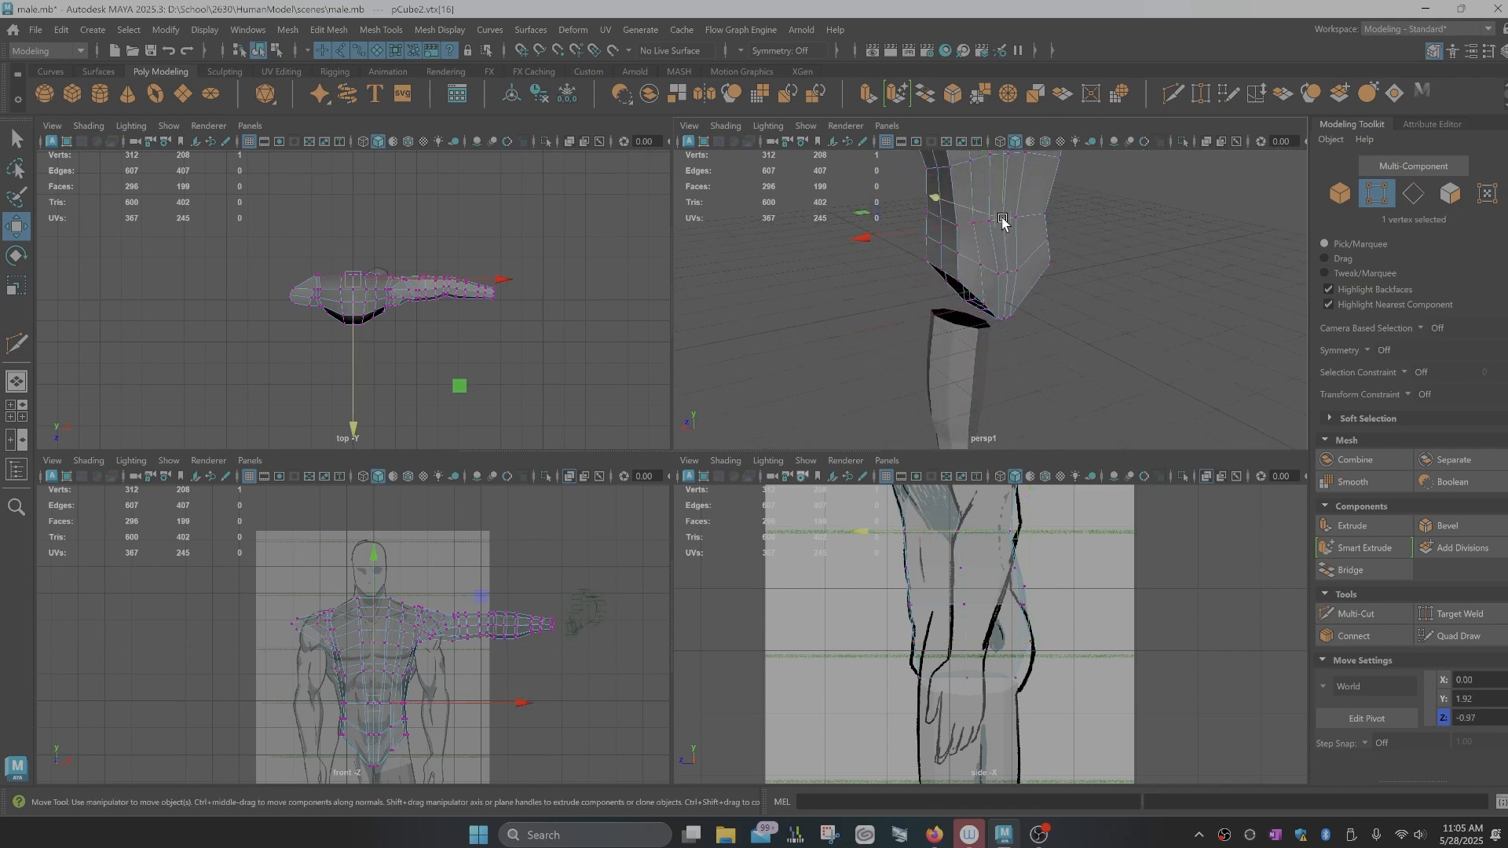
{"action": "mouse_move", "coordinate": [1003, 200]}
{"action": "left_mouse_down"}
{"action": "mouse_move", "coordinate": [996, 229]}
{"action": "mouse_move", "coordinate": [1000, 212]}
{"action": "left_mouse_up"}
{"action": "left_click", "coordinate": [989, 198]}
{"action": "scroll", "coordinate": [1068, 279], "scroll_direction": "down", "scroll_amount": 5}
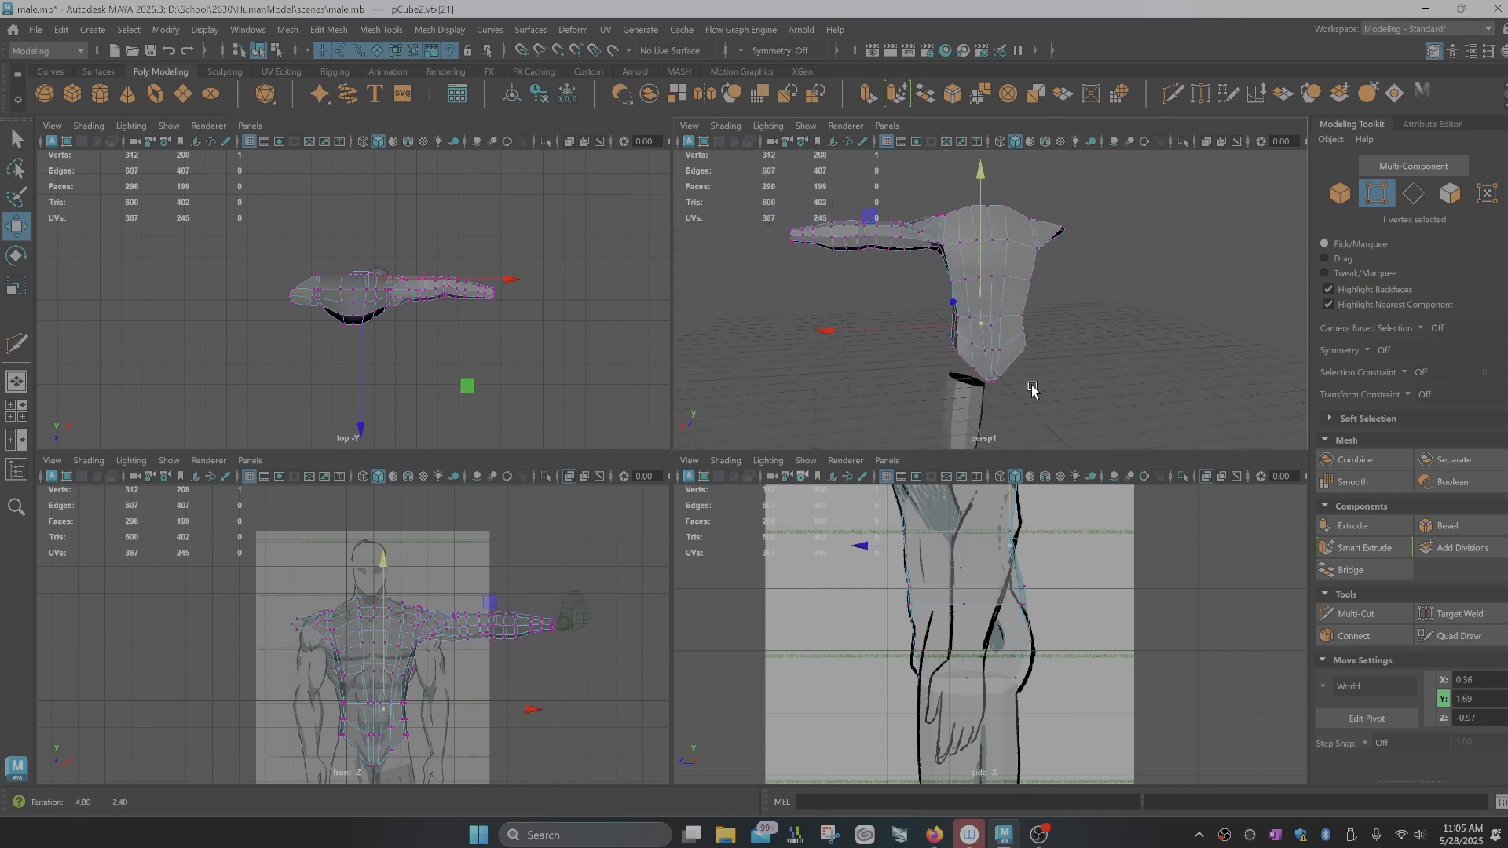
Step: Delete all torso faces on the armless side of the centre line, including the leftover strip of front faces
{"action": "right_click_drag", "start_coordinate": [1013, 337], "coordinate": [1018, 382]}
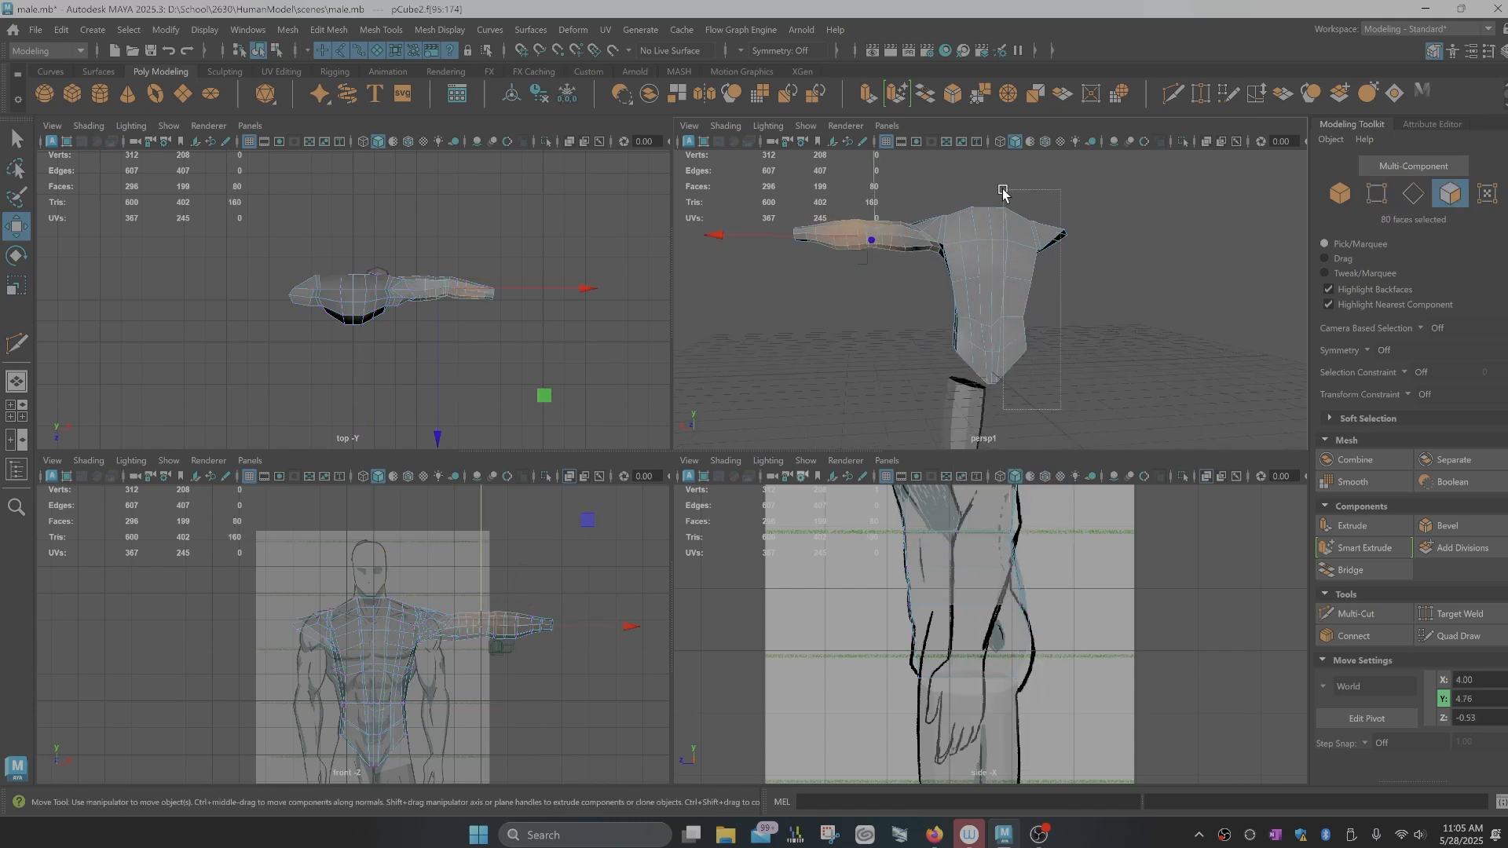
{"action": "left_click_drag", "start_coordinate": [995, 188], "coordinate": [995, 189]}
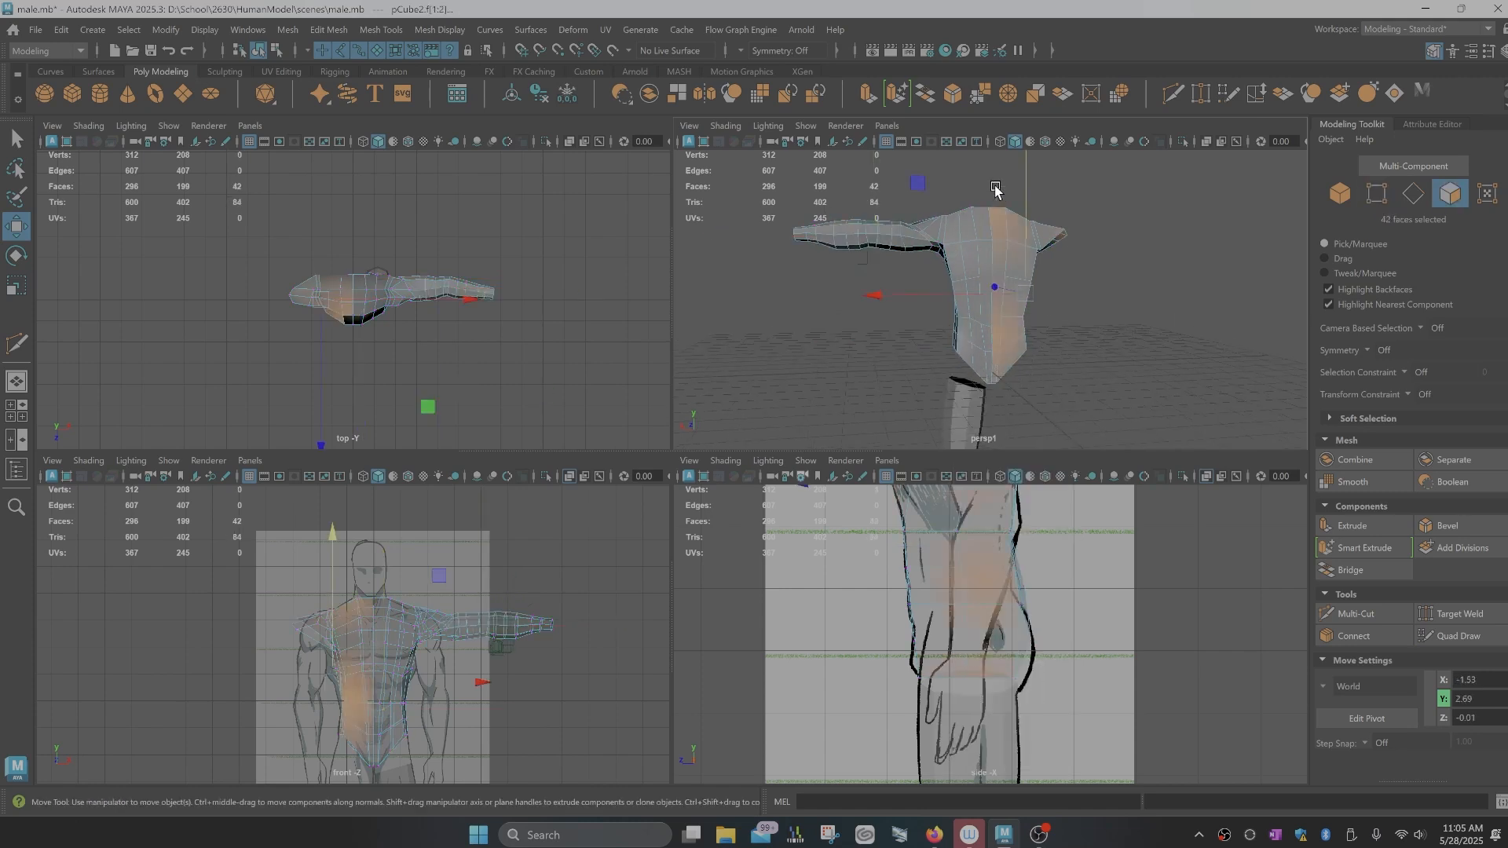
{"action": "key", "text": "Delete"}
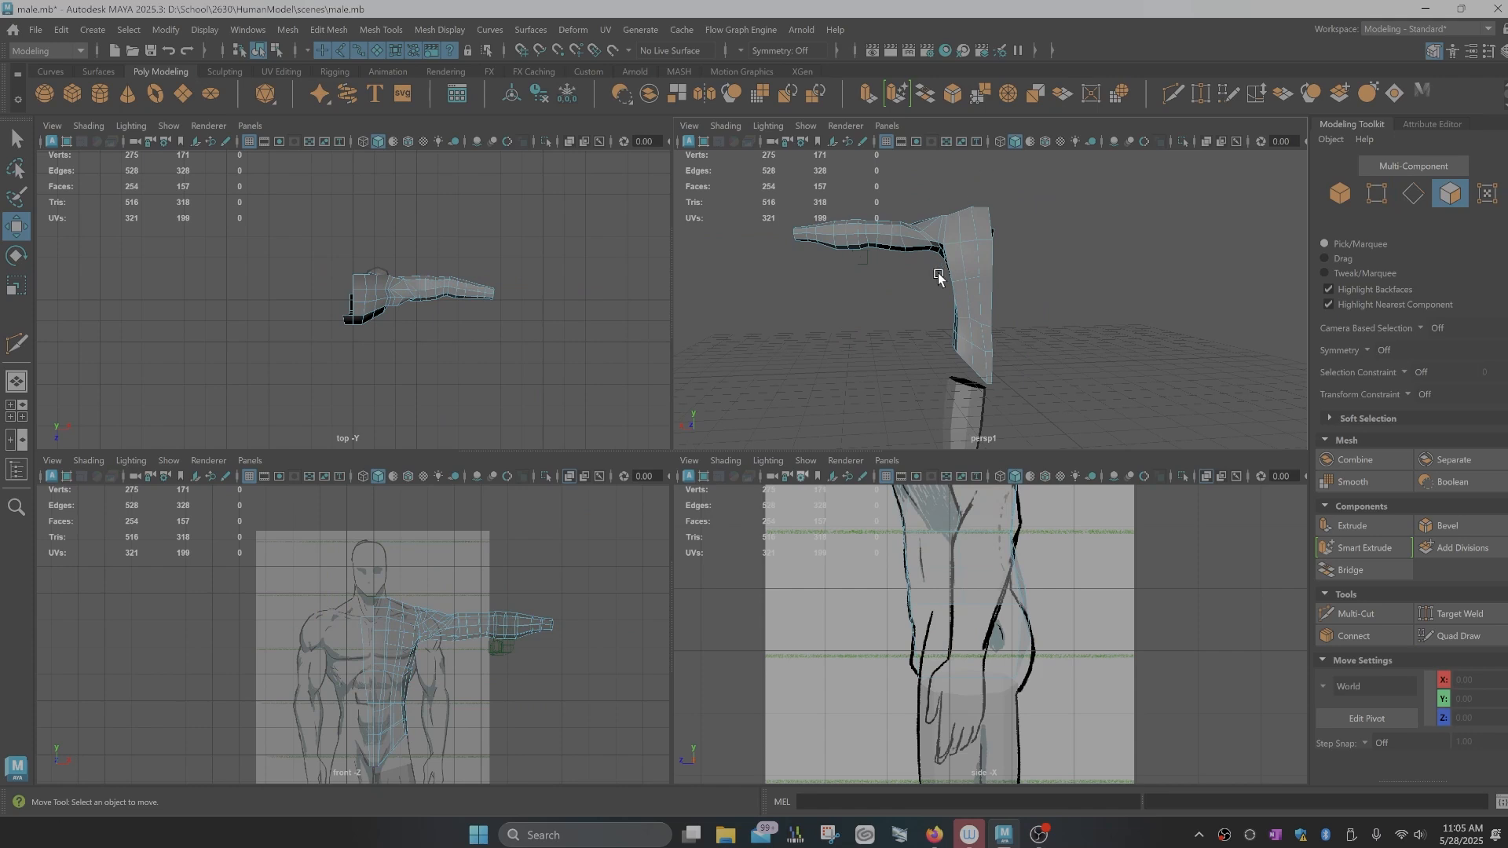
{"action": "left_click_drag", "start_coordinate": [939, 276], "coordinate": [966, 250], "text": "alt"}
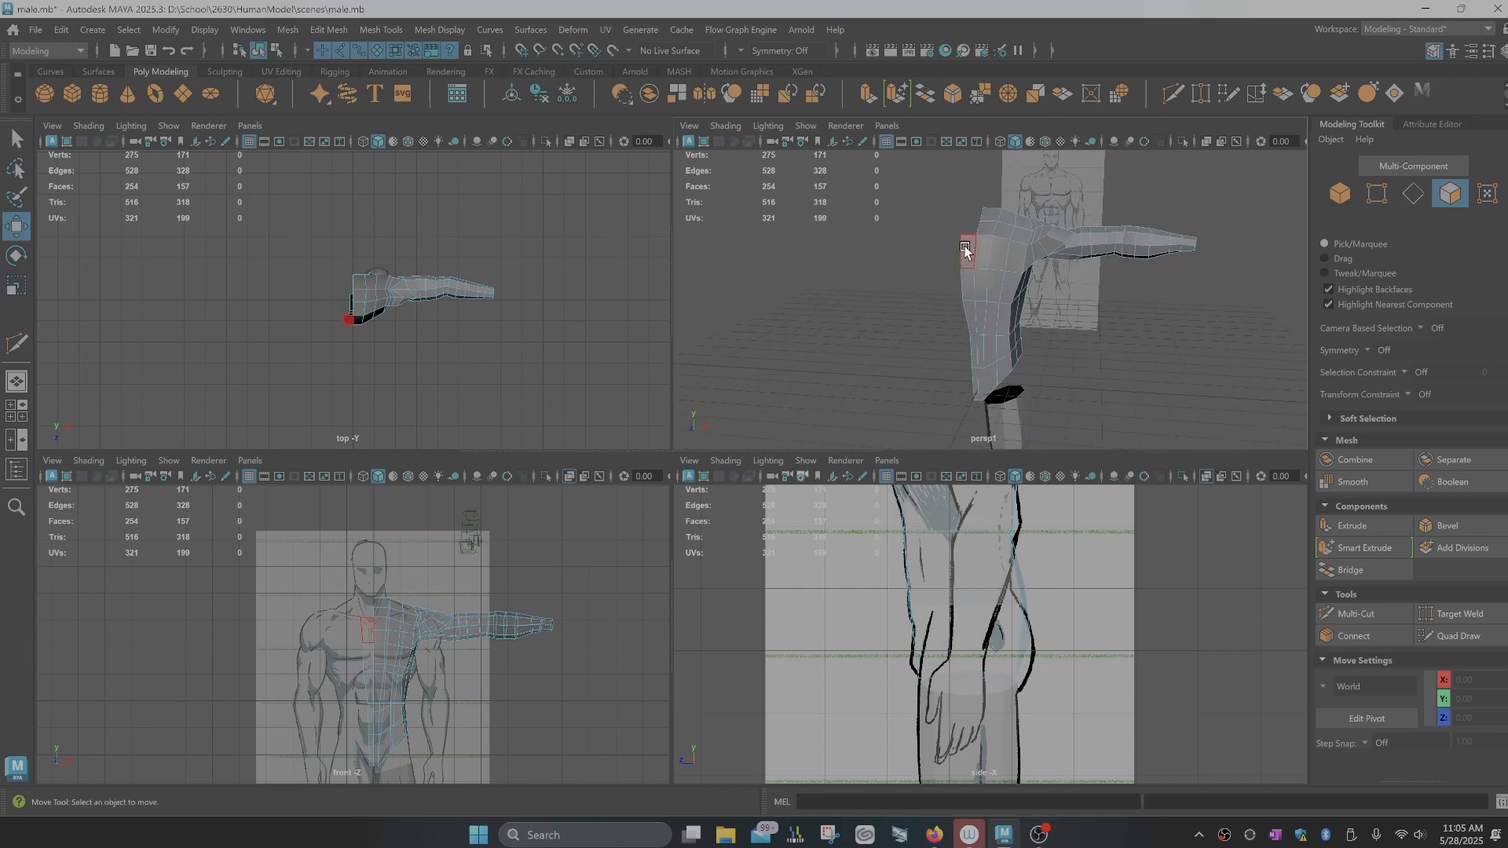
{"action": "left_click", "coordinate": [966, 250]}
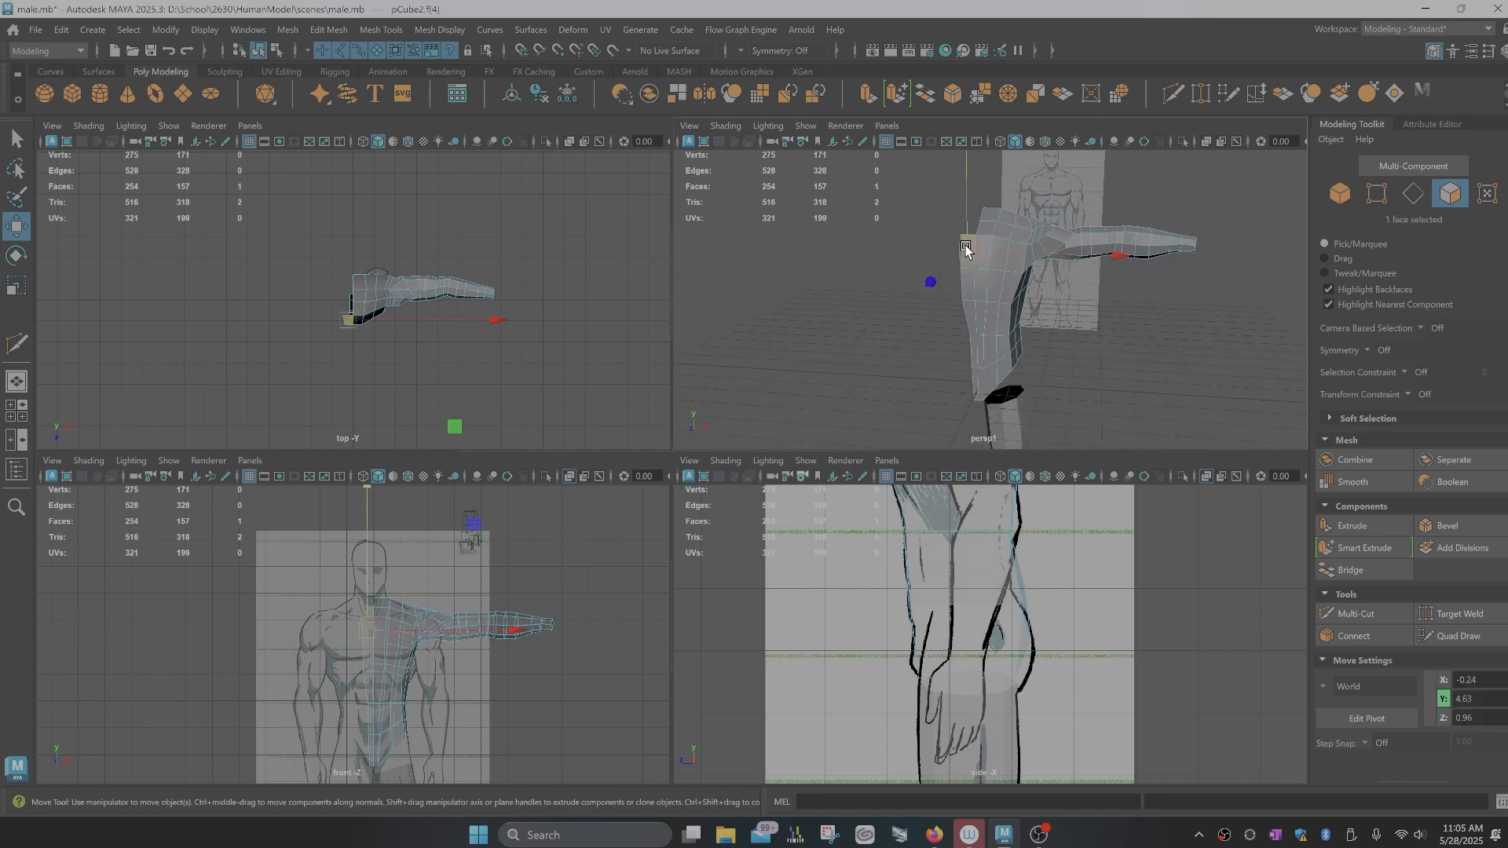
{"action": "double_click", "coordinate": [976, 389], "text": "shift"}
{"action": "left_click_drag", "start_coordinate": [962, 406], "coordinate": [978, 384], "text": "alt"}
{"action": "key", "text": "Delete"}
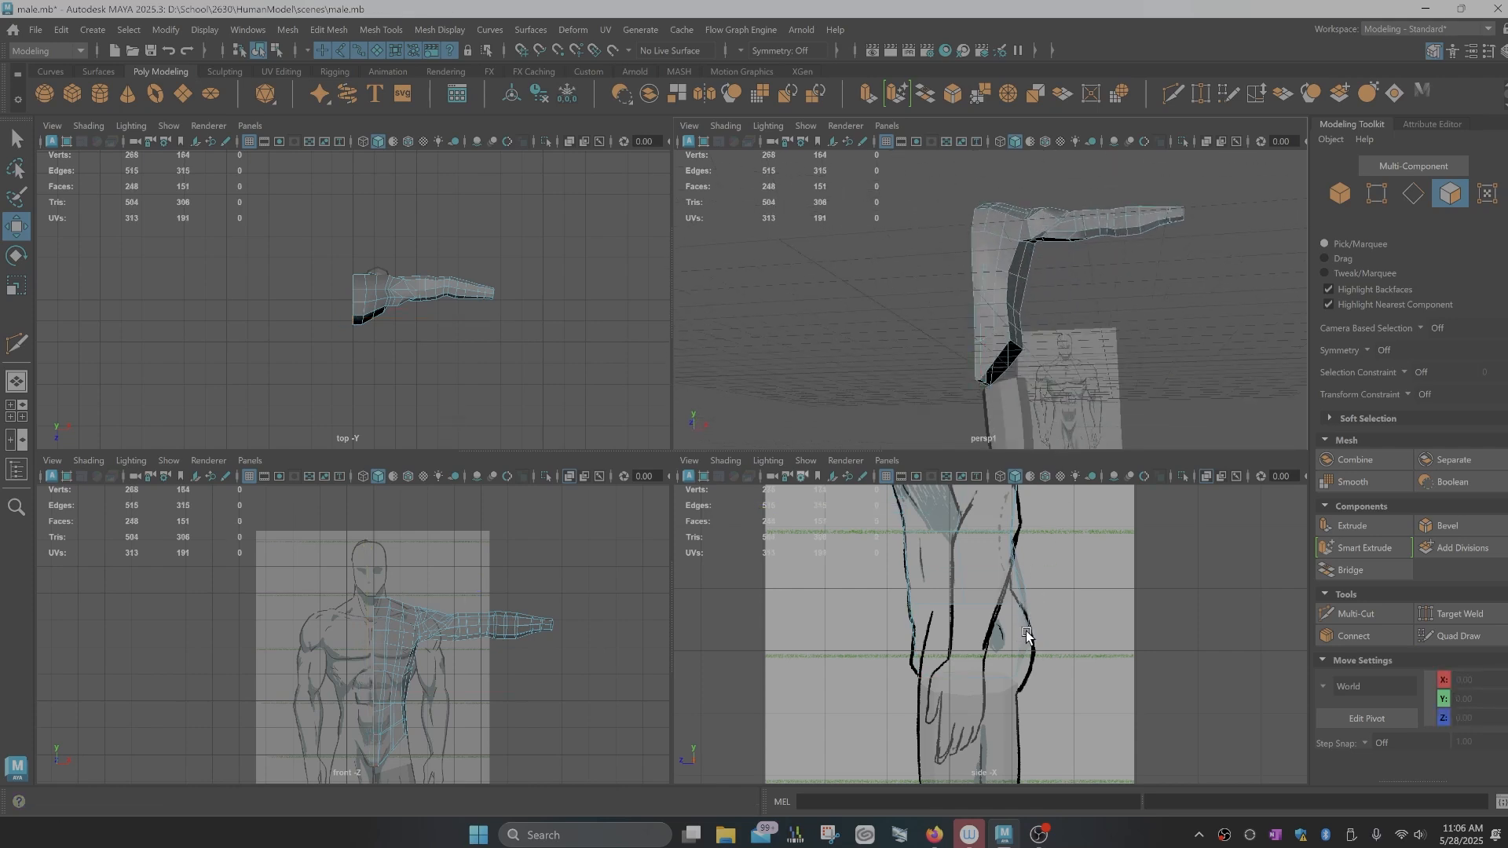
Step: Compare the buttocks with the side reference and examine the gap between the pelvis and the separate leg
{"action": "mouse_move", "coordinate": [1027, 632]}
{"action": "middle_mouse_down", "text": "alt"}
{"action": "mouse_move", "coordinate": [1023, 596]}
{"action": "mouse_move", "coordinate": [1022, 614]}
{"action": "middle_mouse_up", "text": "alt"}
{"action": "scroll", "coordinate": [1020, 658], "scroll_direction": "up", "scroll_amount": 3}
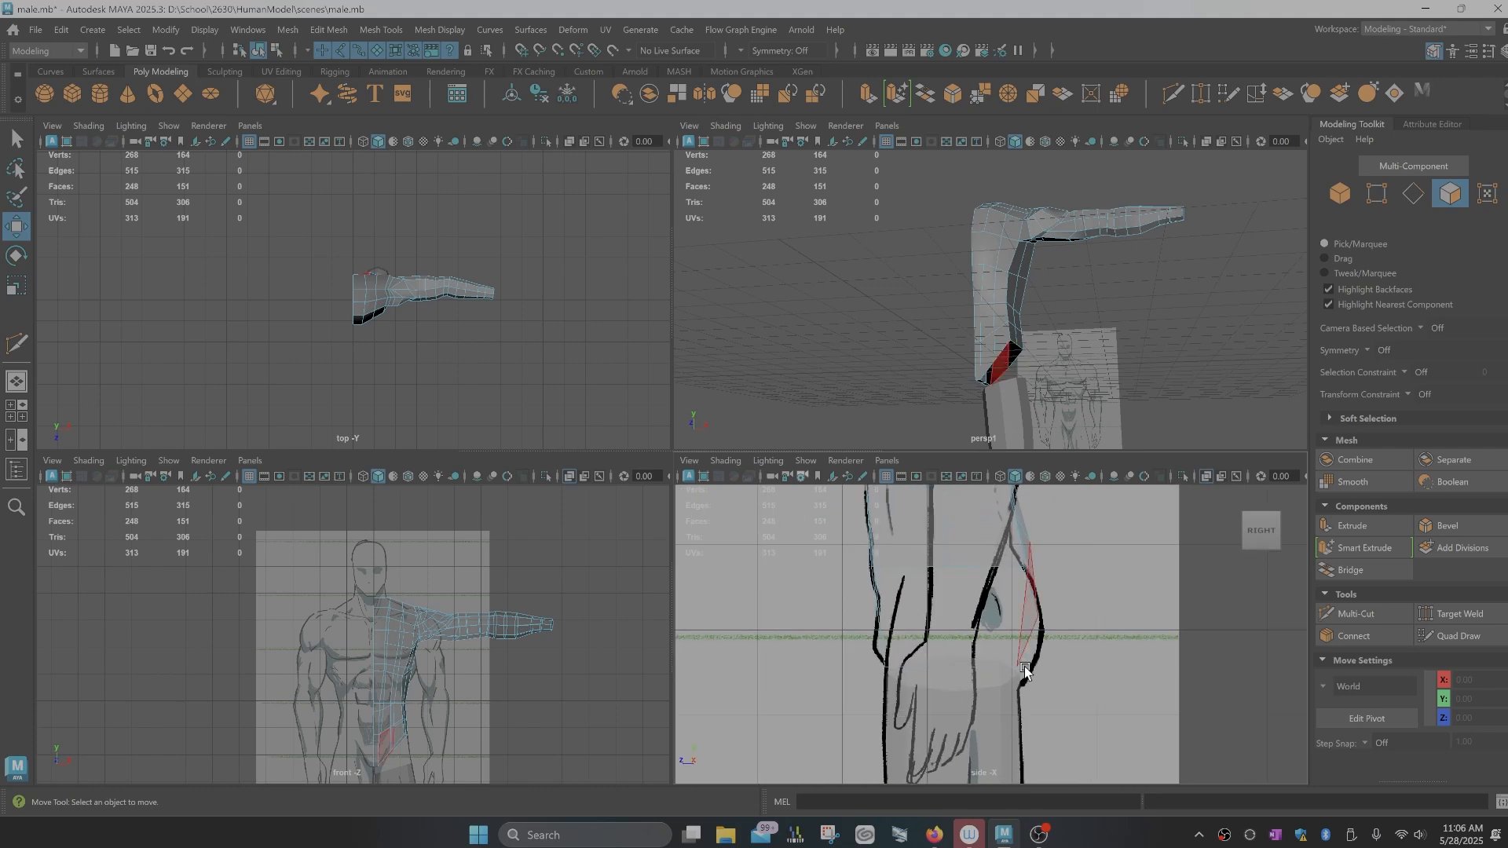
{"action": "left_click_drag", "start_coordinate": [1025, 670], "coordinate": [1007, 680], "text": "alt"}
{"action": "key", "text": "F8"}
{"action": "left_click_drag", "start_coordinate": [1078, 416], "coordinate": [947, 412], "text": "alt"}
{"action": "scroll", "coordinate": [1008, 401], "scroll_direction": "up", "scroll_amount": 4}
{"action": "middle_click_drag", "start_coordinate": [1007, 408], "coordinate": [1047, 276], "text": "alt"}
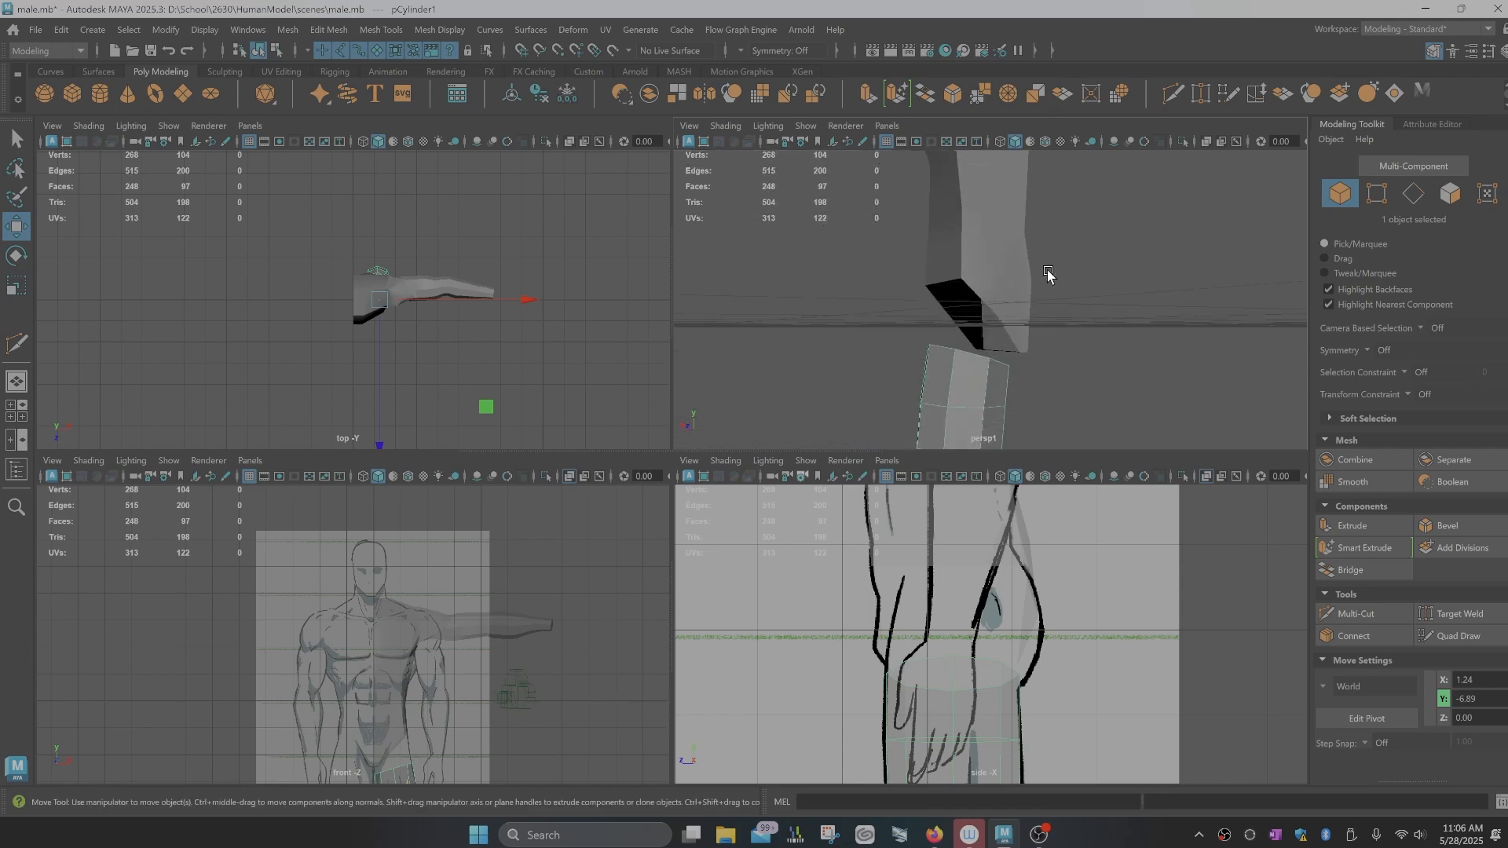
{"action": "left_click_drag", "start_coordinate": [1047, 277], "coordinate": [1005, 365], "text": "alt"}
Step: Lower the two middle crotch vertices of the torso to about Y -0.52, matching the crotch in the front reference
{"action": "left_click", "coordinate": [1011, 317]}
{"action": "right_click_drag", "start_coordinate": [969, 349], "coordinate": [902, 343]}
{"action": "left_click_drag", "start_coordinate": [972, 344], "coordinate": [964, 312]}
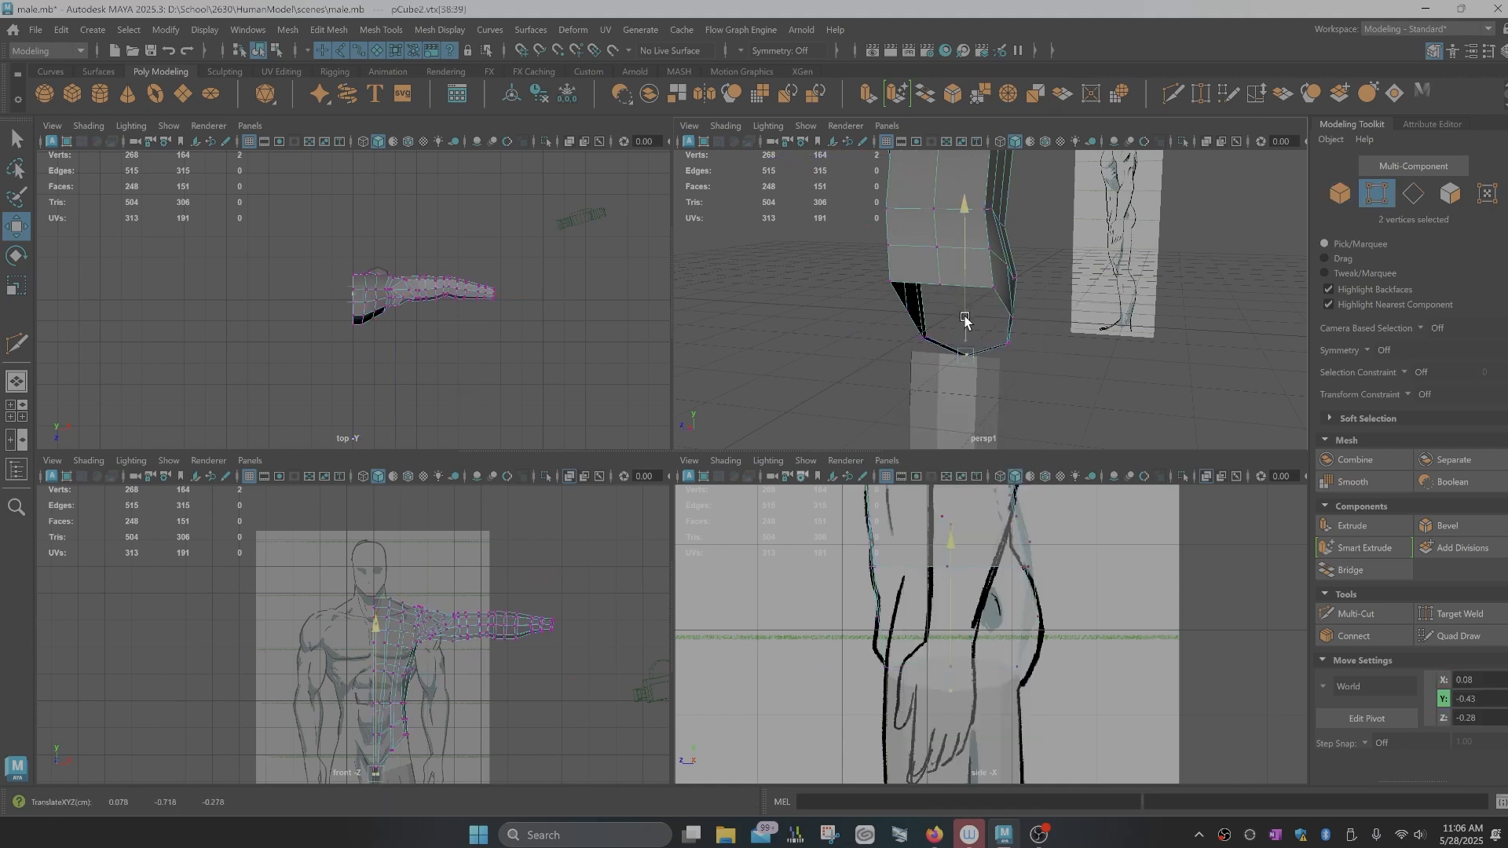
{"action": "left_click_drag", "start_coordinate": [923, 379], "coordinate": [1010, 370], "text": "alt"}
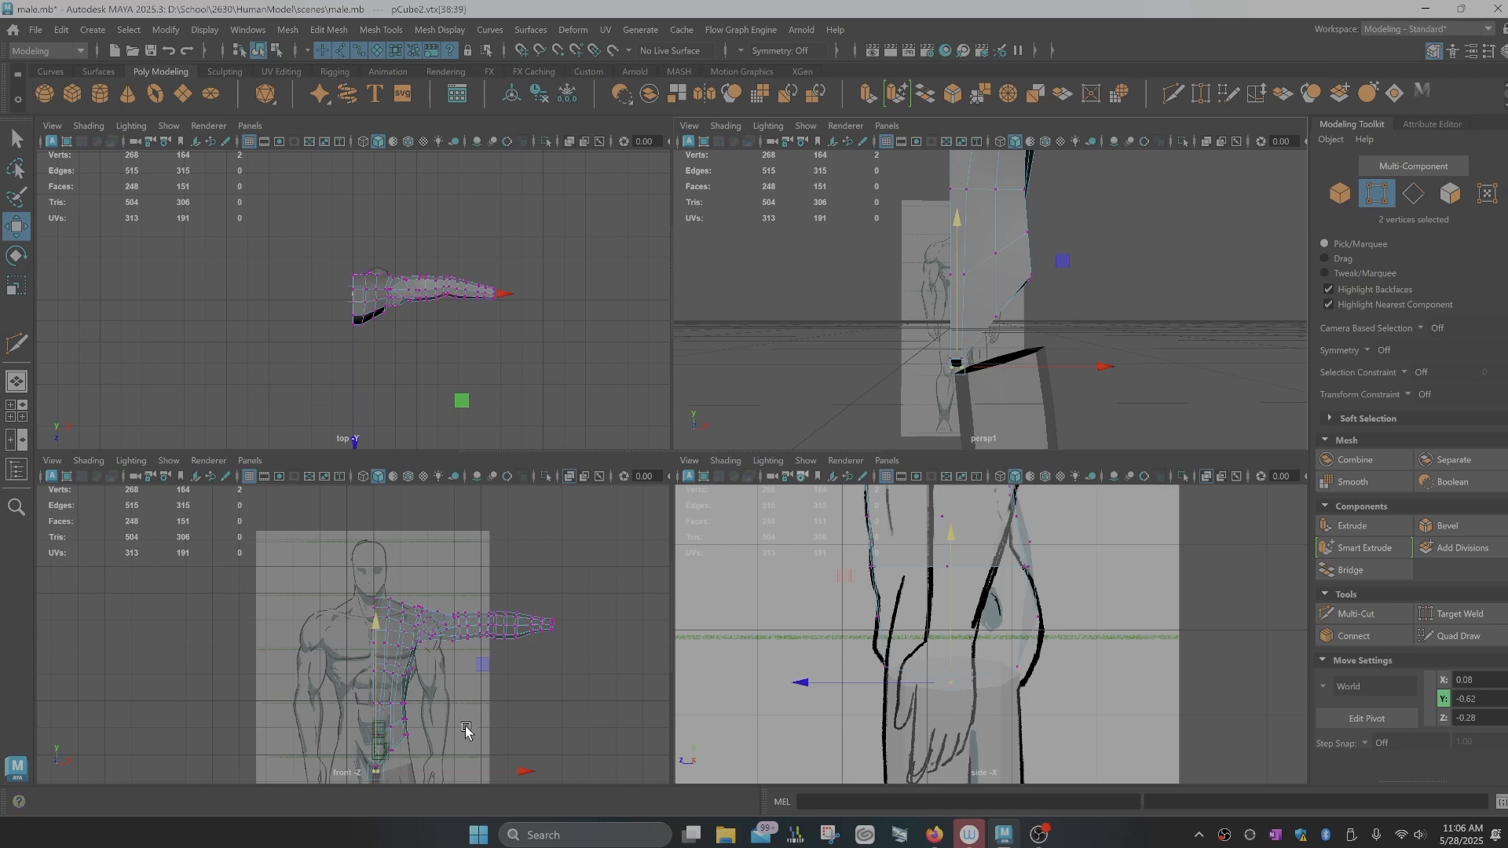
{"action": "middle_click_drag", "start_coordinate": [465, 726], "coordinate": [465, 613], "text": "alt"}
{"action": "scroll", "coordinate": [390, 654], "scroll_direction": "up", "scroll_amount": 5}
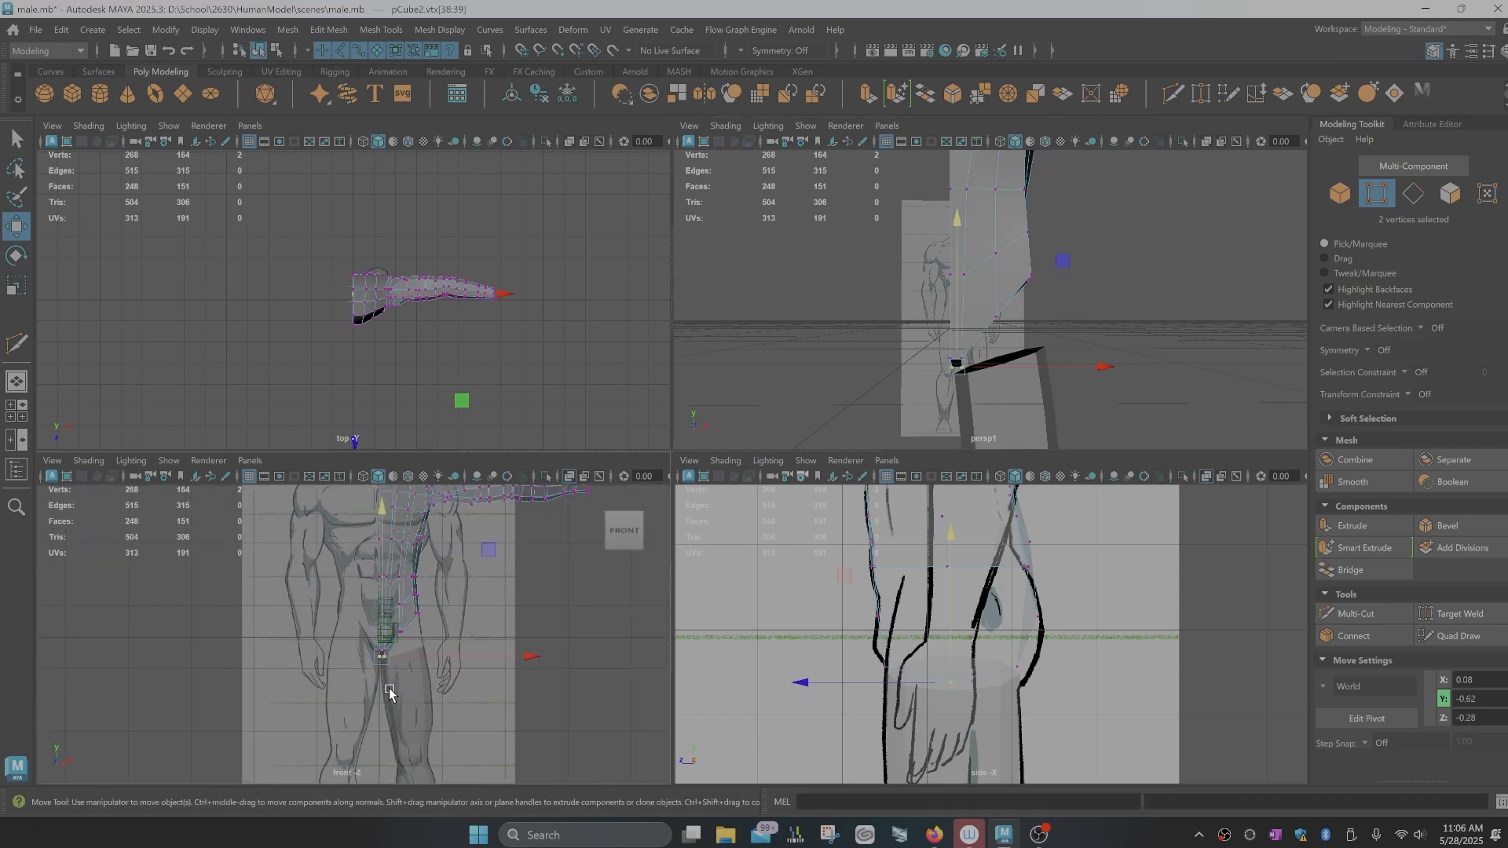
{"action": "left_click_drag", "start_coordinate": [419, 660], "coordinate": [419, 653]}
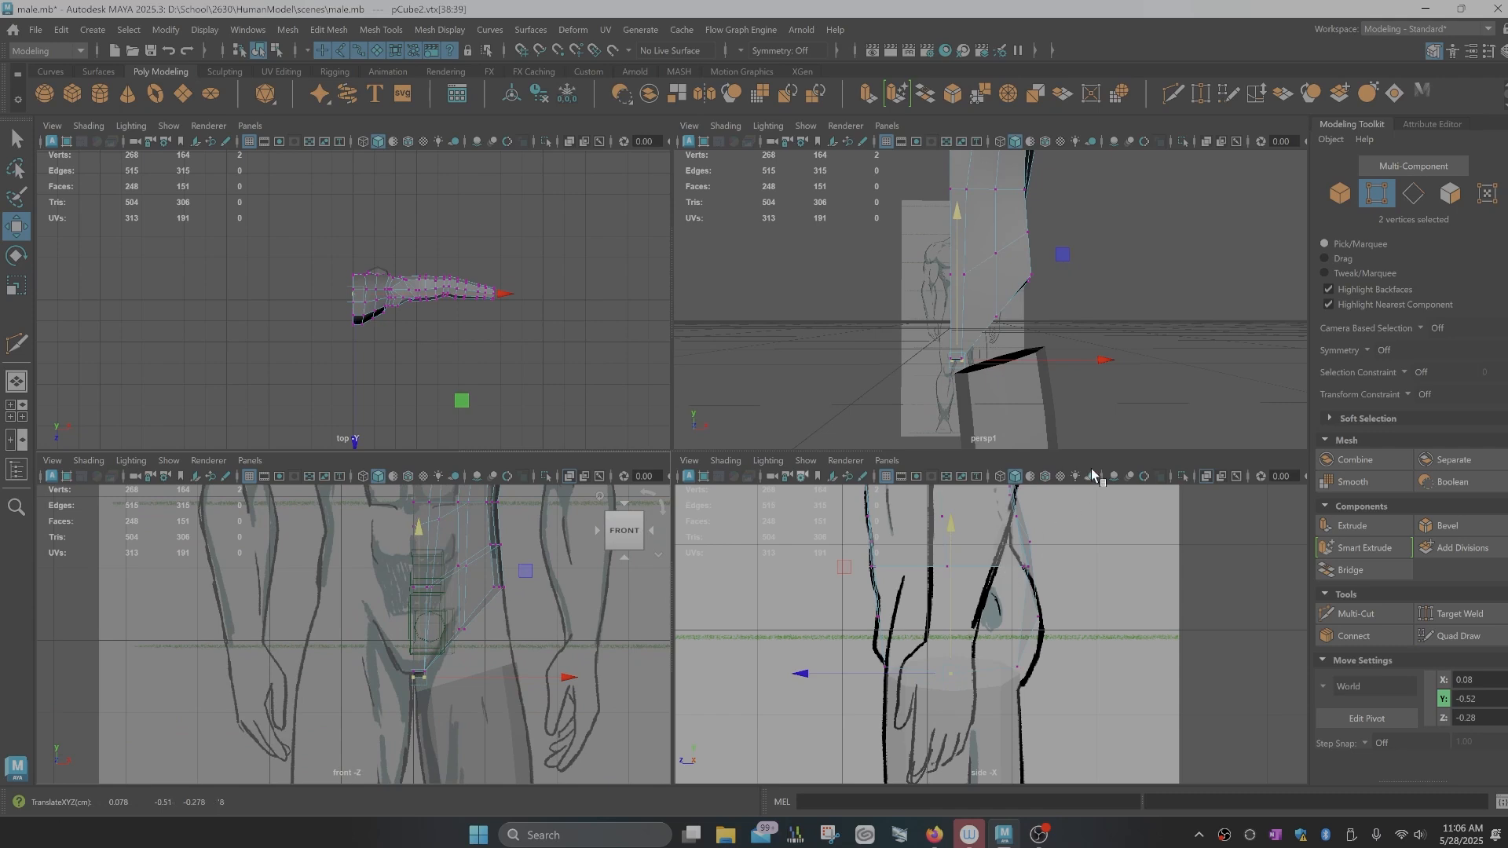
Step: Select three vertically aligned vertices at the front outer corner of the hip and move them backward along Z
{"action": "mouse_move", "coordinate": [1062, 440]}
{"action": "left_mouse_down", "text": "alt"}
{"action": "mouse_move", "coordinate": [1039, 446]}
{"action": "mouse_move", "coordinate": [1044, 435]}
{"action": "mouse_move", "coordinate": [1041, 449]}
{"action": "left_mouse_up", "text": "alt"}
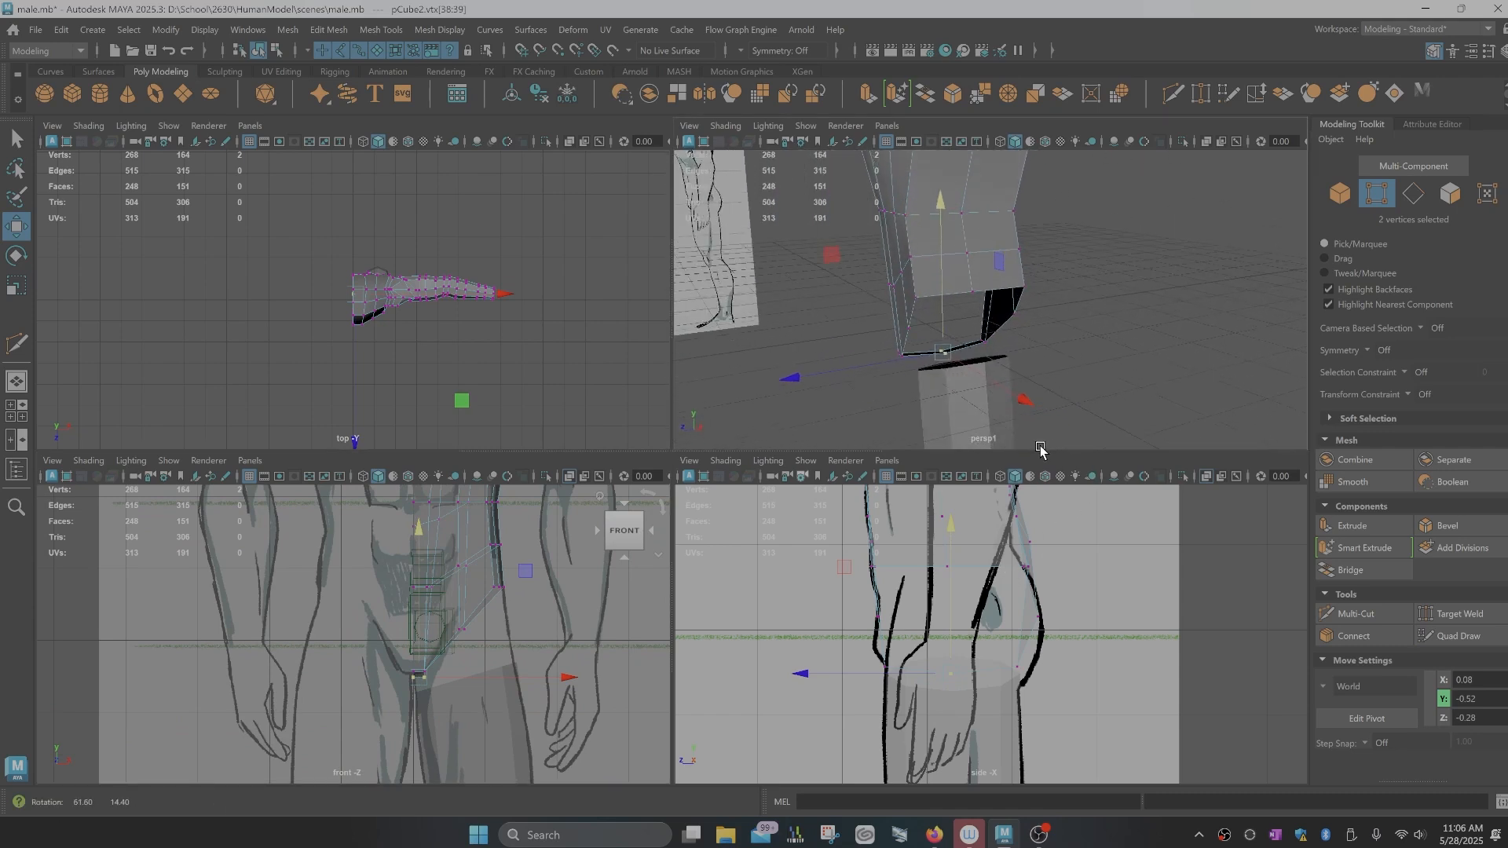
{"action": "left_click", "coordinate": [912, 259]}
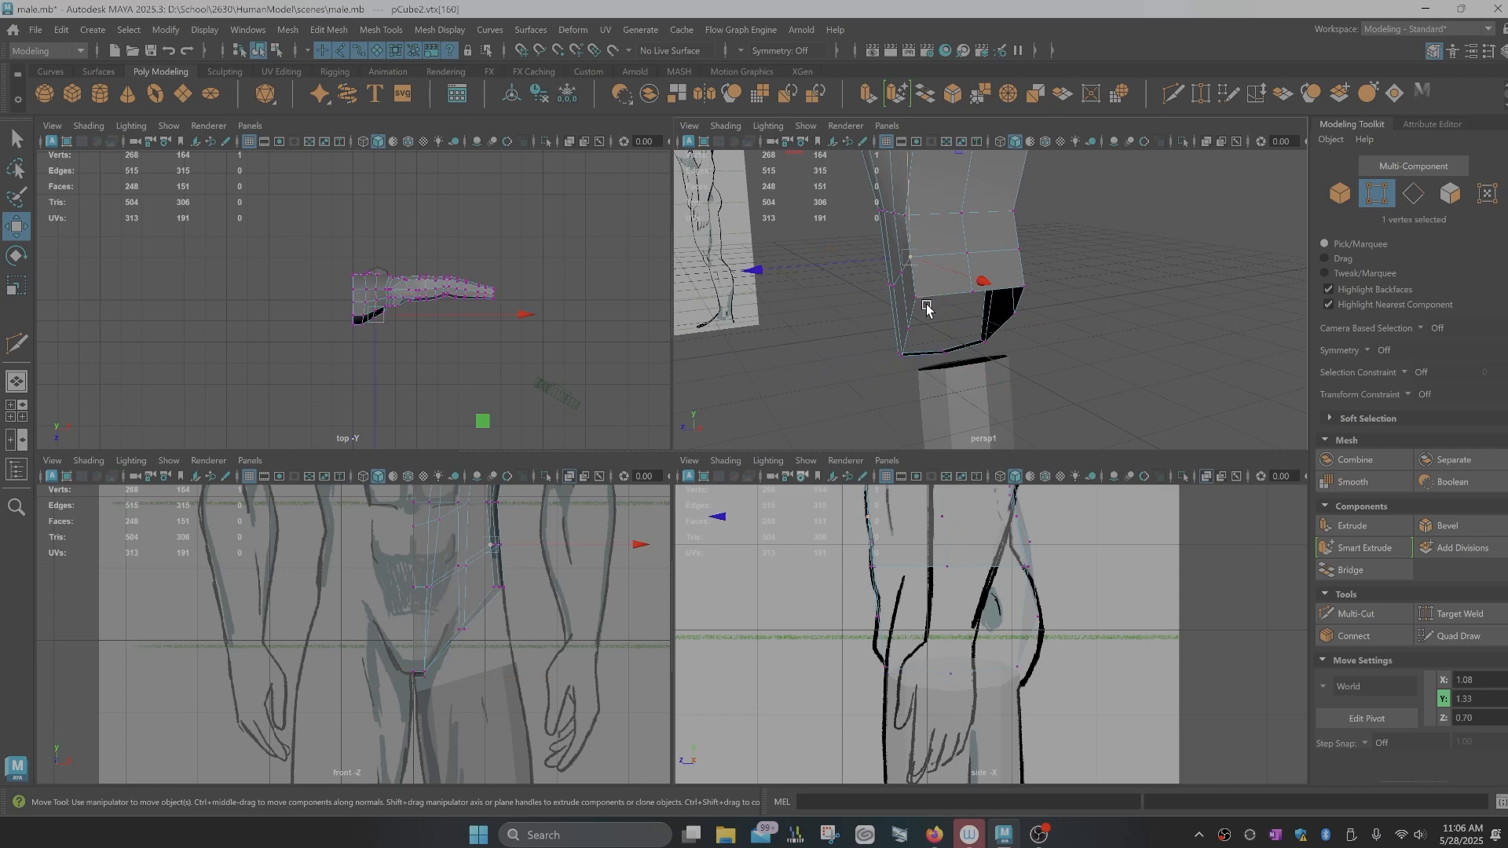
{"action": "left_click", "coordinate": [918, 297], "text": "shift"}
{"action": "left_click_drag", "start_coordinate": [951, 325], "coordinate": [943, 338], "text": "alt"}
{"action": "middle_click_drag", "start_coordinate": [942, 339], "coordinate": [945, 421], "text": "alt"}
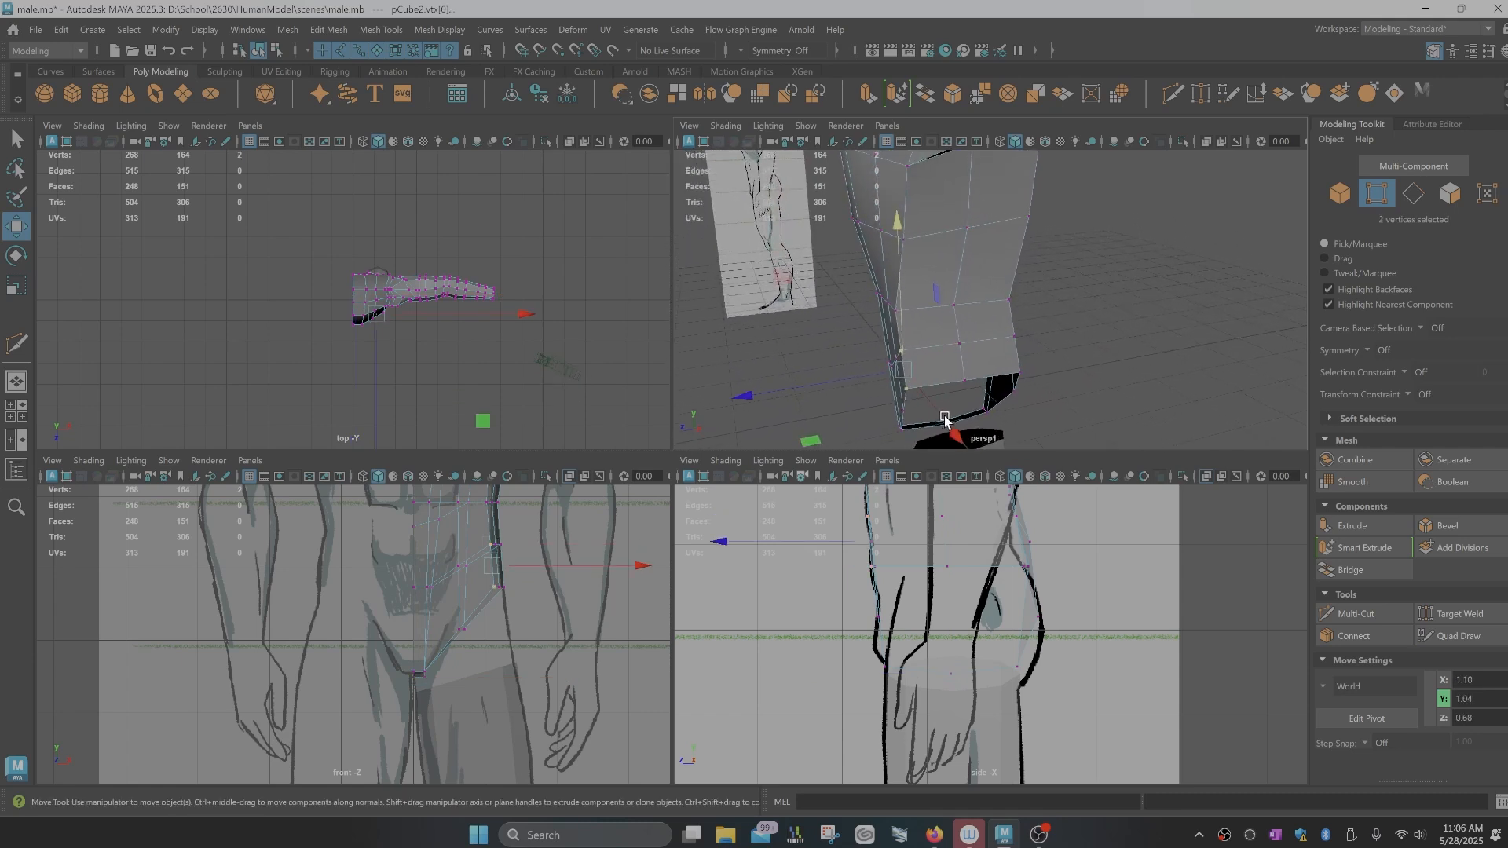
{"action": "left_click", "coordinate": [896, 313], "text": "shift"}
{"action": "left_click_drag", "start_coordinate": [806, 381], "coordinate": [777, 370]}
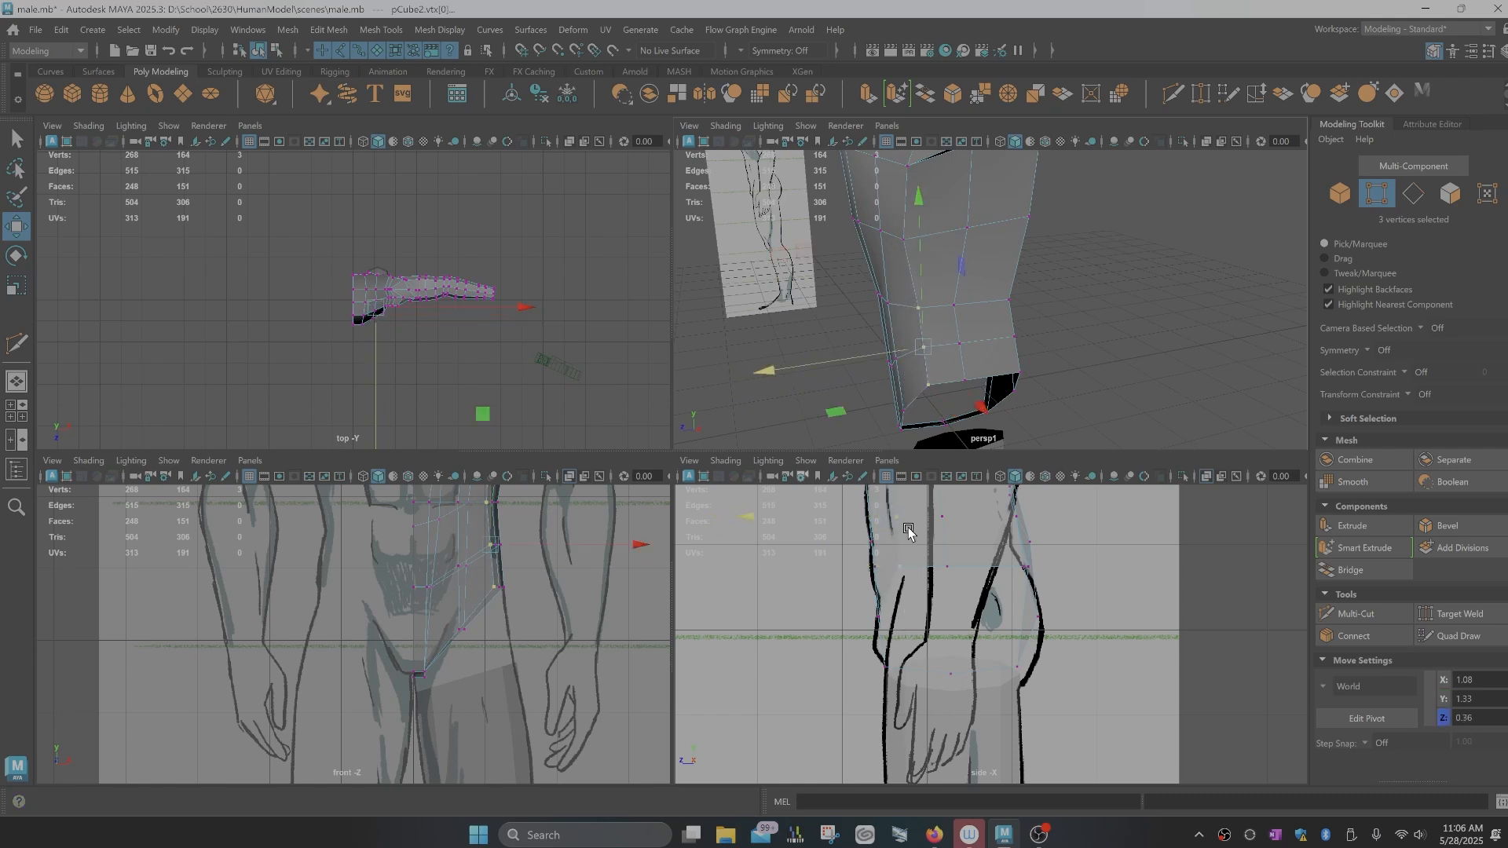
Step: Examine the leg hole against the top of the leg, and select the two rear crotch vertices
{"action": "left_click_drag", "start_coordinate": [911, 328], "coordinate": [1030, 319], "text": "alt"}
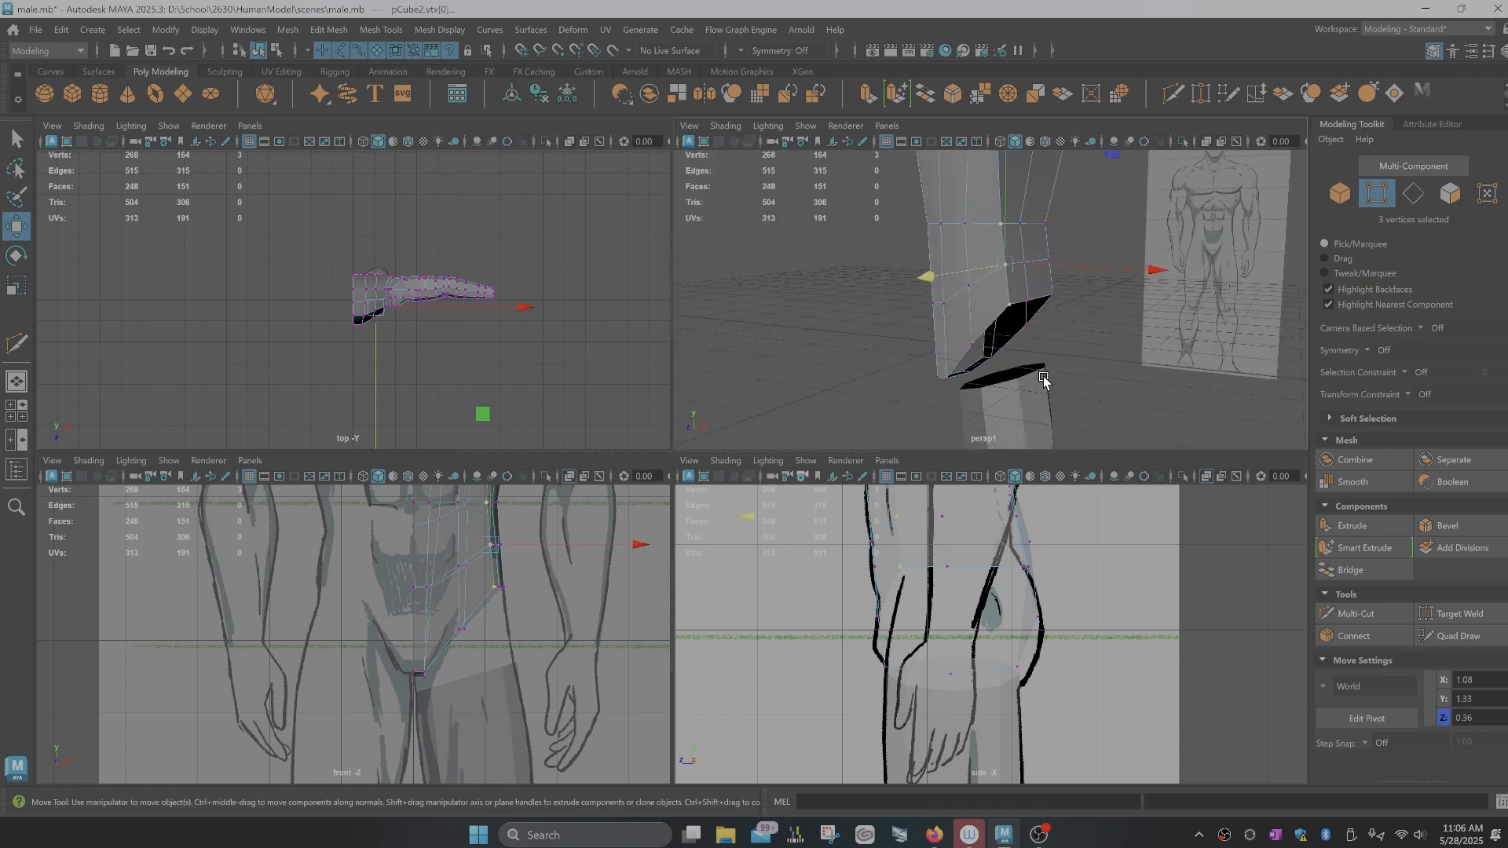
{"action": "left_click_drag", "start_coordinate": [1044, 381], "coordinate": [990, 381], "text": "alt"}
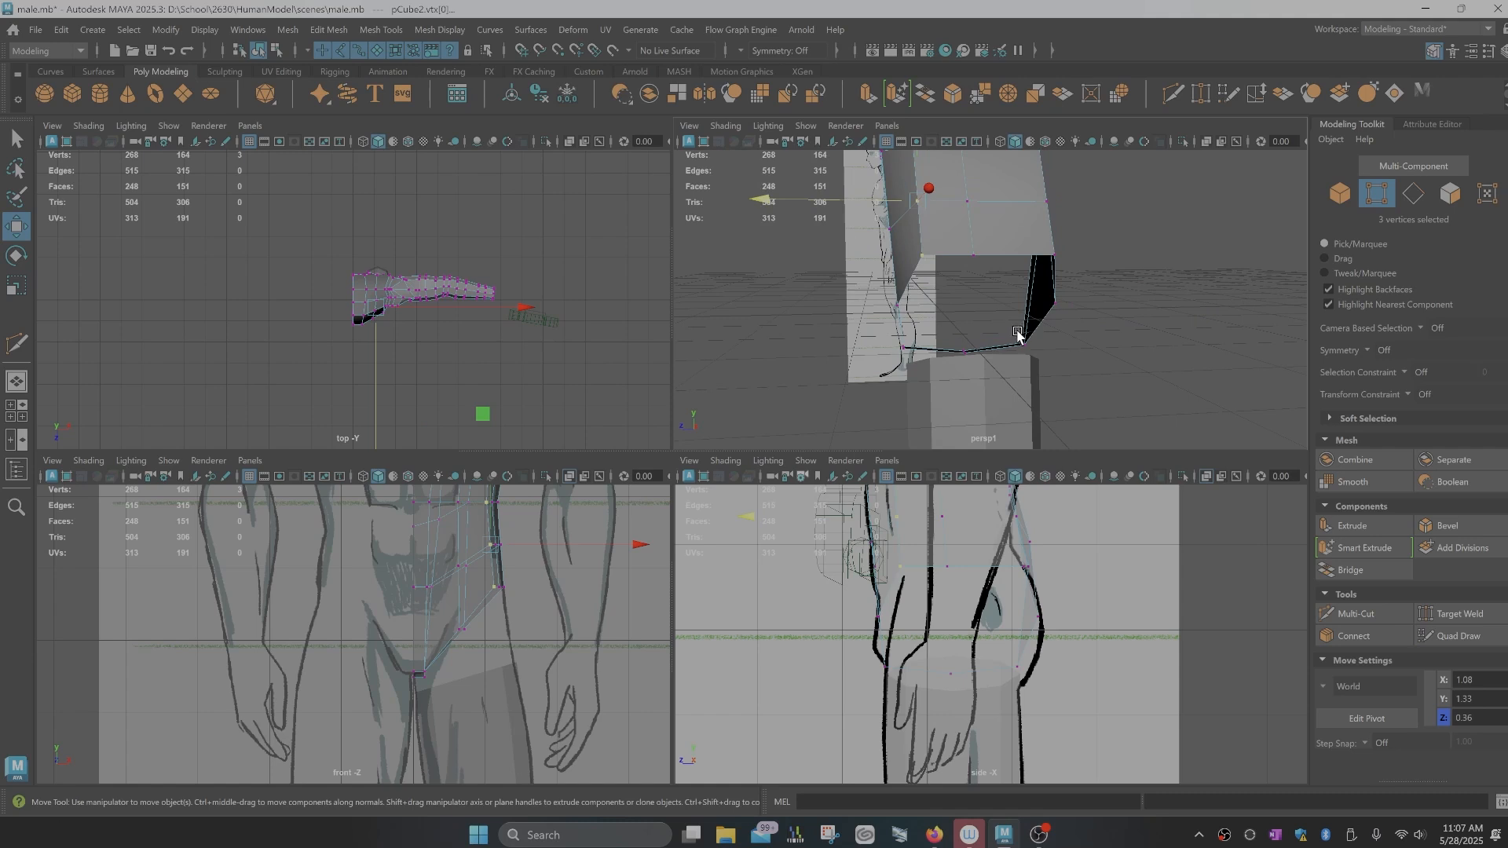
{"action": "left_click_drag", "start_coordinate": [1023, 344], "coordinate": [1021, 382]}
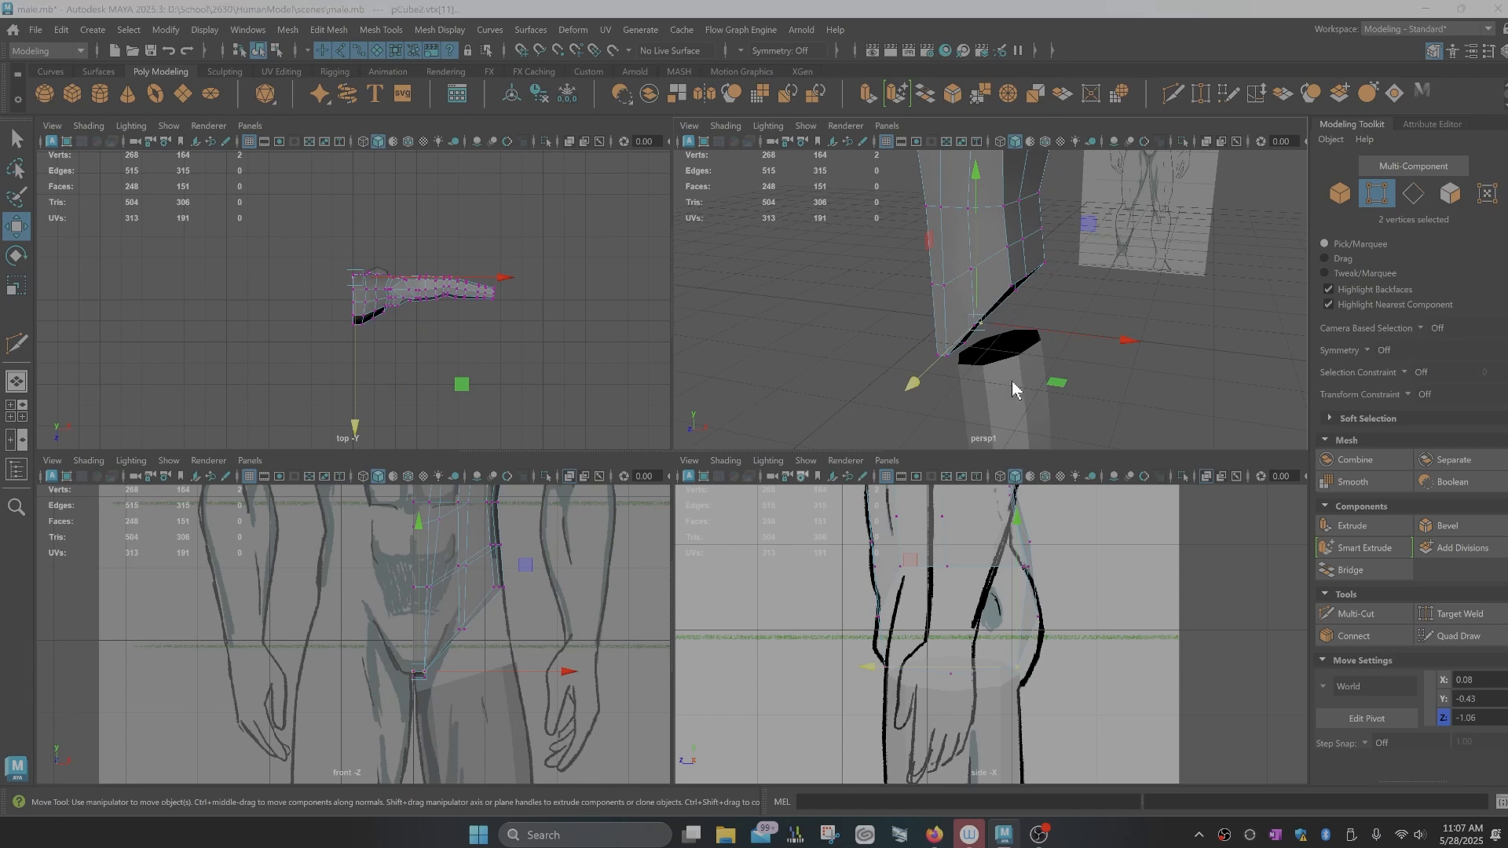
Step: Enlarge the perspective view and combine the half torso and the leg into one mesh
{"action": "key", "text": "space"}
{"action": "mouse_move", "coordinate": [762, 501]}
{"action": "left_mouse_down", "text": "alt"}
{"action": "mouse_move", "coordinate": [767, 515]}
{"action": "mouse_move", "coordinate": [788, 488]}
{"action": "mouse_move", "coordinate": [738, 496]}
{"action": "mouse_move", "coordinate": [788, 498]}
{"action": "mouse_move", "coordinate": [767, 509]}
{"action": "left_mouse_up", "text": "alt"}
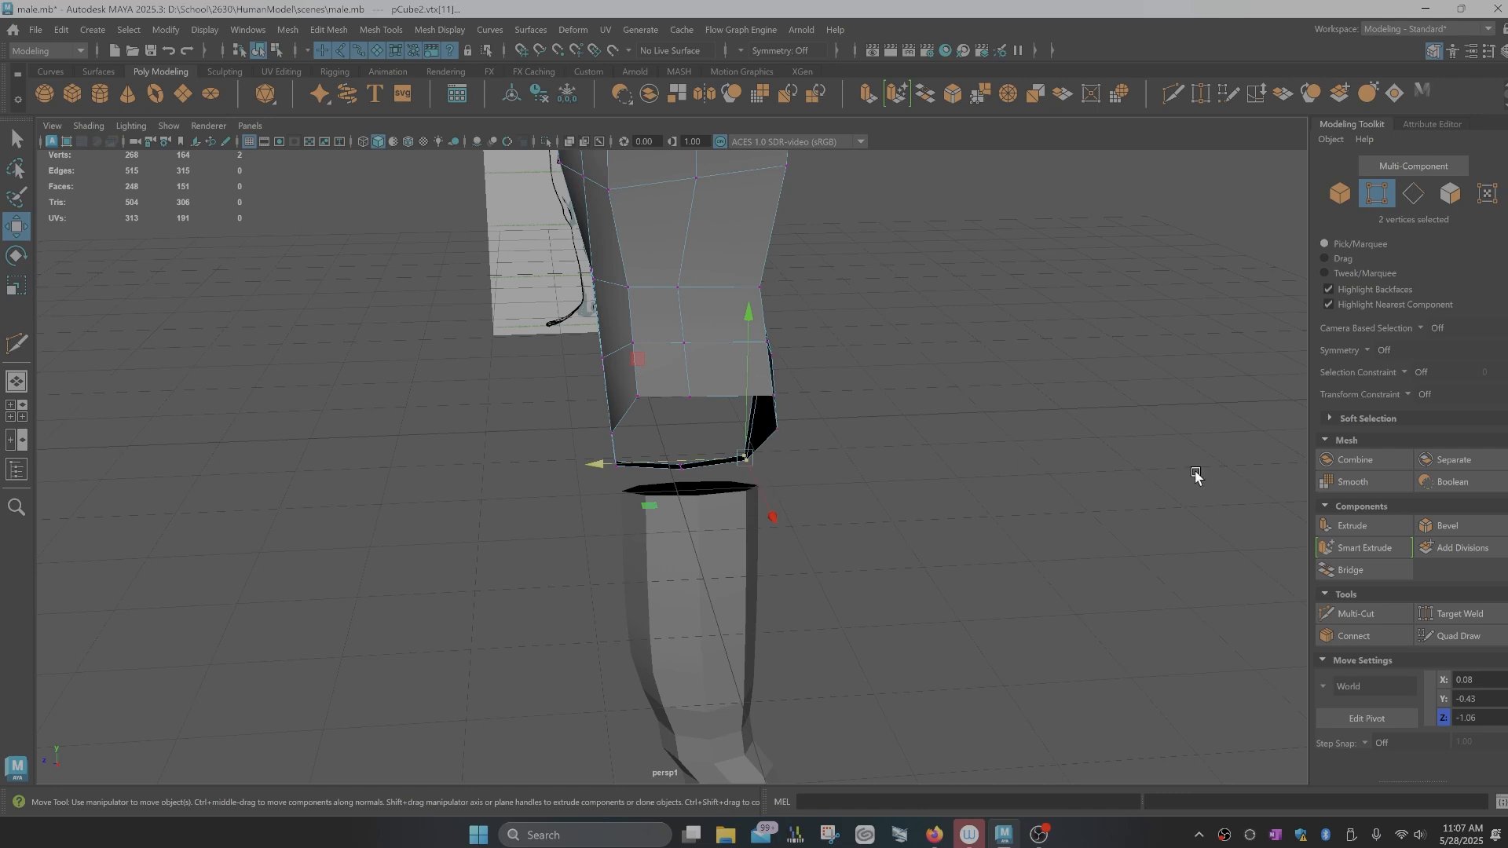
{"action": "right_click_drag", "start_coordinate": [699, 518], "coordinate": [775, 350]}
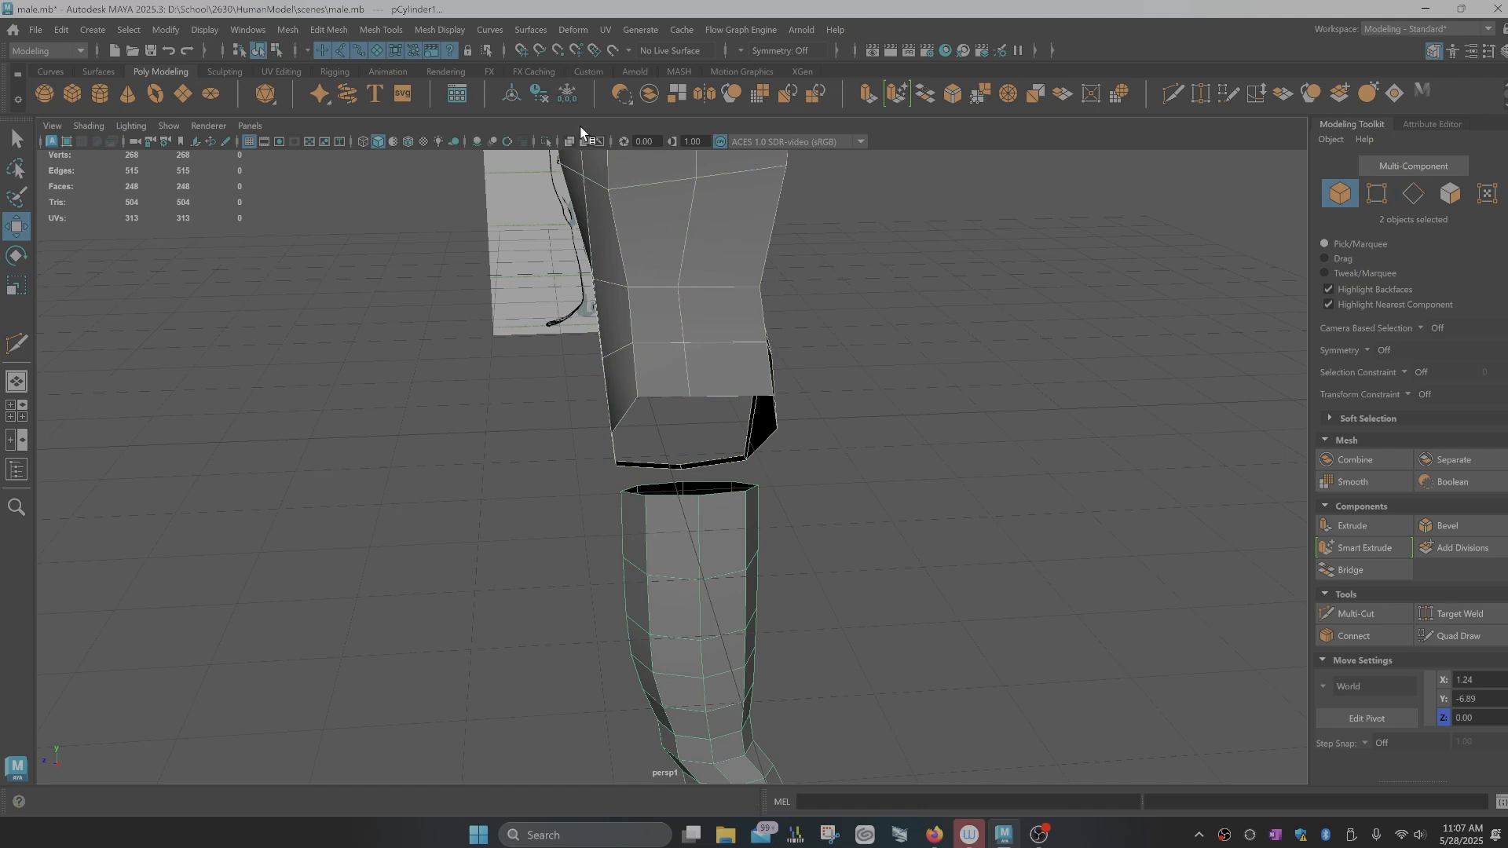
{"action": "left_click", "coordinate": [648, 95]}
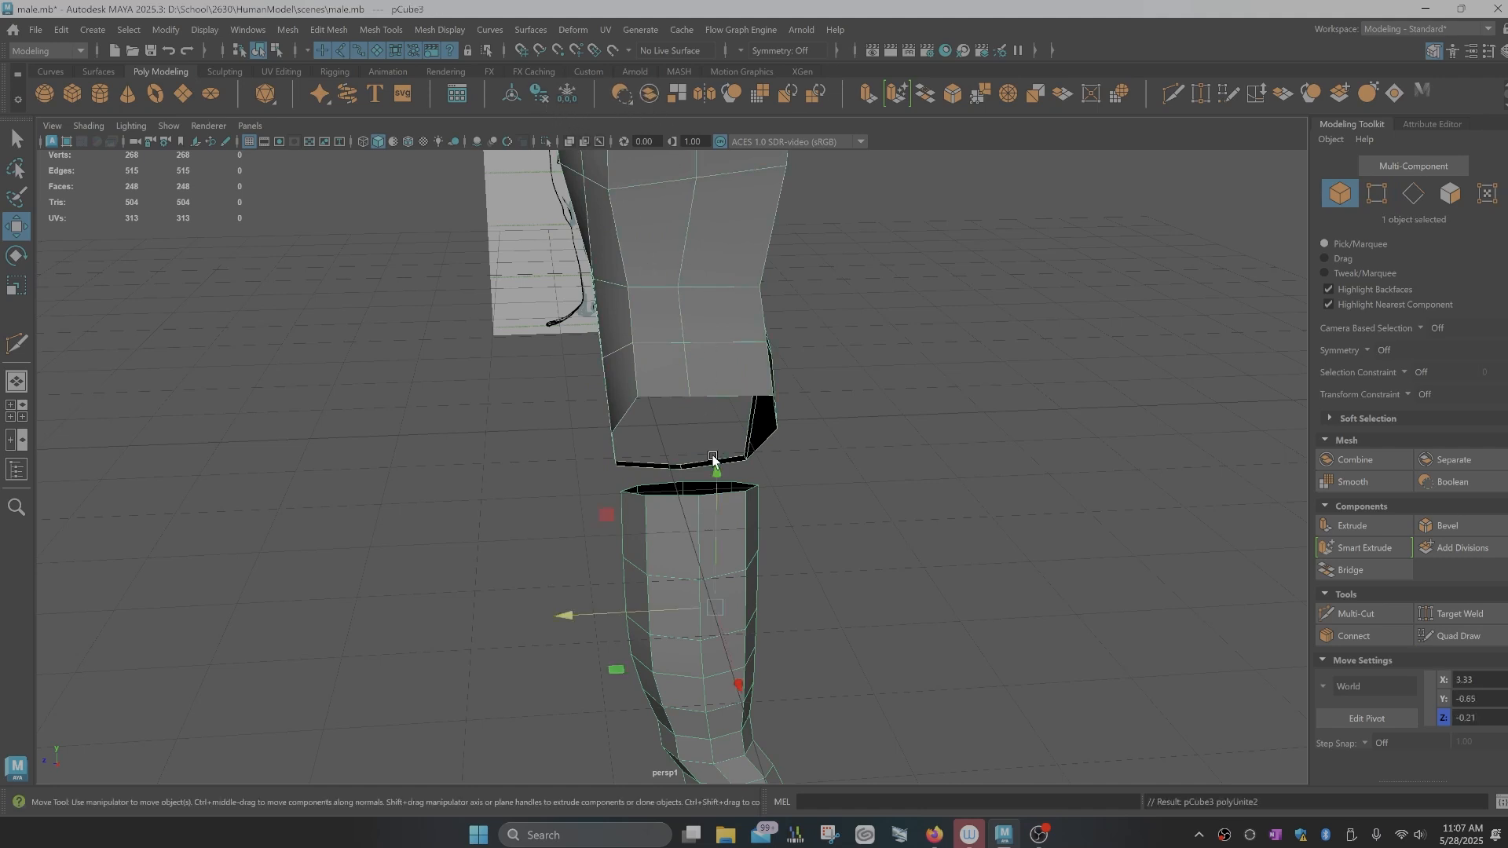
Step: Try to bridge the leg's top border loop to the leg hole's border loop, undo the bridge, and clear the edge selection
{"action": "left_click_drag", "start_coordinate": [717, 462], "coordinate": [761, 433], "text": "alt"}
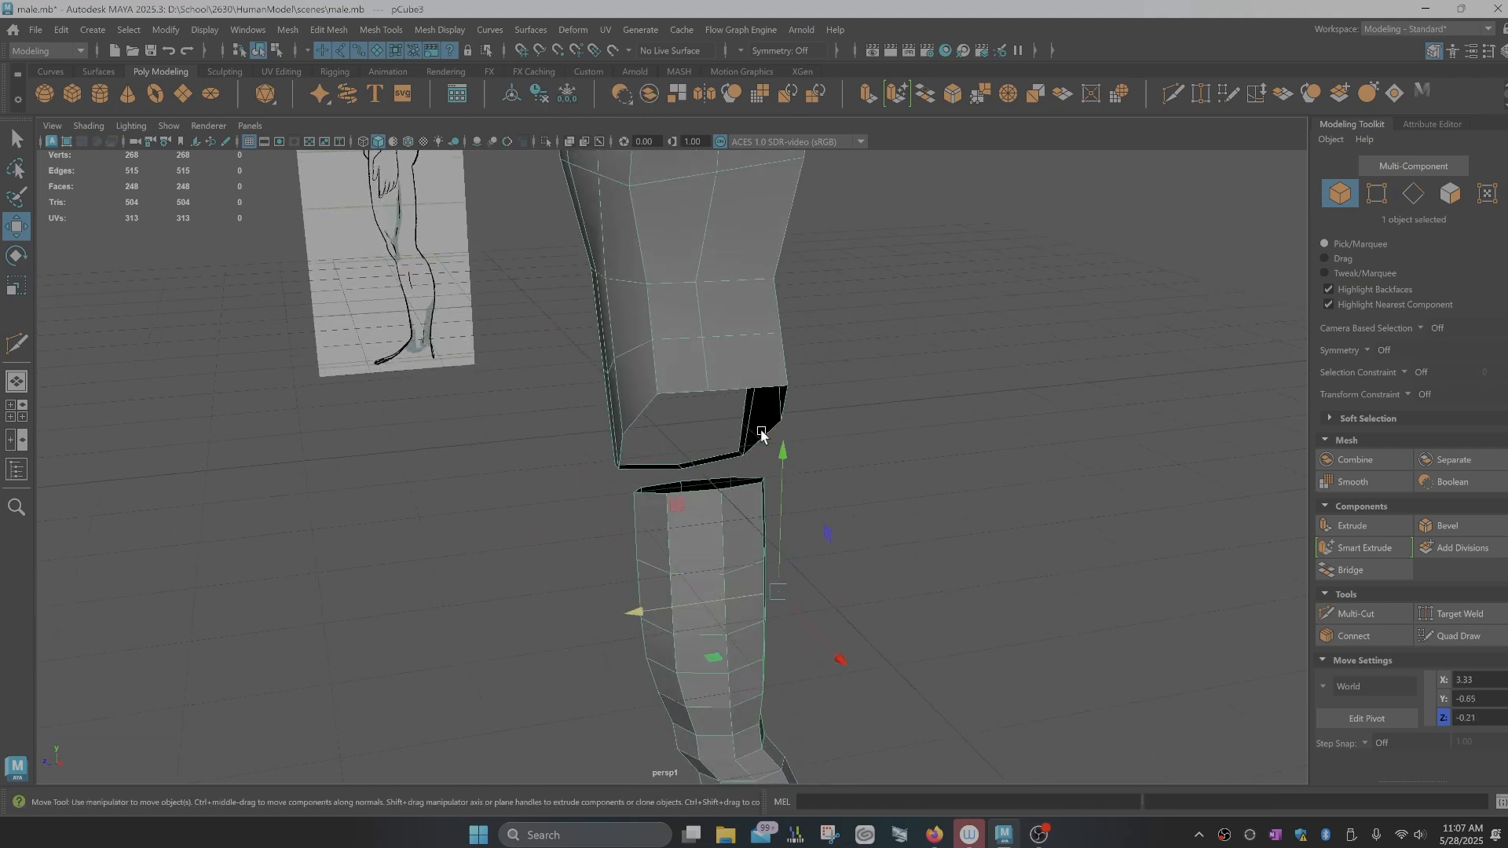
{"action": "left_click_drag", "start_coordinate": [784, 507], "coordinate": [684, 498], "text": "alt"}
{"action": "right_click_drag", "start_coordinate": [675, 376], "coordinate": [677, 335]}
{"action": "double_click", "coordinate": [663, 499]}
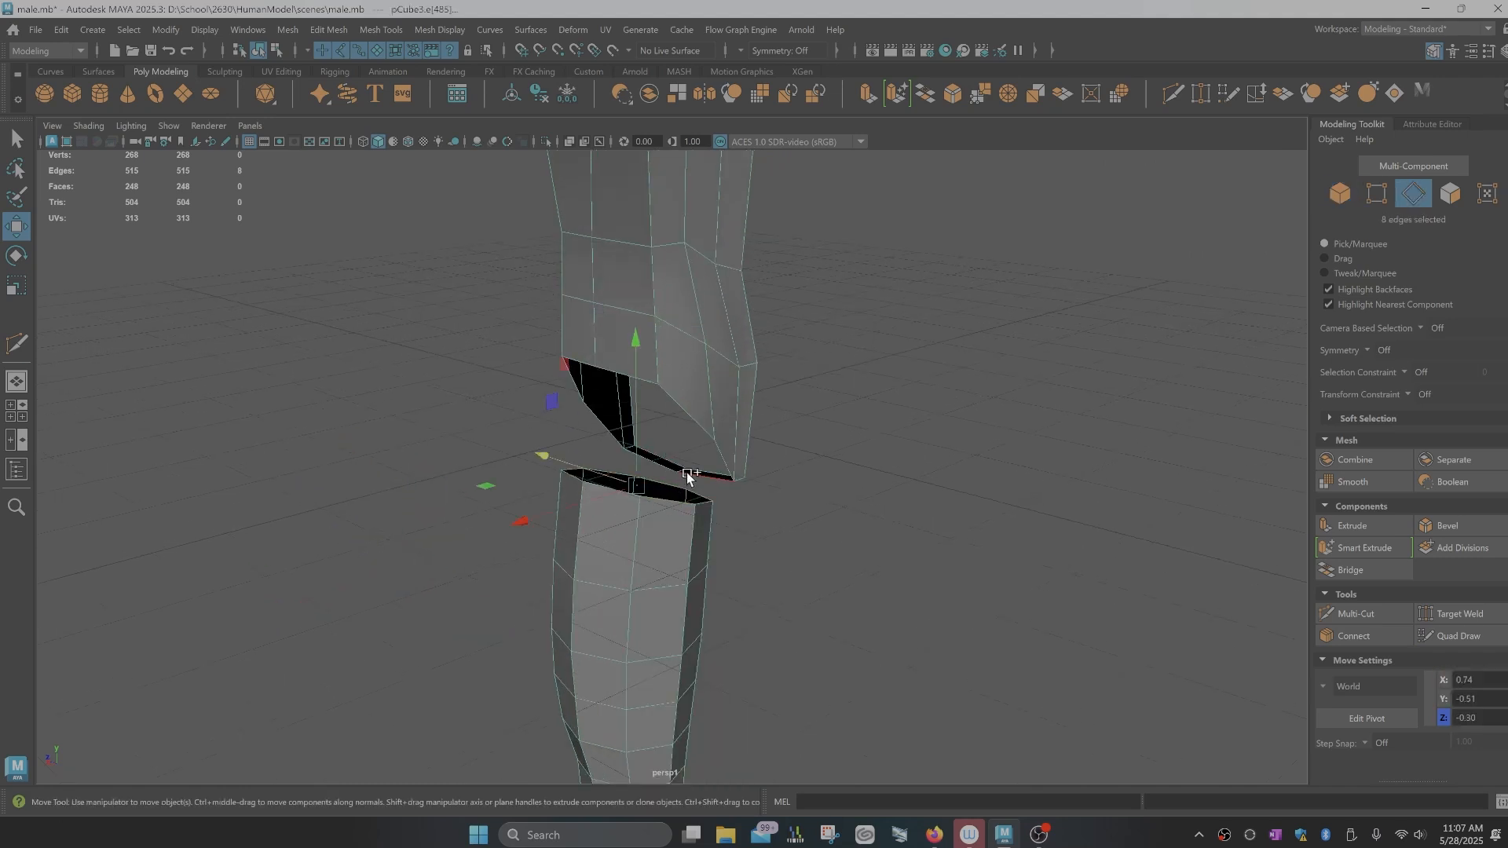
{"action": "double_click", "coordinate": [688, 476], "text": "shift"}
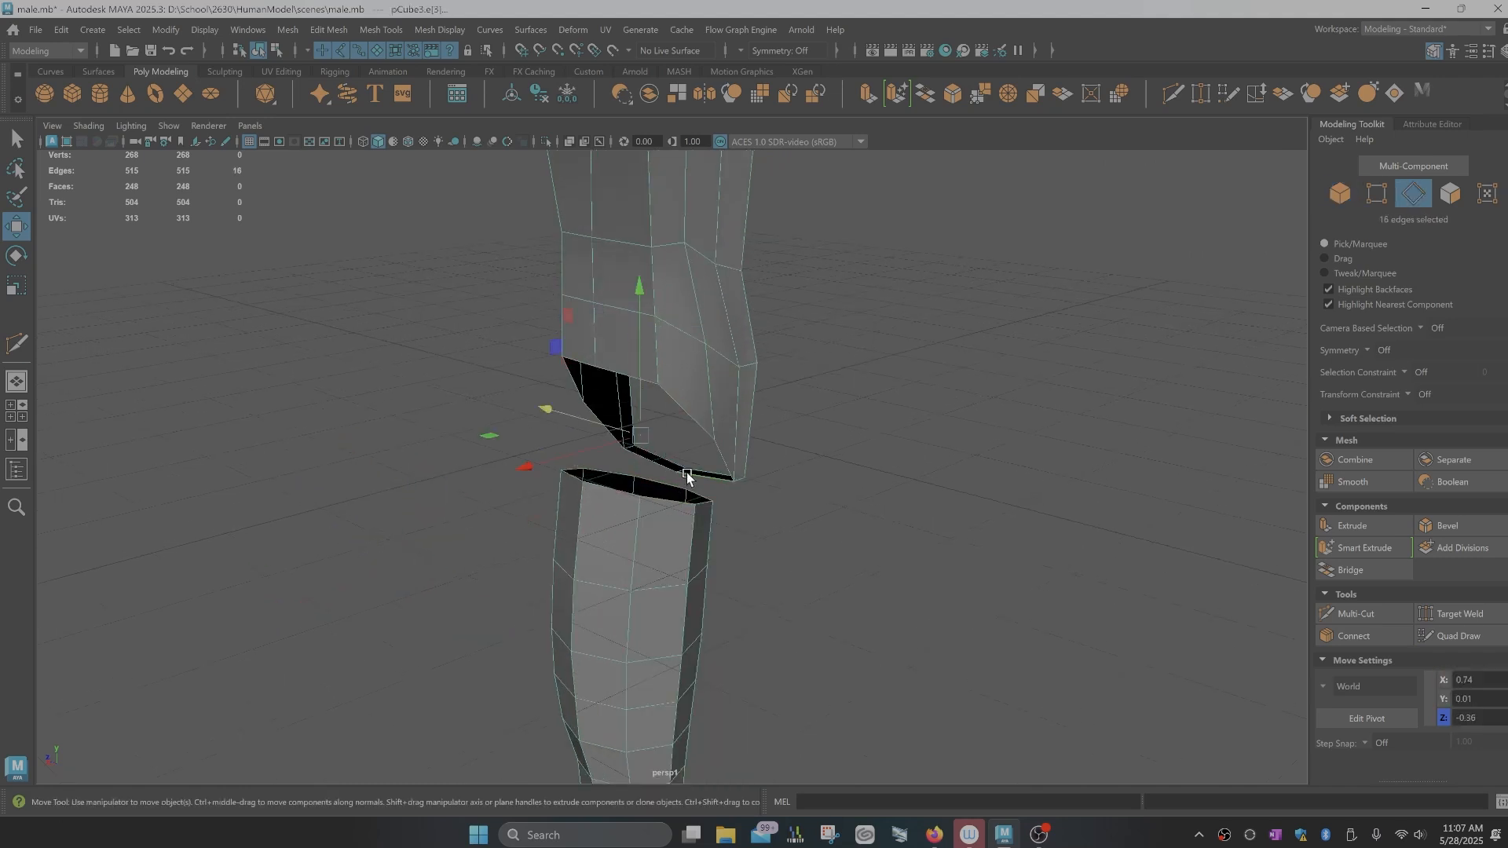
{"action": "left_click", "coordinate": [925, 97]}
{"action": "left_click_drag", "start_coordinate": [837, 360], "coordinate": [791, 430], "text": "alt"}
{"action": "key", "text": "ctrl+z"}
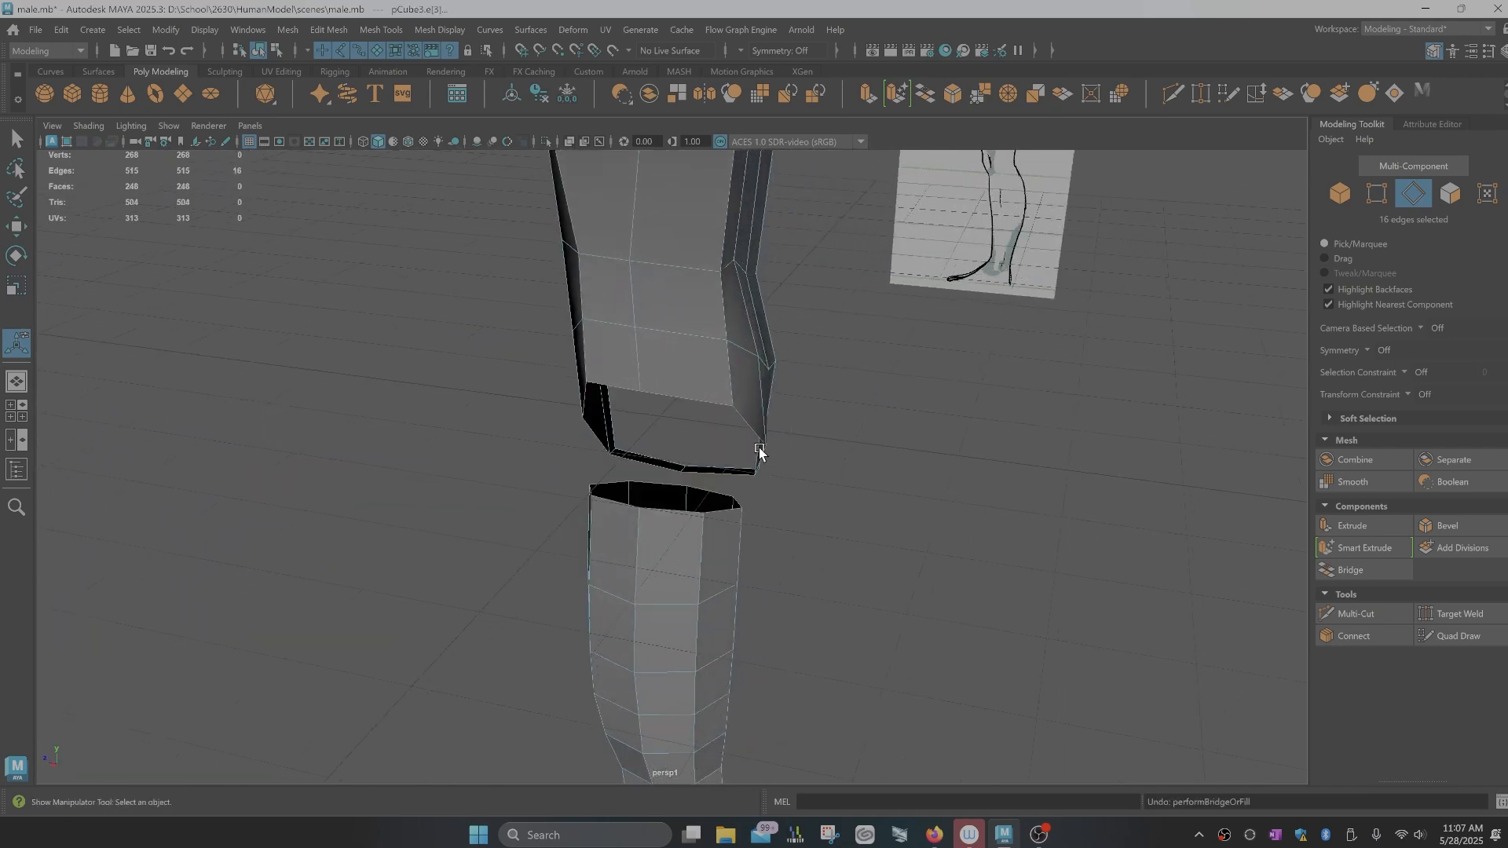
{"action": "left_click_drag", "start_coordinate": [718, 511], "coordinate": [827, 469], "text": "alt"}
{"action": "left_click", "coordinate": [788, 497]}
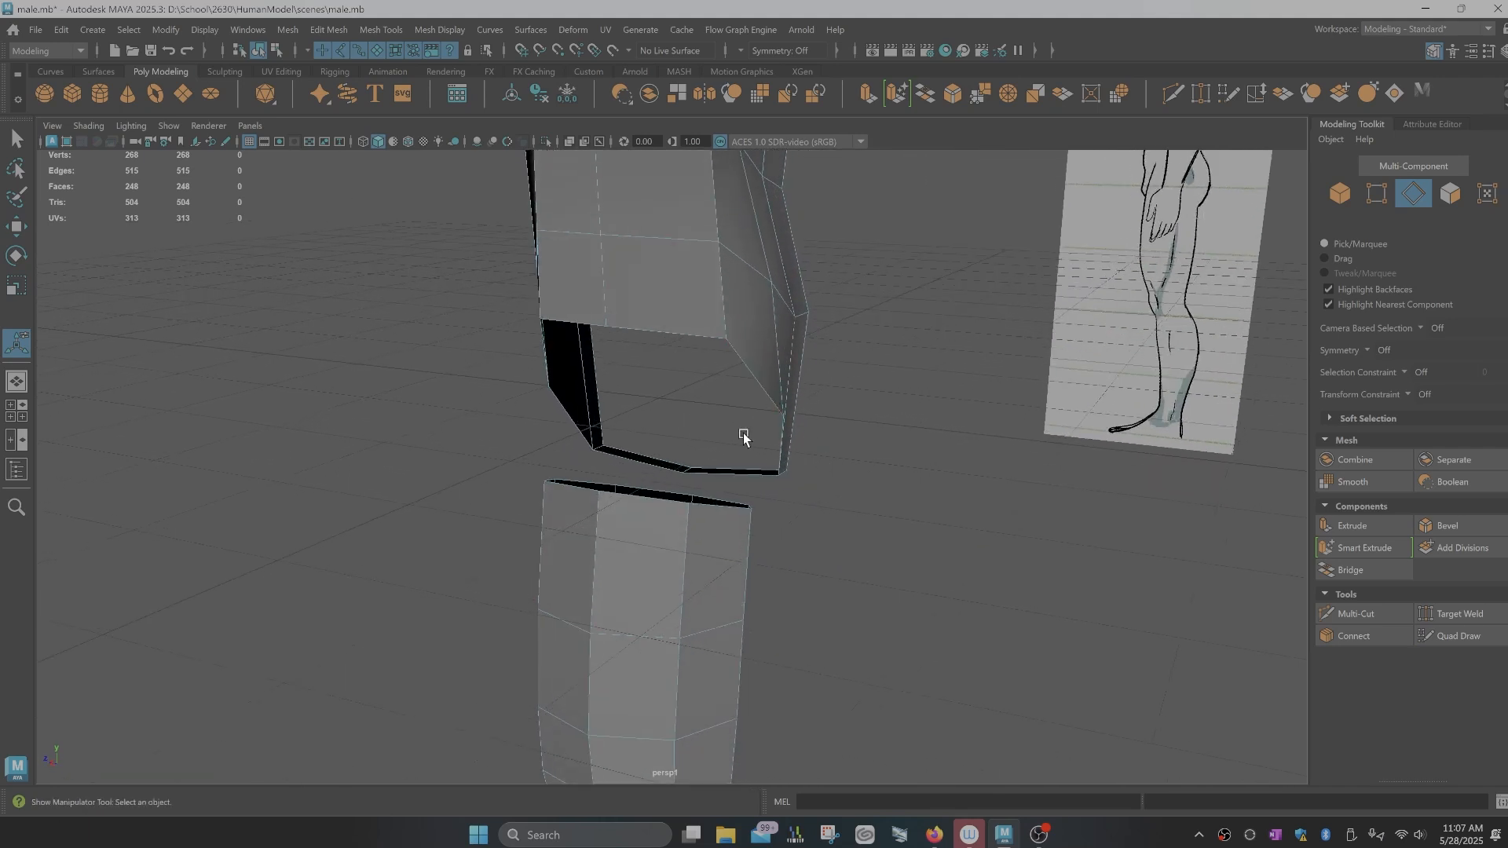
Step: Select the border edge loop at the top of the leg and extrude it slightly upward toward the pelvis
{"action": "left_click", "coordinate": [718, 507]}
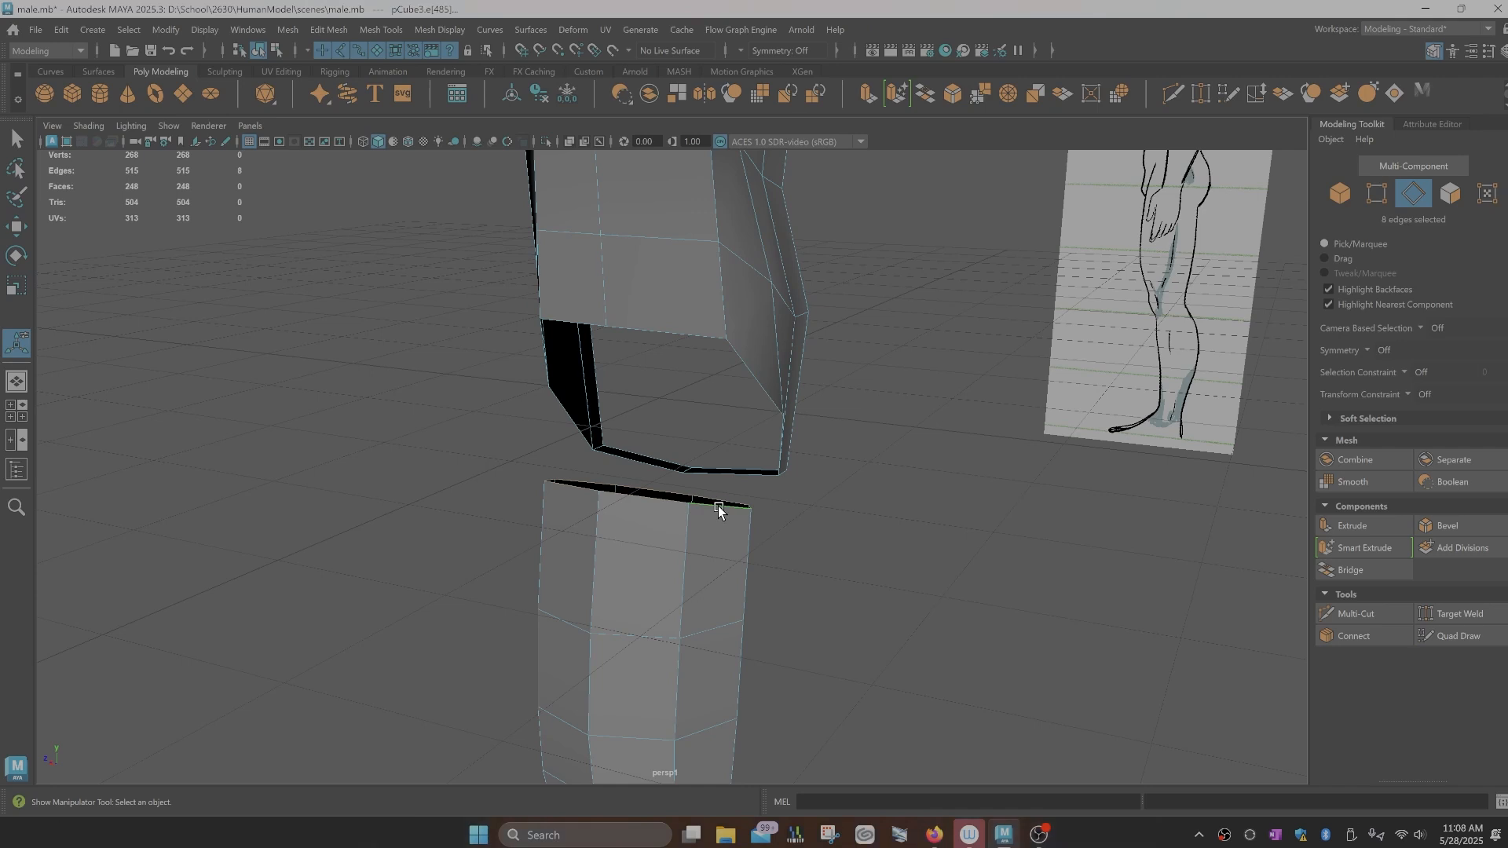
{"action": "key", "text": "ctrl+e"}
{"action": "left_click_drag", "start_coordinate": [718, 506], "coordinate": [732, 450]}
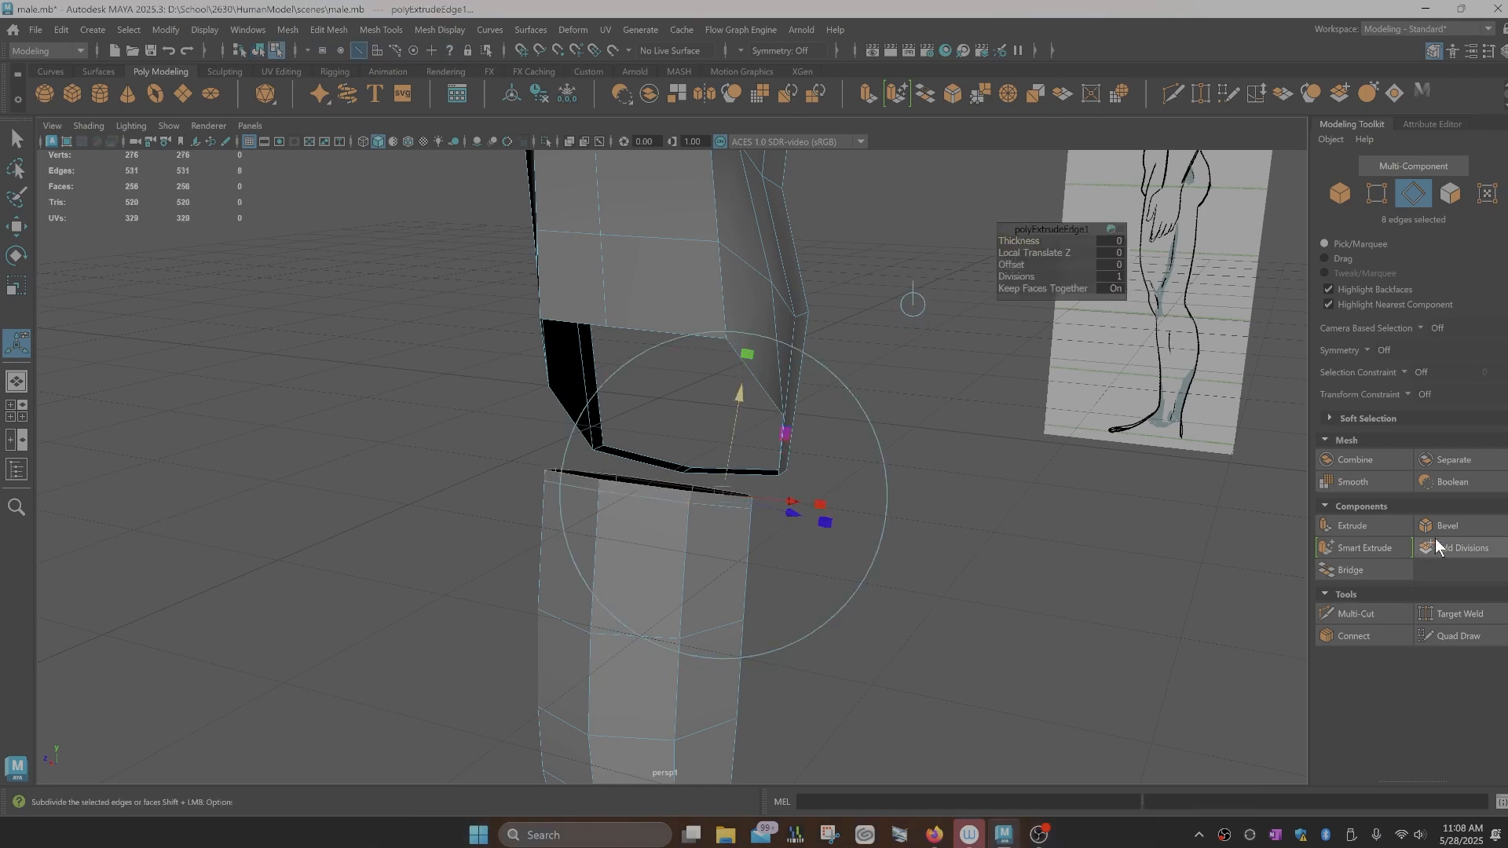
Step: Try to join the leg's extruded top border to the pelvis's leg hole with Target Weld, vertex by vertex
{"action": "left_click", "coordinate": [1452, 612]}
{"action": "left_click_drag", "start_coordinate": [969, 532], "coordinate": [781, 528], "text": "alt"}
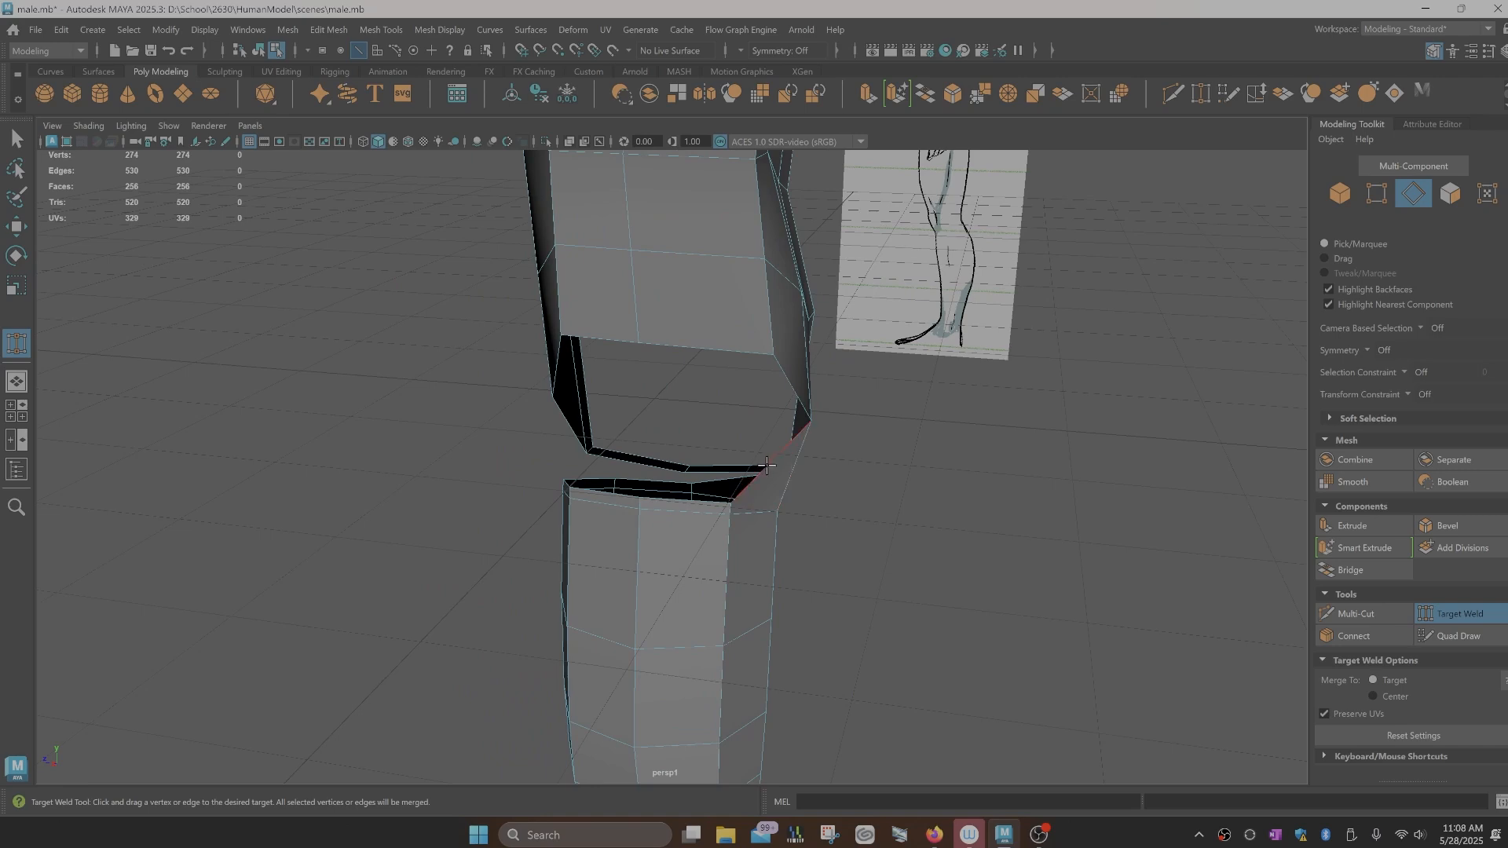
{"action": "left_click_drag", "start_coordinate": [788, 387], "coordinate": [864, 479]}
{"action": "left_click_drag", "start_coordinate": [725, 495], "coordinate": [632, 490], "text": "alt"}
{"action": "mouse_move", "coordinate": [742, 534]}
{"action": "left_mouse_down", "text": "alt"}
{"action": "mouse_move", "coordinate": [707, 529]}
{"action": "mouse_move", "coordinate": [681, 476]}
{"action": "mouse_move", "coordinate": [747, 532]}
{"action": "mouse_move", "coordinate": [734, 542]}
{"action": "left_mouse_up", "text": "alt"}
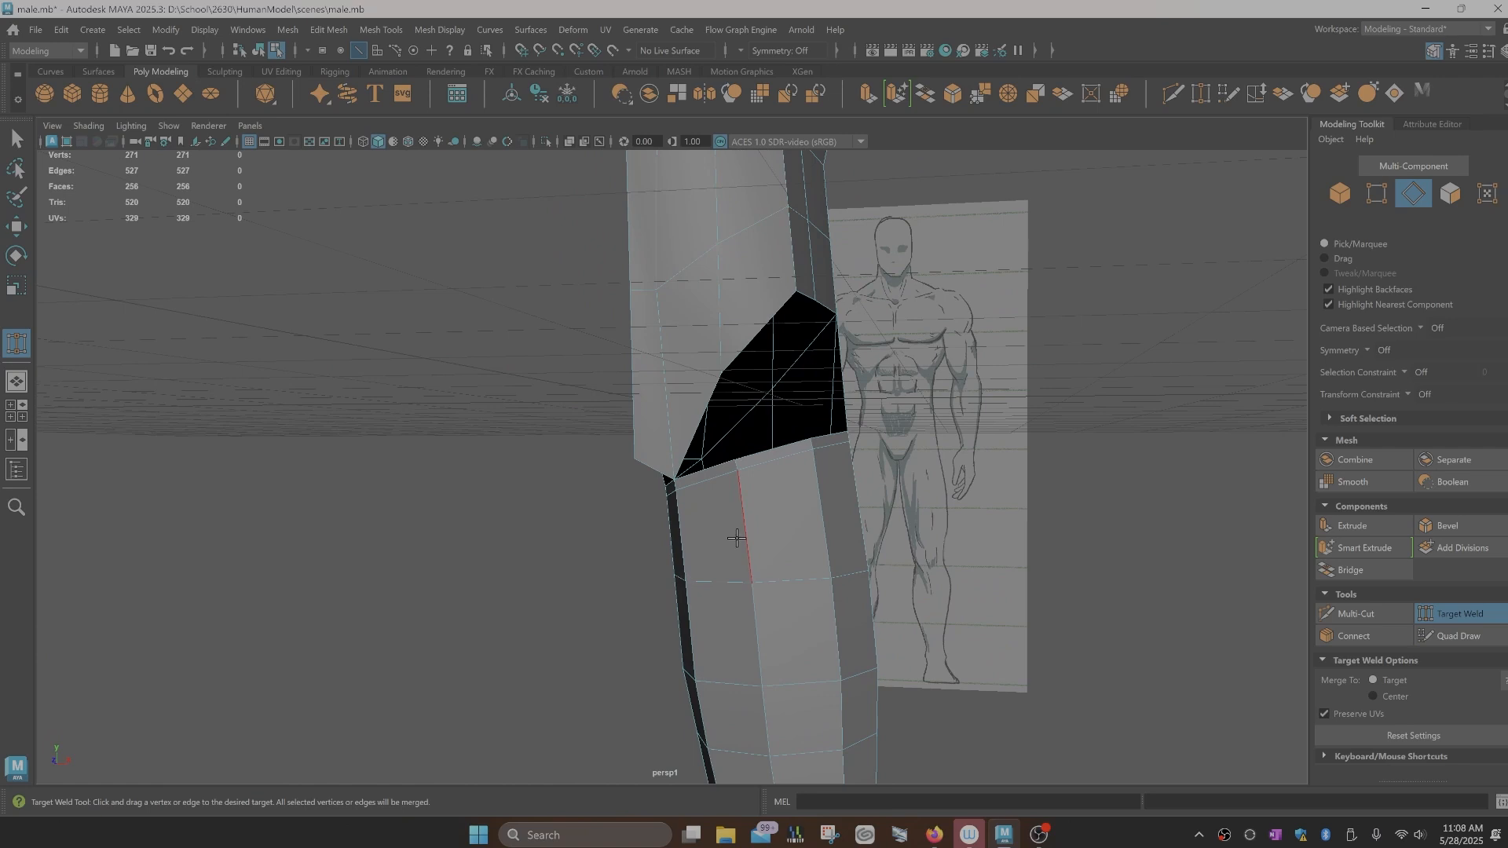
Step: Undo the target welds between the leg and the pelvis, back to the extruded border loop
{"action": "key", "text": "ctrl+z"}
{"action": "key", "text": "ctrl+z"}
{"action": "key", "text": "ctrl+z"}
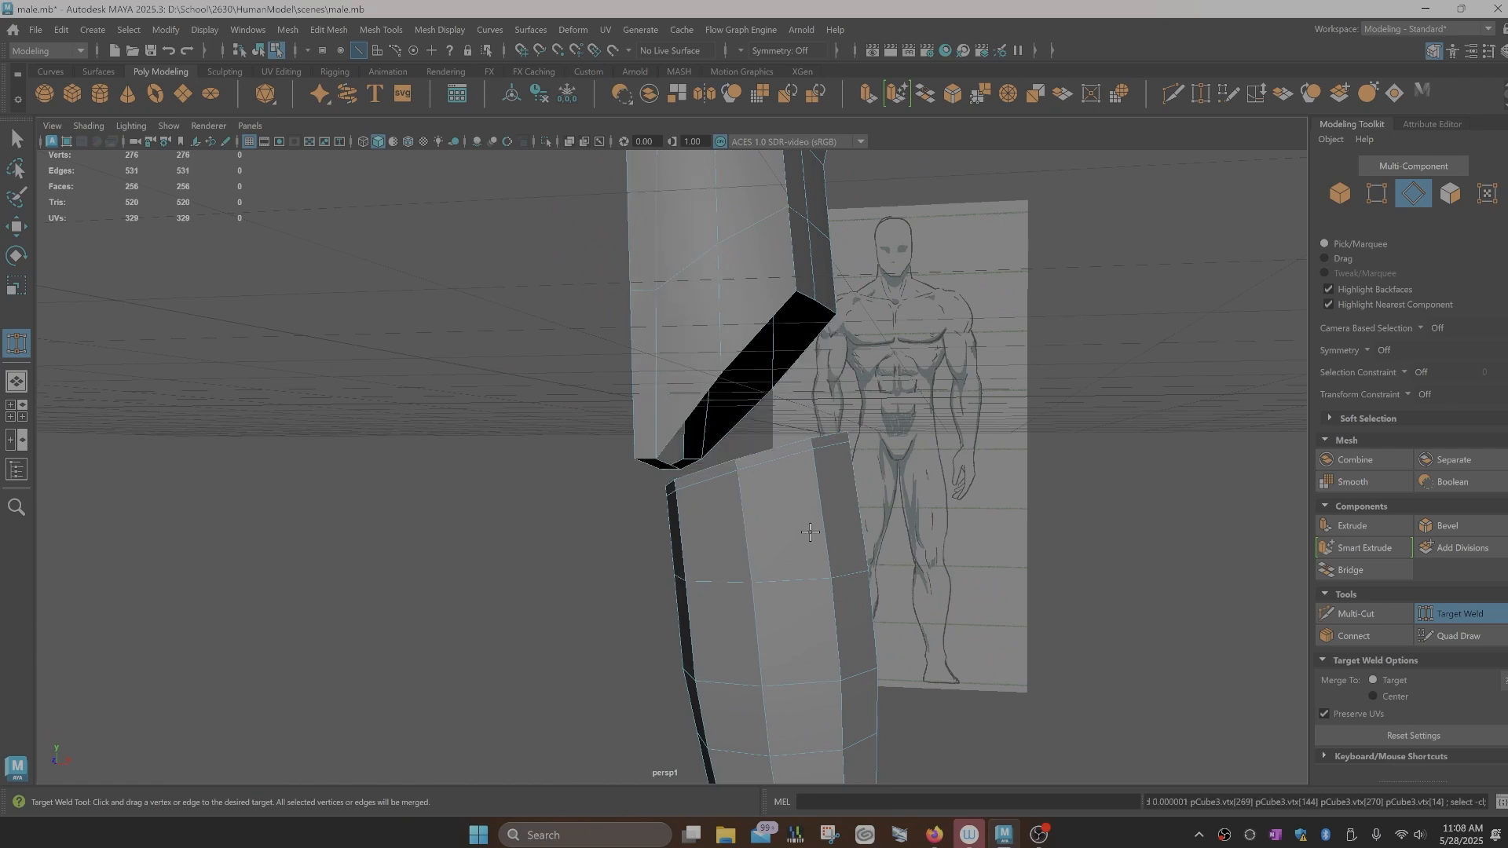
{"action": "left_click_drag", "start_coordinate": [810, 532], "coordinate": [788, 540], "text": "alt"}
{"action": "key", "text": "ctrl+z"}
{"action": "key", "text": "ctrl+z"}
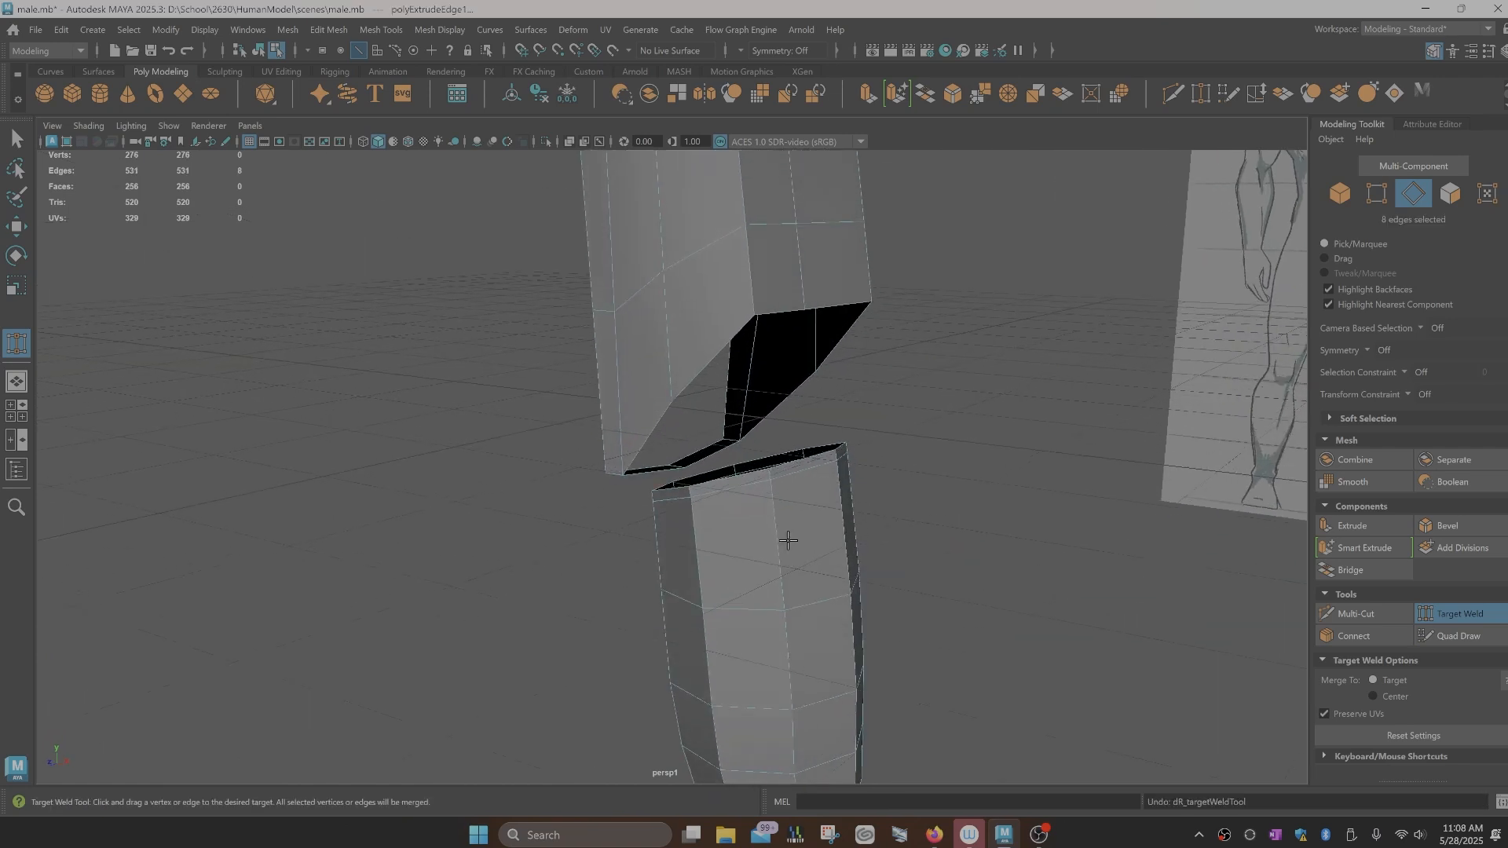
Step: Add the leg hole's border loop to the selected leg border edges and bridge the two loops
{"action": "left_click_drag", "start_coordinate": [1144, 574], "coordinate": [1135, 573], "text": "alt"}
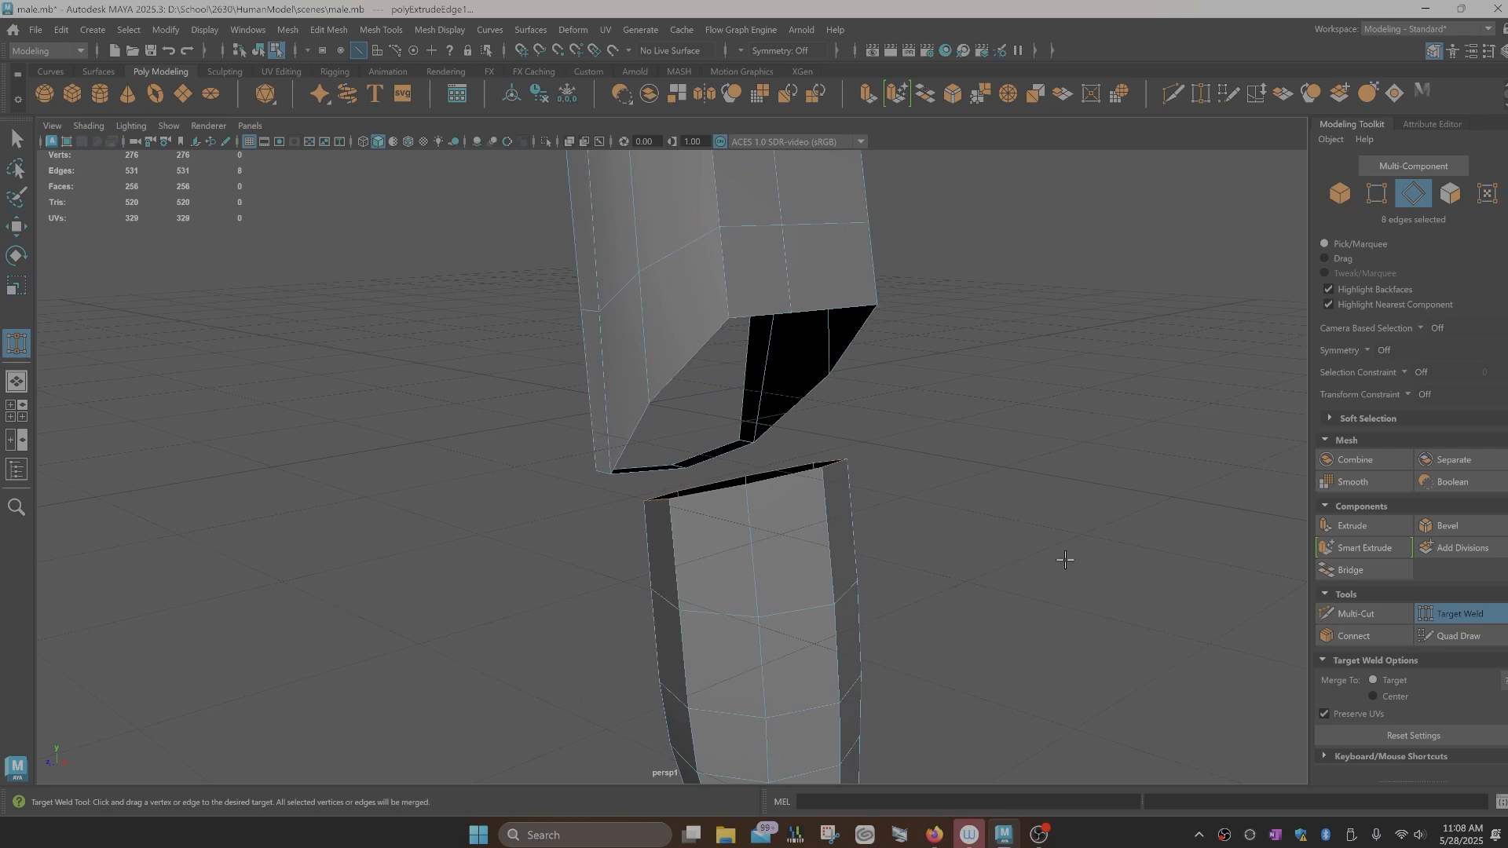
{"action": "key", "text": "q"}
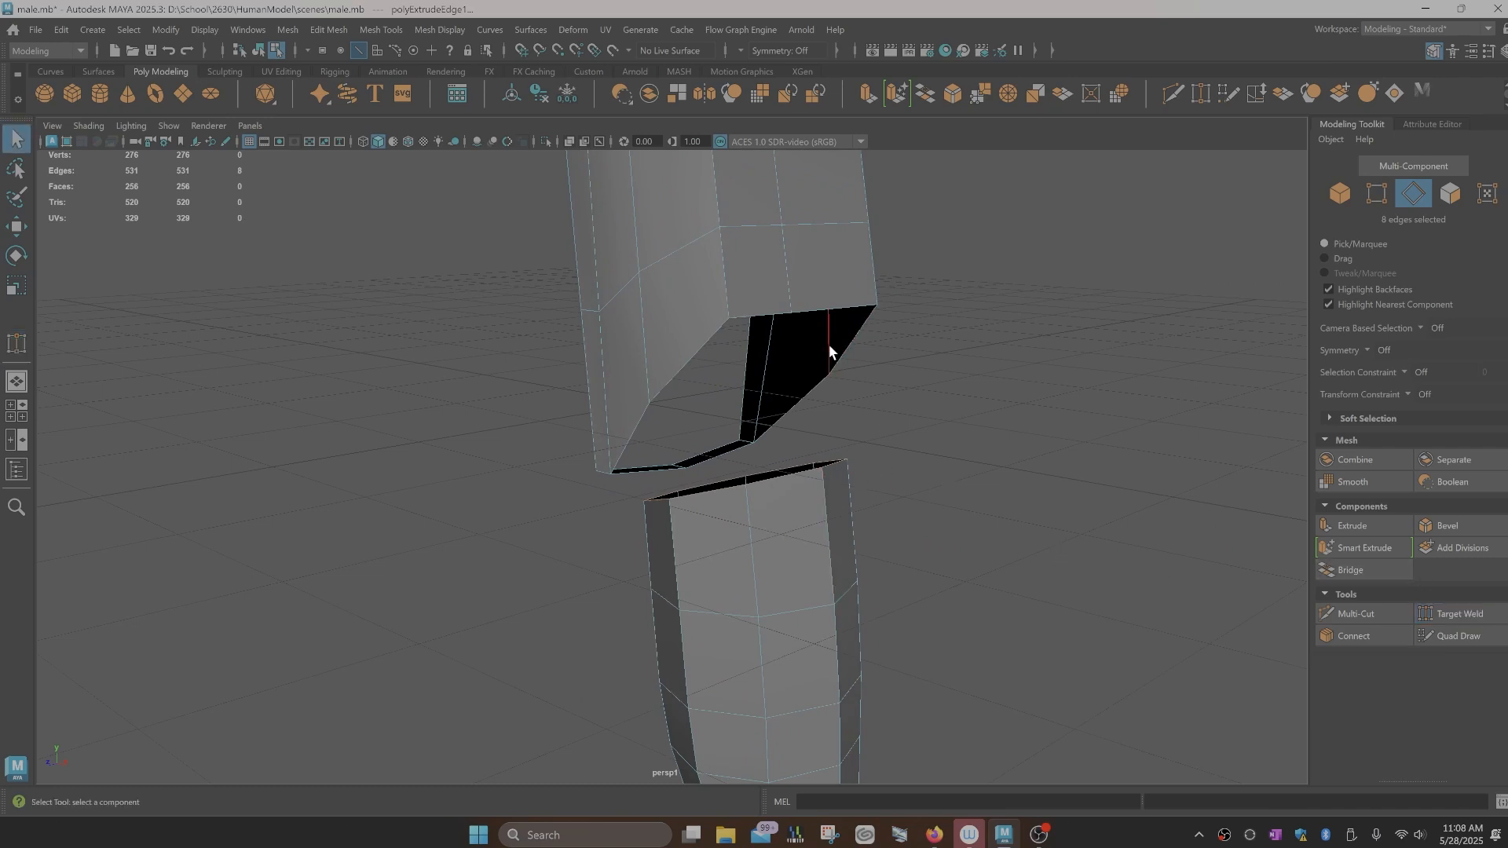
{"action": "left_click", "coordinate": [817, 312], "text": "shift"}
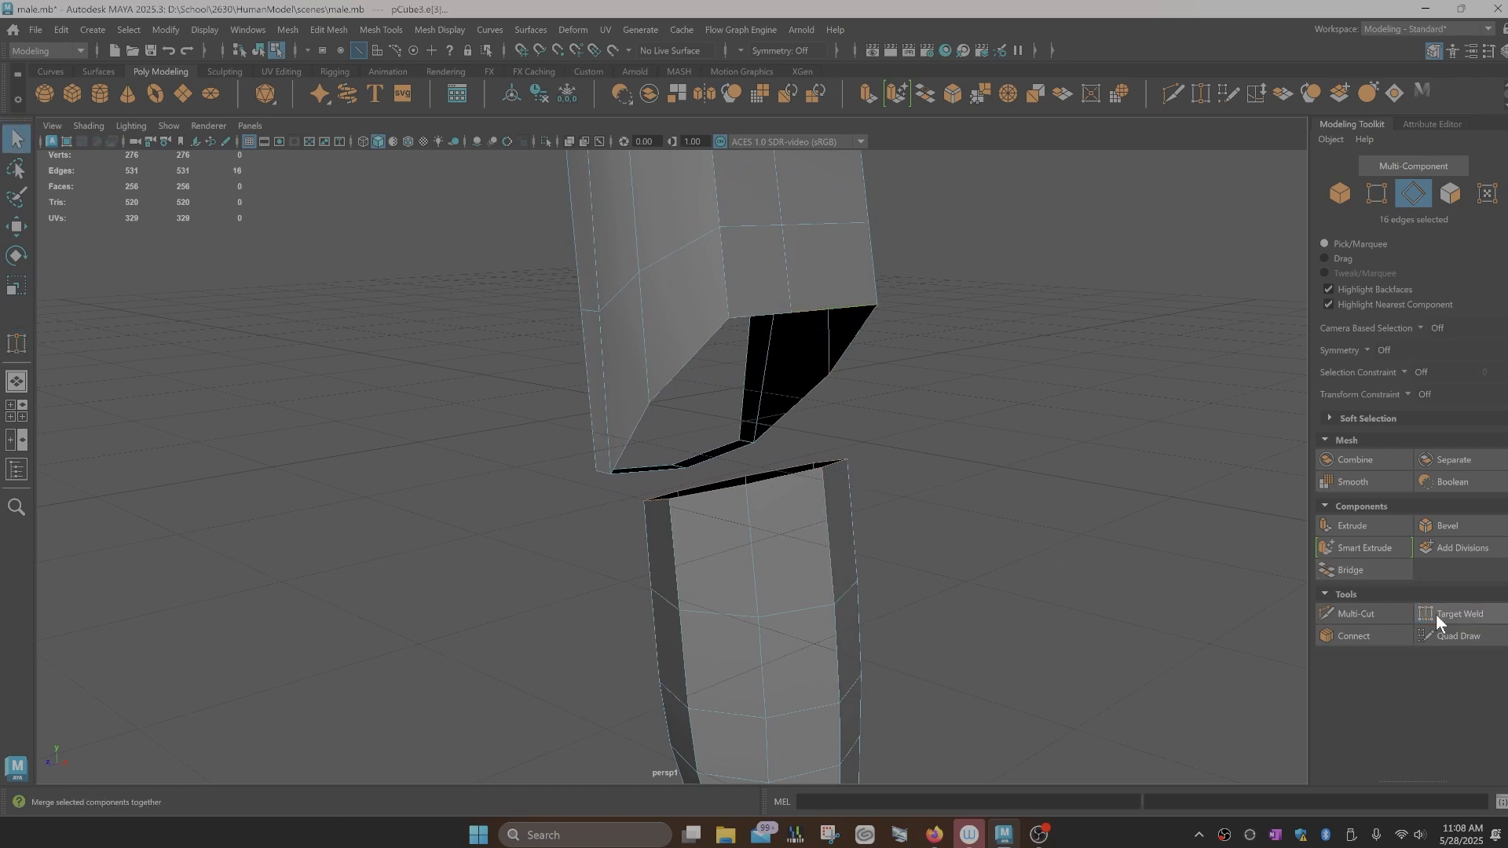
{"action": "left_click", "coordinate": [1381, 568]}
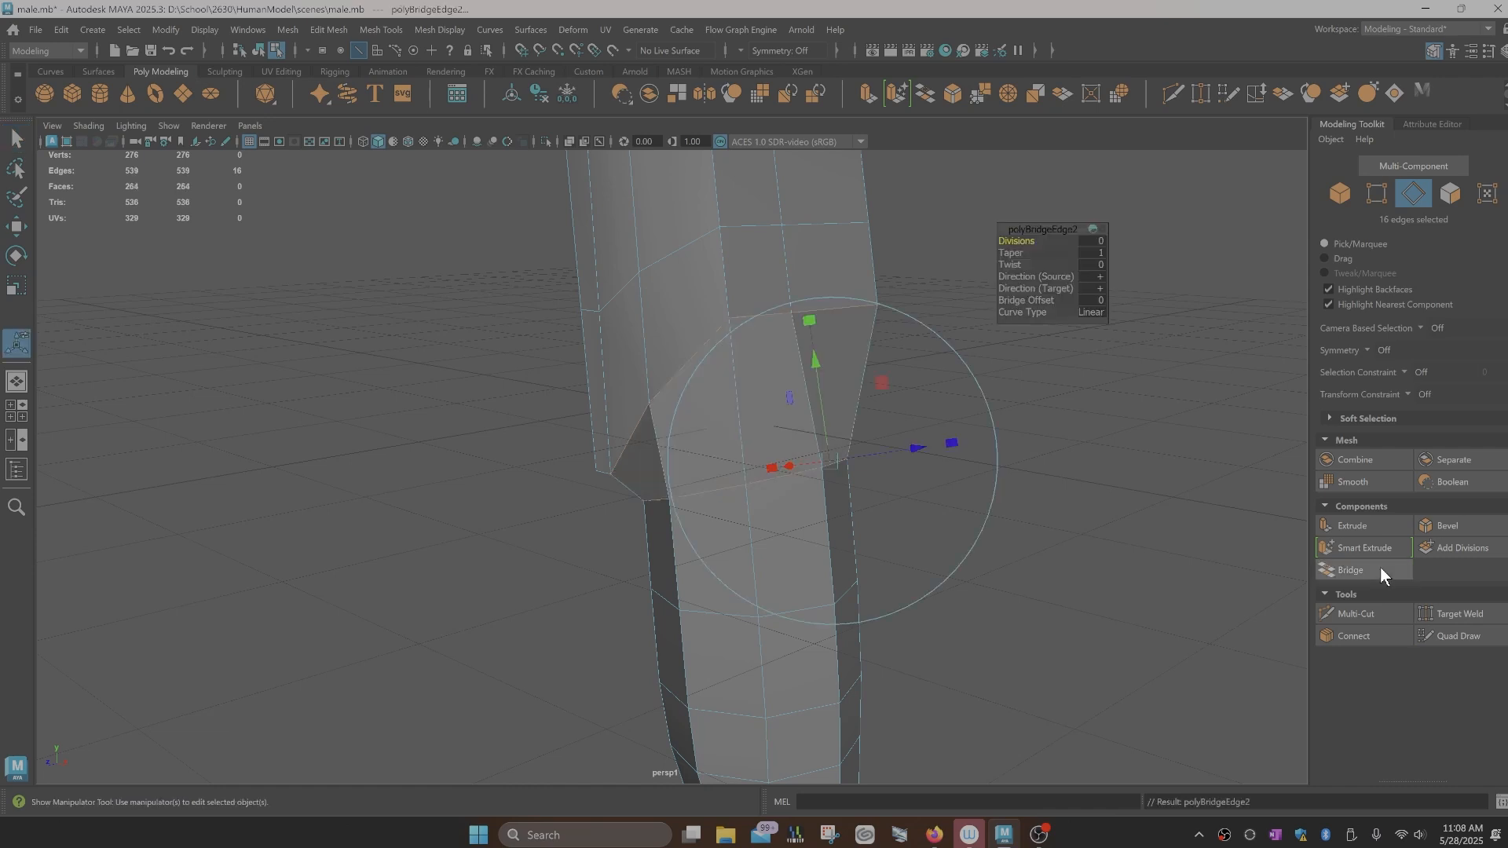
{"action": "left_click_drag", "start_coordinate": [949, 498], "coordinate": [855, 499], "text": "alt"}
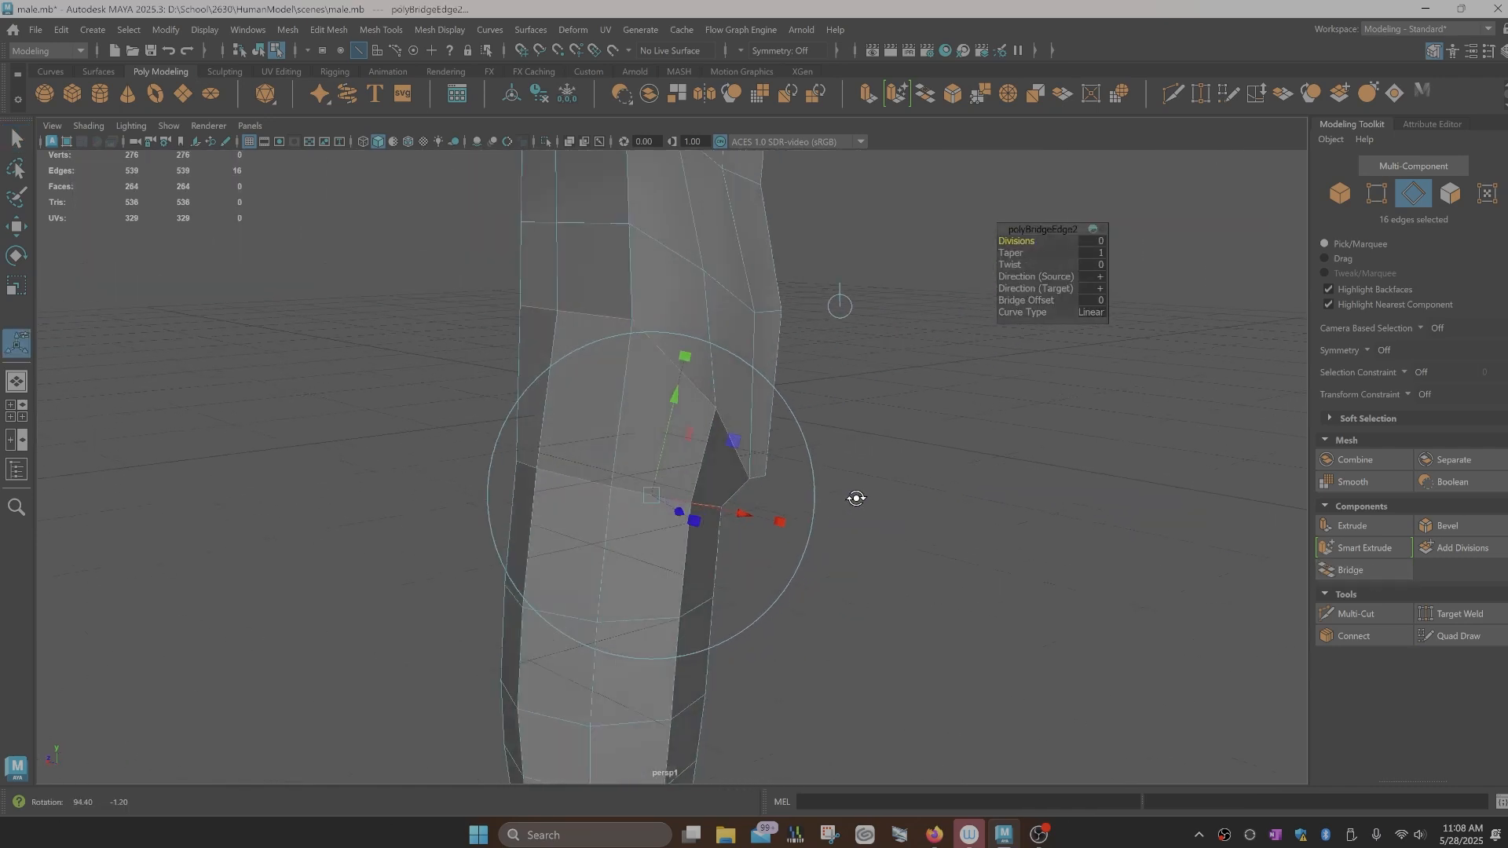
{"action": "left_click_drag", "start_coordinate": [1055, 575], "coordinate": [977, 568], "text": "alt"}
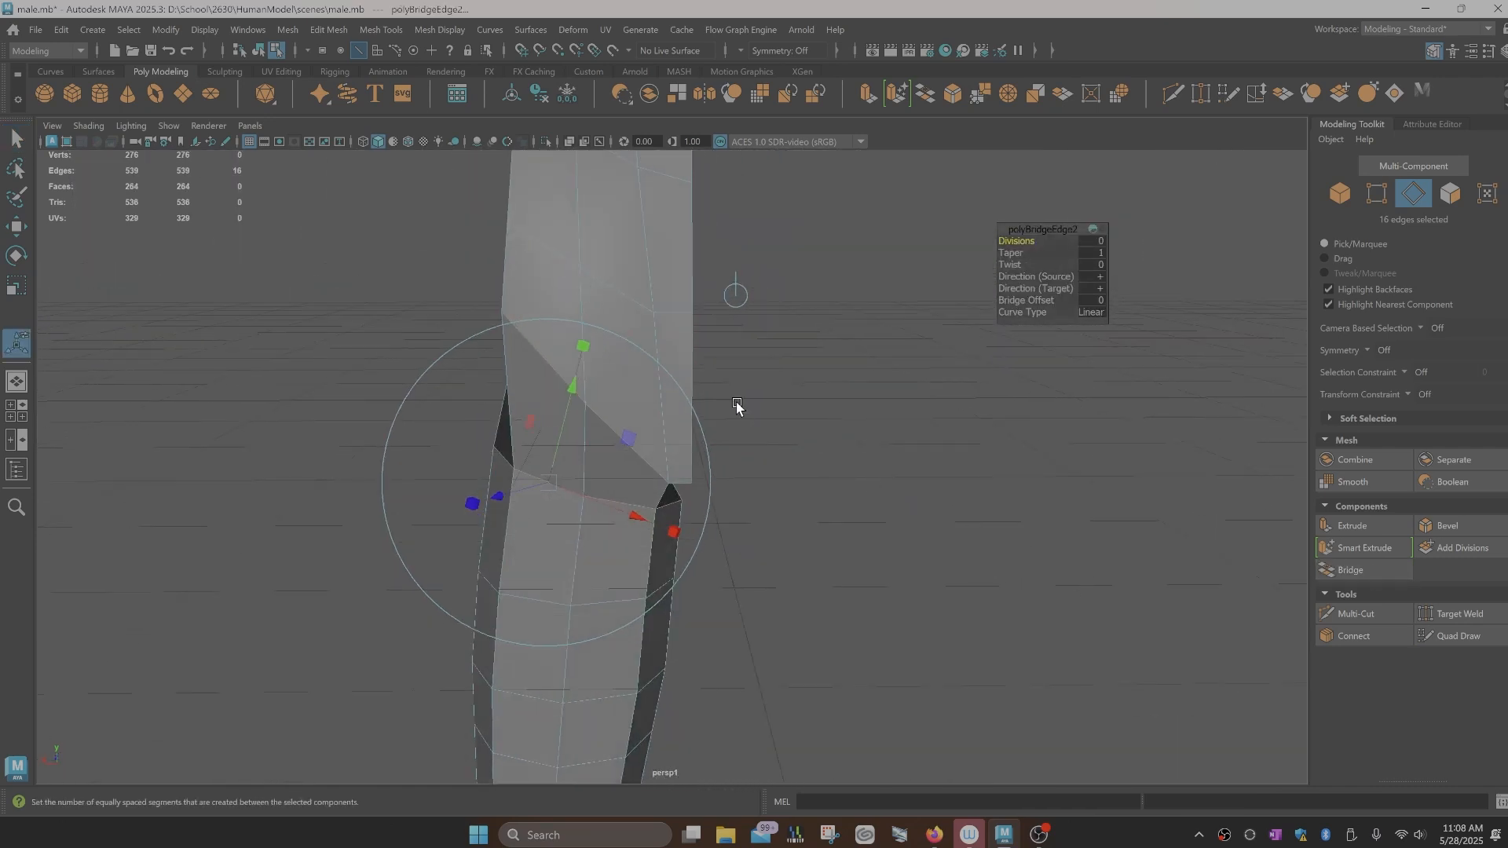
{"action": "scroll", "coordinate": [612, 496], "scroll_direction": "down", "scroll_amount": 5}
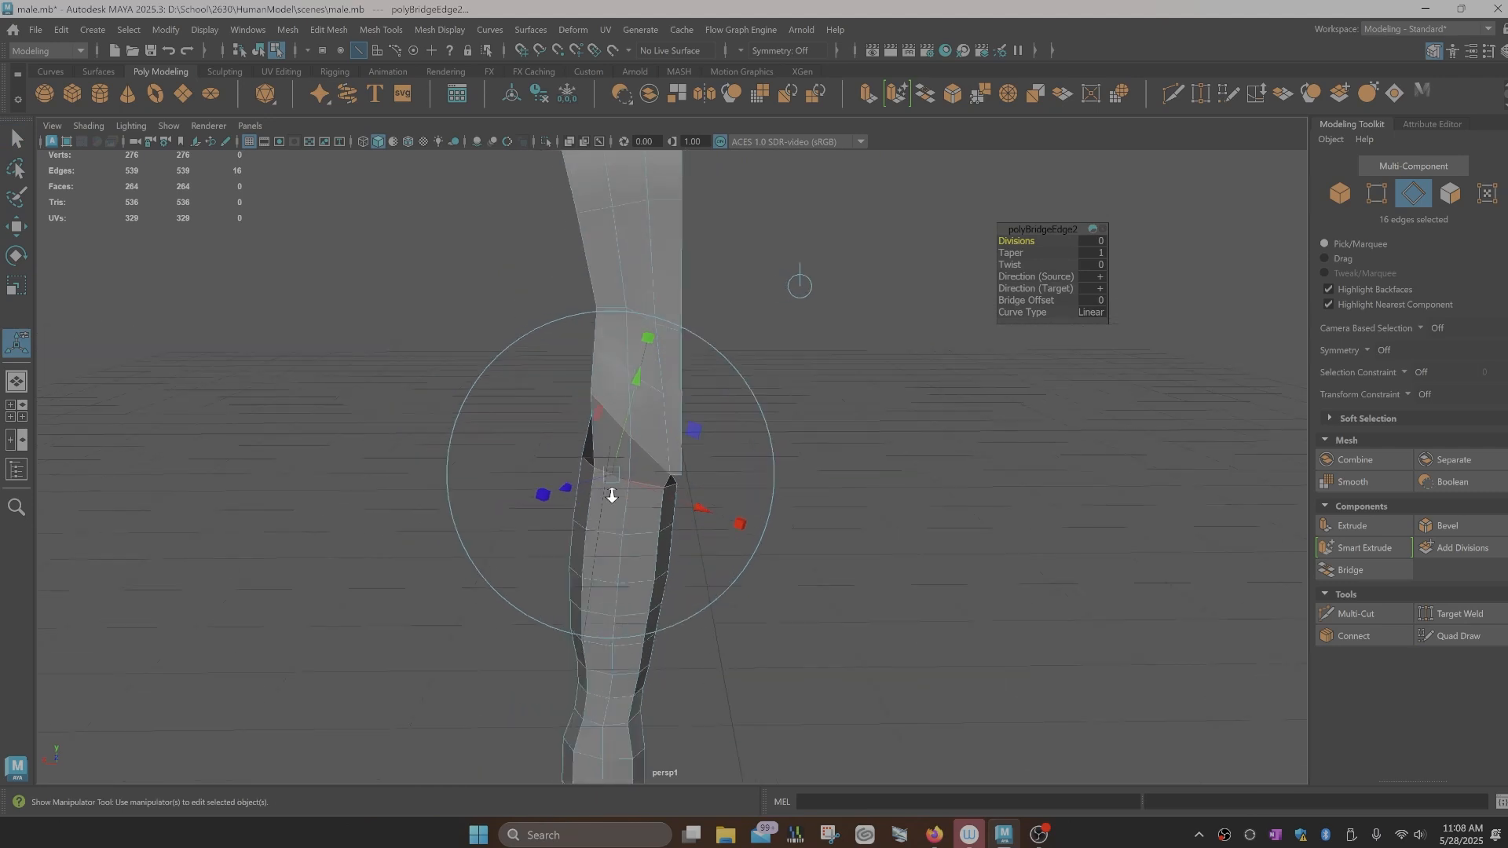
{"action": "left_click_drag", "start_coordinate": [612, 495], "coordinate": [686, 529], "text": "alt"}
Step: Return the joined half body to object selection mode and save the scene
{"action": "key", "text": "q"}
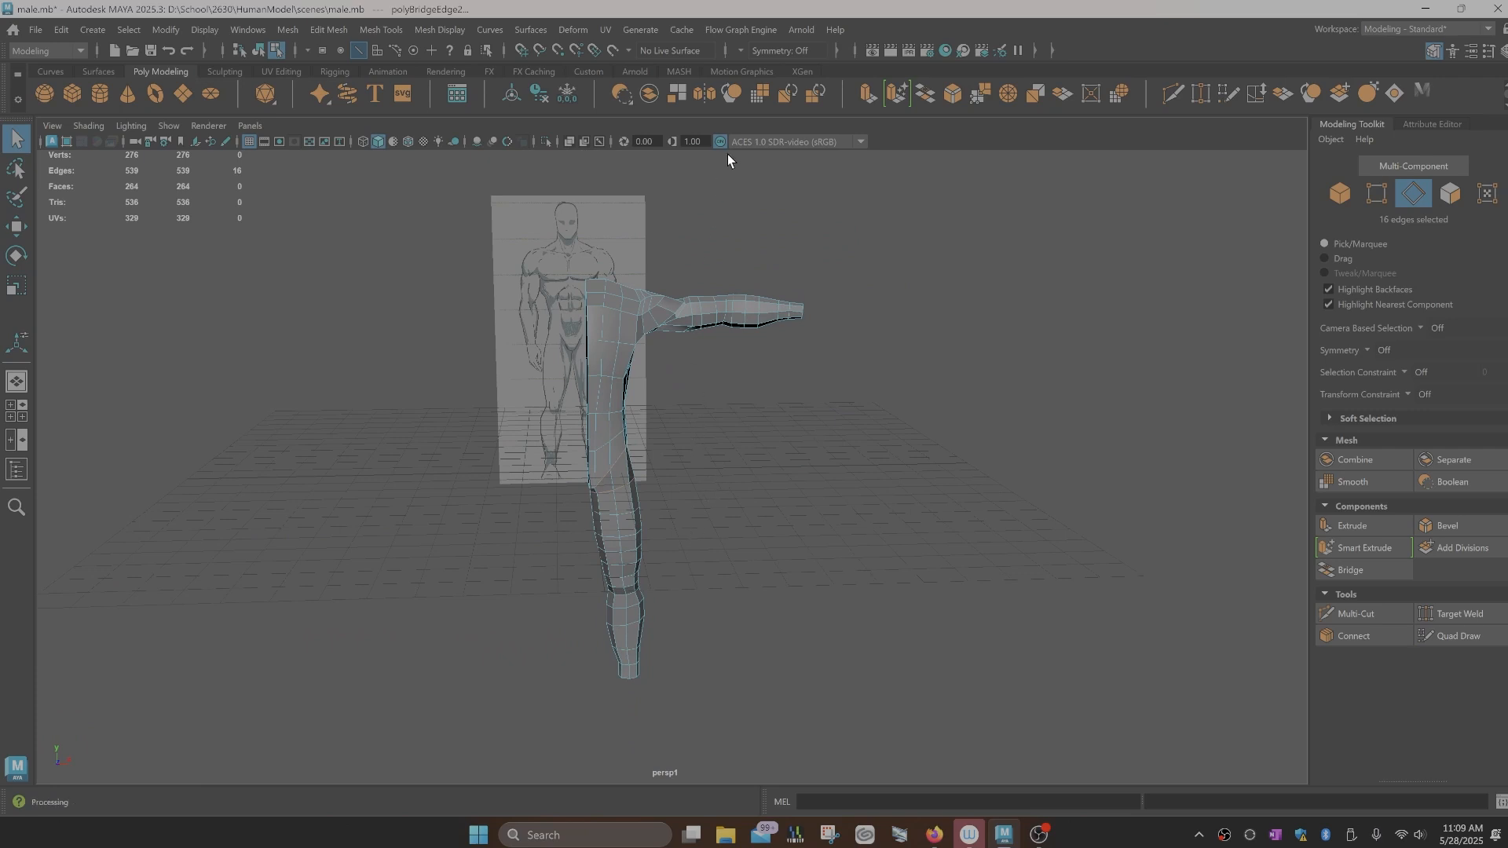
{"action": "right_click_drag", "start_coordinate": [611, 372], "coordinate": [673, 350]}
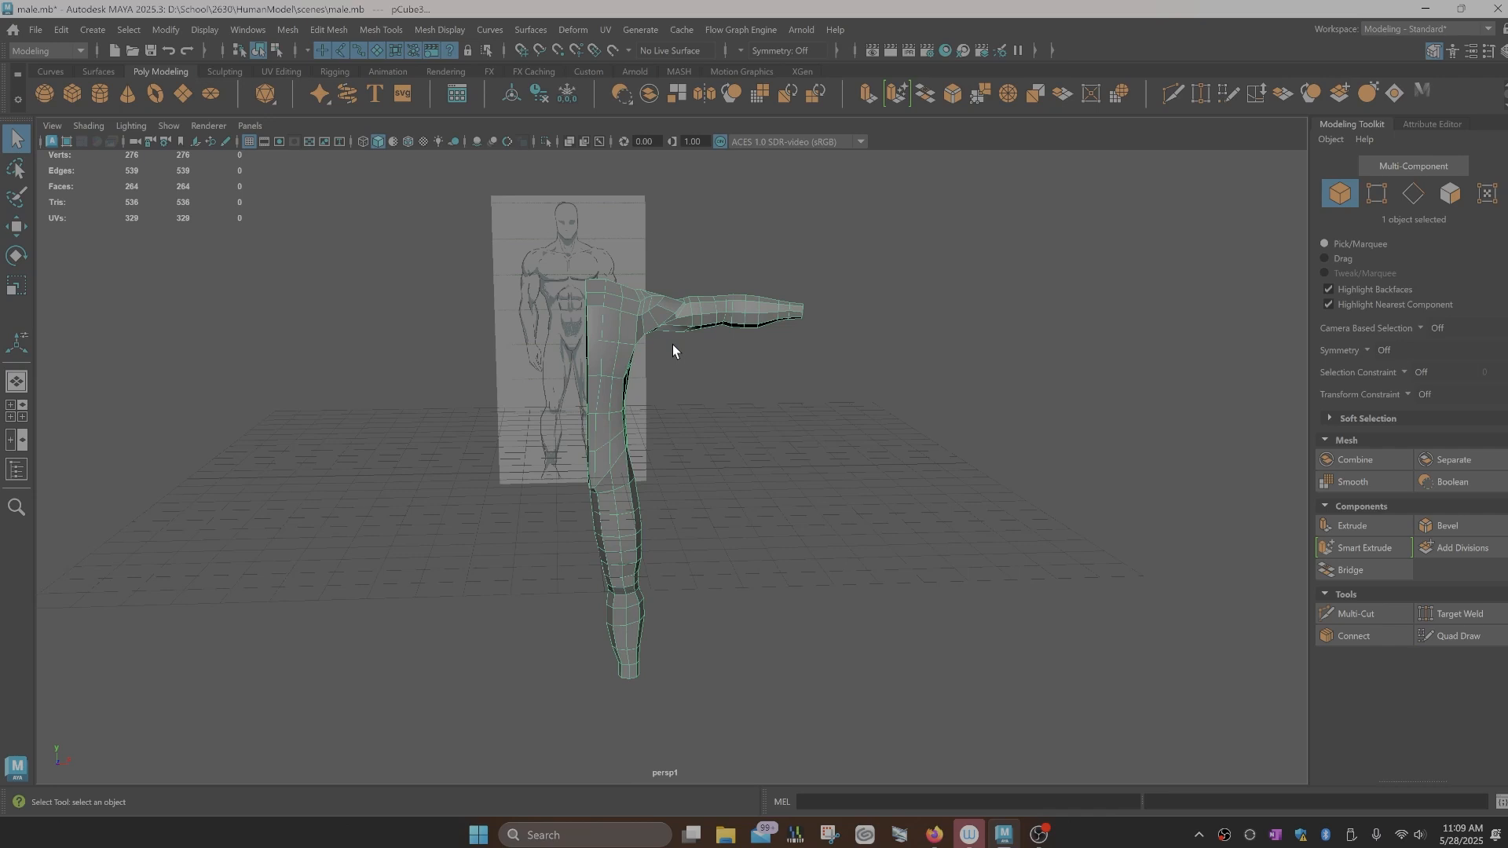
{"action": "key", "text": "ctrl+s"}
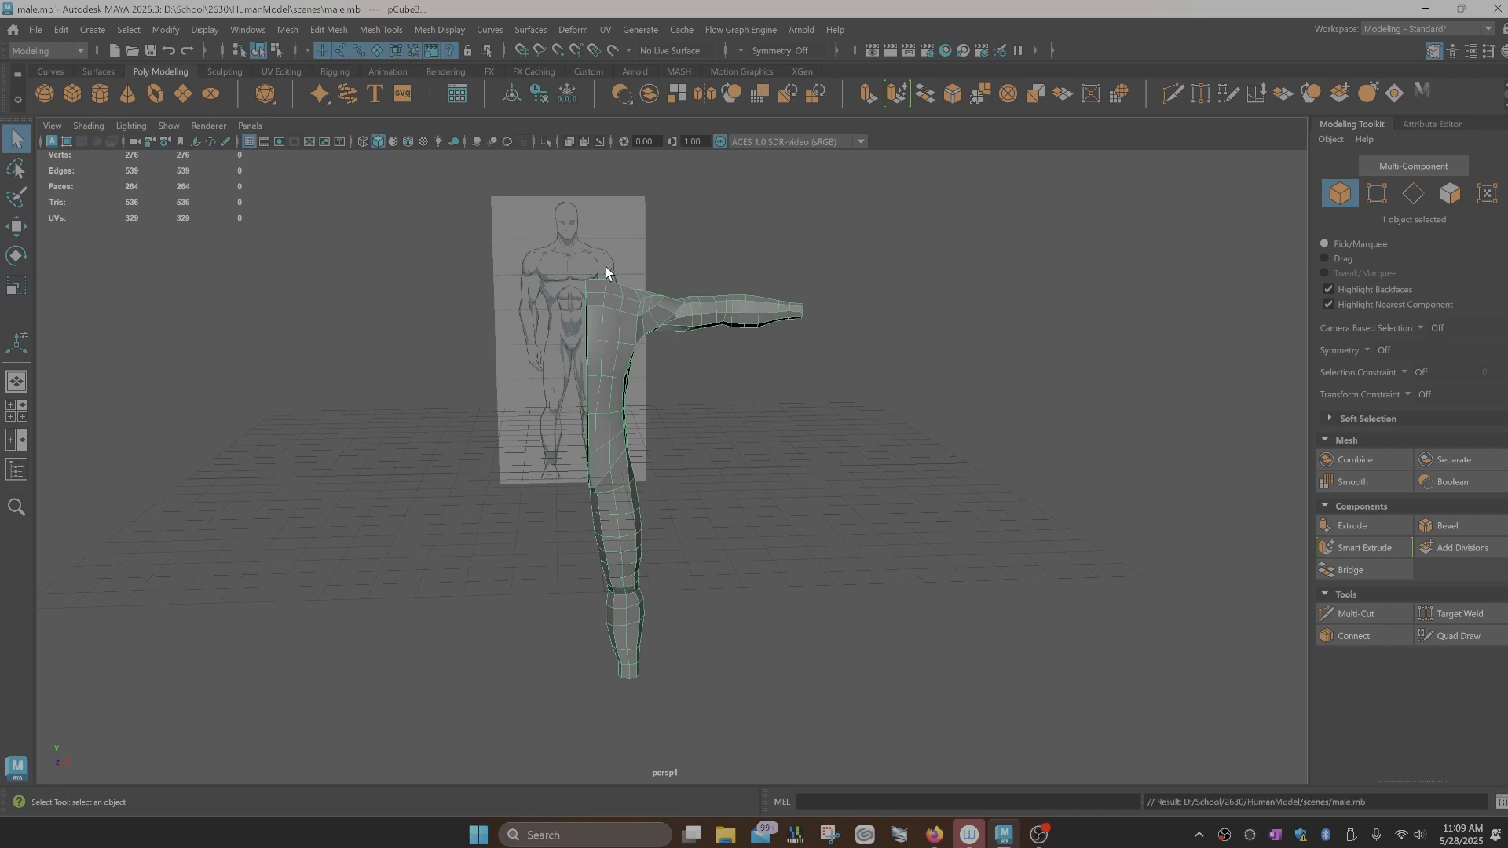
Step: Review the half body's construction history in the Channel Box, delete the history, and save the scene
{"action": "left_click", "coordinate": [1502, 52]}
{"action": "left_click_drag", "start_coordinate": [292, 156], "coordinate": [1196, 191]}
{"action": "left_click_drag", "start_coordinate": [1304, 429], "coordinate": [1323, 819]}
{"action": "scroll", "coordinate": [1180, 308], "scroll_direction": "down", "scroll_amount": 5}
{"action": "scroll", "coordinate": [1180, 307], "scroll_direction": "down", "scroll_amount": 8}
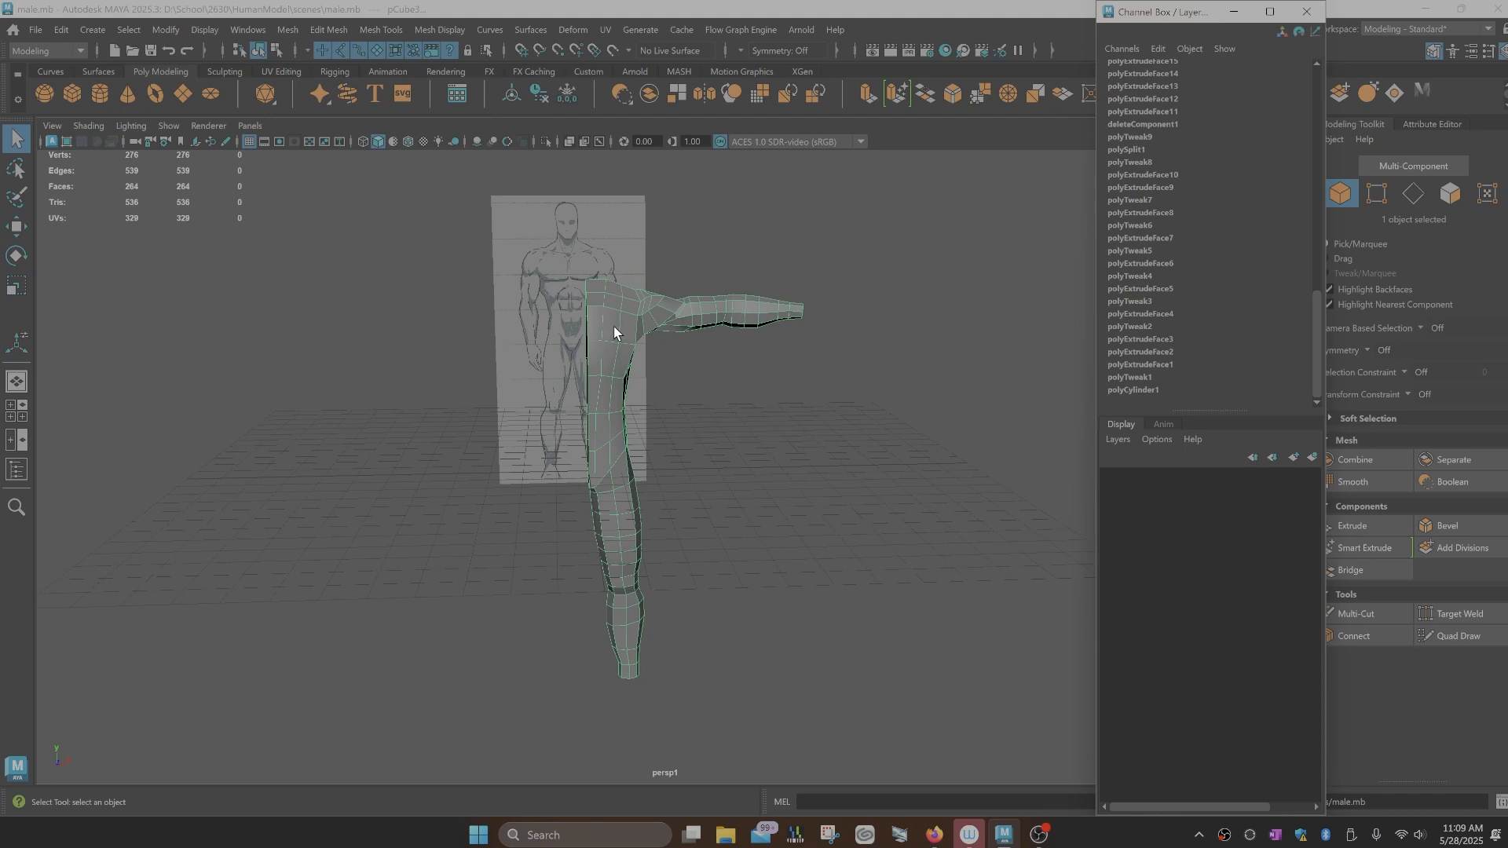
{"action": "left_click", "coordinate": [540, 95]}
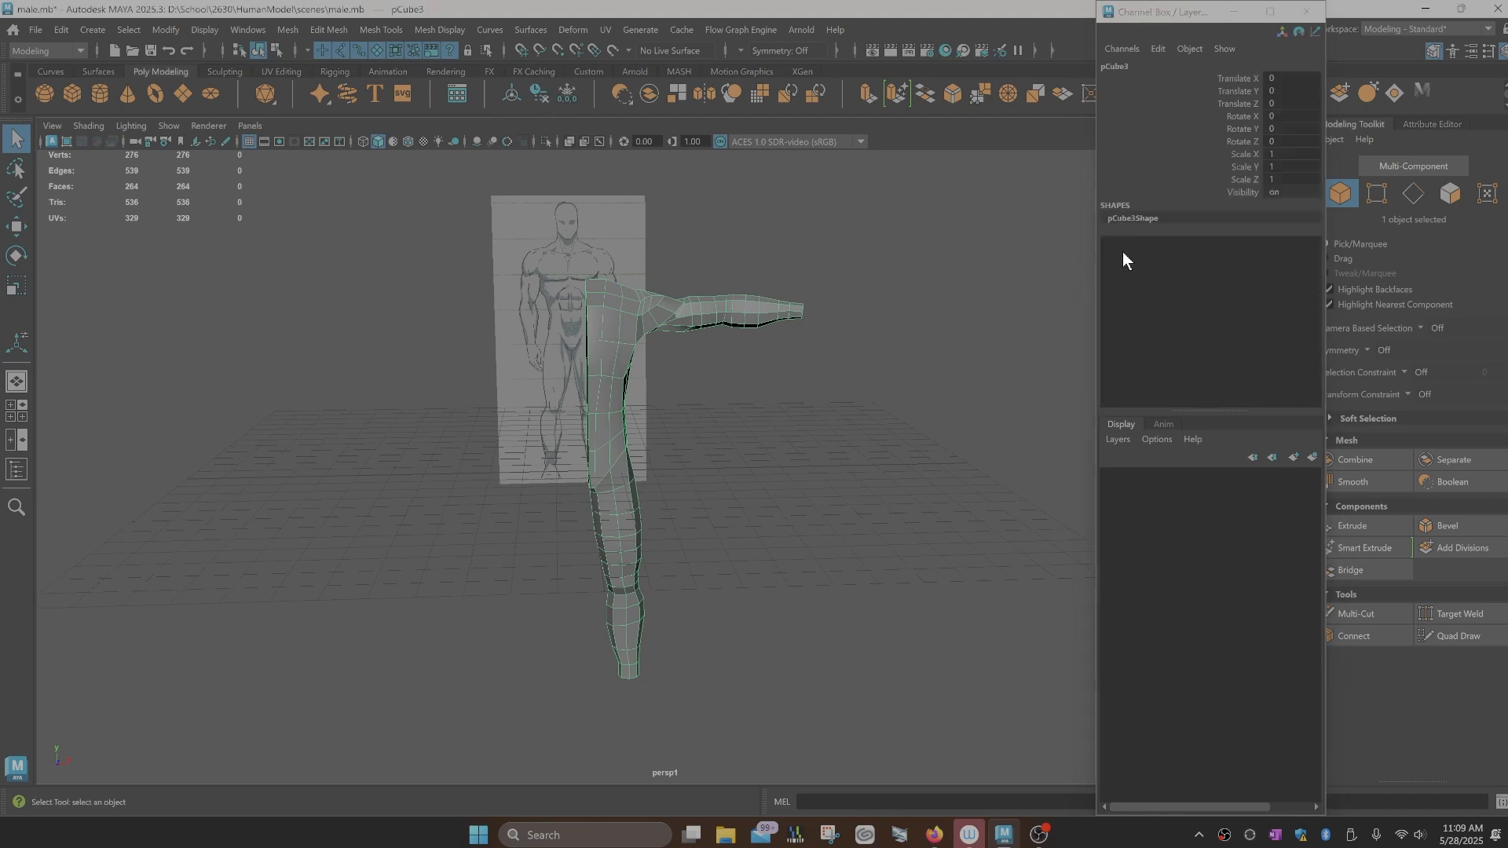
{"action": "left_click", "coordinate": [1308, 12]}
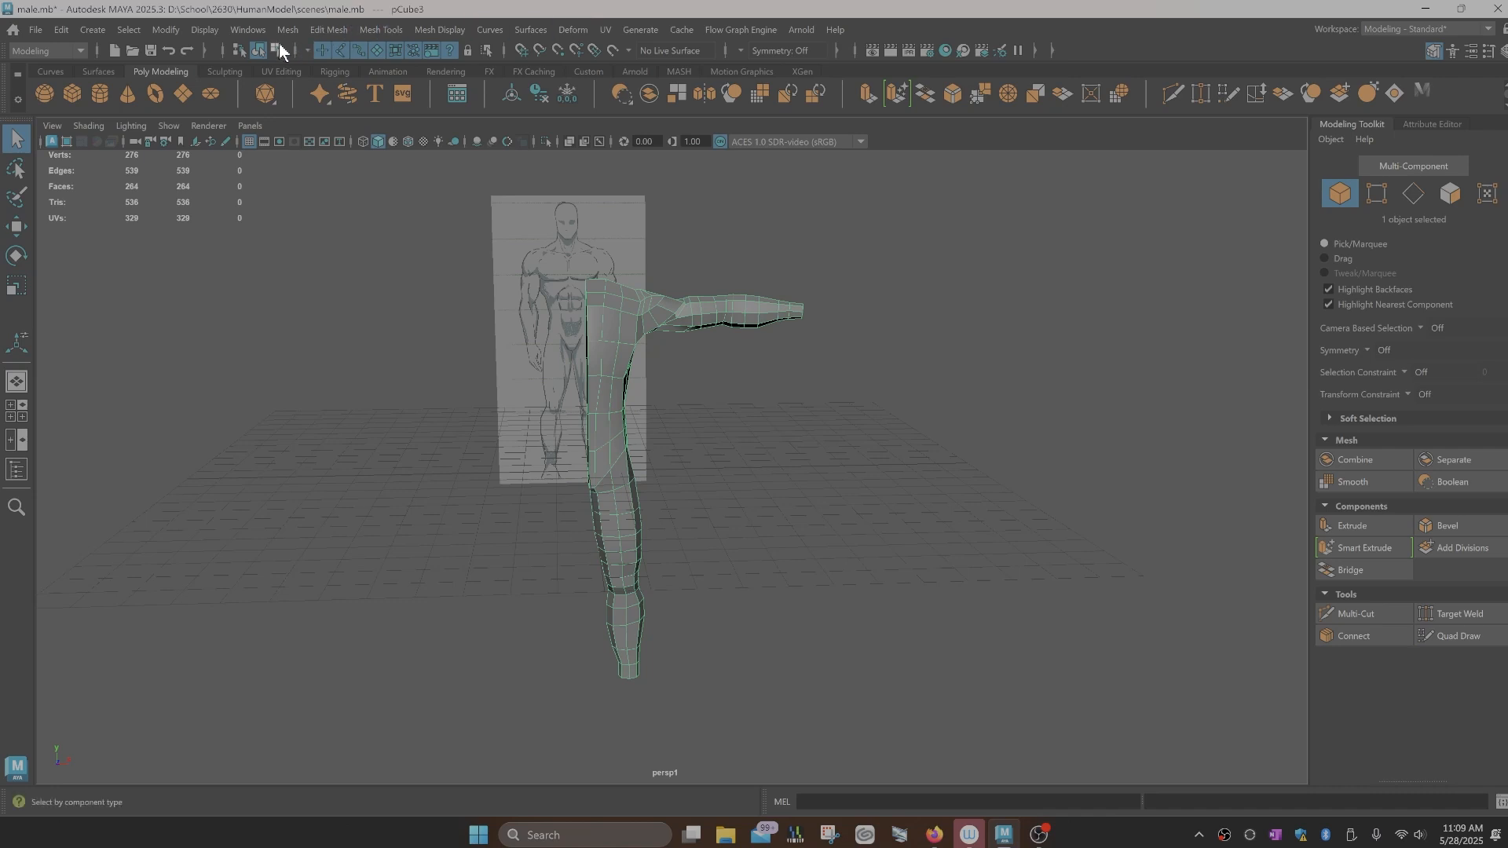
{"action": "left_click", "coordinate": [150, 51]}
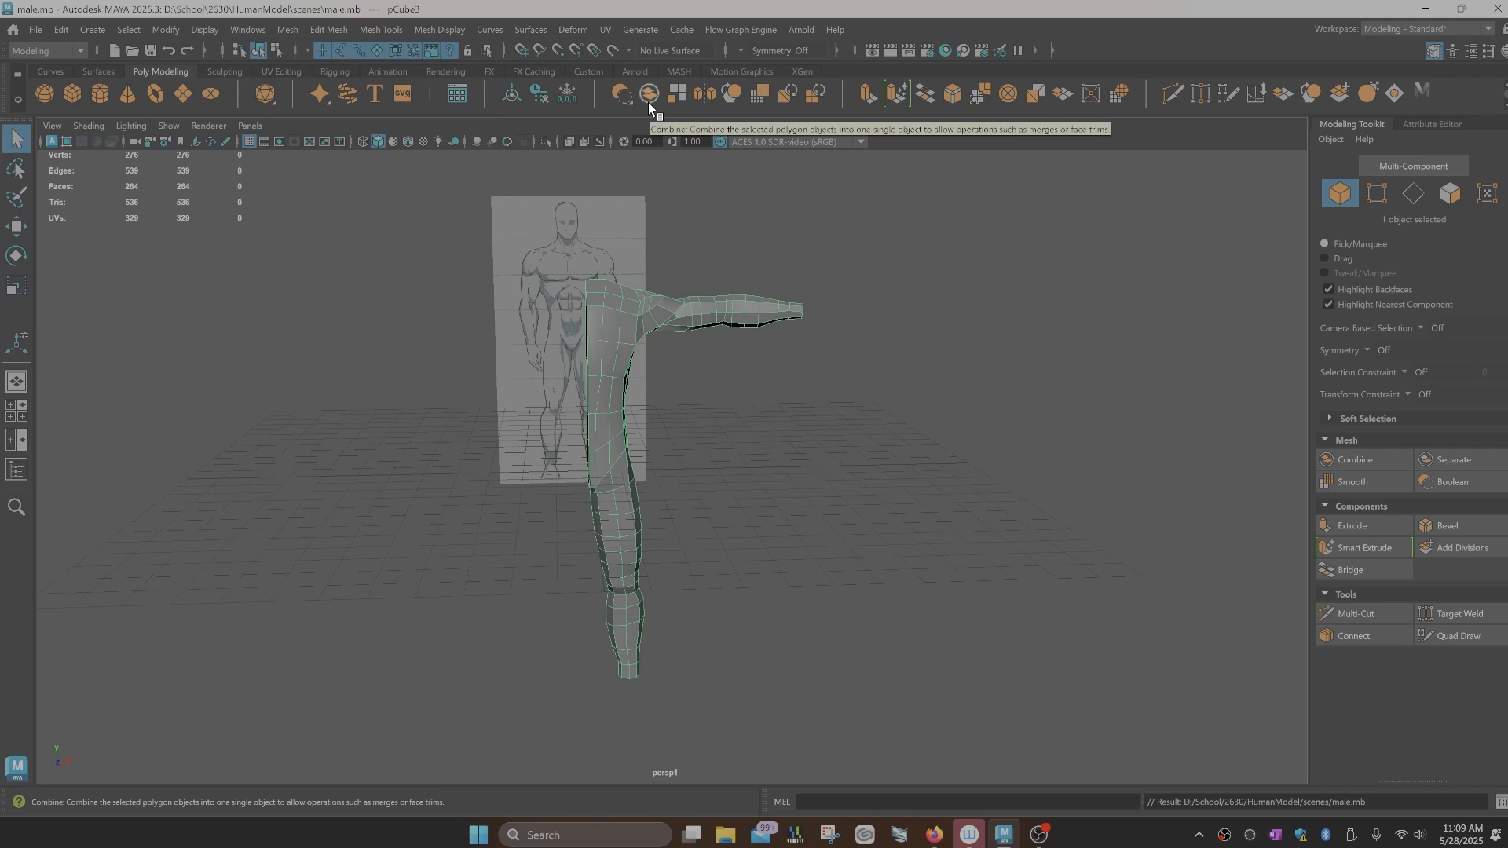
Step: Mirror the half body across the world X axis in the negative direction, merging the borders, and inspect the full figure
{"action": "left_click", "coordinate": [705, 96]}
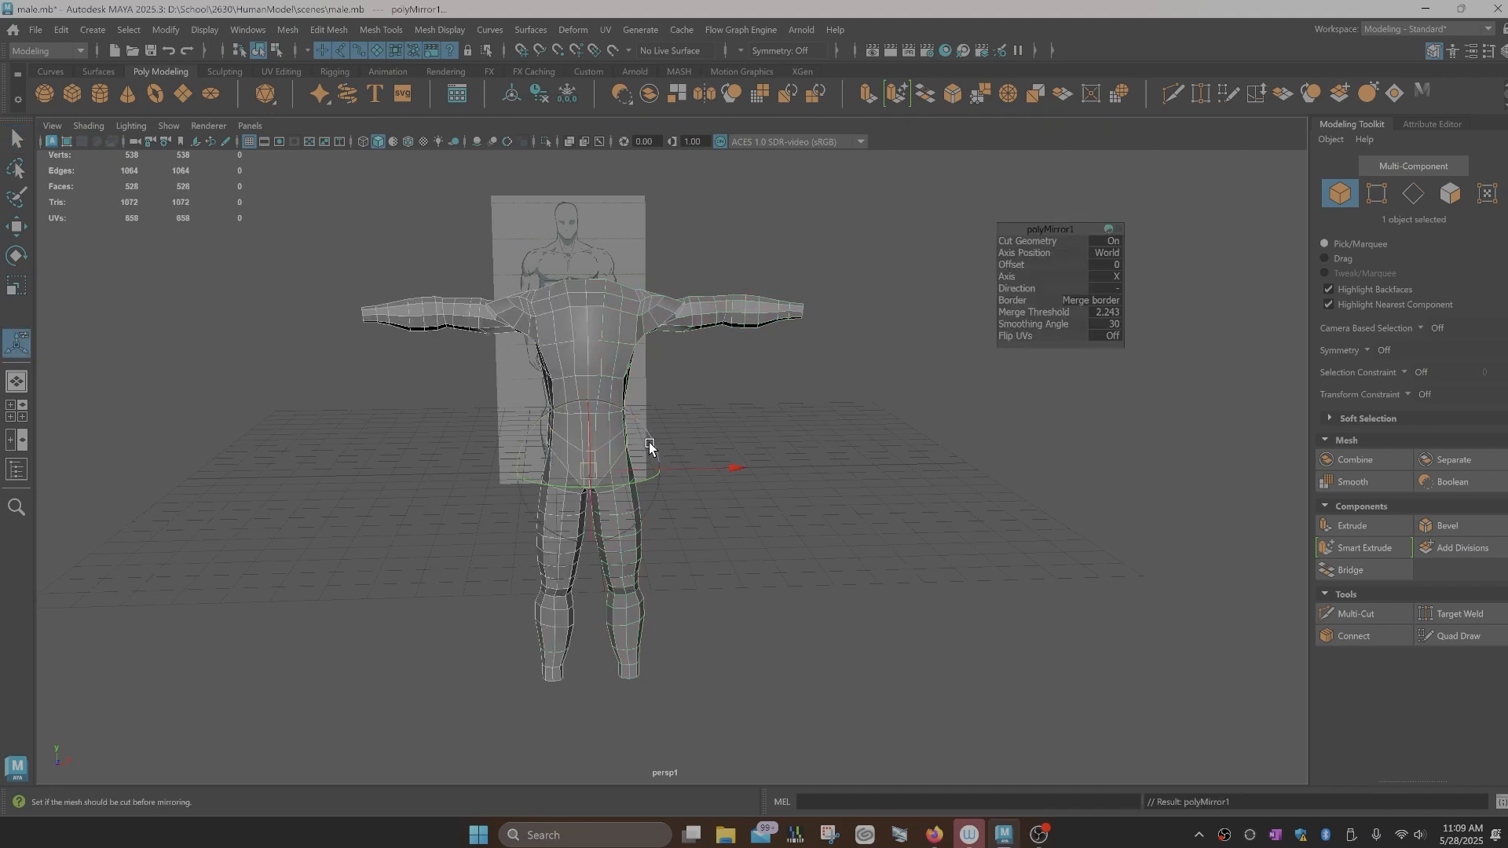
{"action": "left_click_drag", "start_coordinate": [650, 448], "coordinate": [833, 453], "text": "alt"}
{"action": "scroll", "coordinate": [833, 453], "scroll_direction": "up", "scroll_amount": 3}
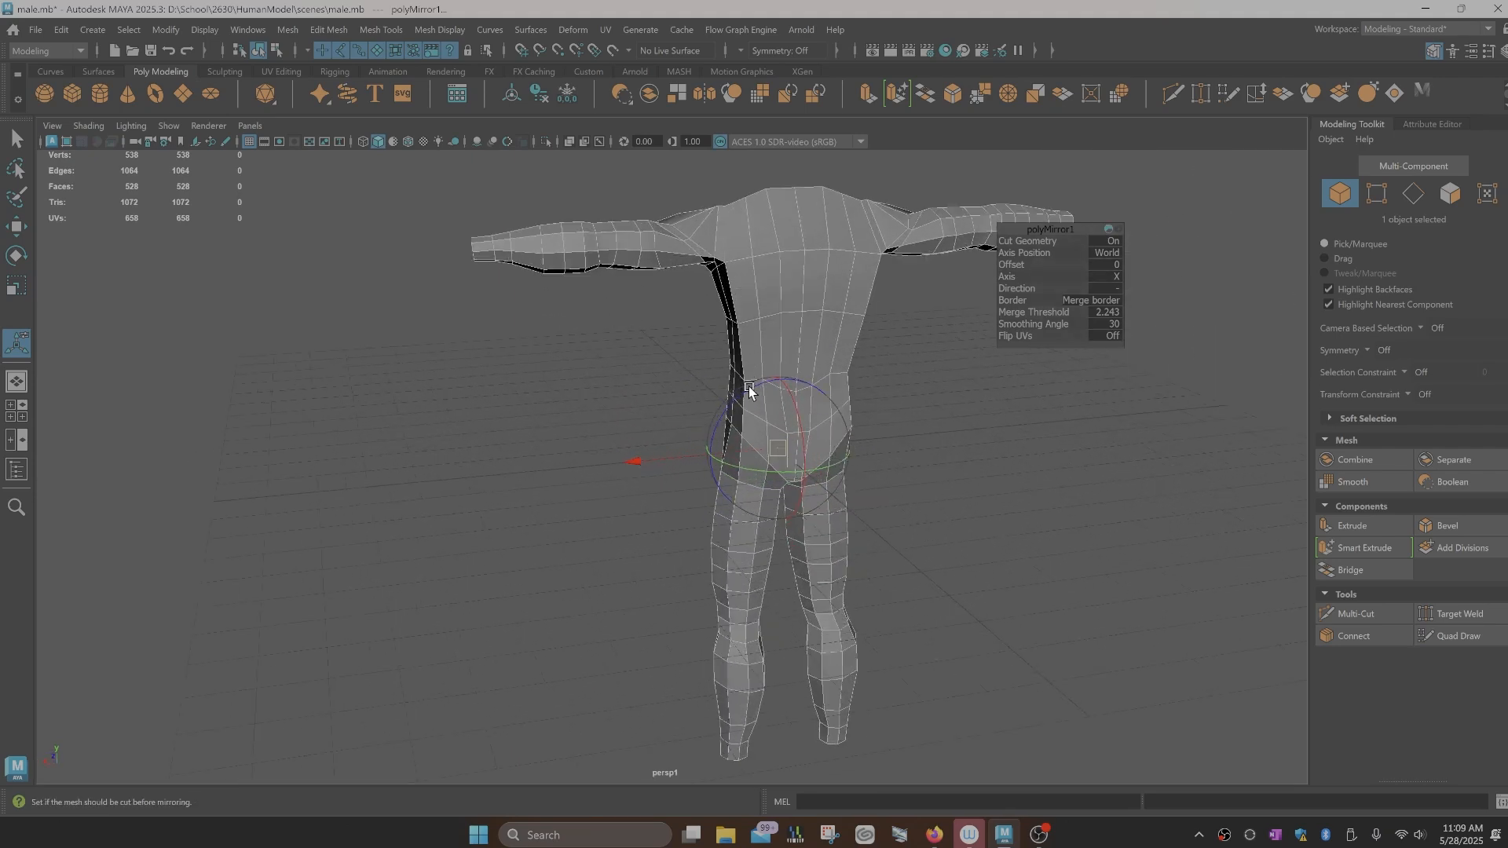
{"action": "left_click_drag", "start_coordinate": [656, 469], "coordinate": [814, 464], "text": "alt"}
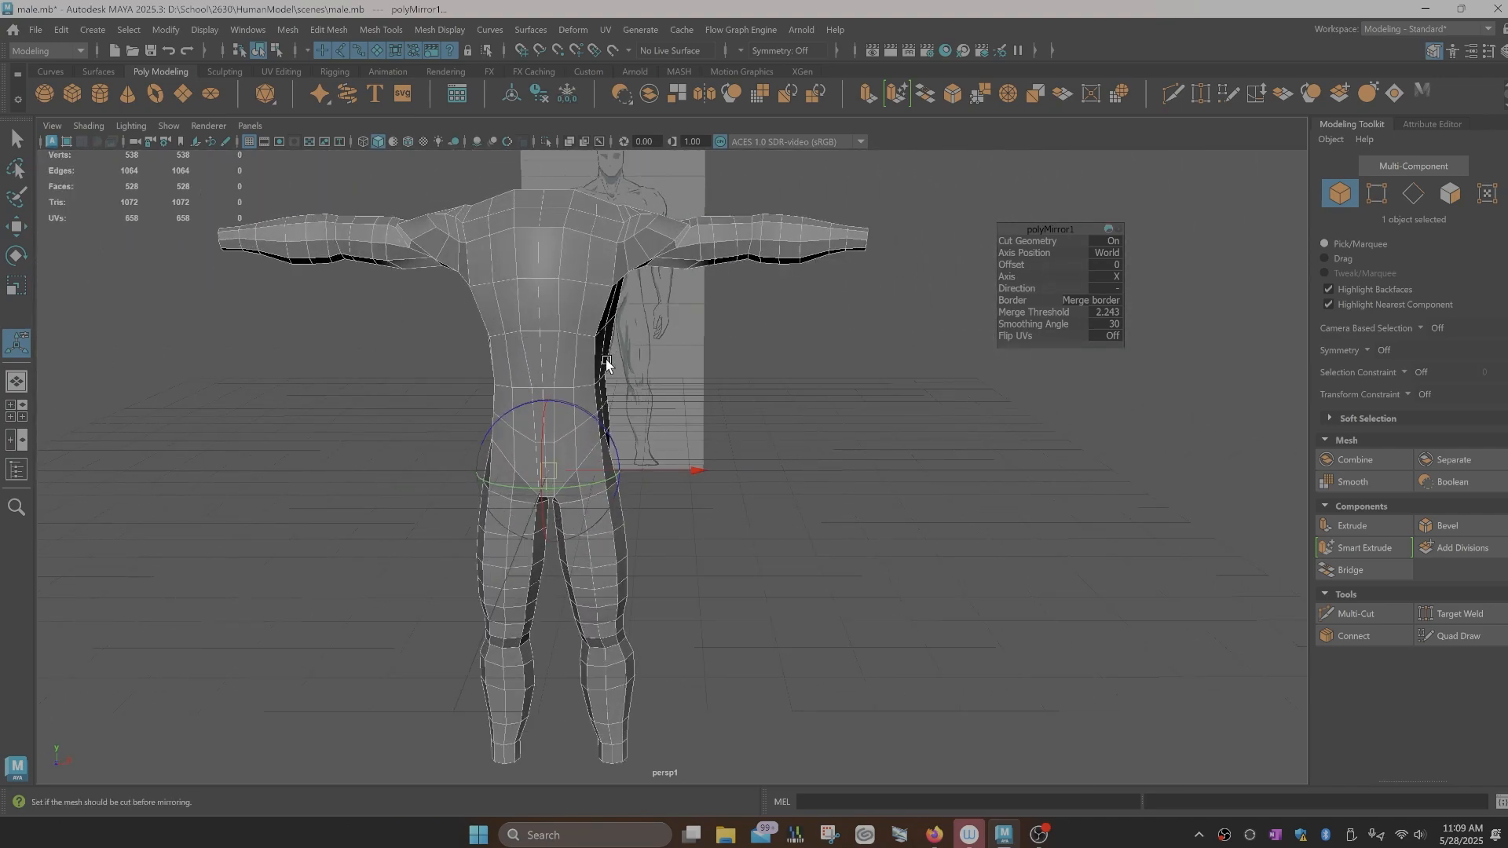
{"action": "left_click_drag", "start_coordinate": [623, 427], "coordinate": [747, 492], "text": "alt"}
{"action": "scroll", "coordinate": [644, 491], "scroll_direction": "up", "scroll_amount": 2}
{"action": "scroll", "coordinate": [746, 487], "scroll_direction": "down", "scroll_amount": 3}
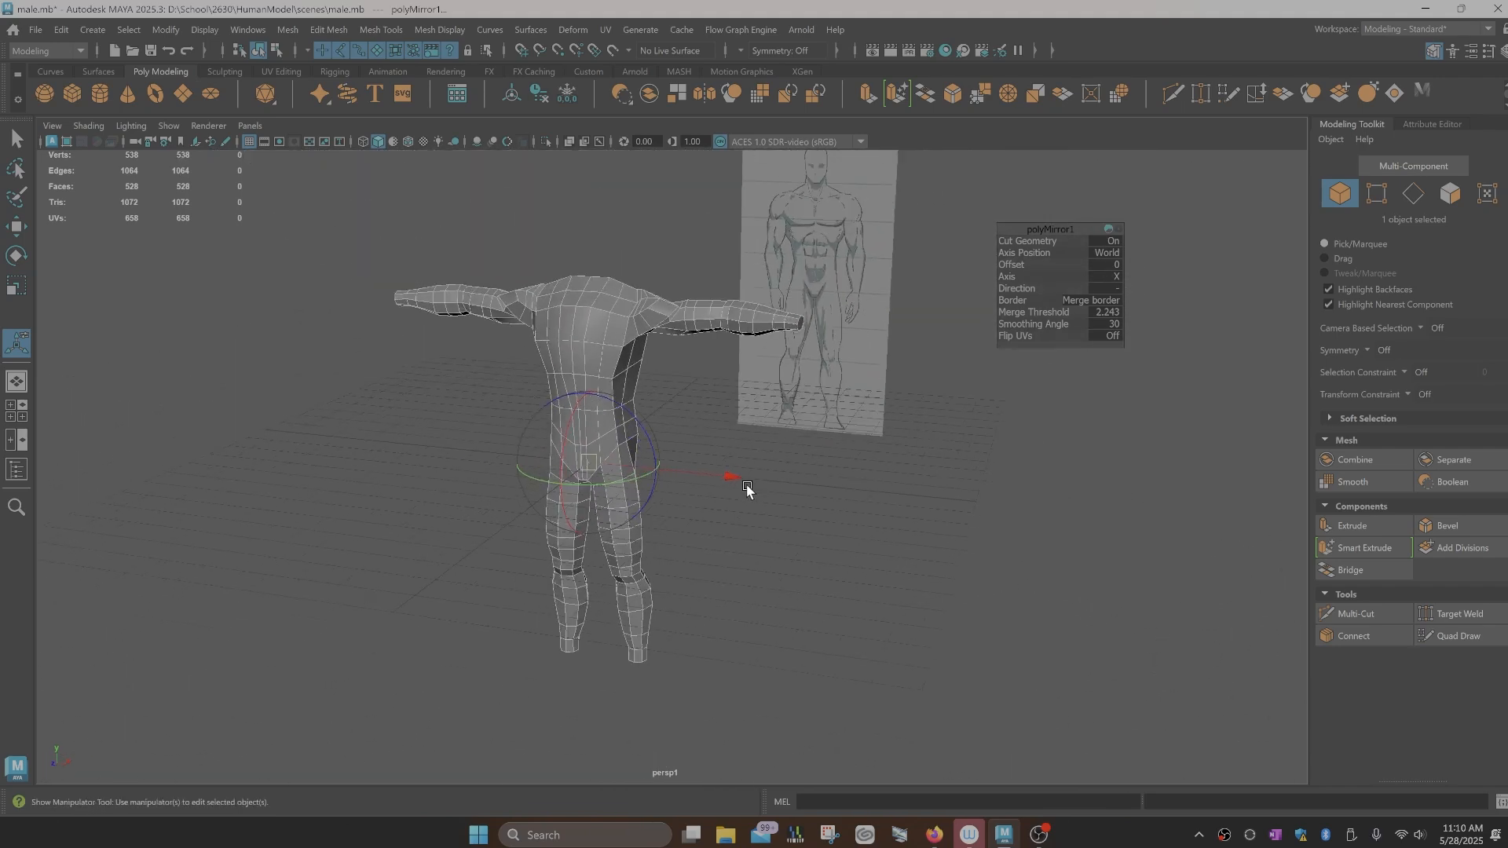